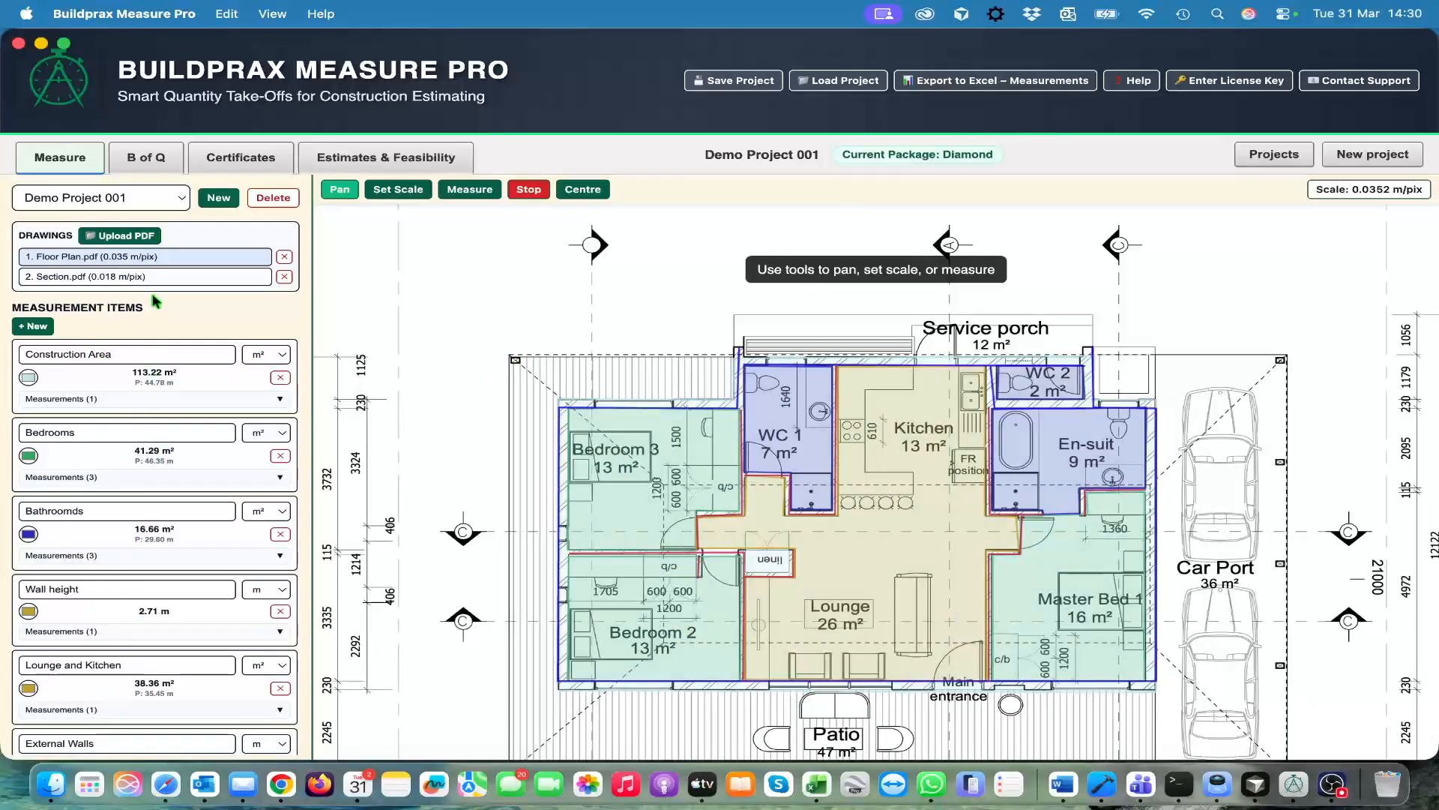
View the Section.pdf drawing, then return to the Floor Plan.pdf drawing and bring its rooms into view
click(182, 277)
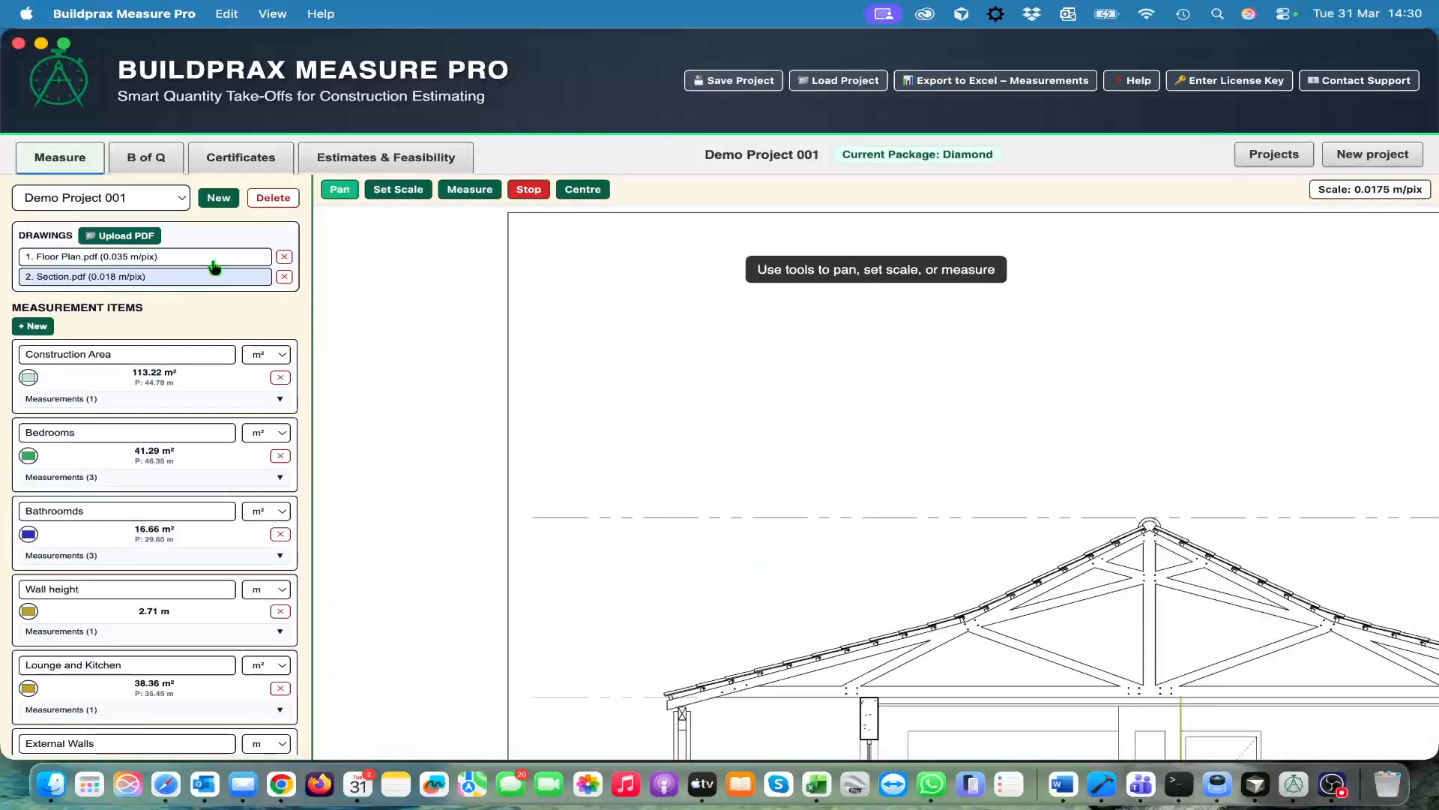
mouse_move(1027, 489)
mouse_down()
mouse_move(857, 302)
mouse_move(870, 252)
mouse_up()
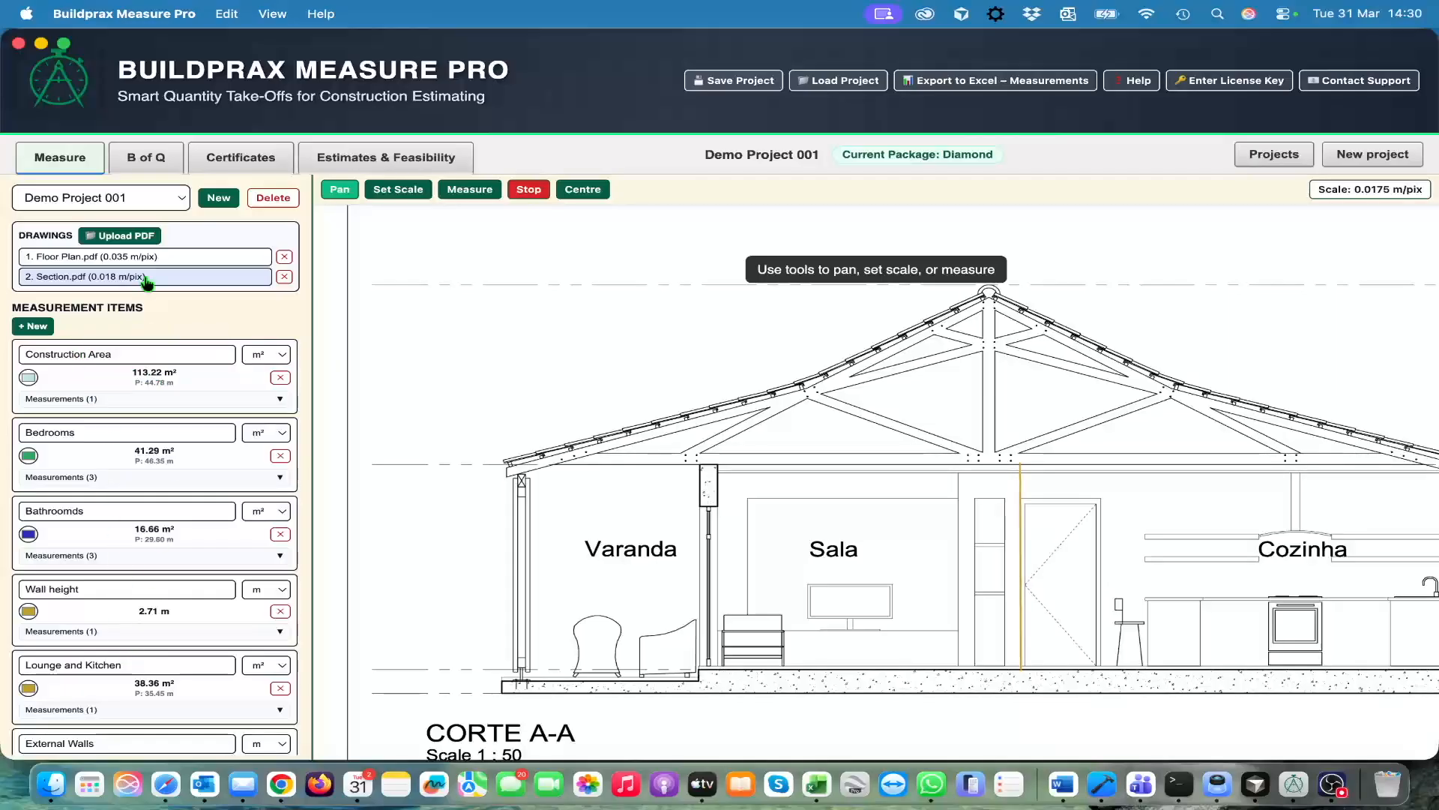
click(155, 262)
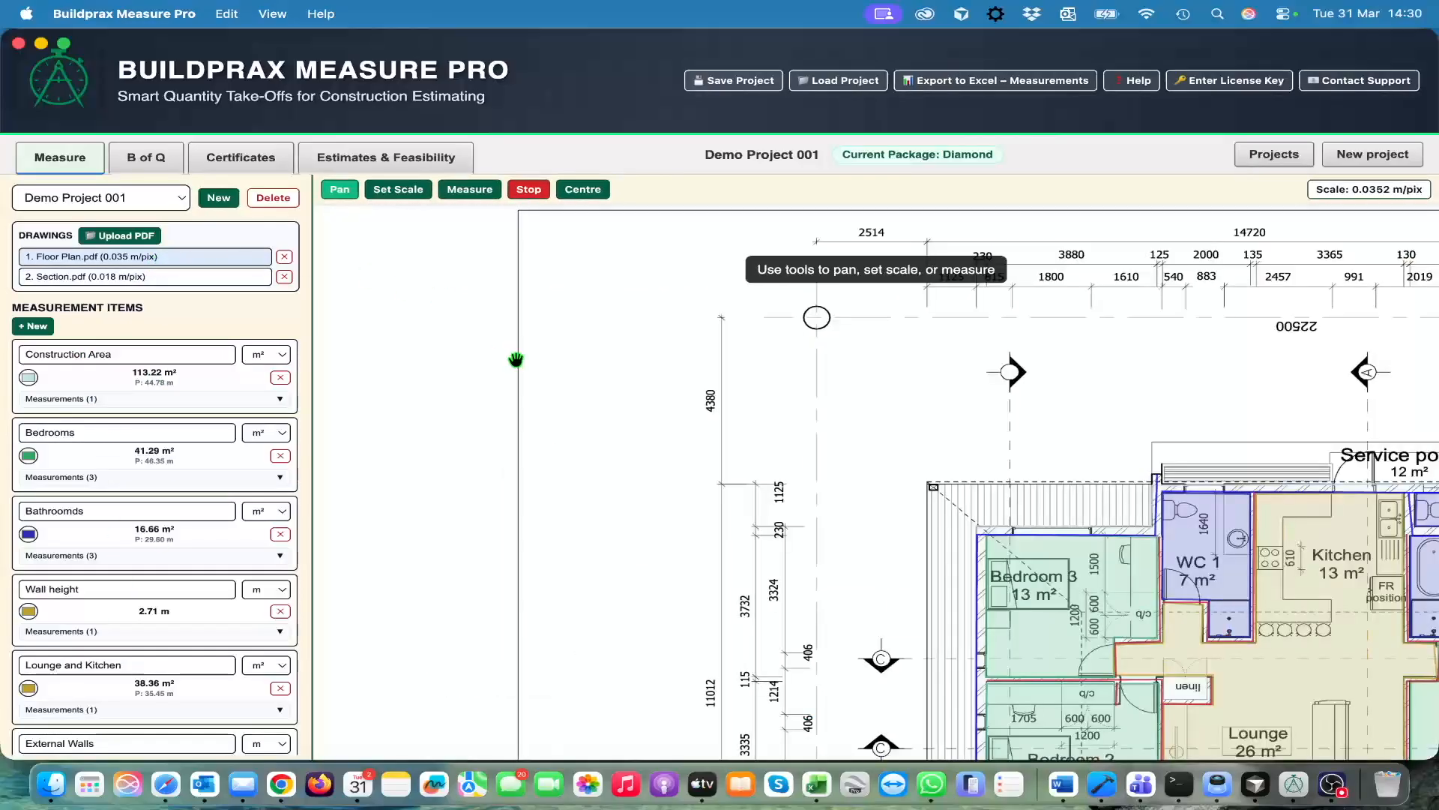
drag(994, 416, 622, 297)
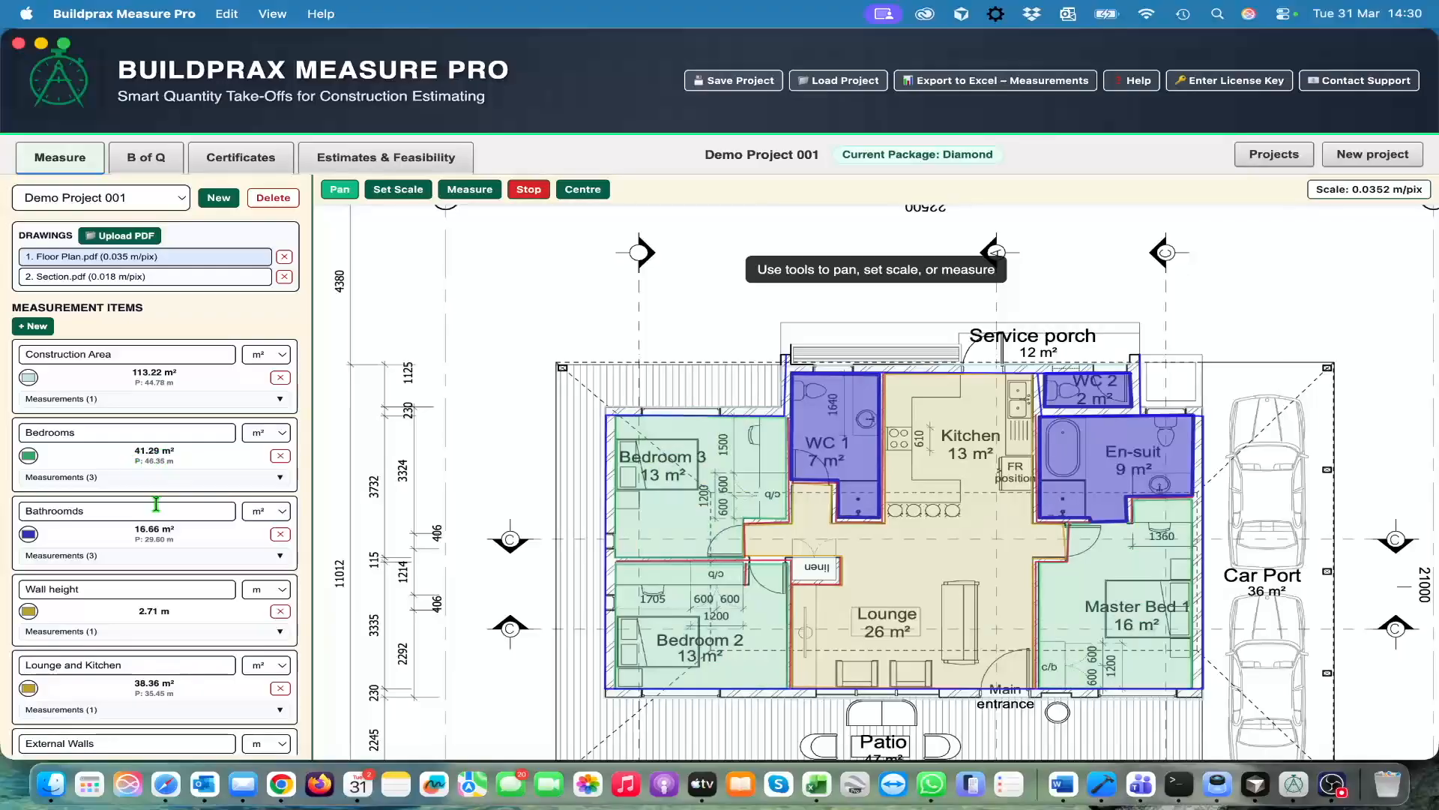
Examine the individual measurements listed under the Bedrooms item, and collapse the list again
click(93, 477)
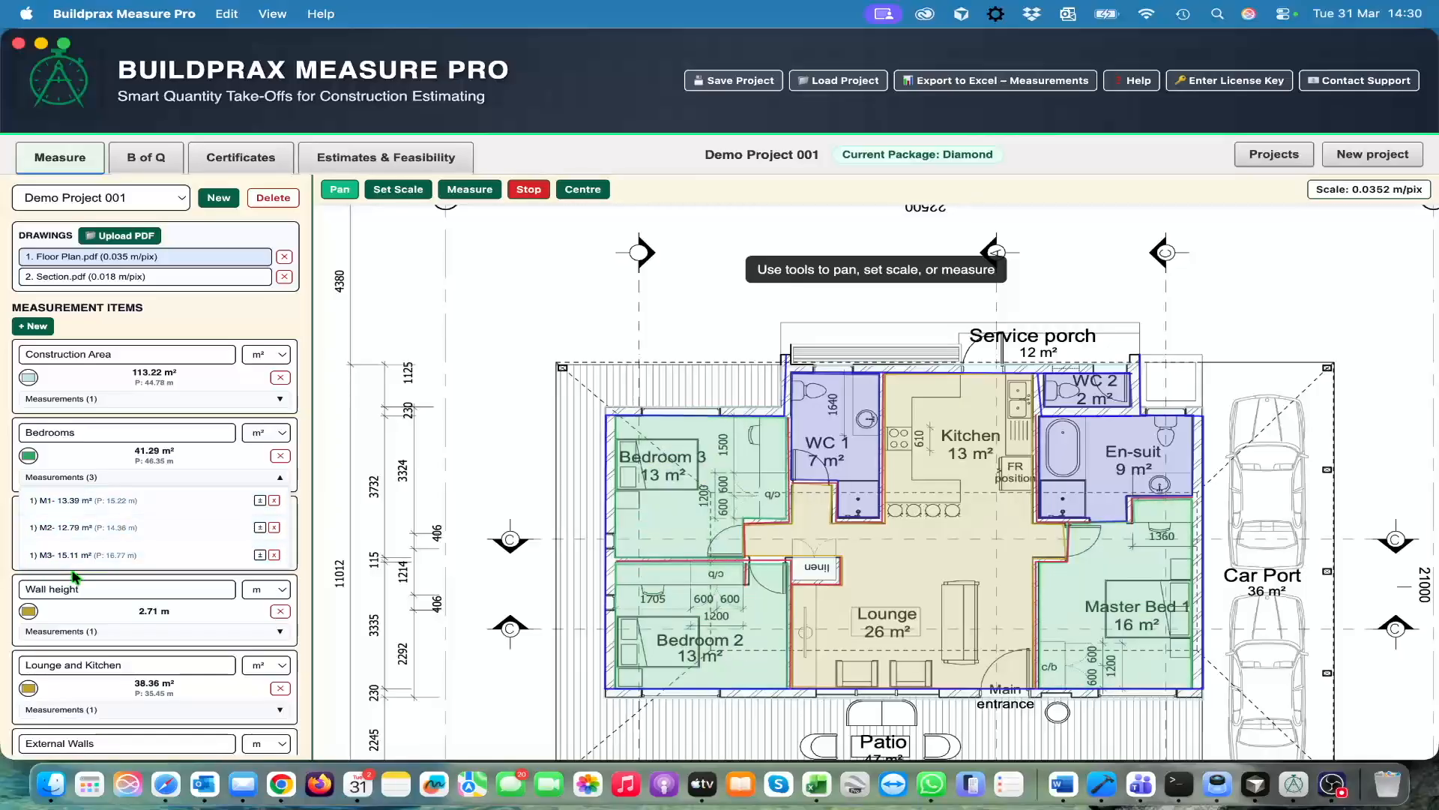
click(136, 483)
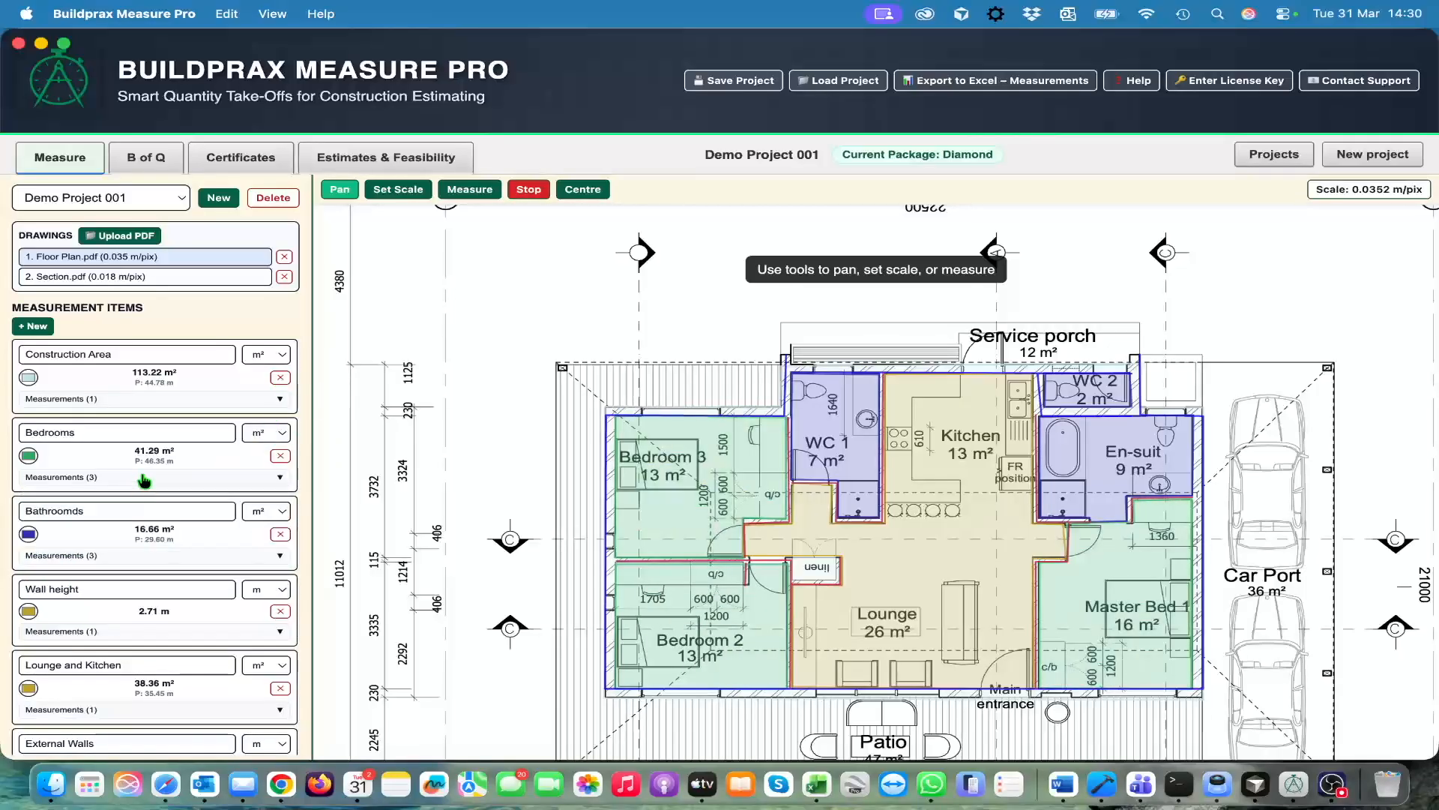
mouse_move(498, 368)
mouse_down()
mouse_move(486, 299)
mouse_move(451, 335)
mouse_up()
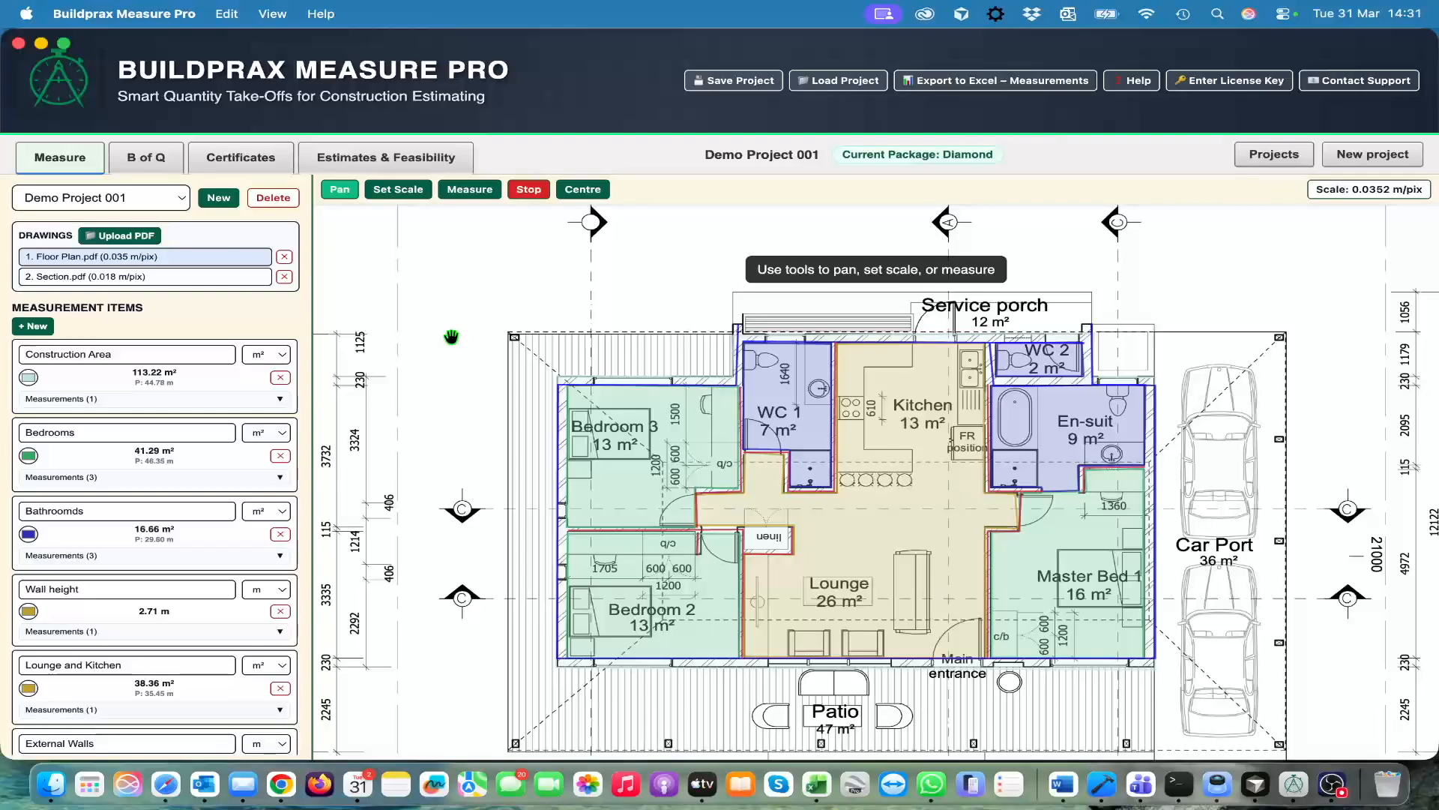
Open the project details from the Bills of Quantities and review the project fields, Bills of Quantities type and logo settings
click(143, 162)
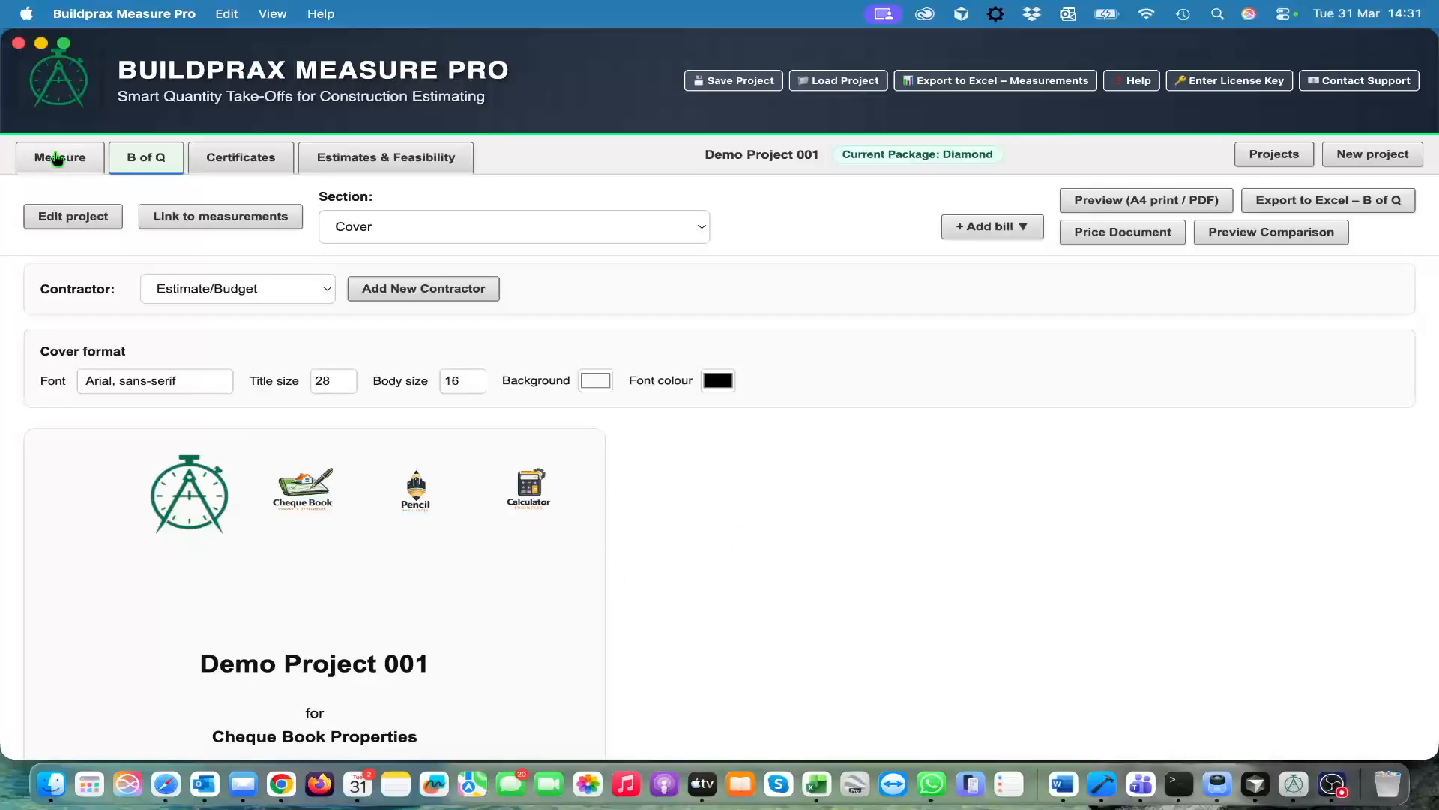
click(68, 217)
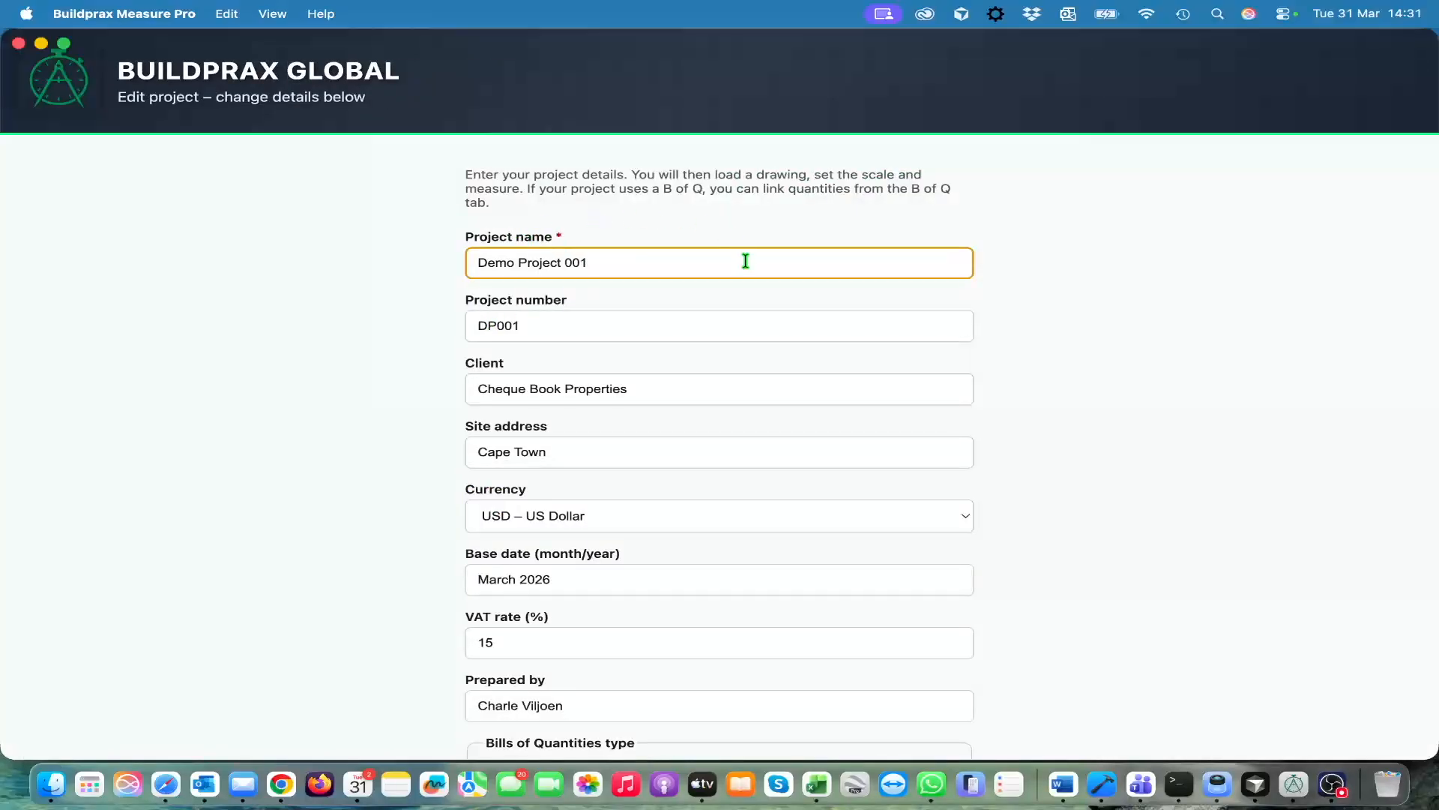
click(696, 338)
click(697, 392)
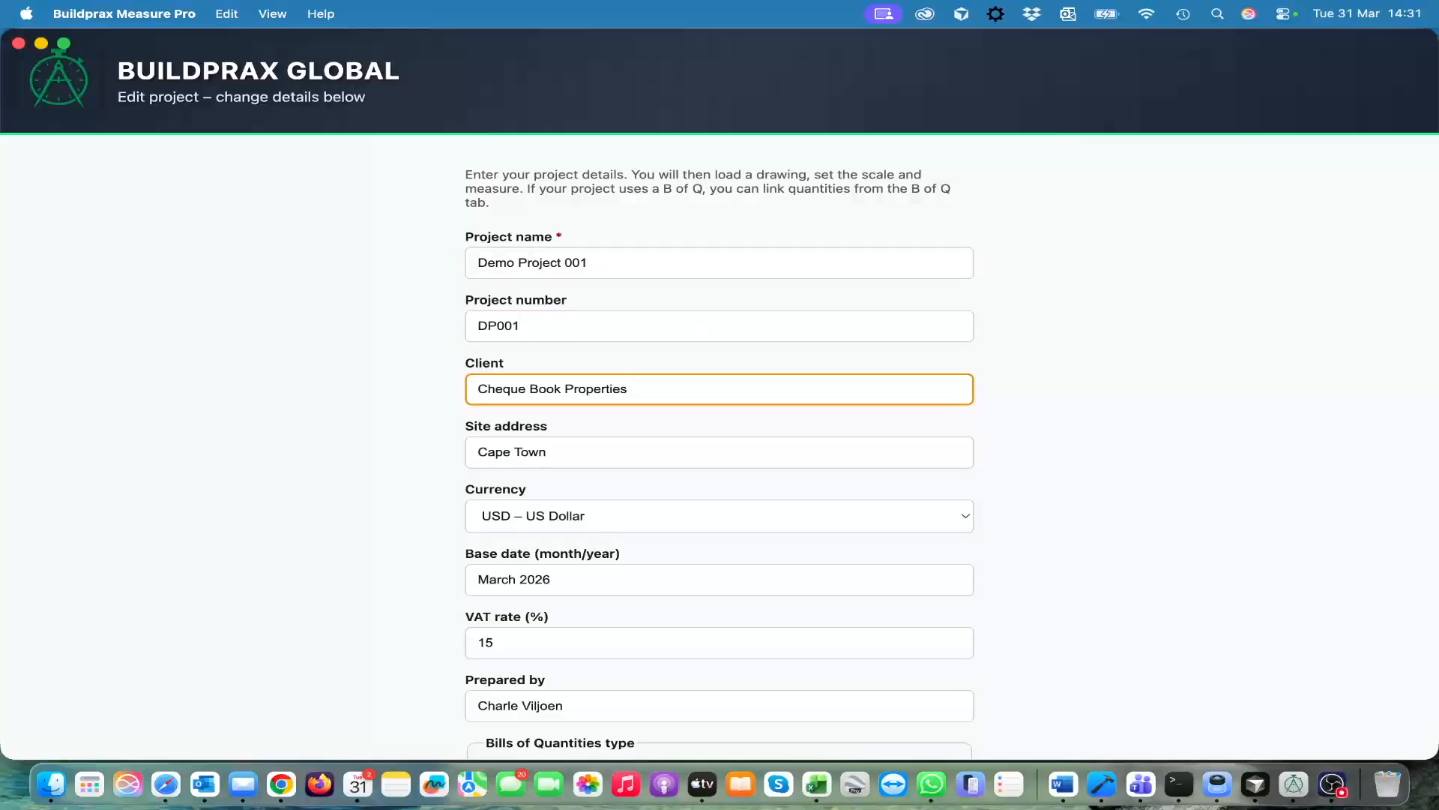
key(Tab)
key(Tab)
key(Tab)
key(Tab)
key(Tab)
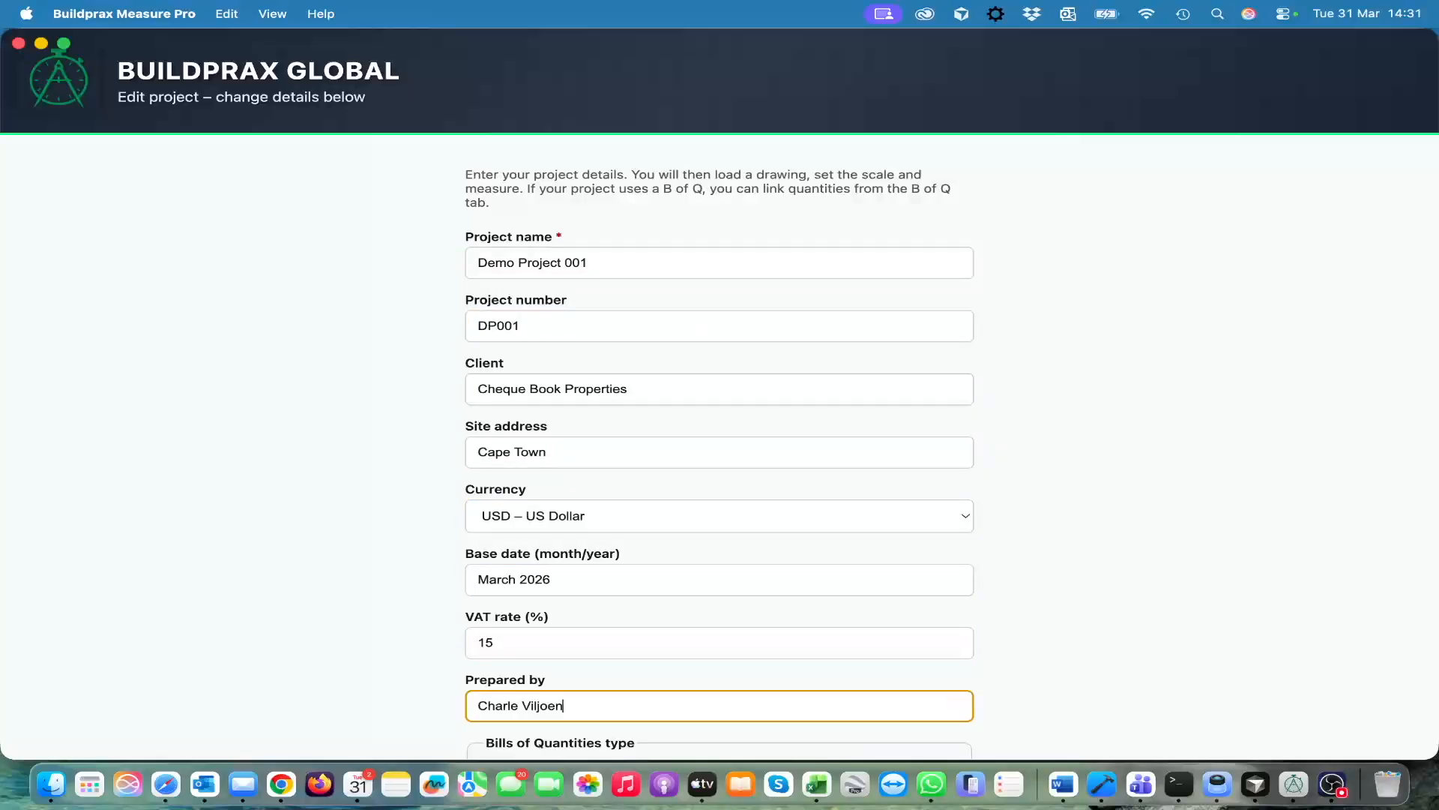
key(Tab)
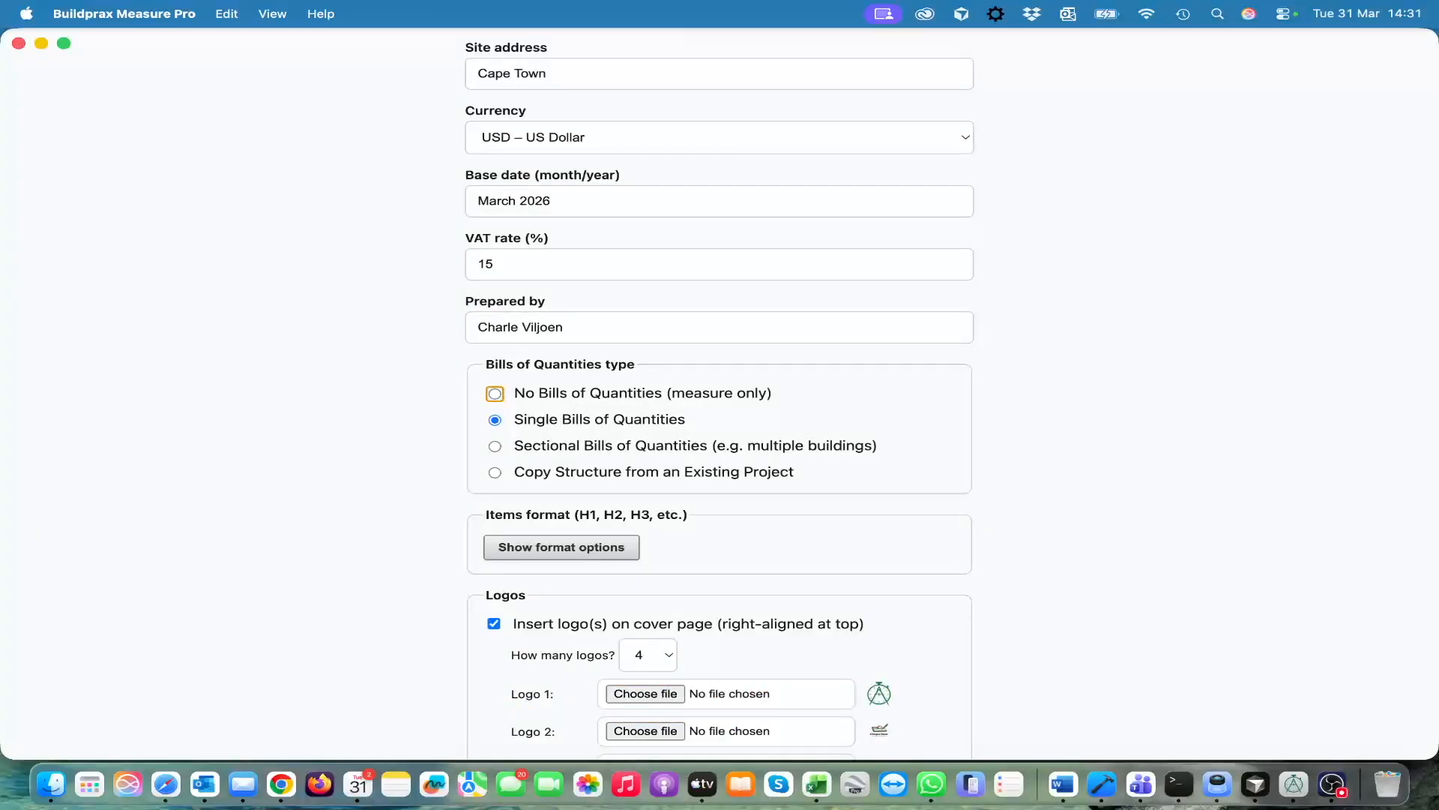
scroll(781, 428, down, 5)
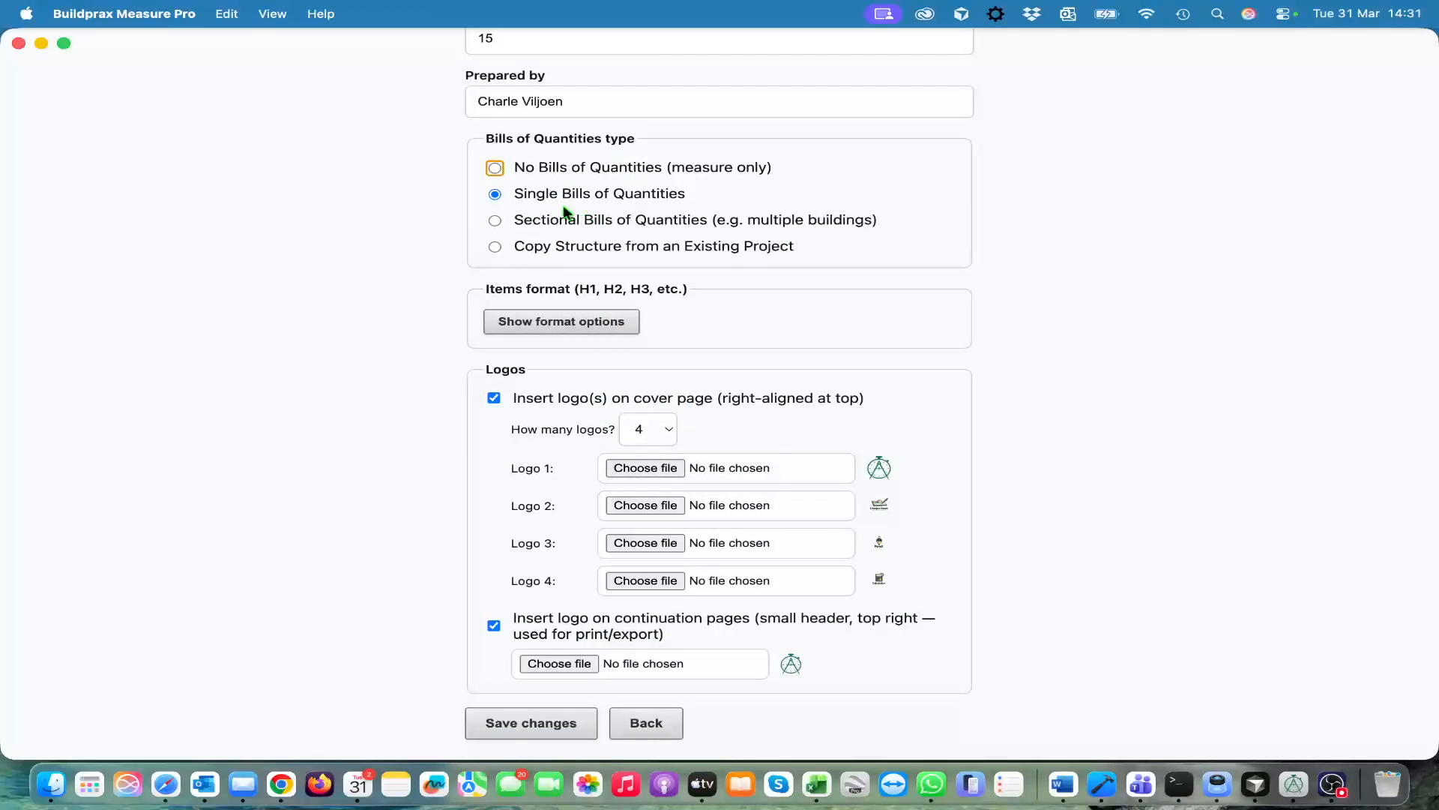
scroll(427, 195, up, 2)
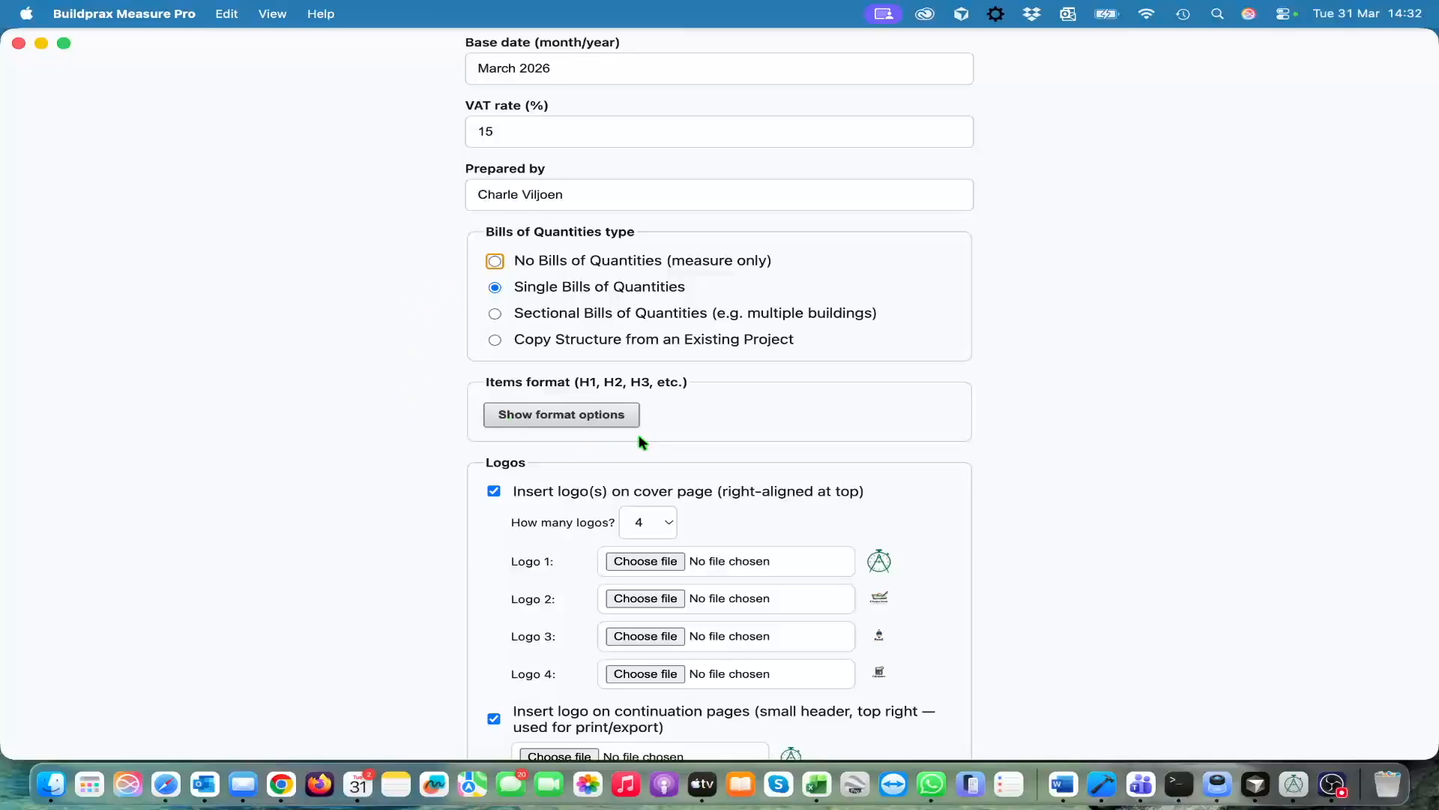
scroll(639, 434, down, 3)
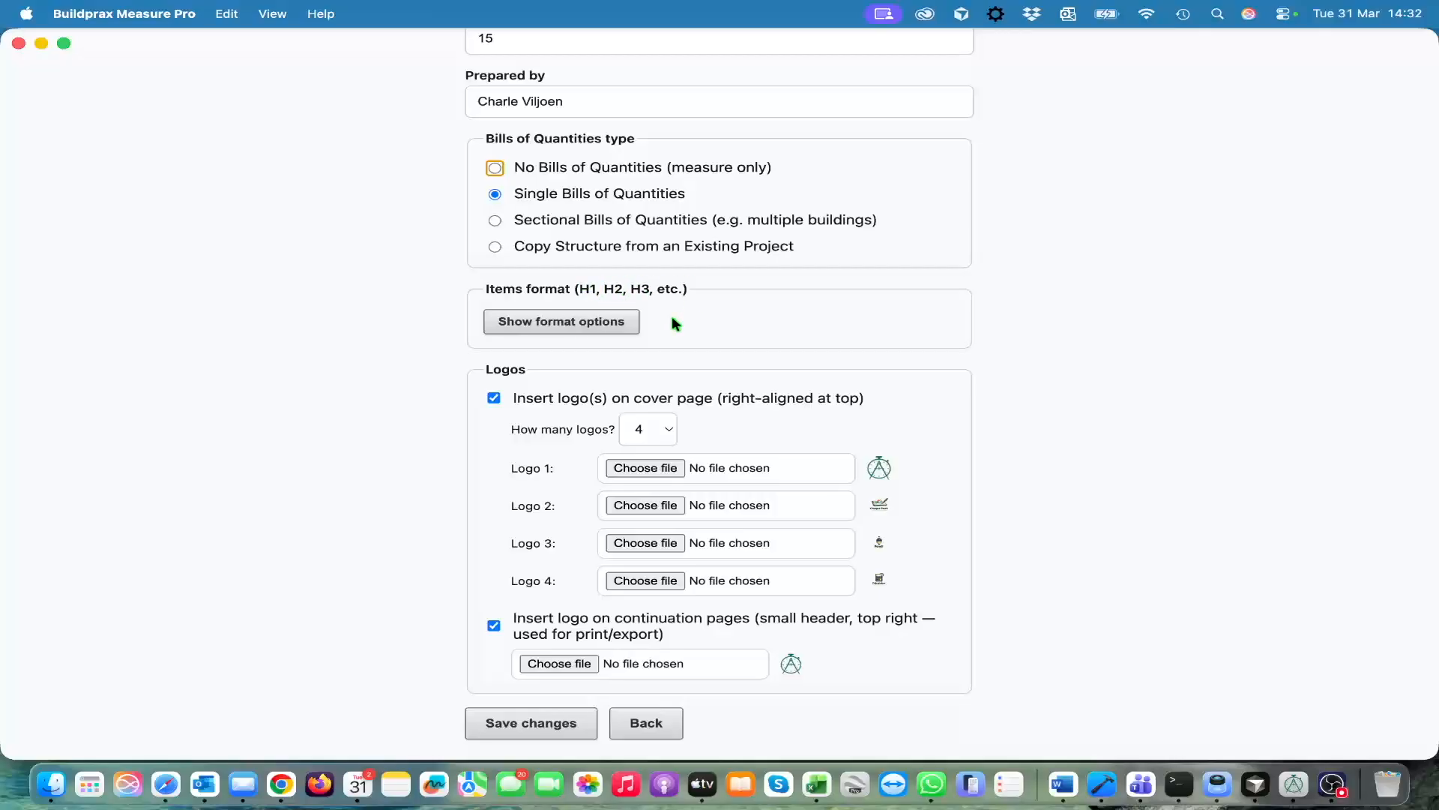
Show the items format options, review the heading and text styles, and save the project details
click(579, 327)
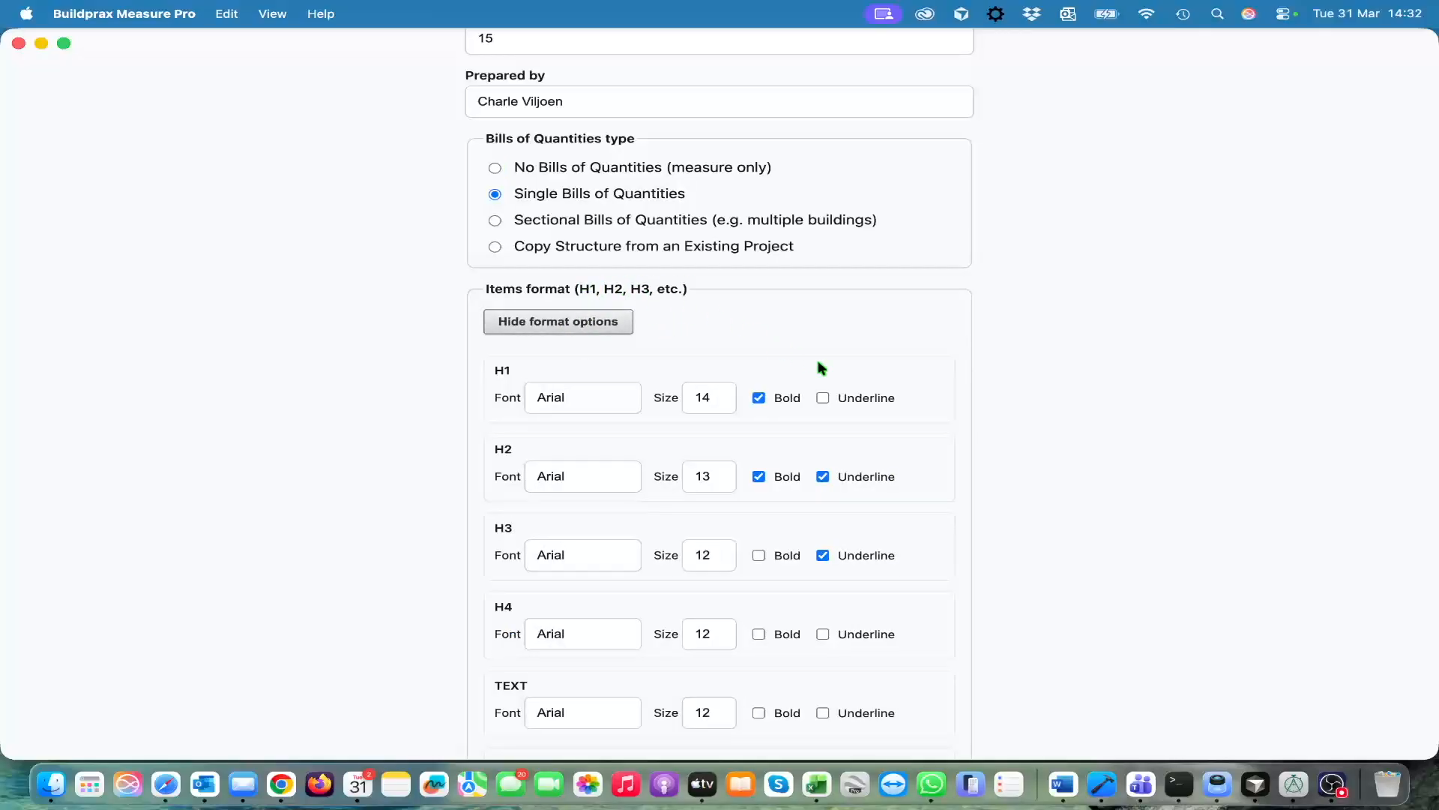
scroll(913, 436, down, 8)
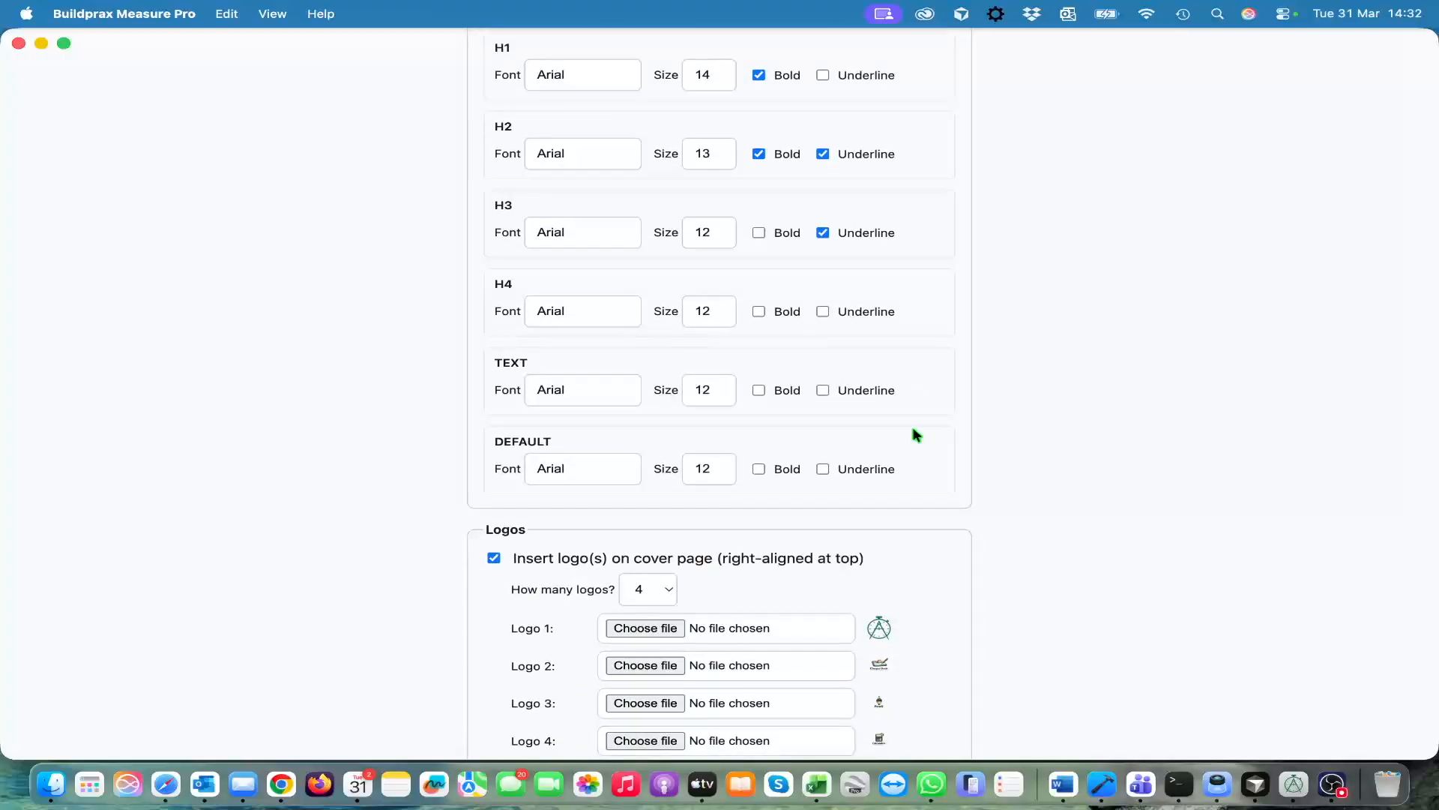
scroll(914, 434, down, 5)
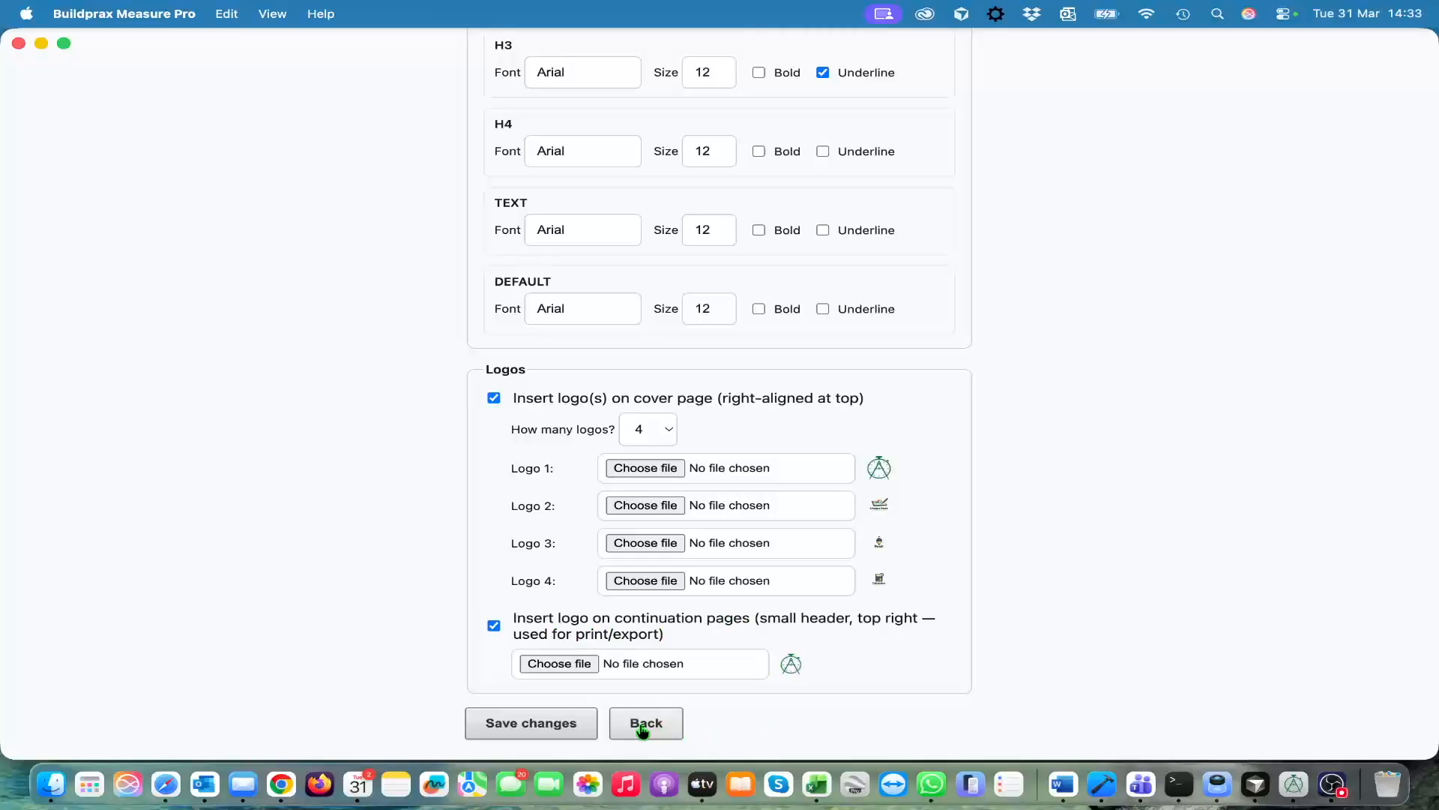
click(528, 731)
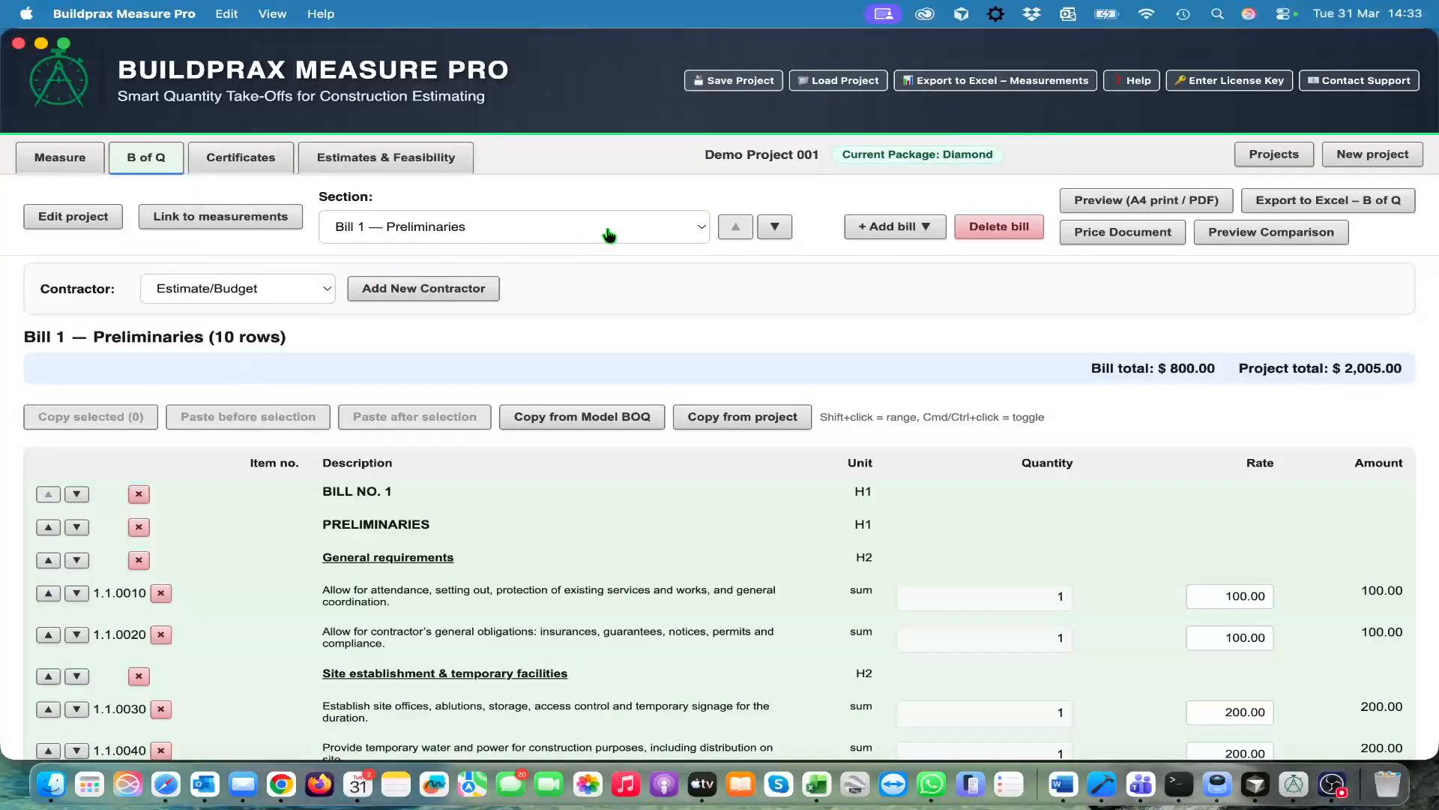
Display the Cover section of the Bills of Quantities and examine its logos and project information
click(707, 226)
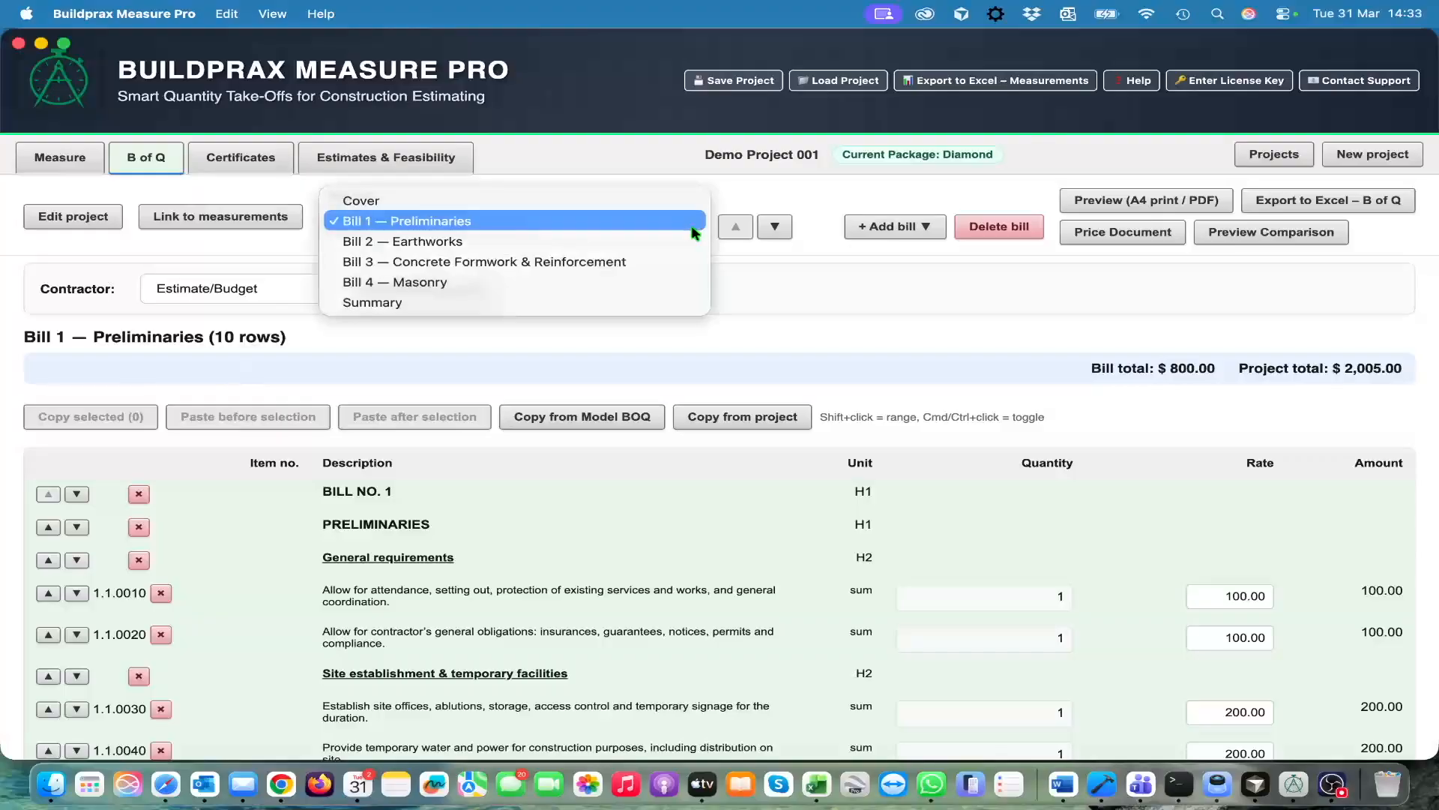
click(650, 198)
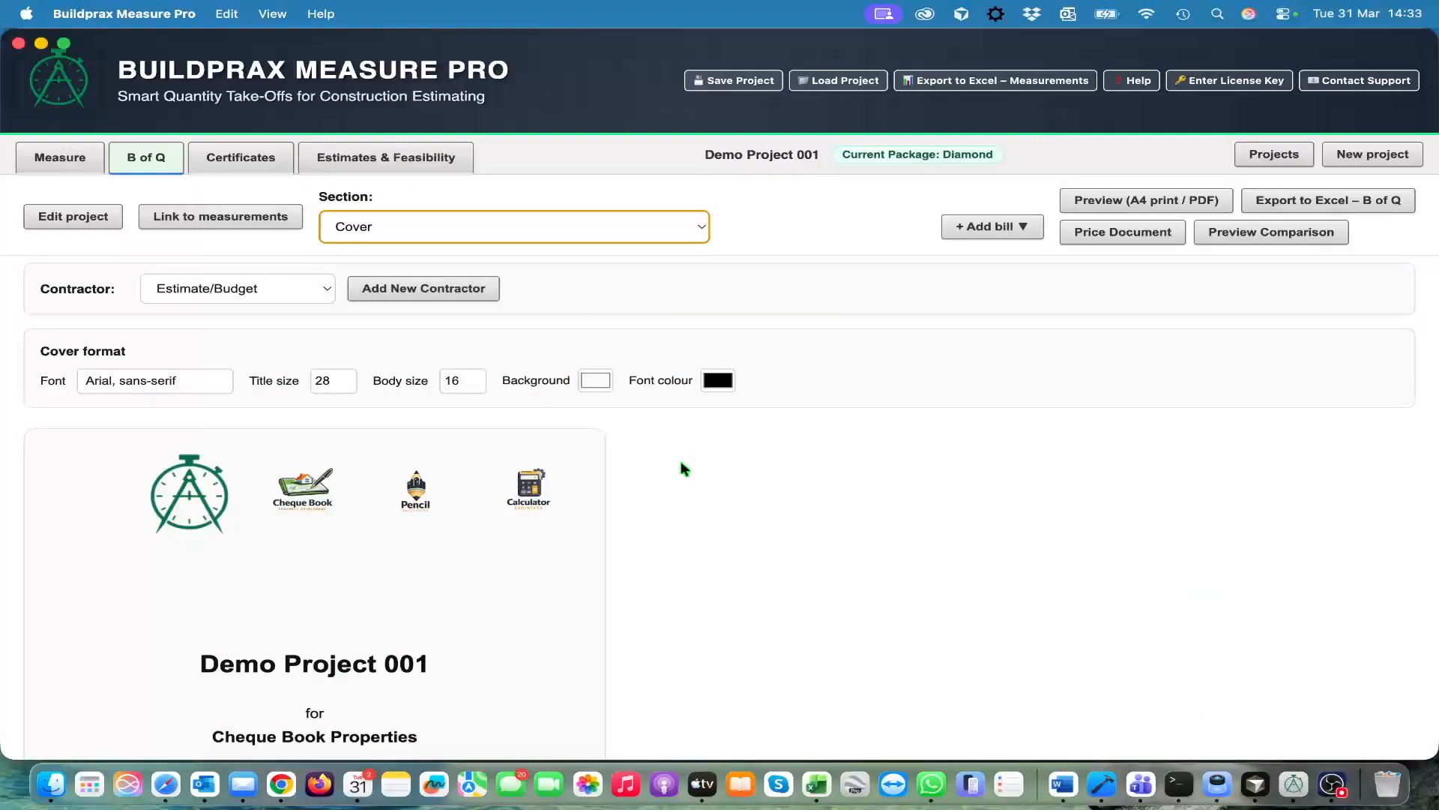
scroll(501, 592, down, 1)
scroll(499, 592, down, 5)
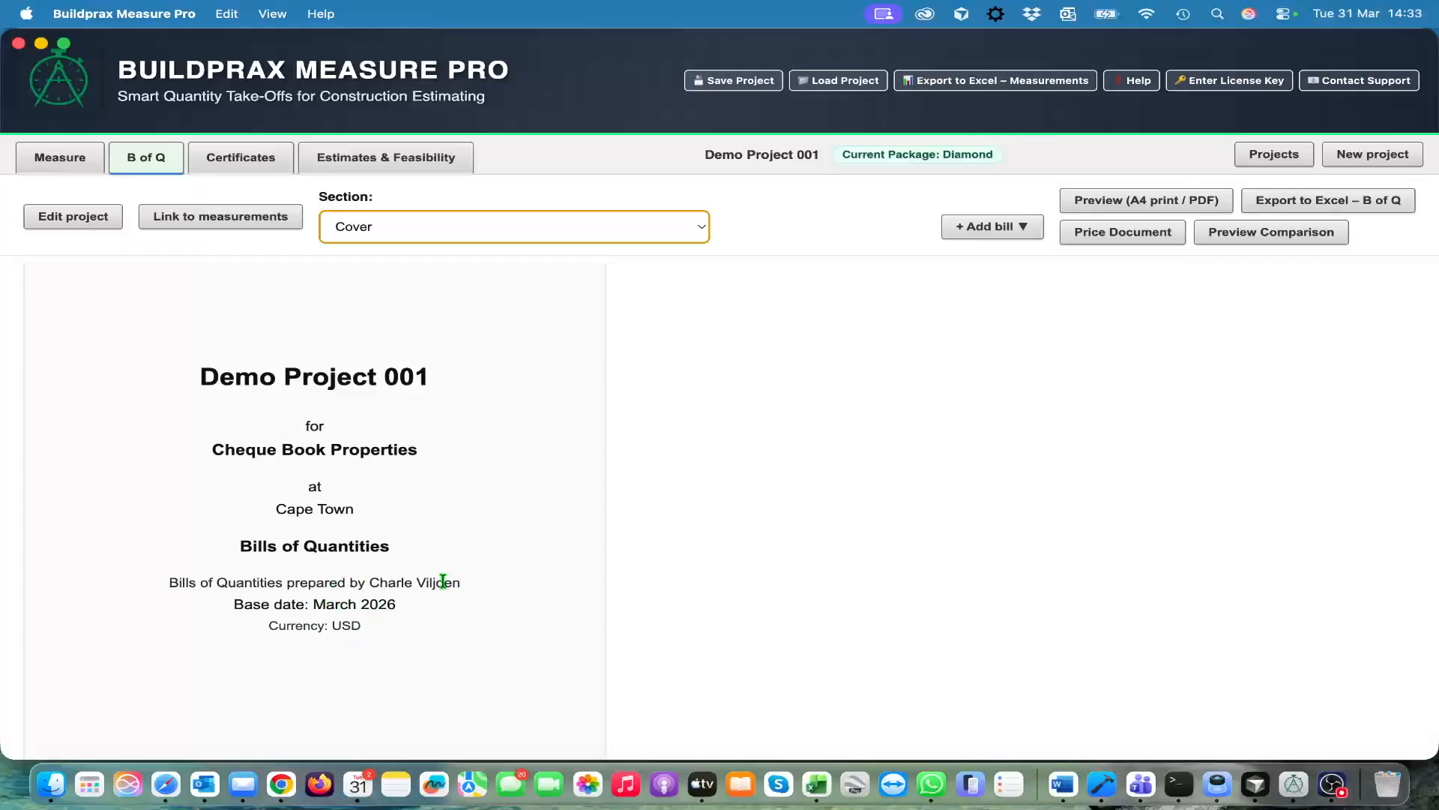
scroll(481, 526, up, 5)
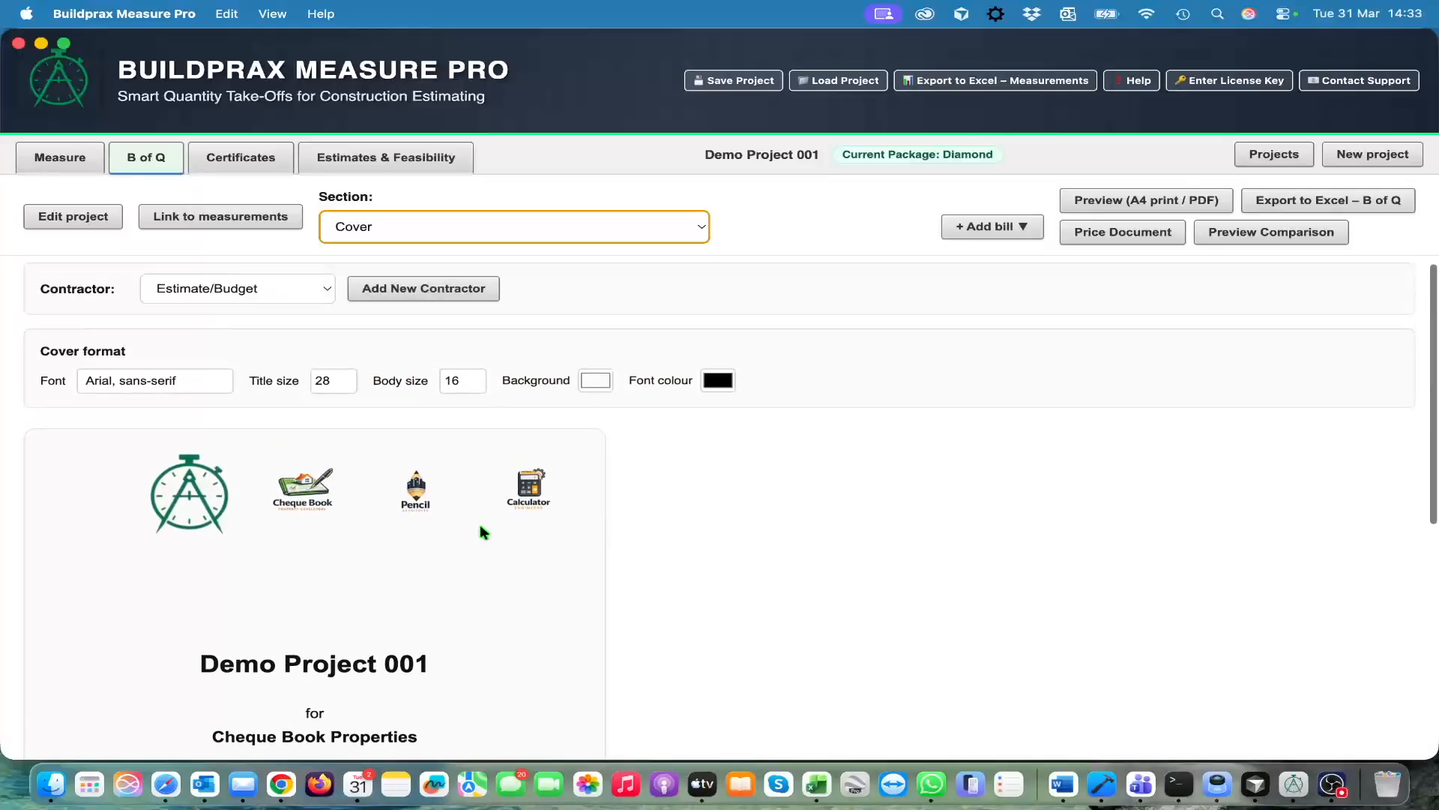
View Bill 1 — Preliminaries, followed by Bill 4 — Masonry
click(697, 231)
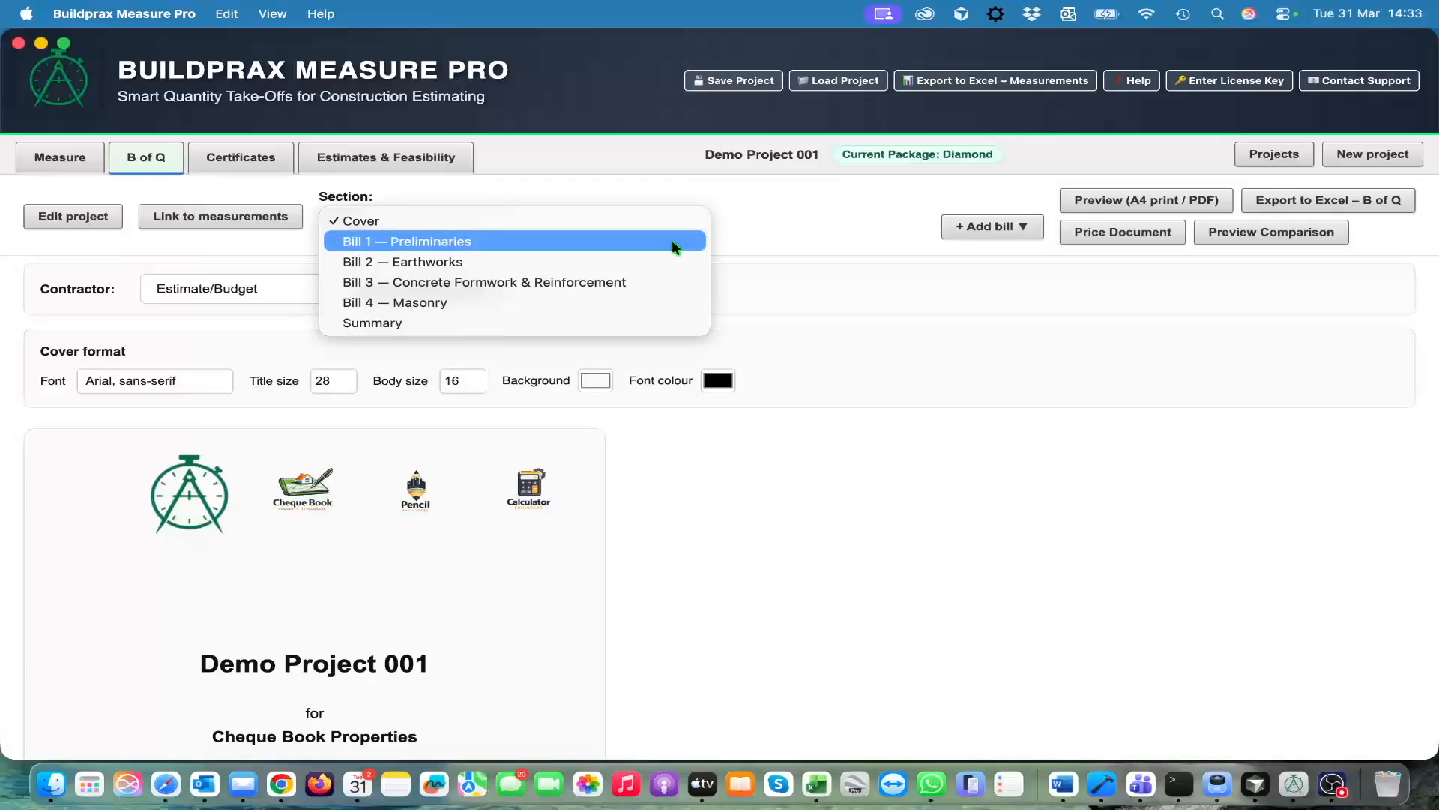
click(671, 241)
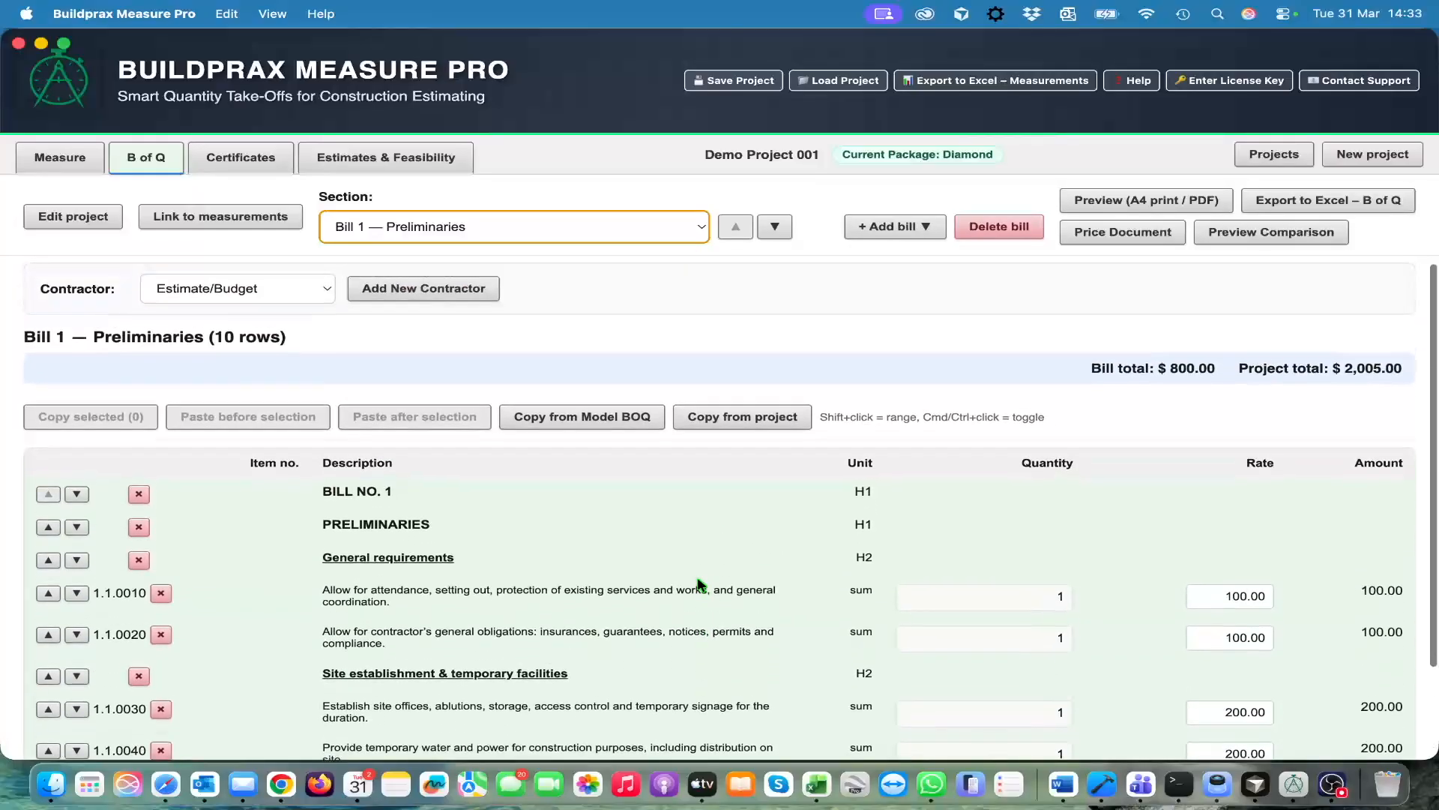
click(699, 232)
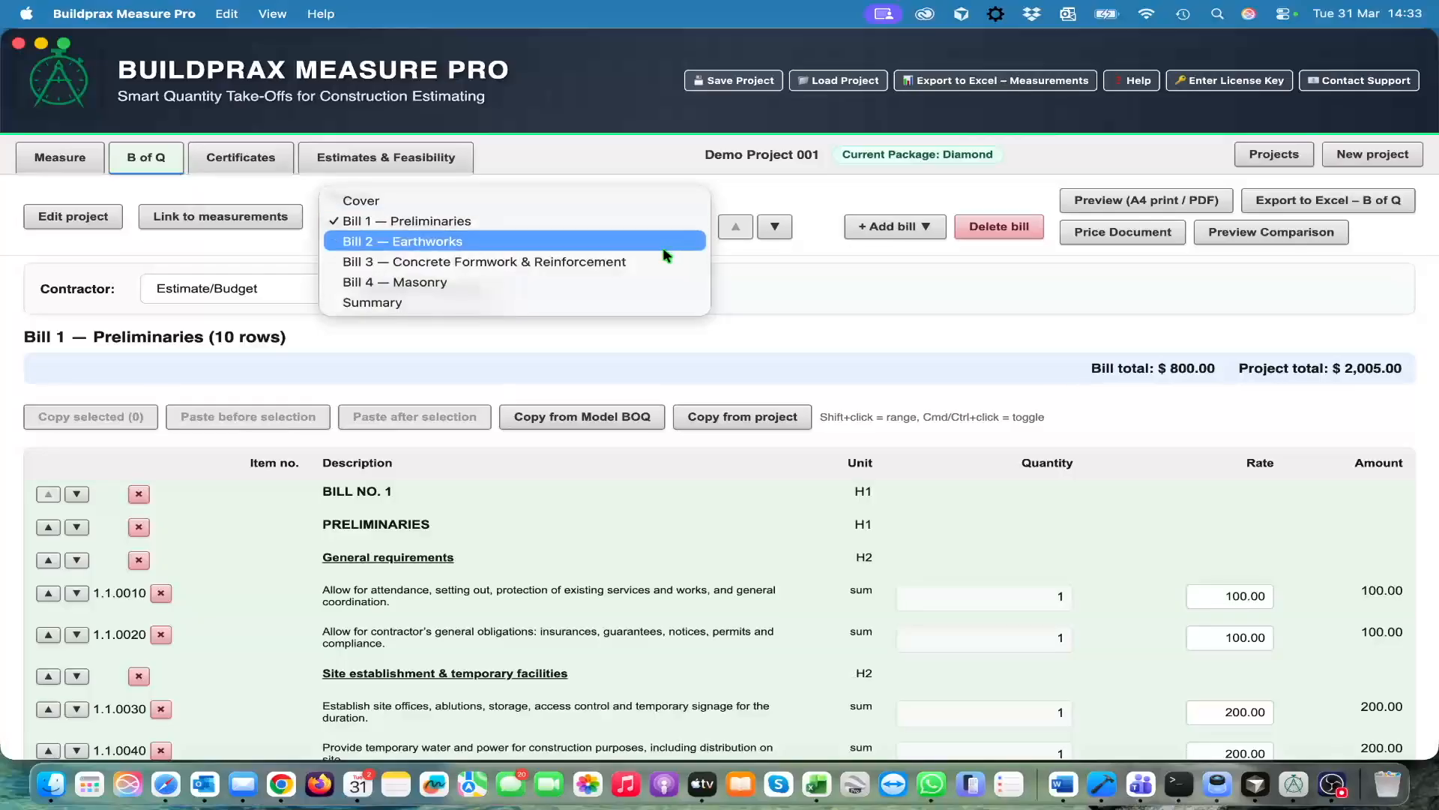
click(621, 281)
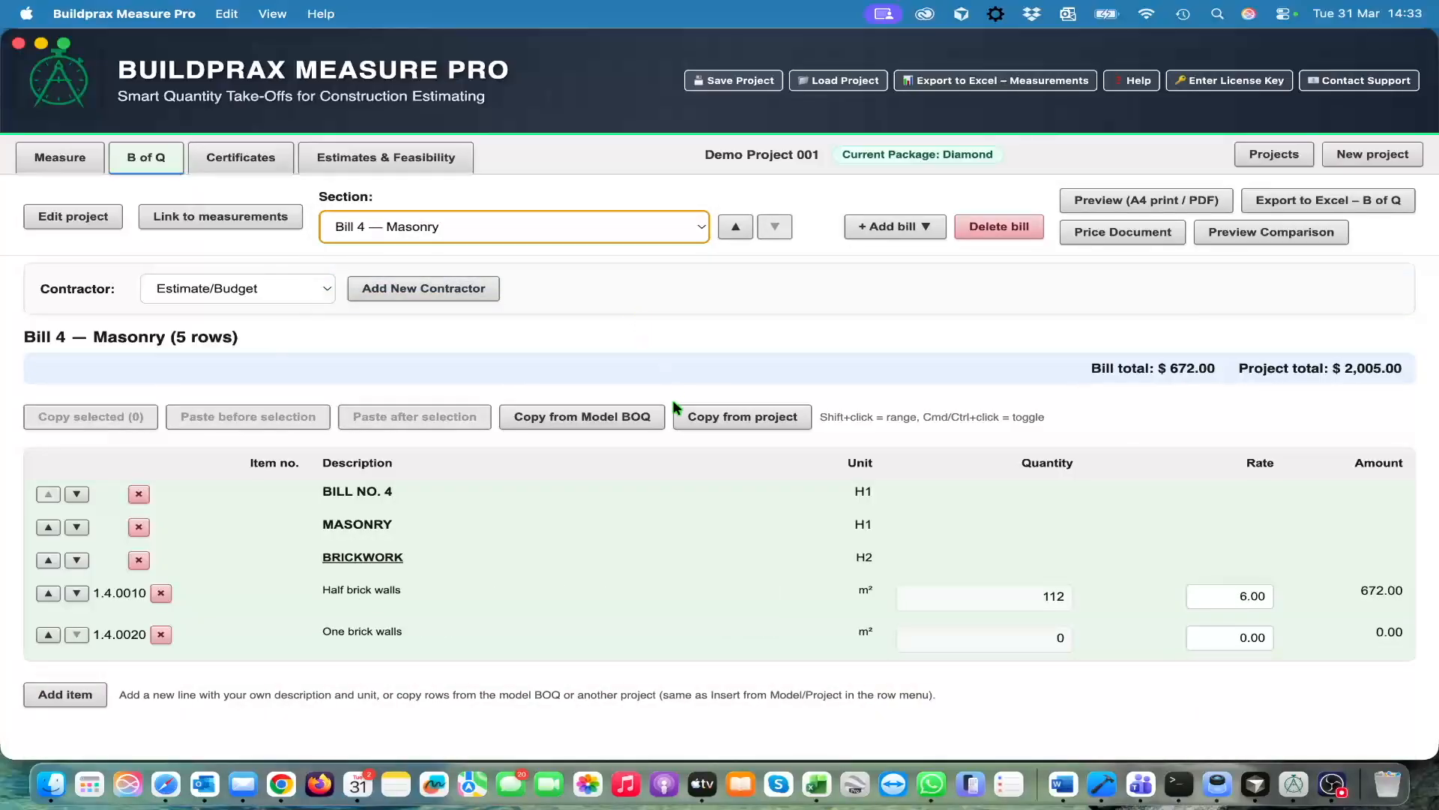
Create a new blank bill named Waterproofing
click(885, 233)
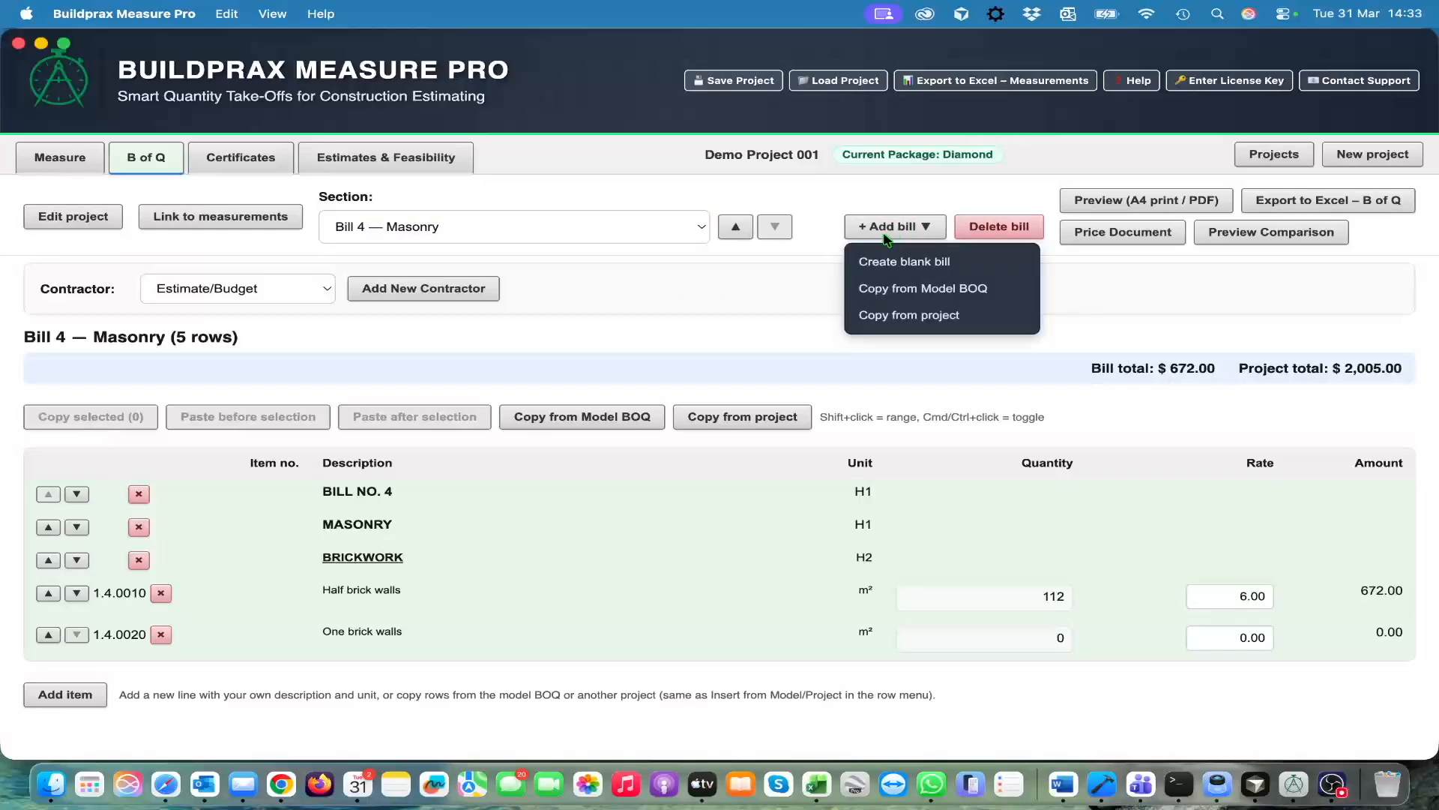
click(923, 262)
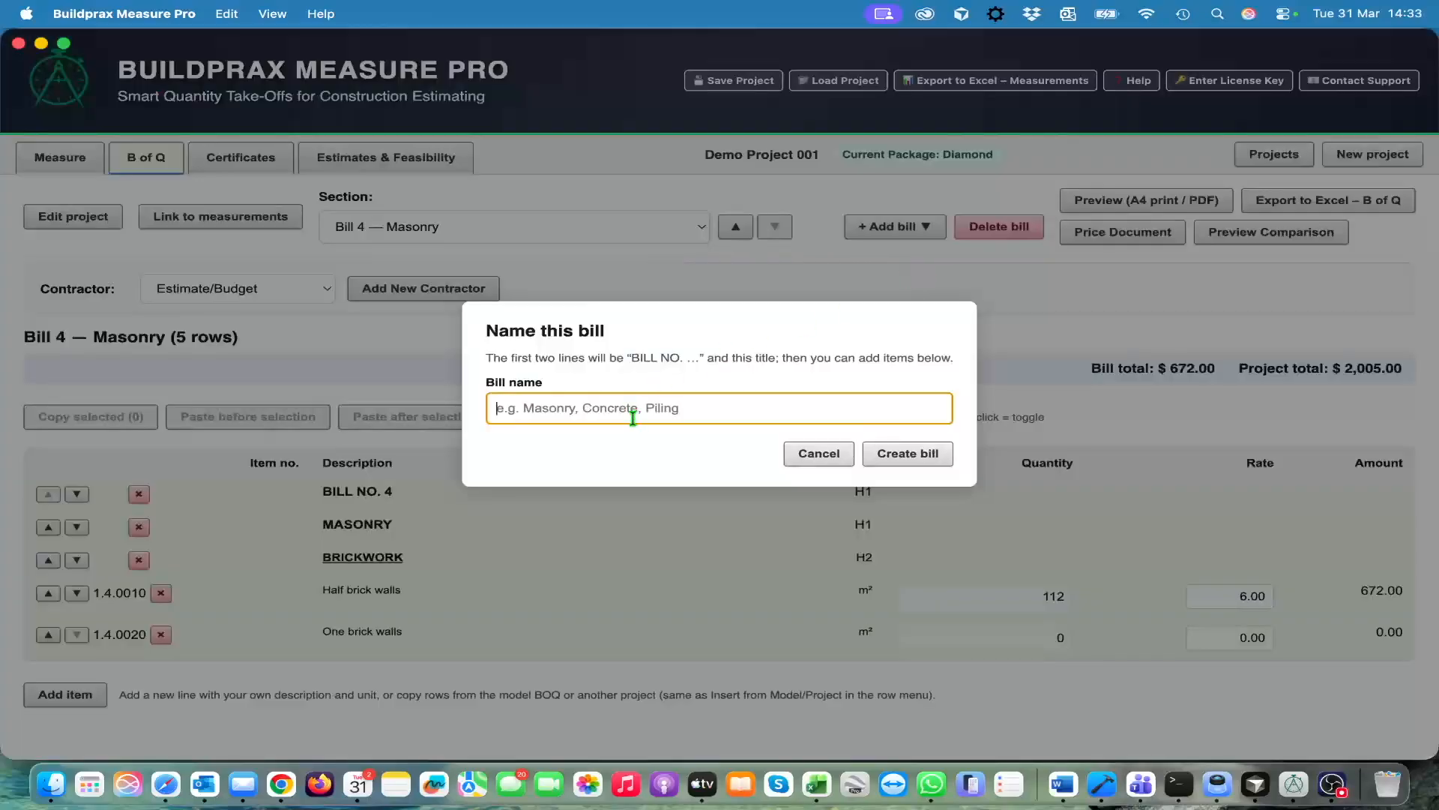
text(Wate)
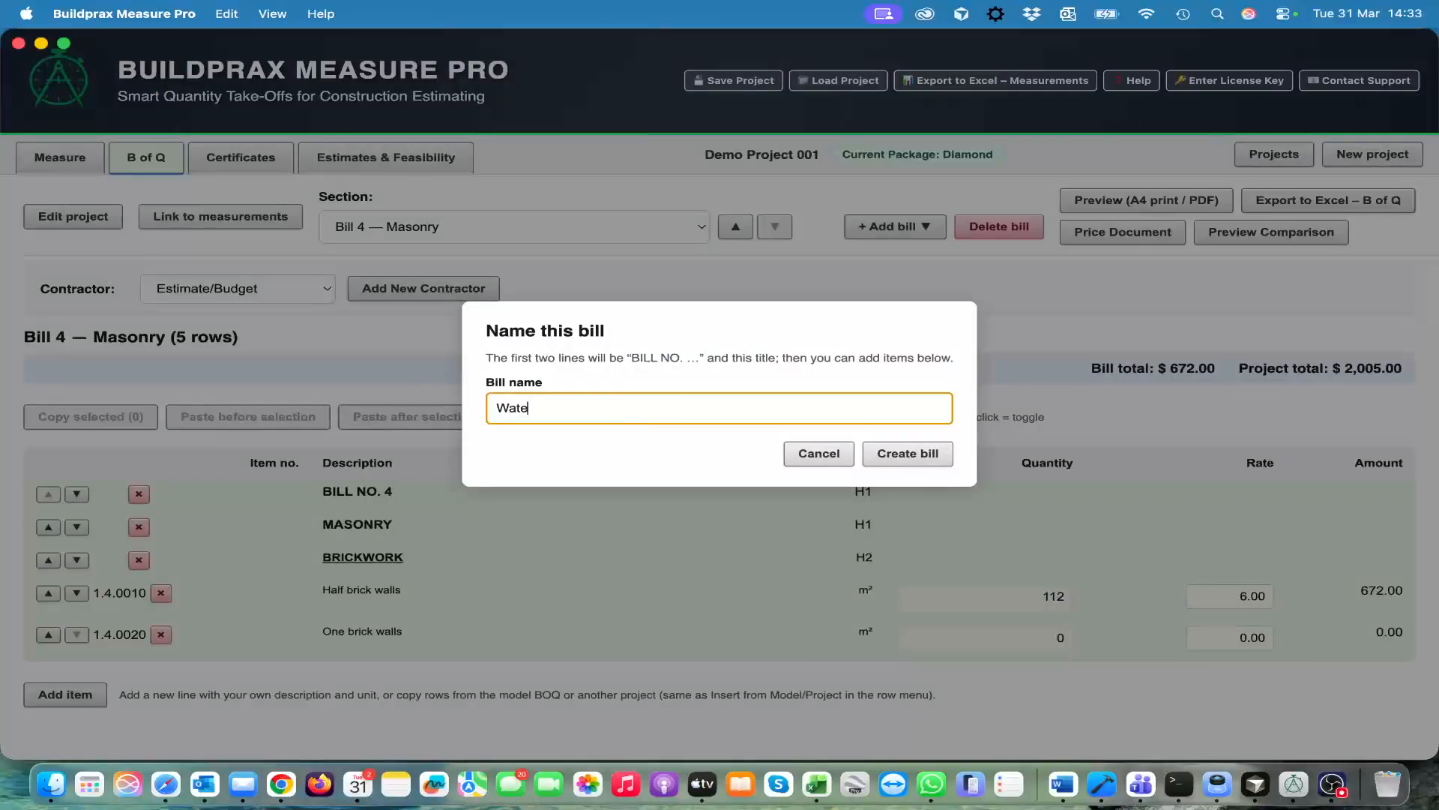
text(rproofing)
click(903, 456)
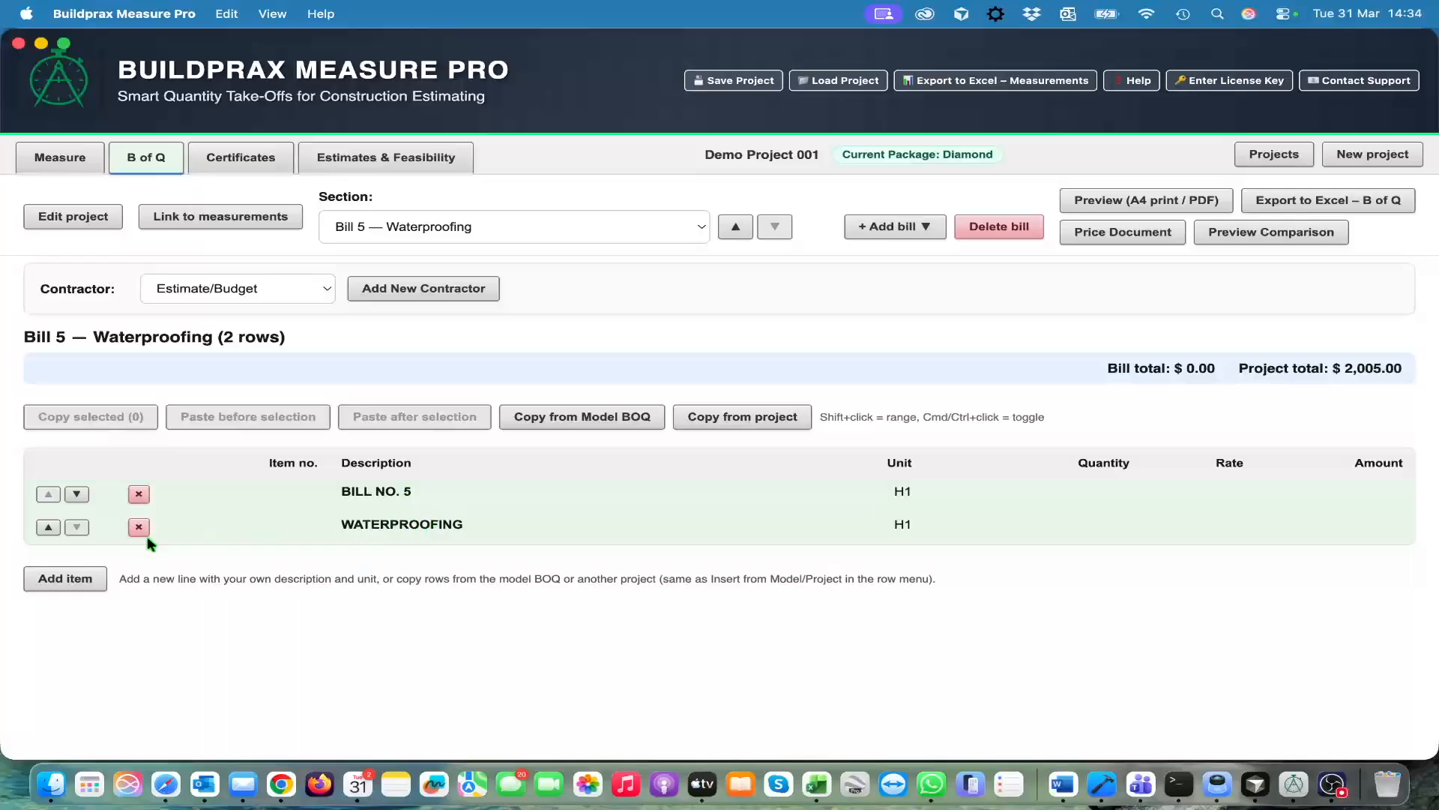
click(66, 578)
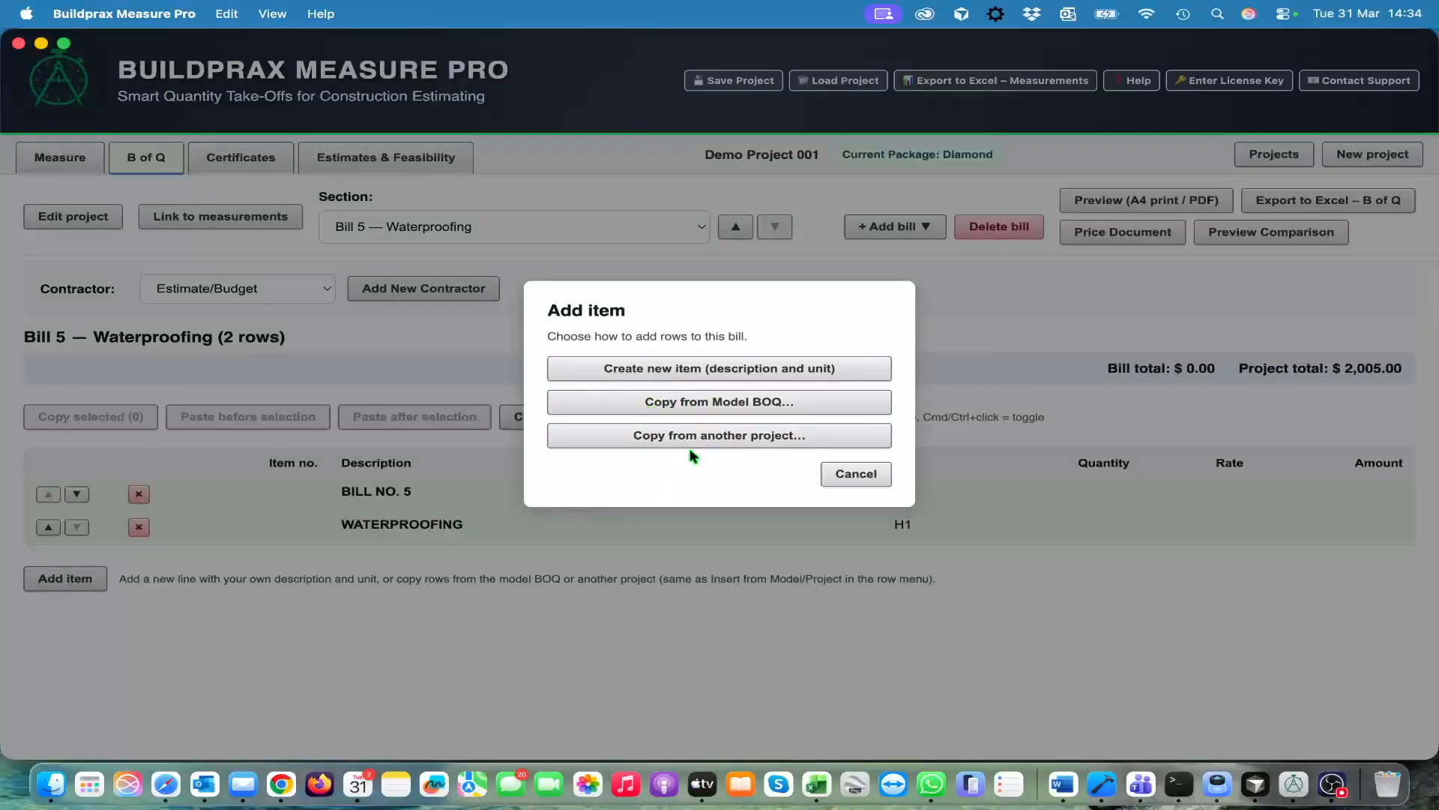
click(719, 371)
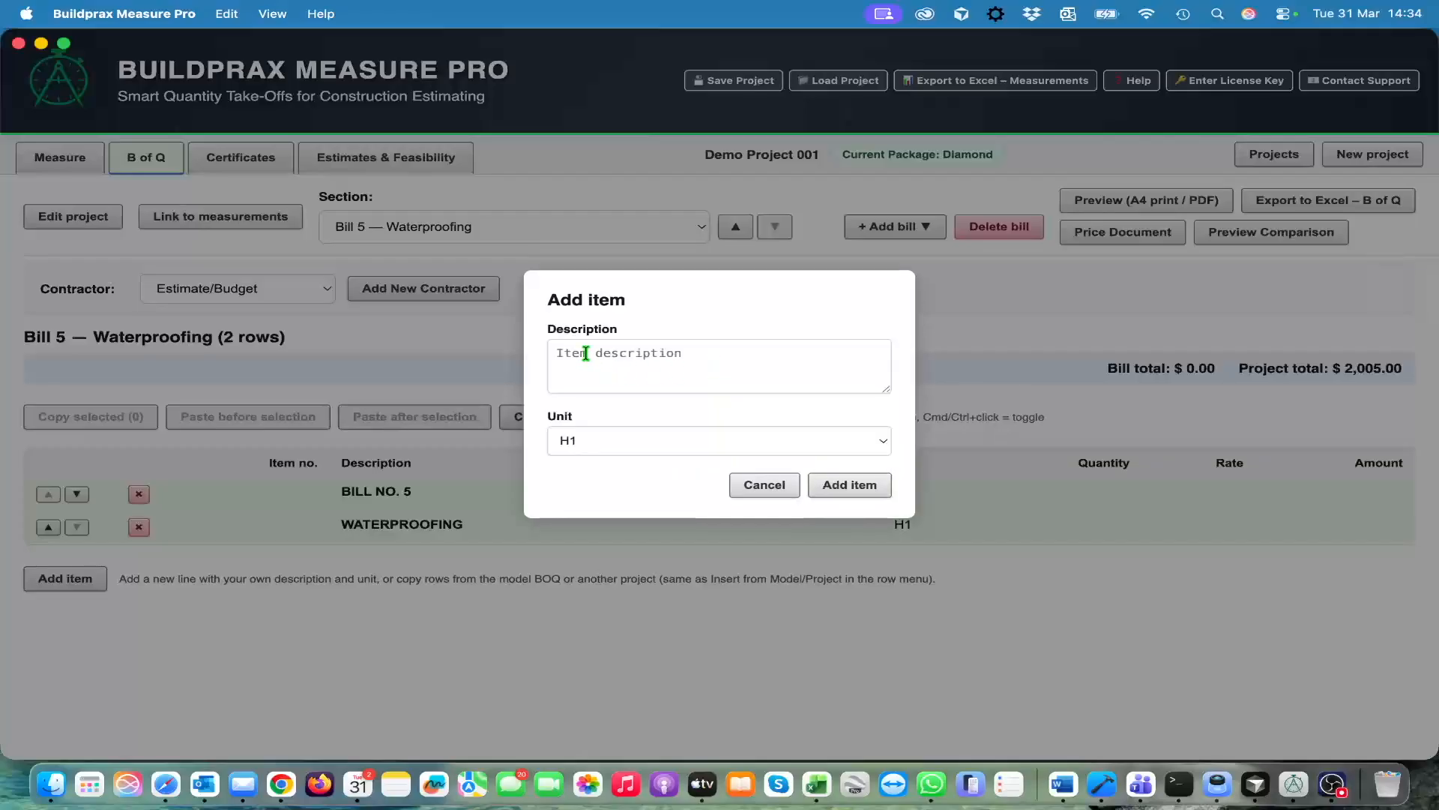
click(765, 485)
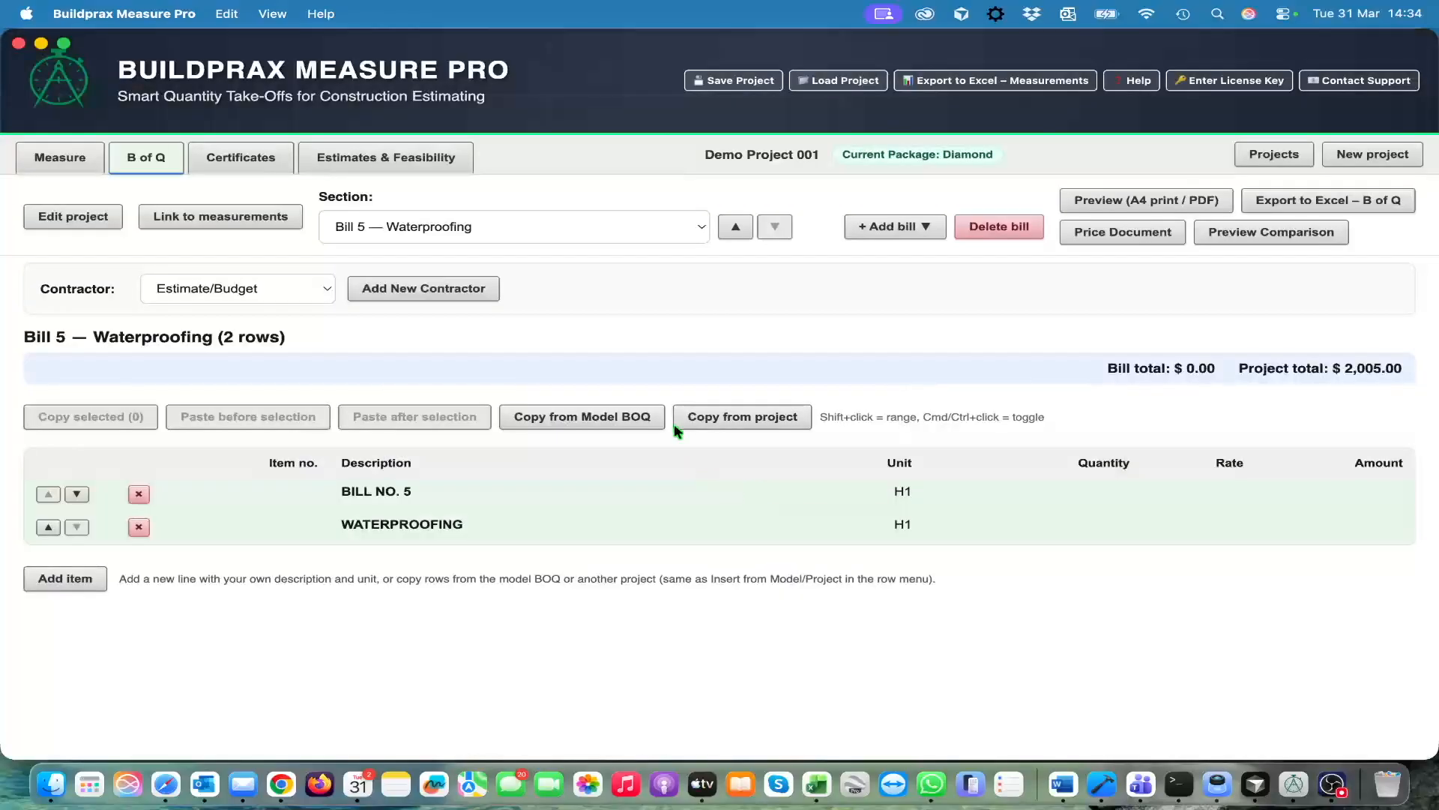
Start adding items to the Waterproofing bill from the Model BOQ, with Bill 10 — Waterproofing as the source bill
click(65, 582)
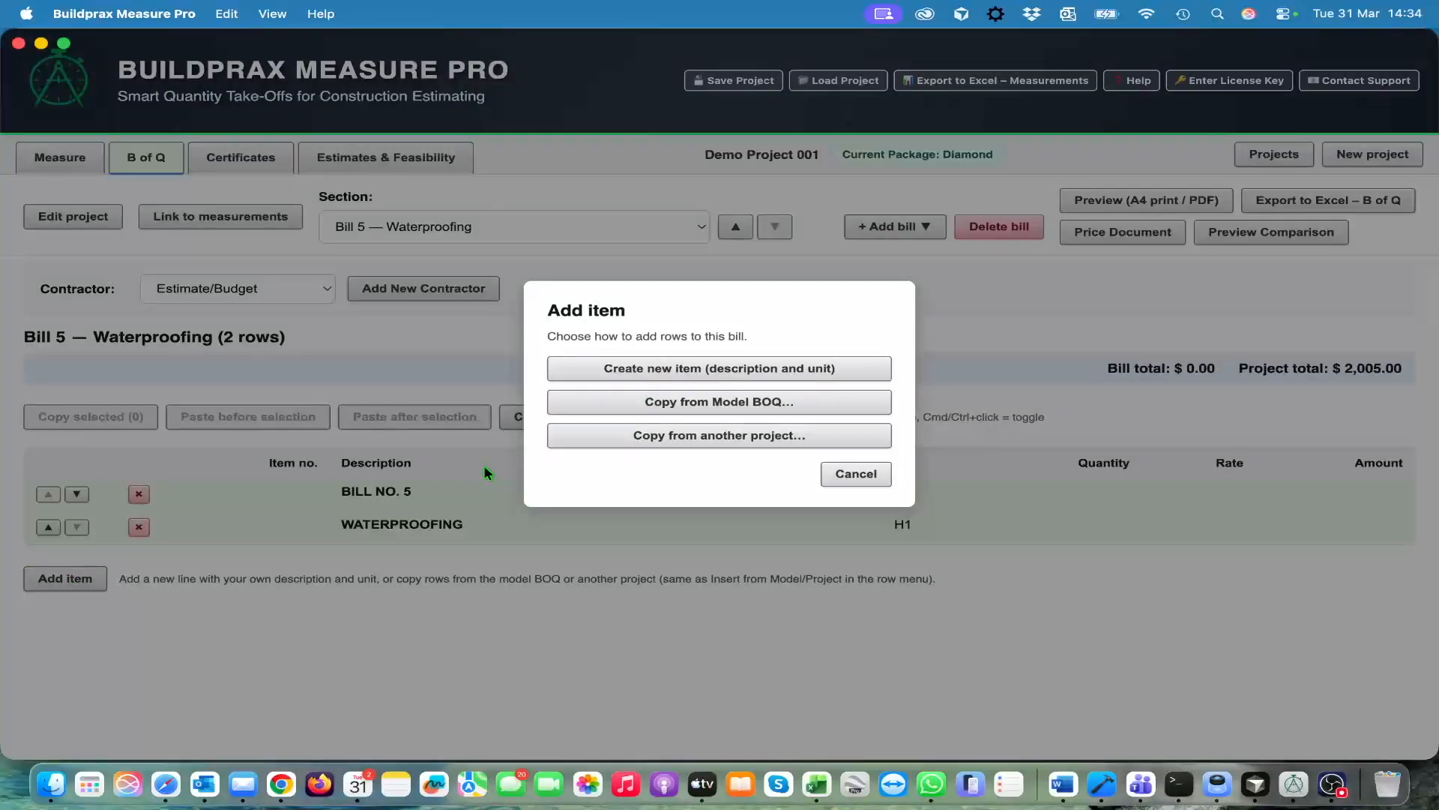
click(709, 403)
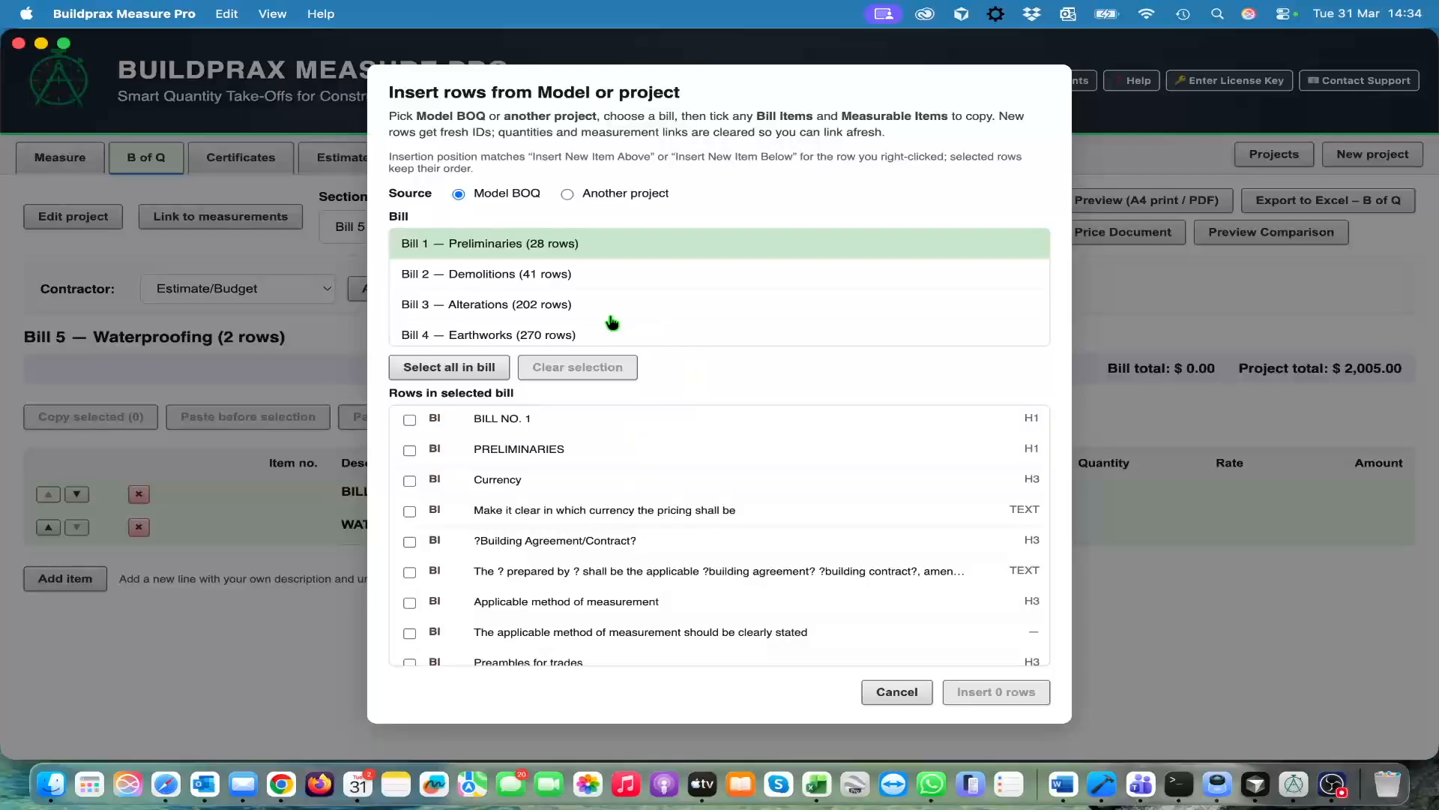
scroll(615, 321, down, 4)
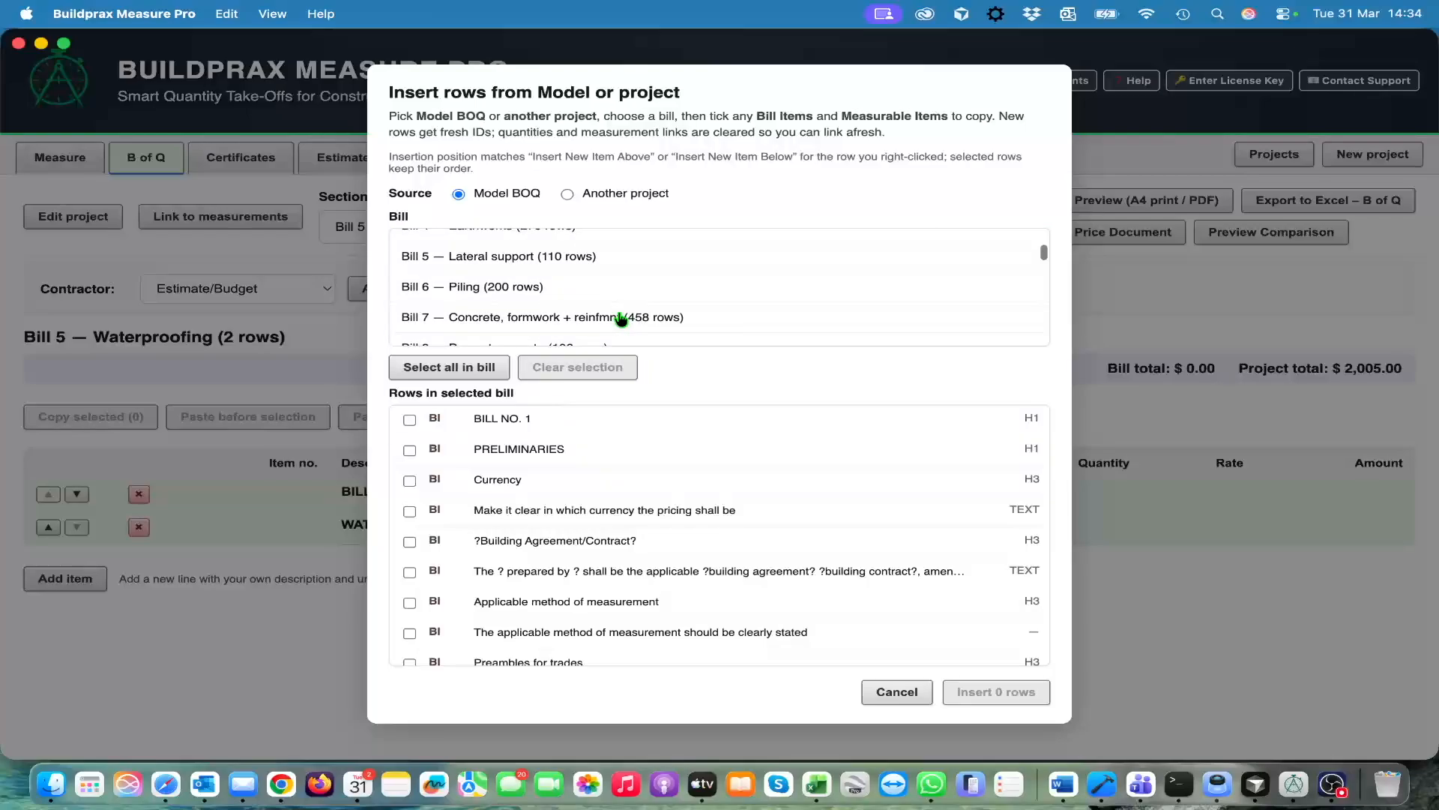
scroll(621, 319, down, 3)
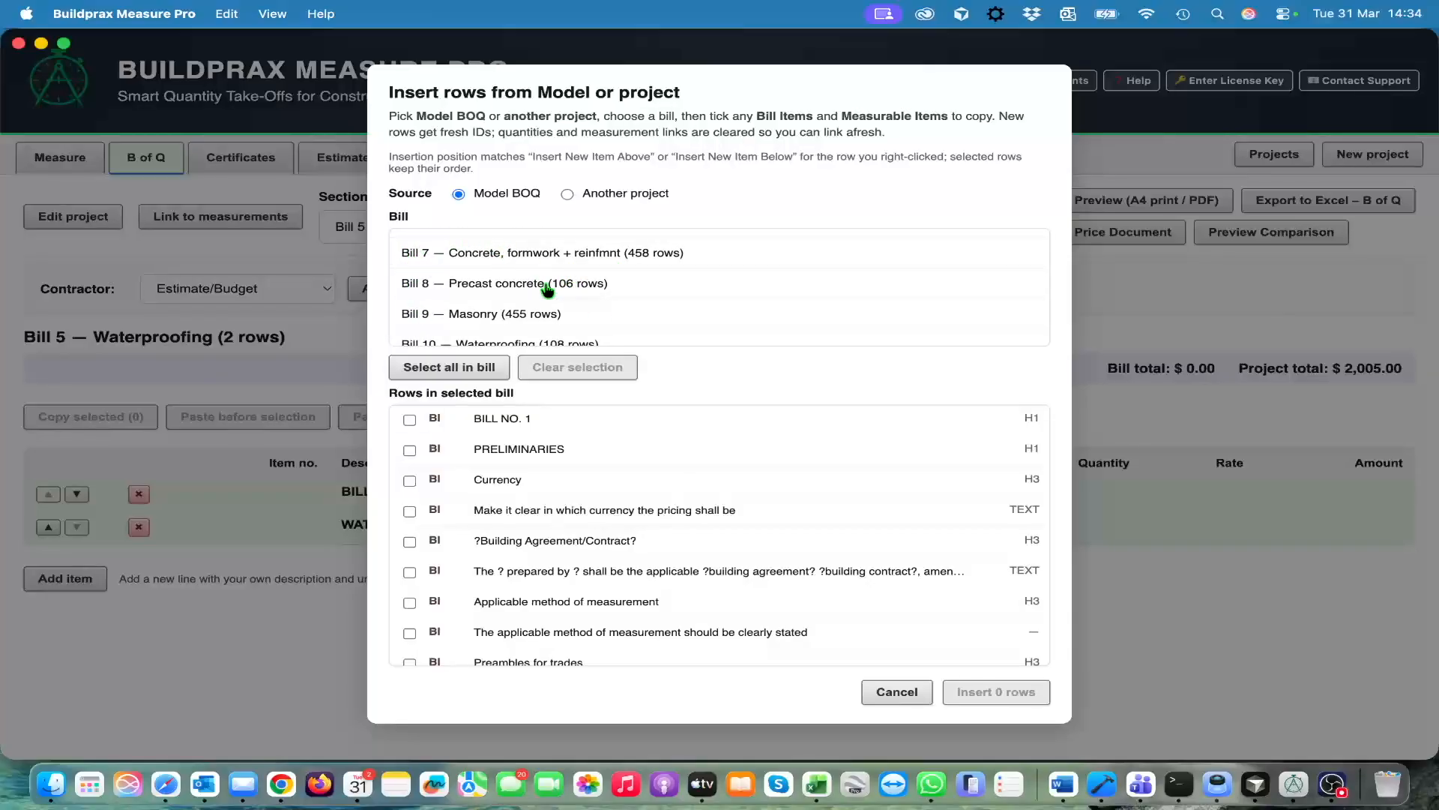
scroll(634, 304, down, 2)
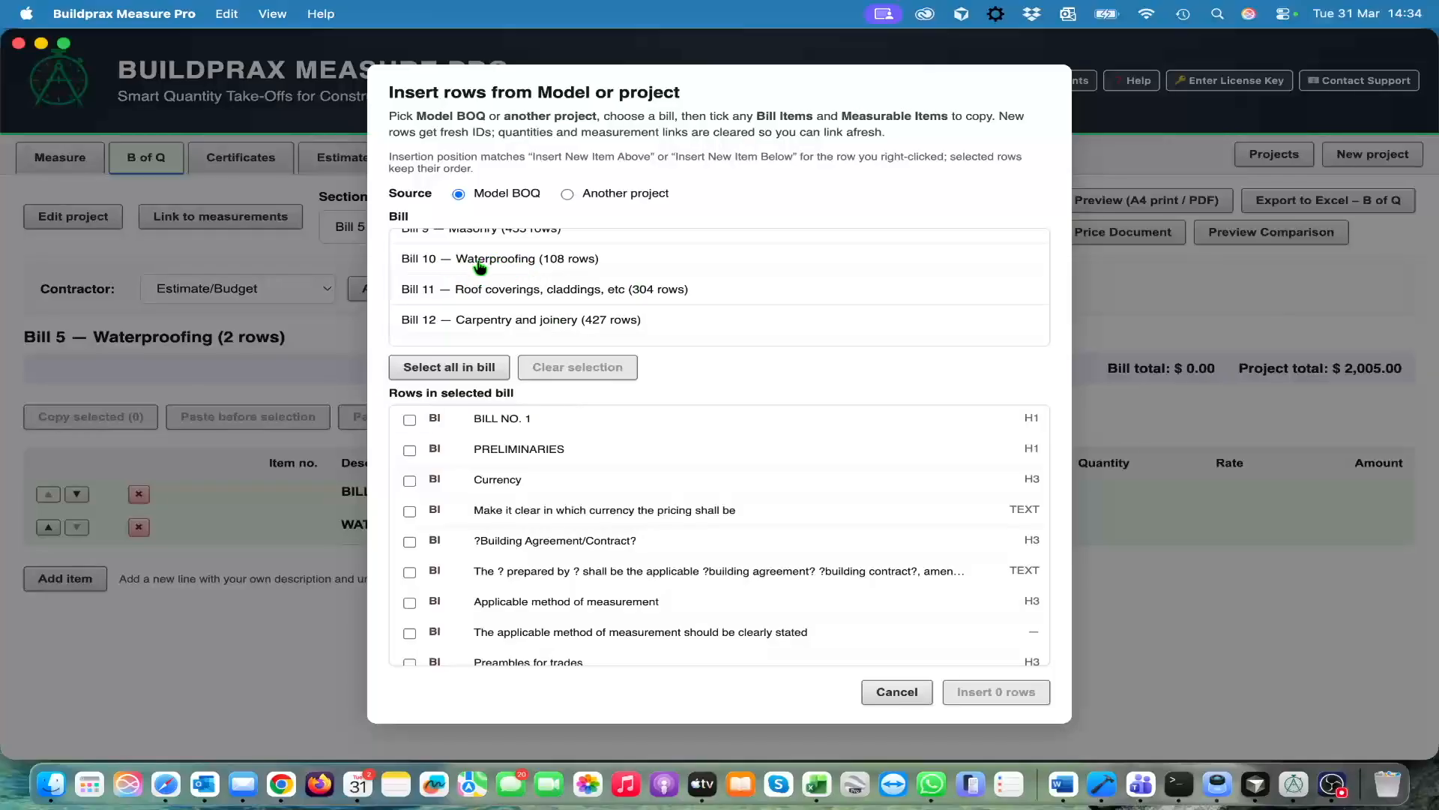
click(512, 262)
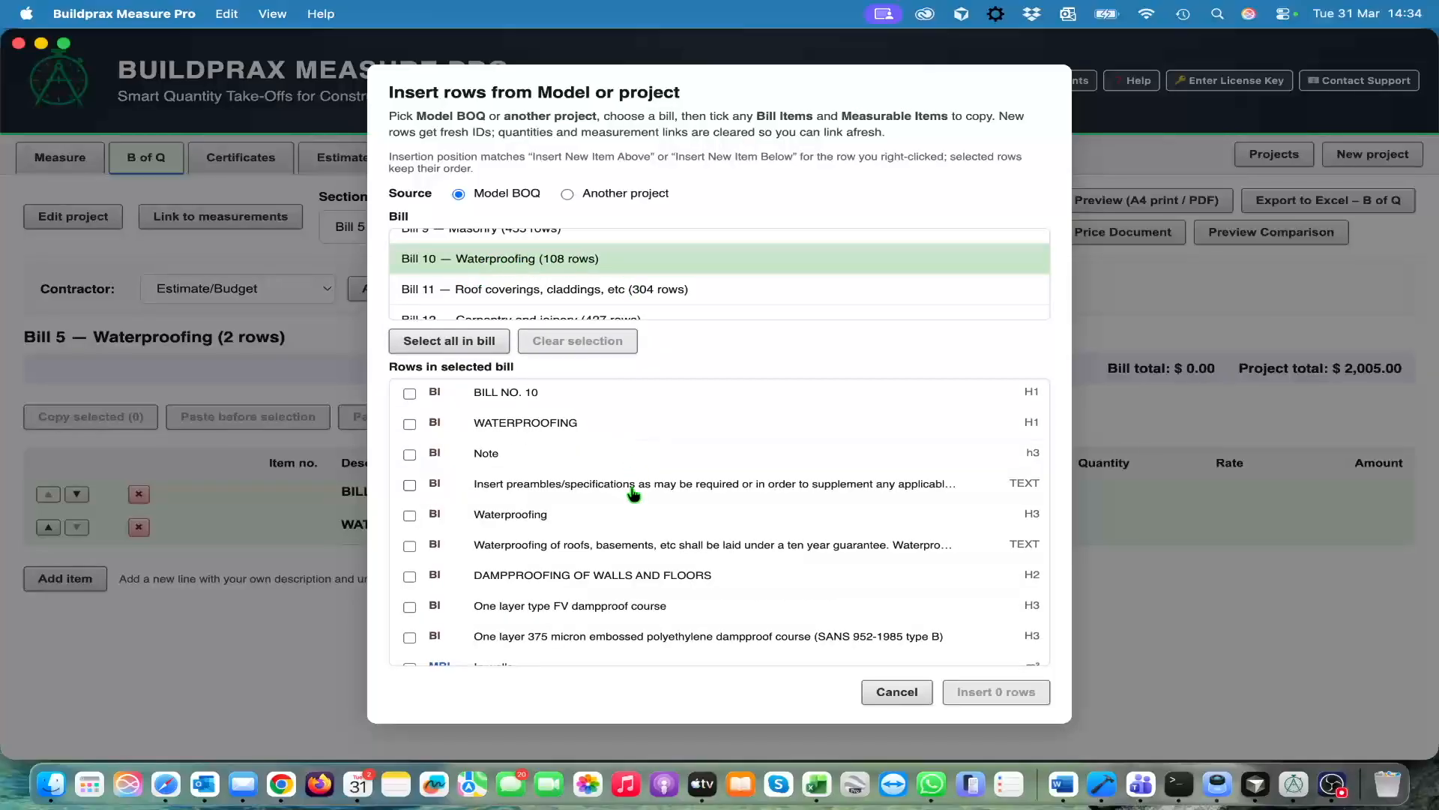
Select the rows DAMPPROOFING OF WALLS AND FLOORS, One layer type FV dampproof course and Under surface beds, leaving In walls unselected
scroll(633, 493, down, 5)
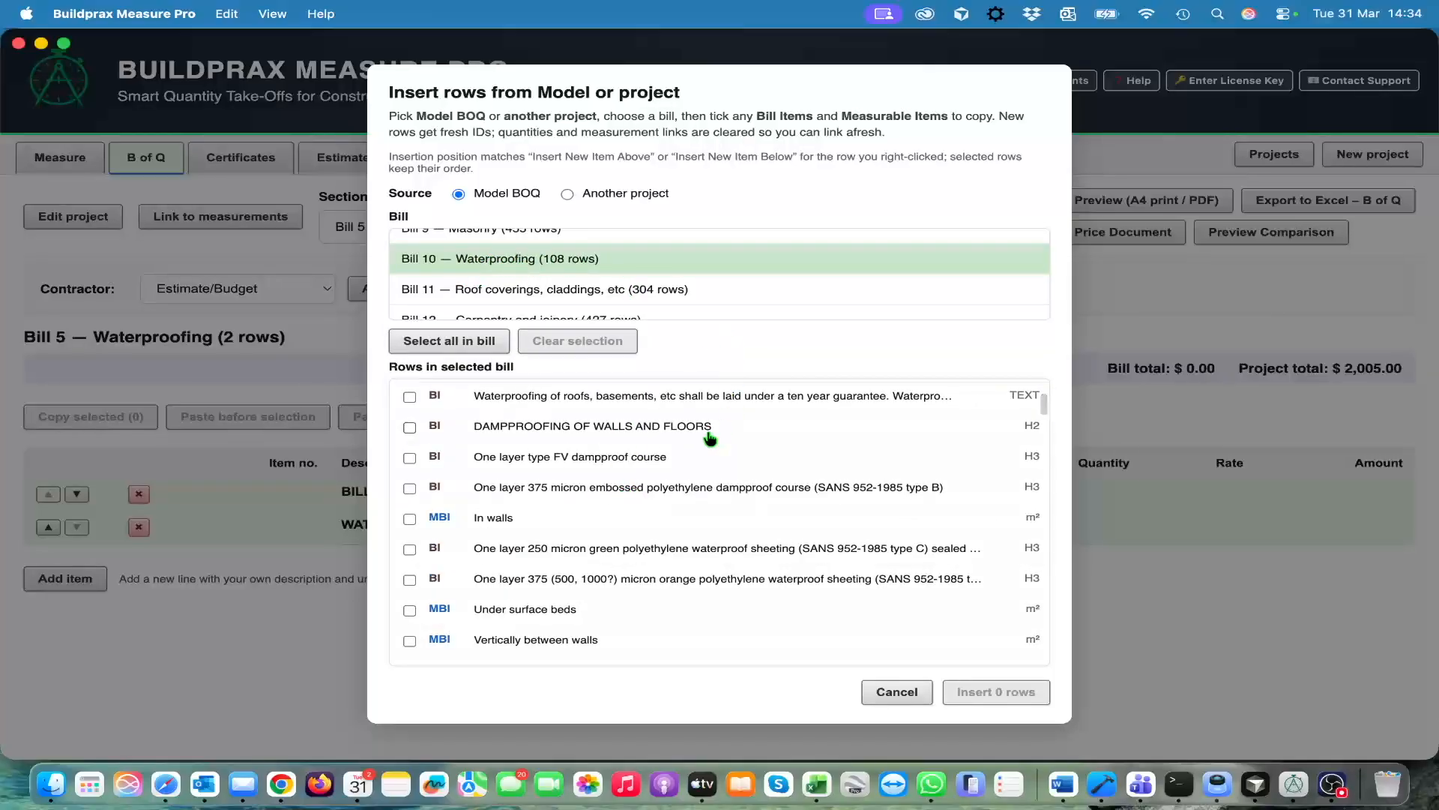
scroll(690, 453, up, 1)
click(409, 427)
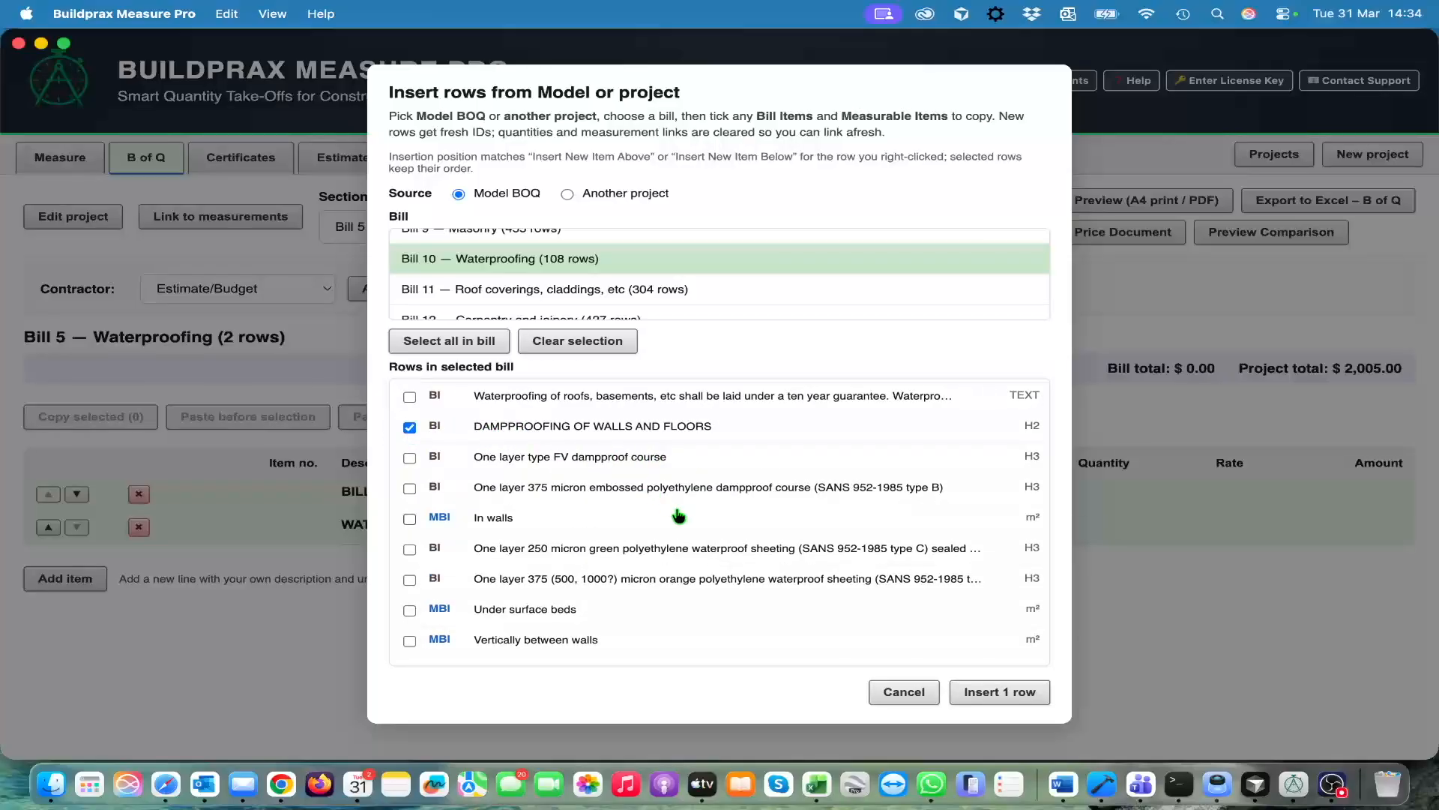
scroll(678, 515, down, 2)
click(409, 460)
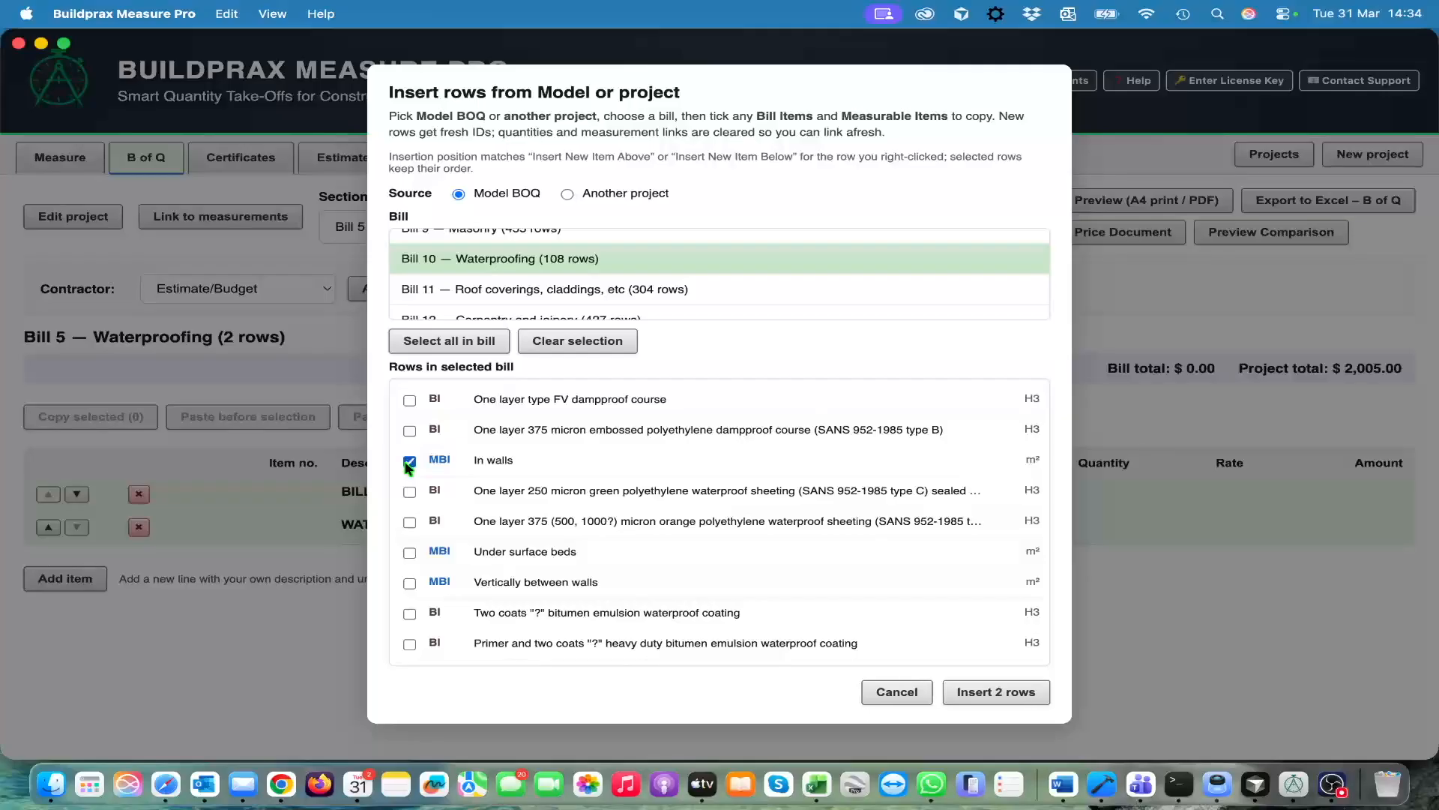
scroll(562, 521, down, 2)
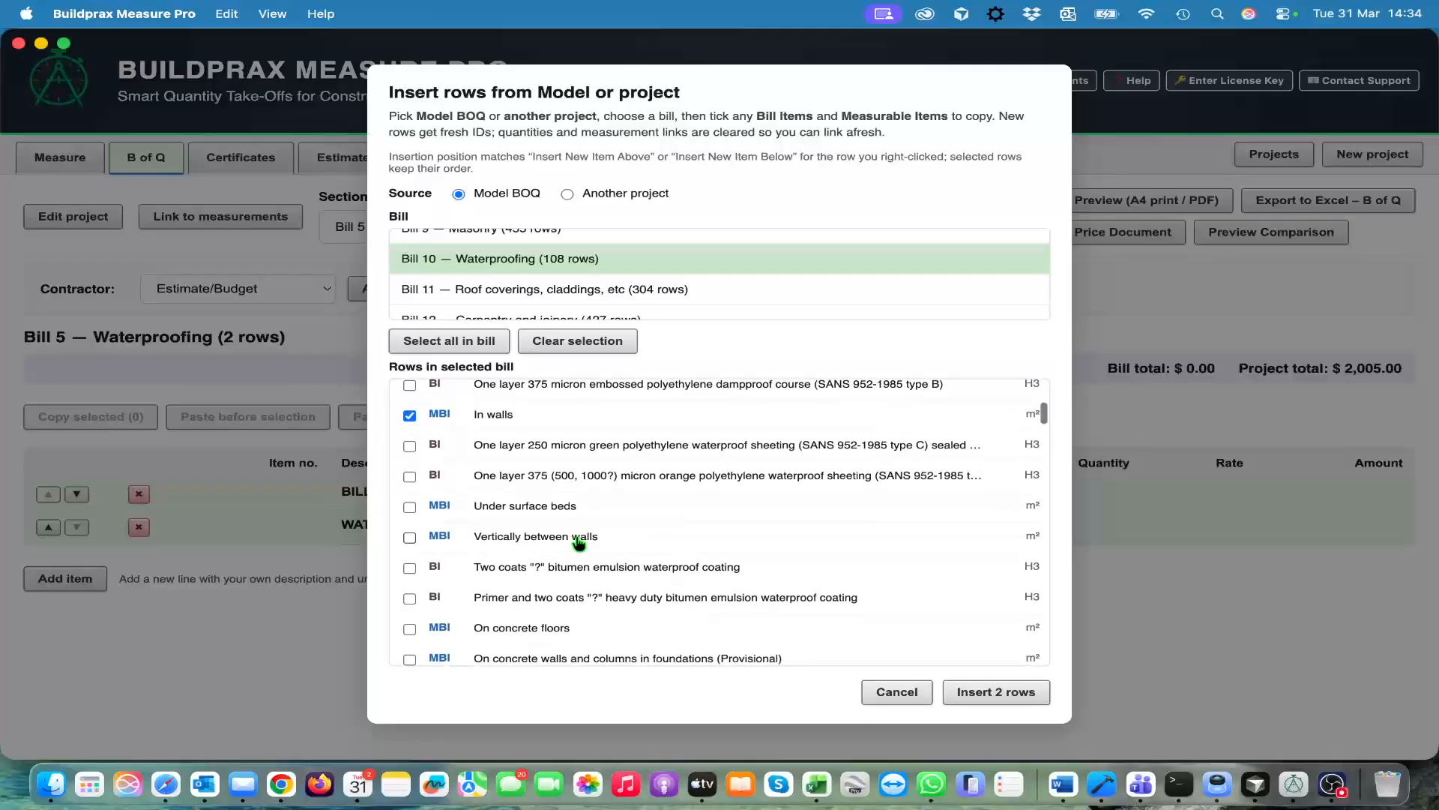
scroll(579, 530, up, 1)
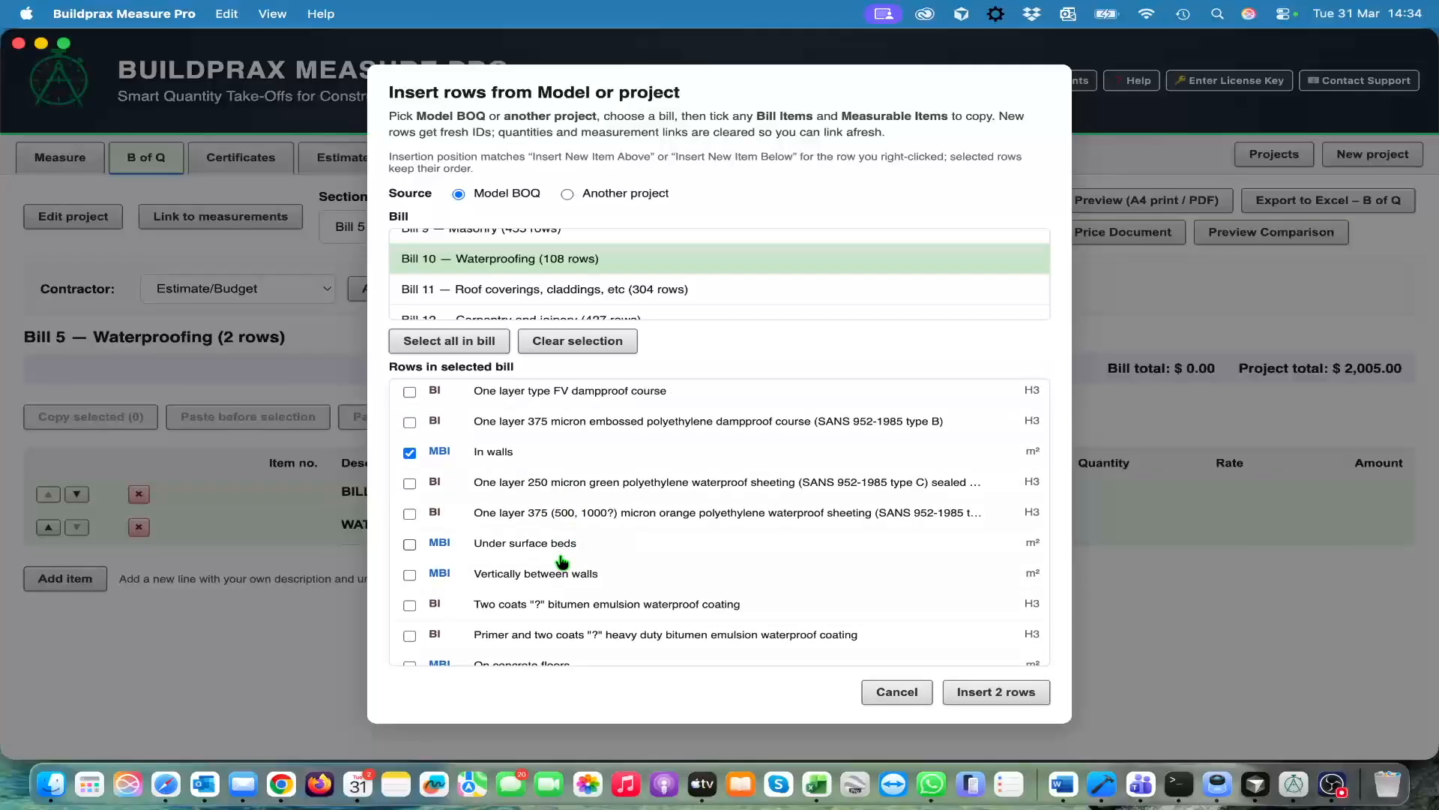
scroll(562, 560, down, 1)
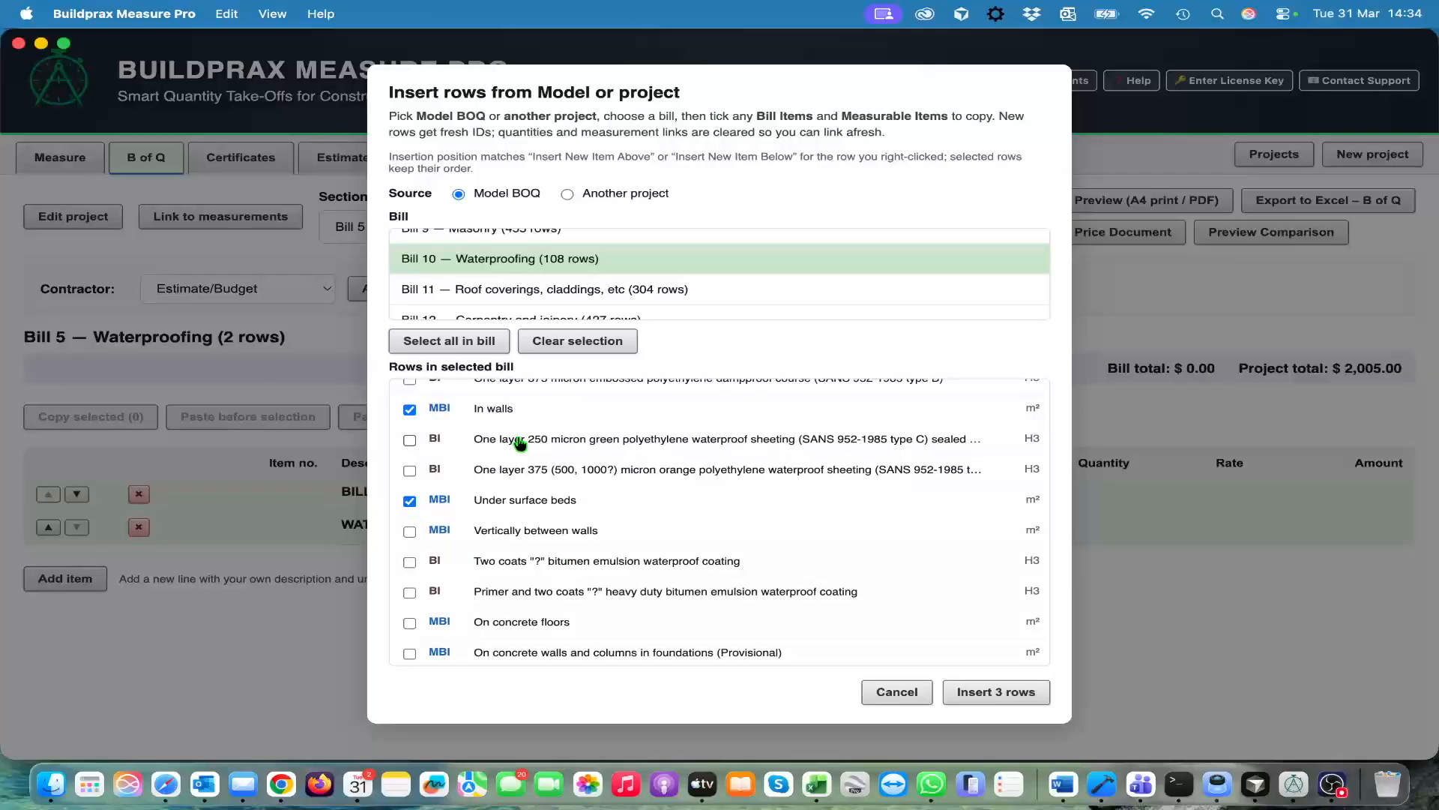
scroll(515, 437, up, 2)
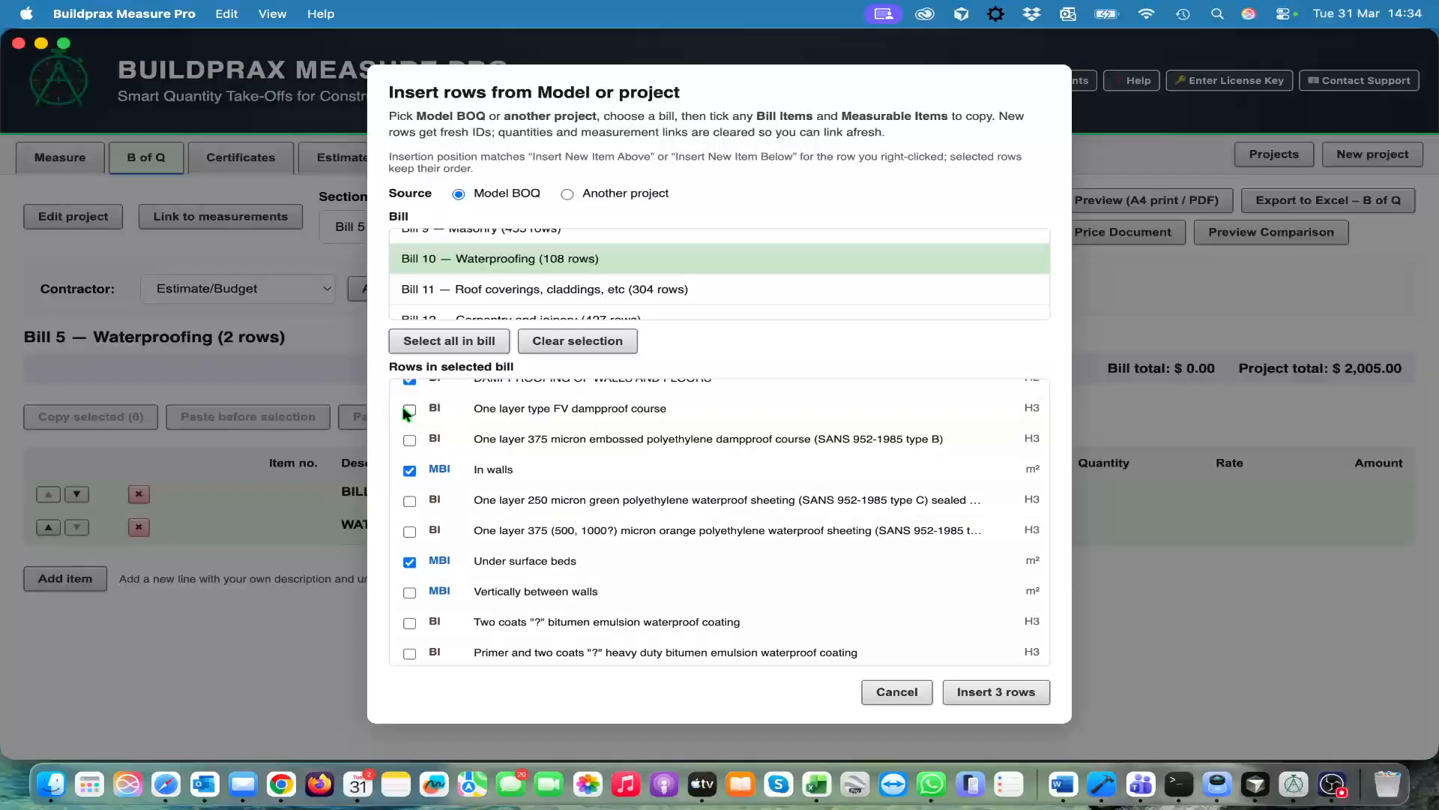
click(409, 471)
Look through the remaining model waterproofing rows and insert the three selected rows into Bill 5
scroll(548, 627, down, 3)
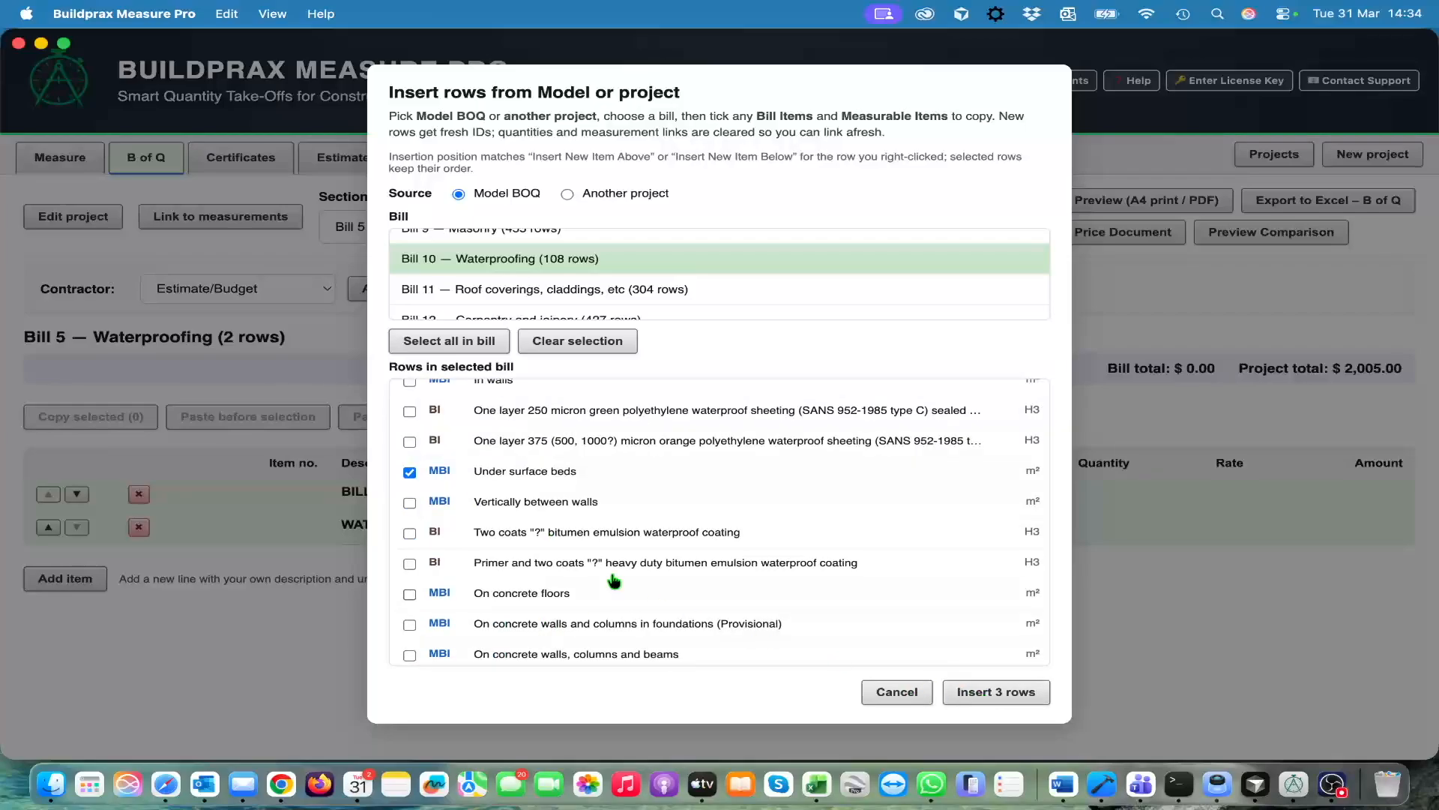
scroll(742, 572, down, 2)
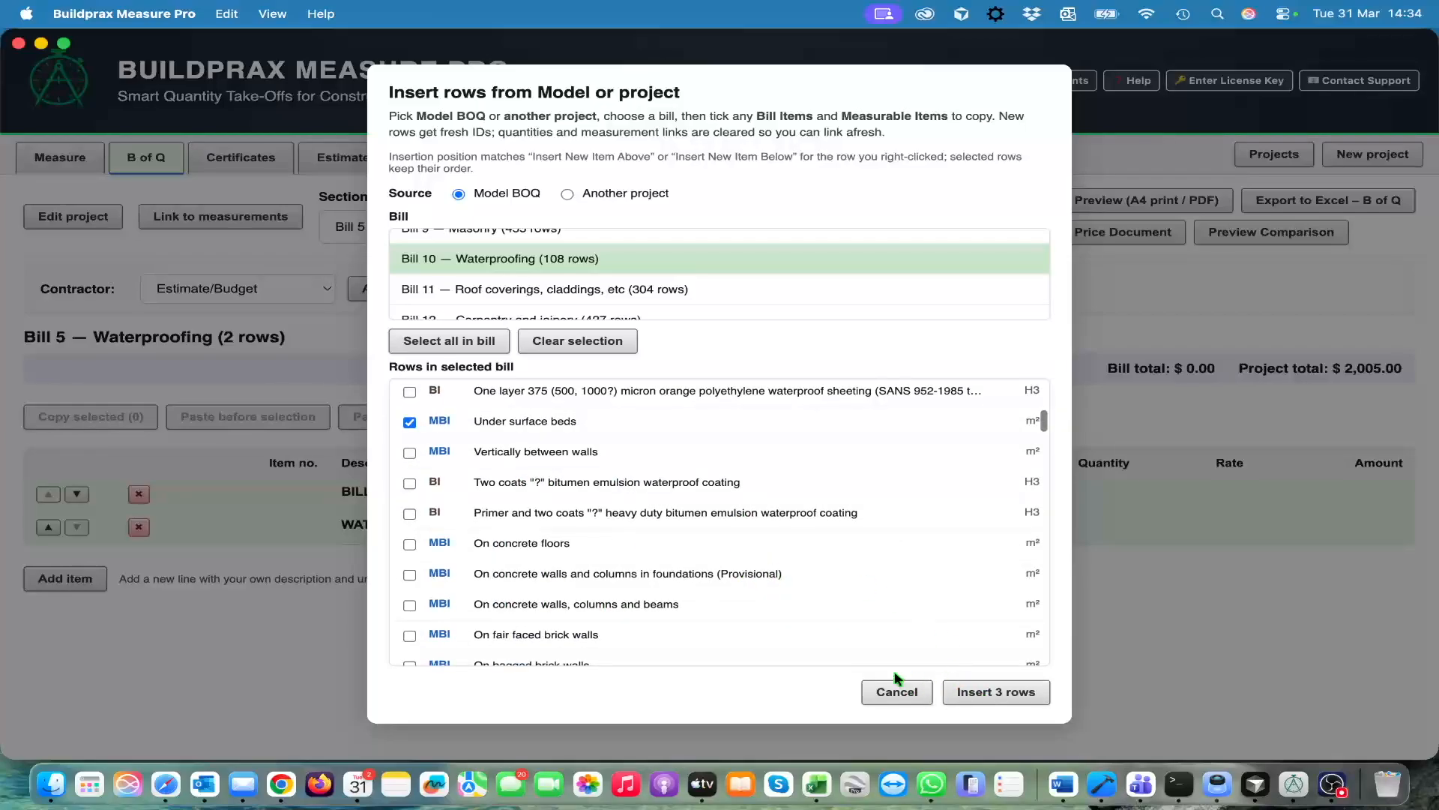
scroll(792, 592, down, 1)
scroll(793, 592, down, 20)
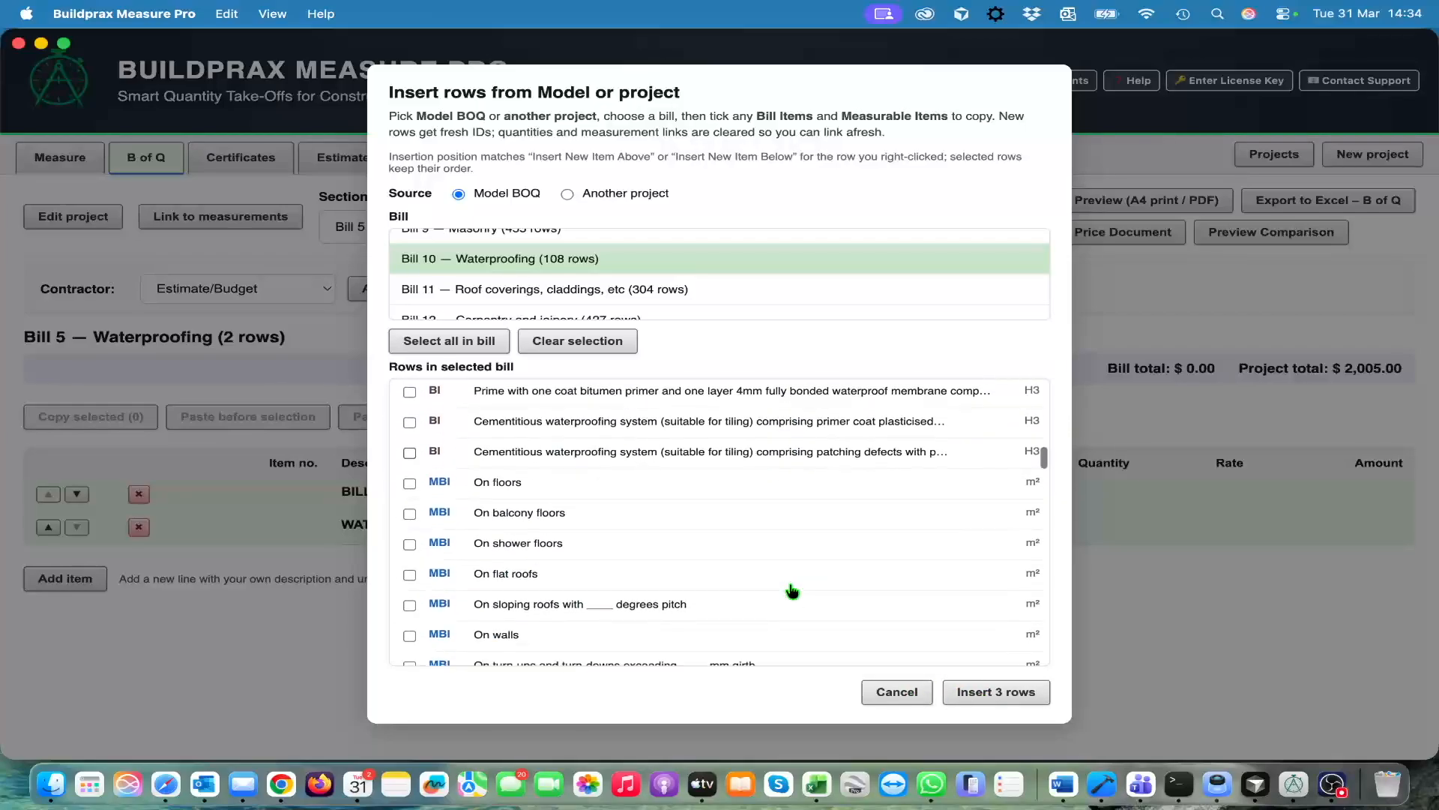
scroll(792, 591, down, 20)
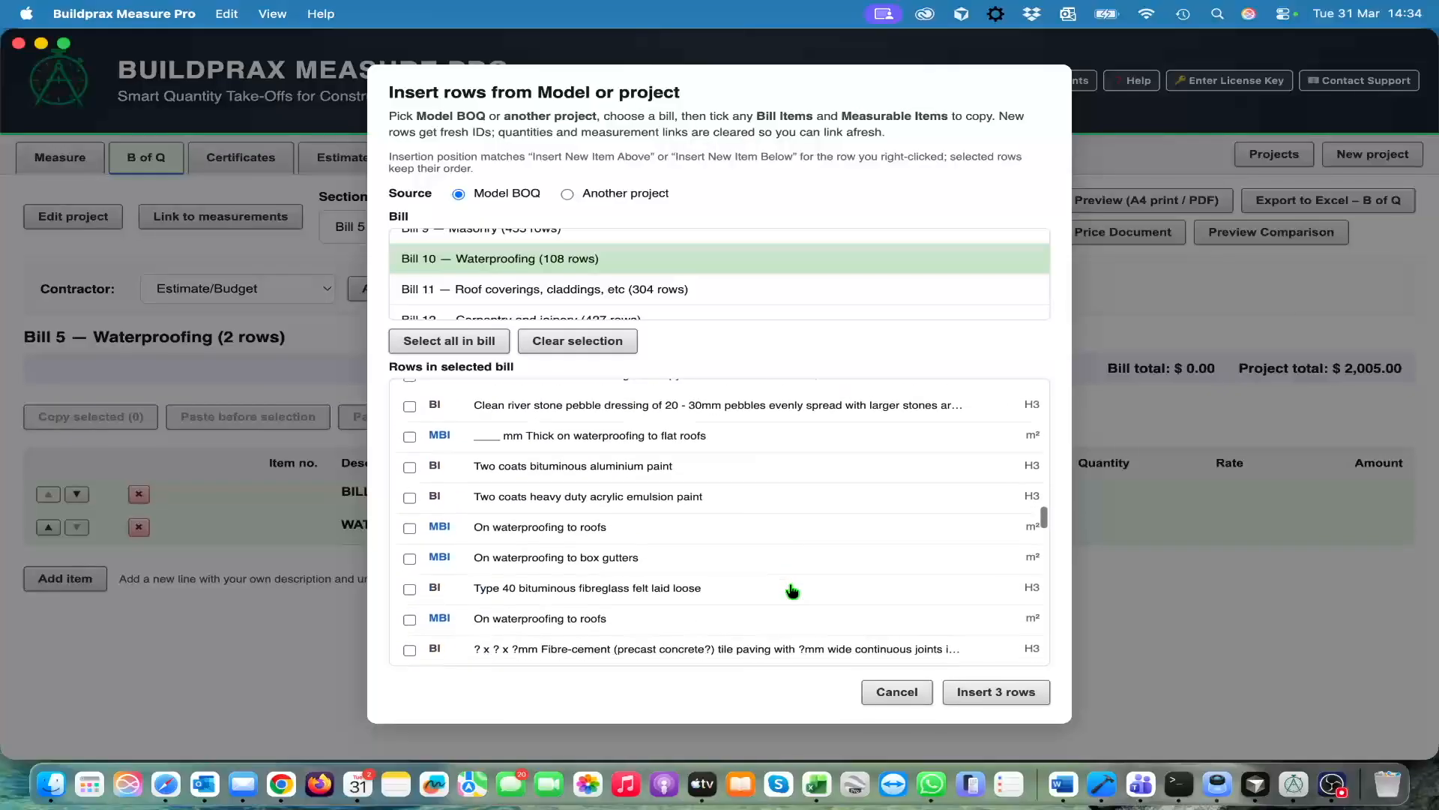
scroll(792, 591, down, 20)
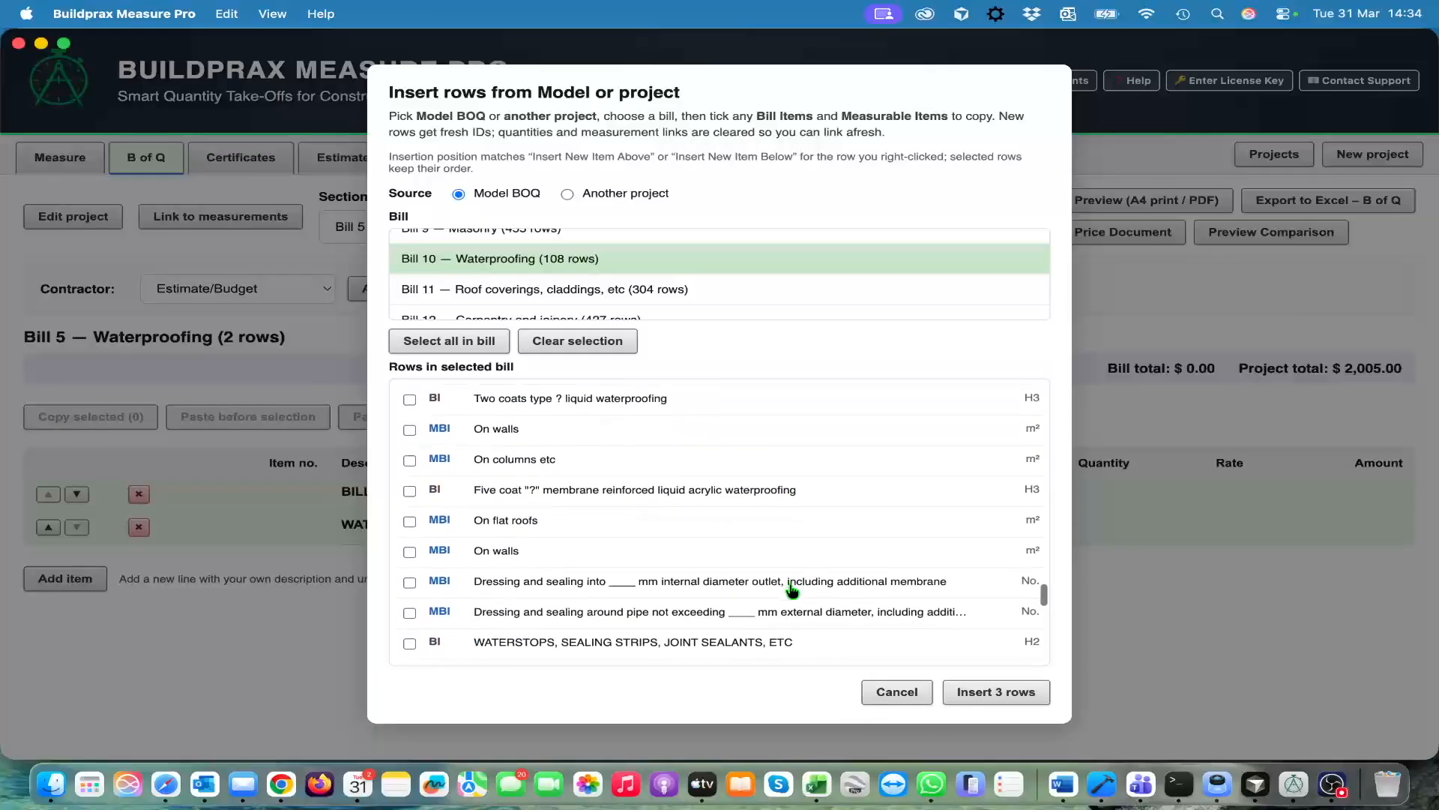
scroll(794, 569, up, 20)
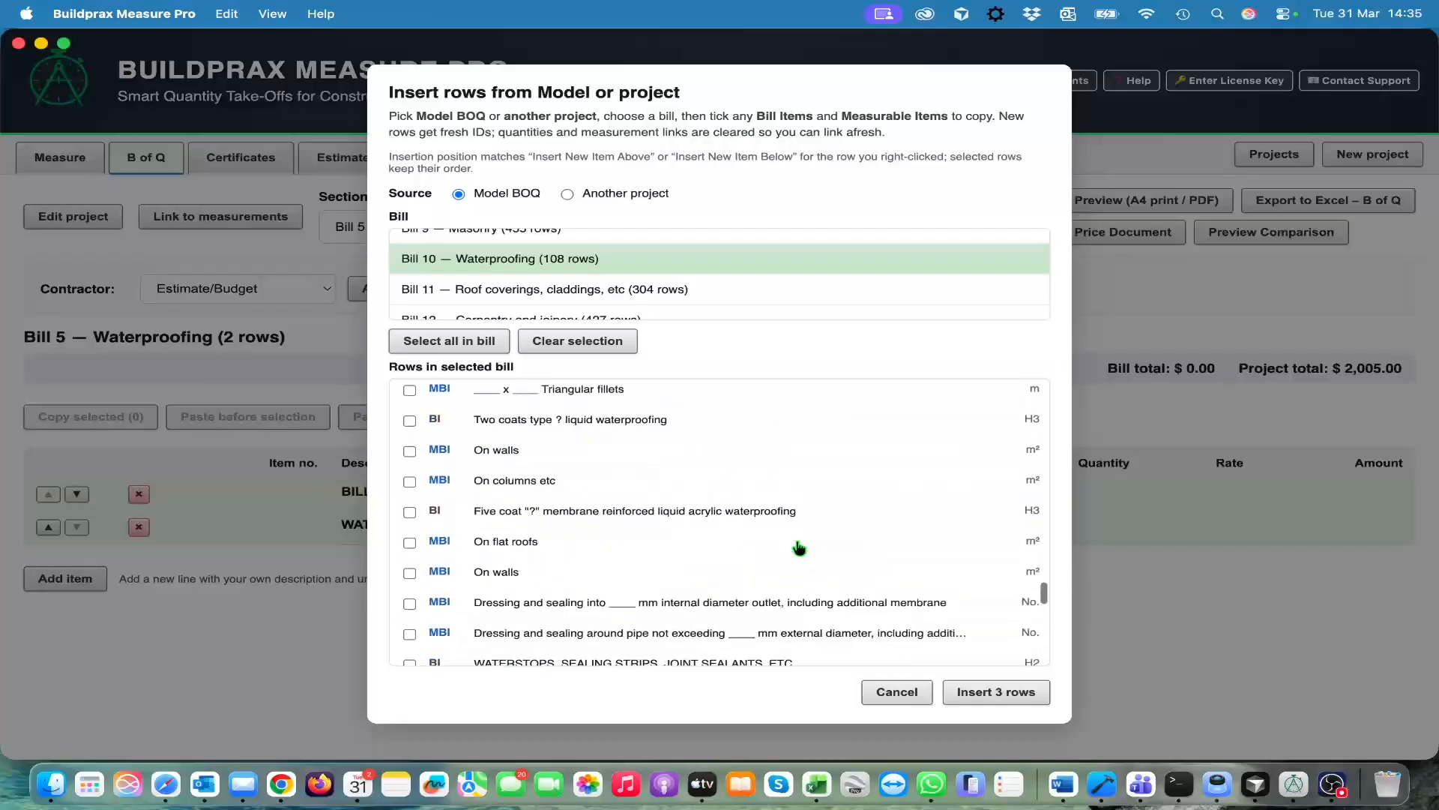
click(999, 693)
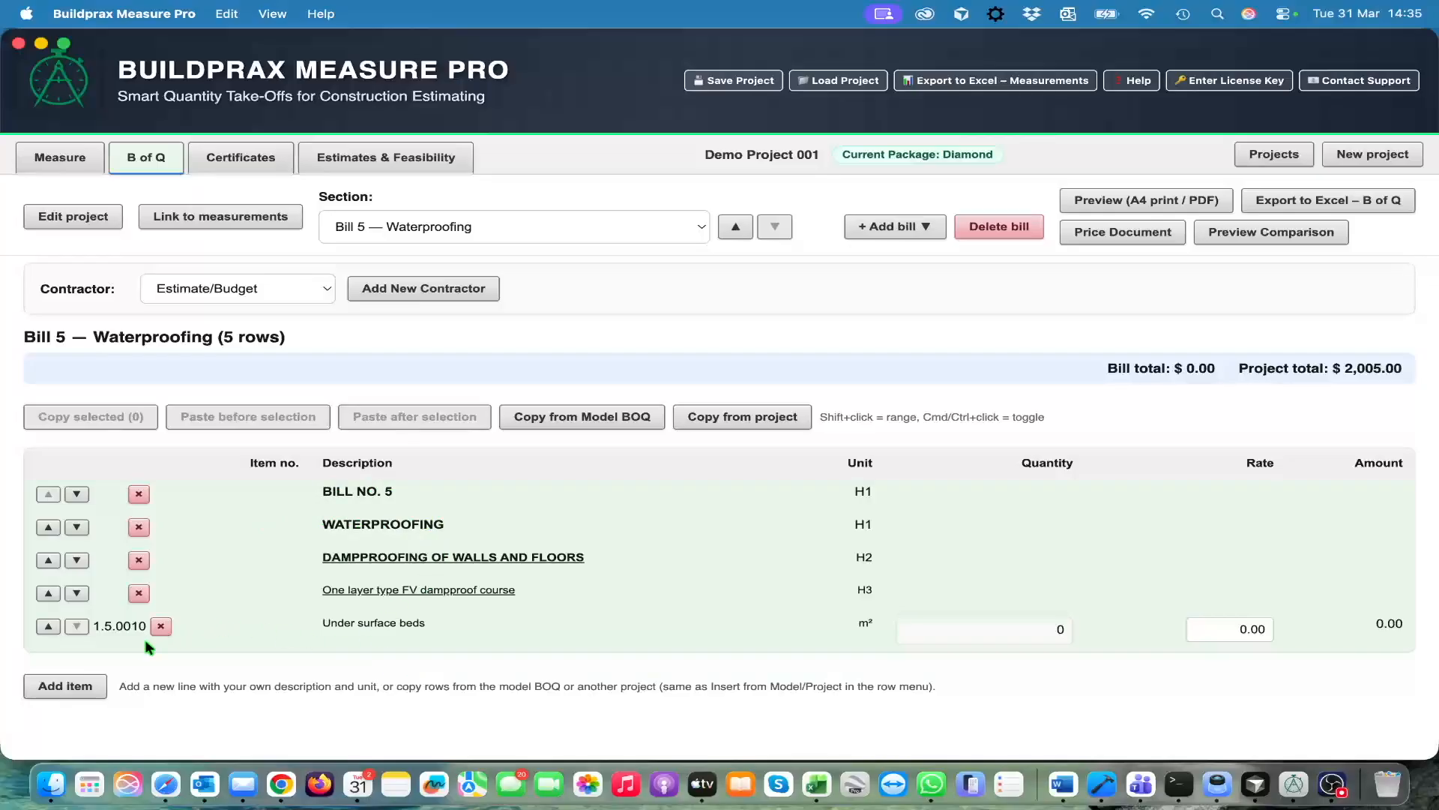
Enter the first measurement for Under surface beds with reference "consruction", number 1, length 3 and width 6
click(186, 636)
scroll(251, 627, down, 2)
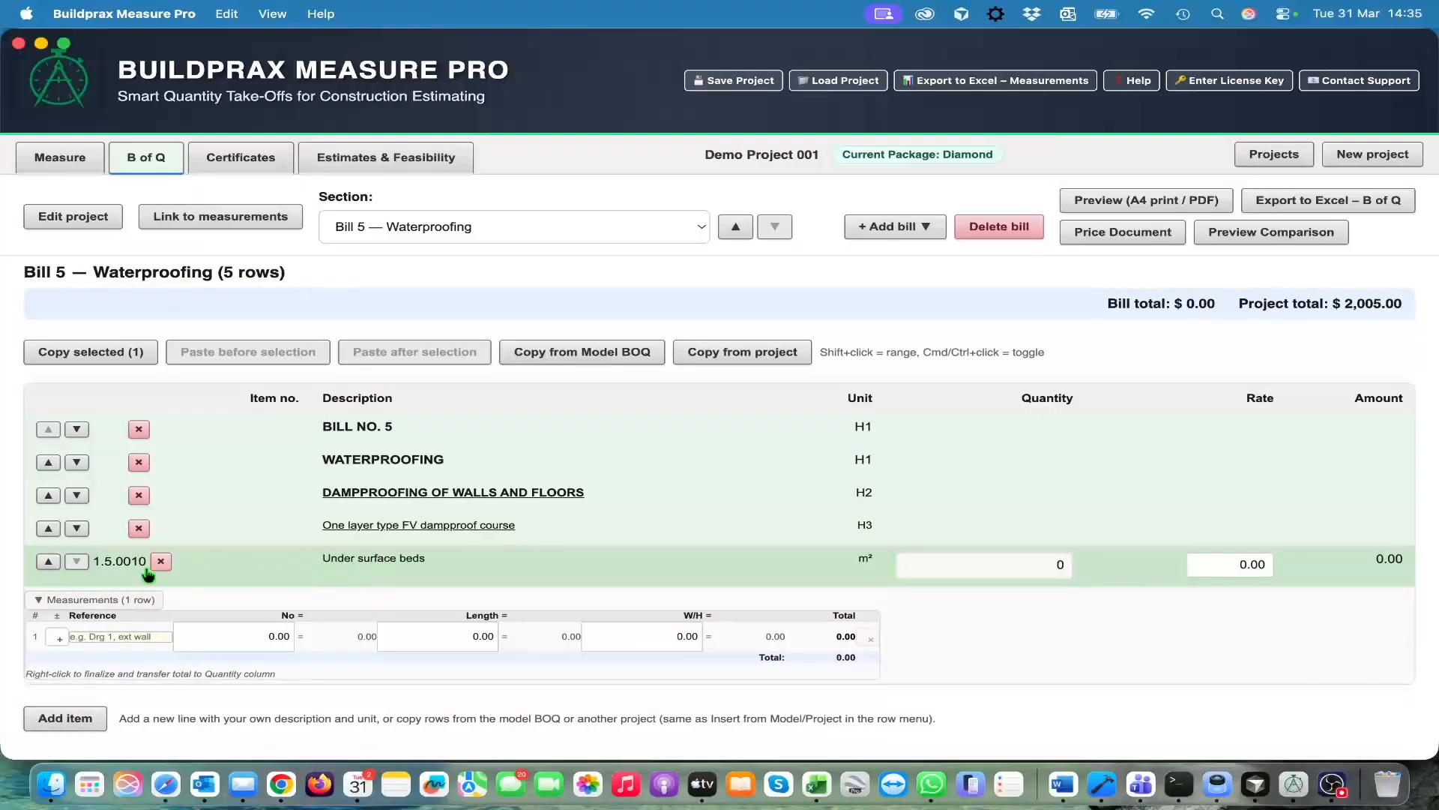
click(153, 637)
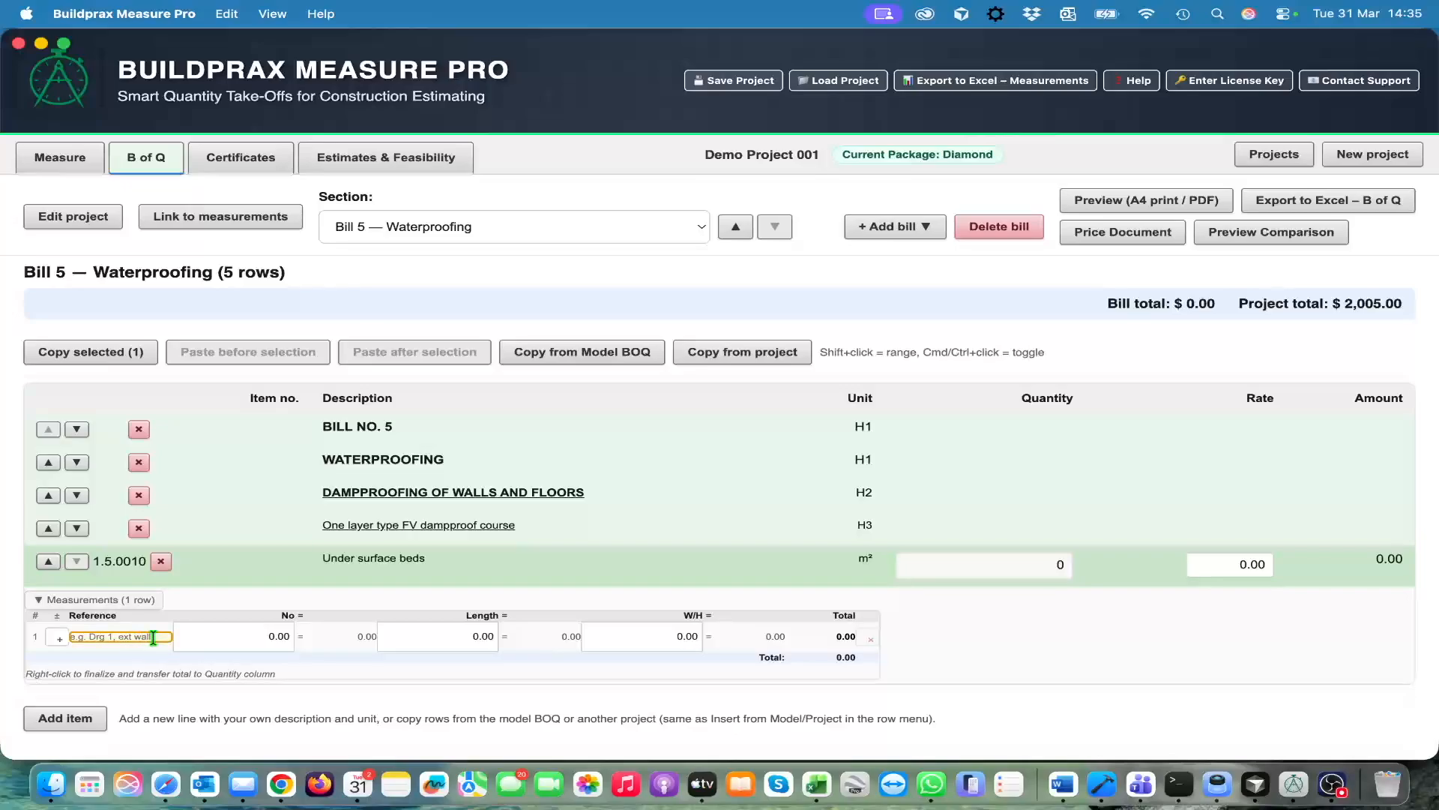
text(d)
key(Tab)
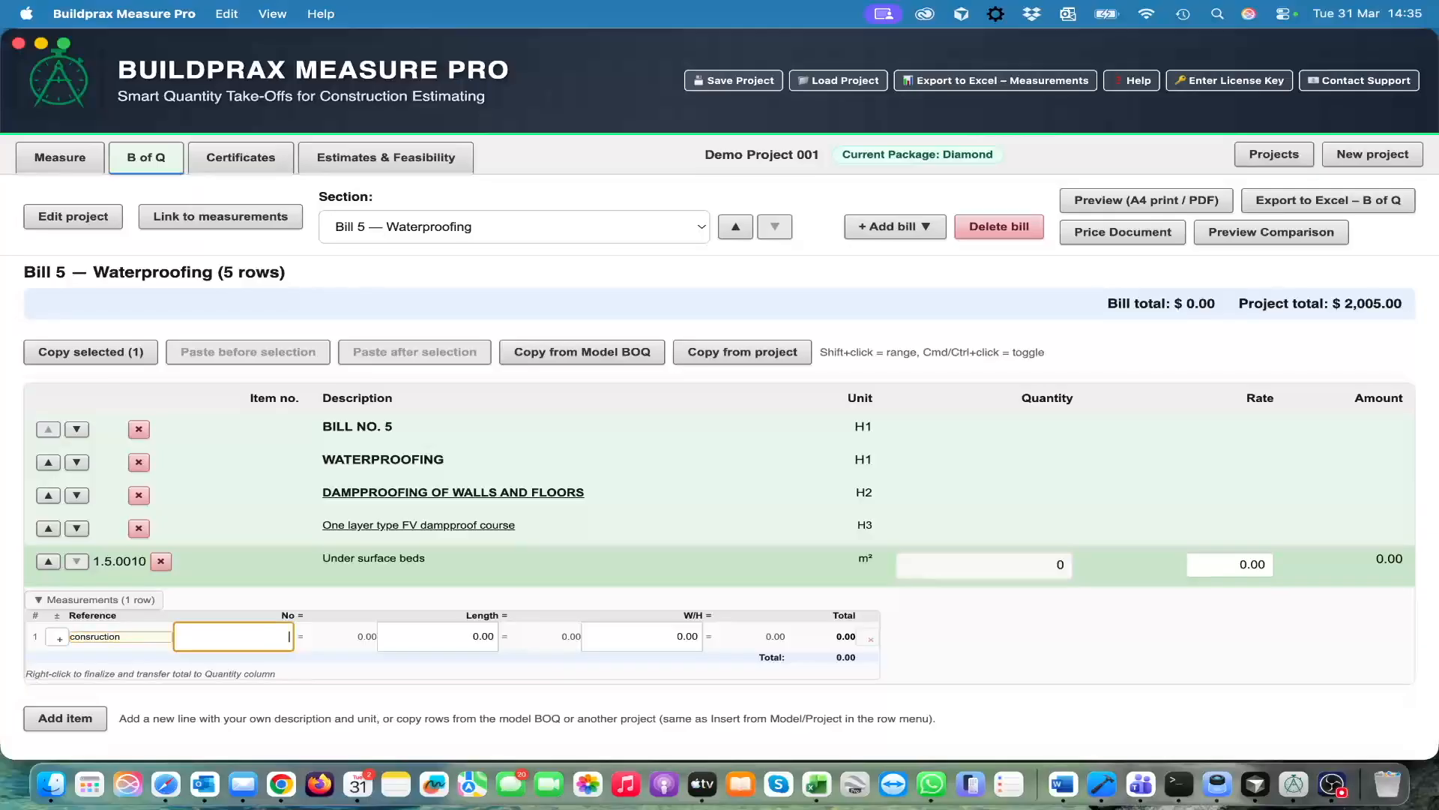
key(Tab)
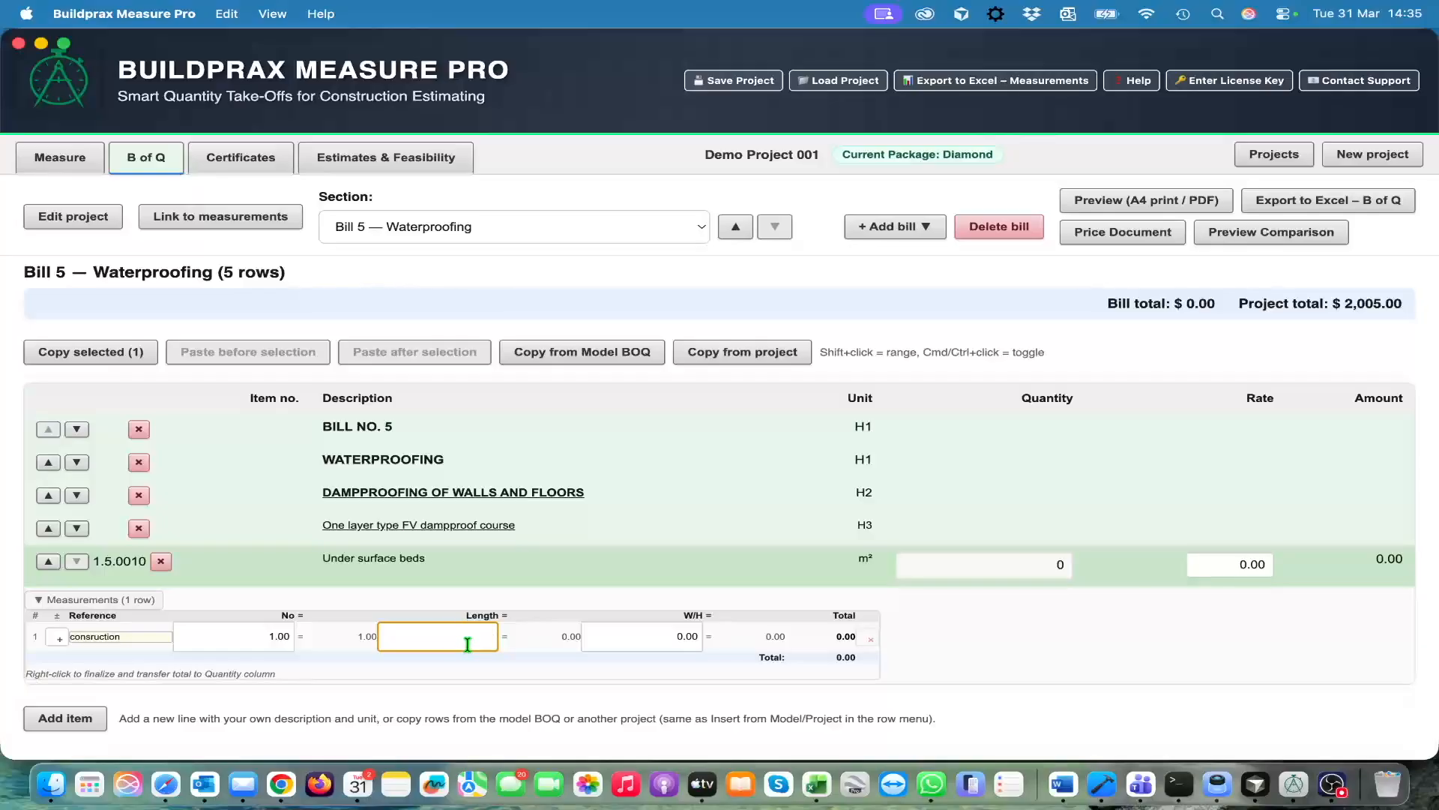
text(3)
key(Tab)
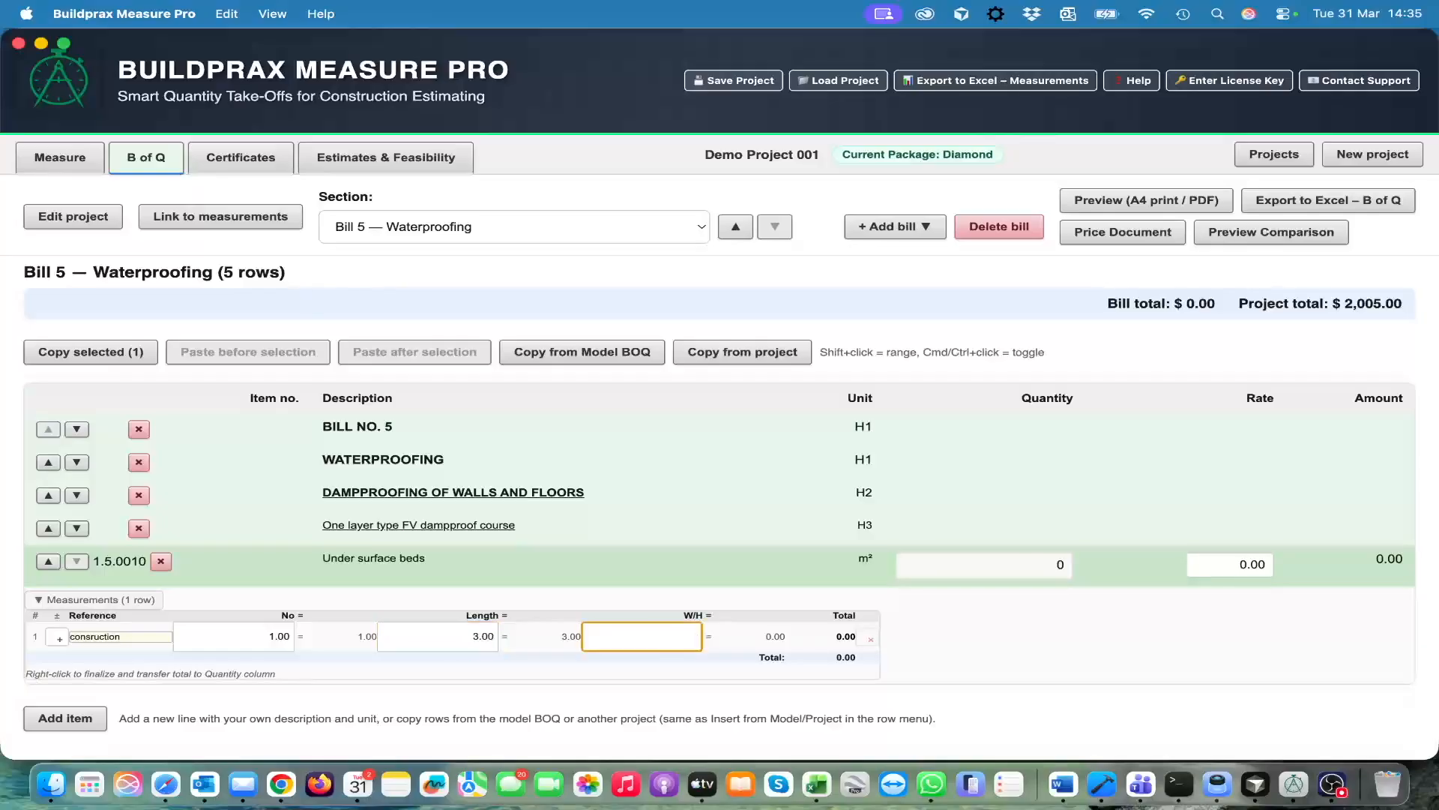
key(Tab)
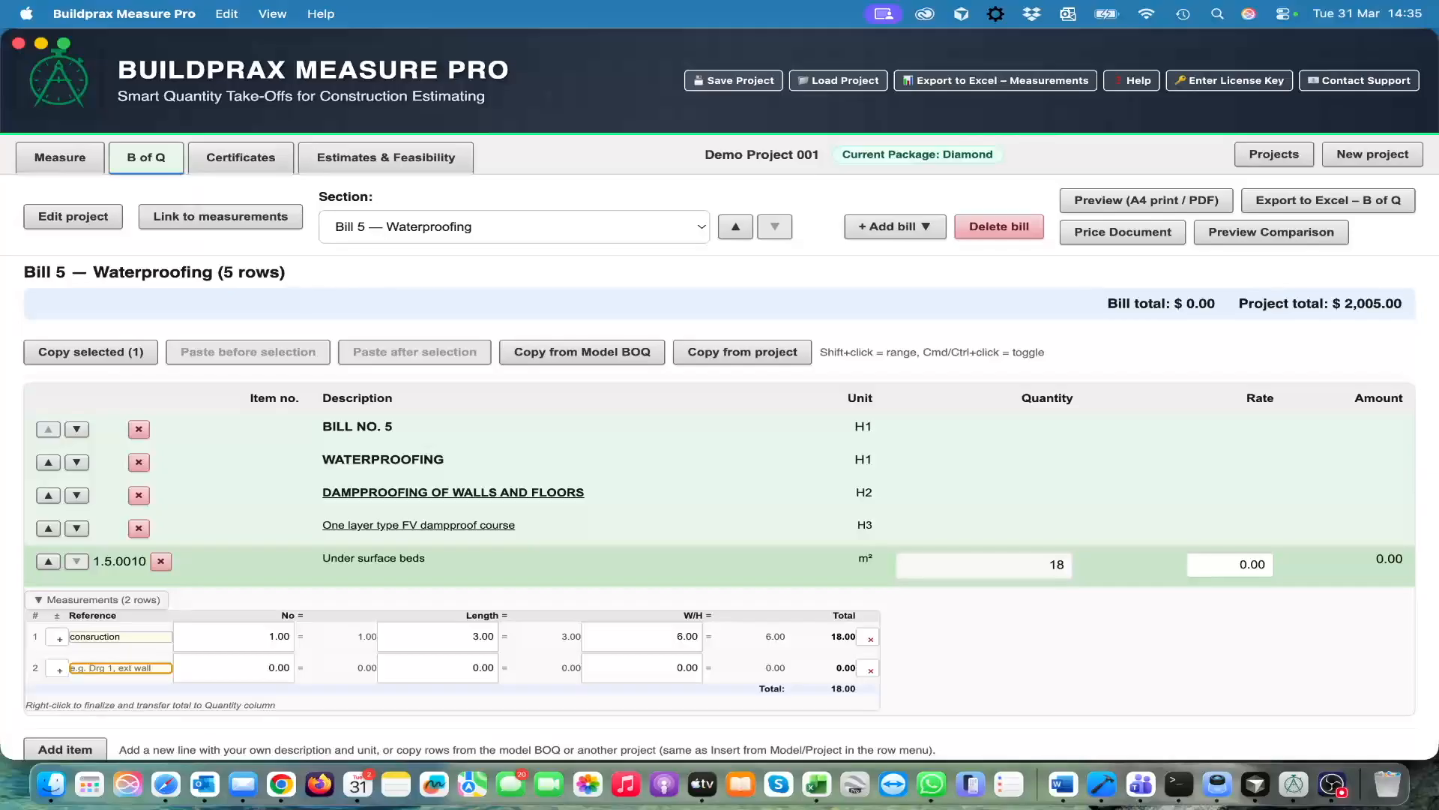
Enter a second measurement for Under surface beds with number 2, length 5 and width 6
key(Tab)
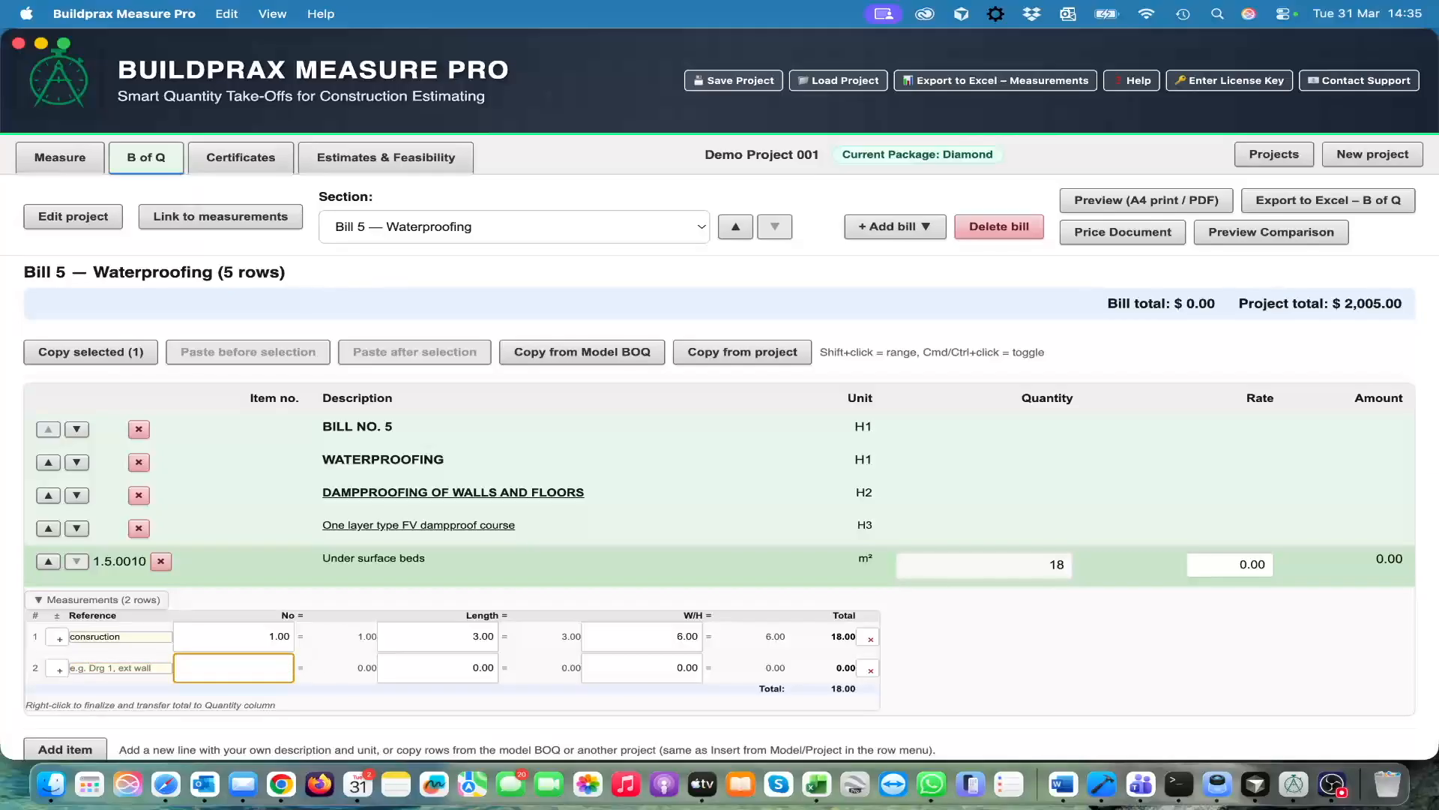
text(2)
key(Tab)
text(5)
key(Tab)
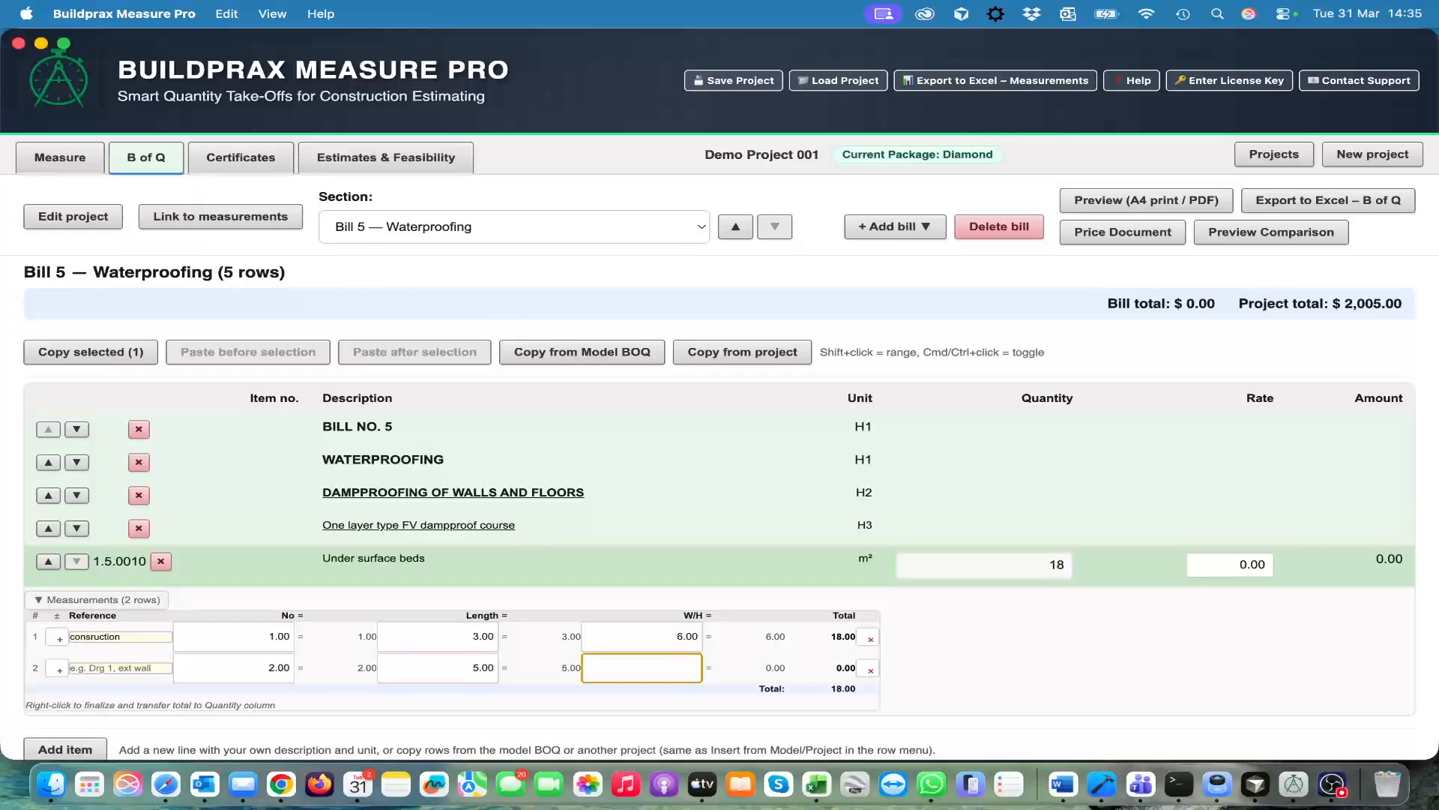
text(6)
key(Tab)
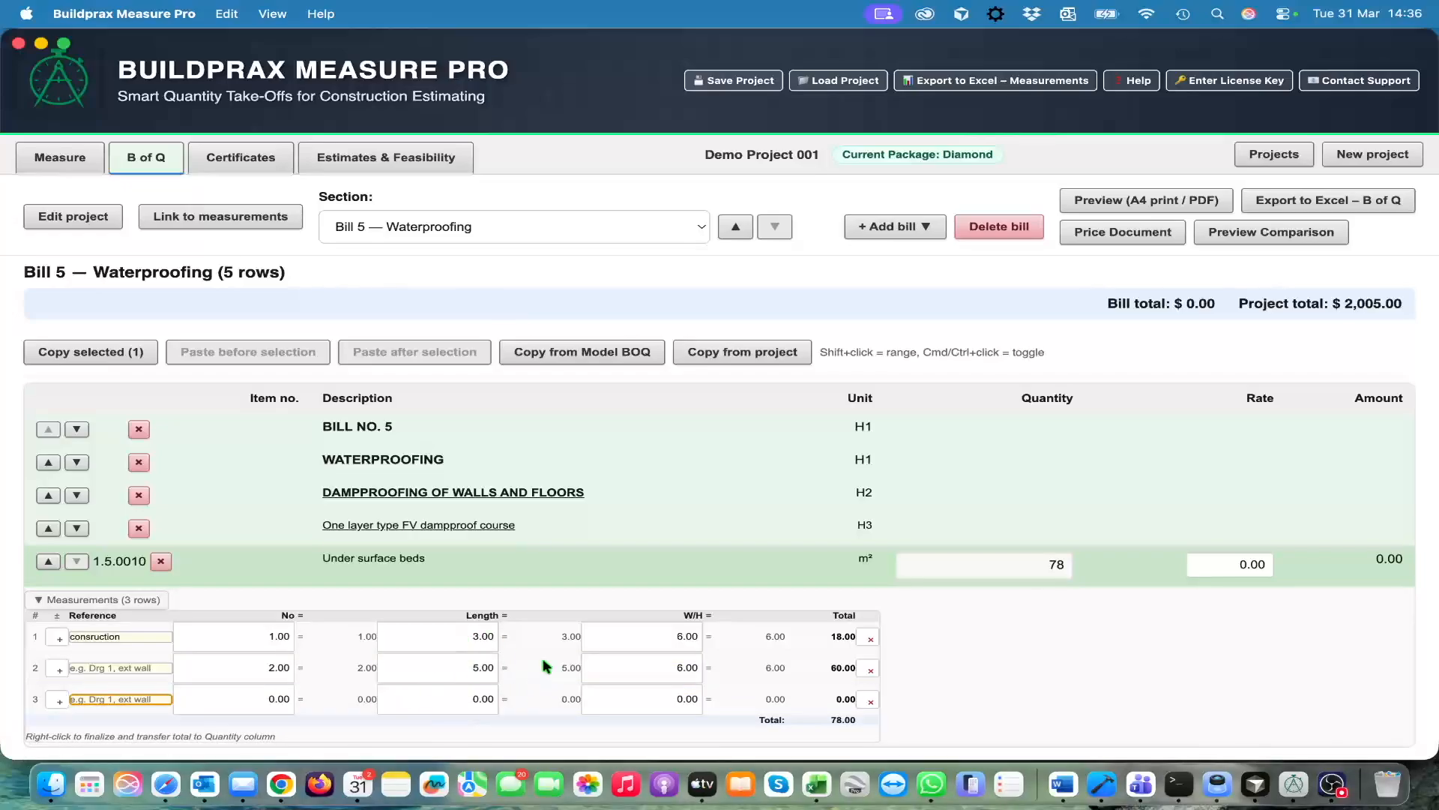
Set the number to 1 in the third measurement row of Under surface beds
scroll(566, 709, down, 2)
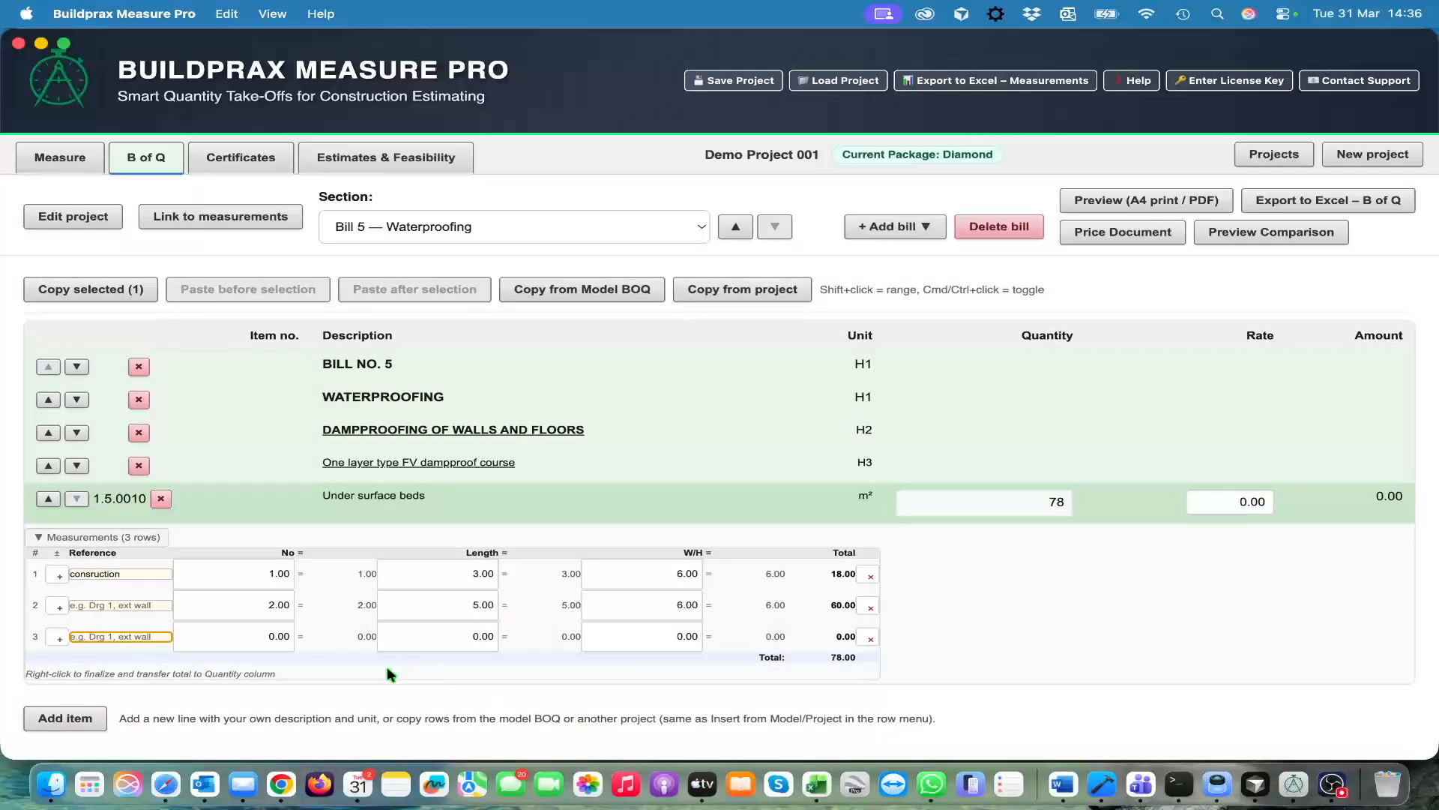
scroll(281, 647, up, 1)
click(270, 663)
text(1)
key(Tab)
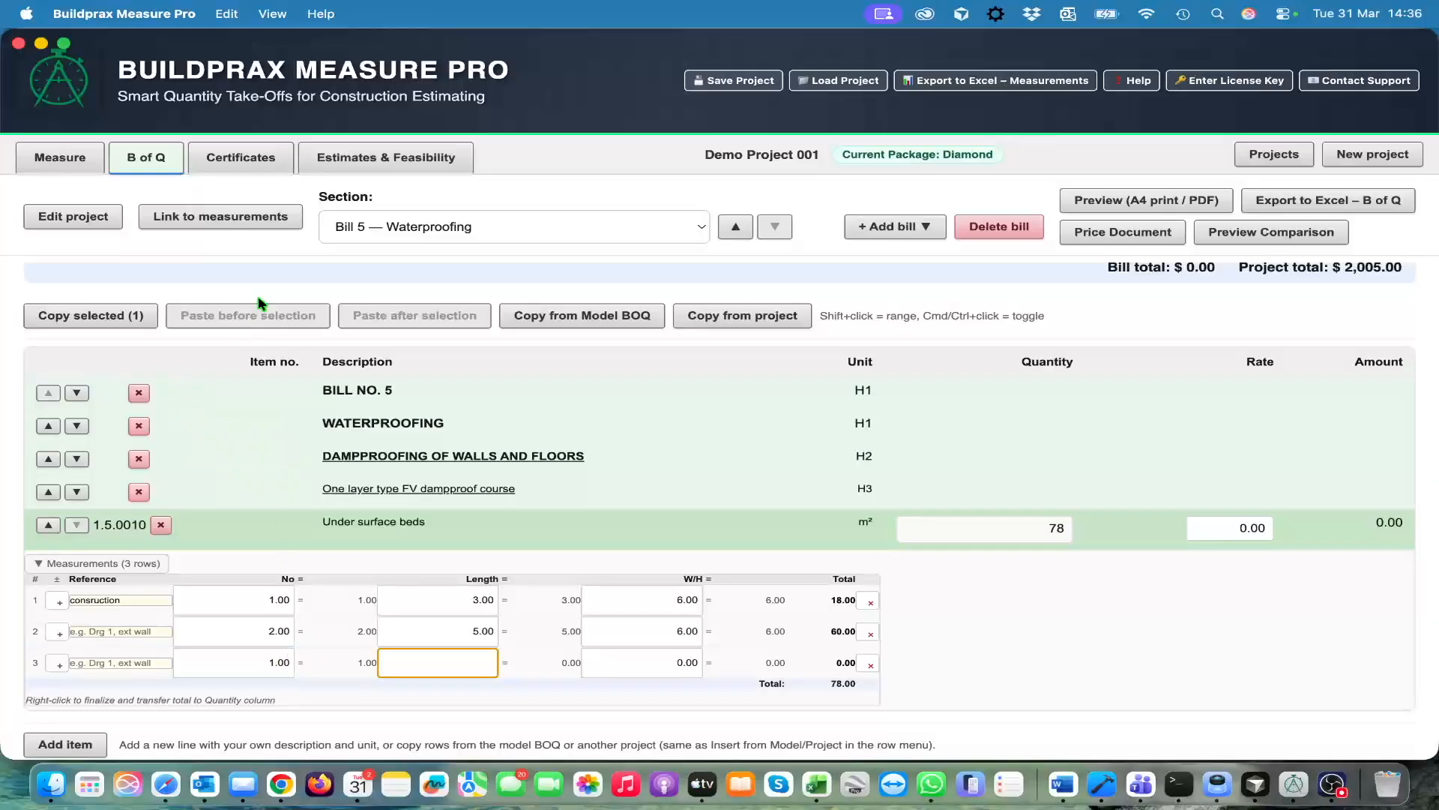
Show the measured items beside the Waterproofing bill, and view their source measurements on the floor plan before returning to the bill
click(216, 222)
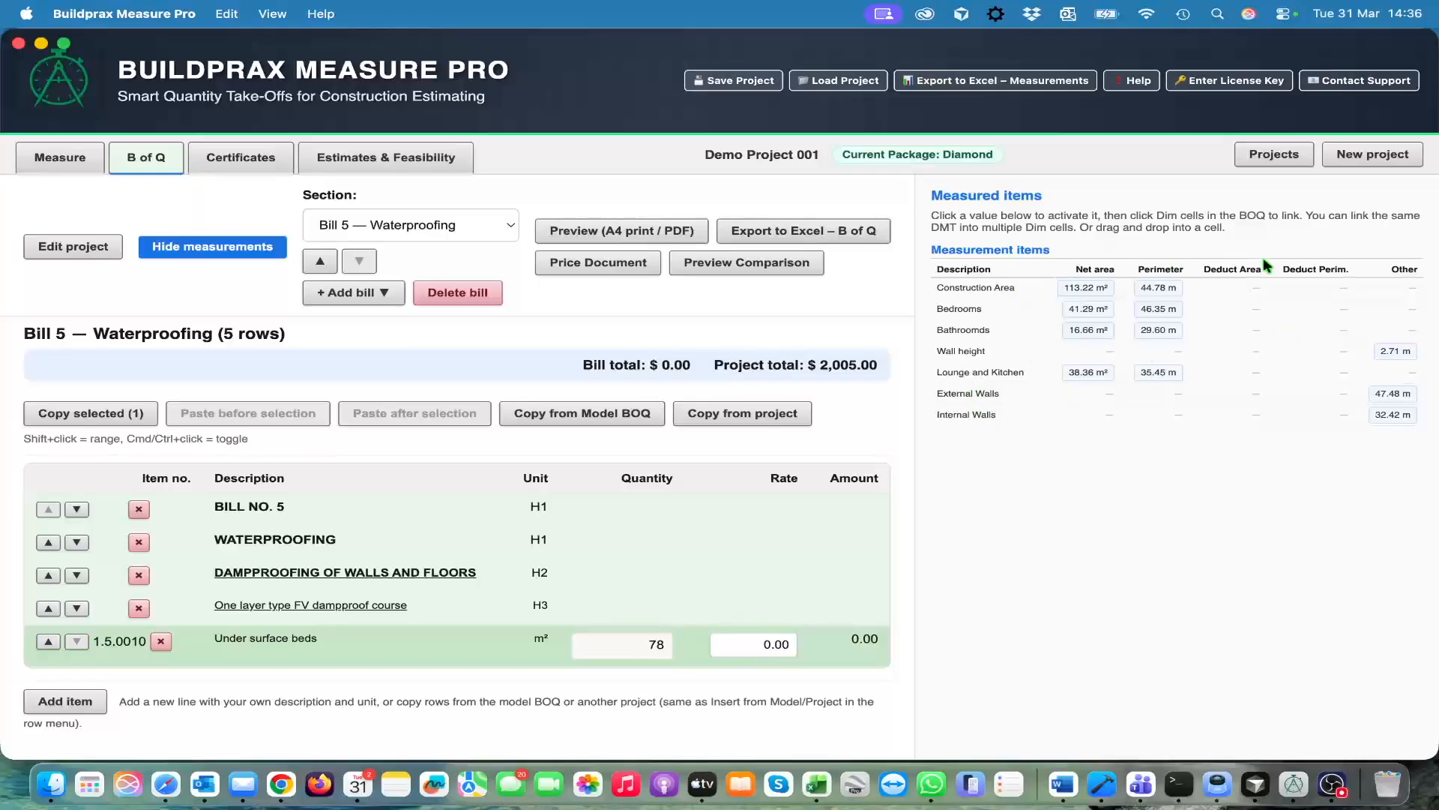
click(42, 155)
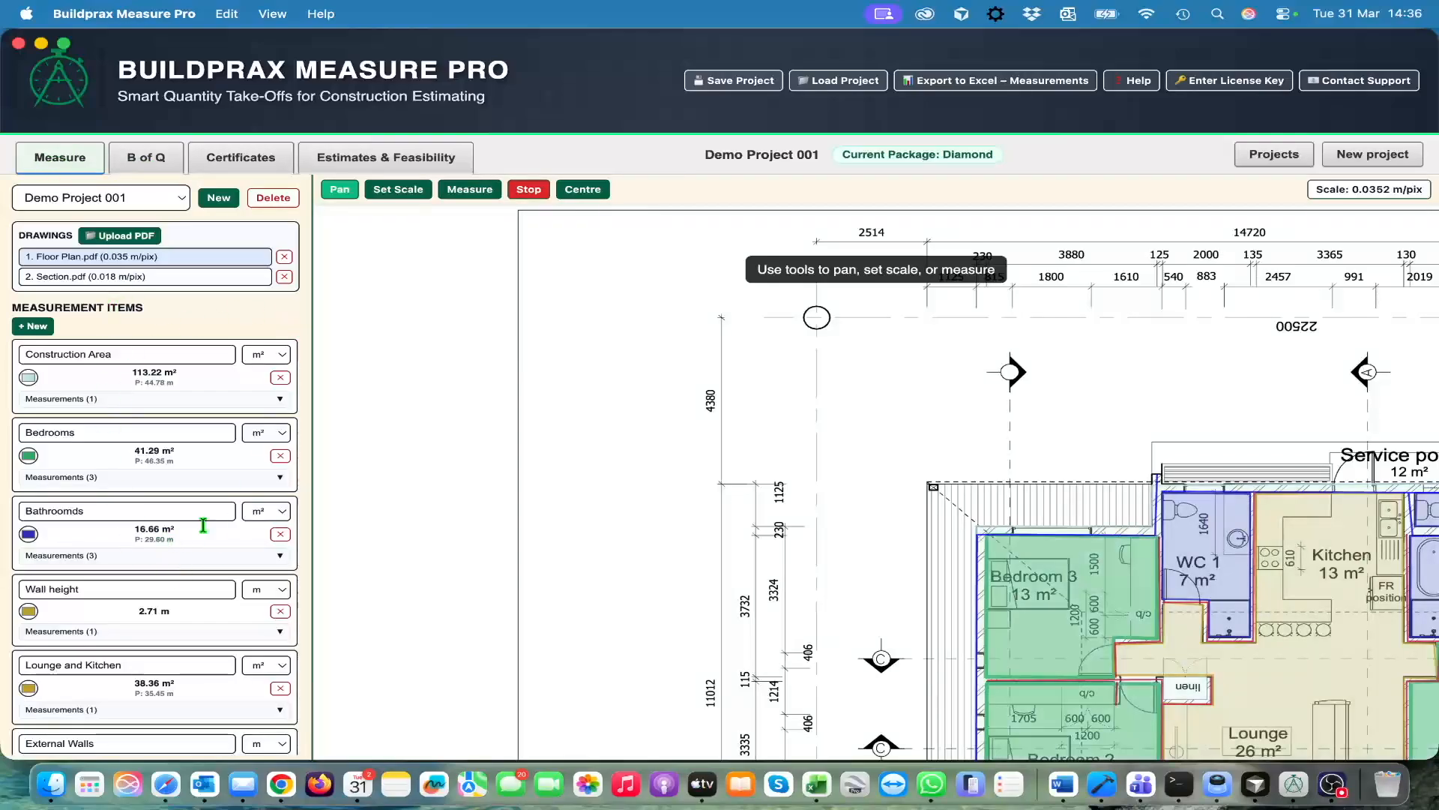
click(159, 164)
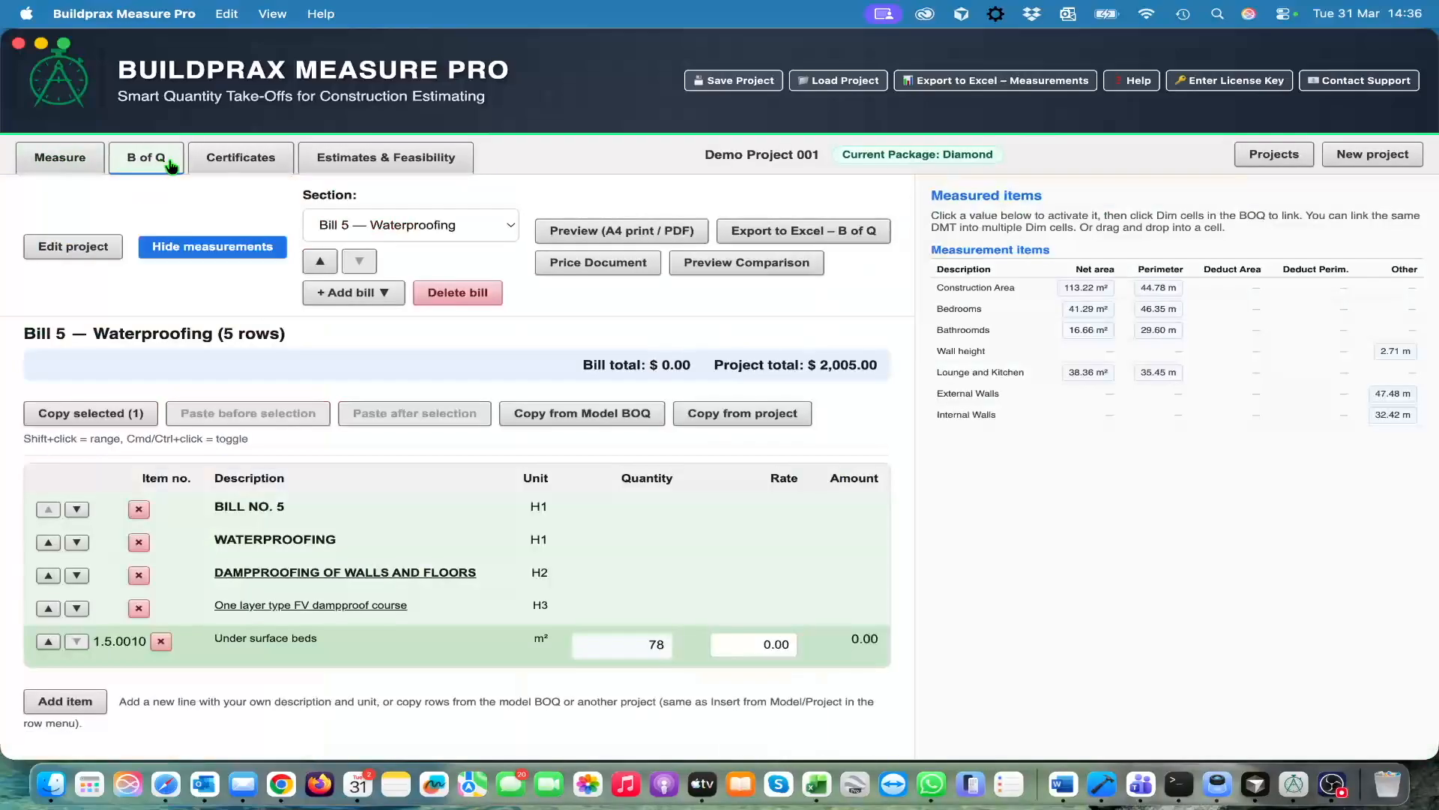
Link the Construction Area net area to the Length of the third measurement row of Under surface beds
click(255, 644)
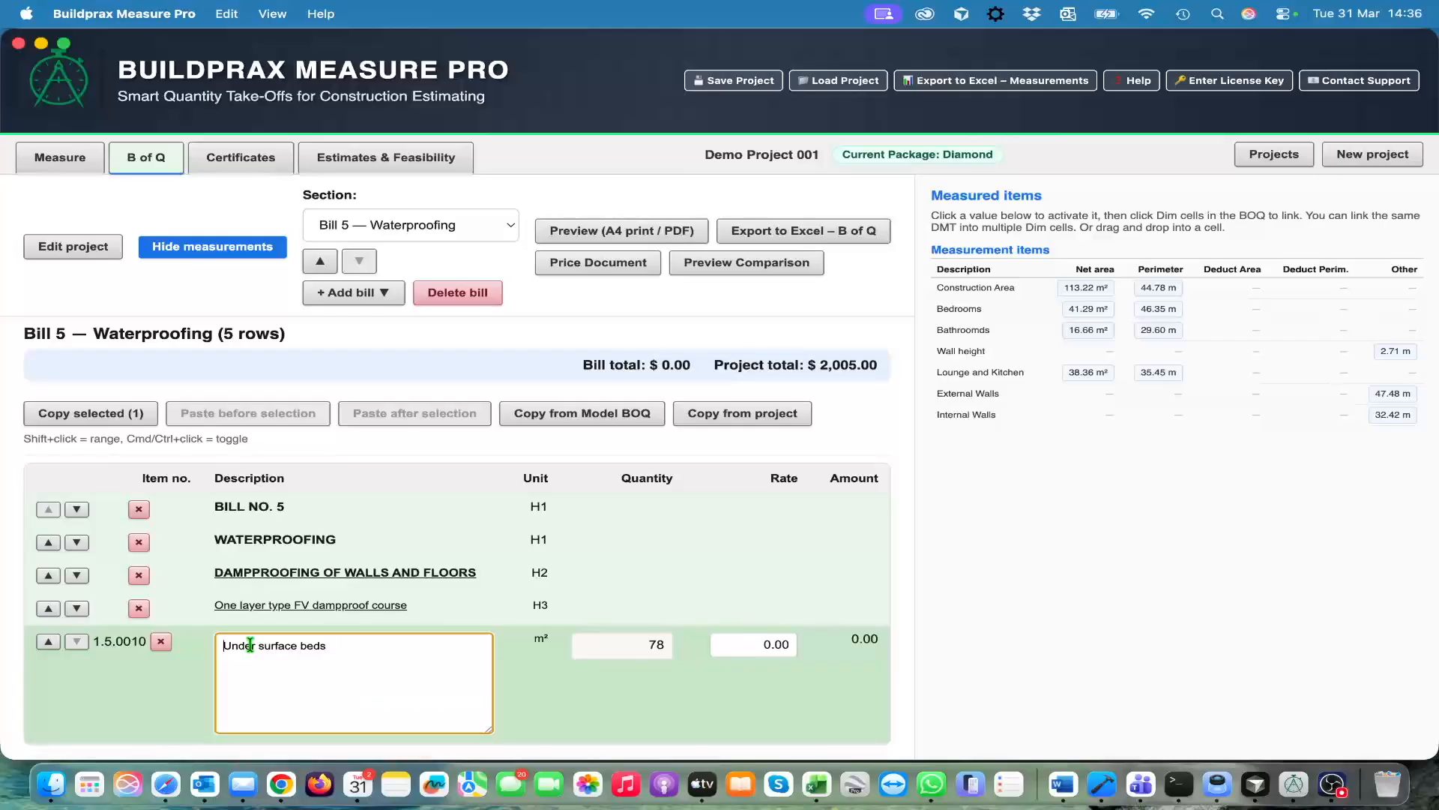
click(194, 616)
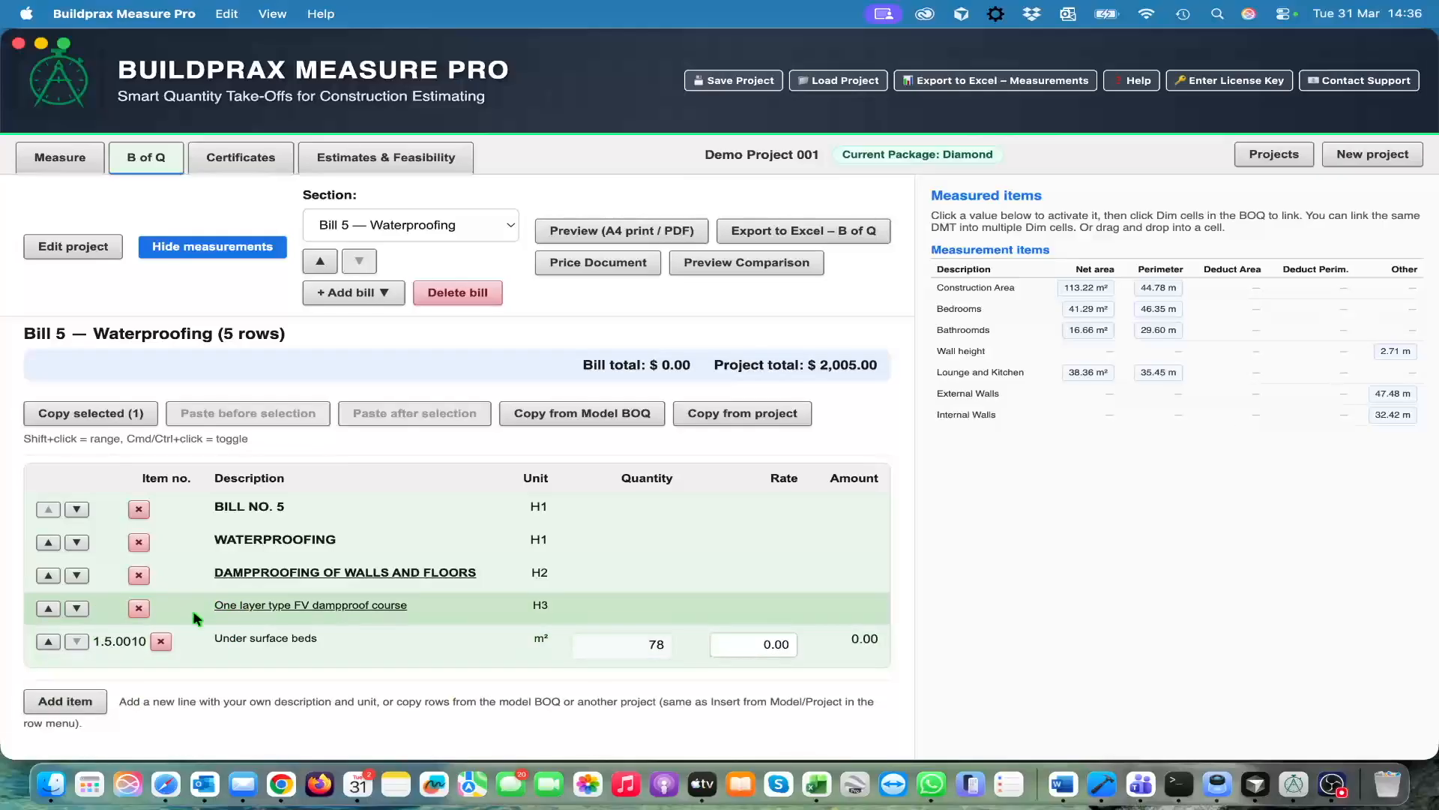
click(196, 658)
scroll(421, 660, down, 2)
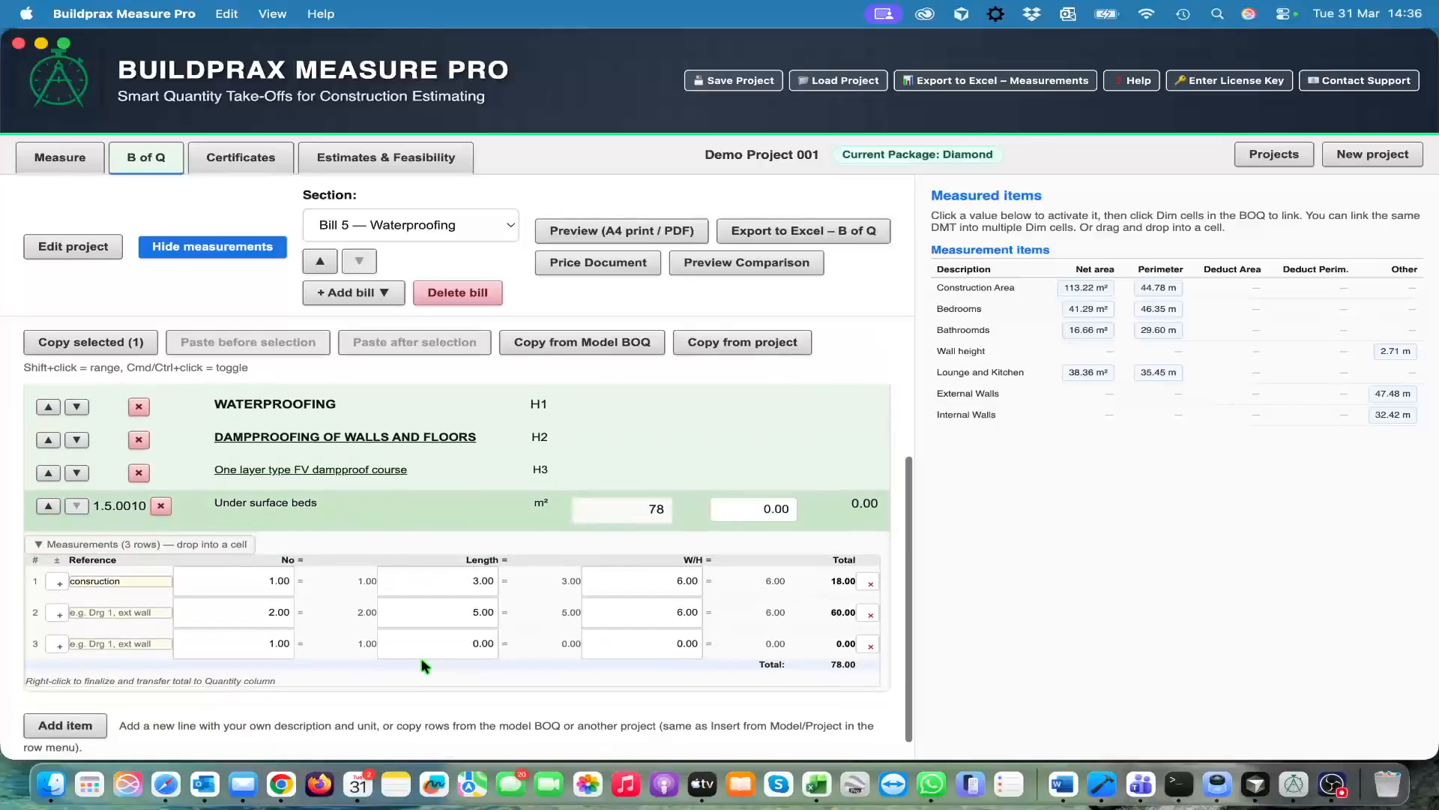
scroll(421, 659, down, 1)
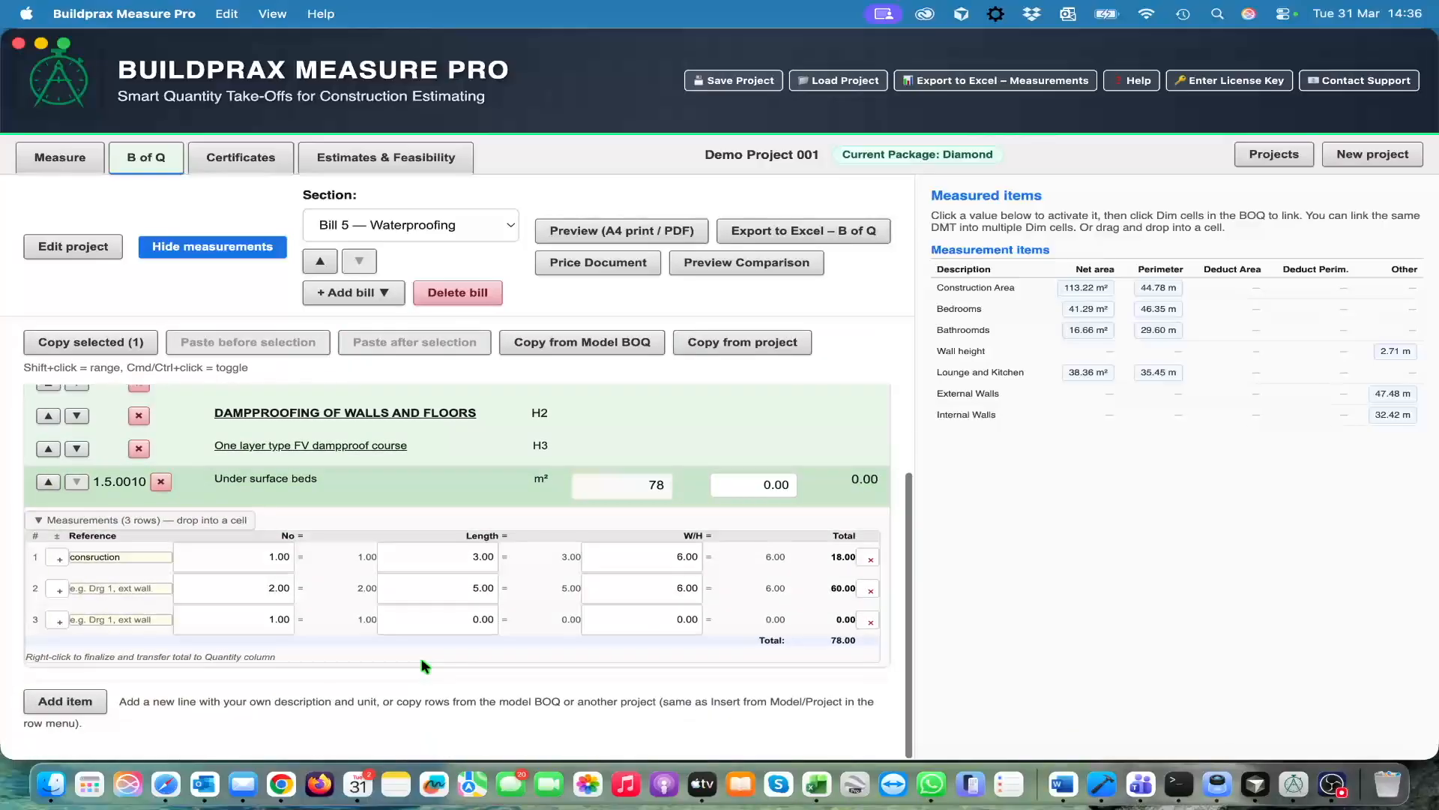
click(472, 622)
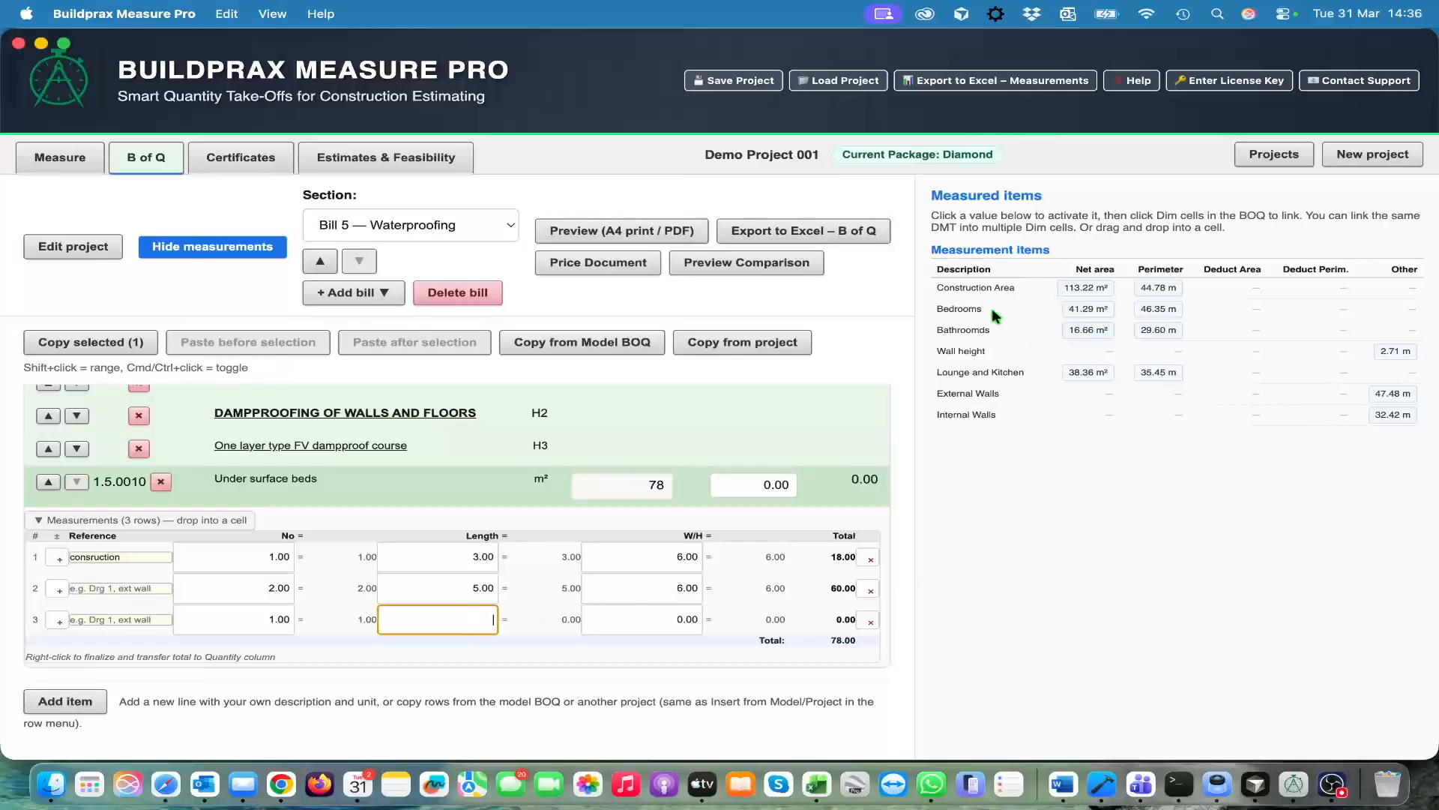
click(1090, 289)
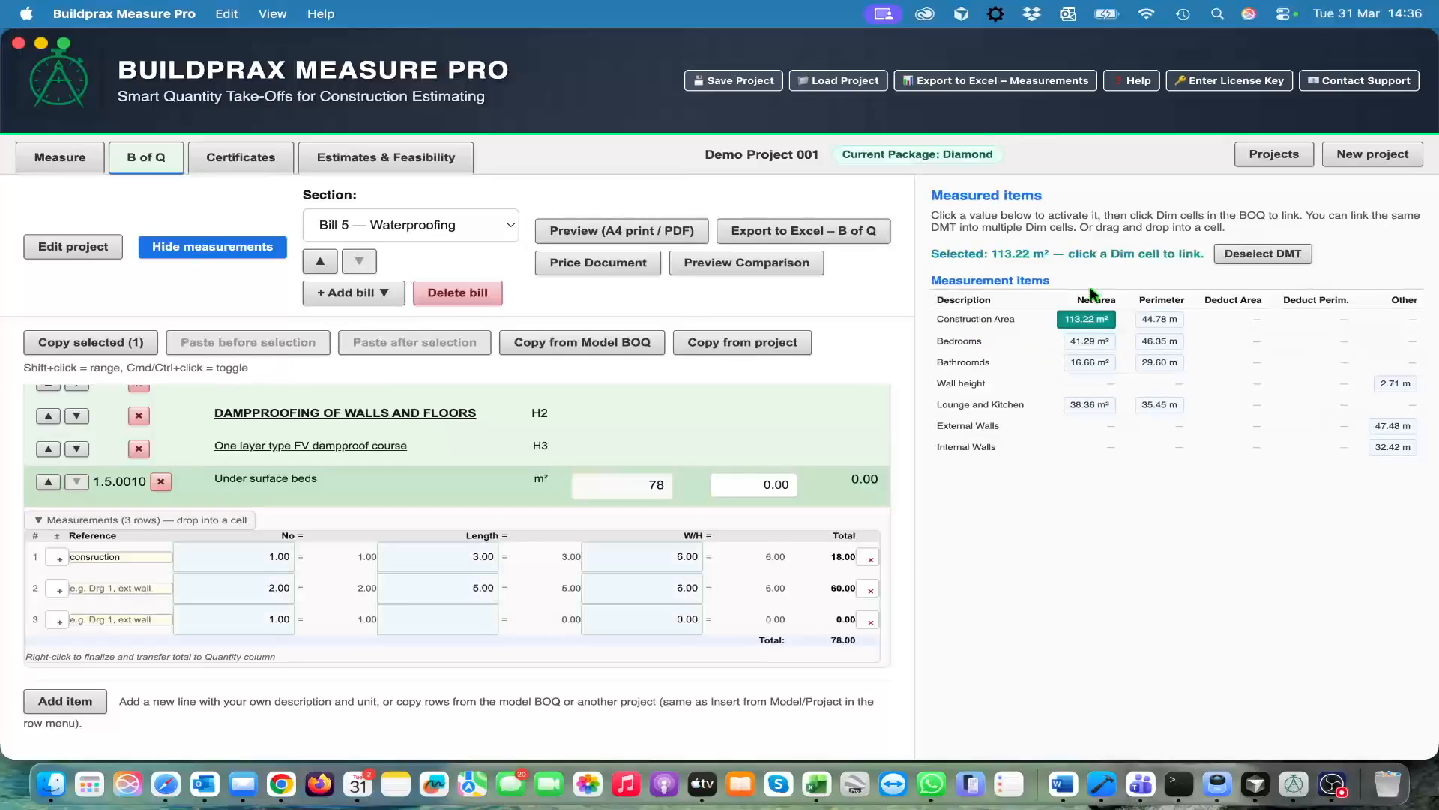
click(465, 622)
click(1260, 255)
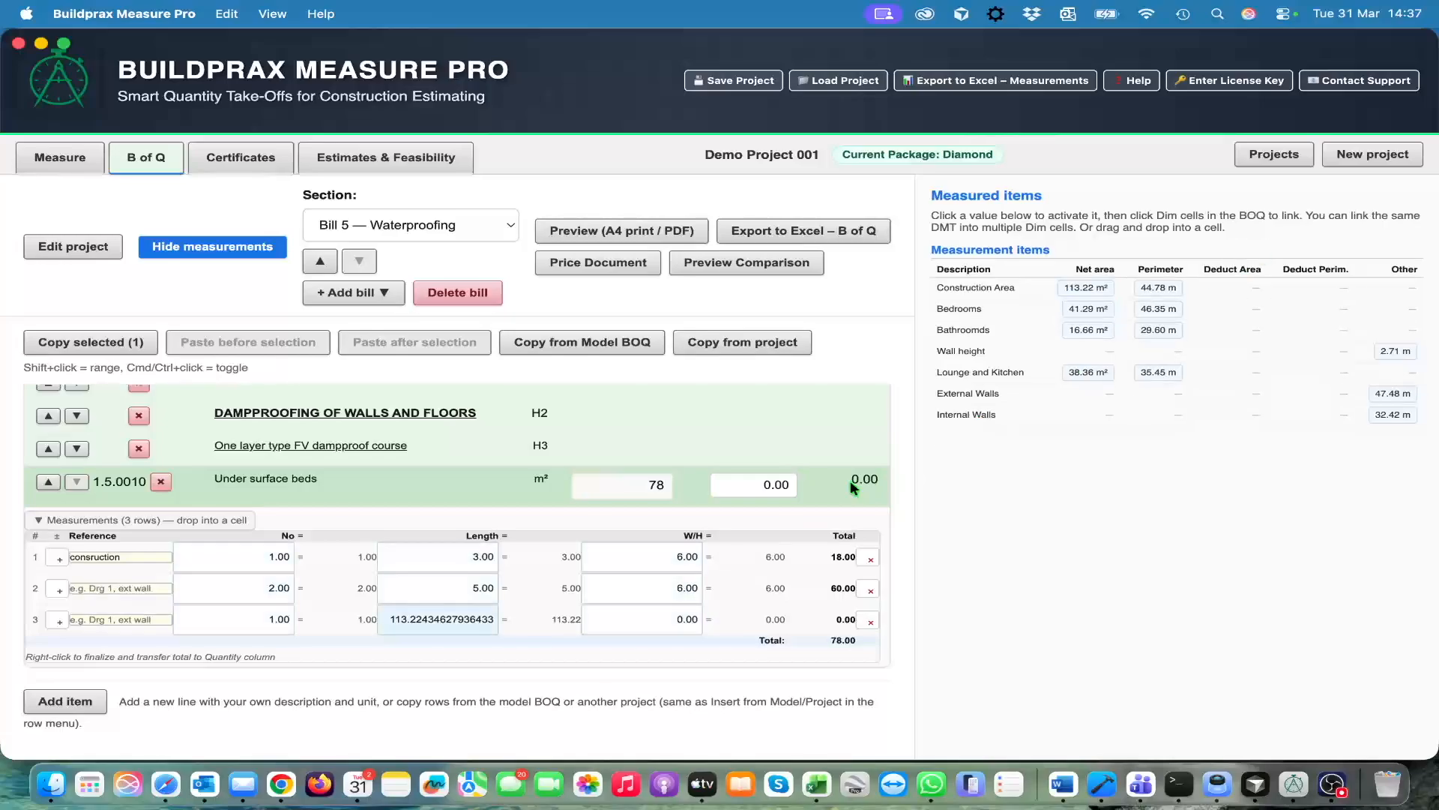
Set W/H to 1 in the third measurement row of Under surface beds, then finalize and collapse the item's measurements
click(685, 617)
text(1)
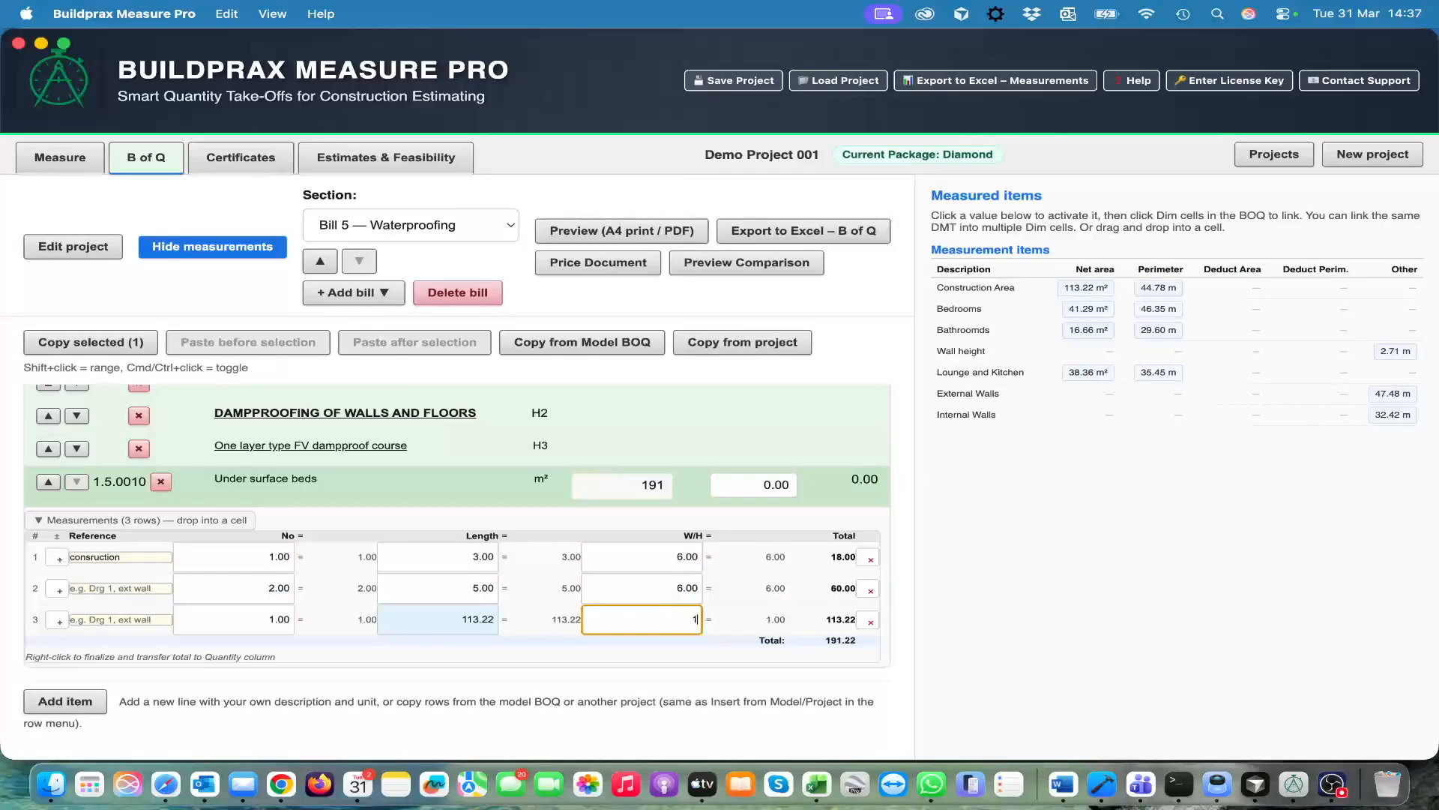
key(Return)
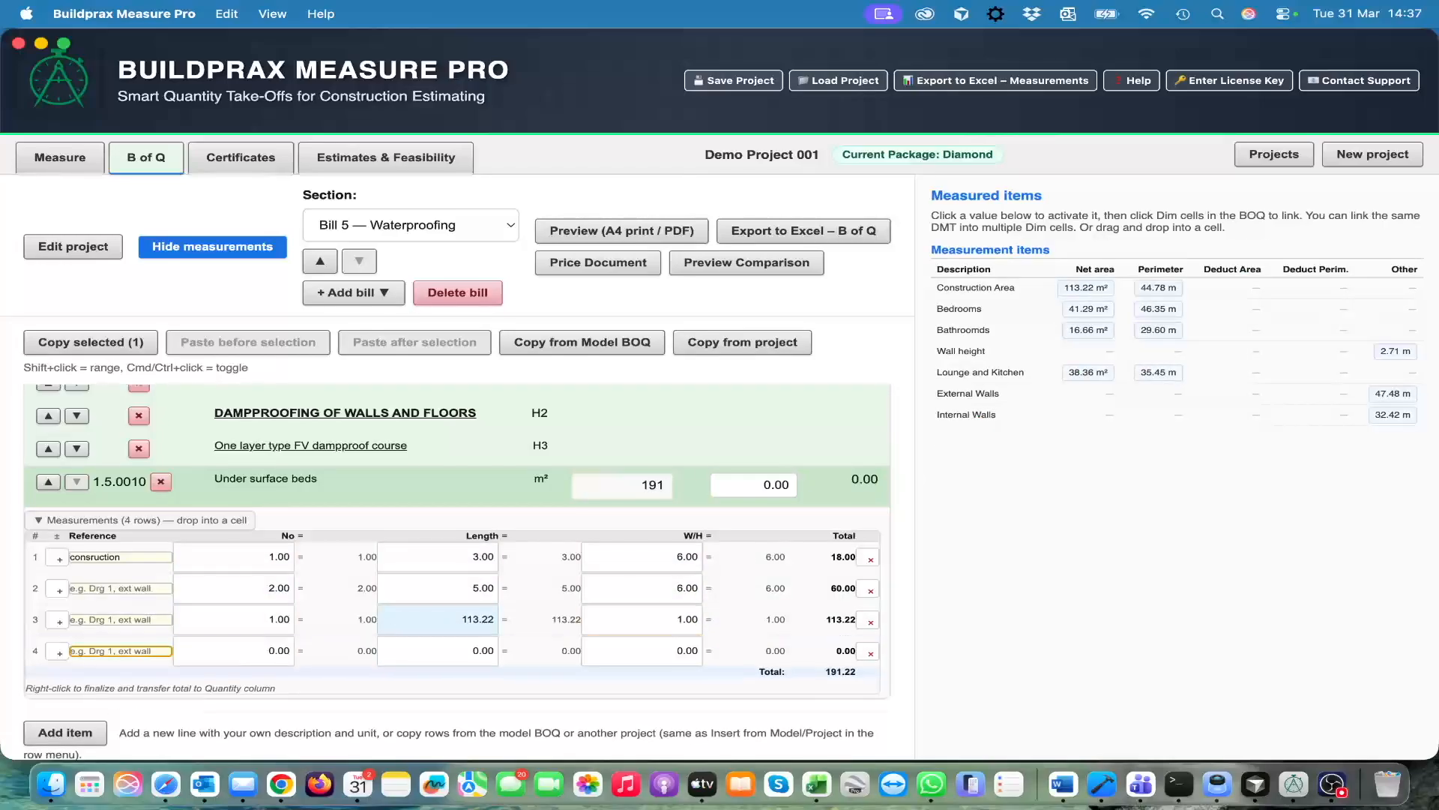
click(426, 683)
click(217, 526)
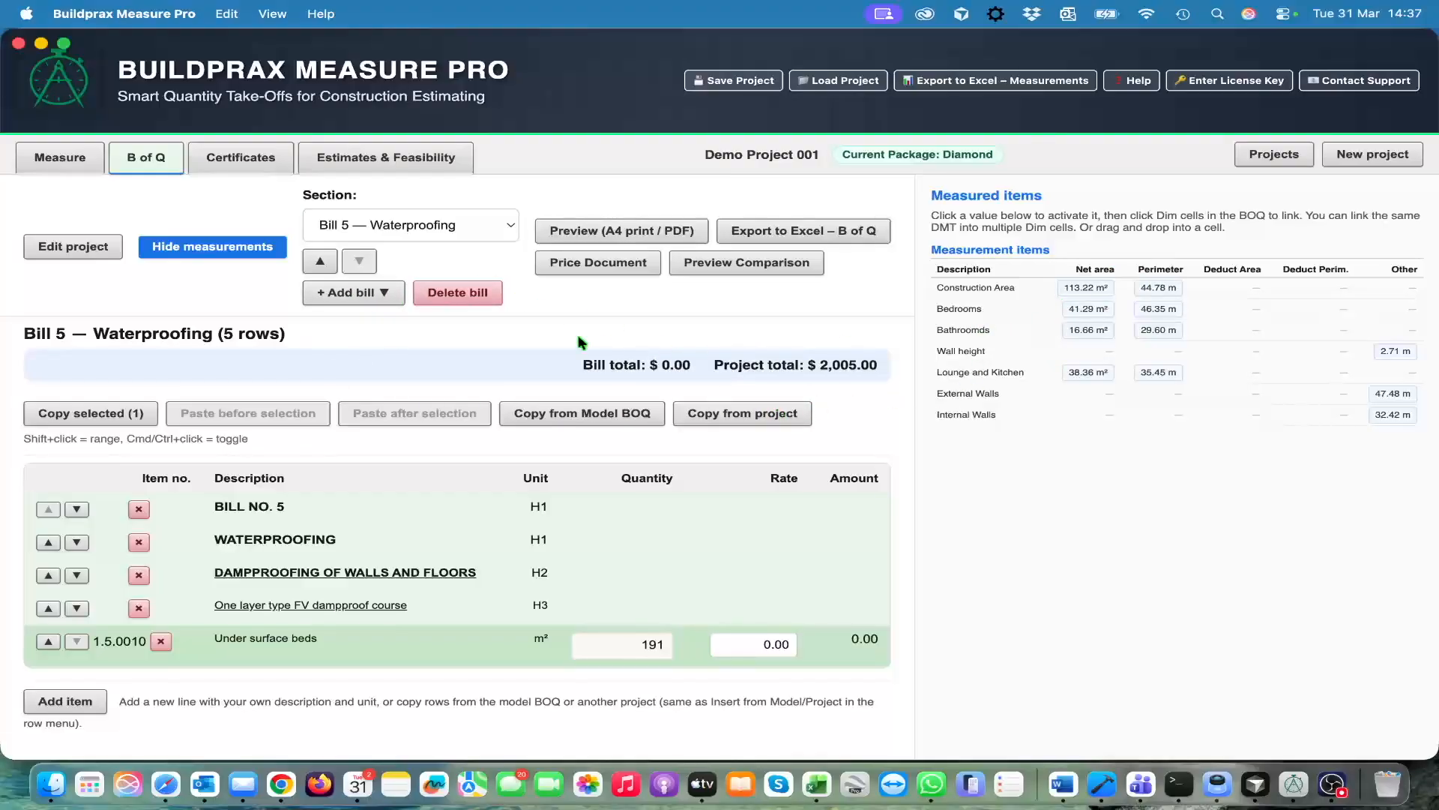
Switch to Bill 4 — Masonry and expand the measurements of the One brick walls item
click(499, 227)
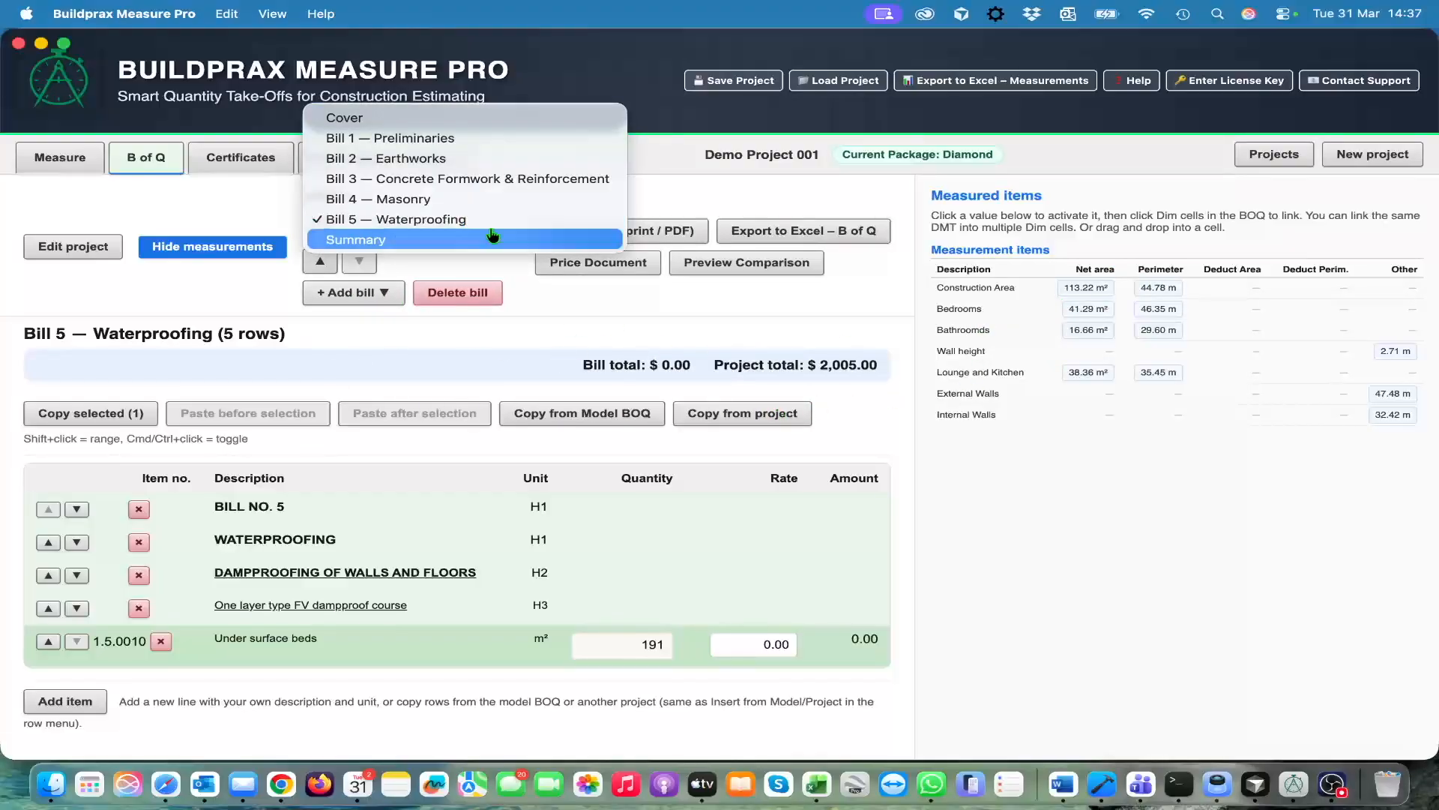
click(458, 200)
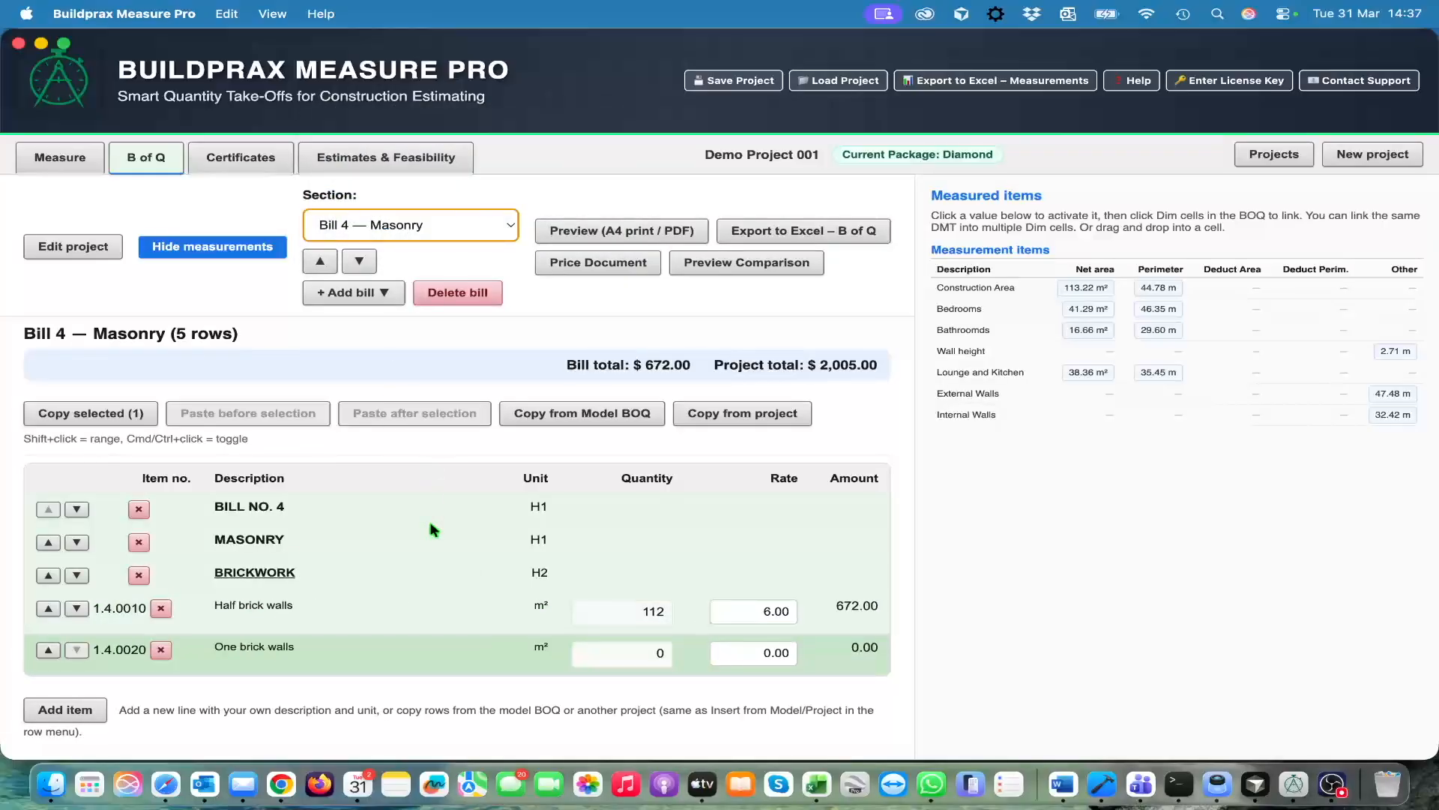
scroll(434, 529, down, 1)
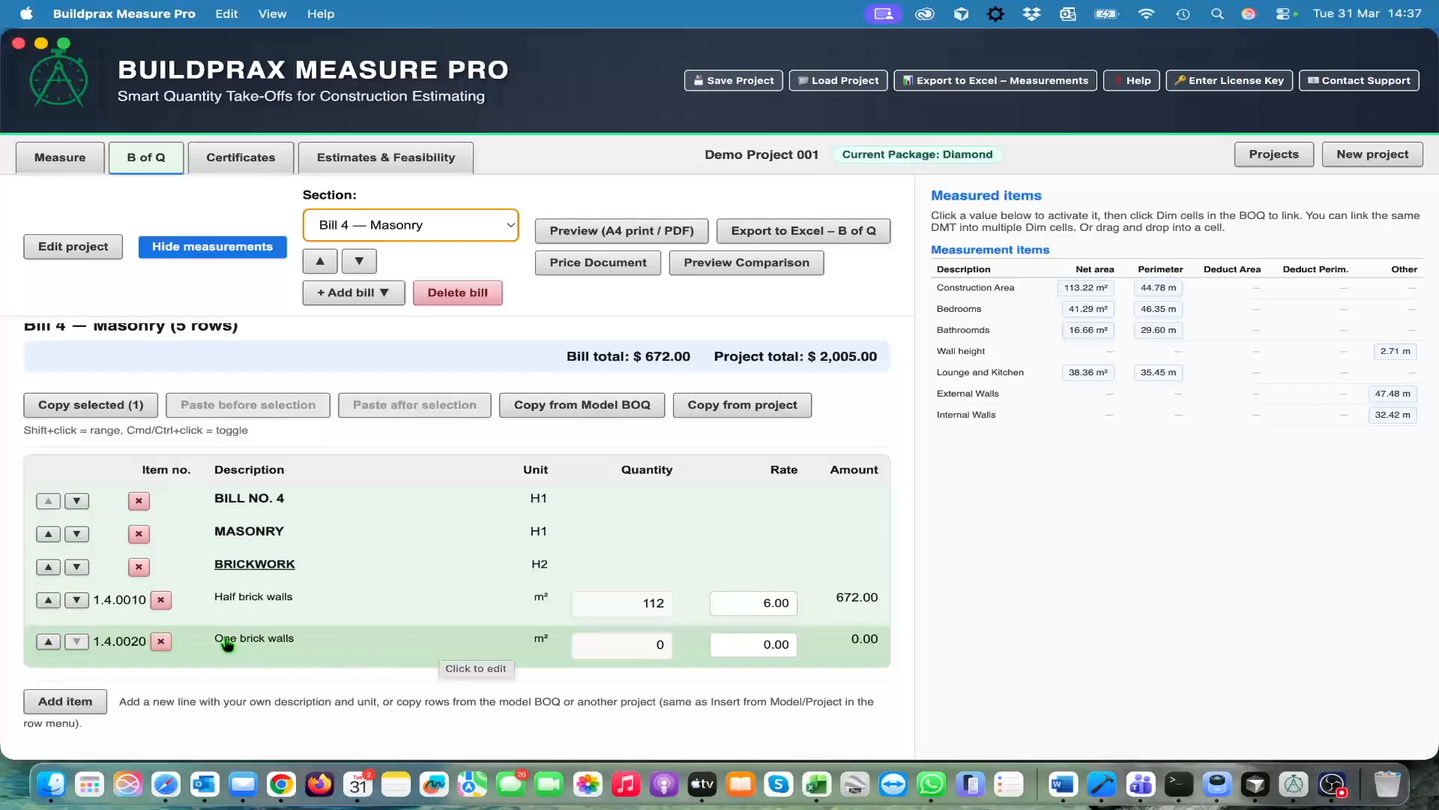
click(203, 666)
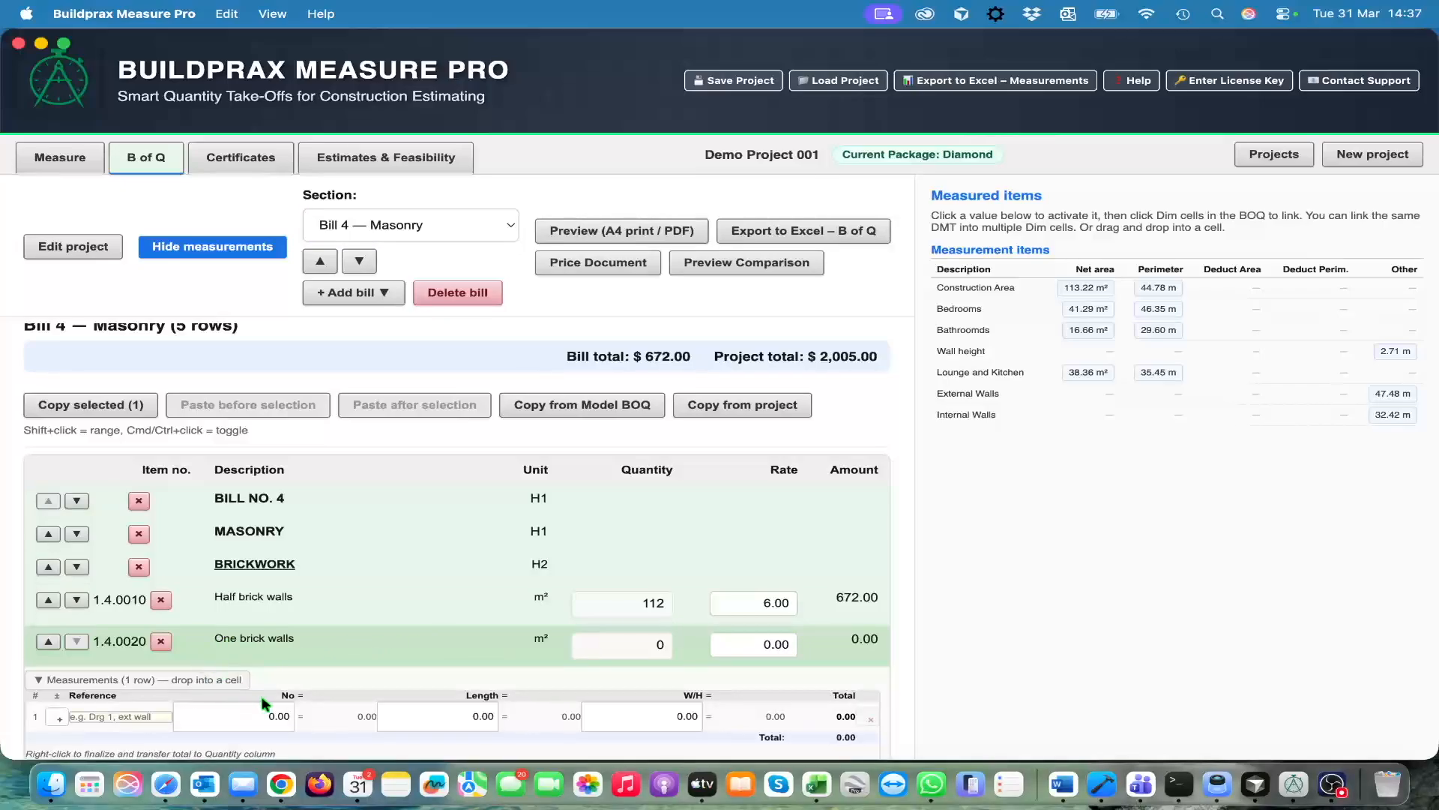
scroll(362, 619, down, 3)
Enter reference "EXt" and number 1 in the first measurement row of One brick walls
click(132, 620)
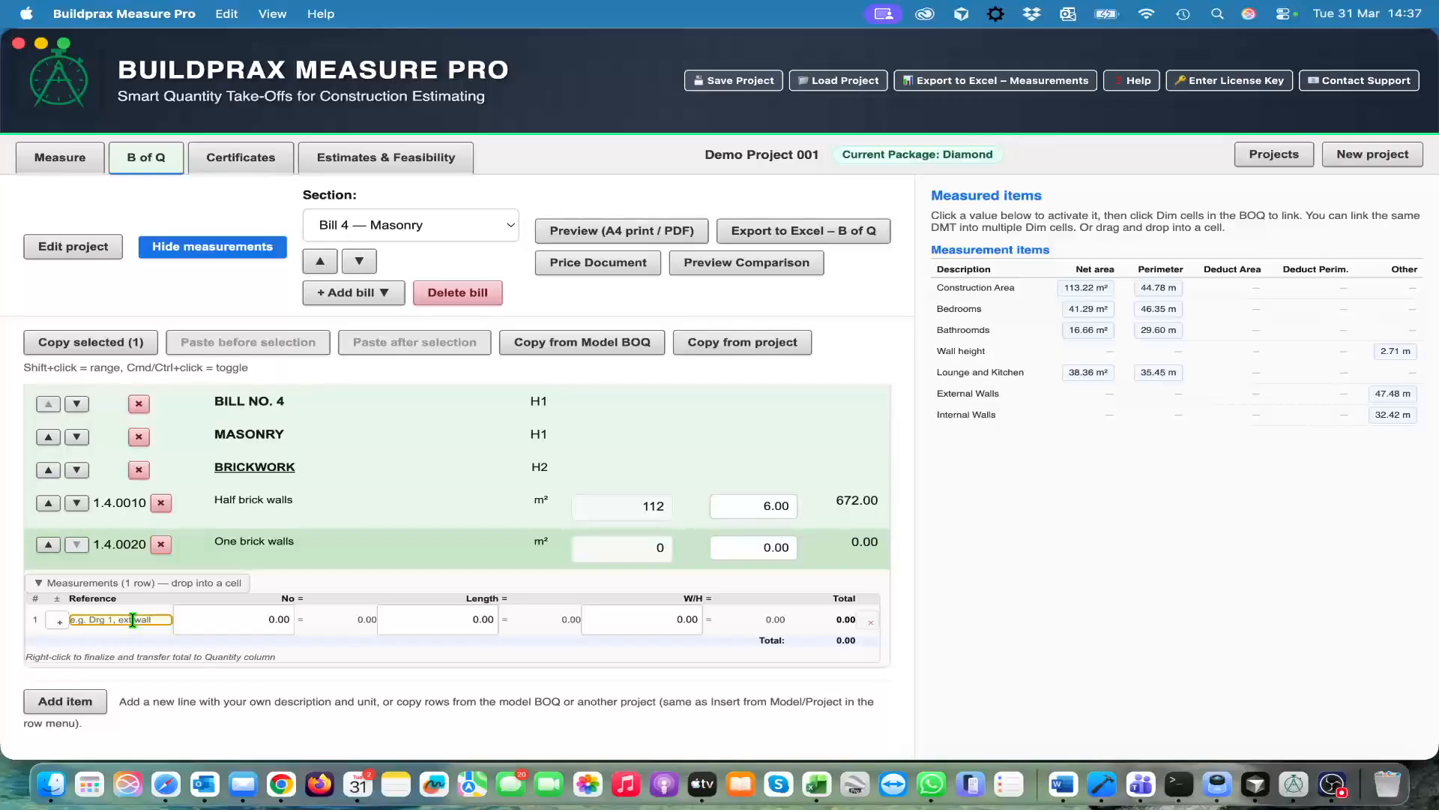
text(W)
key(BackSpace)
text(E)
text(Xe3r)
click(289, 619)
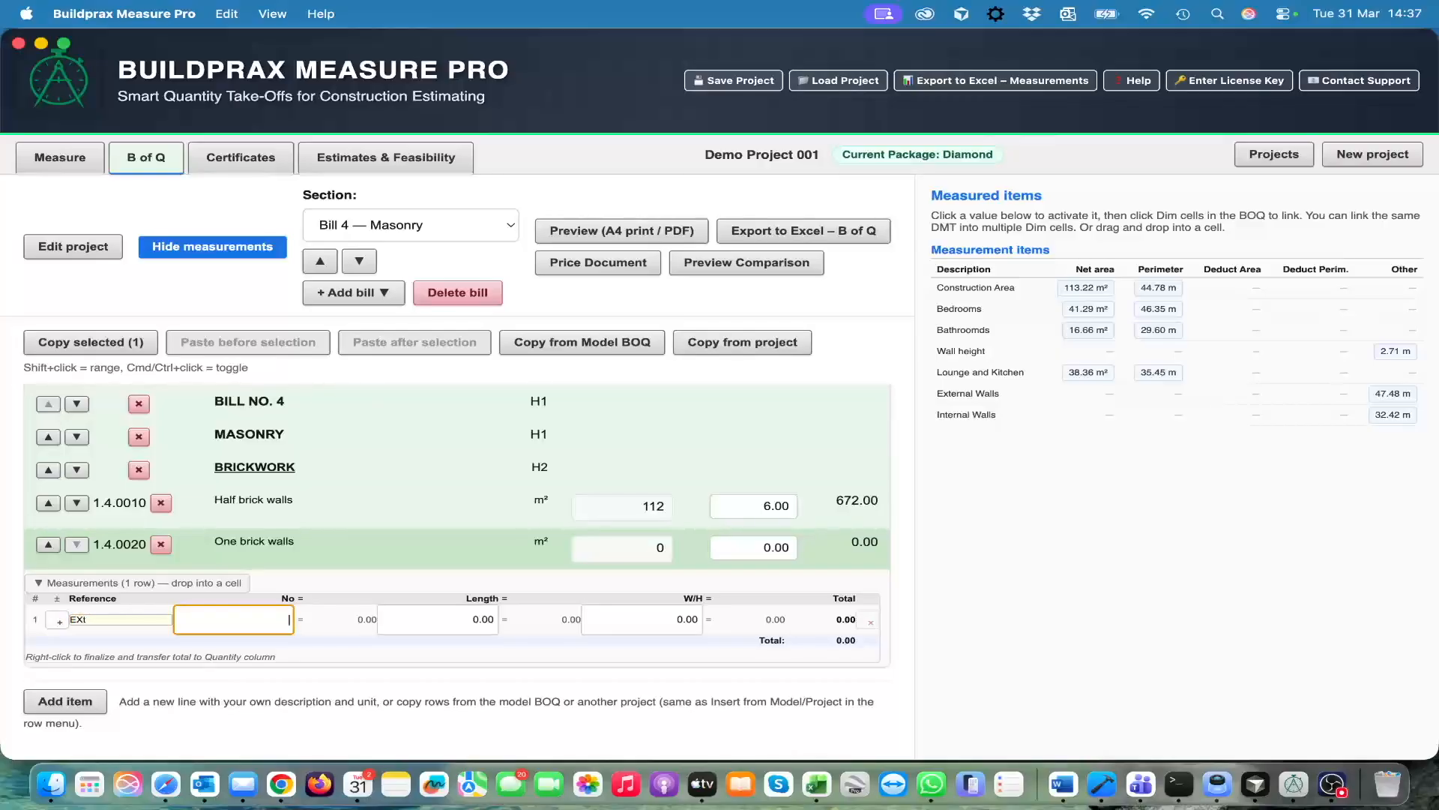
key(Tab)
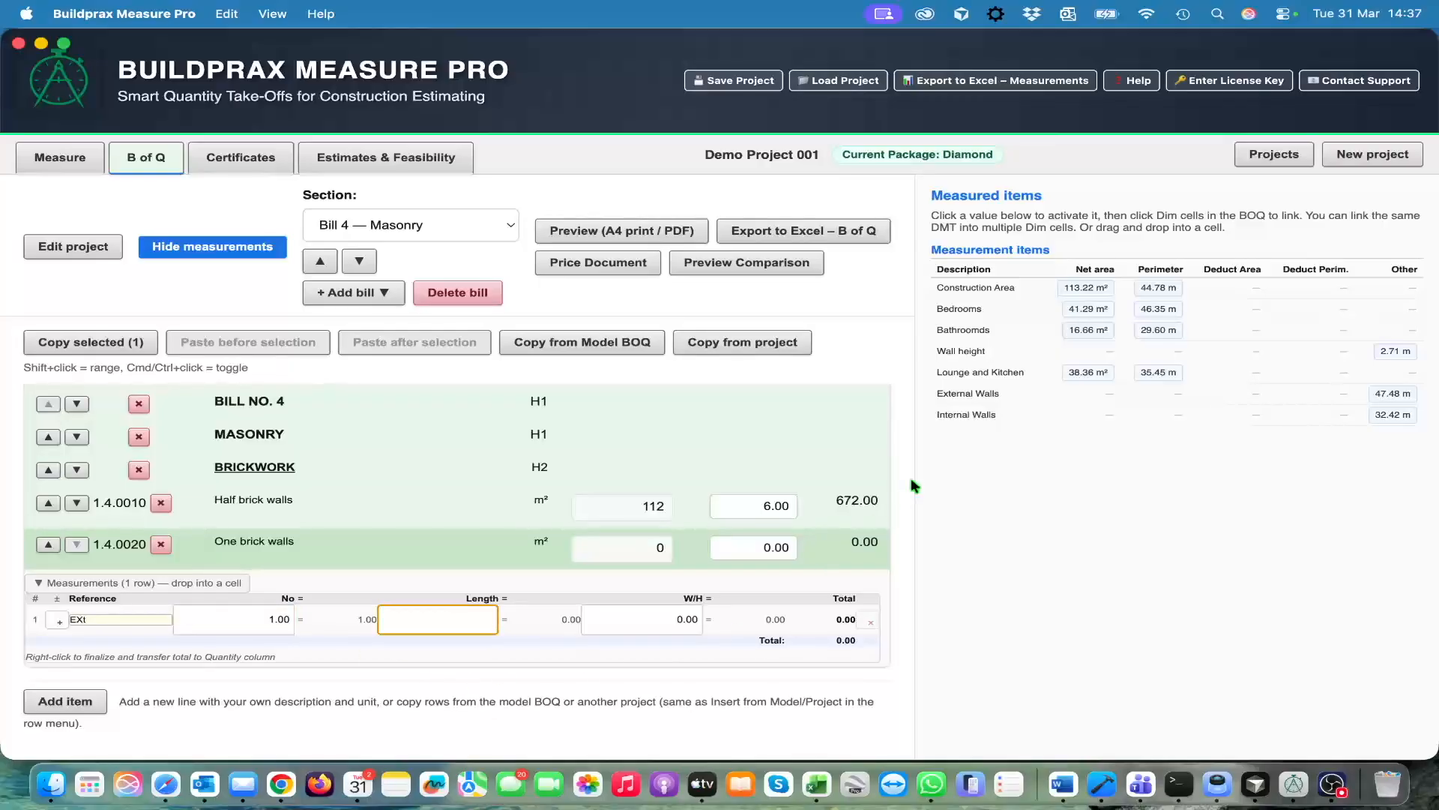
Link the External Walls measurement to the Length of the EXt row of One brick walls and set its W/H to 3
click(1394, 394)
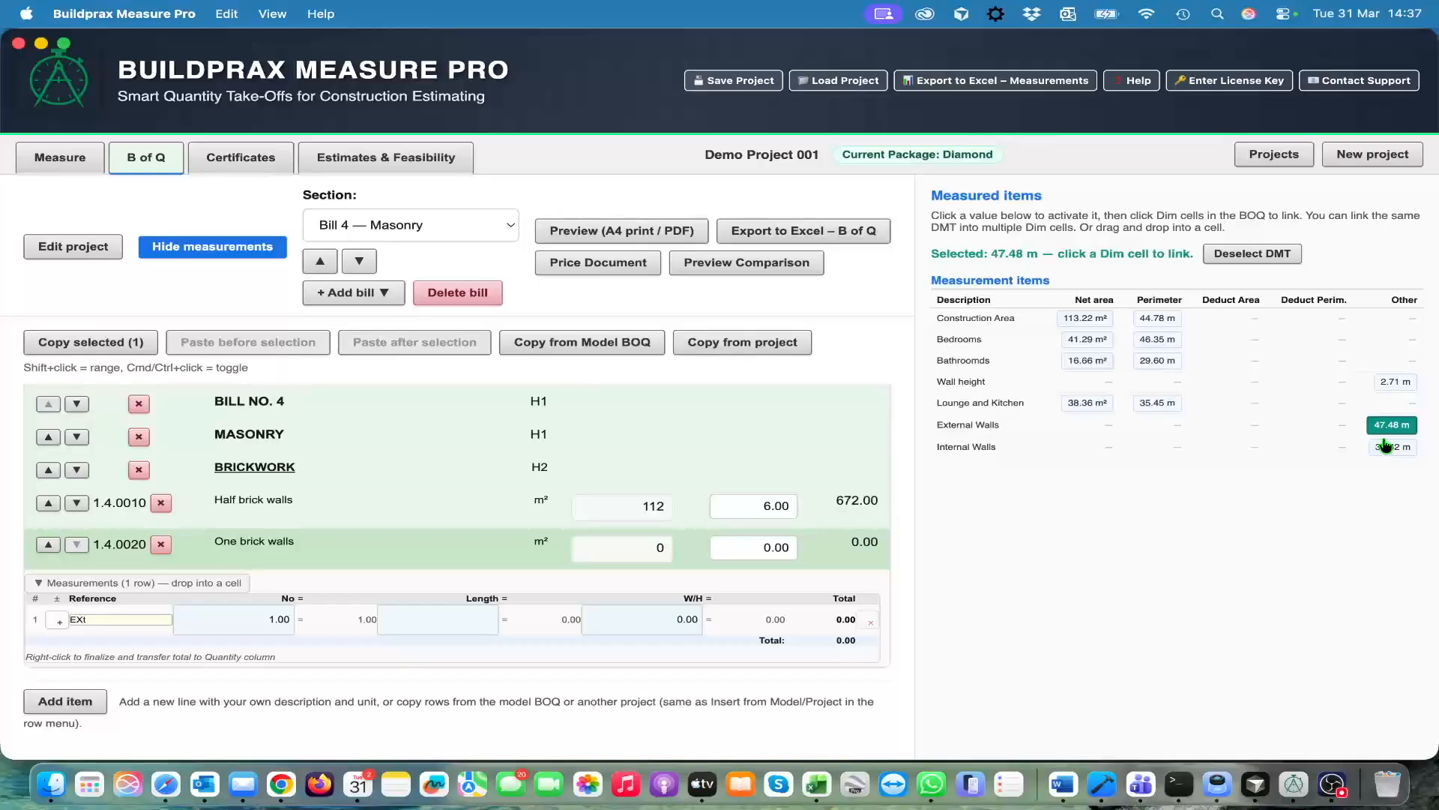
click(458, 621)
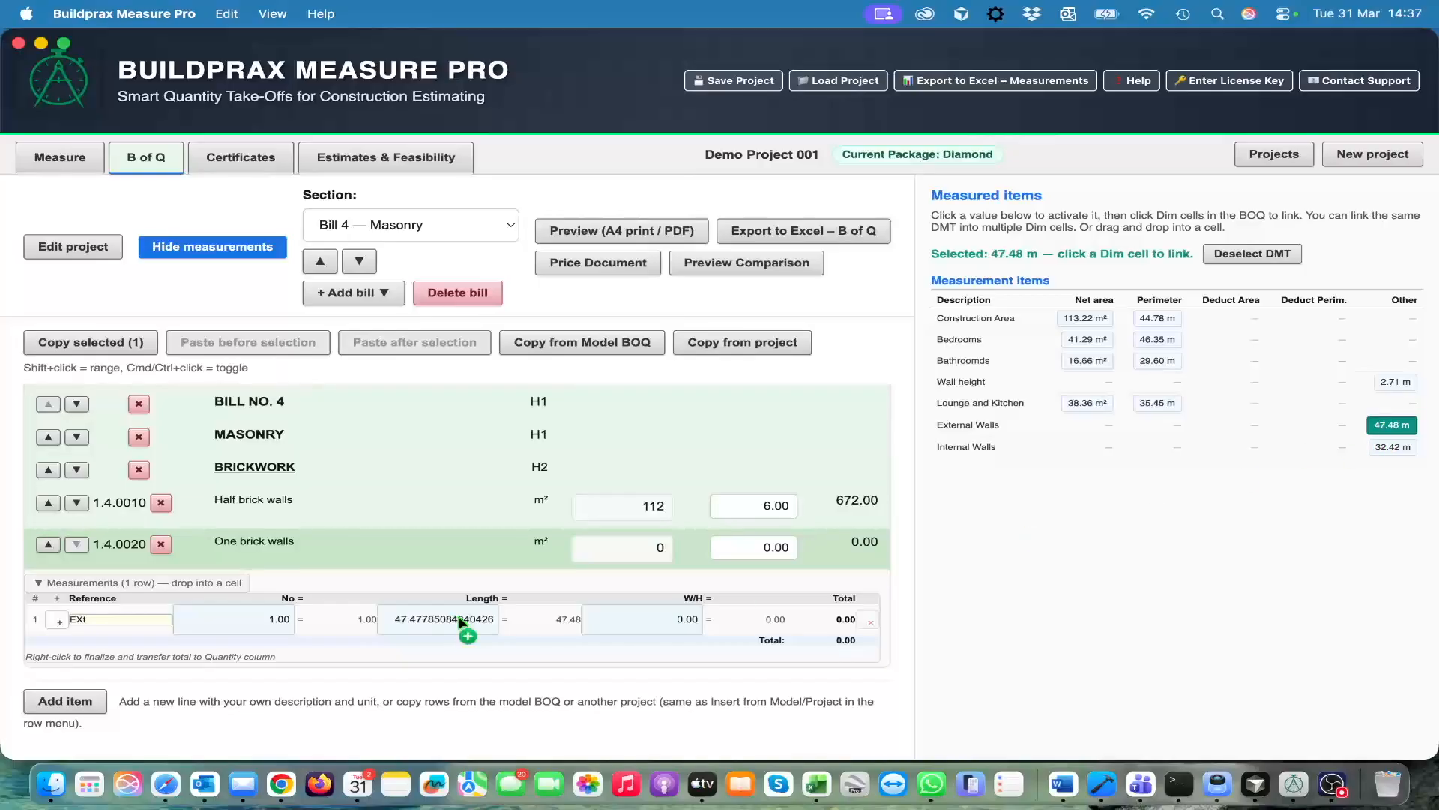
click(685, 620)
click(1253, 255)
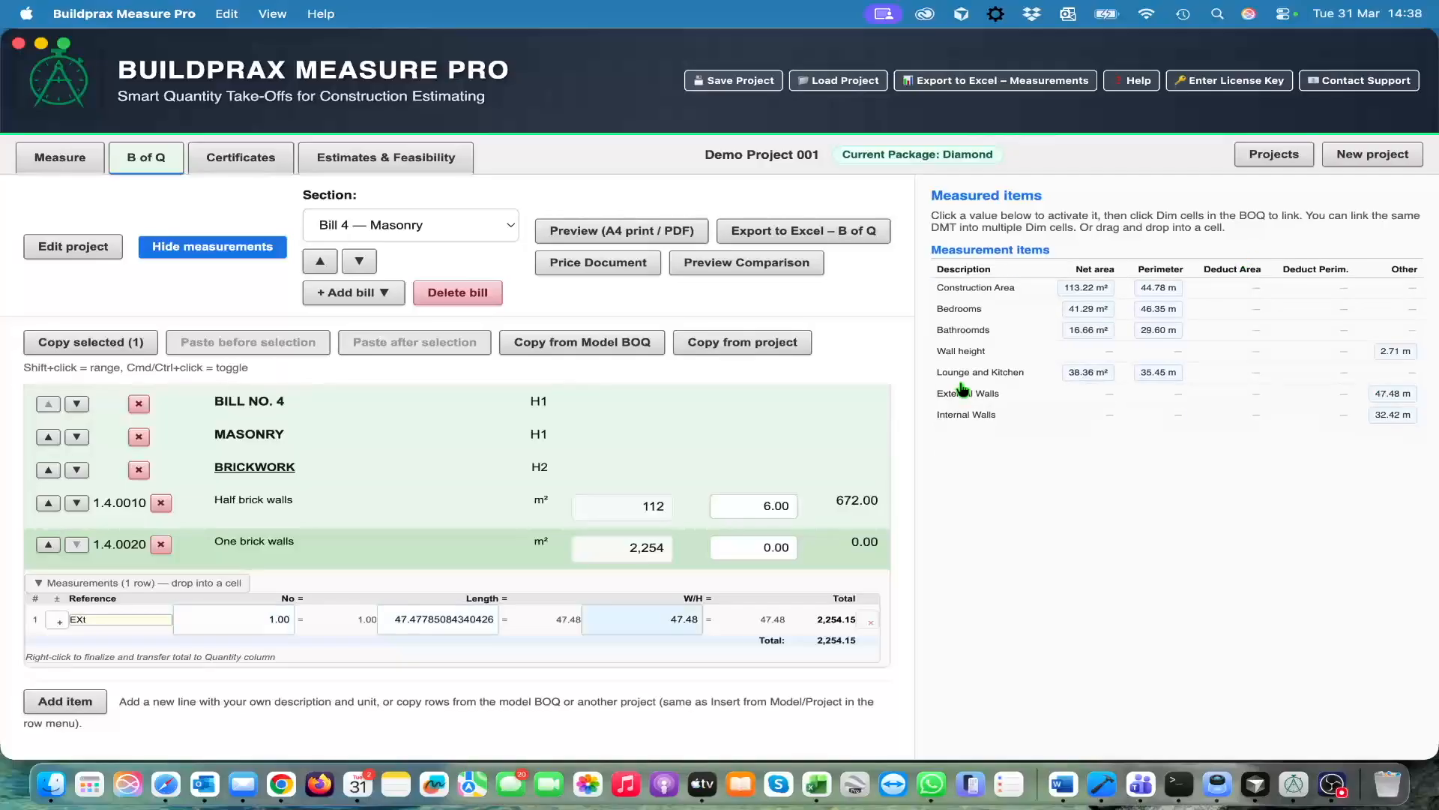
click(677, 628)
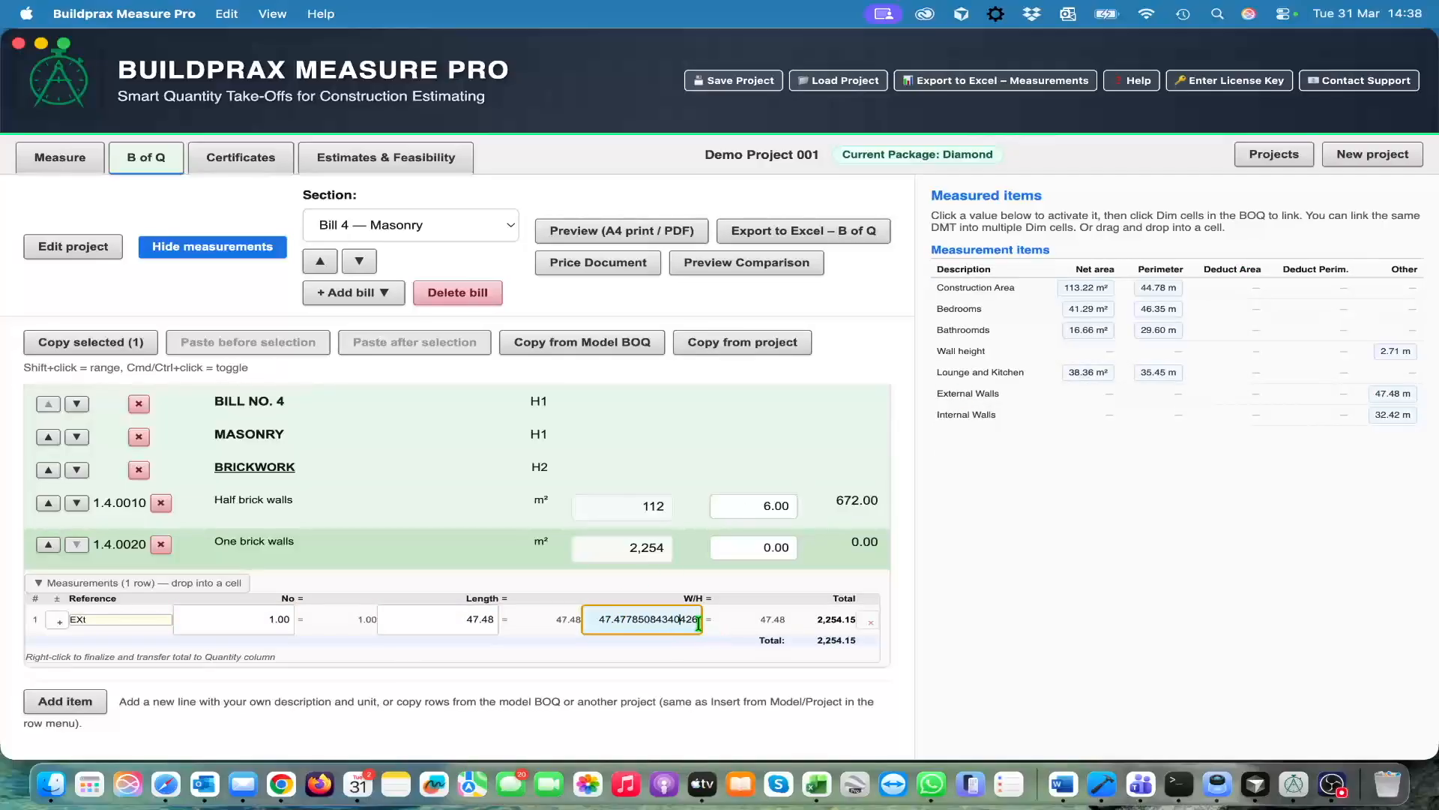
drag(695, 619, 573, 616)
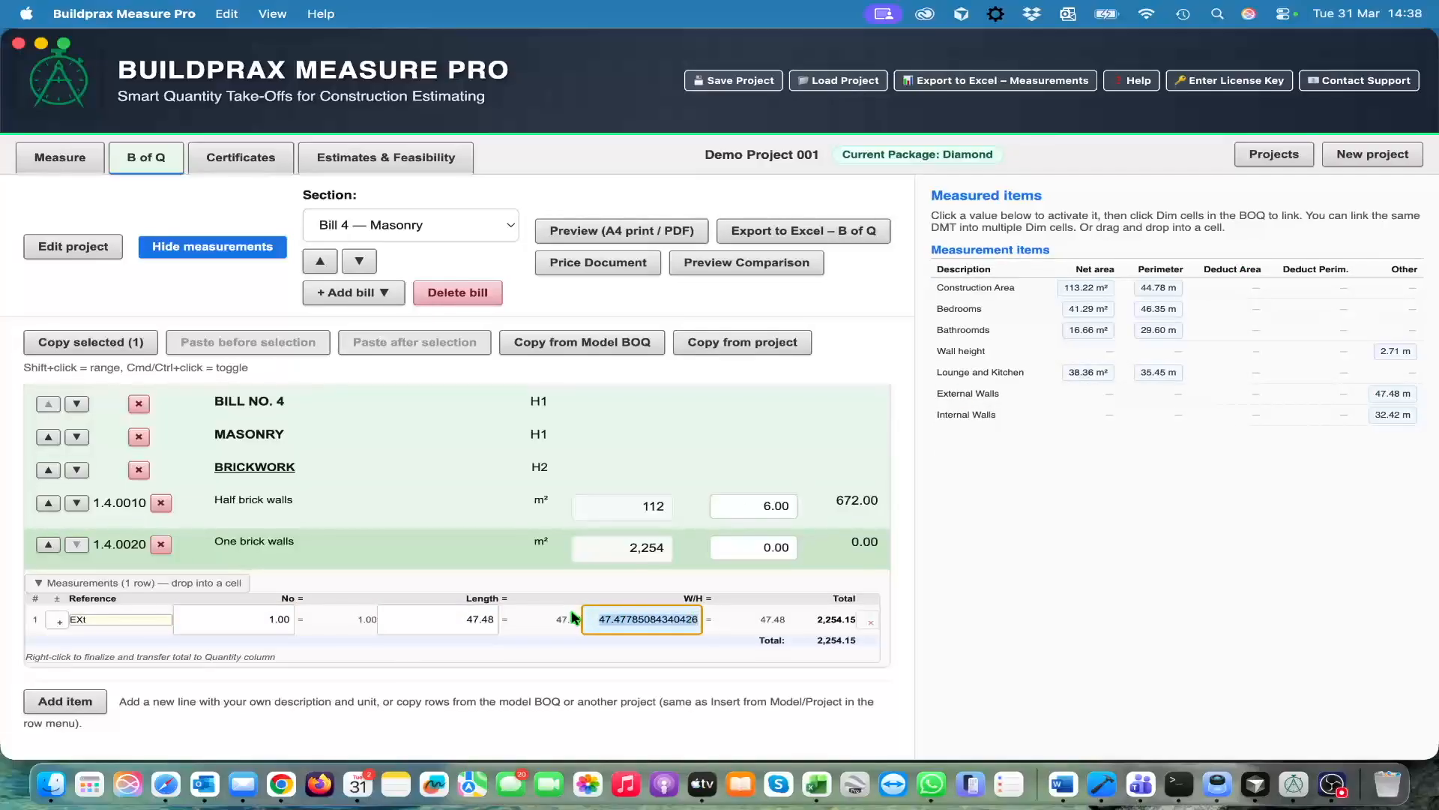
text(3)
key(Return)
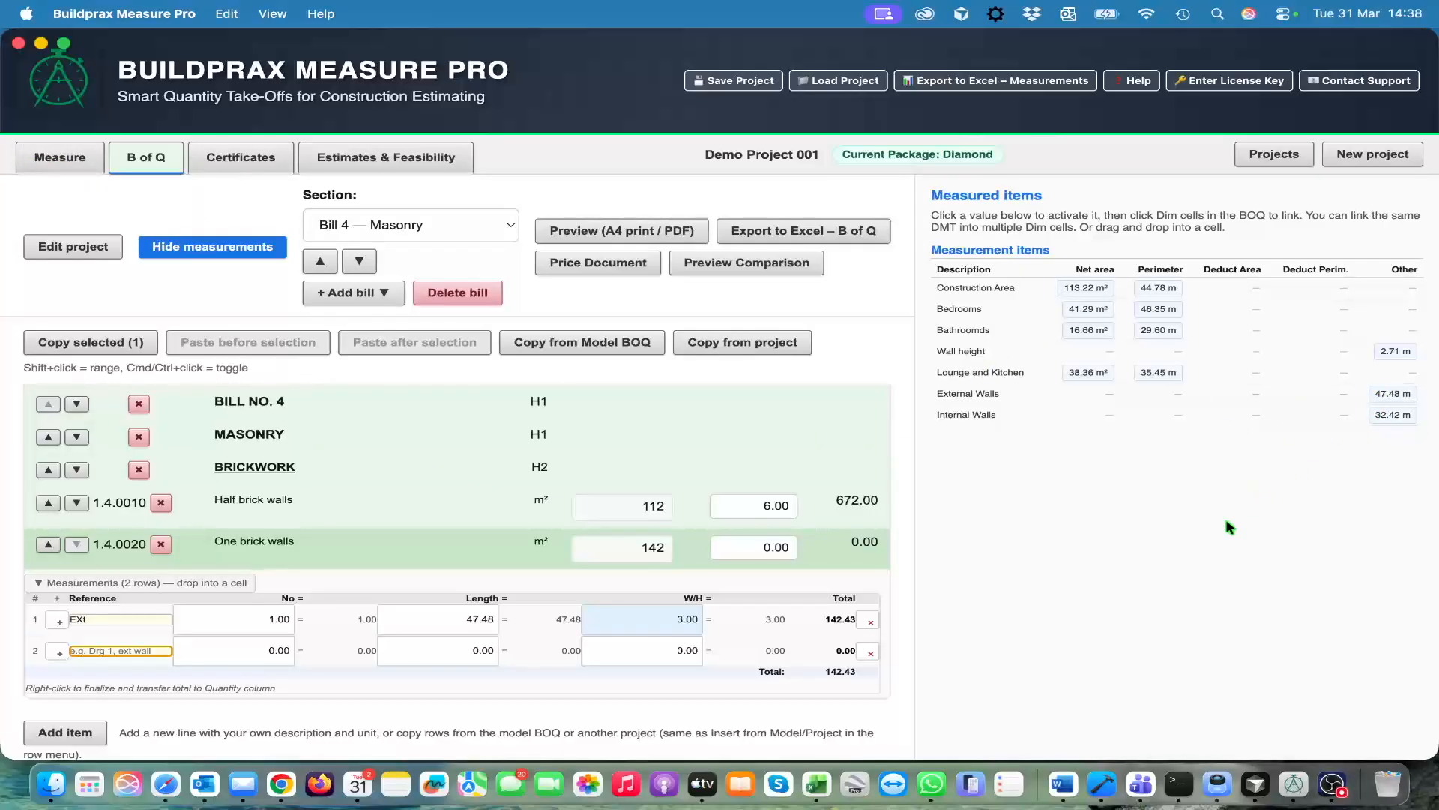
View the source measurement items beside the floor plan, down to External Walls and Internal Walls, and return to the Masonry bill
click(66, 162)
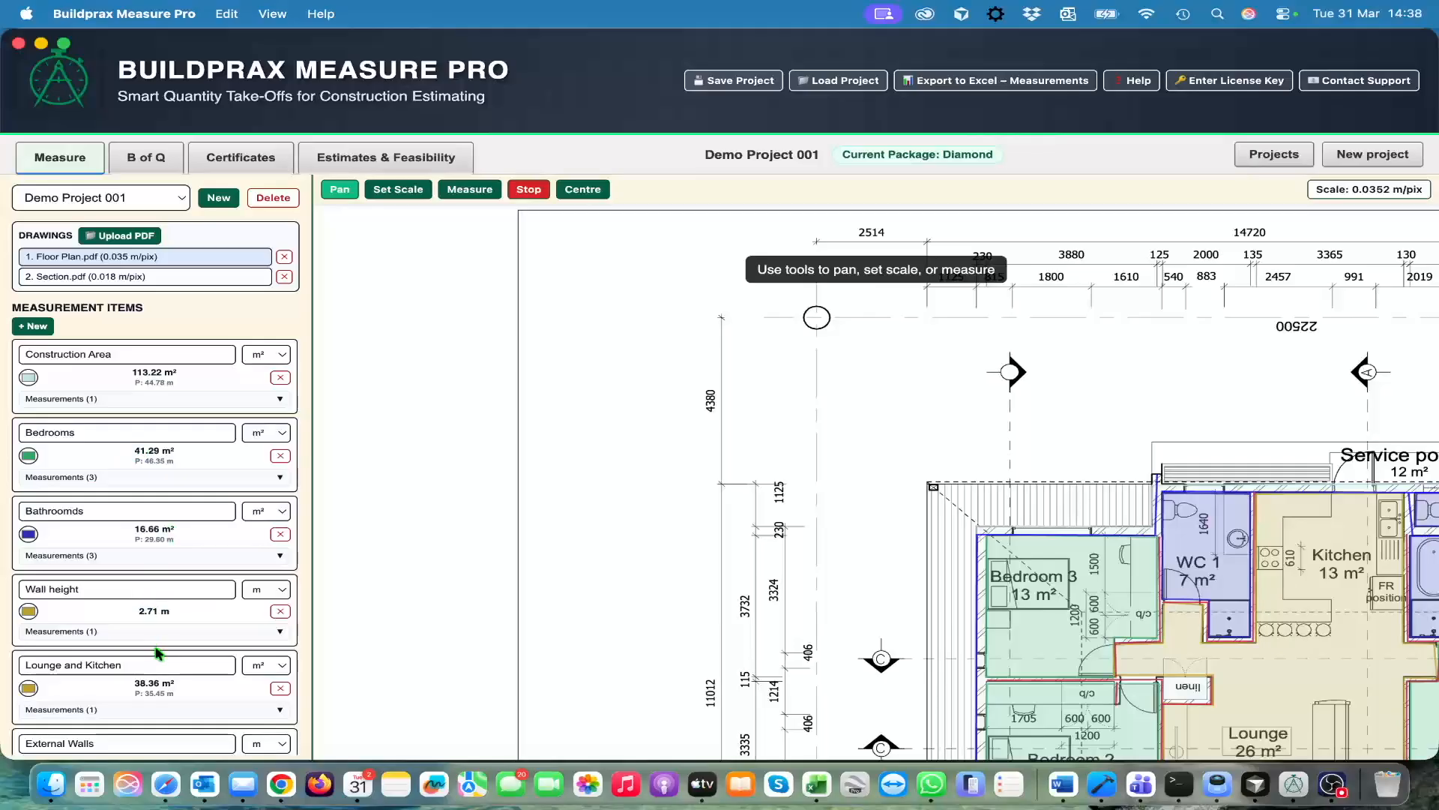
scroll(155, 646, down, 3)
scroll(155, 646, down, 1)
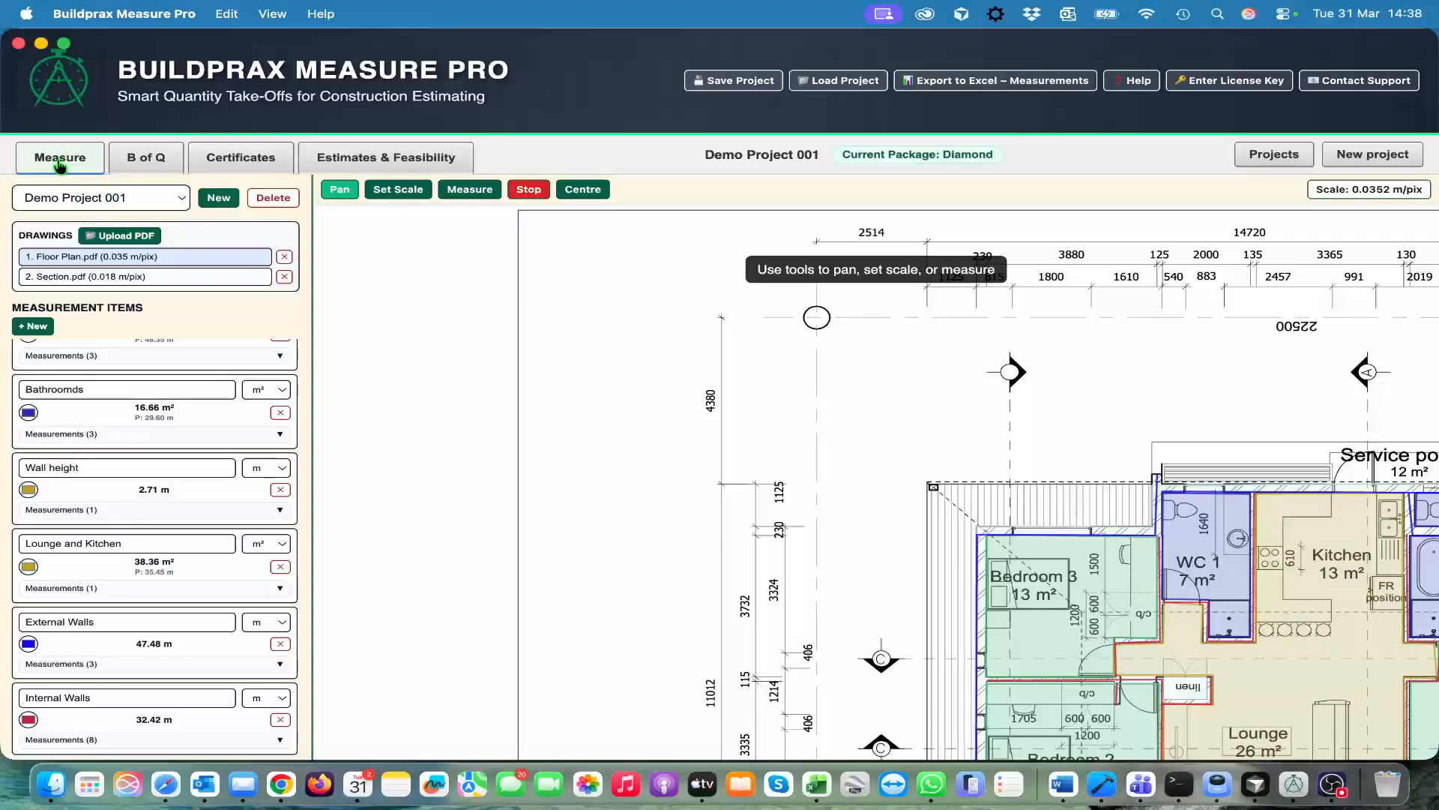
click(147, 160)
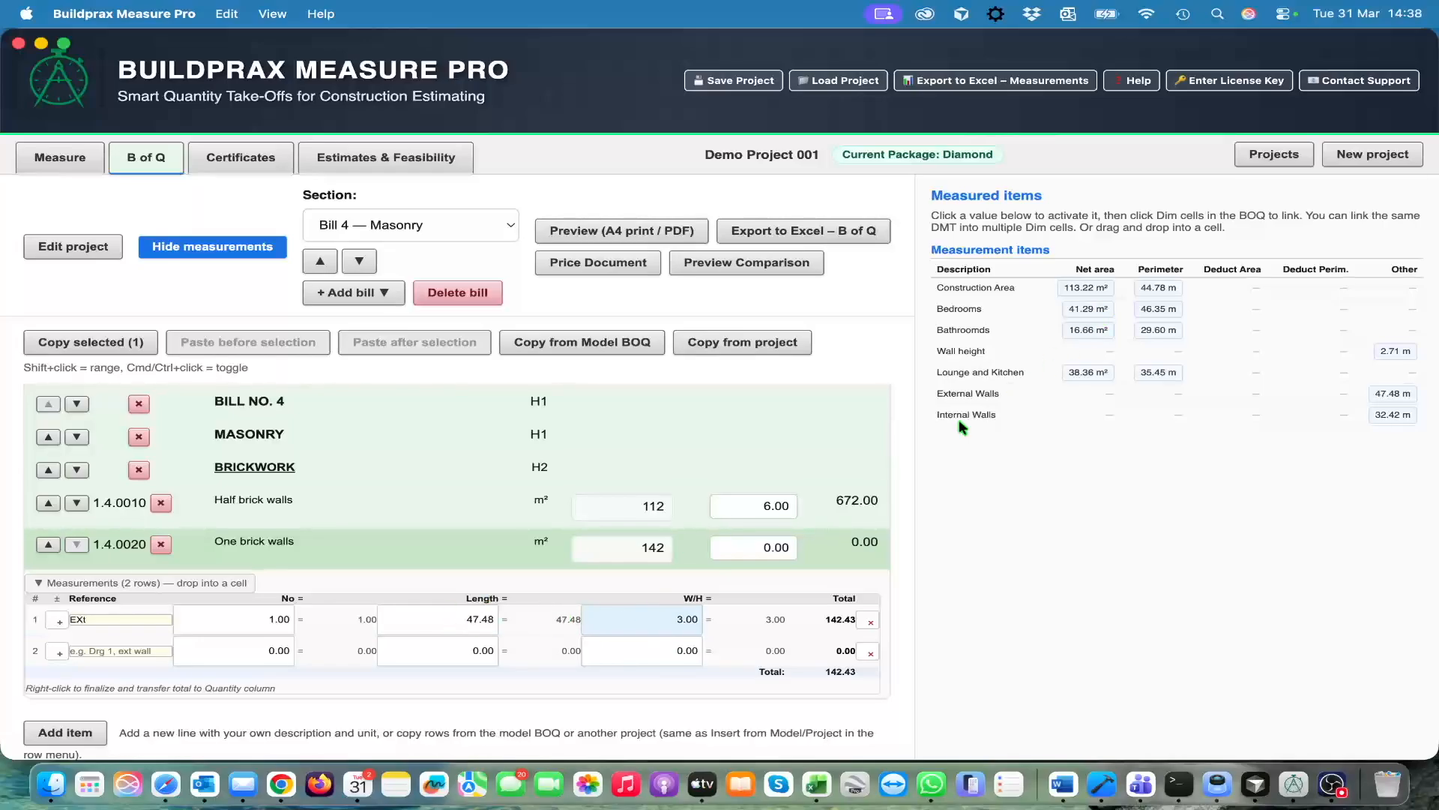
scroll(436, 504, up, 5)
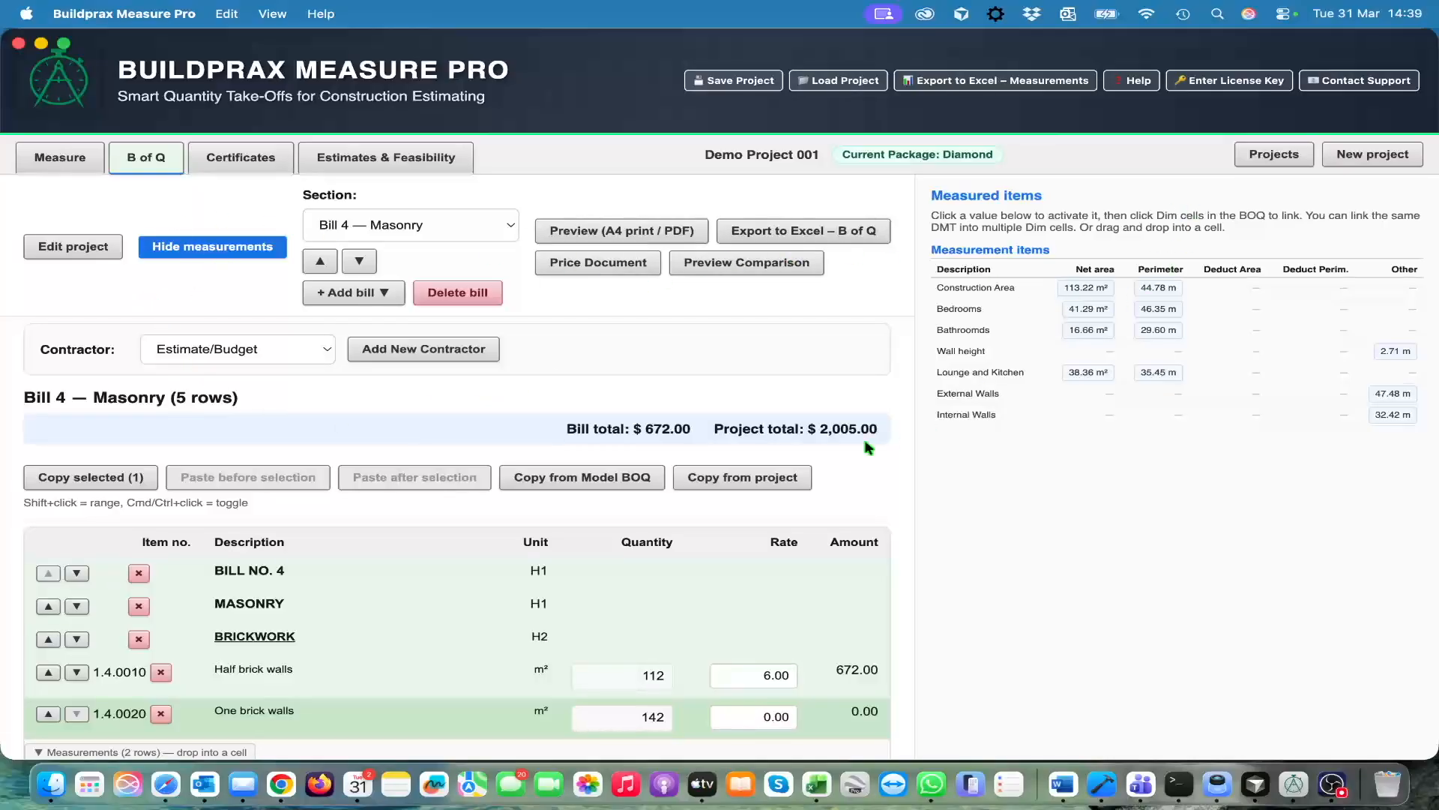
Hide the measured items and examine the items and rates of Bill 1 — Preliminaries under the Estimate/Budget contractor
click(208, 249)
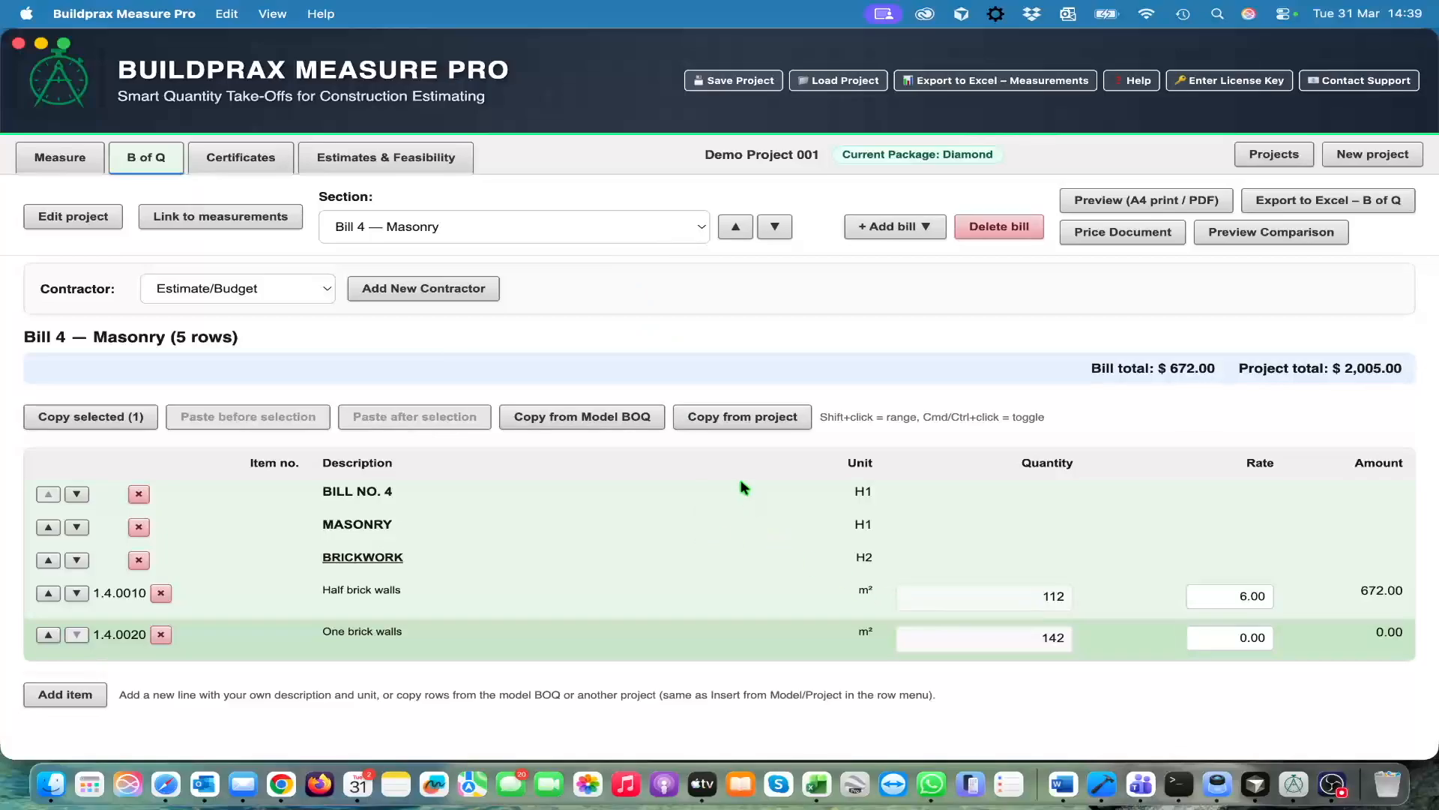
click(699, 226)
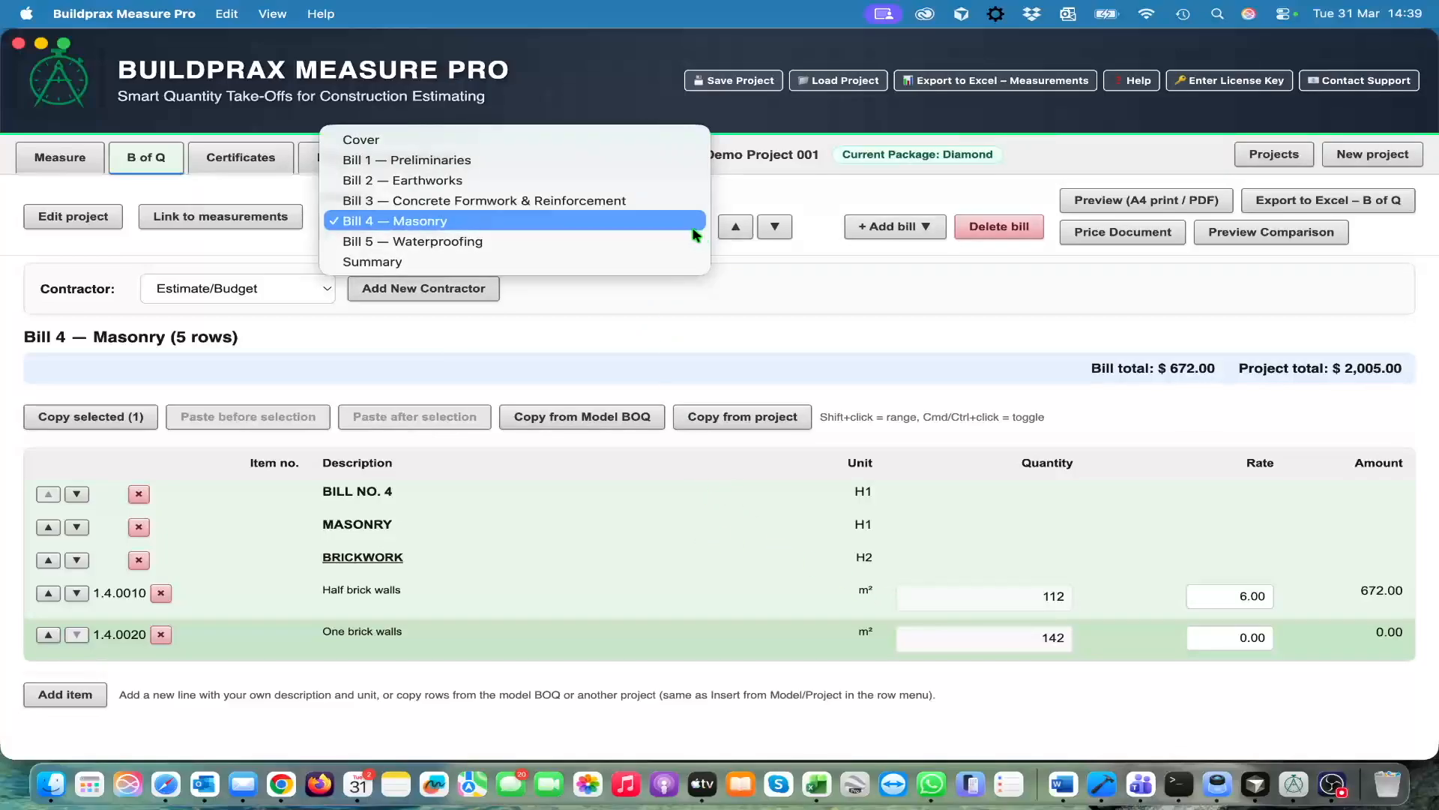
click(617, 160)
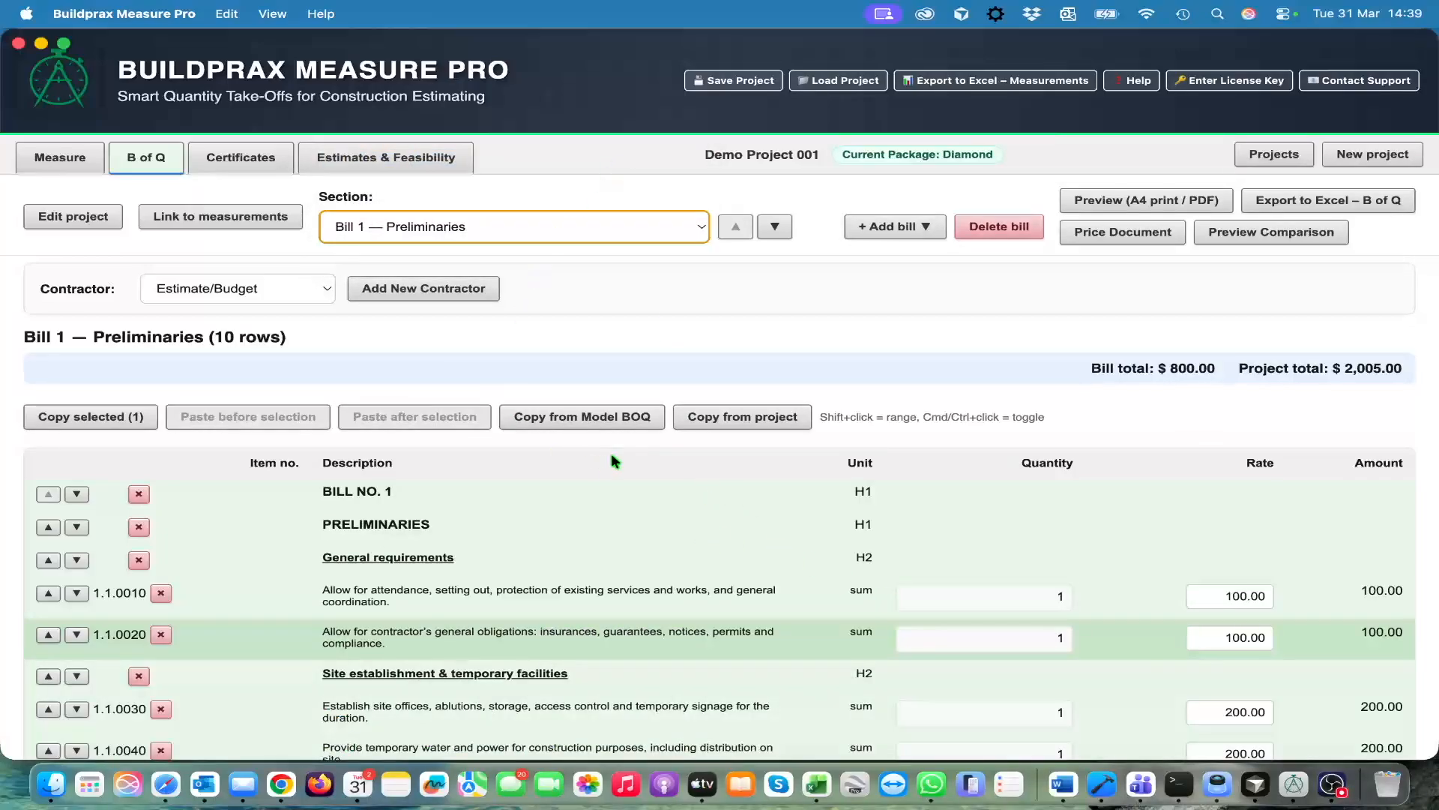
scroll(699, 547, down, 2)
scroll(698, 546, up, 2)
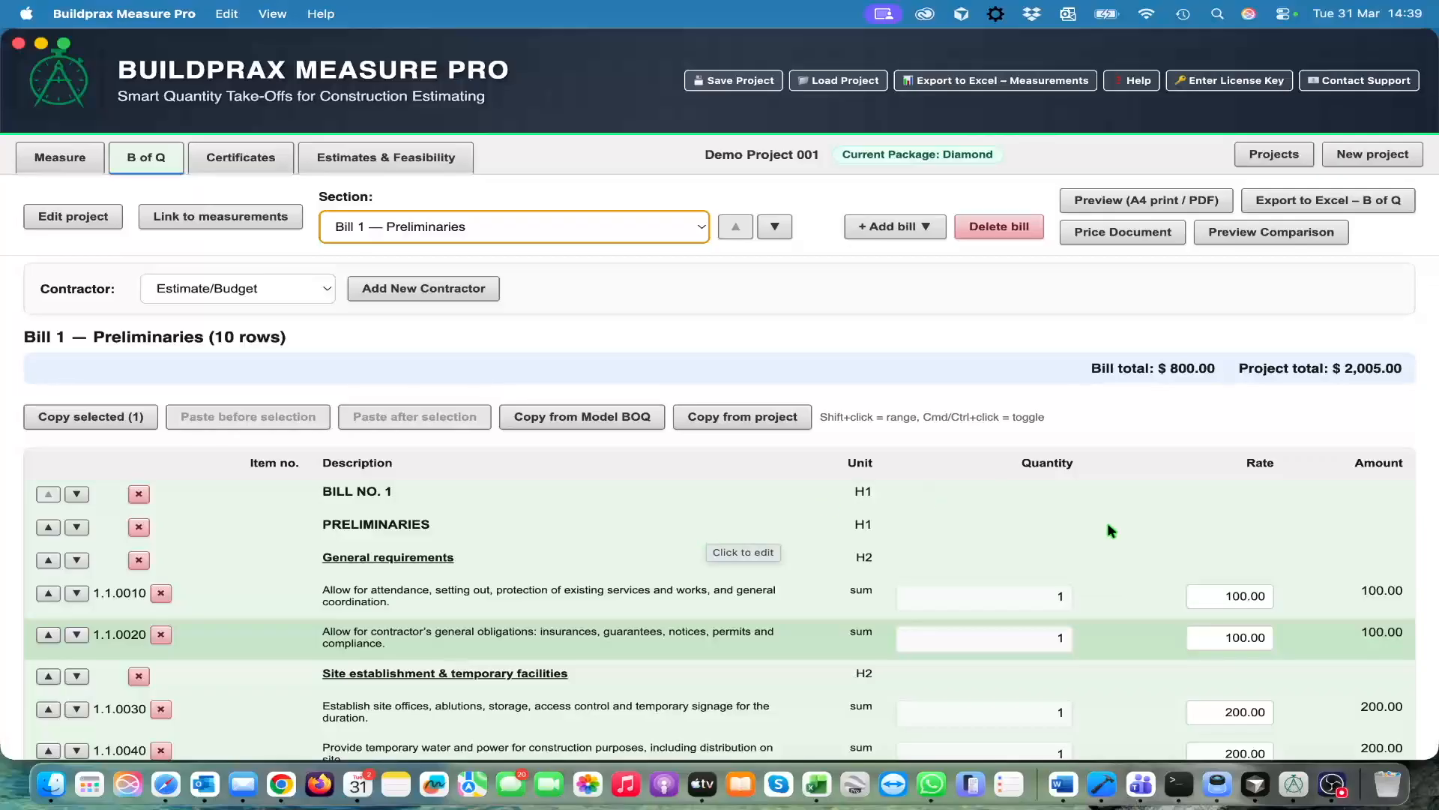
scroll(1208, 622, down, 2)
scroll(1208, 621, up, 2)
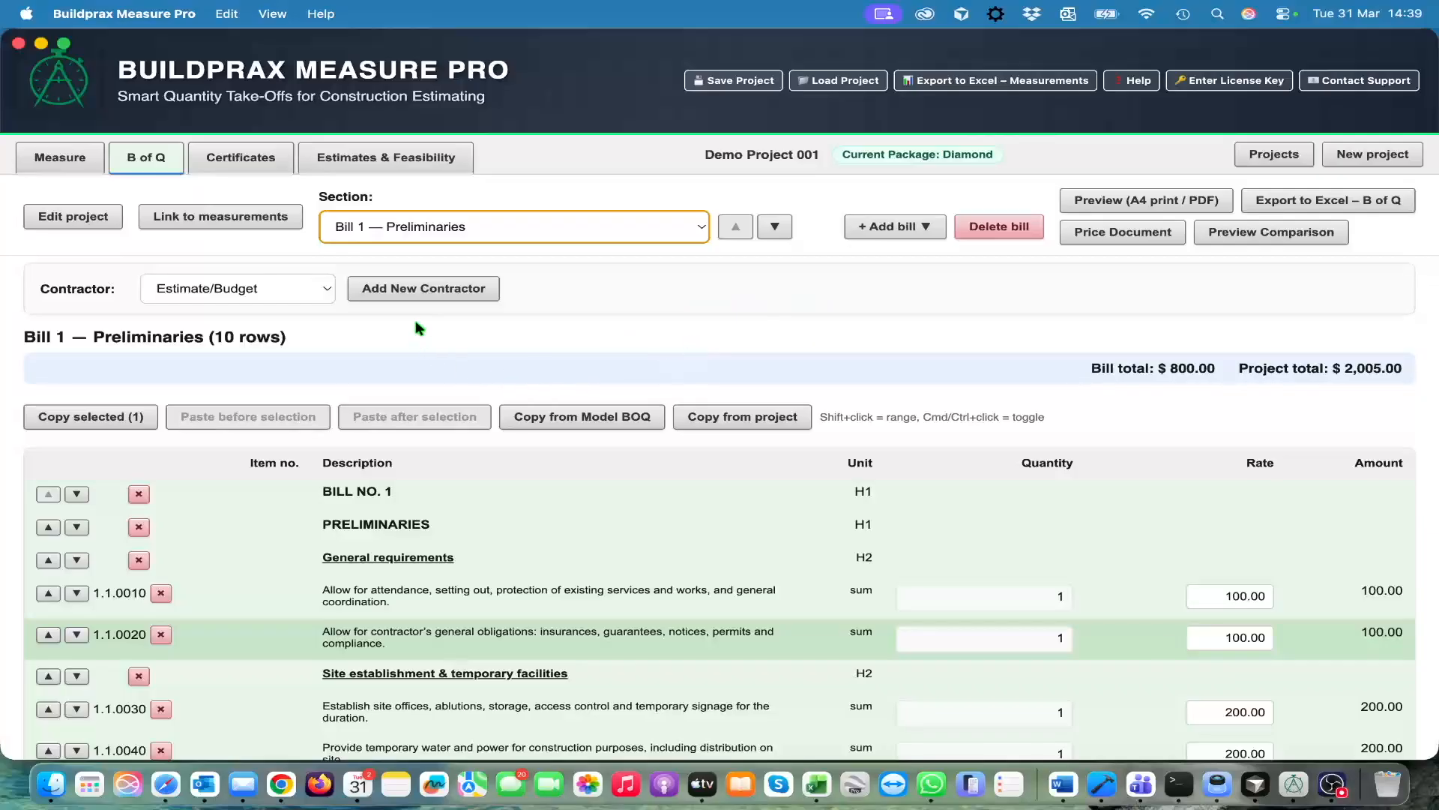
Add a new contractor named ABC to the project's bills
click(426, 290)
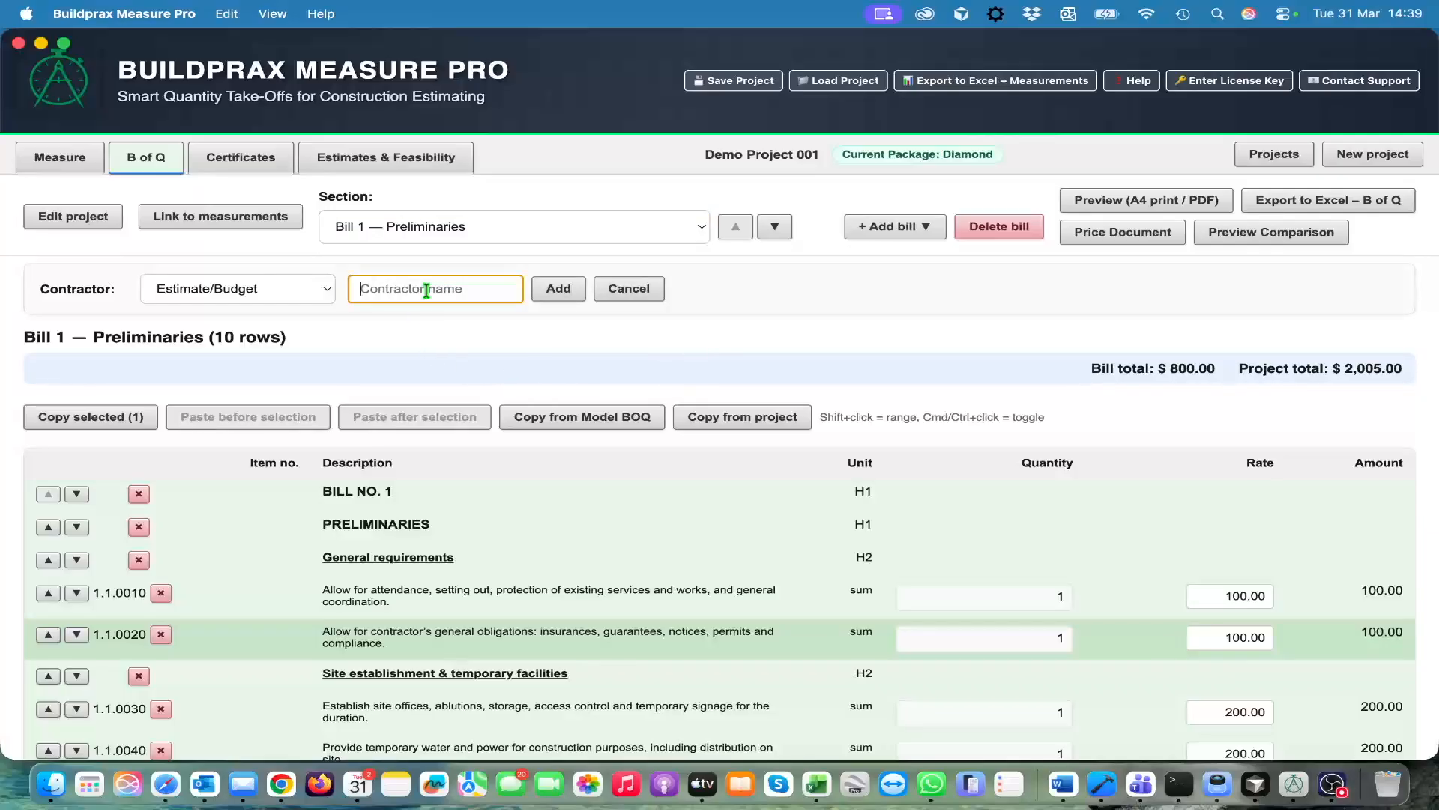
text(ABC)
click(562, 292)
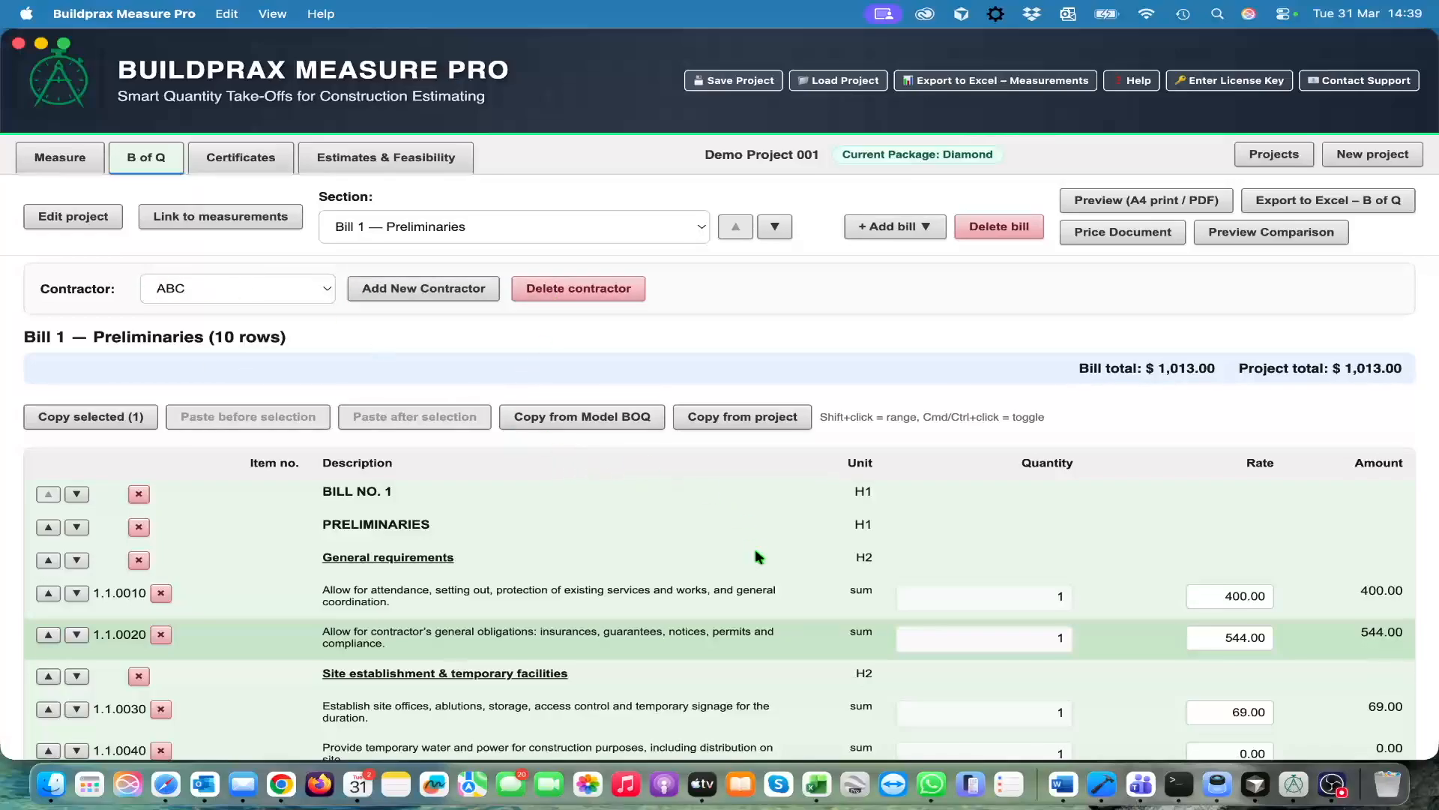
Start pricing the document for contractor ABC and set the two General requirements rates in Bill 1 to 600 and 65
scroll(753, 574, down, 1)
scroll(754, 574, up, 1)
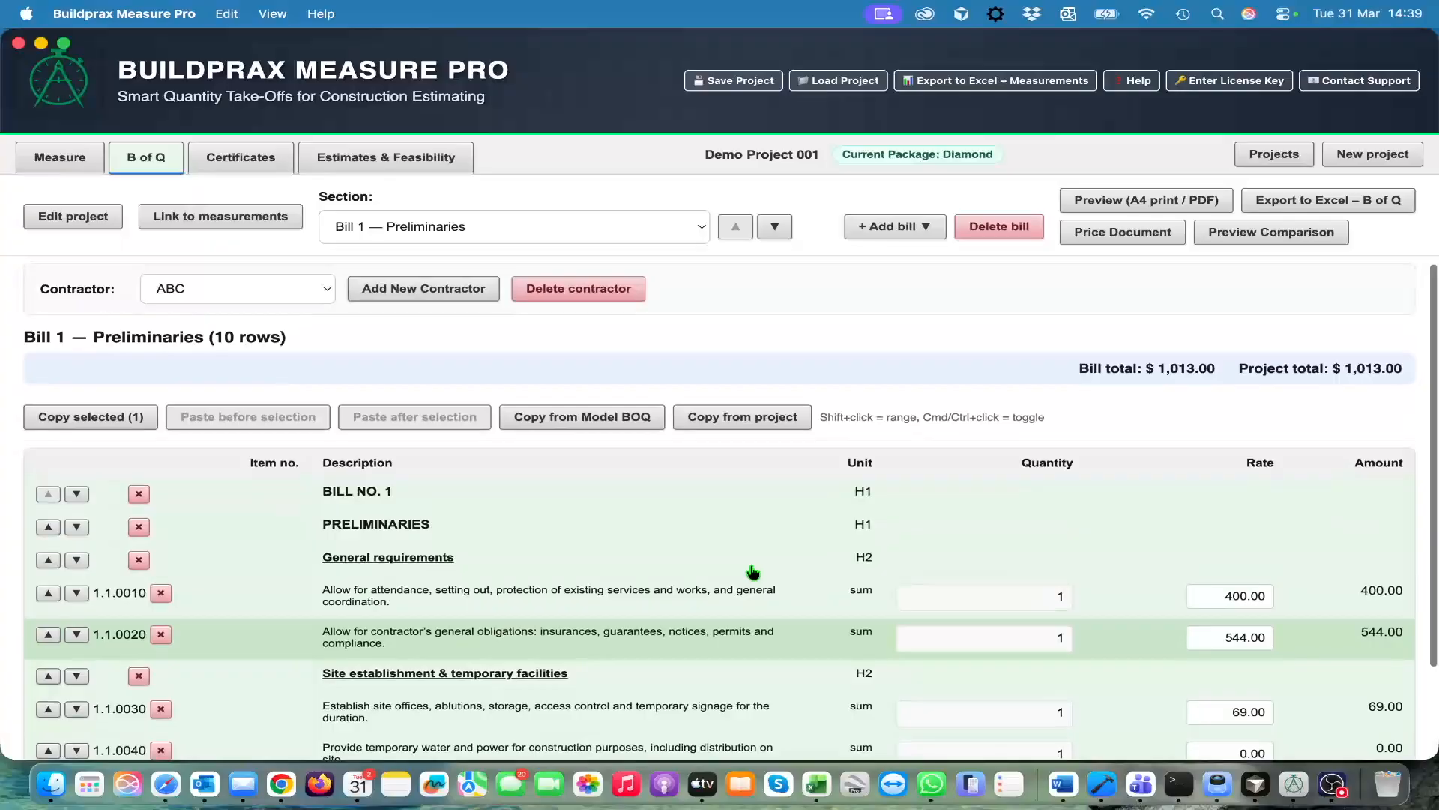
click(1094, 233)
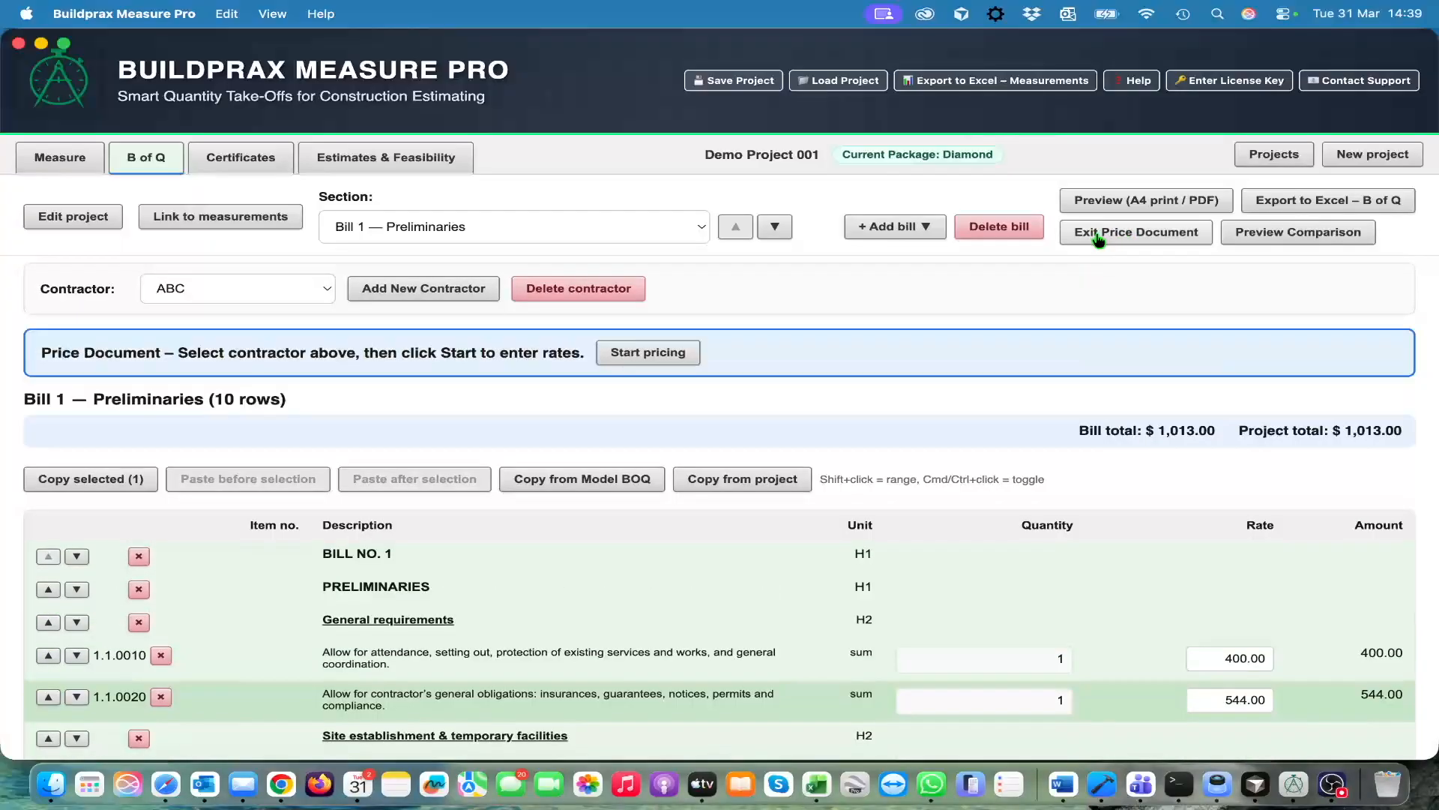
click(649, 354)
scroll(1085, 665, down, 2)
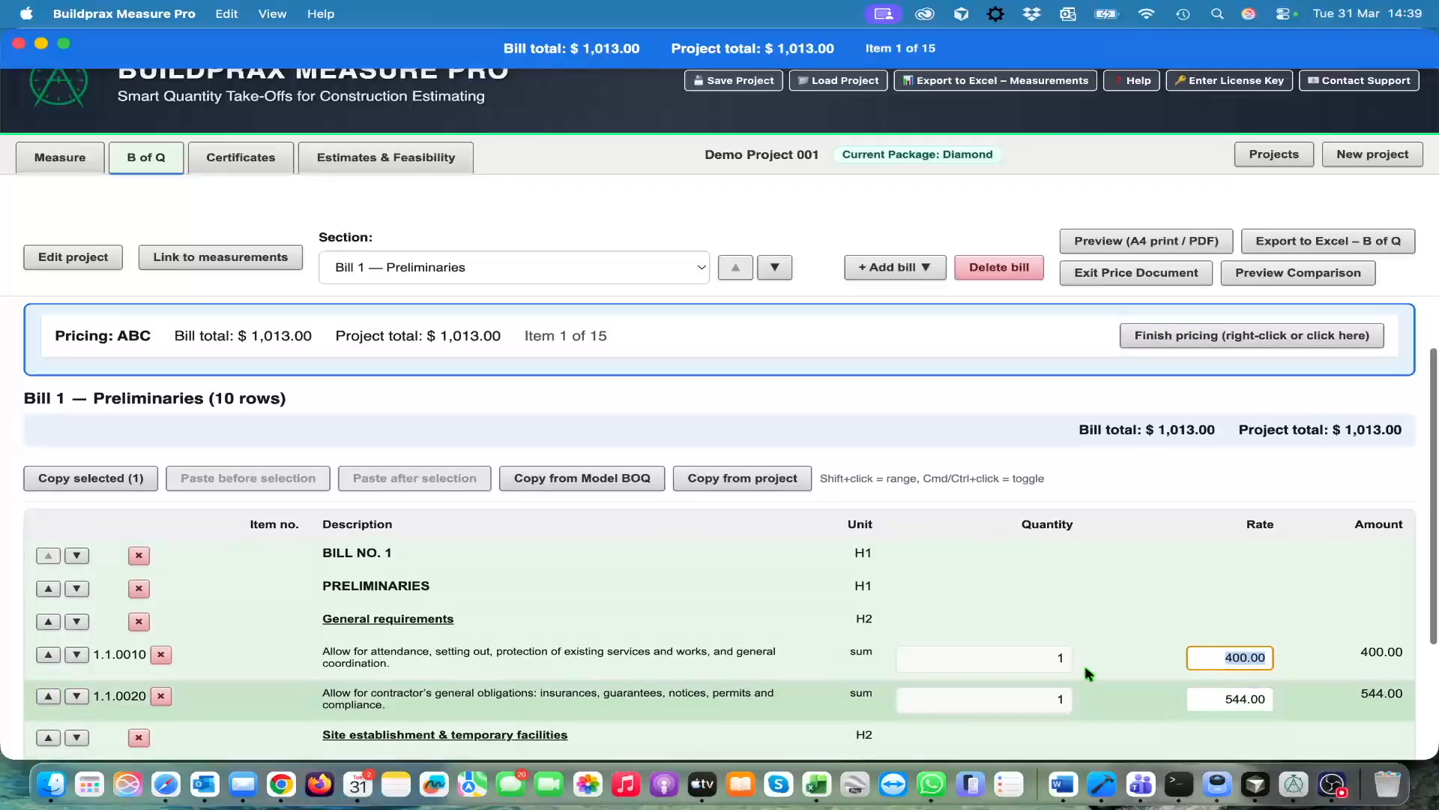
text(600)
key(Return)
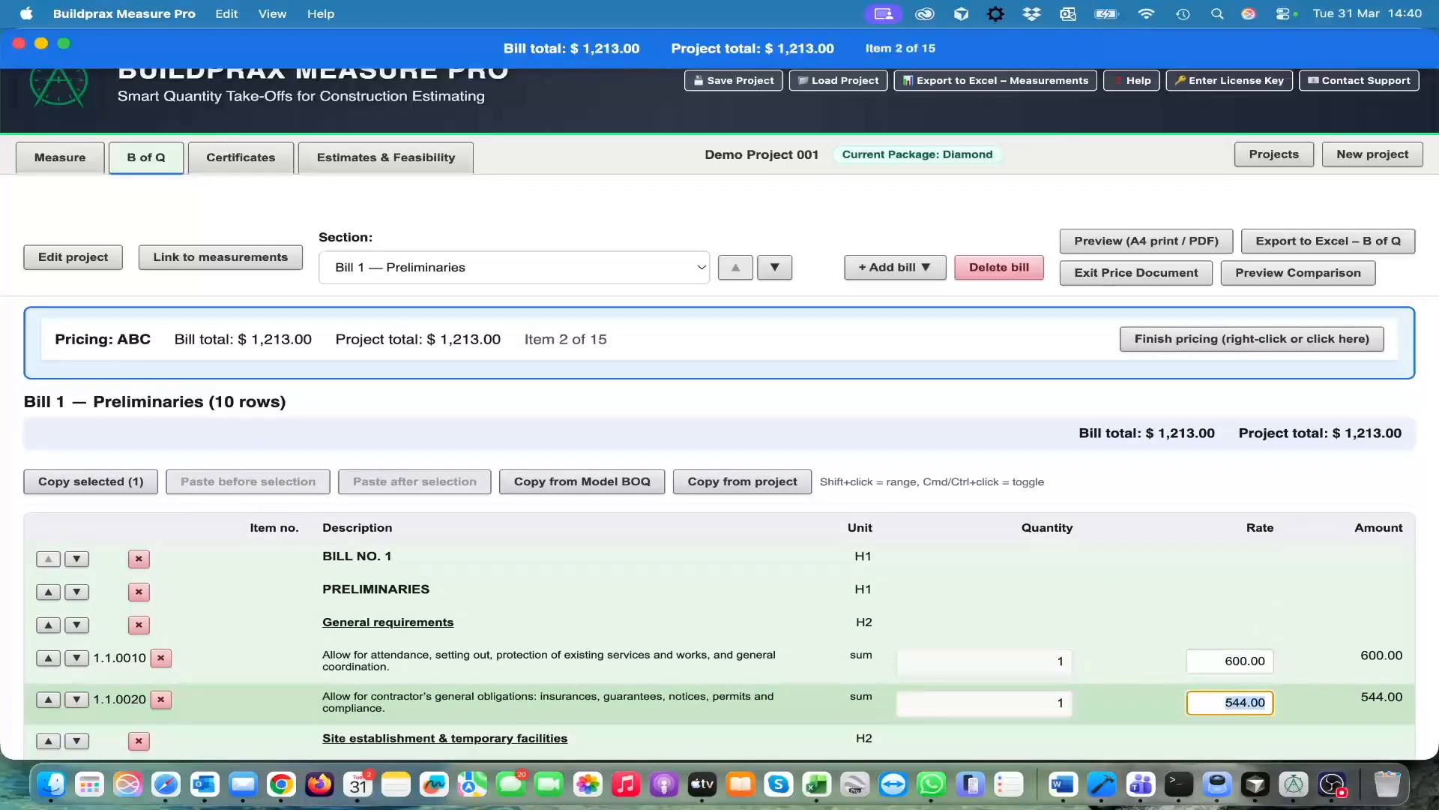
text(65)
key(Return)
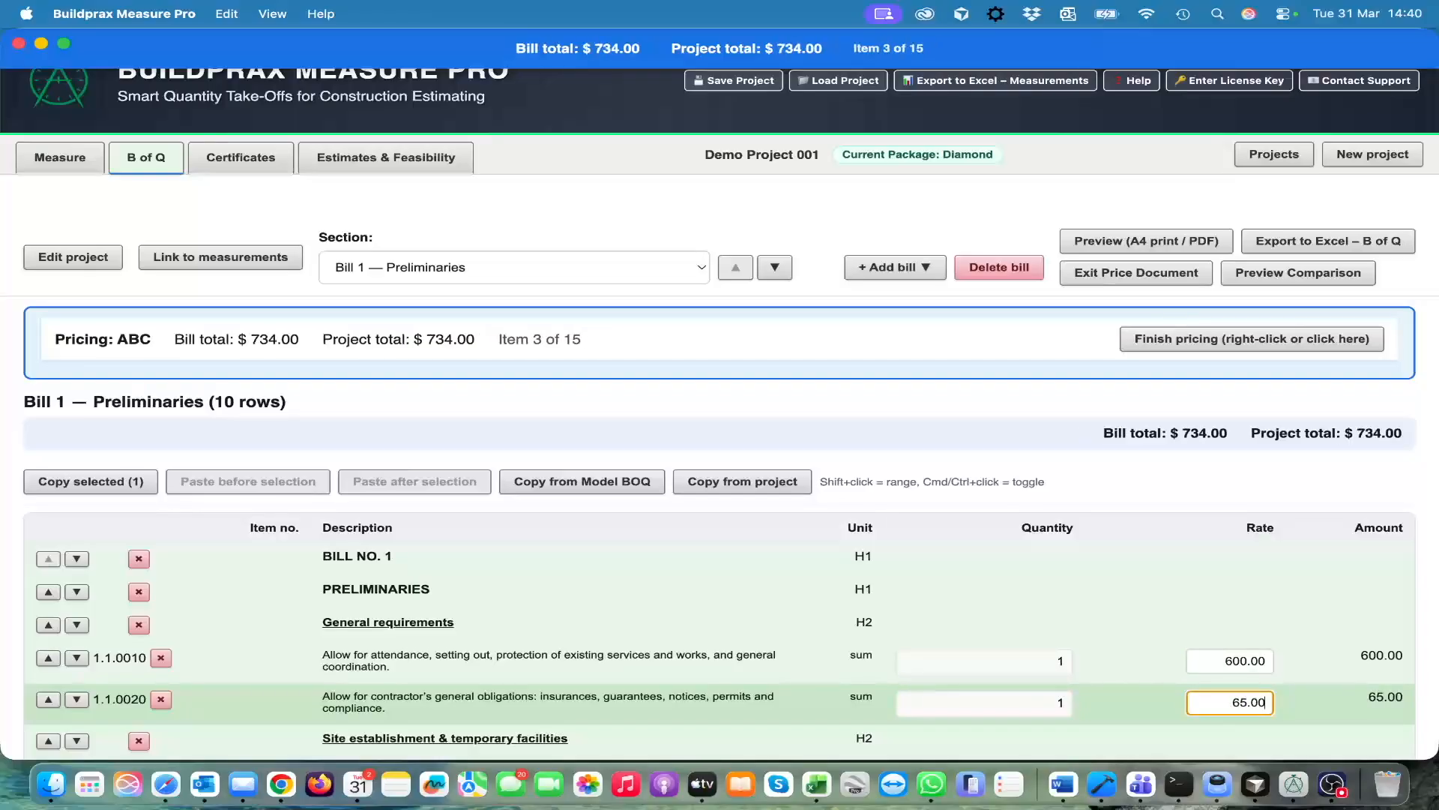
Set ABC's rates for the remaining Preliminaries items to 87 for site offices, 76 for water and power, and 53 for lighting
text(87)
key(Return)
text(76)
key(Return)
Set ABC's Earthworks rates to 5 for trenches, 6 for sides of bulk excavations and 7 for filling under floors
text(53)
key(Return)
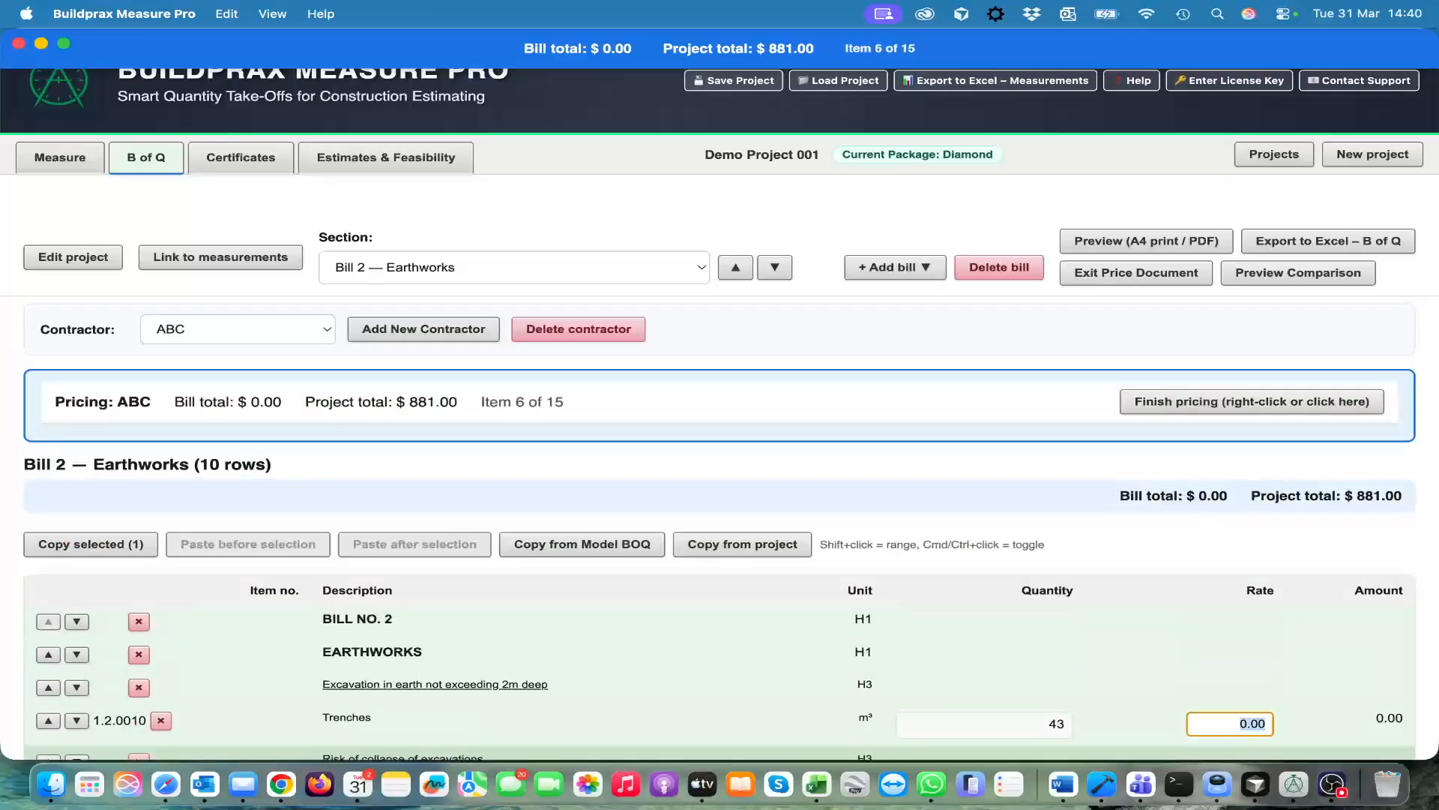
text(5)
key(Return)
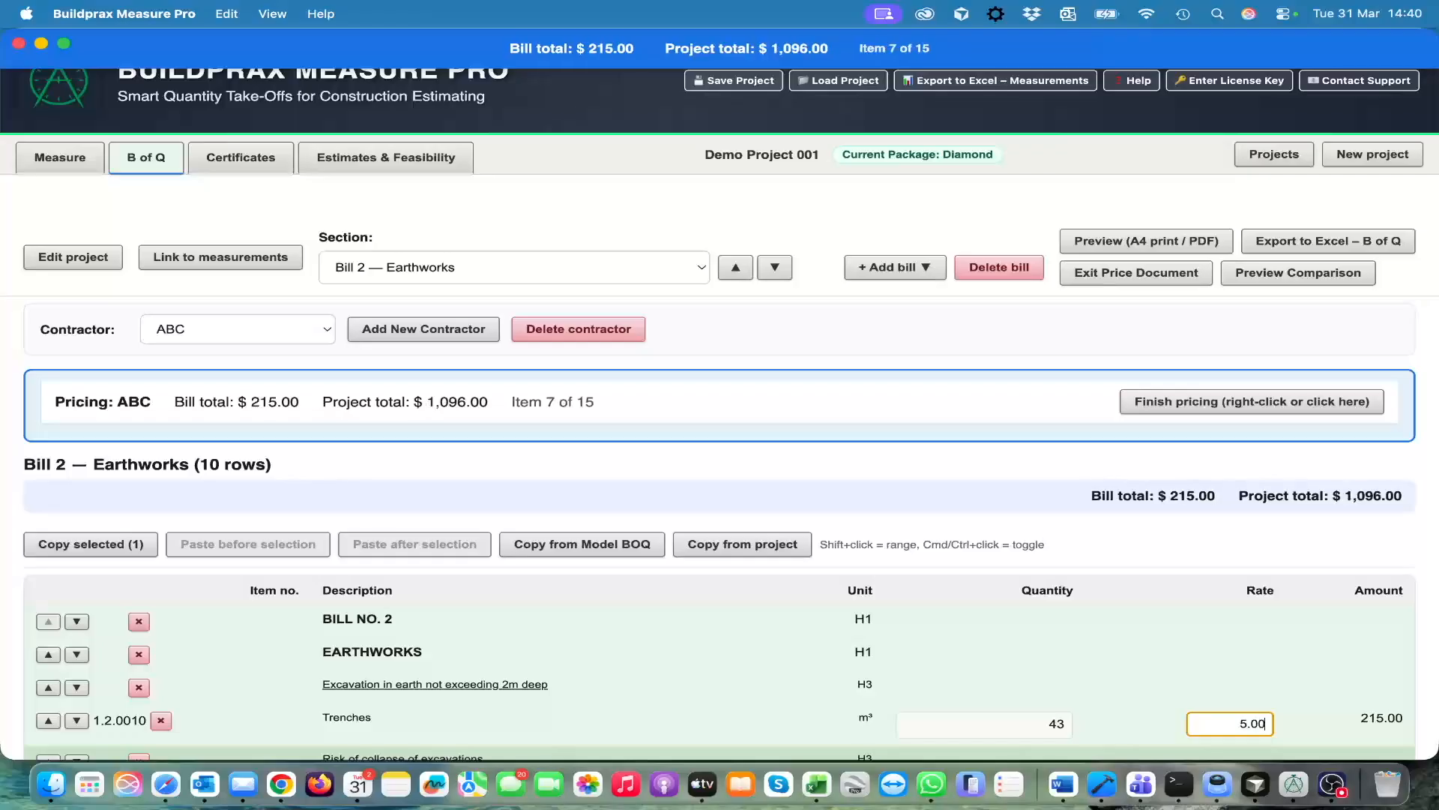
text(6)
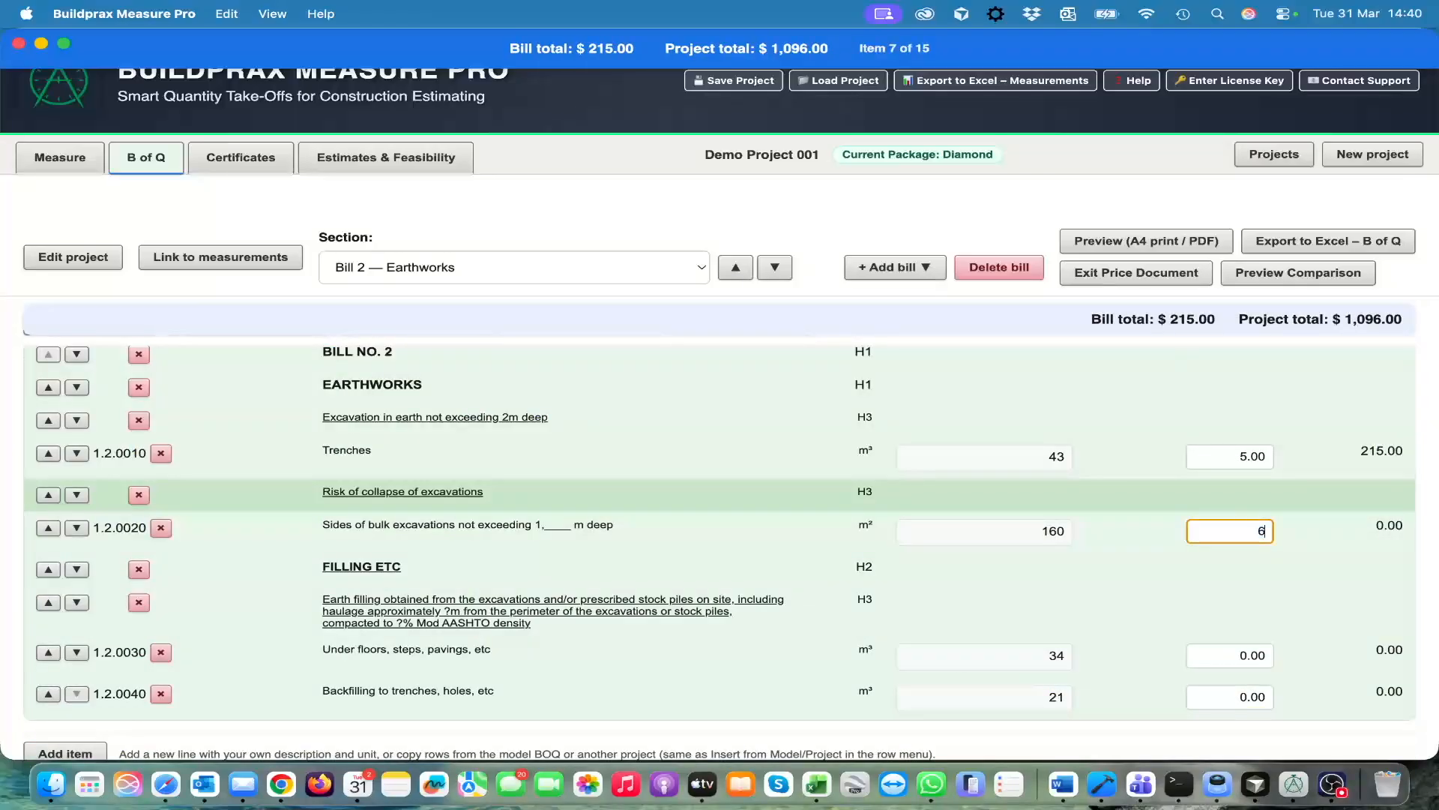
key(Return)
text(7)
key(Return)
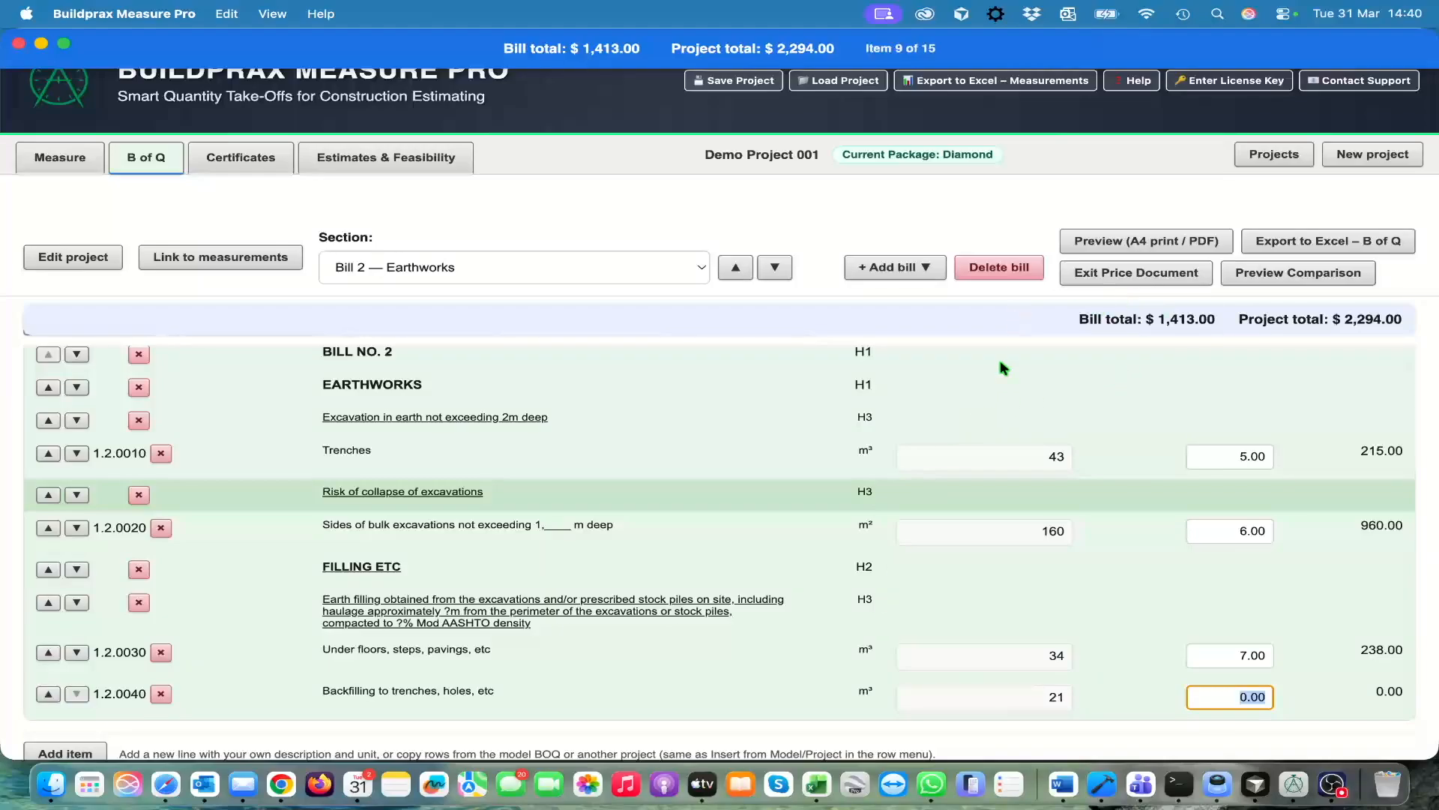
Skip the rate for backfilling to trenches, finish ABC's pricing and end the pricing of the document
scroll(1093, 492, down, 1)
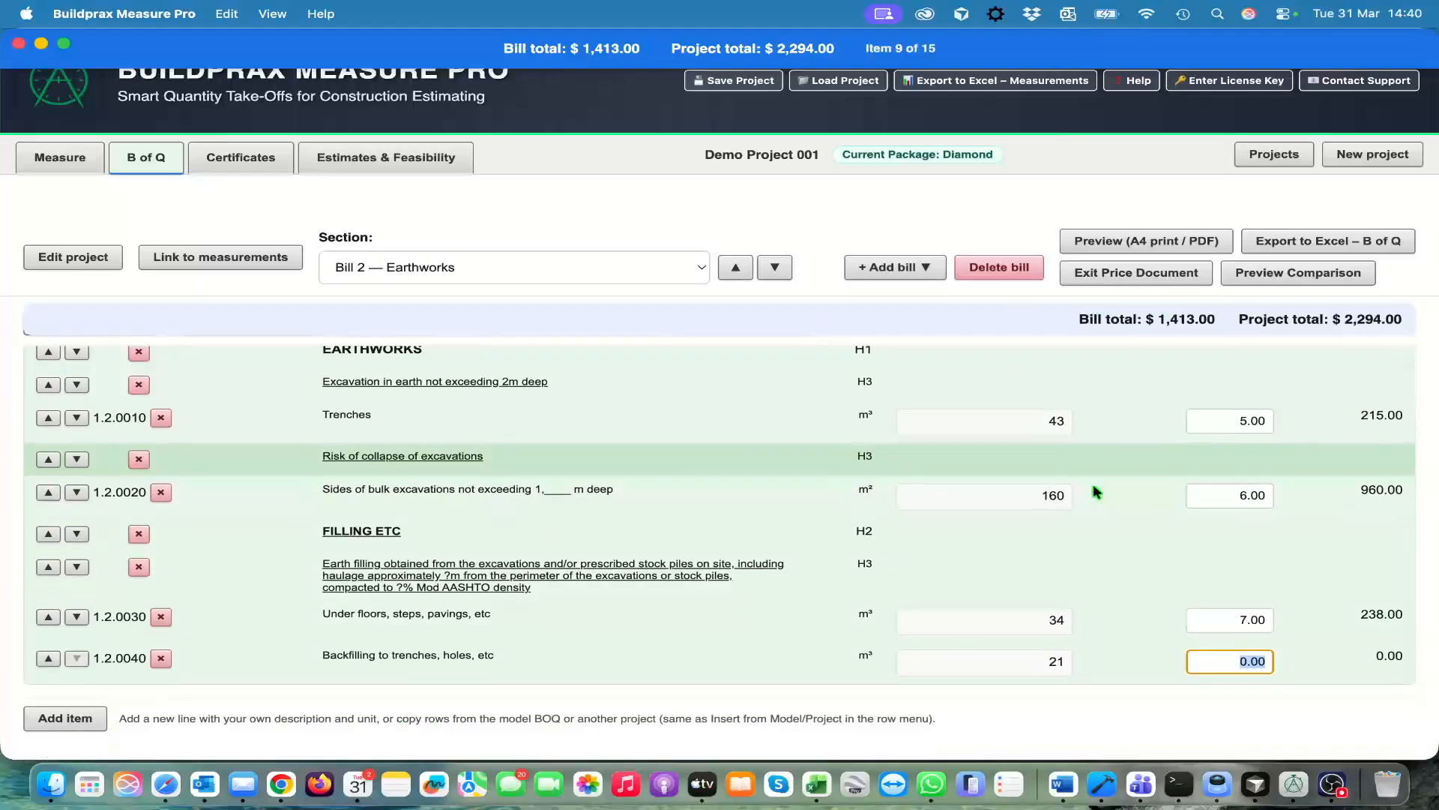
key(Return)
scroll(1093, 488, down, 1)
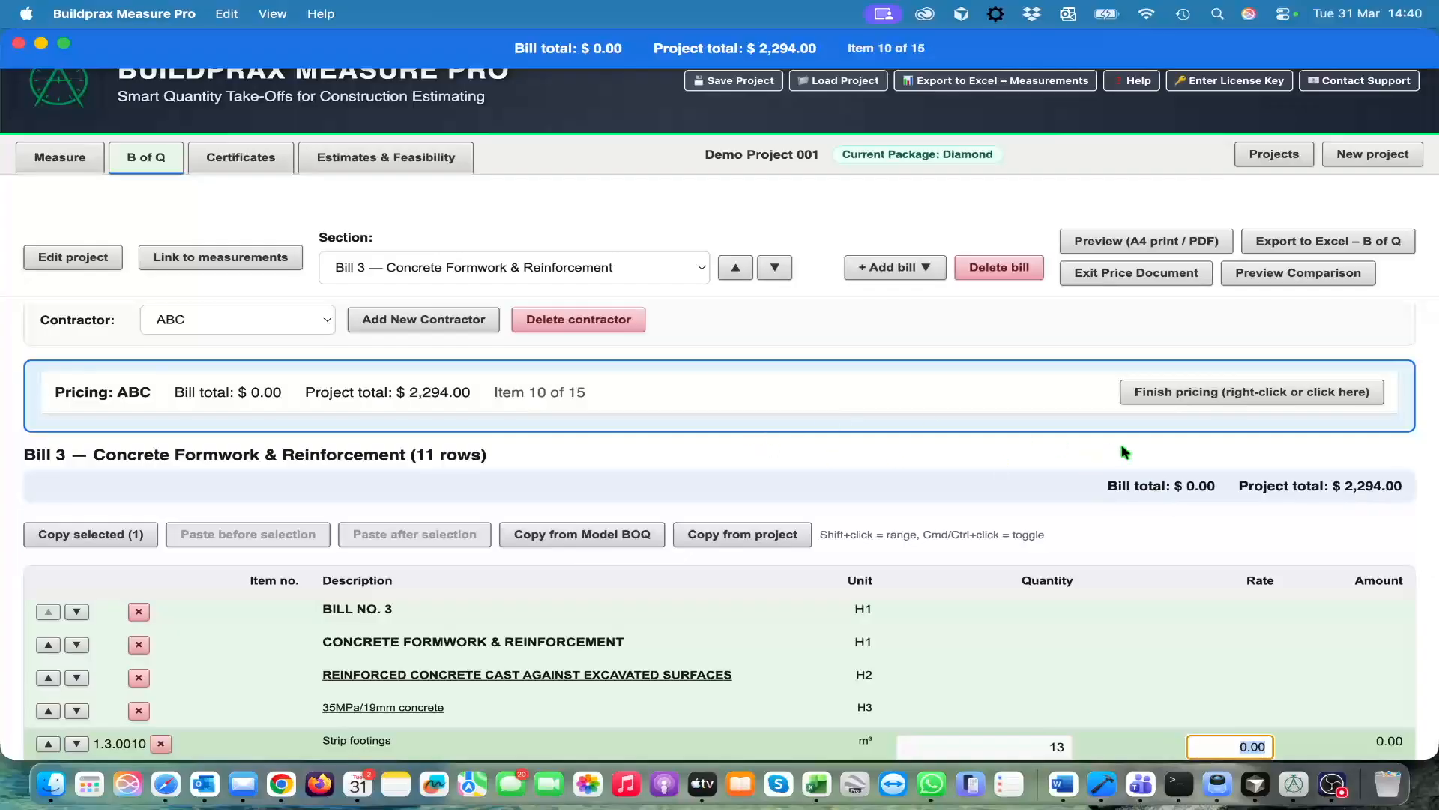
click(1200, 393)
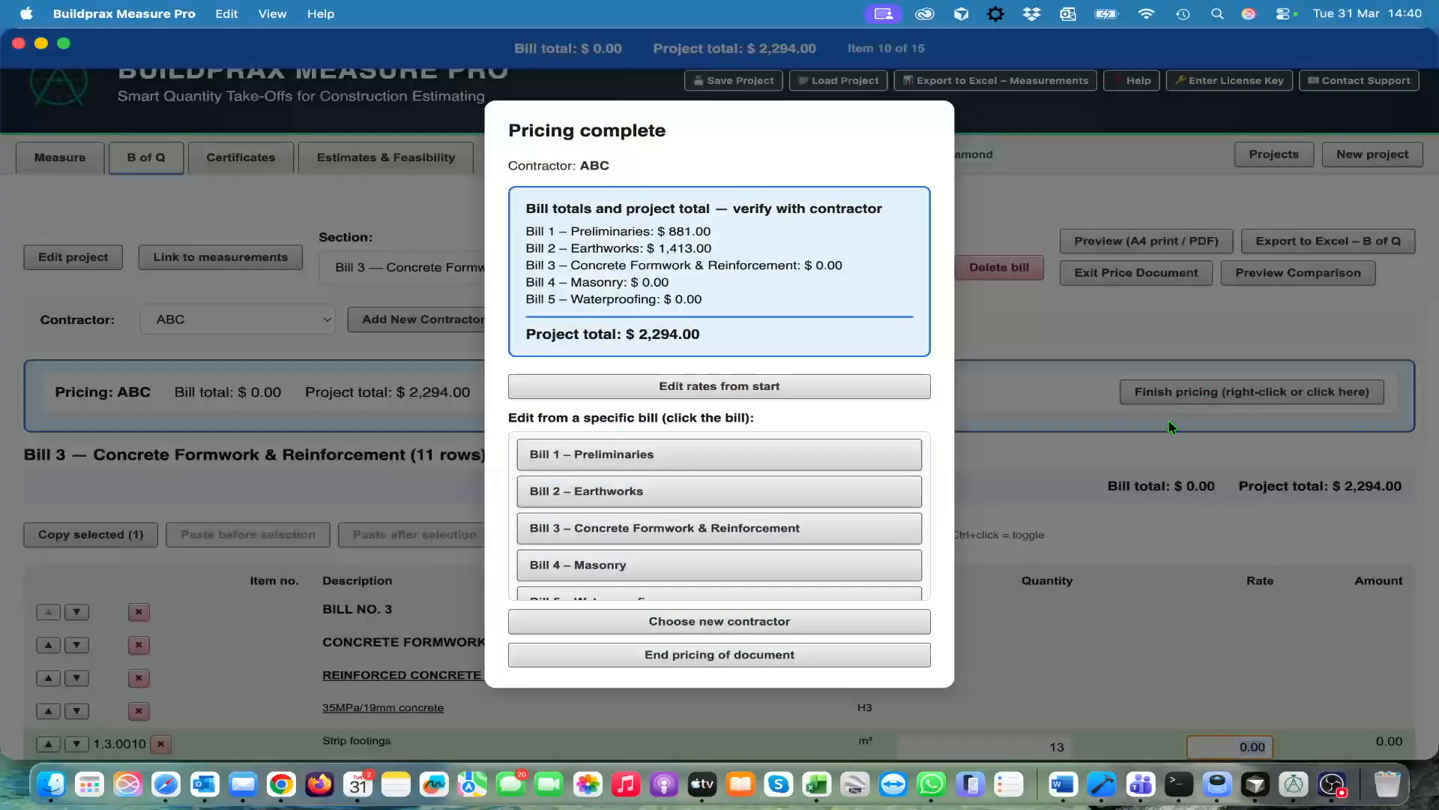
click(726, 655)
scroll(755, 521, up, 1)
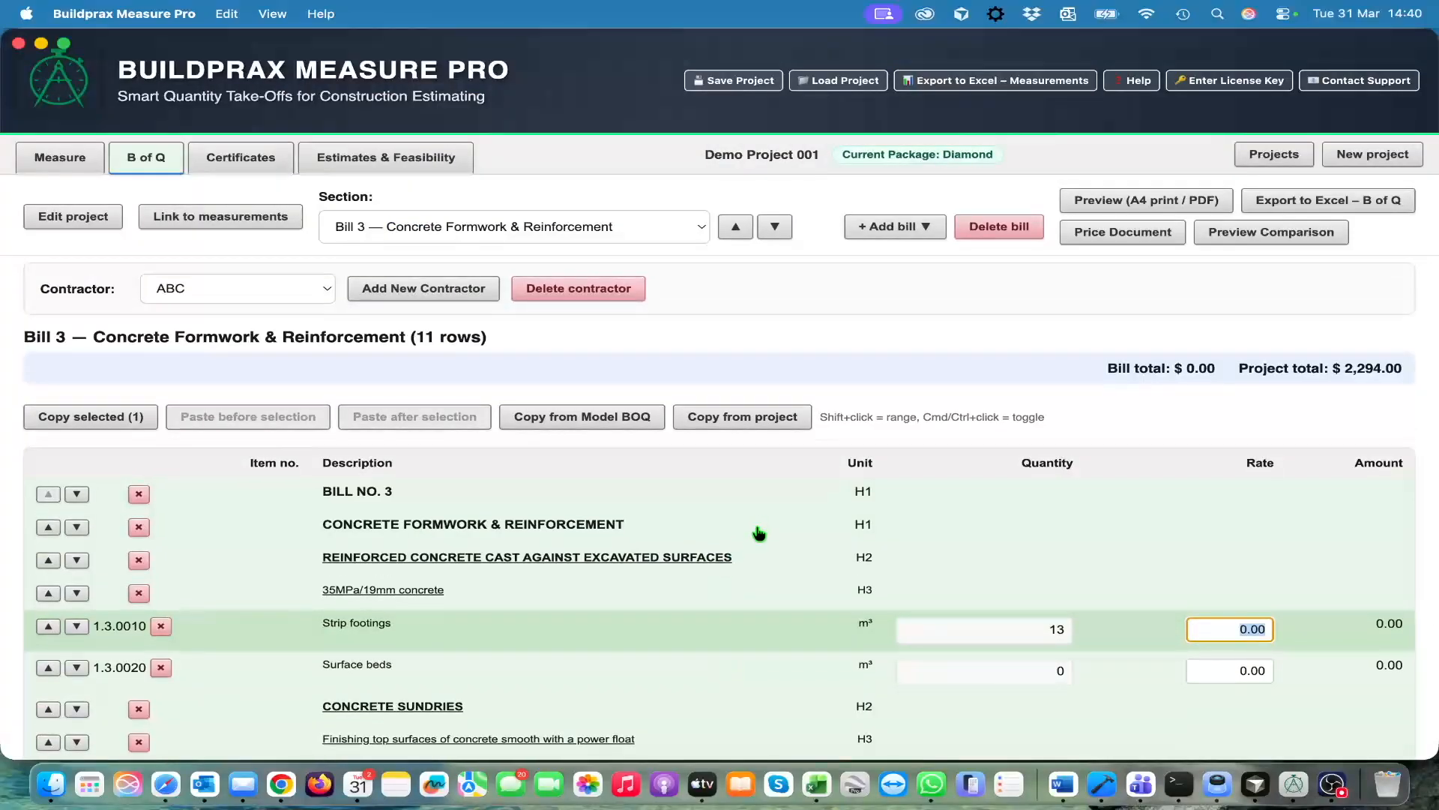
Add a new contractor named def to the project's bills
click(415, 293)
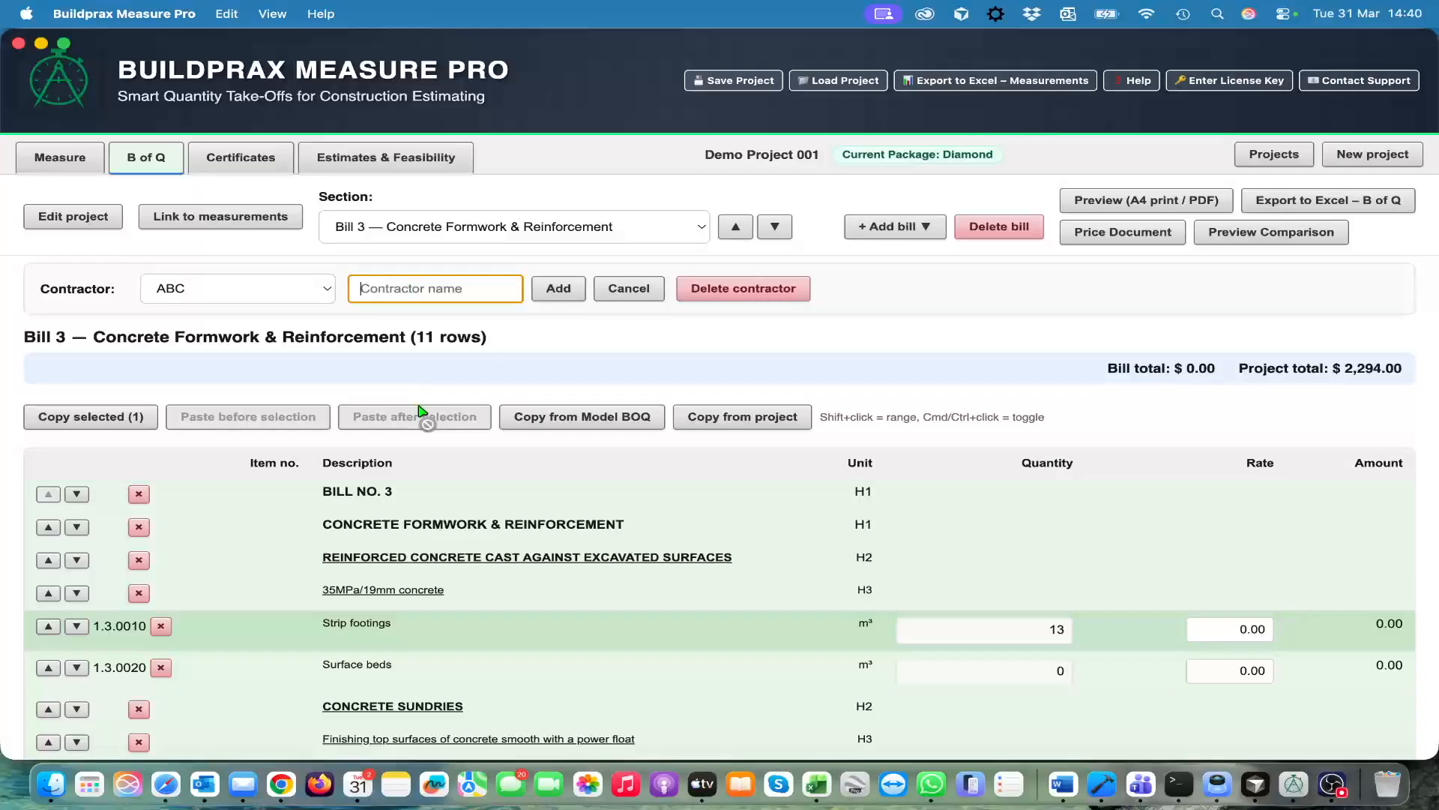
text(def)
click(561, 290)
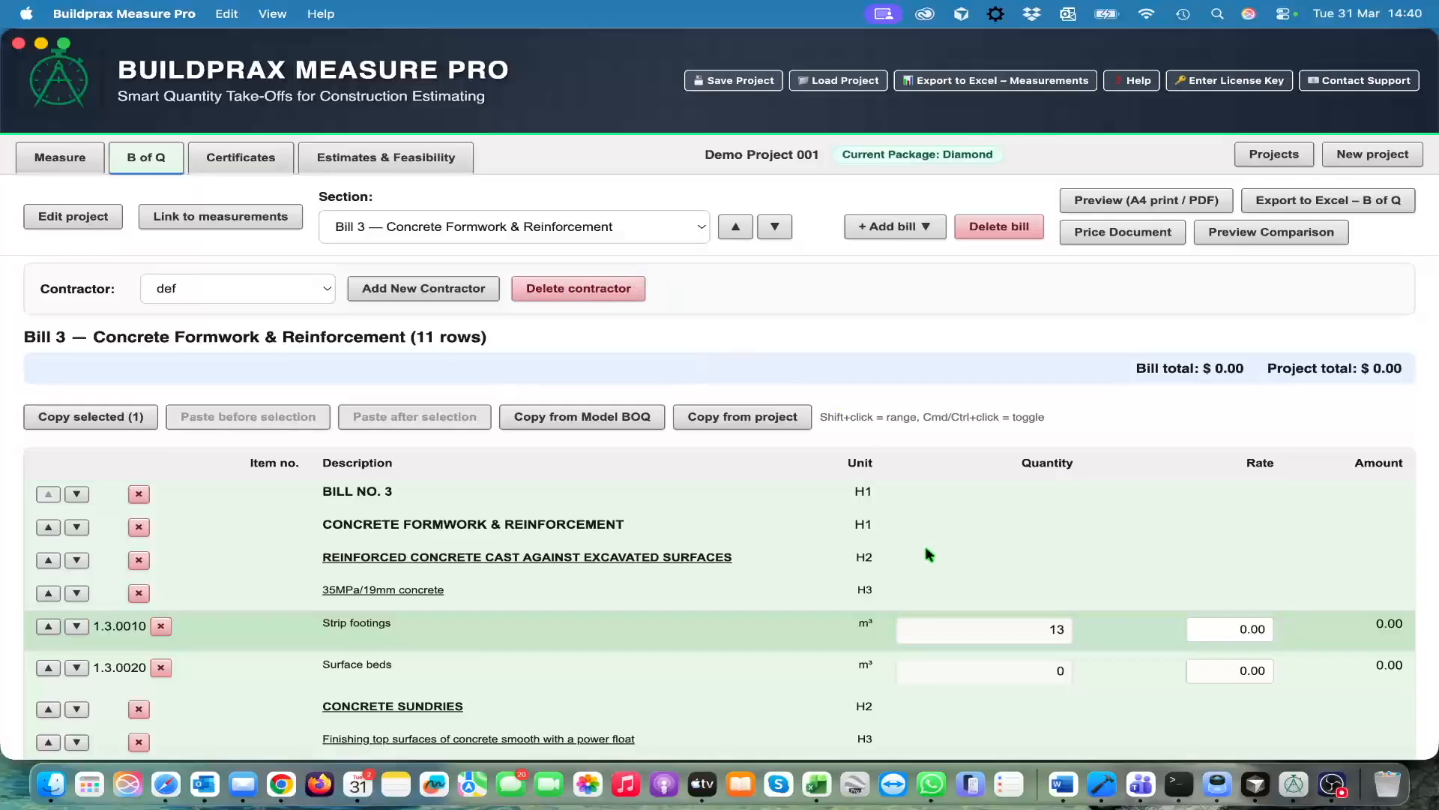
Start pricing from Bill 1 — Preliminaries for contractor def and set the two General requirements rates to 50 and 54
click(703, 229)
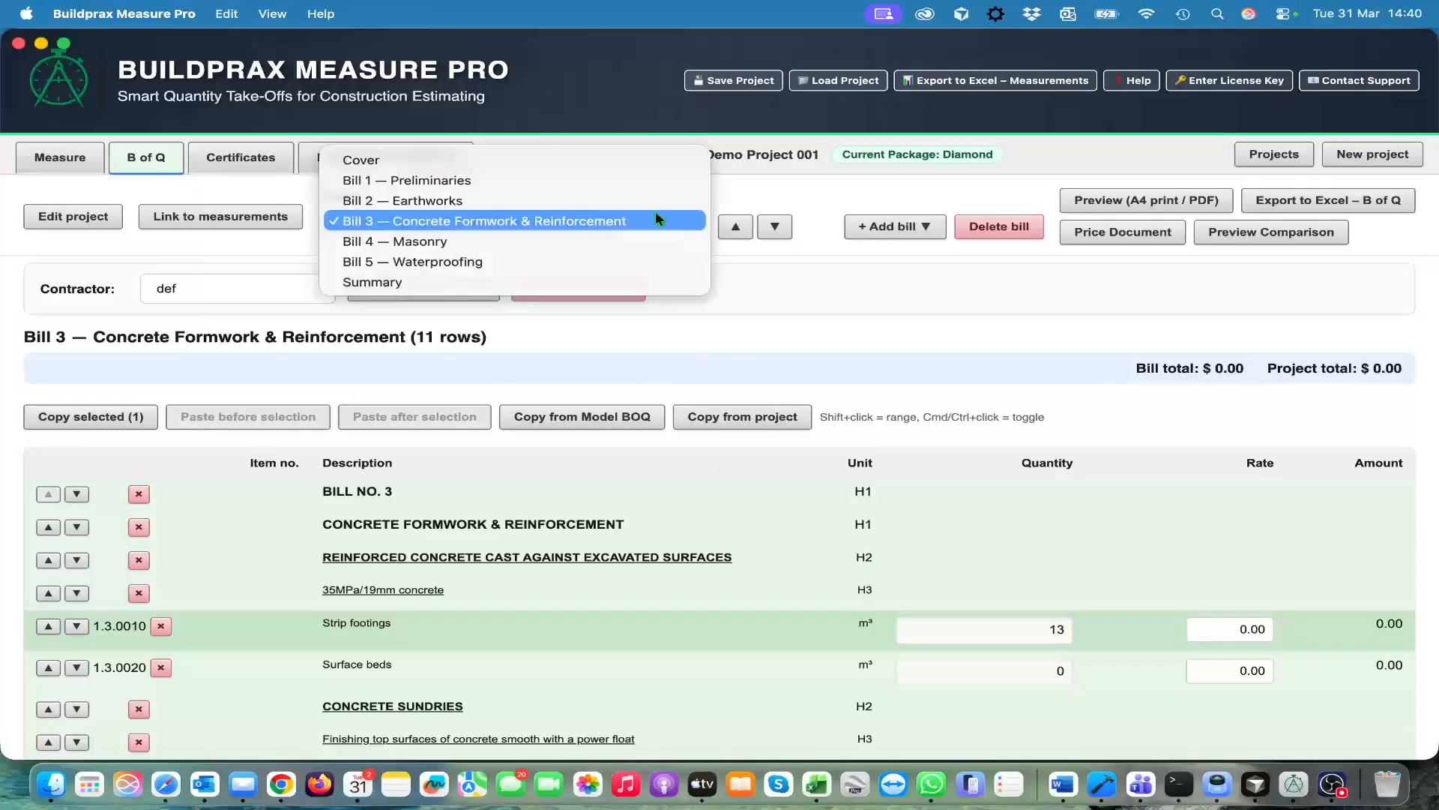
click(658, 180)
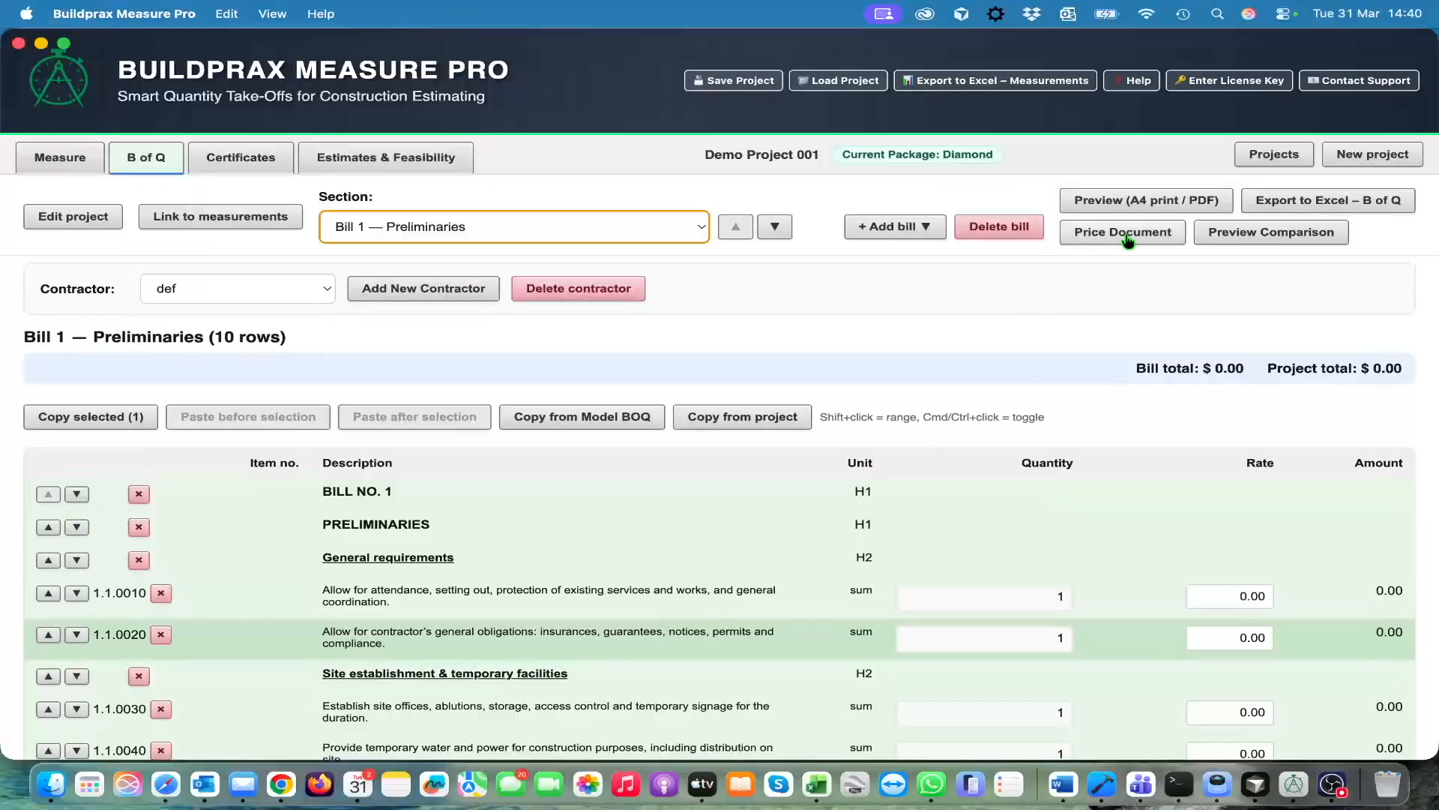
click(1124, 234)
click(646, 352)
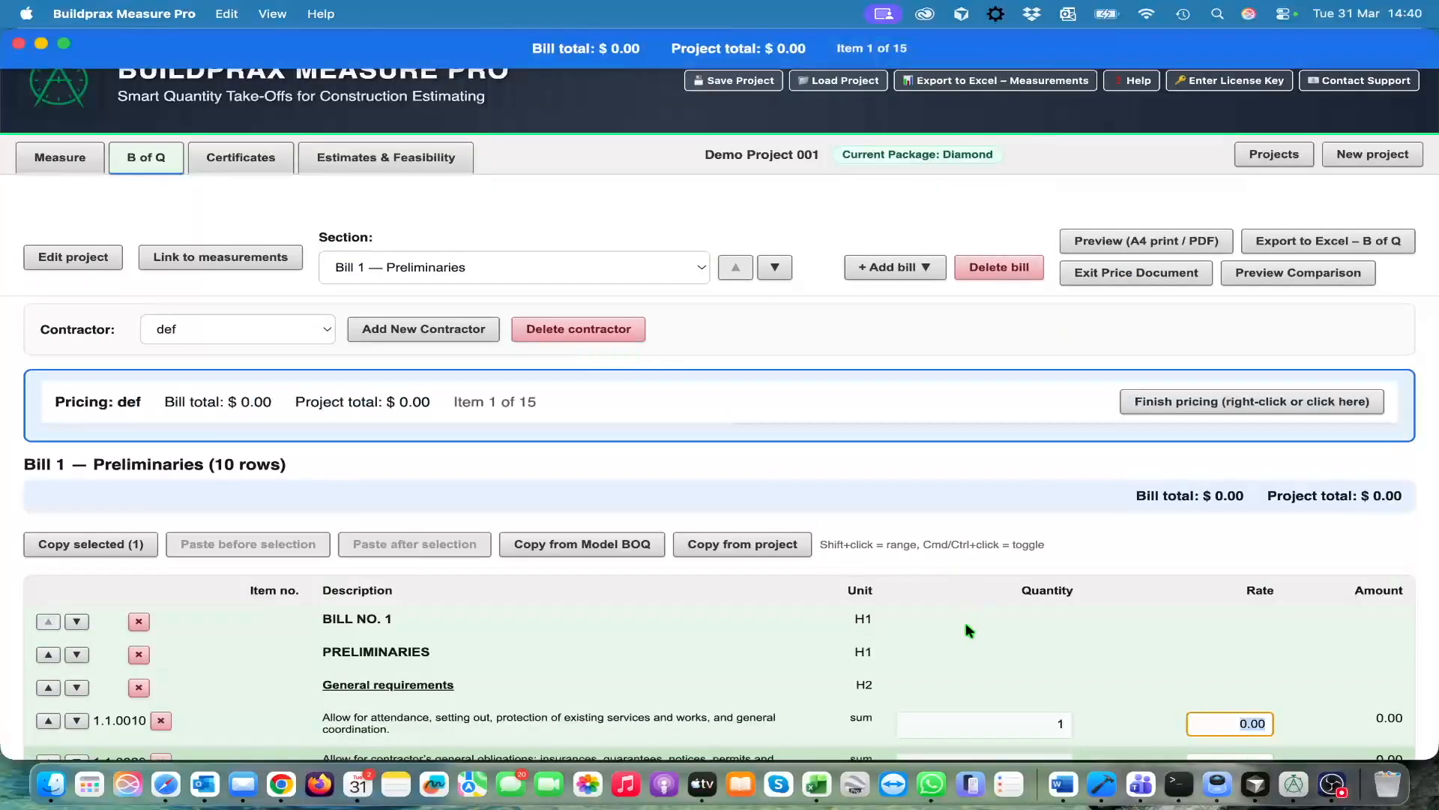
text(50)
key(Return)
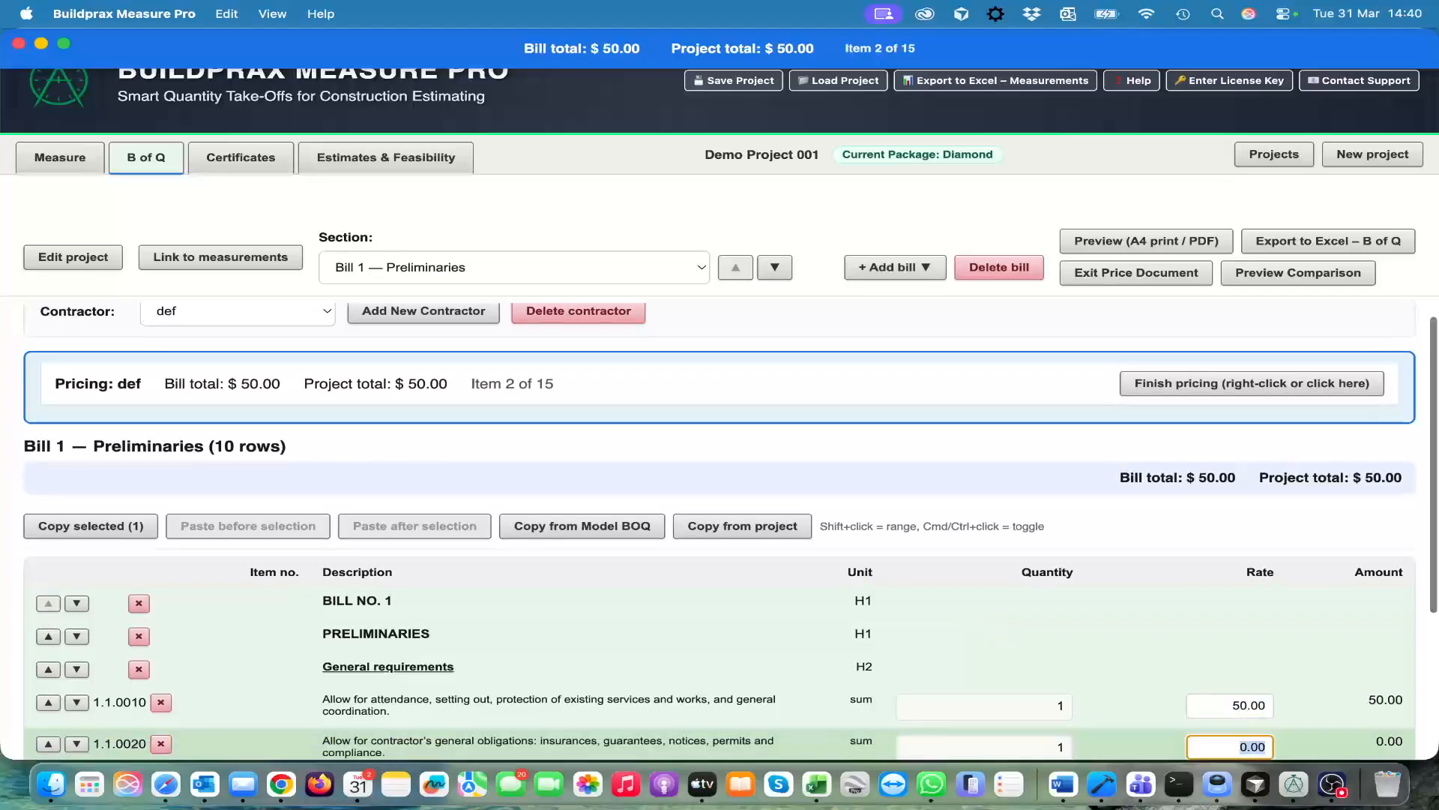
text(54)
key(Return)
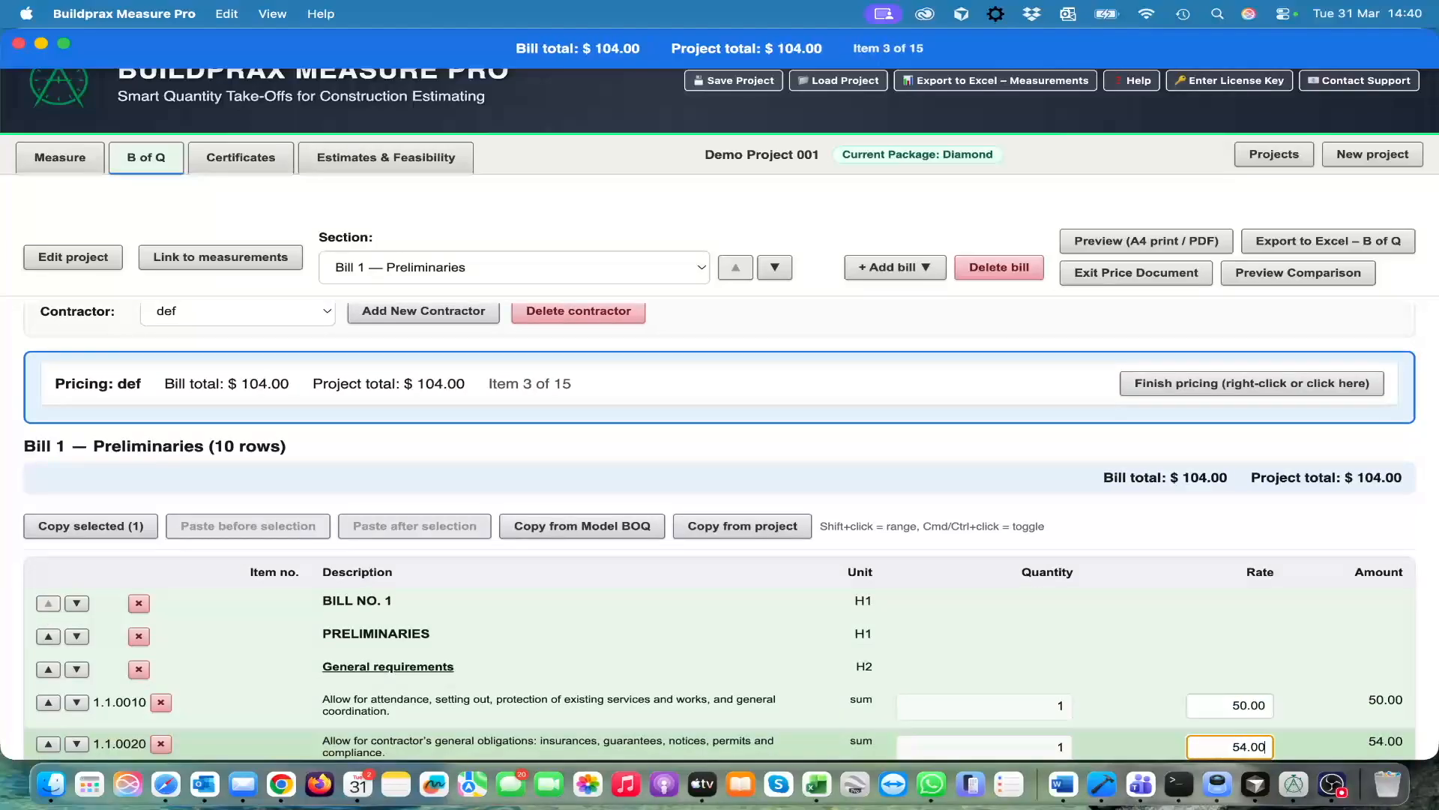
Set def's rates for the remaining Preliminaries items to 30 for site offices, 55 for water and power, and 66 for lighting
text(30)
key(Return)
text(55)
key(Return)
text(66)
key(Return)
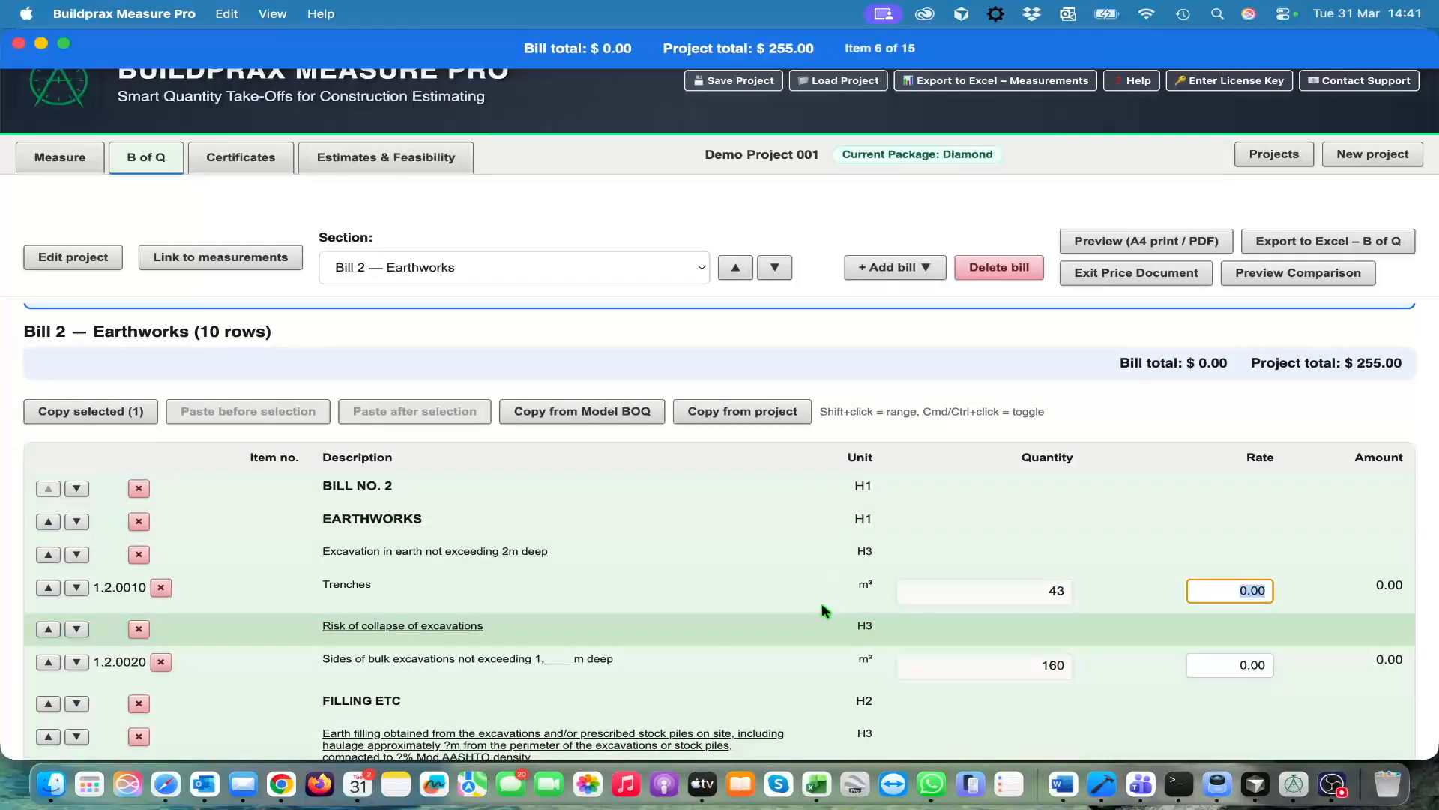
Set def's Earthworks rates to 5 for trenches and 6 for sides of bulk excavations
text(5)
key(Return)
text(6)
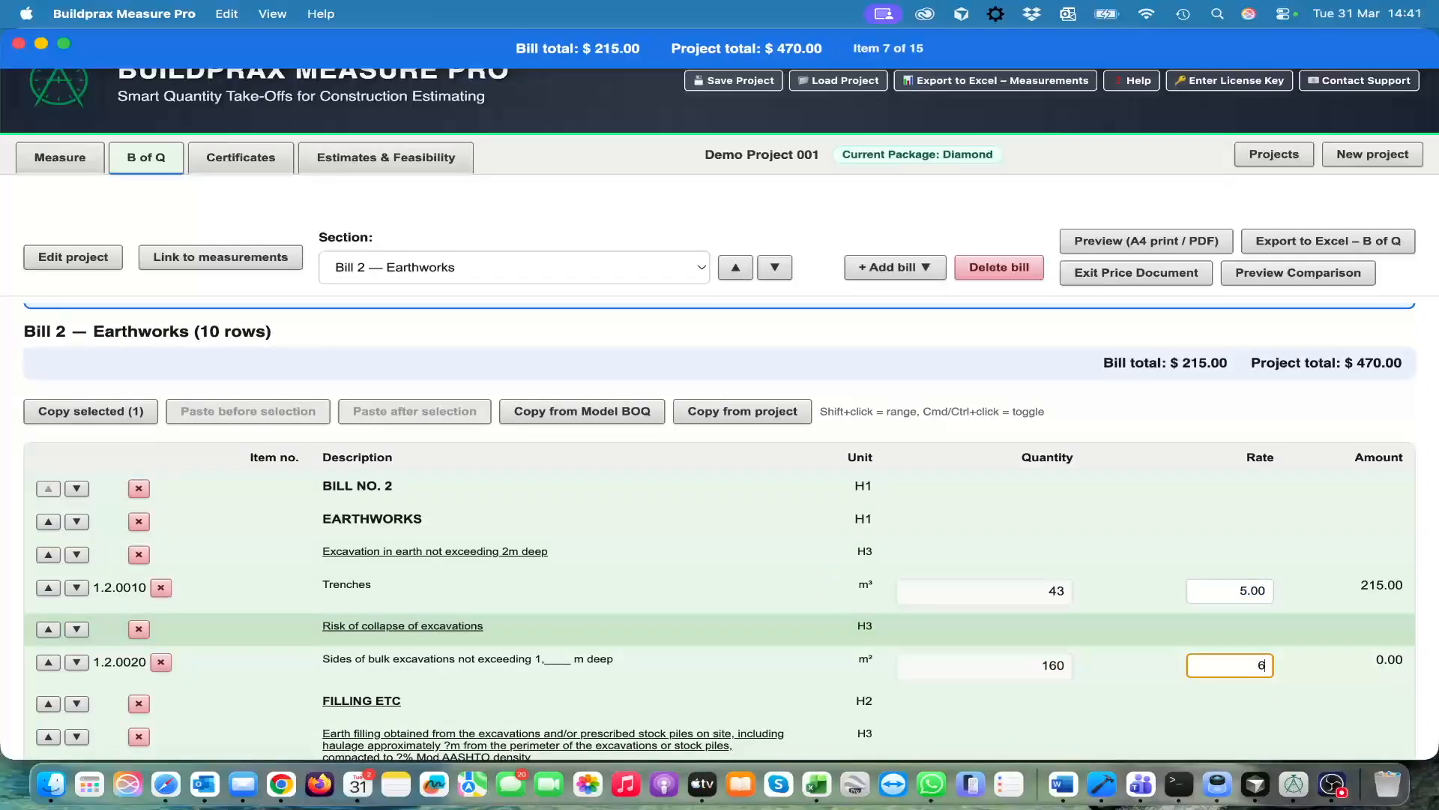
key(Return)
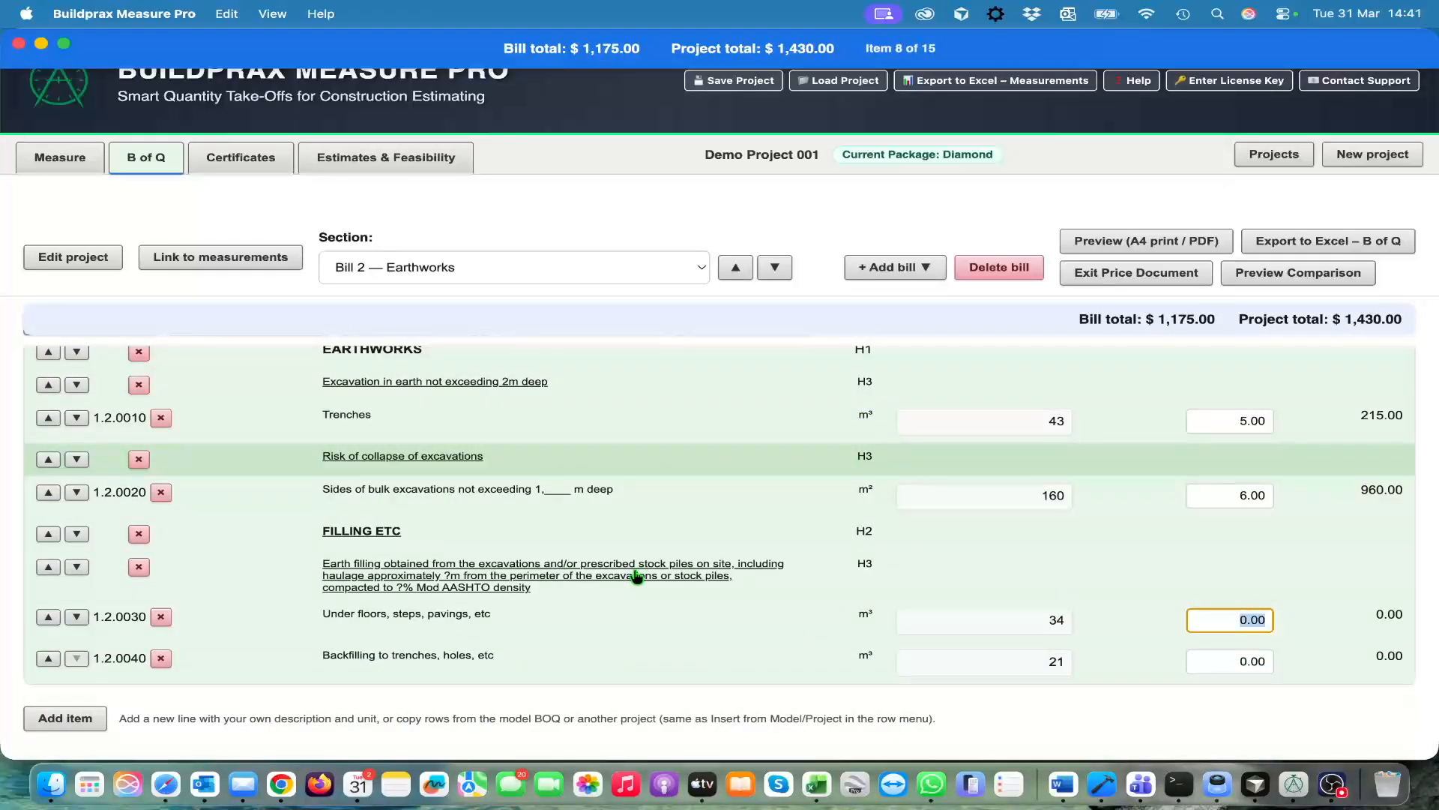
Finish contractor def's pricing and end the pricing of the document
scroll(632, 570, up, 3)
scroll(632, 577, up, 1)
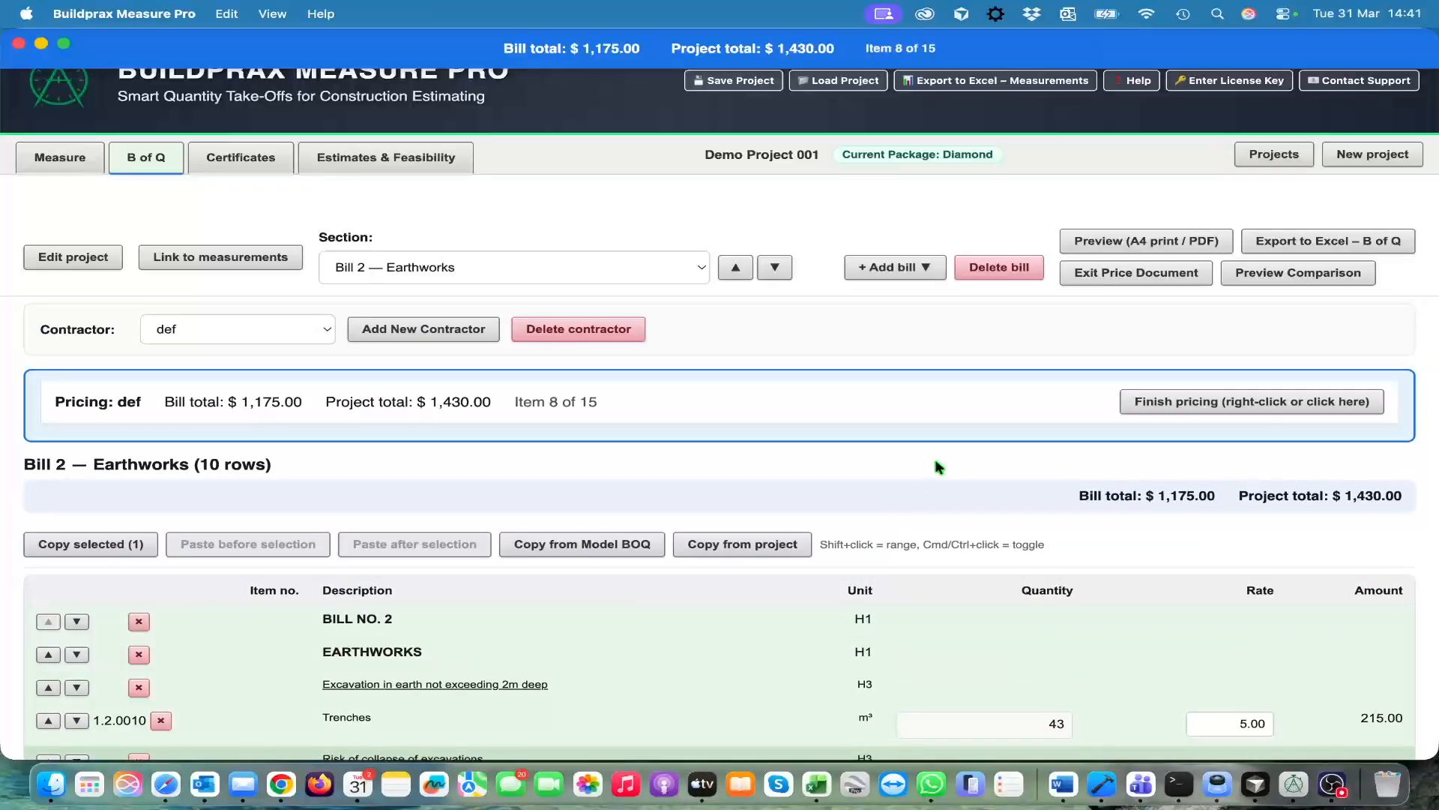
click(1207, 402)
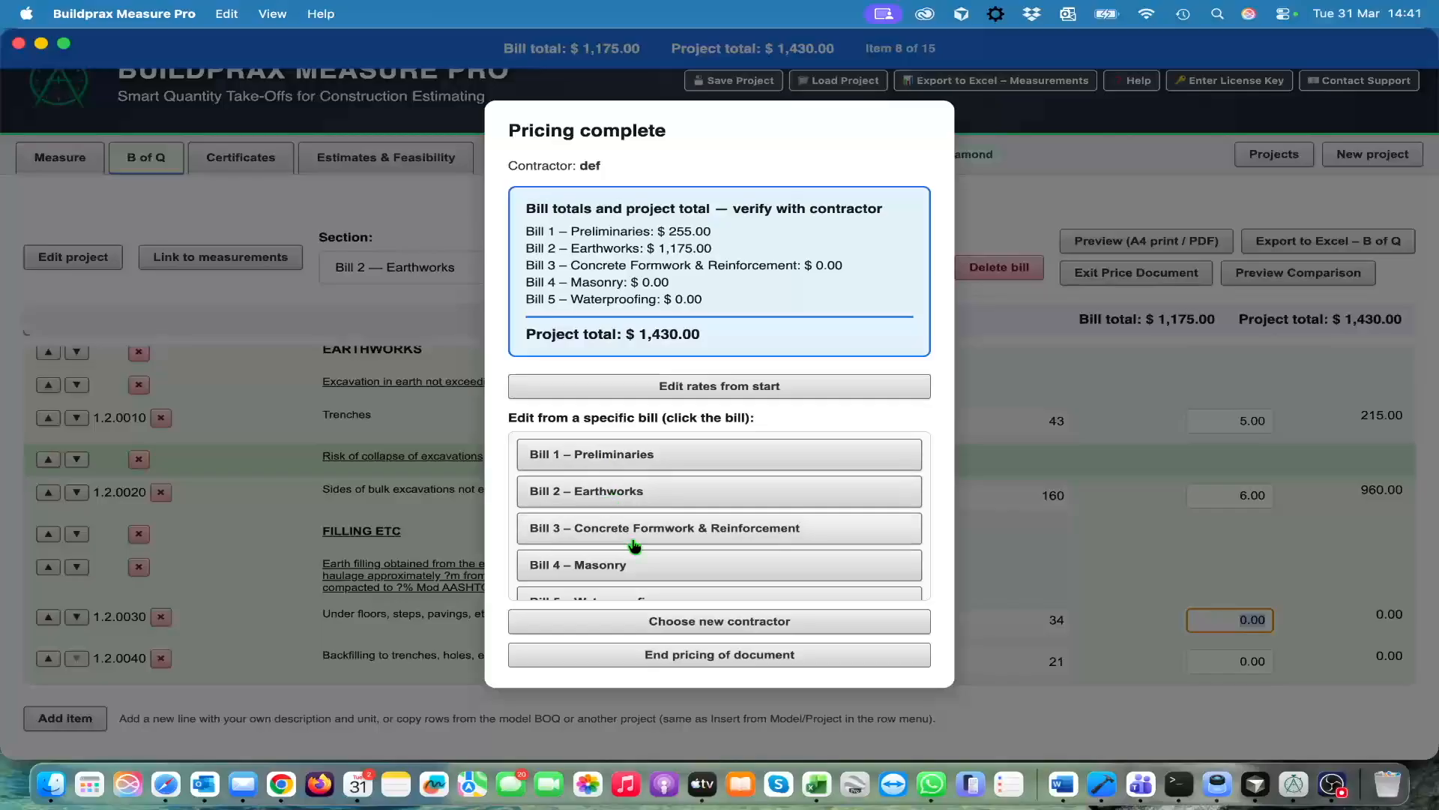
click(734, 657)
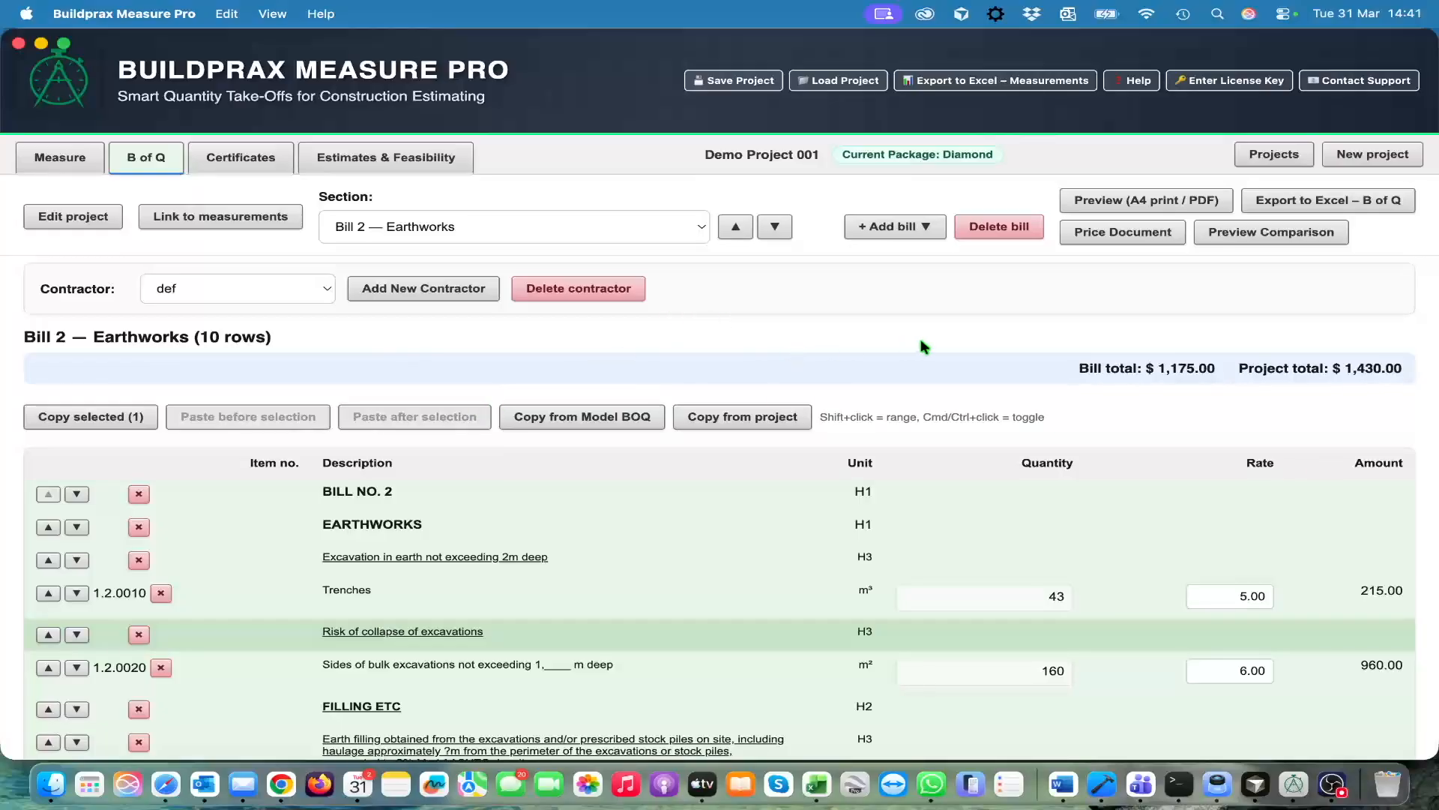
View the tender comparison of Estimate/Budget, def and ABC, and return to the Earthworks bill
click(1269, 233)
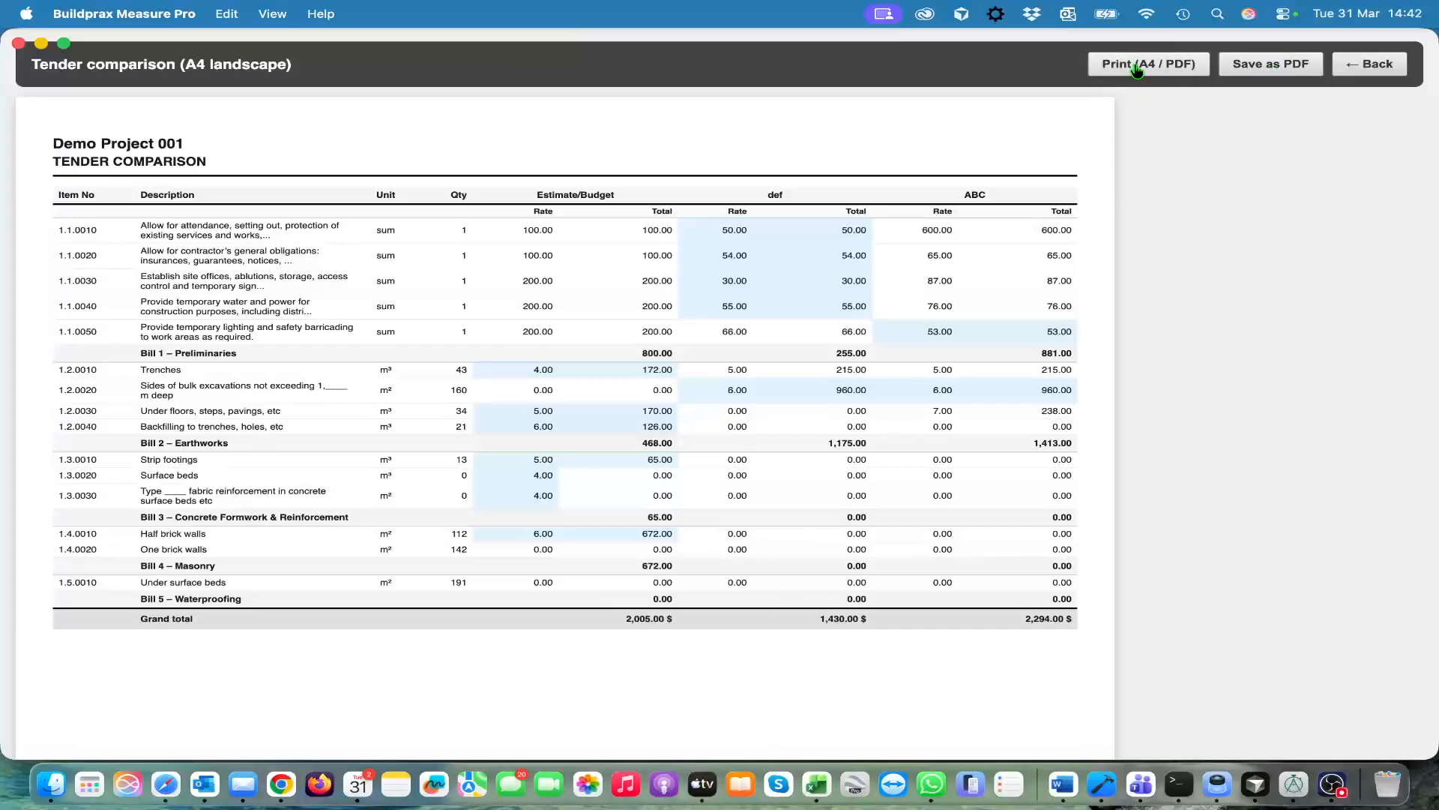
click(1369, 66)
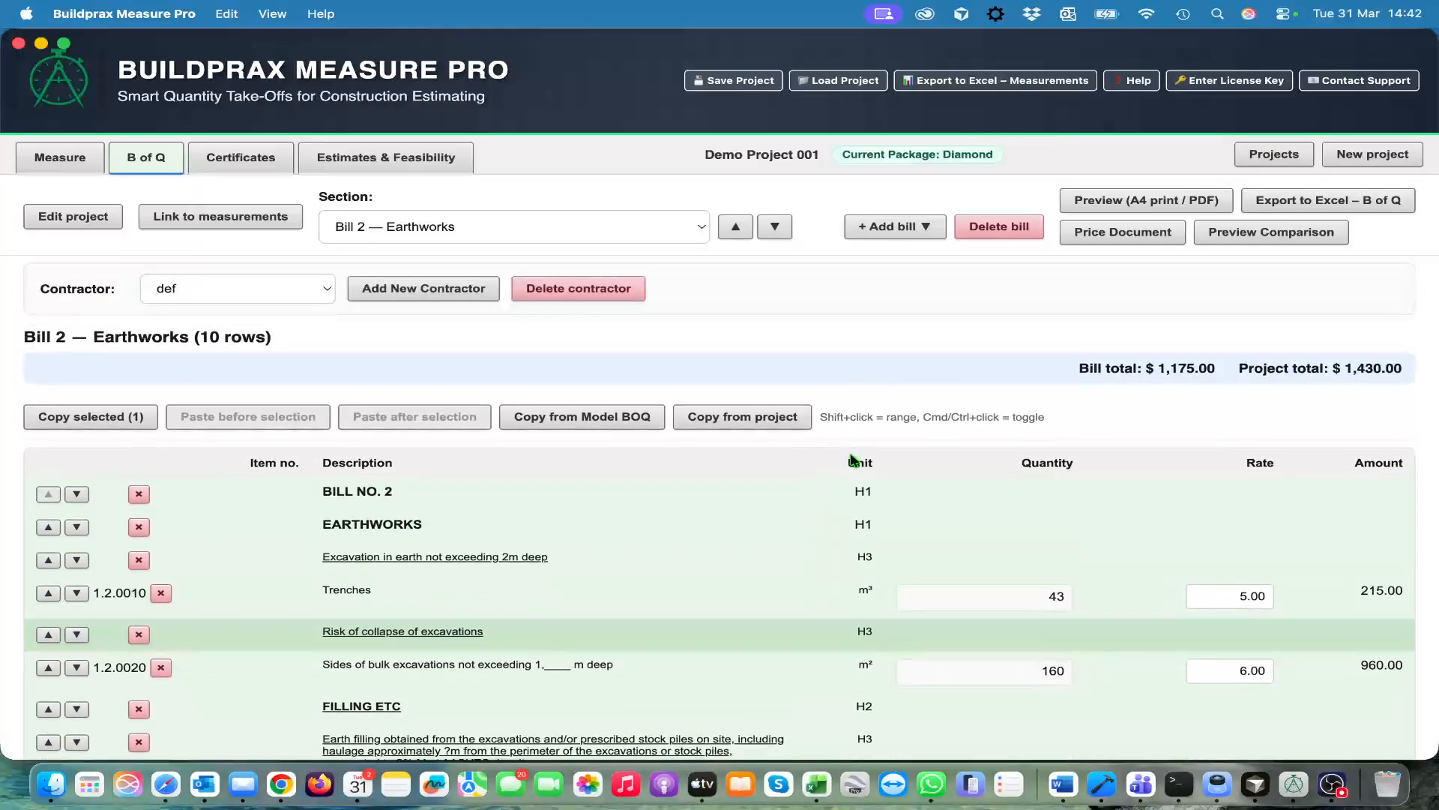
scroll(816, 517, down, 2)
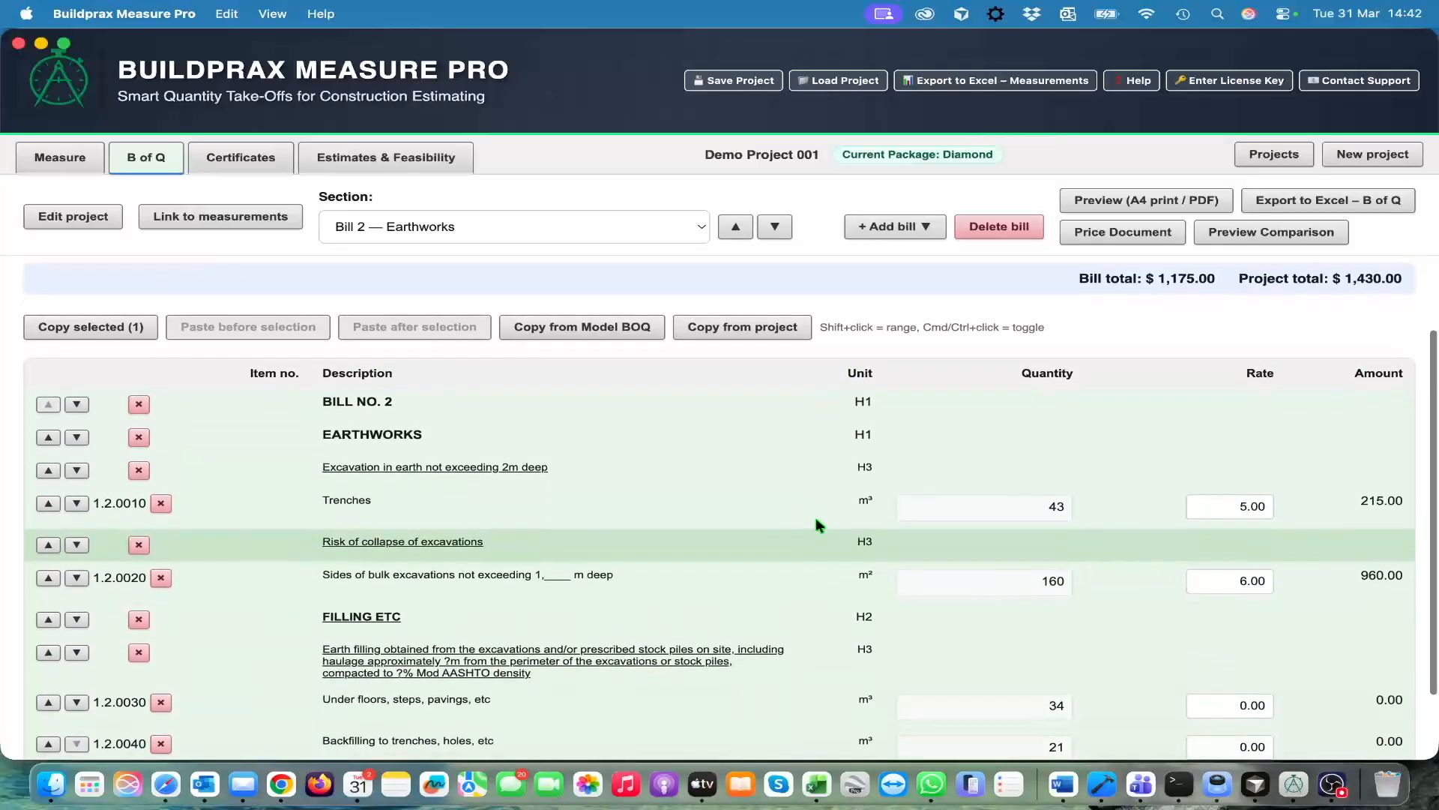
scroll(816, 517, down, 2)
scroll(815, 518, up, 4)
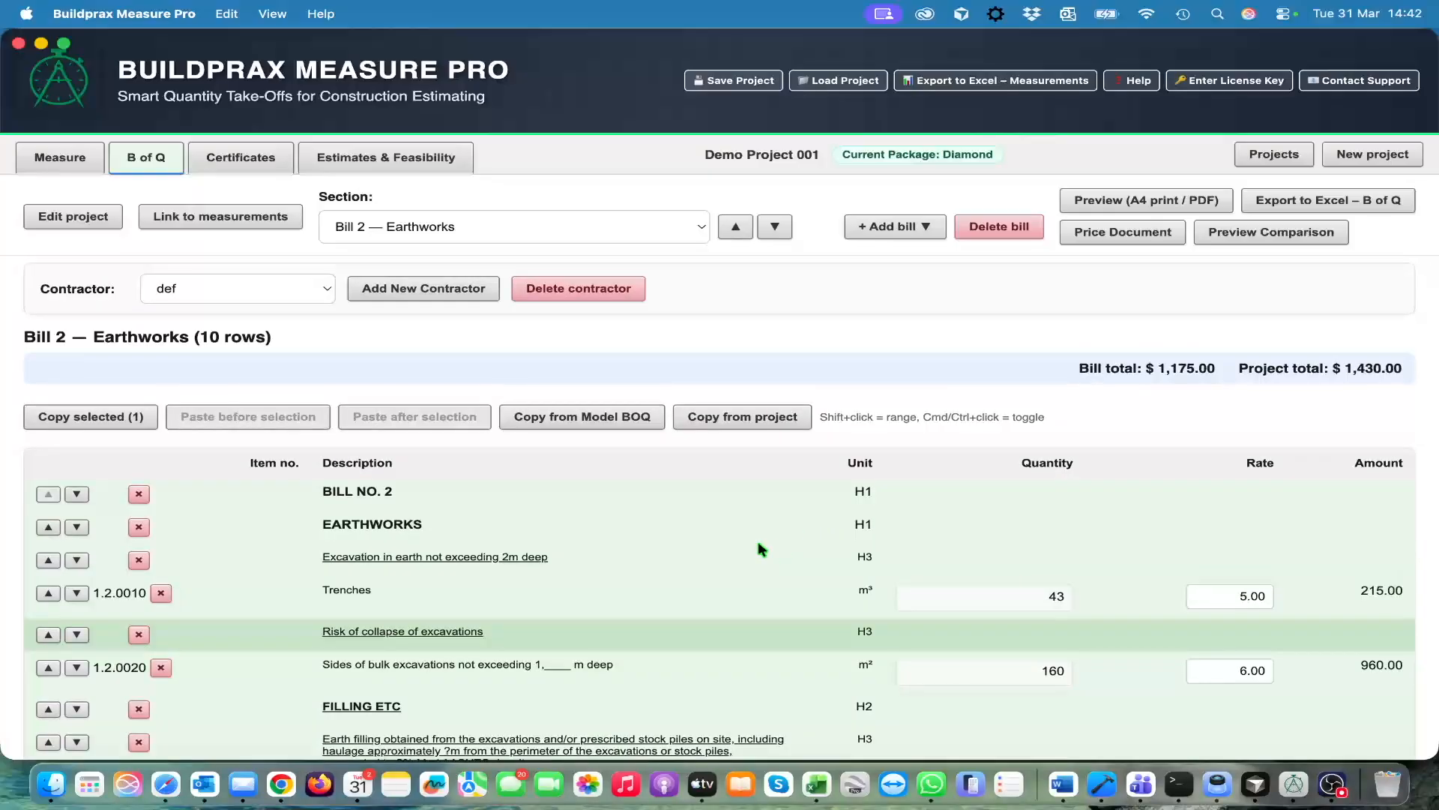
View the copy, delete, edit and insert options of the Earthworks rows and the editable Excavation heading without changing them
right_click(386, 592)
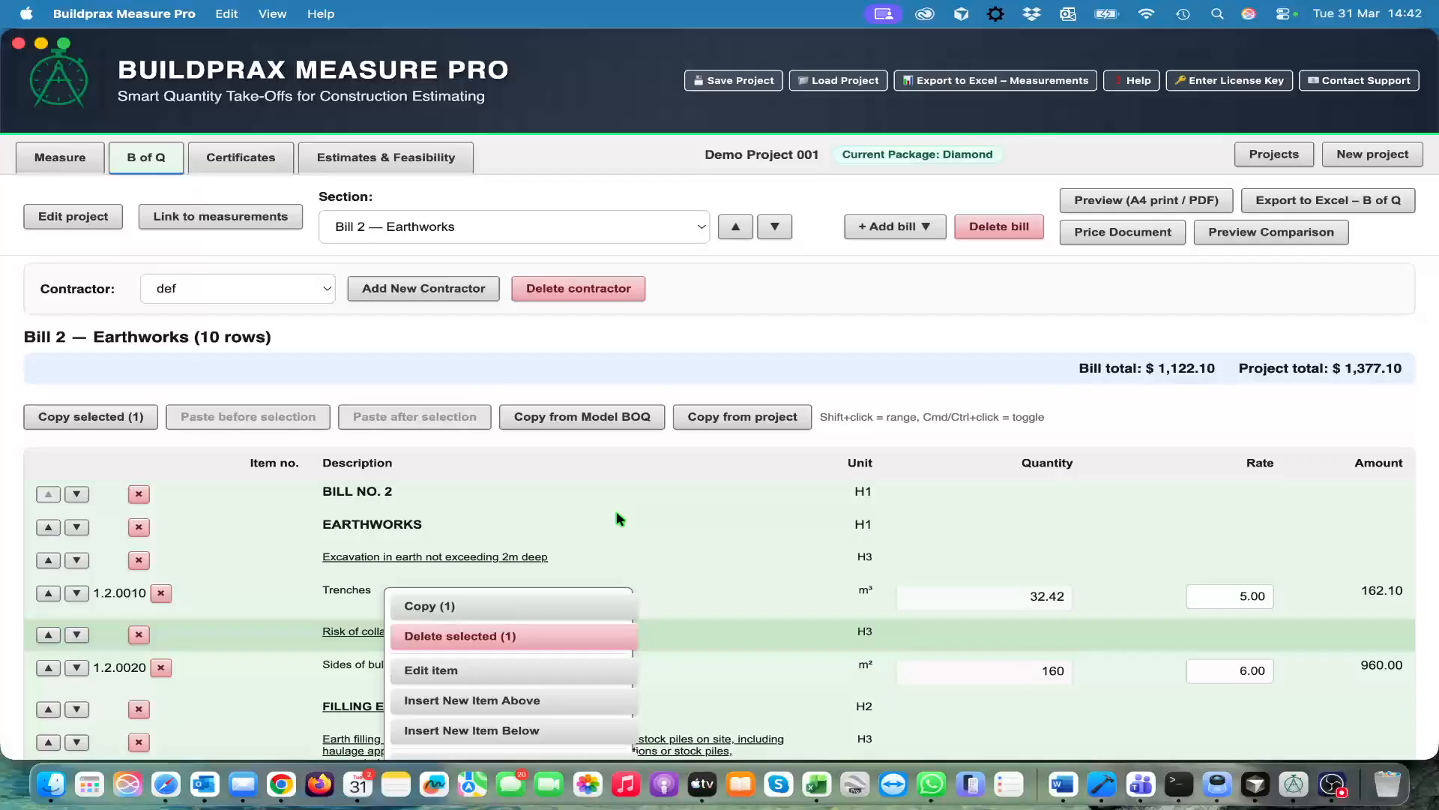
scroll(616, 517, down, 3)
click(612, 385)
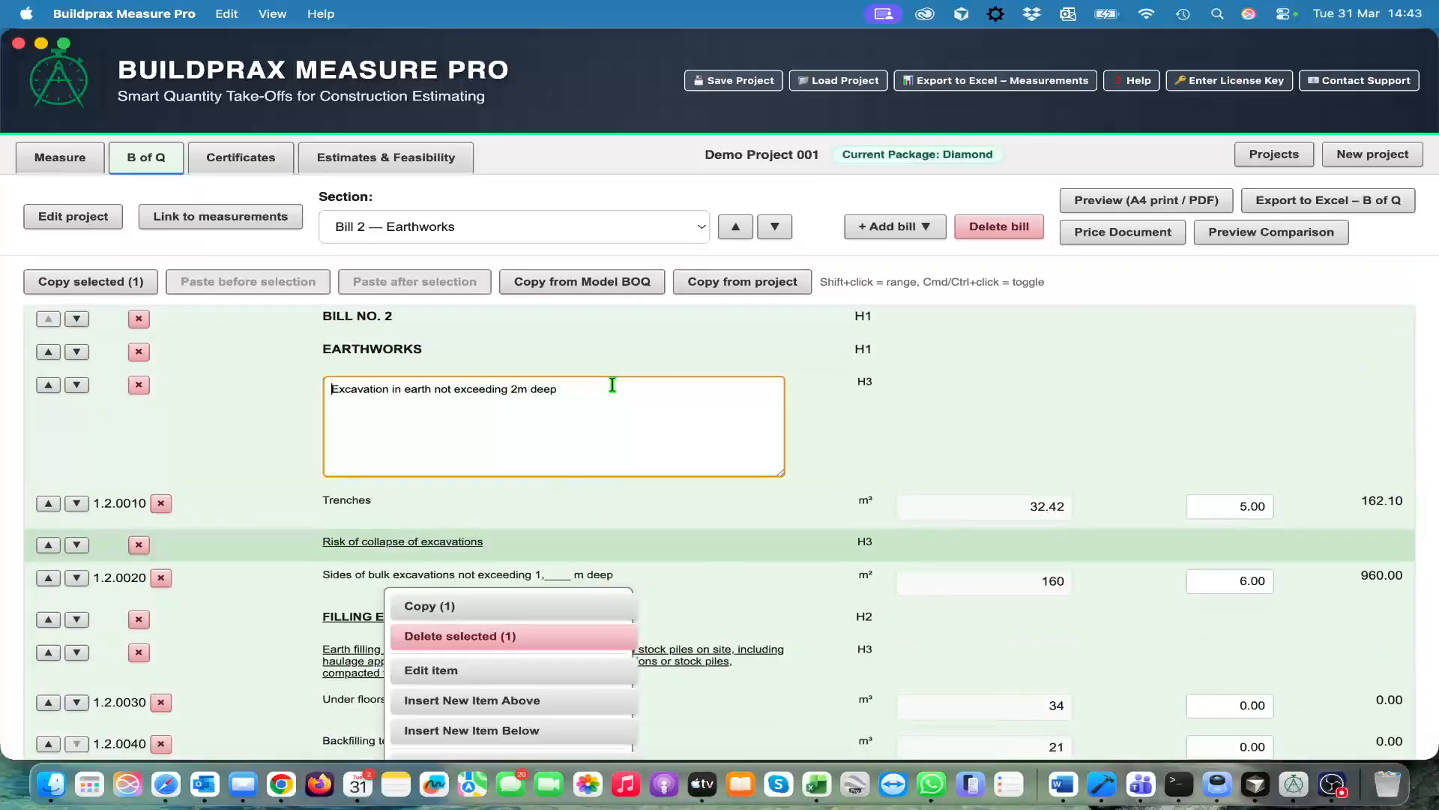
click(277, 380)
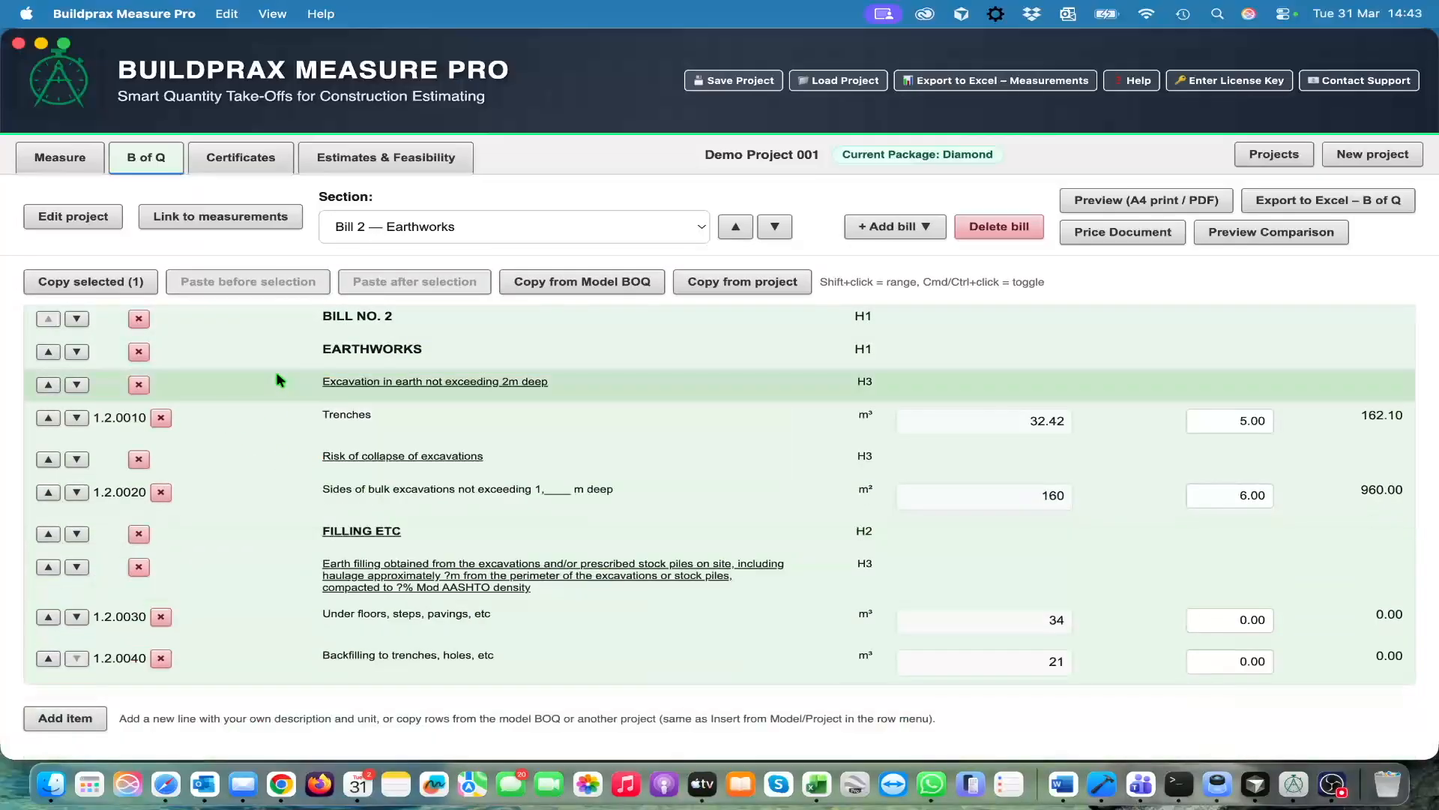
right_click(288, 357)
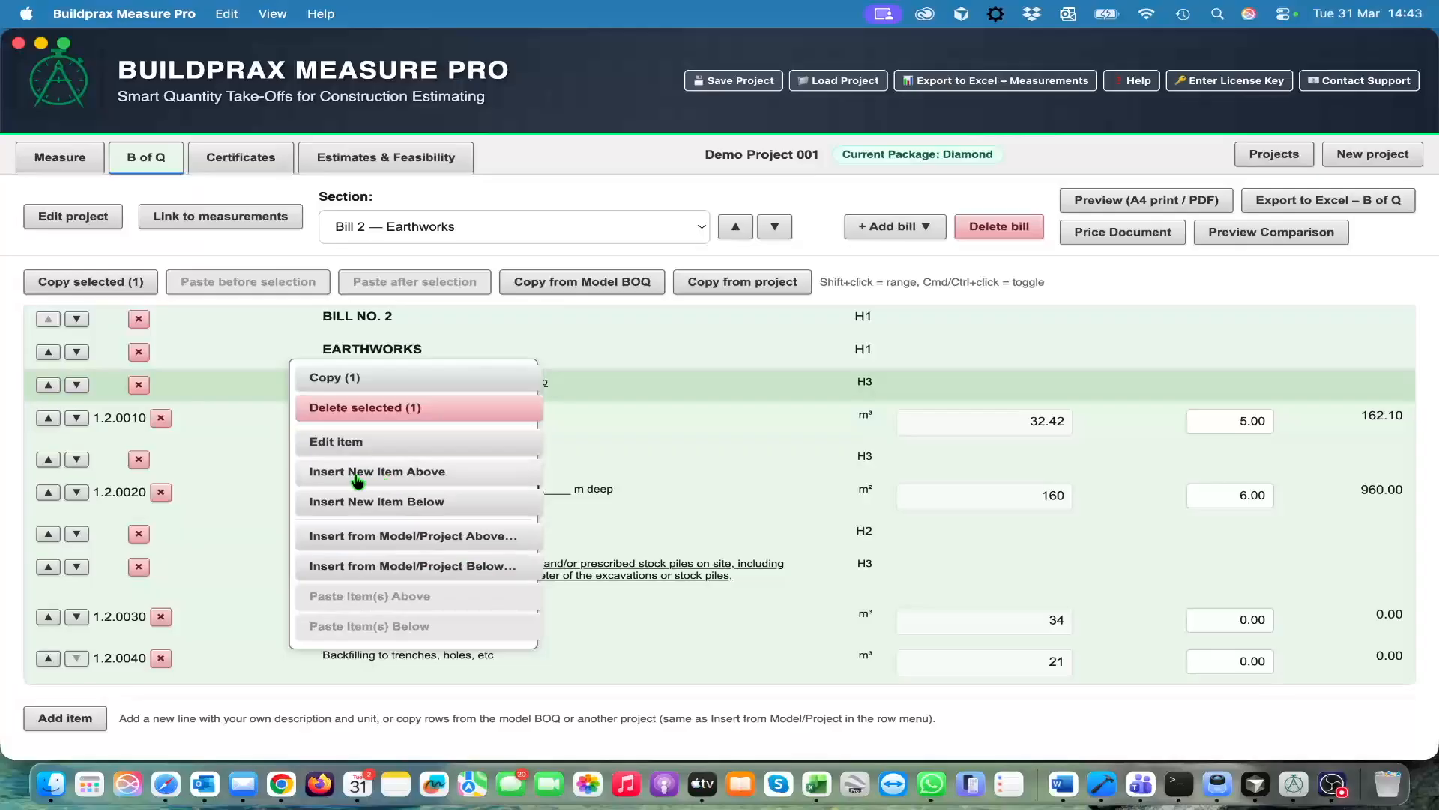
click(264, 338)
scroll(300, 433, up, 3)
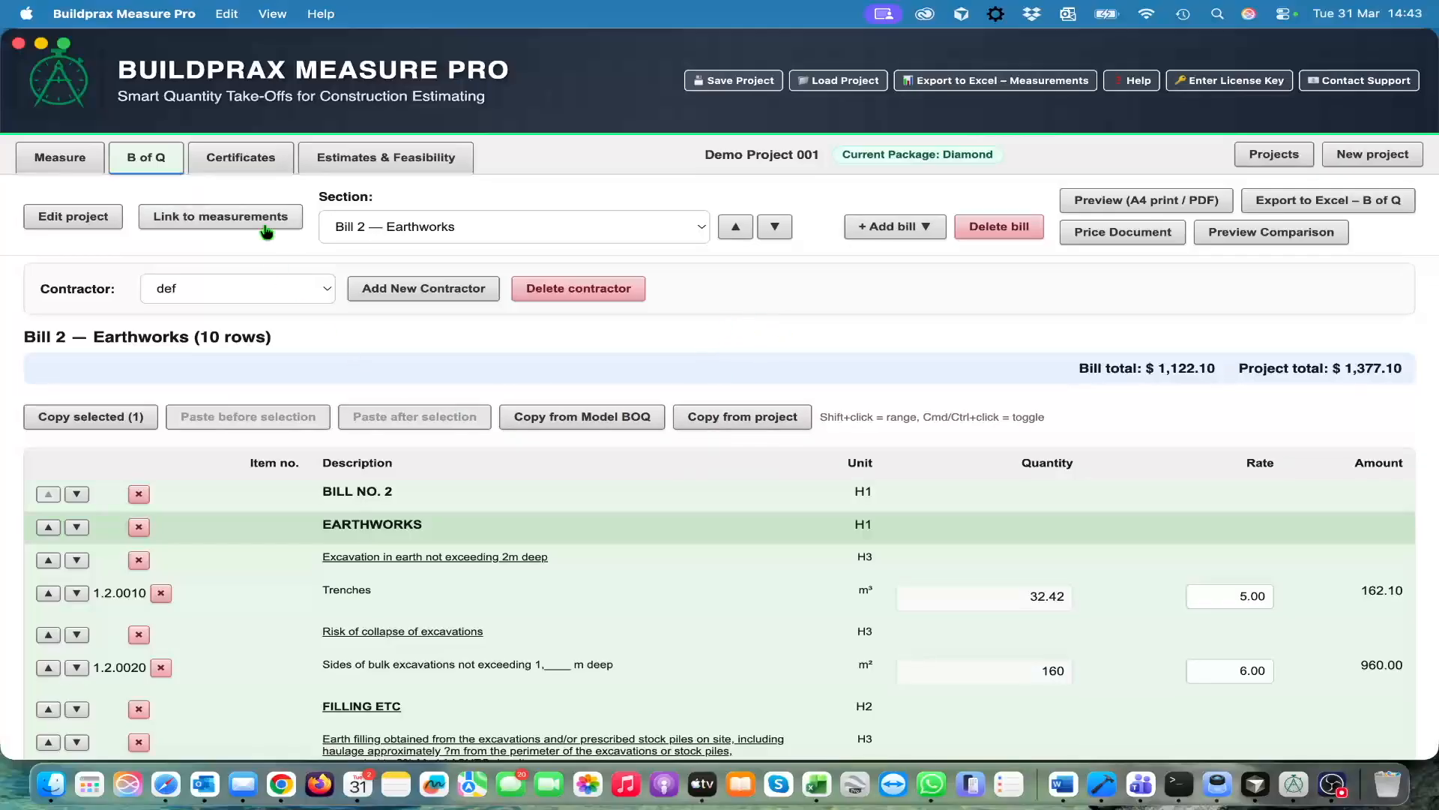
Begin an interim payment certificate for Estimate/Budget with an advance payment of 20 percent
click(250, 161)
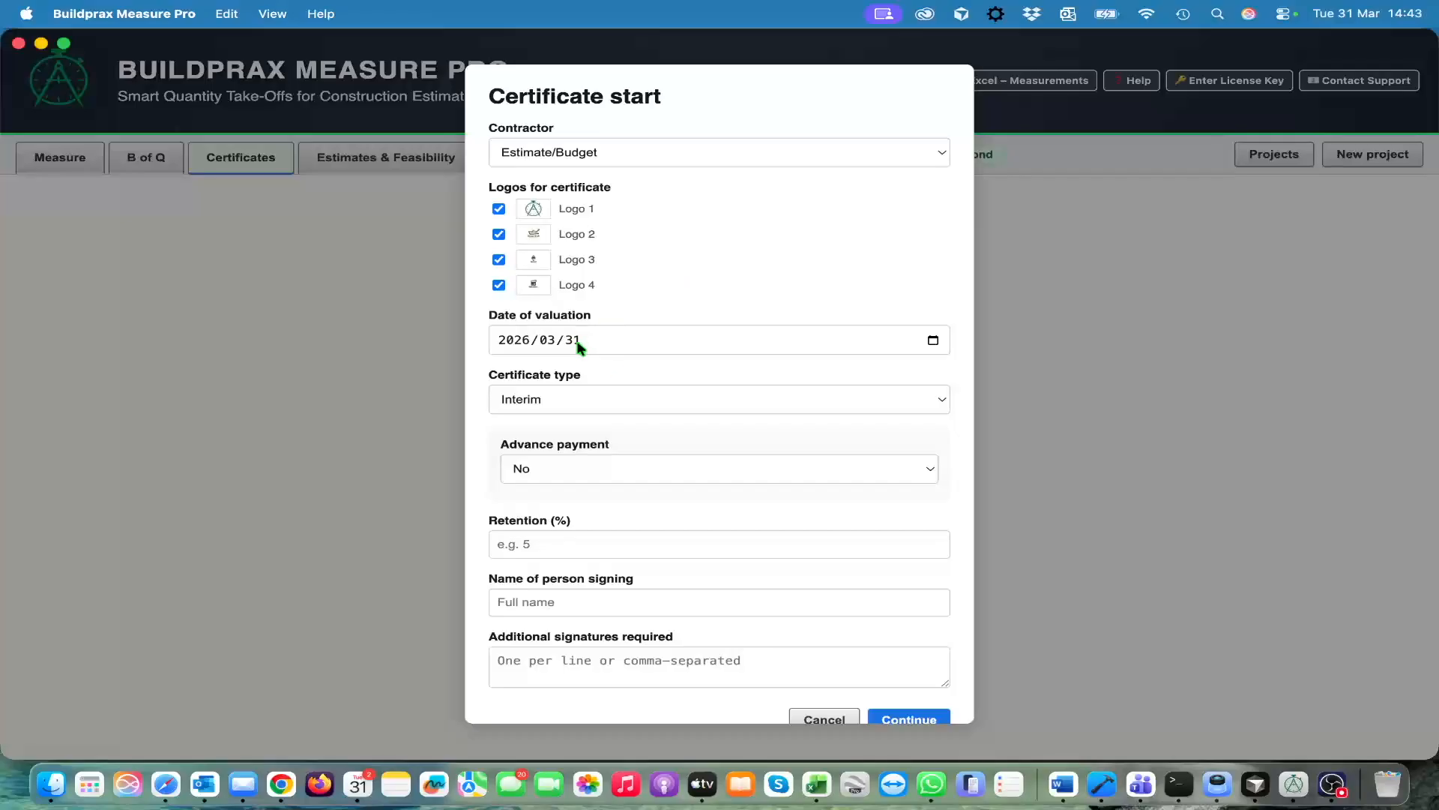
click(537, 402)
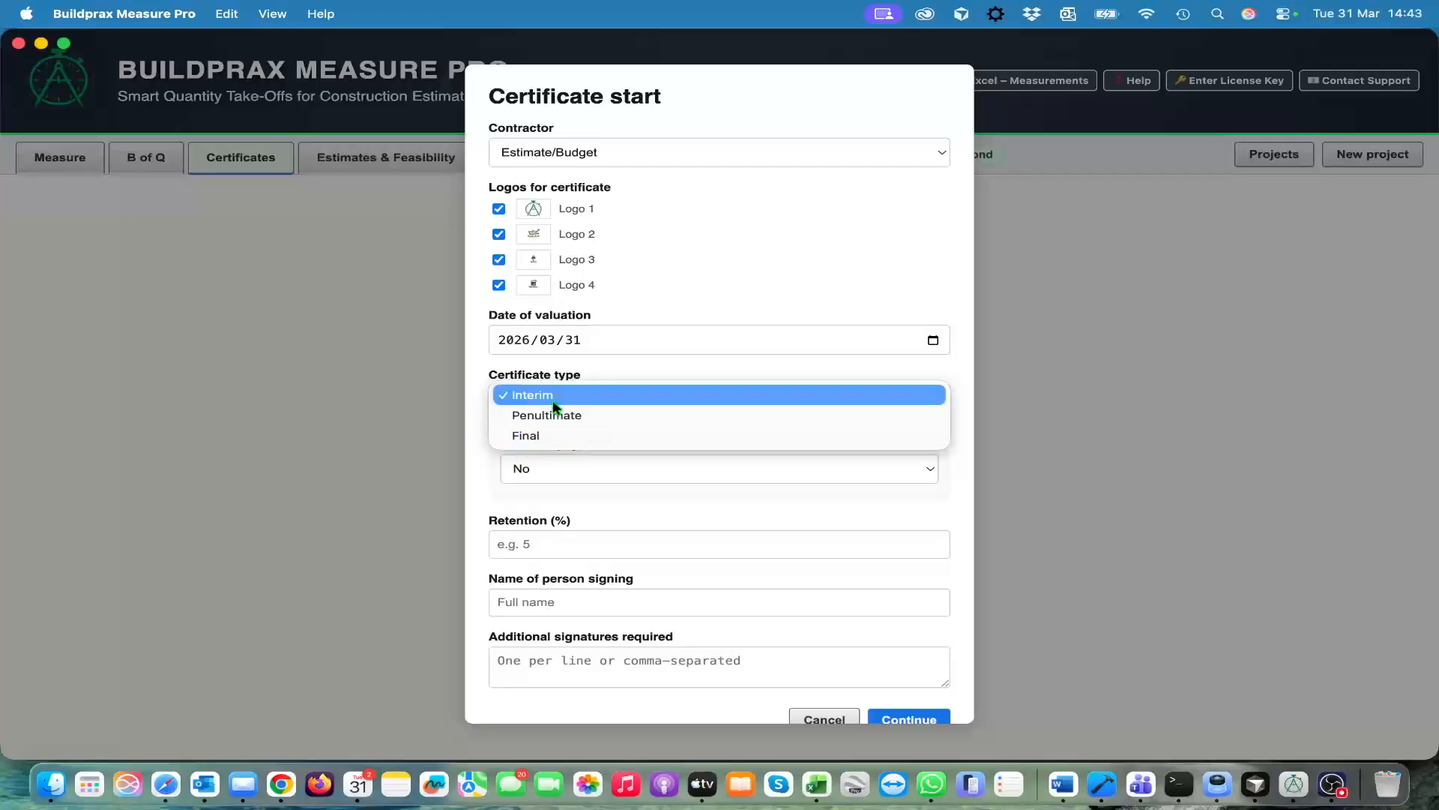
click(553, 403)
click(699, 471)
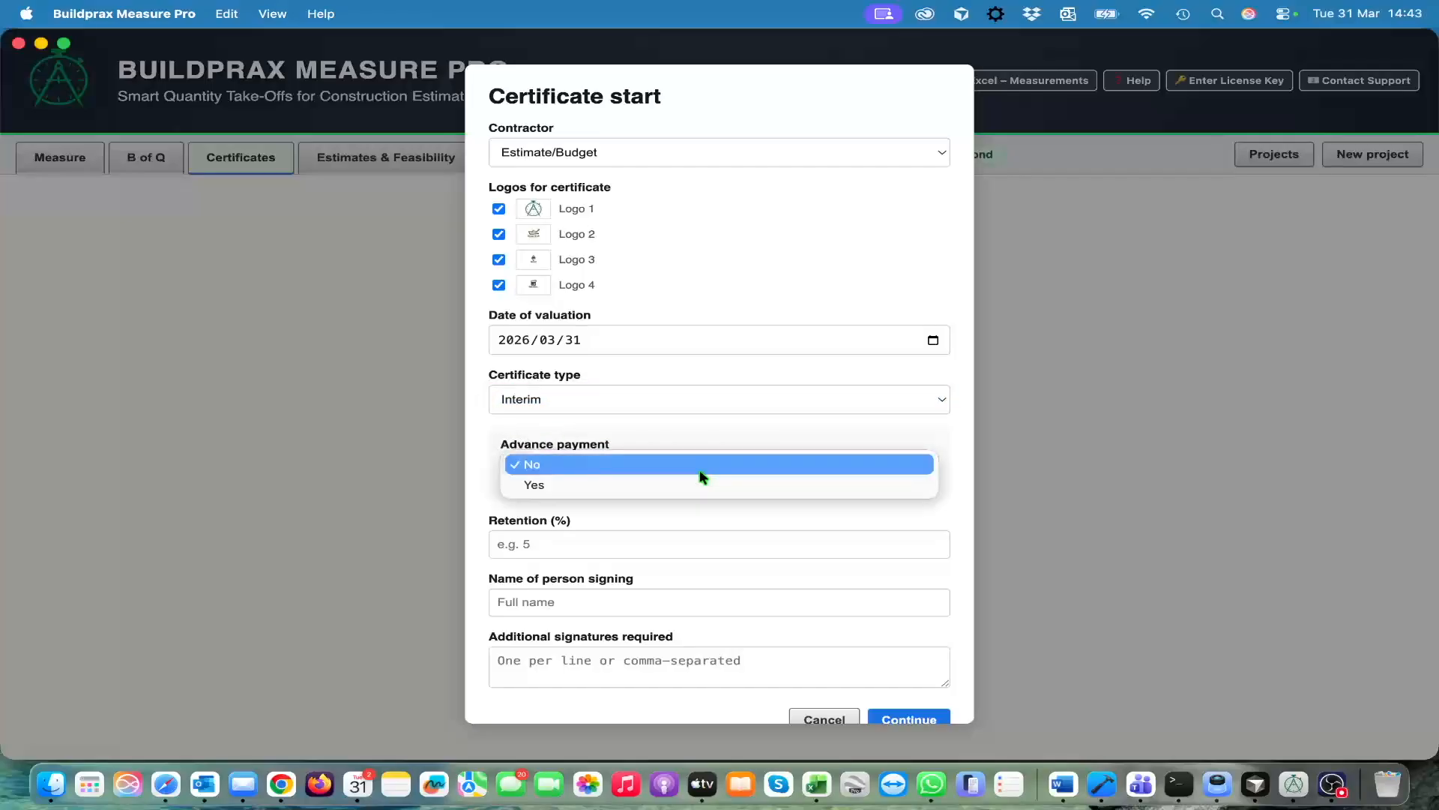
click(663, 485)
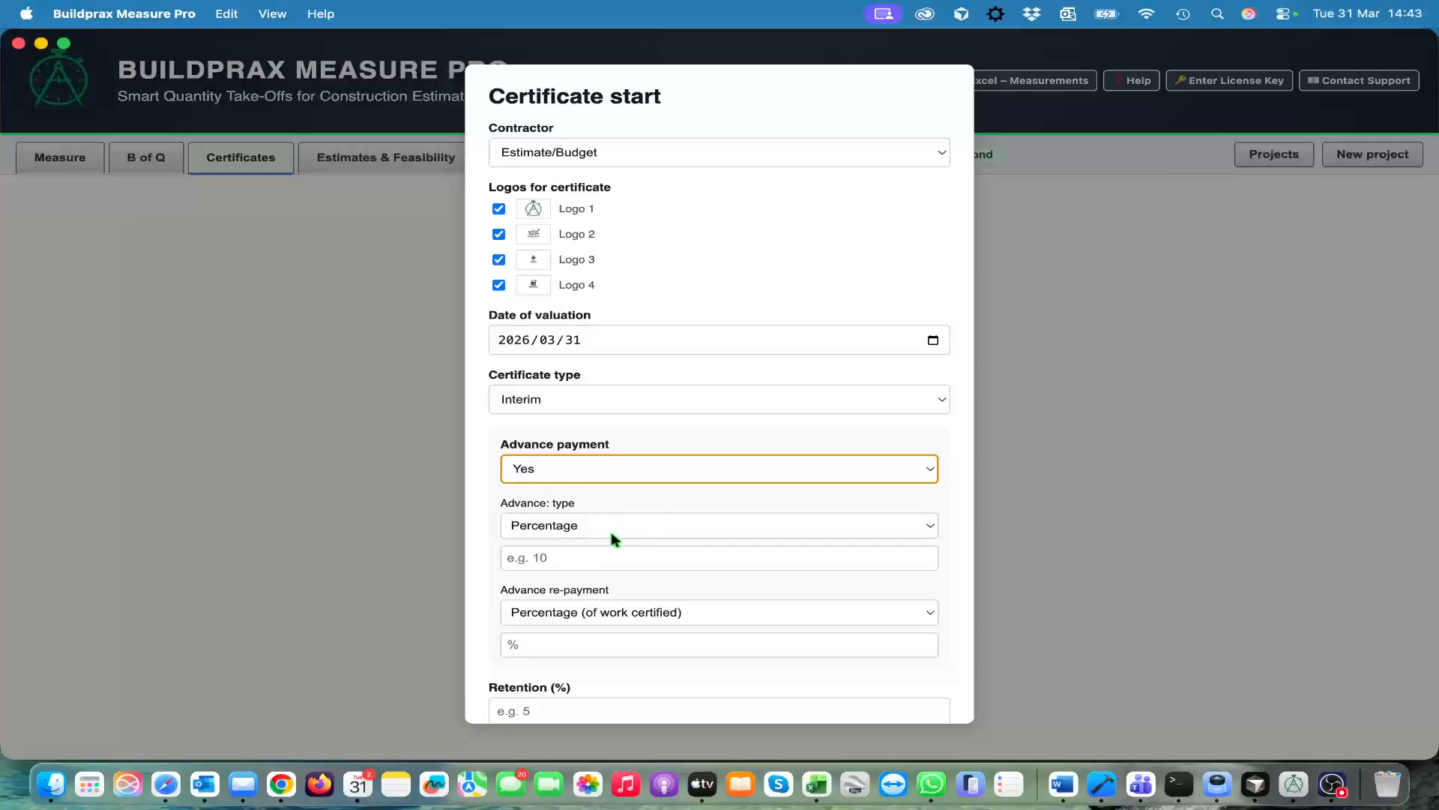
click(601, 559)
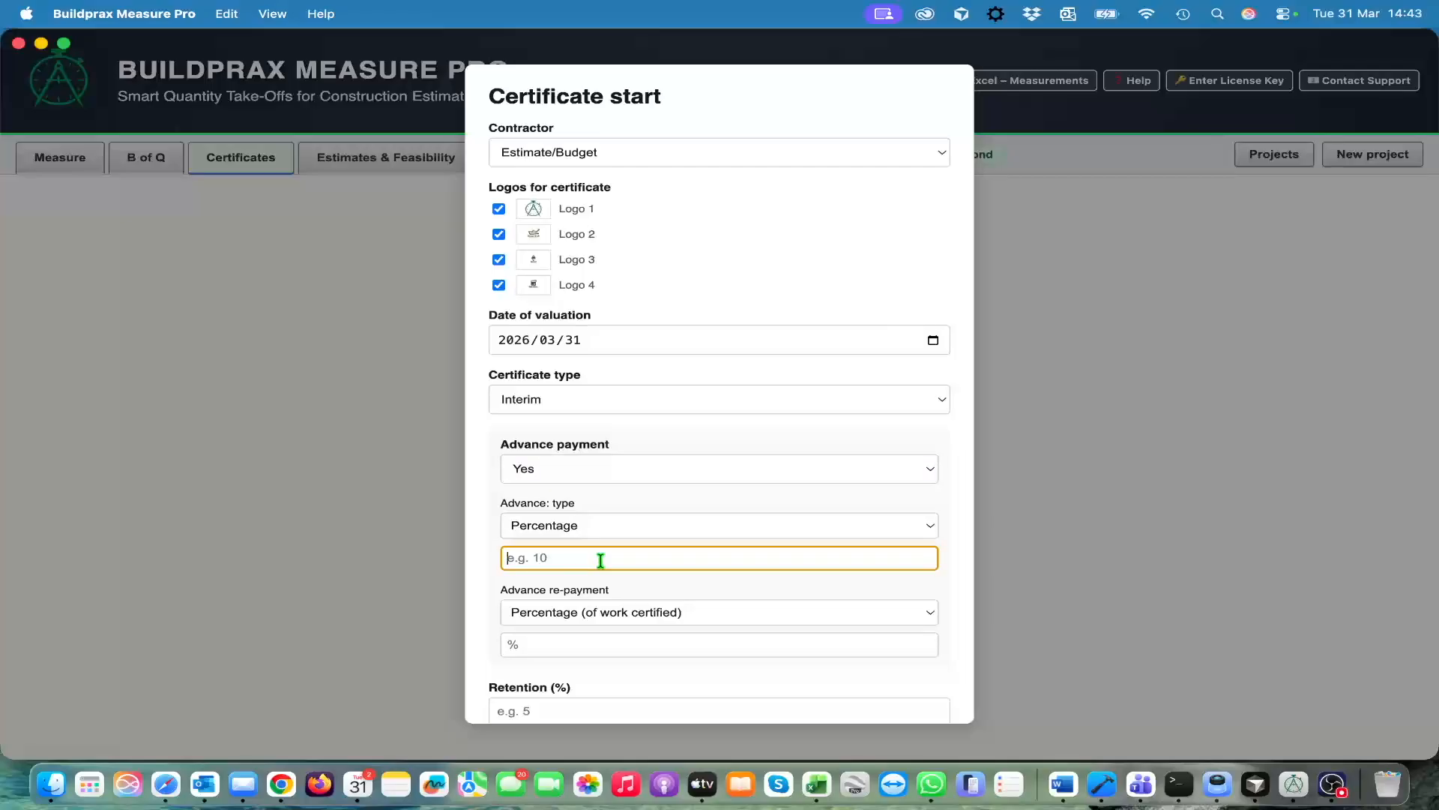
text(20)
key(Tab)
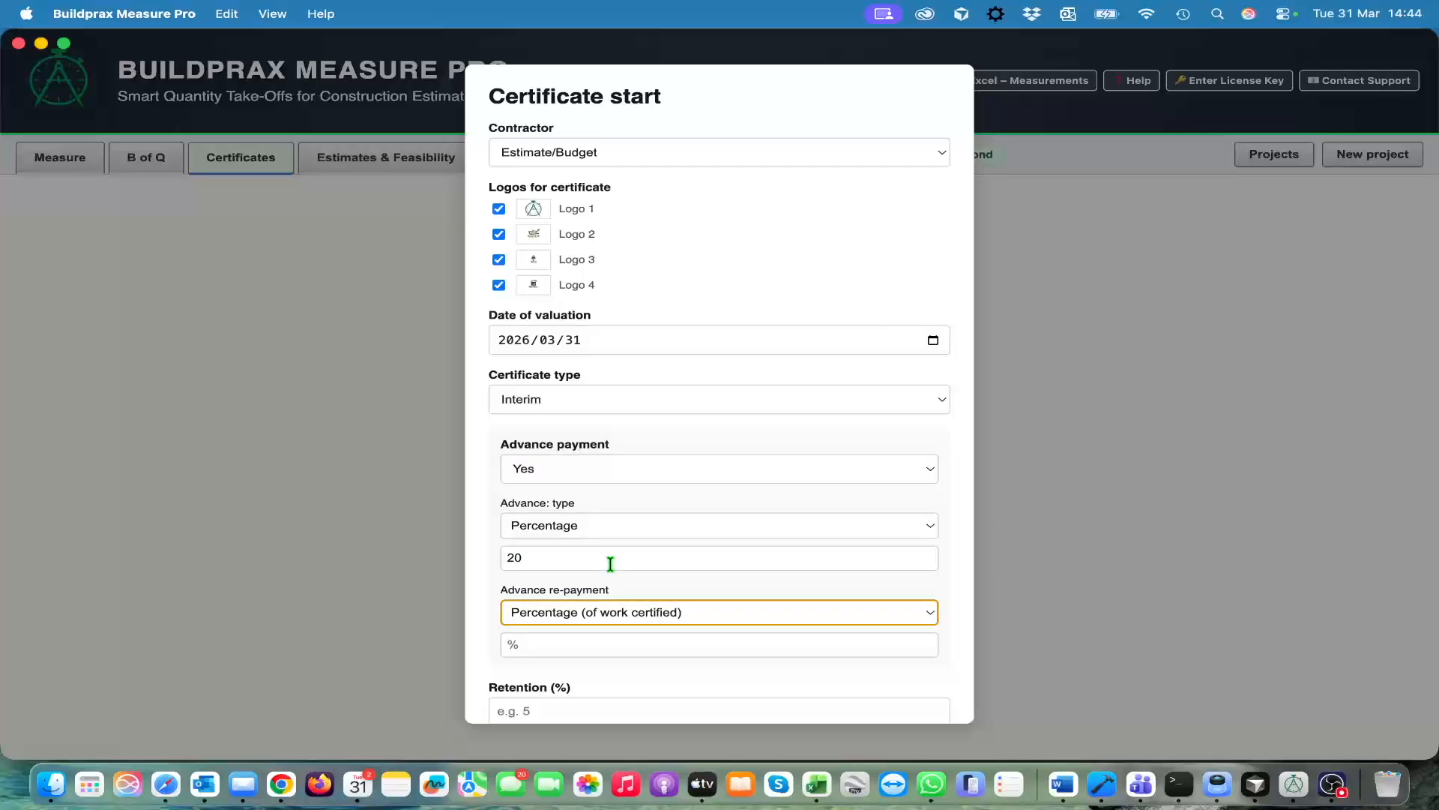
Set the advance re-payment to 25 percent of work certified and the retention to 5 percent
scroll(687, 532, down, 4)
scroll(687, 533, down, 1)
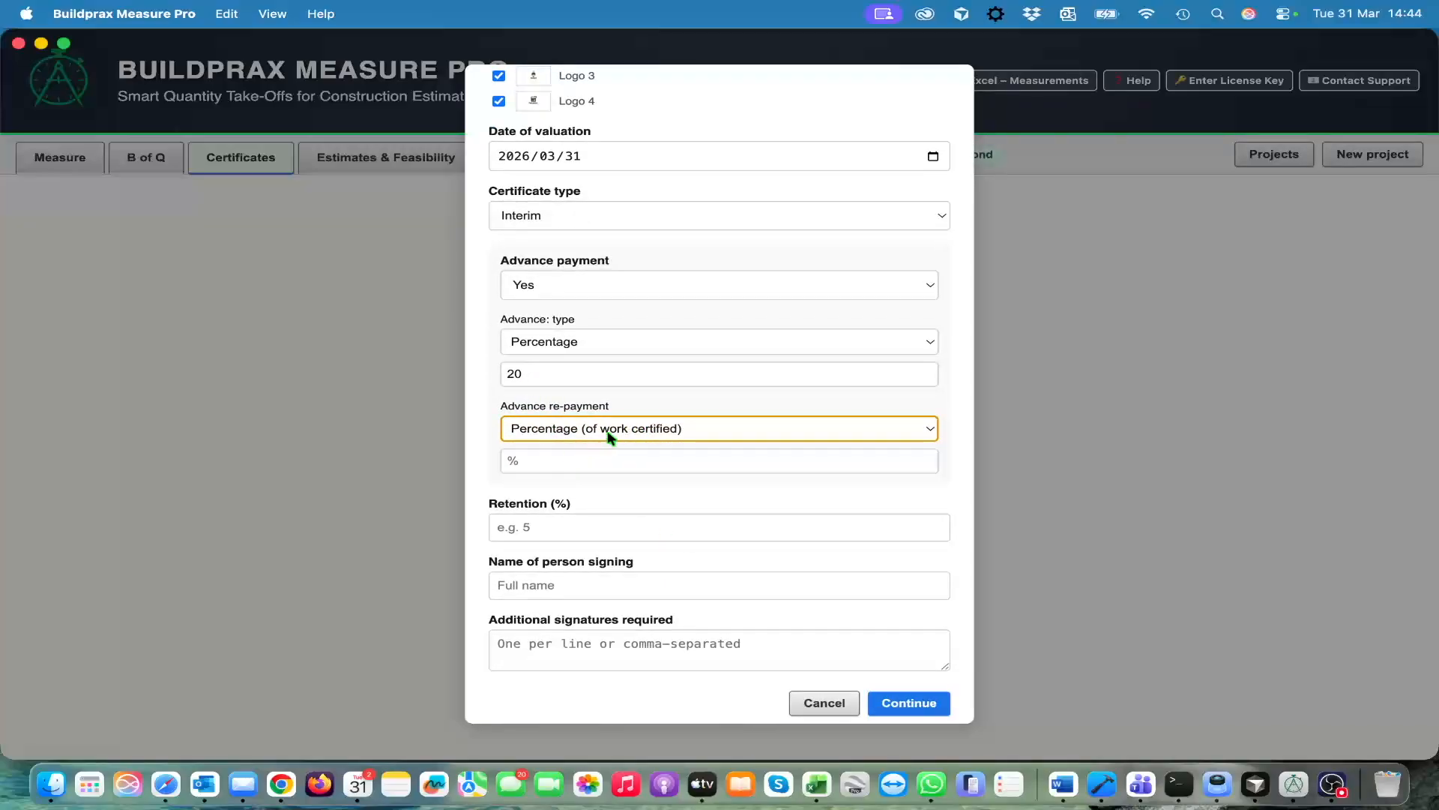
key(Tab)
text(25)
key(Tab)
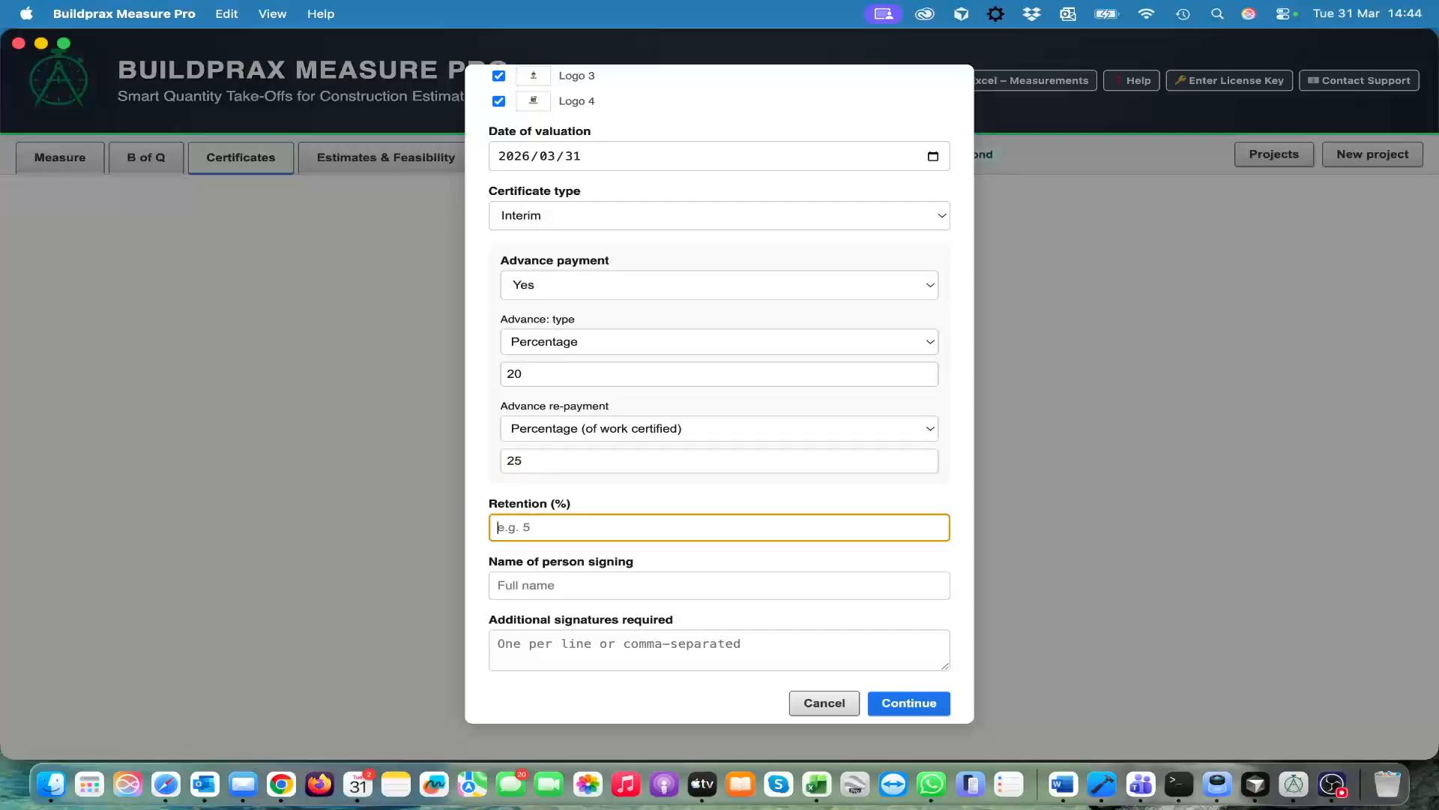
text(5)
key(Tab)
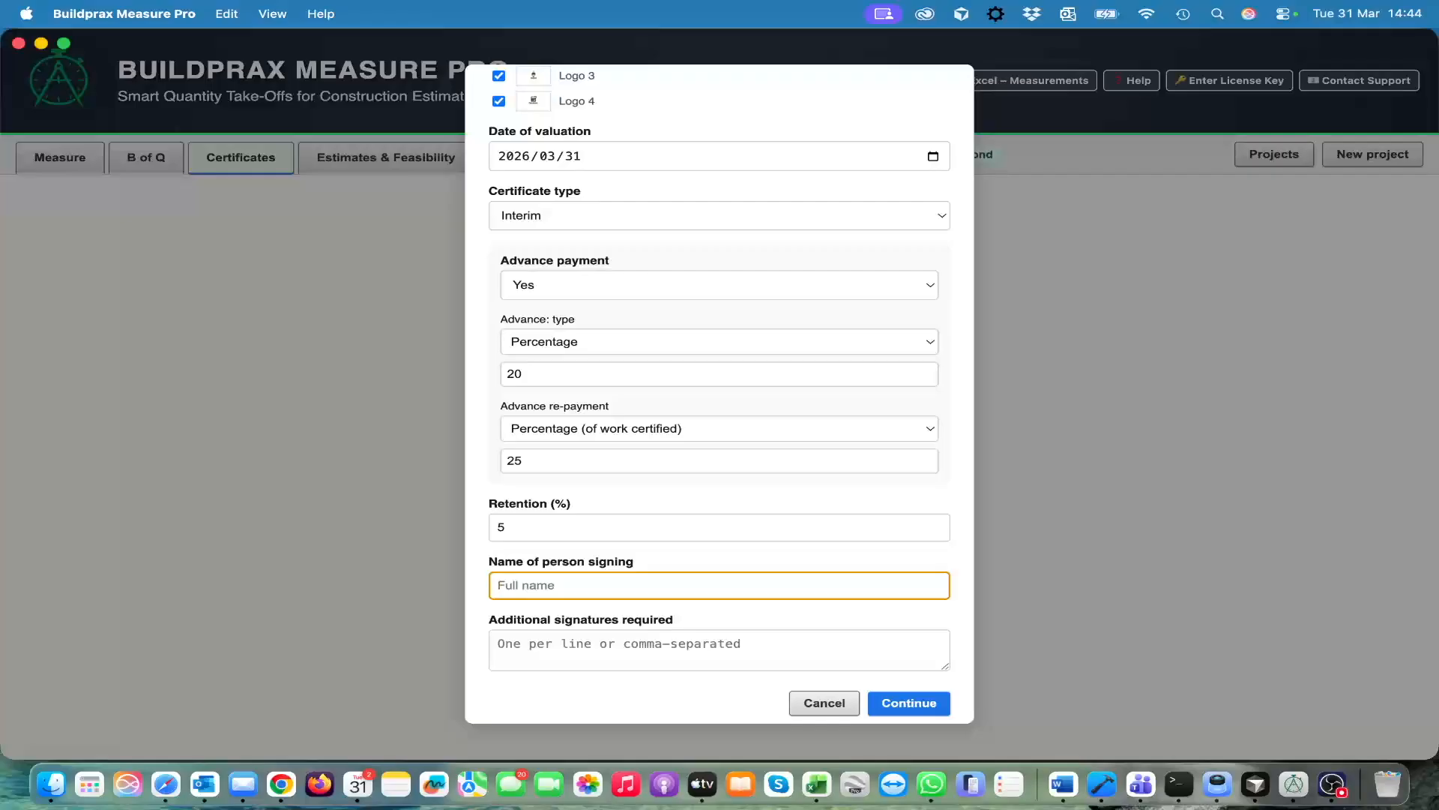
Enter the full name of the person signing and create the certificate without additional signatures
text(Piet Pompies)
key(Tab)
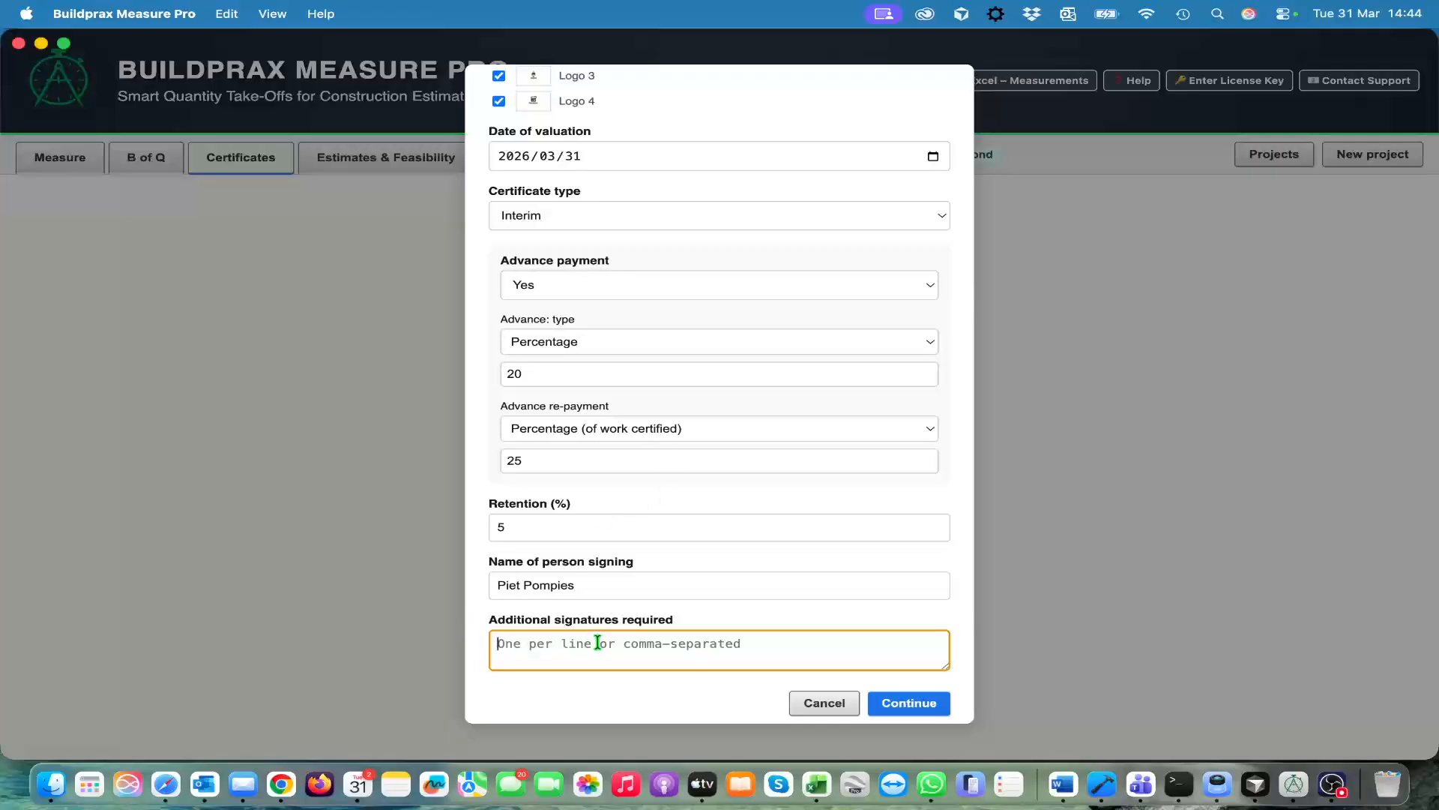
click(908, 702)
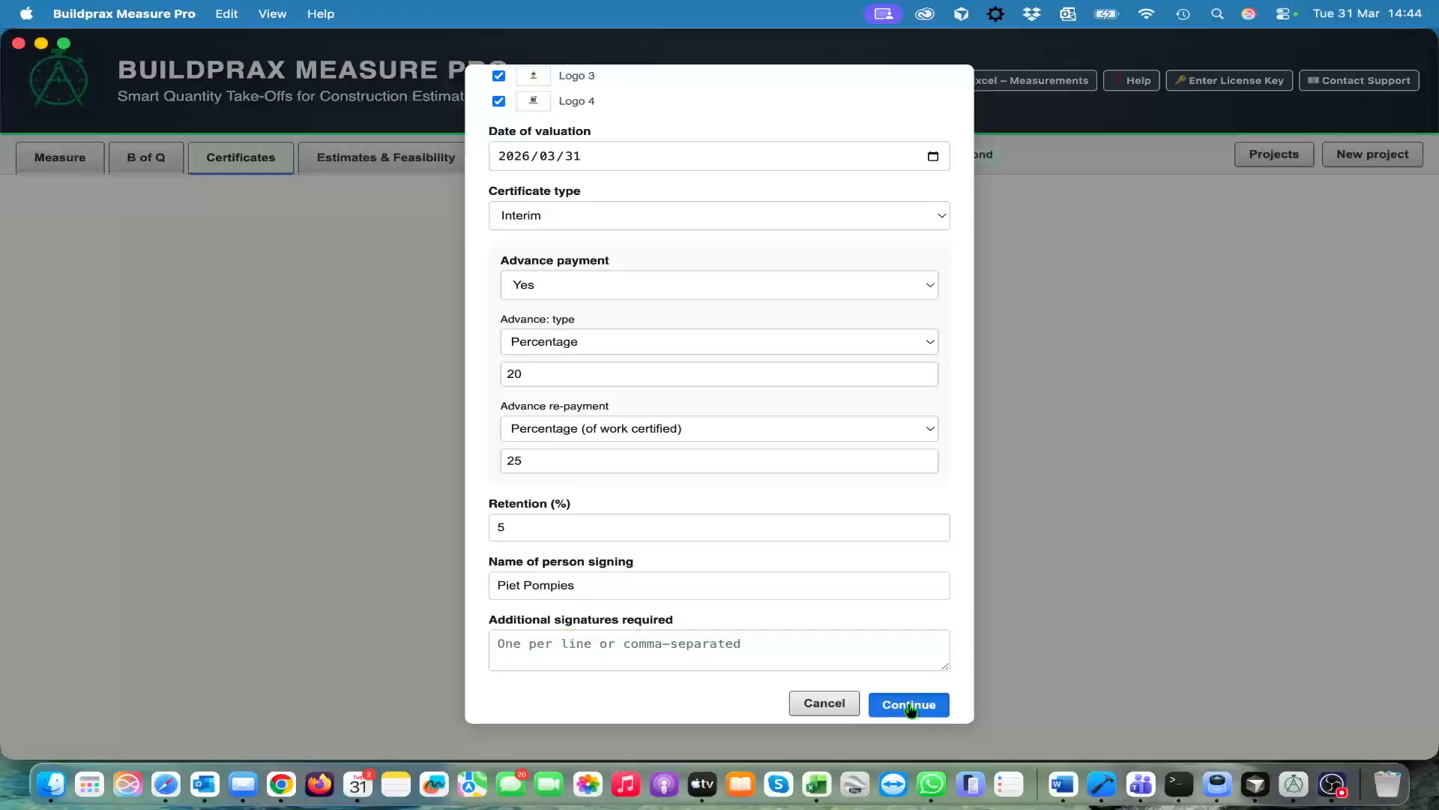
scroll(616, 562, down, 2)
scroll(616, 569, up, 2)
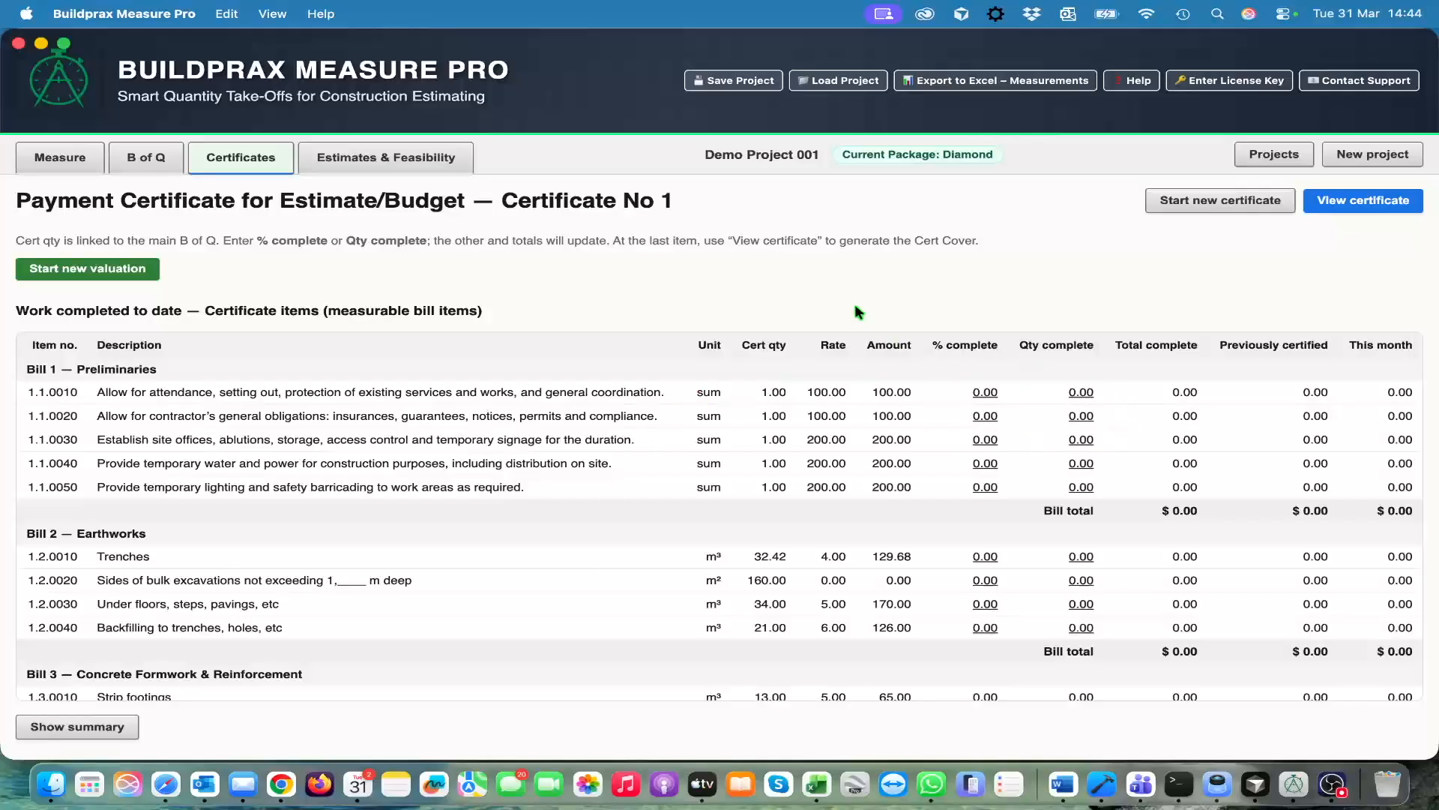
Start a new valuation and set the completed quantity of Preliminaries item 1.1.0010 to 0.5
click(77, 274)
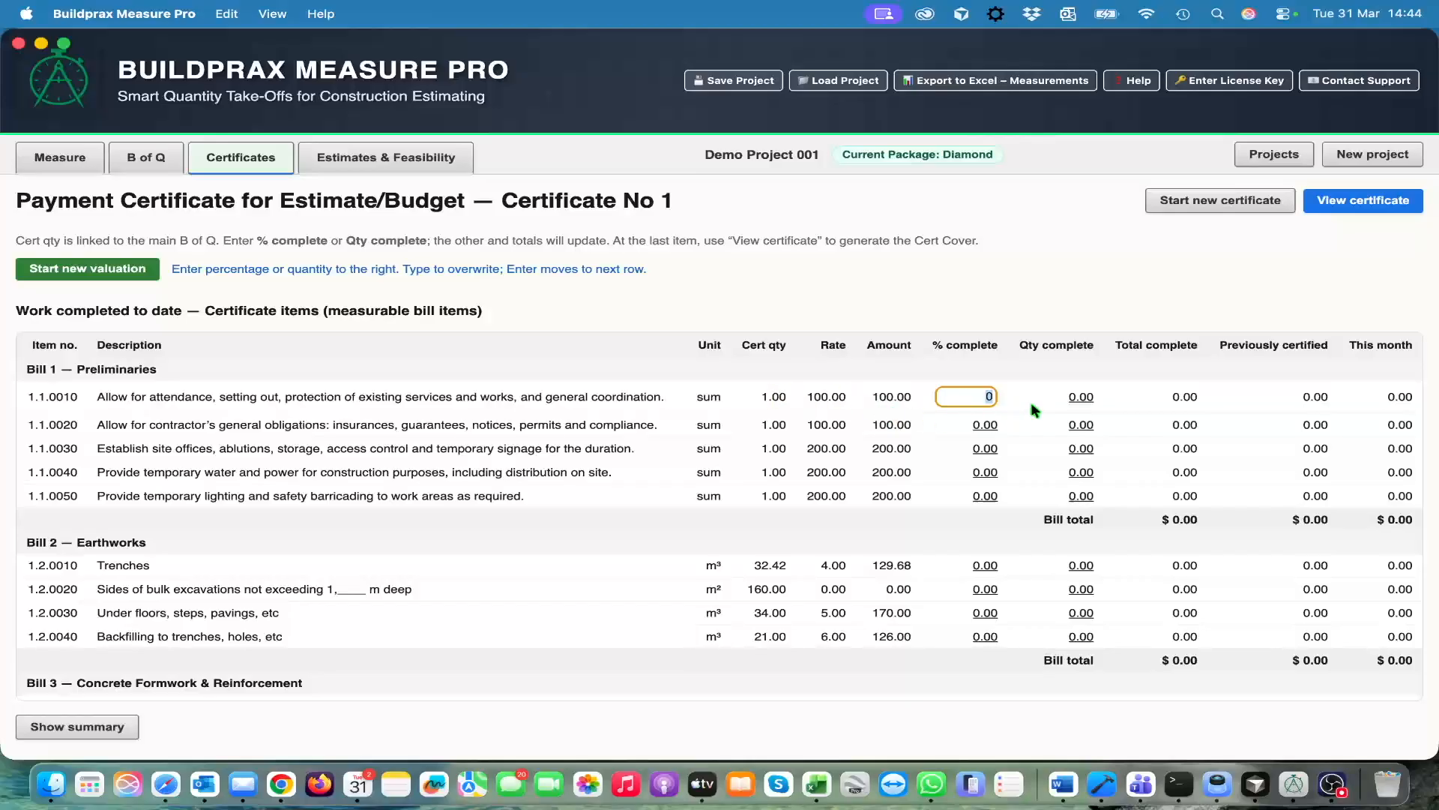
click(1075, 403)
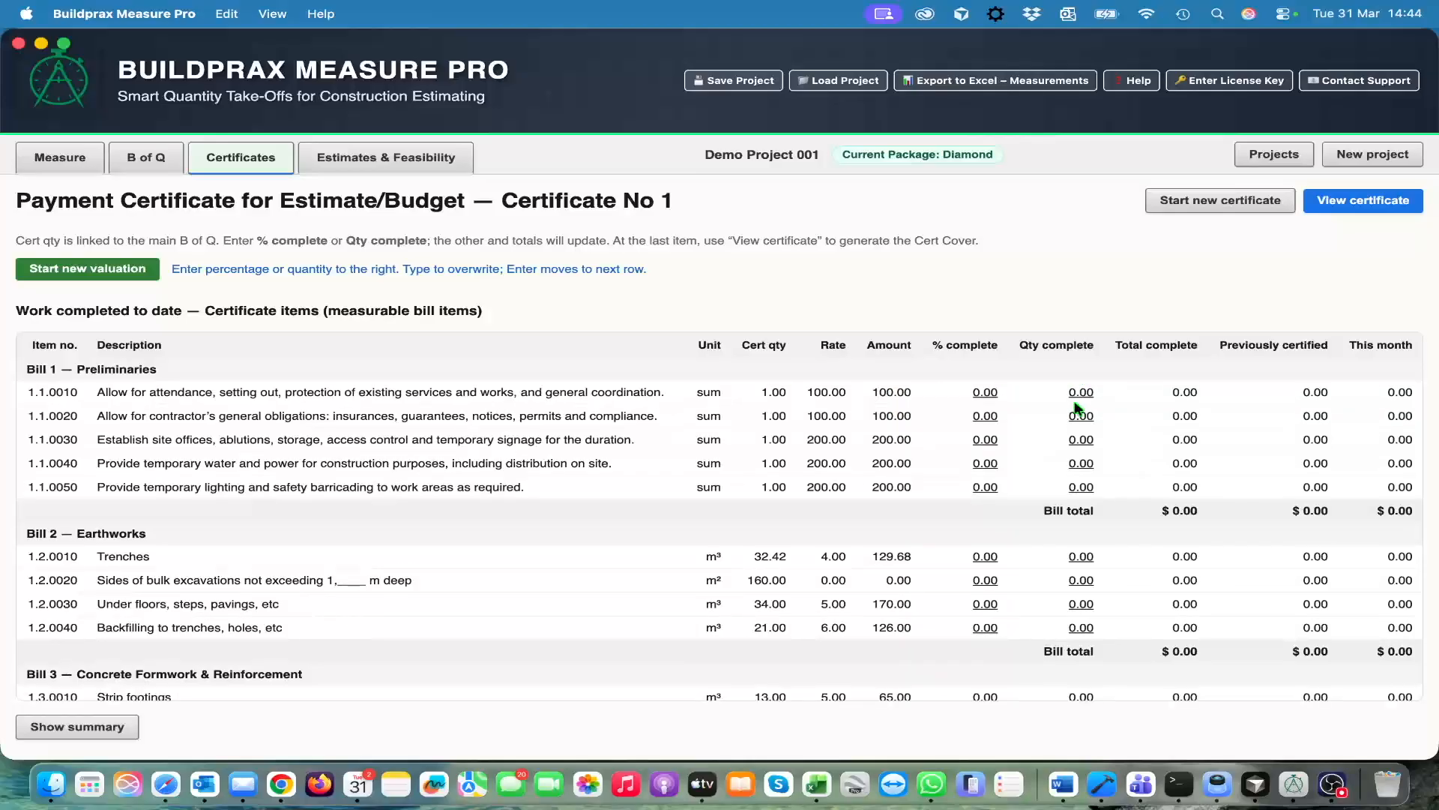
click(1076, 399)
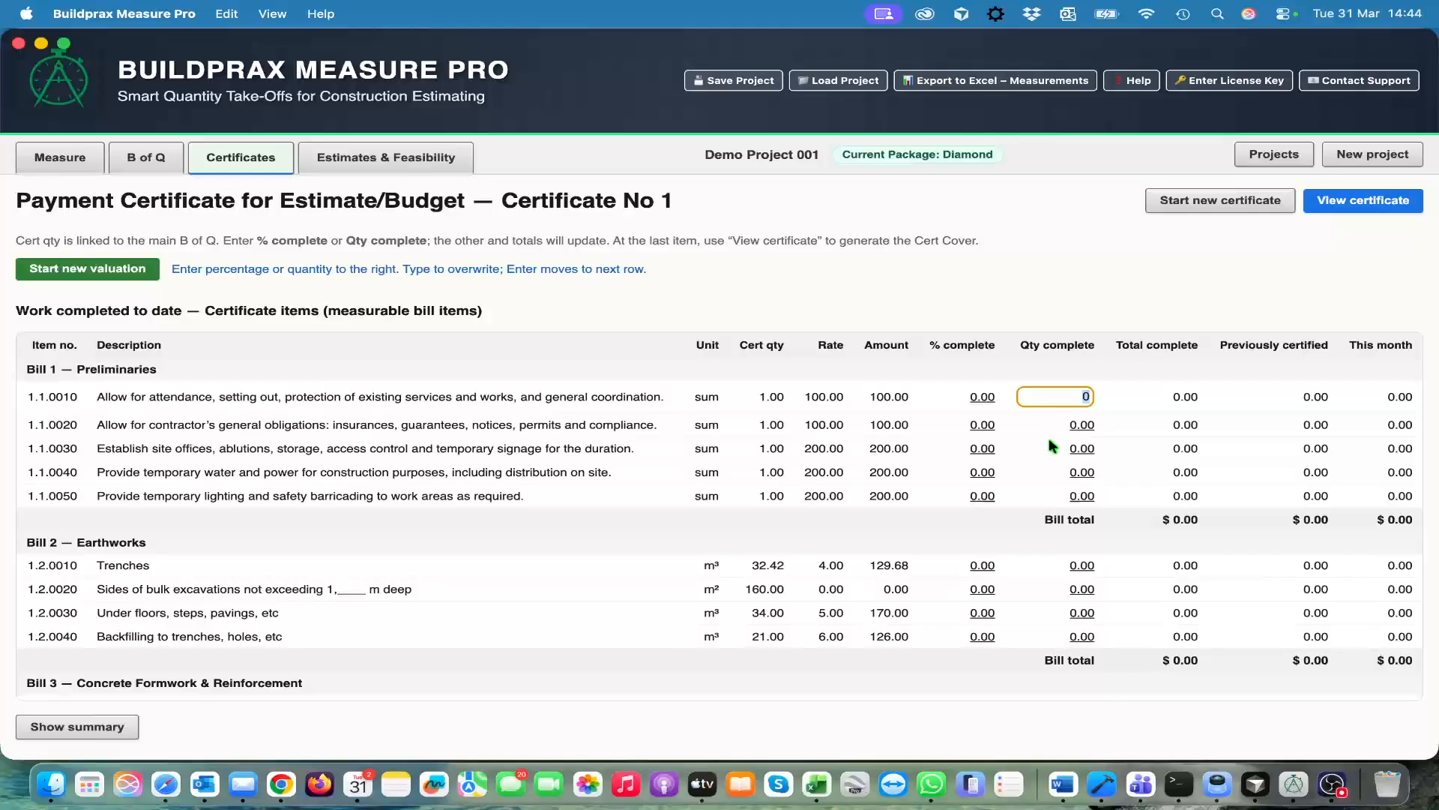
text(0.5)
key(Return)
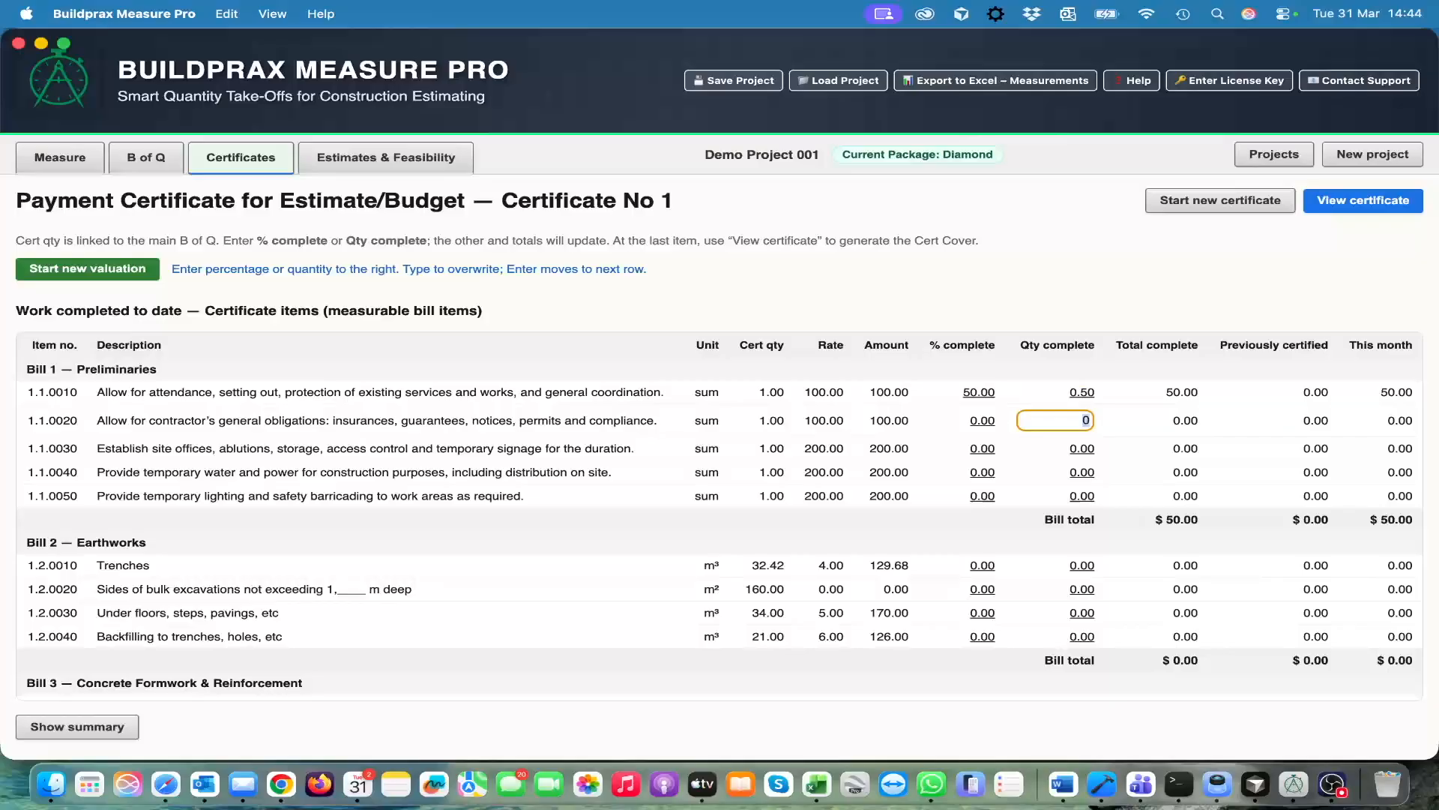
Set the percentages complete of Preliminaries items 1.1.0020 to 1.1.0050 to 20, 40, 50 and 50
click(979, 424)
click(982, 420)
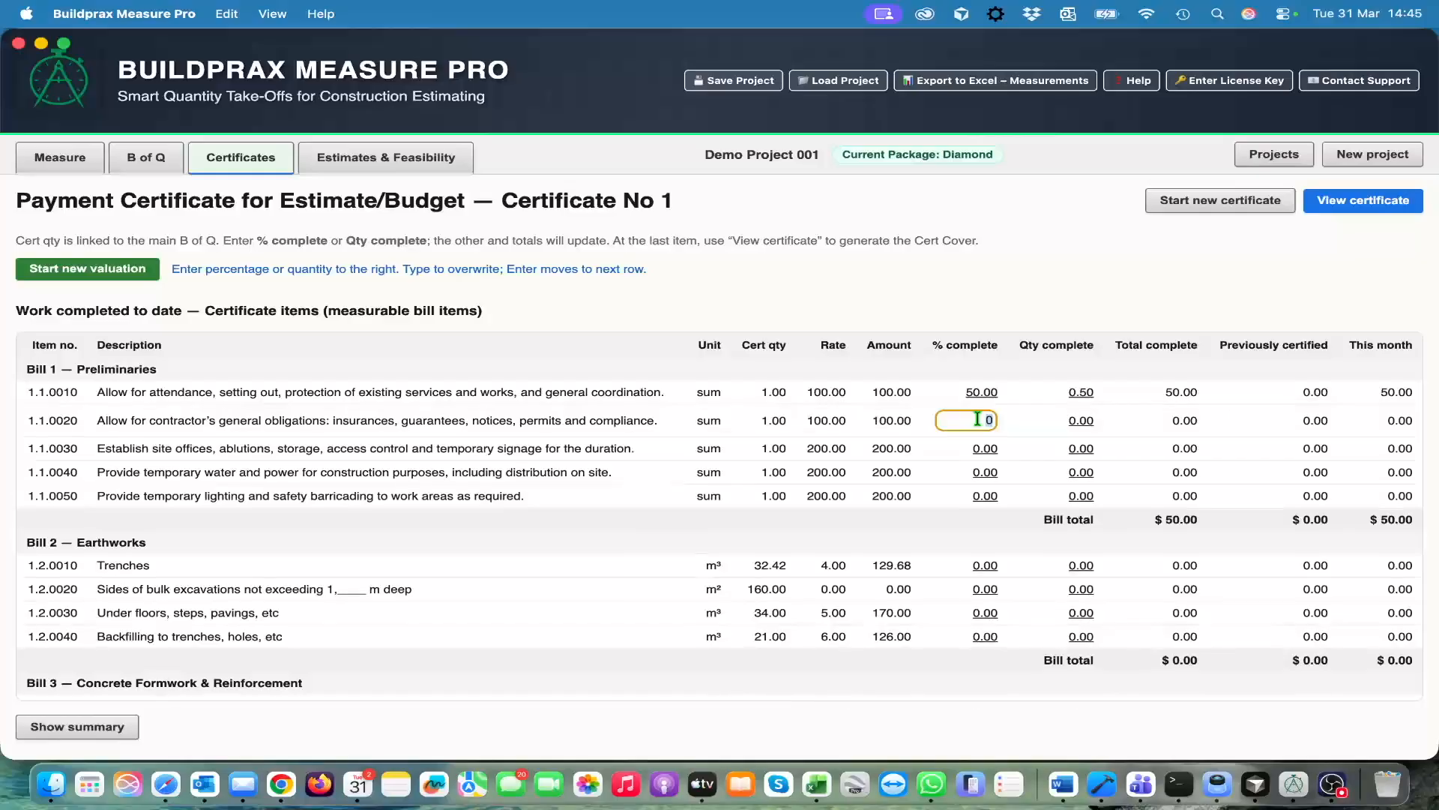
text(20)
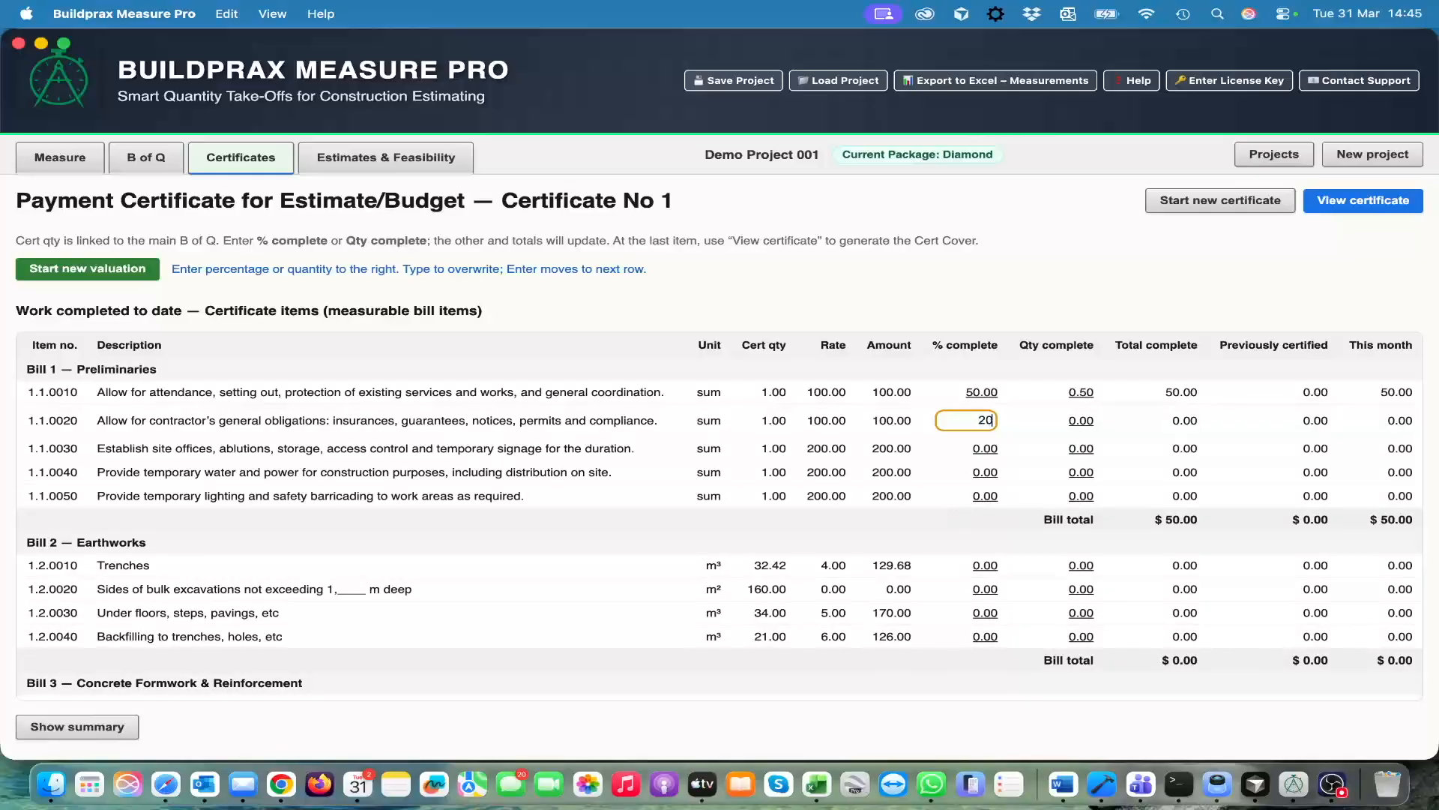
key(Return)
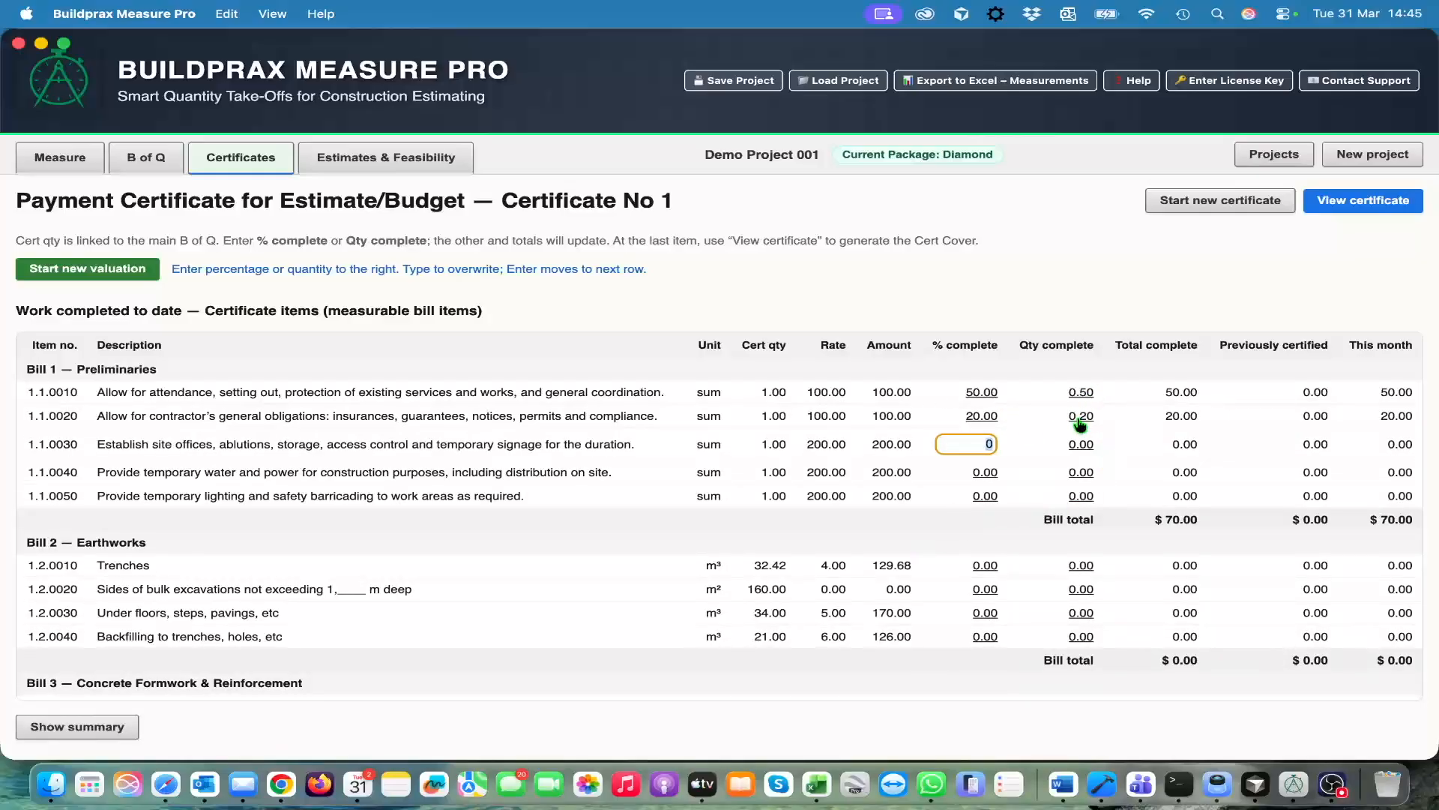
text(40)
key(Return)
text(50)
key(Return)
text(50)
key(Return)
Set all four Earthworks items, from trenches to backfilling, to 50 percent complete
text(50)
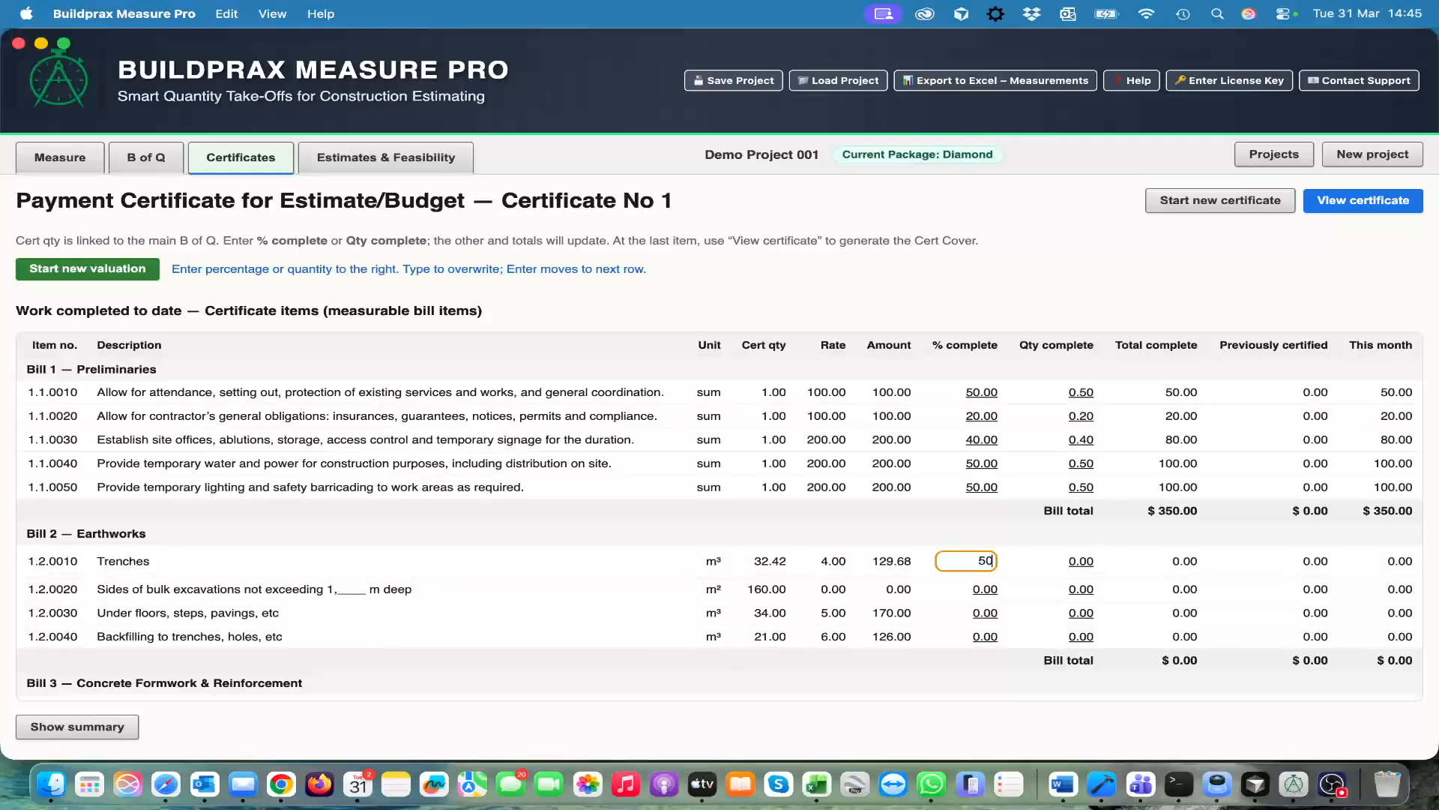
key(Return)
text(50)
key(Return)
text(50)
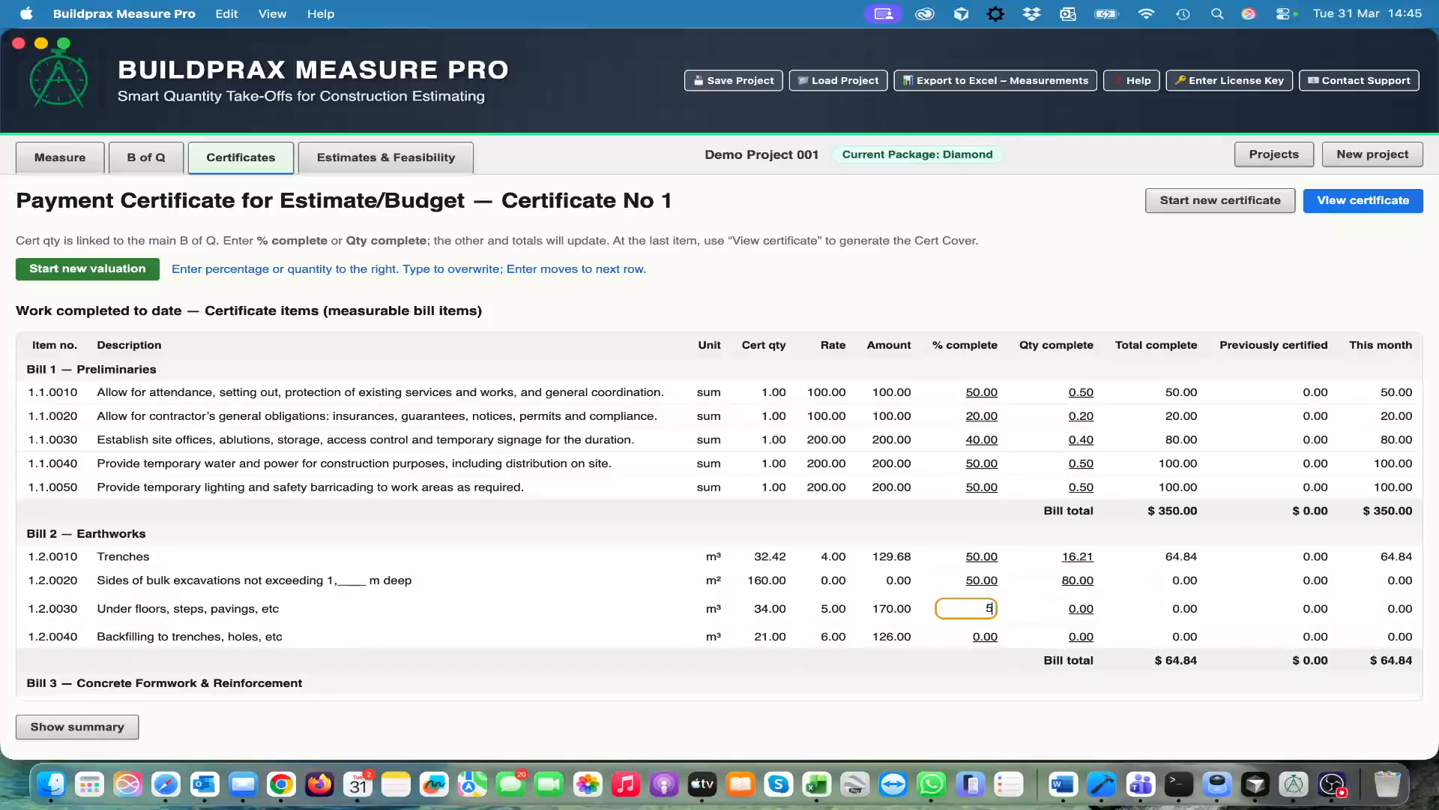
key(Return)
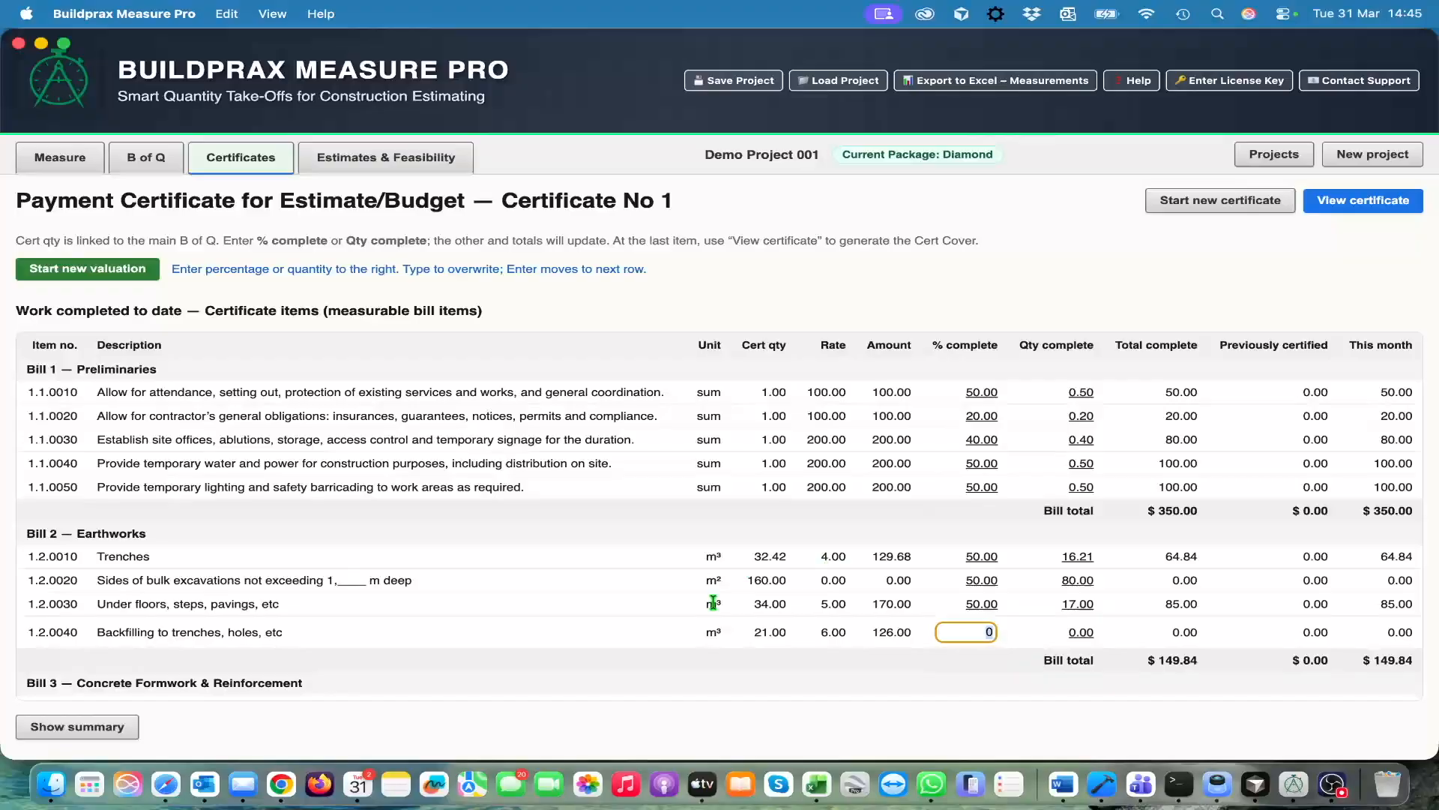
scroll(713, 601, down, 5)
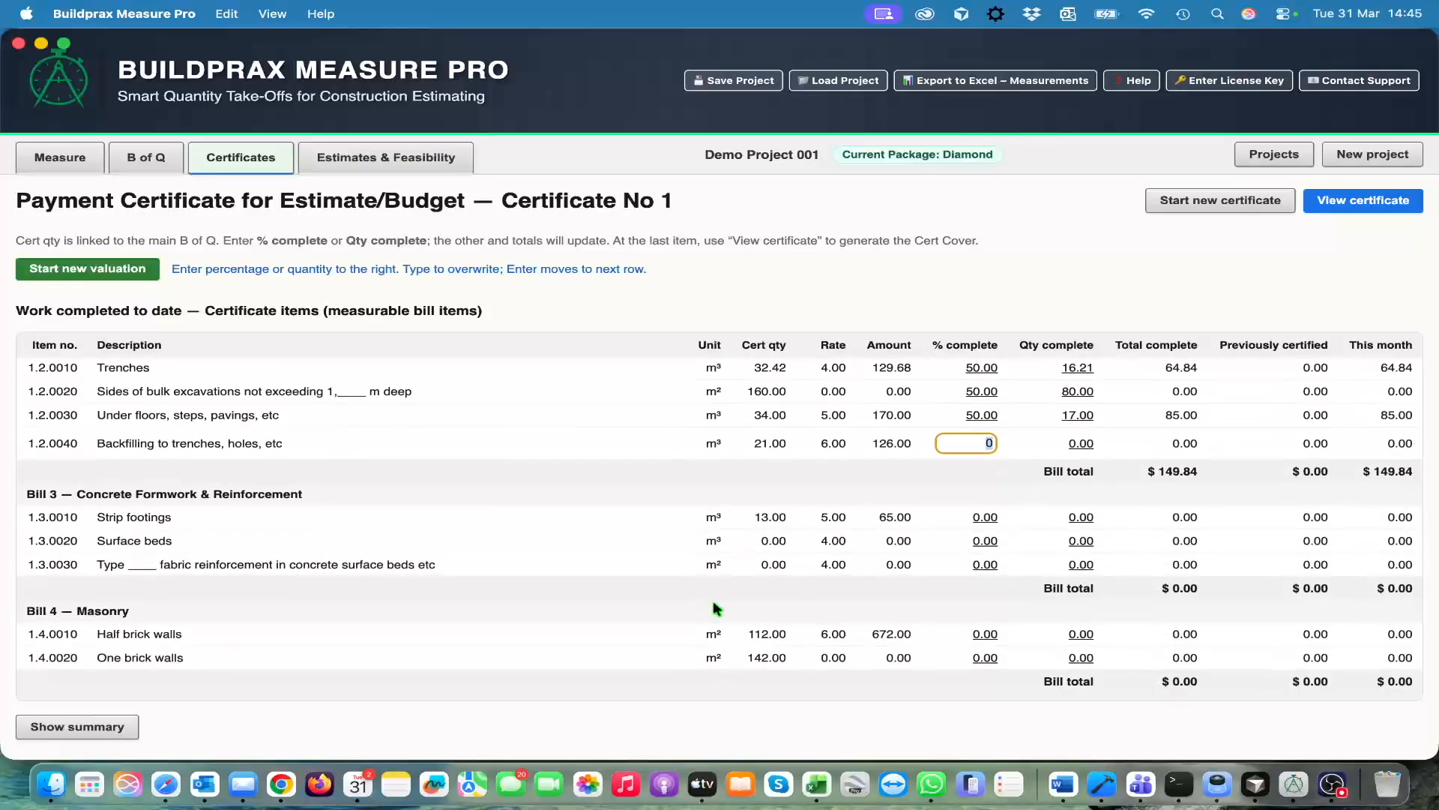
text(50)
key(Return)
Set the strip footings and surface beds in the Concrete Formwork & Reinforcement bill to 50 percent complete
text(50)
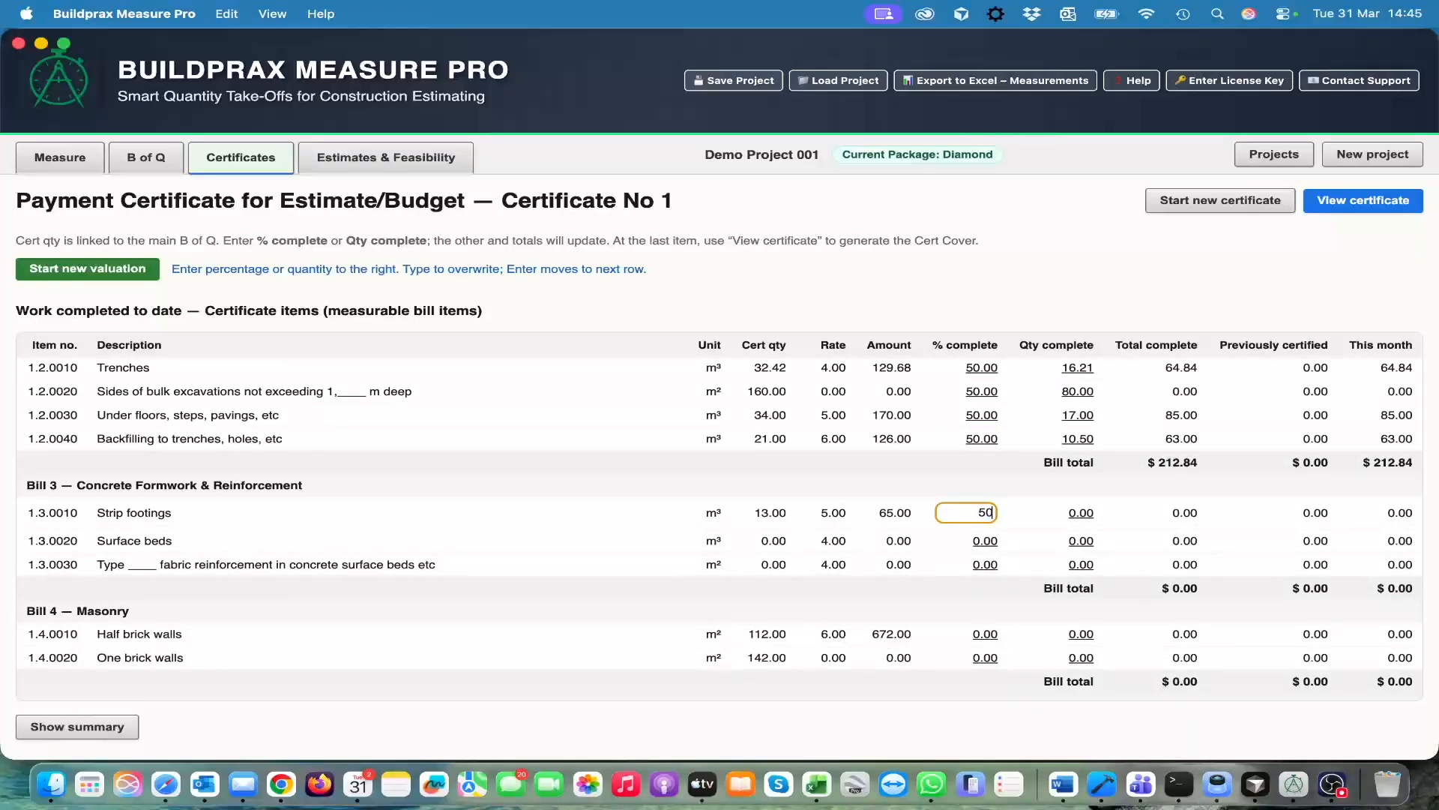
key(Return)
text(50)
key(Return)
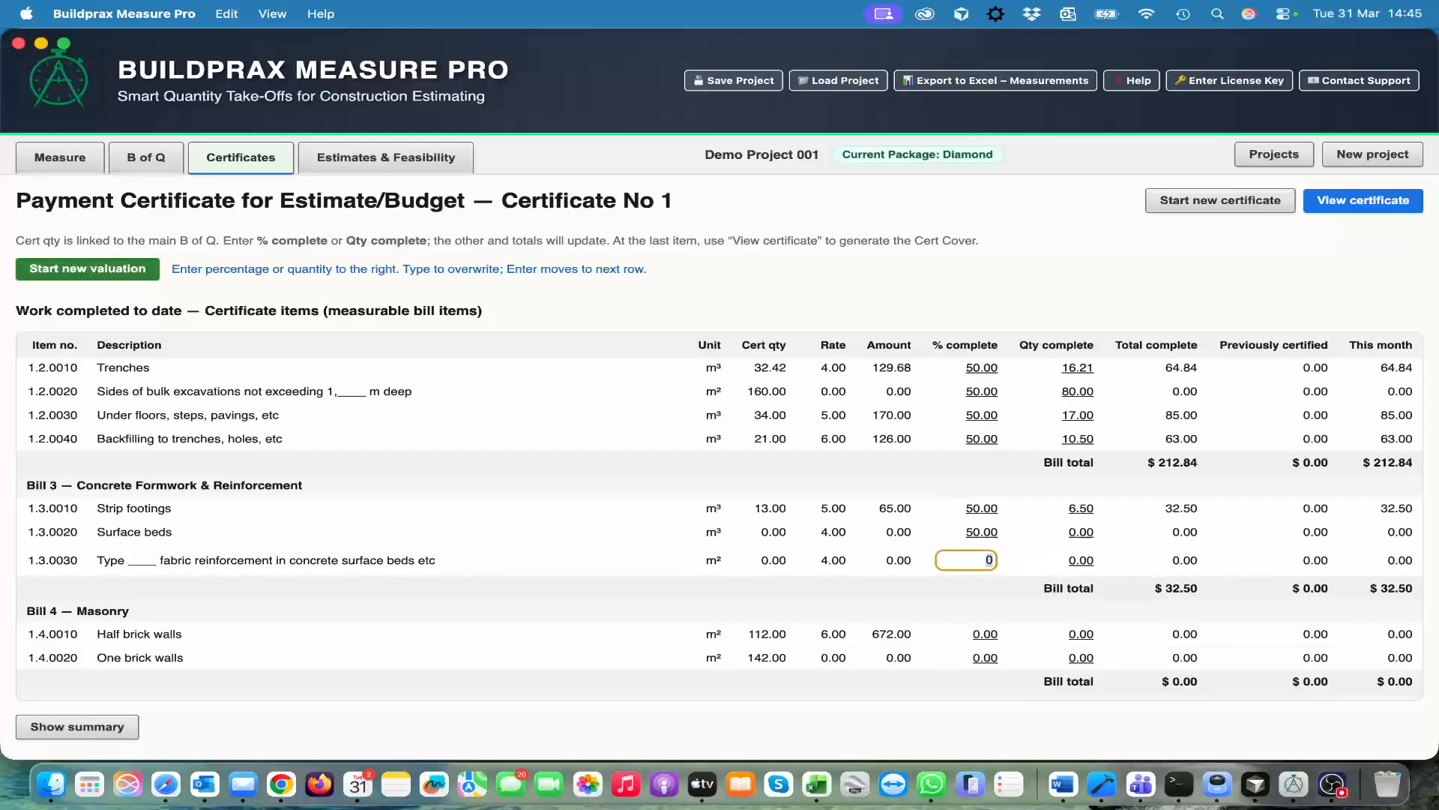
View the summary of certificate totals per bill, hide it, and look over the valued items
scroll(691, 604, up, 5)
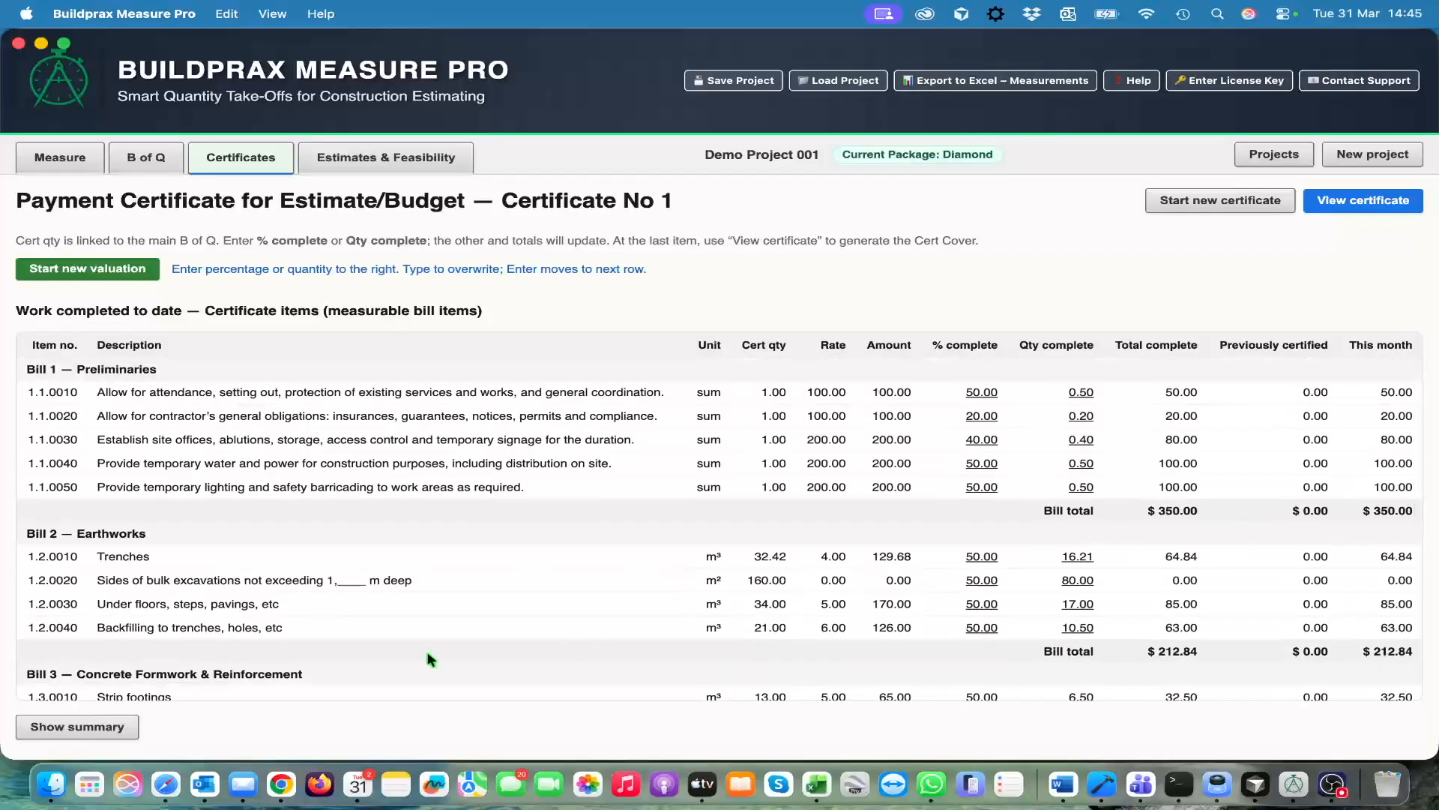
click(95, 731)
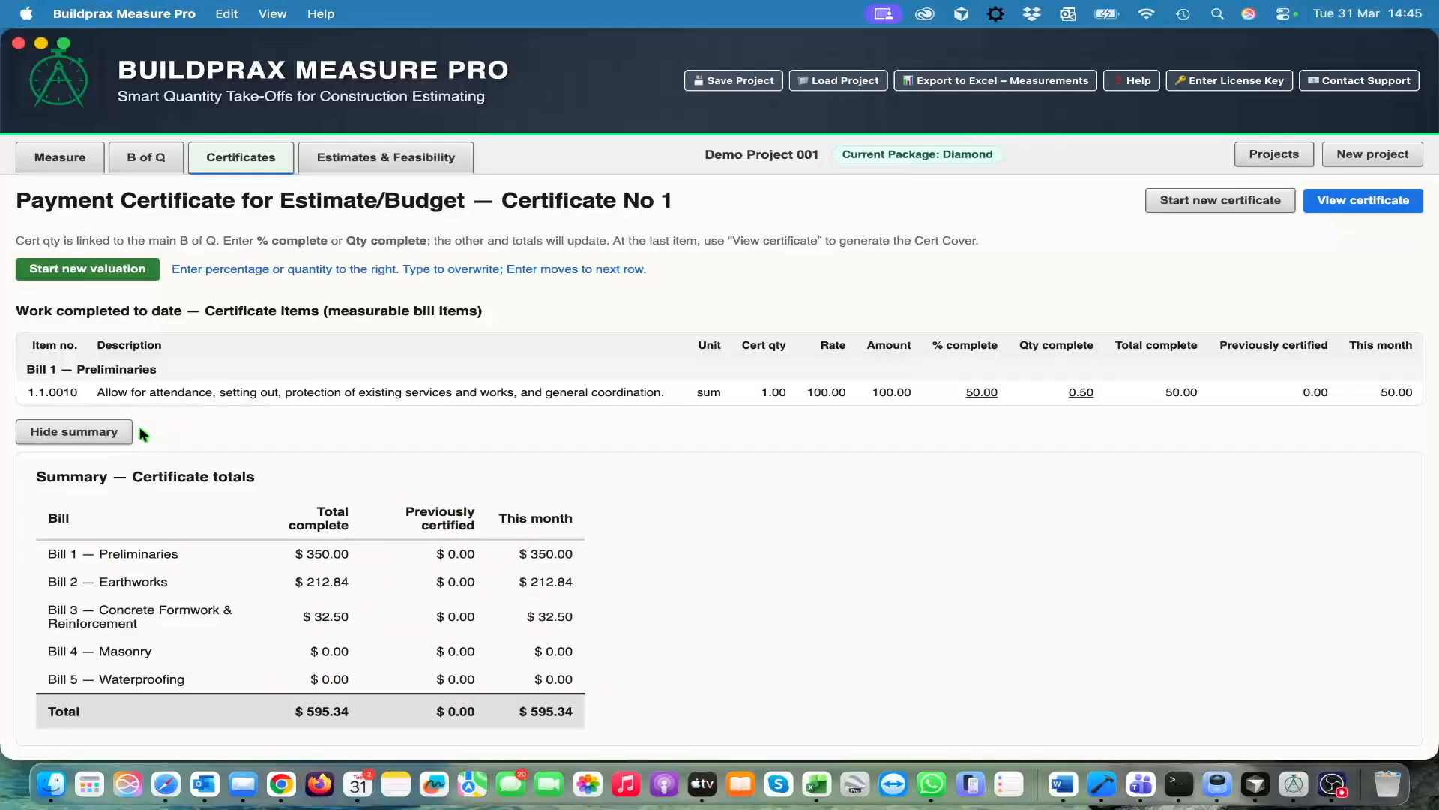
click(112, 432)
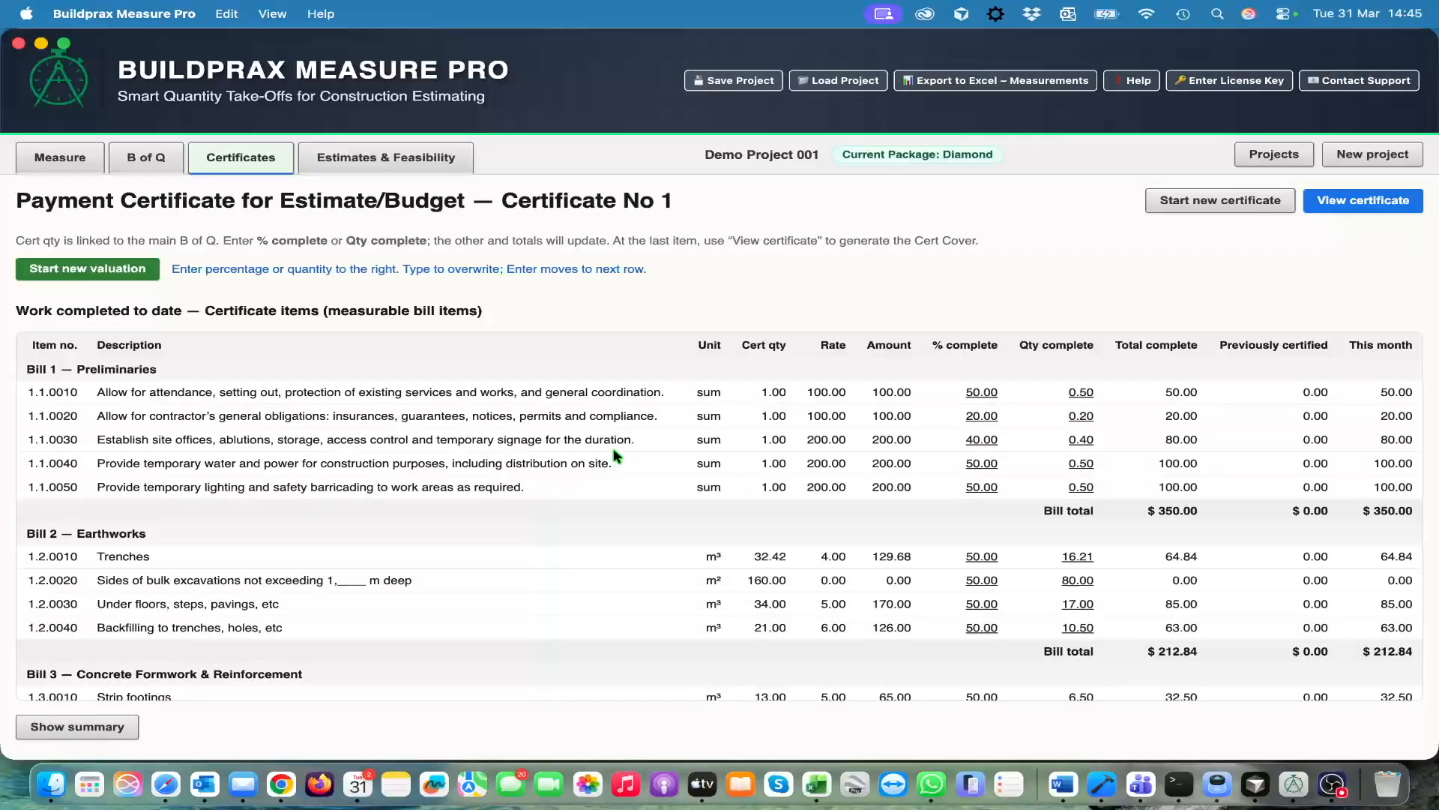
scroll(739, 552, down, 3)
scroll(739, 560, up, 3)
scroll(750, 529, down, 2)
scroll(749, 529, up, 2)
Open the finished Certificate No 1 and examine its advance, re-payment, retention, tax and total due amounts
click(1379, 204)
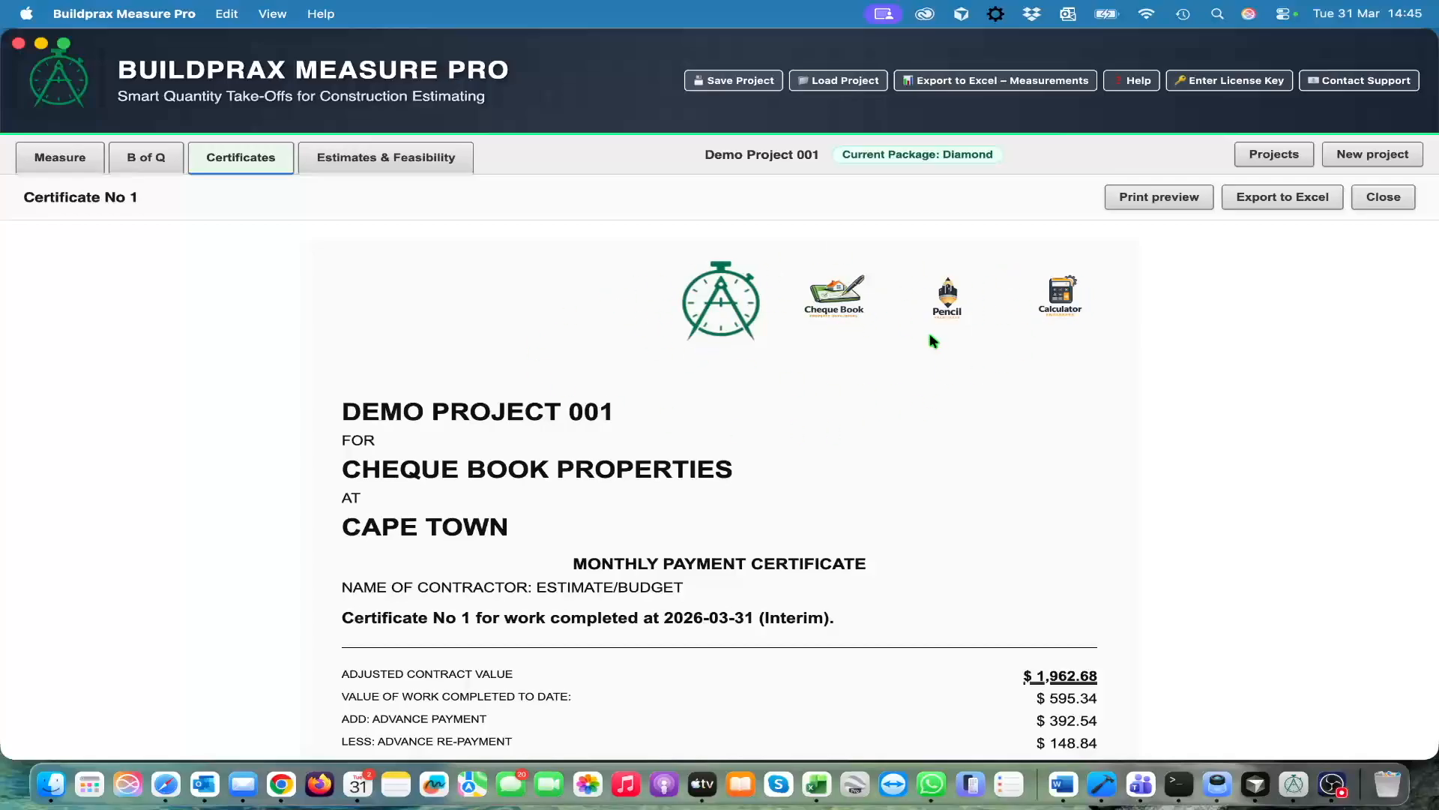
scroll(851, 544, down, 3)
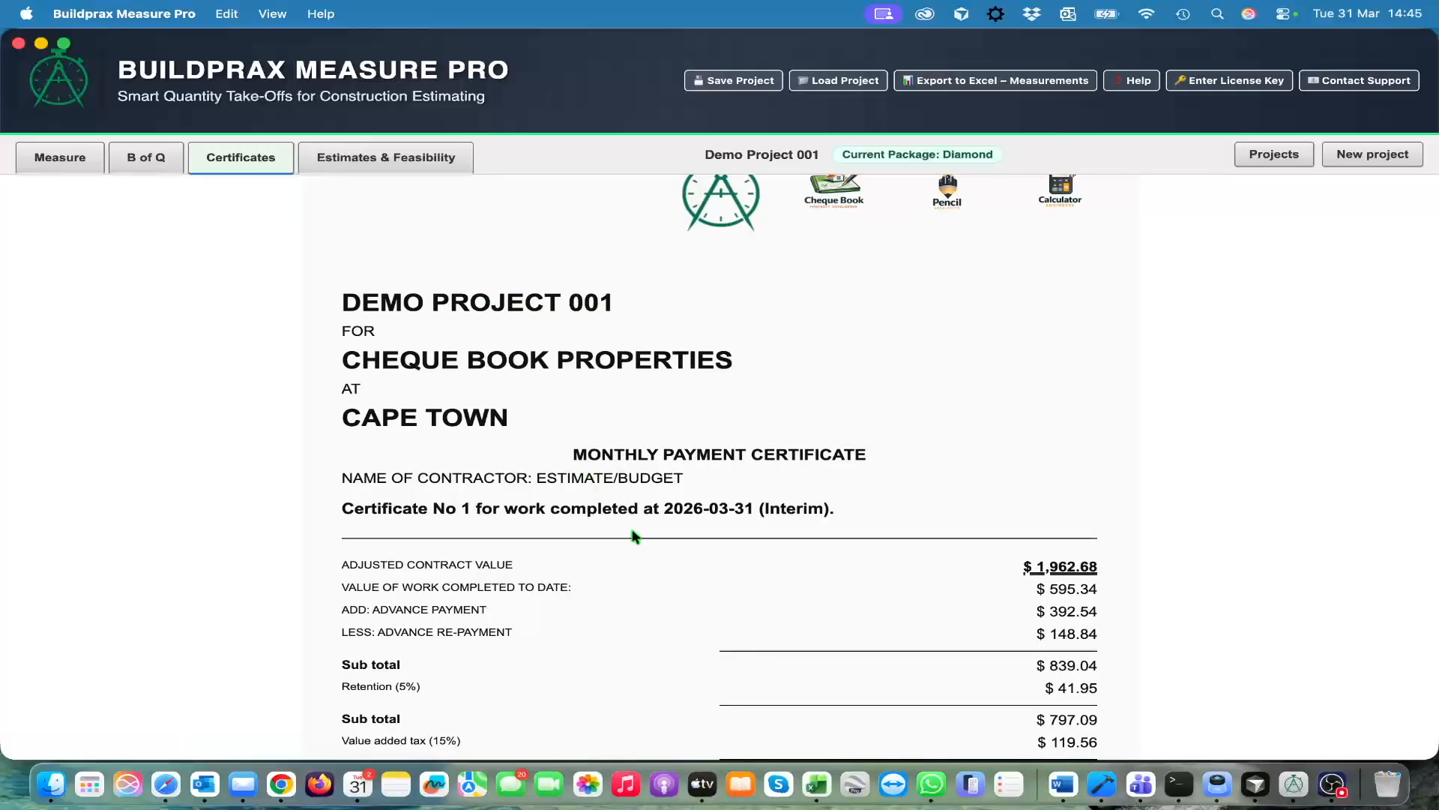
scroll(634, 534, down, 3)
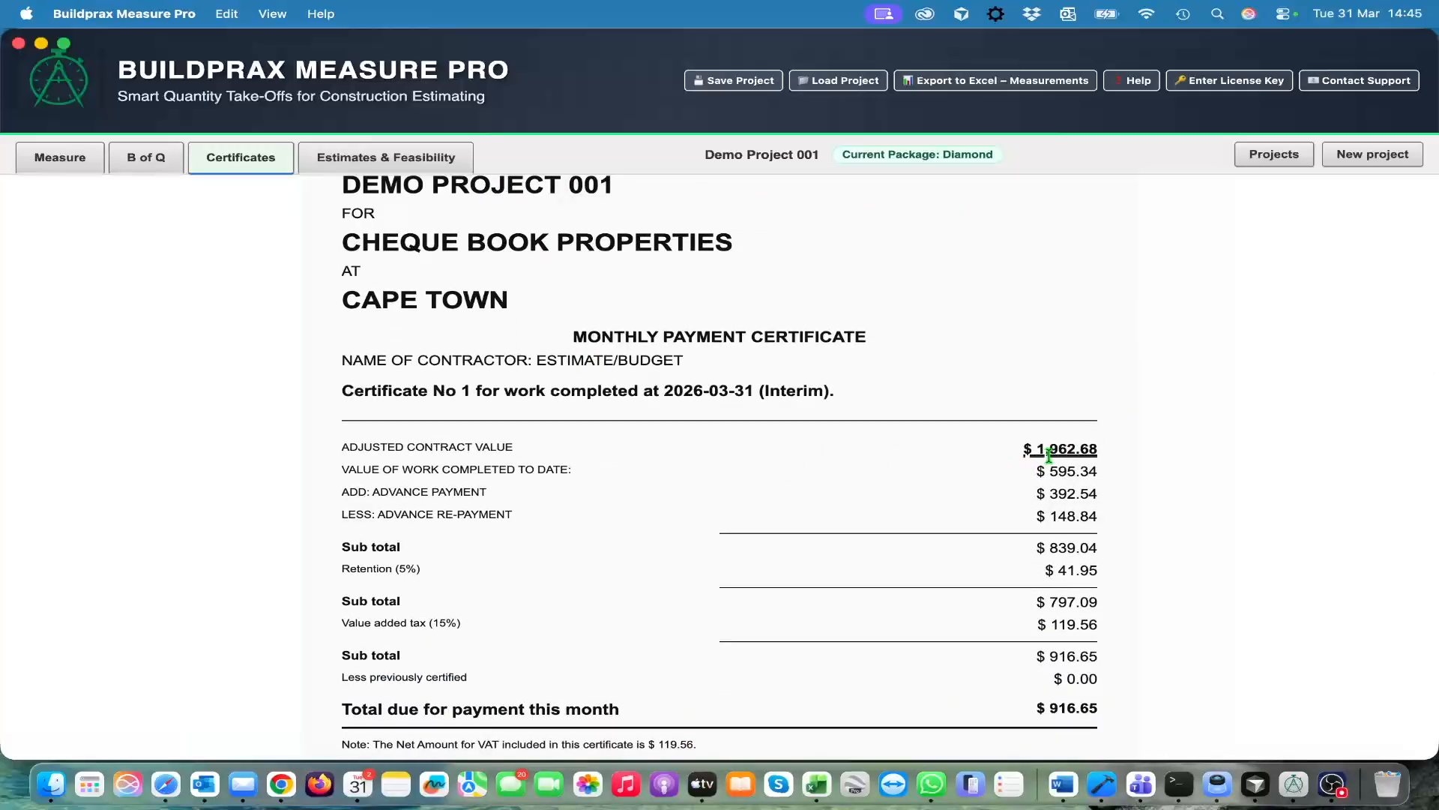
scroll(967, 463, down, 1)
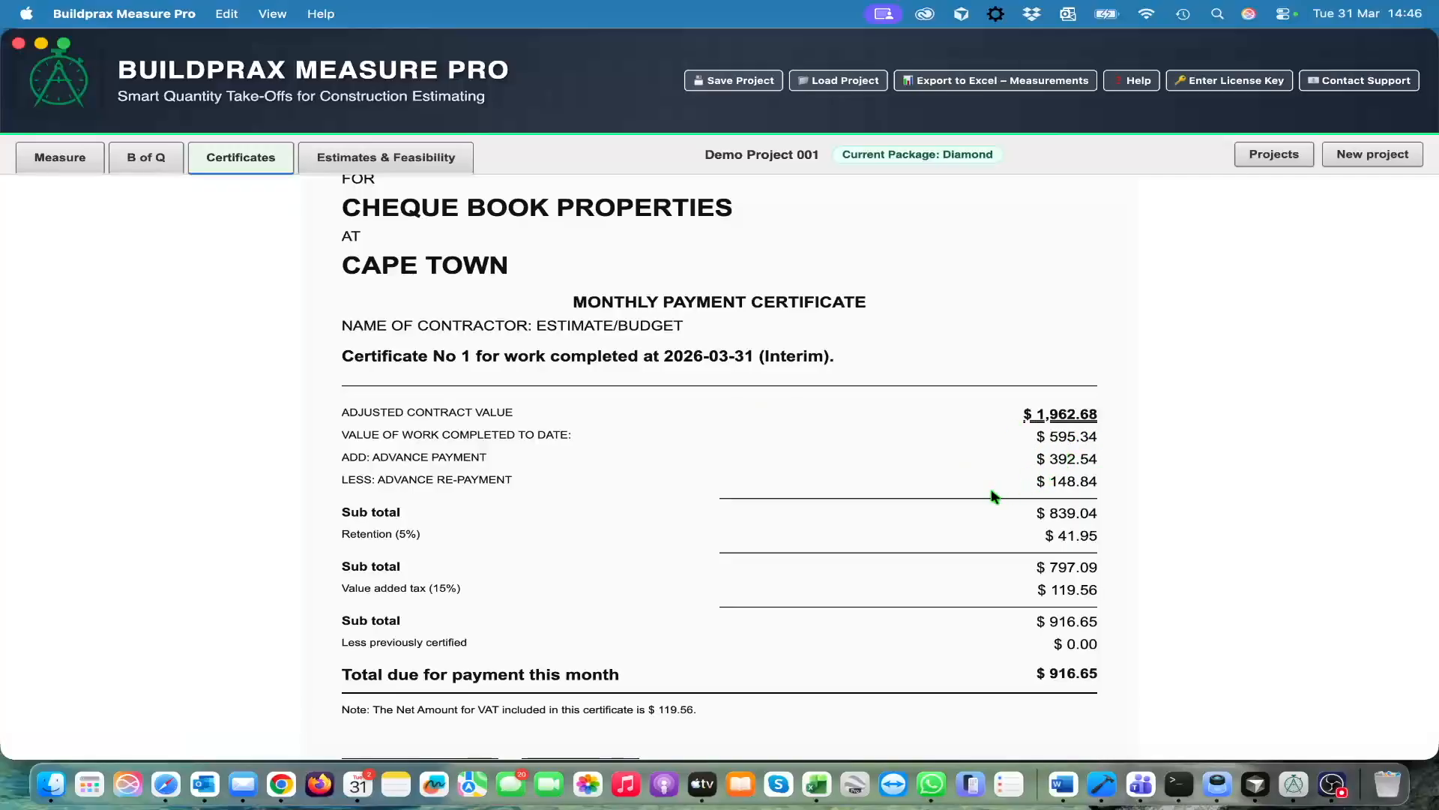
scroll(955, 538, down, 3)
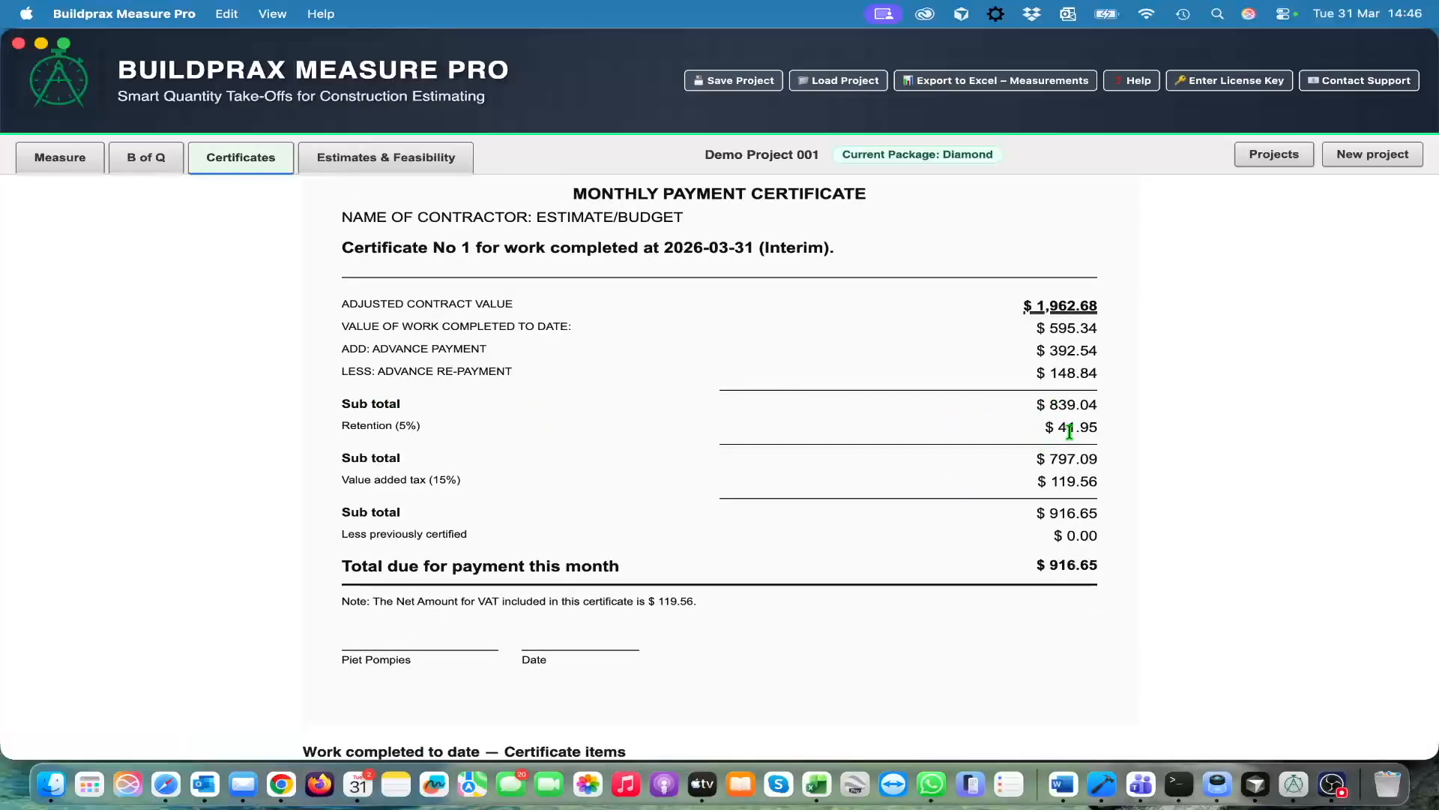
scroll(933, 510, down, 2)
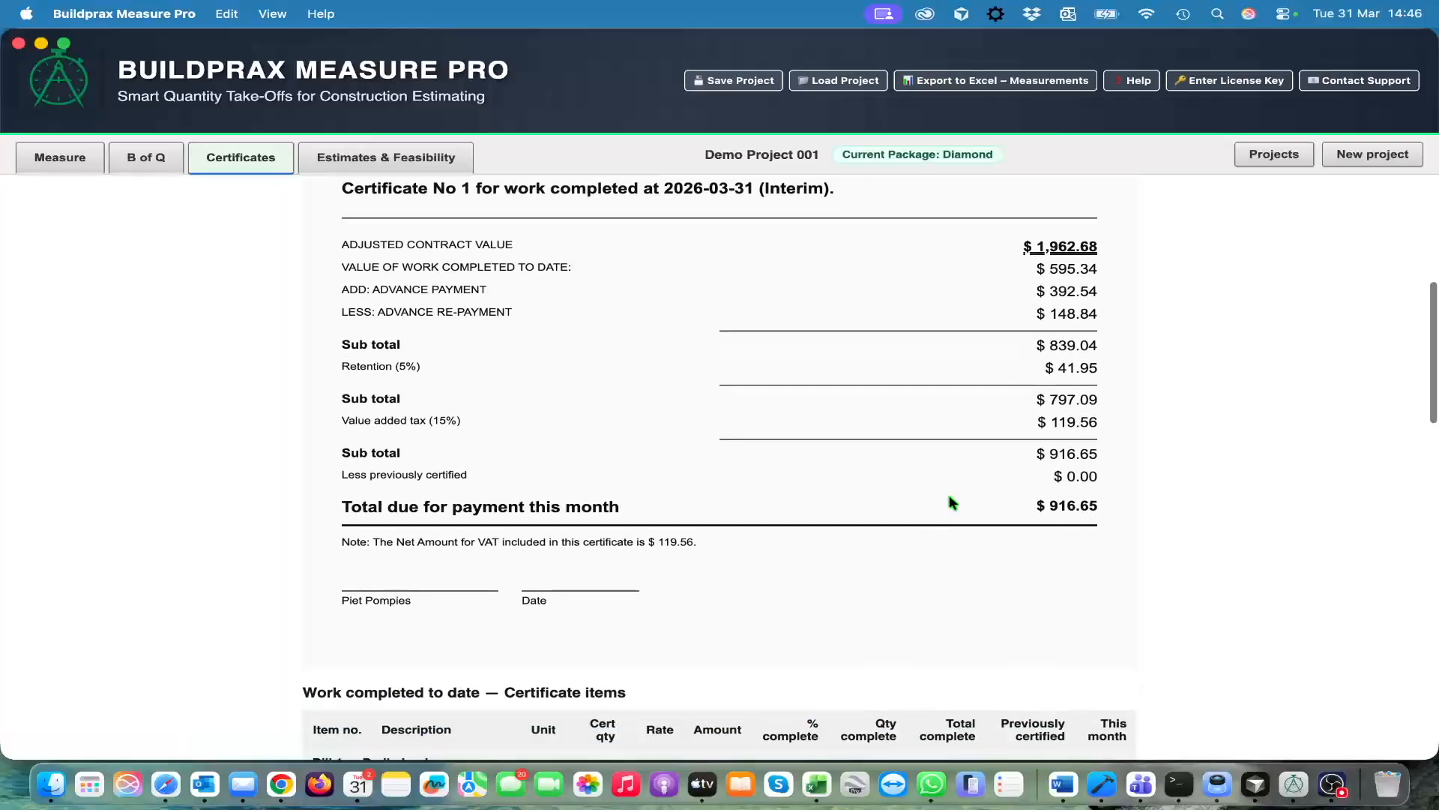
scroll(990, 501, down, 1)
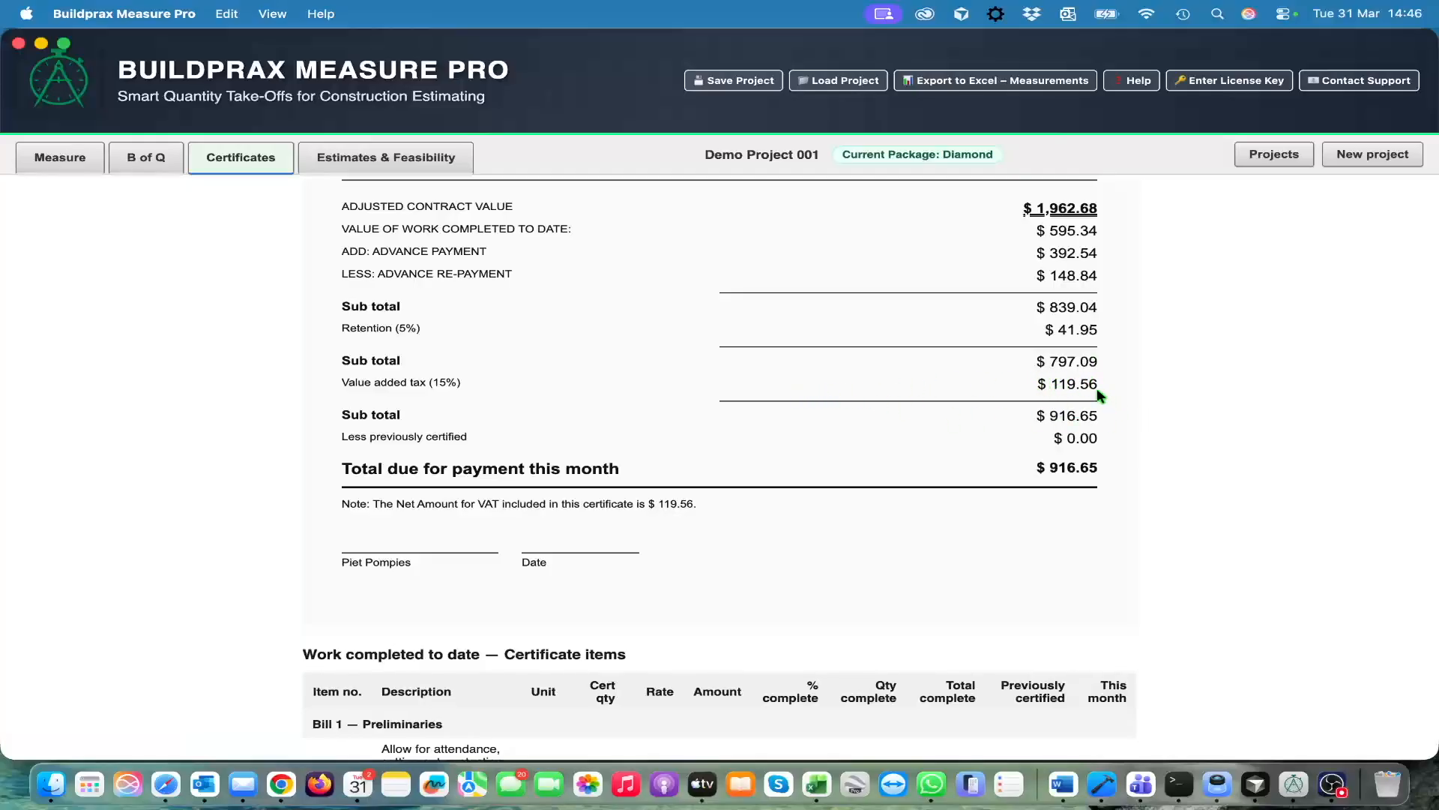
Look over the completed work items per bill in Certificate No 1, and close the certificate
scroll(868, 522, down, 5)
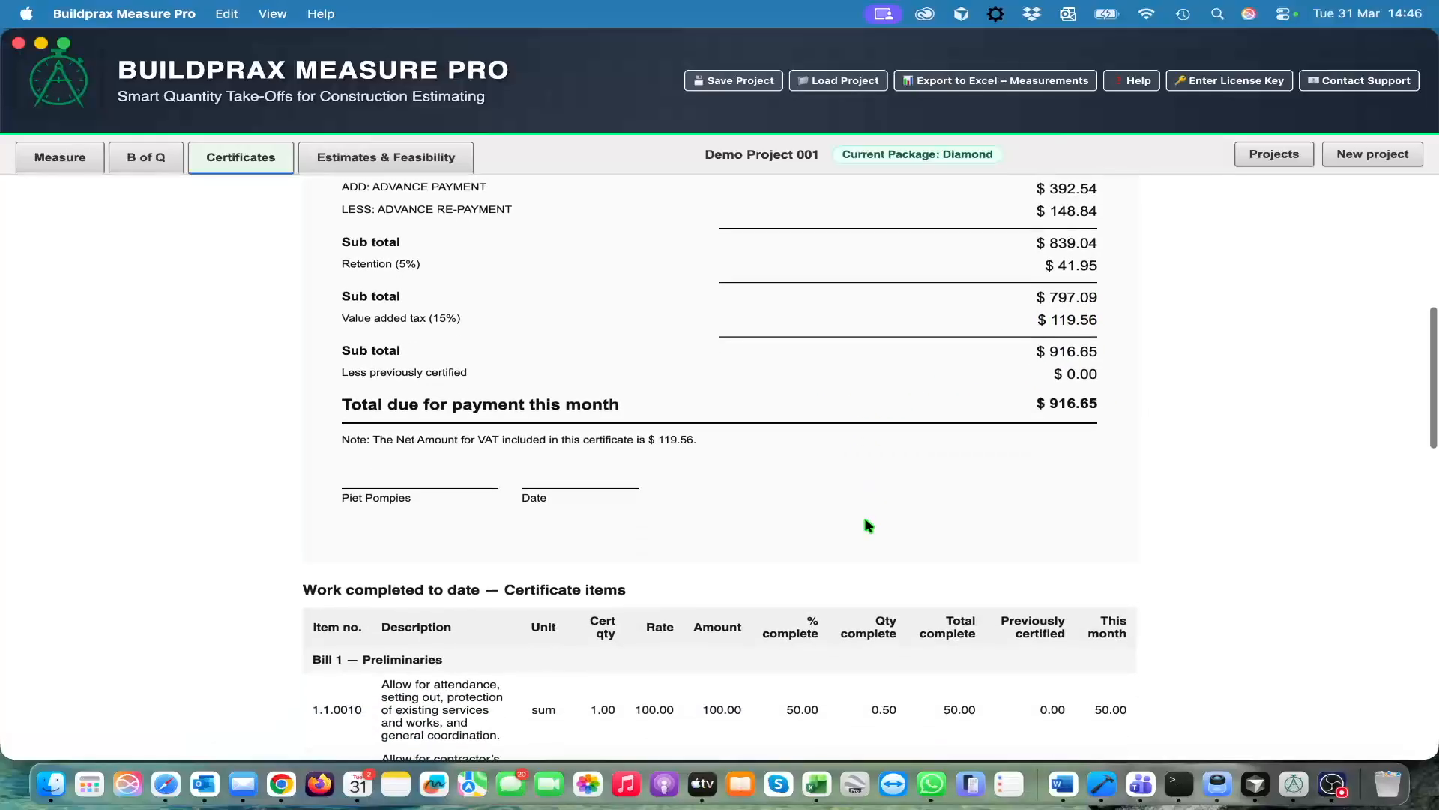
scroll(868, 524, down, 2)
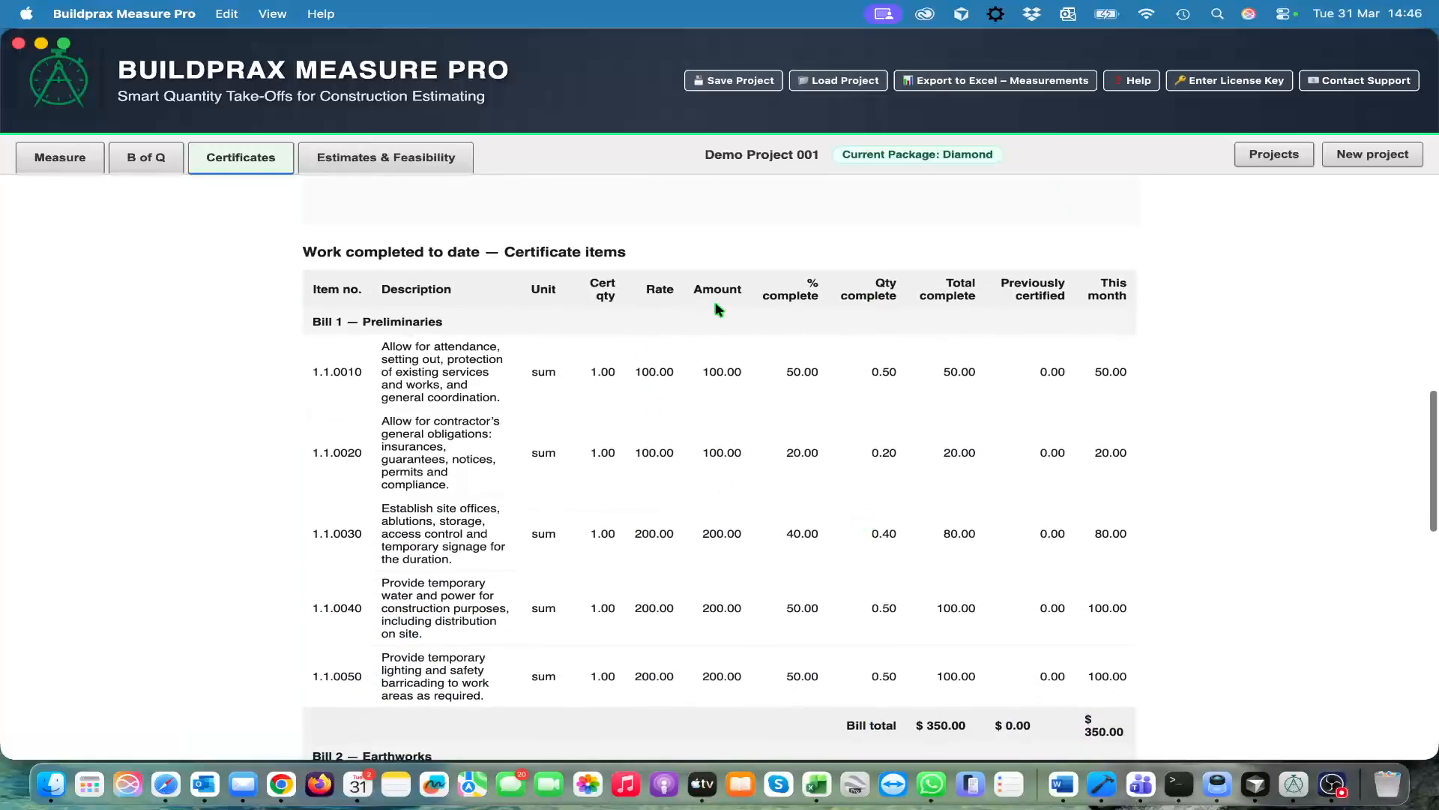
scroll(798, 613, down, 15)
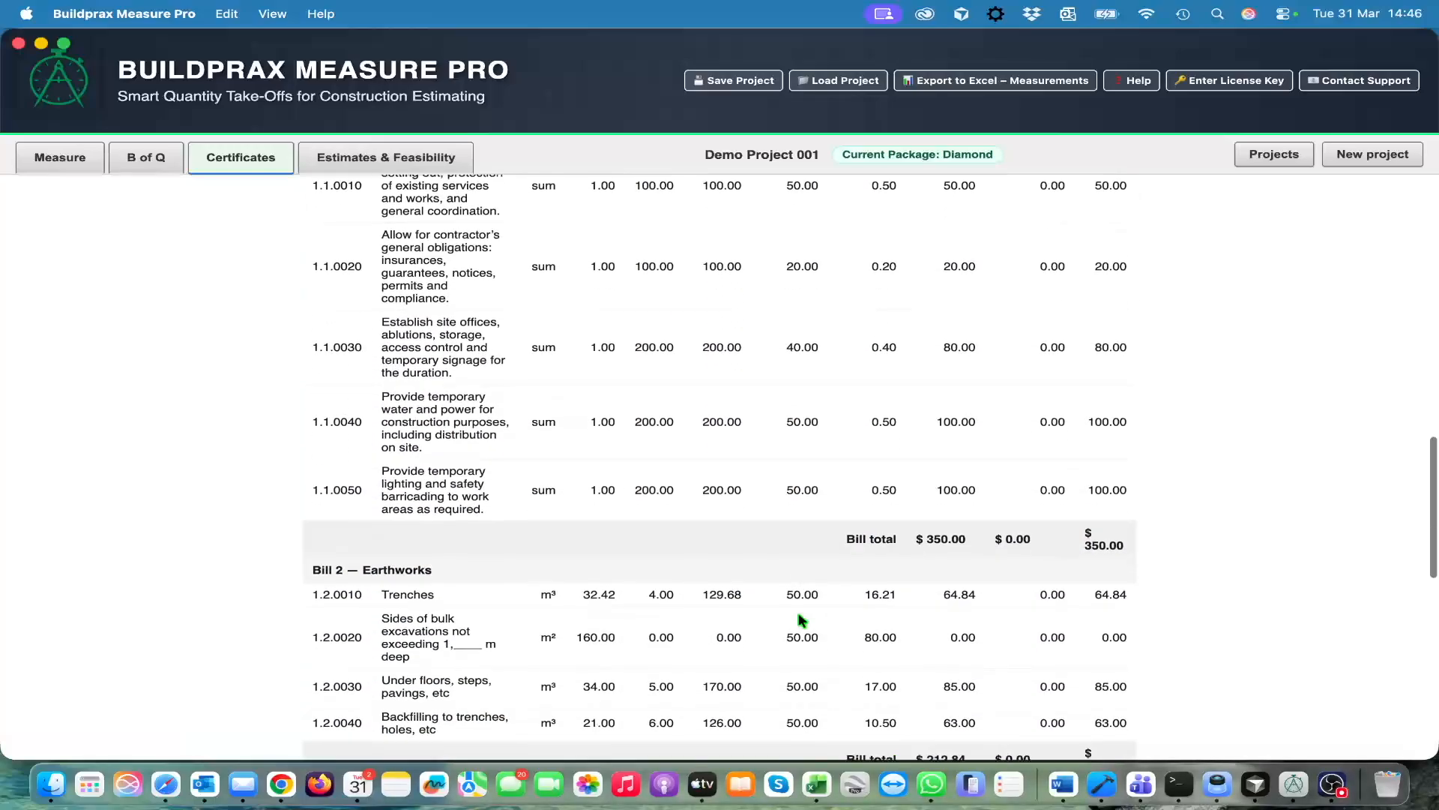
scroll(801, 619, up, 20)
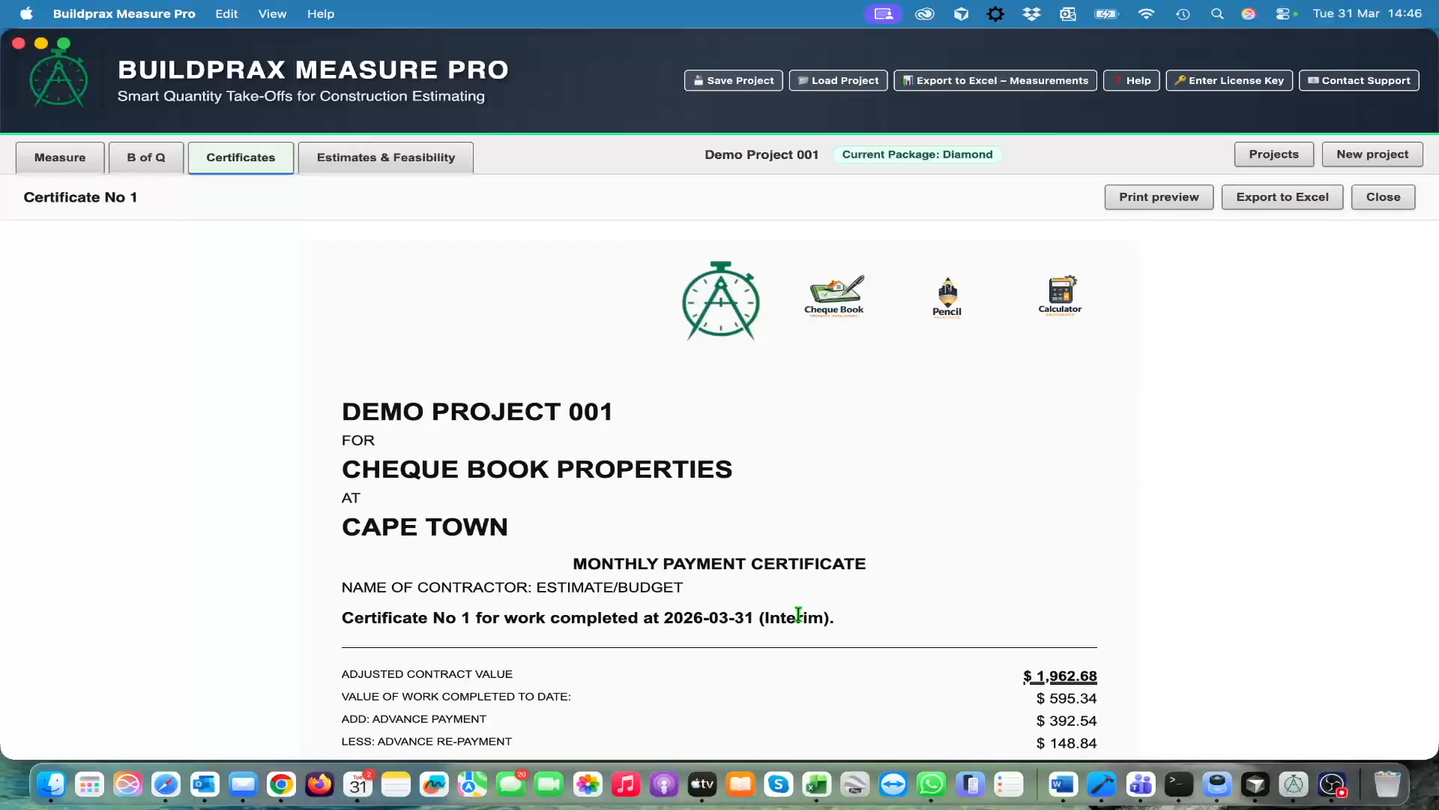
click(1385, 199)
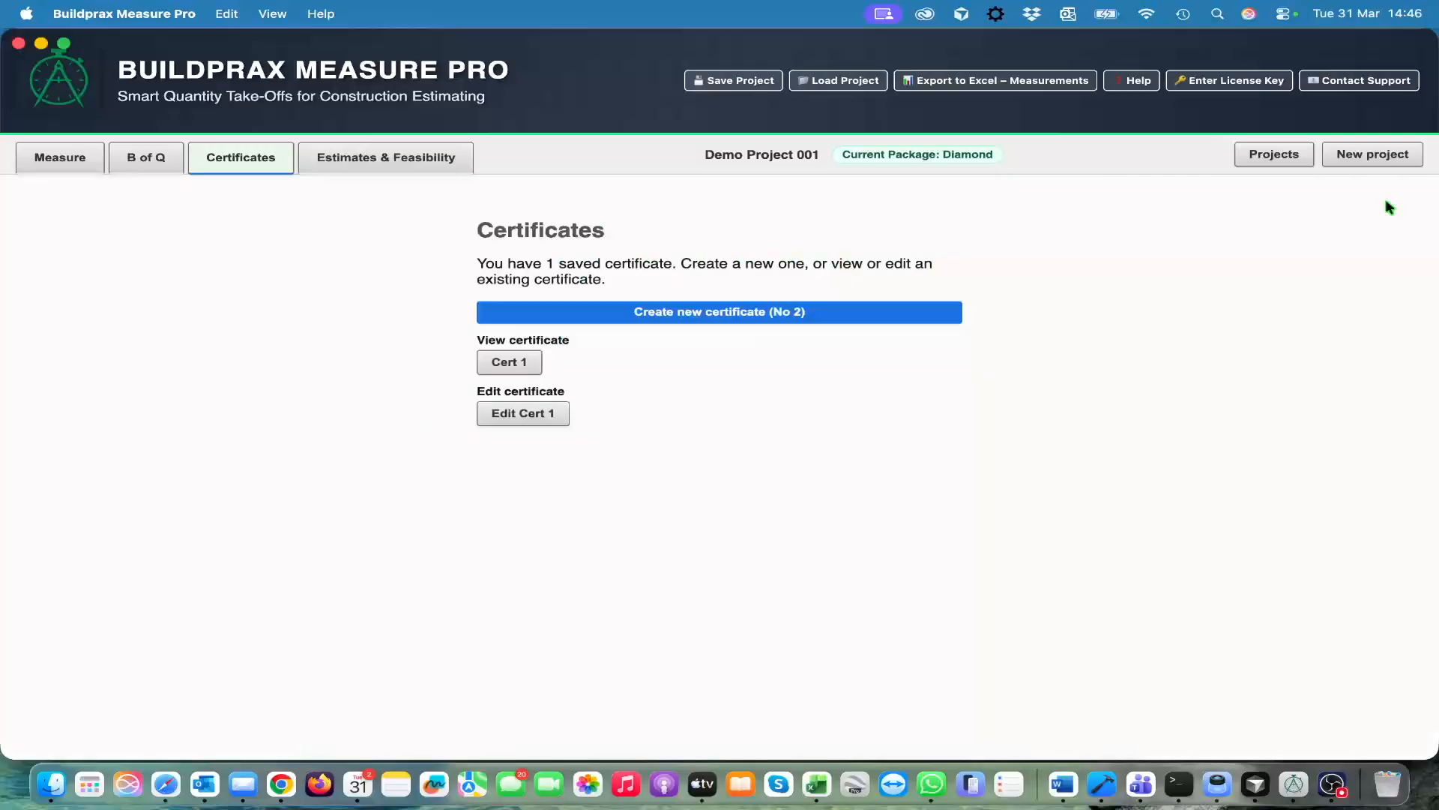
Create interim Certificate No 2 for contractor def with 5 percent retention, and fill in the name of the person signing
click(720, 315)
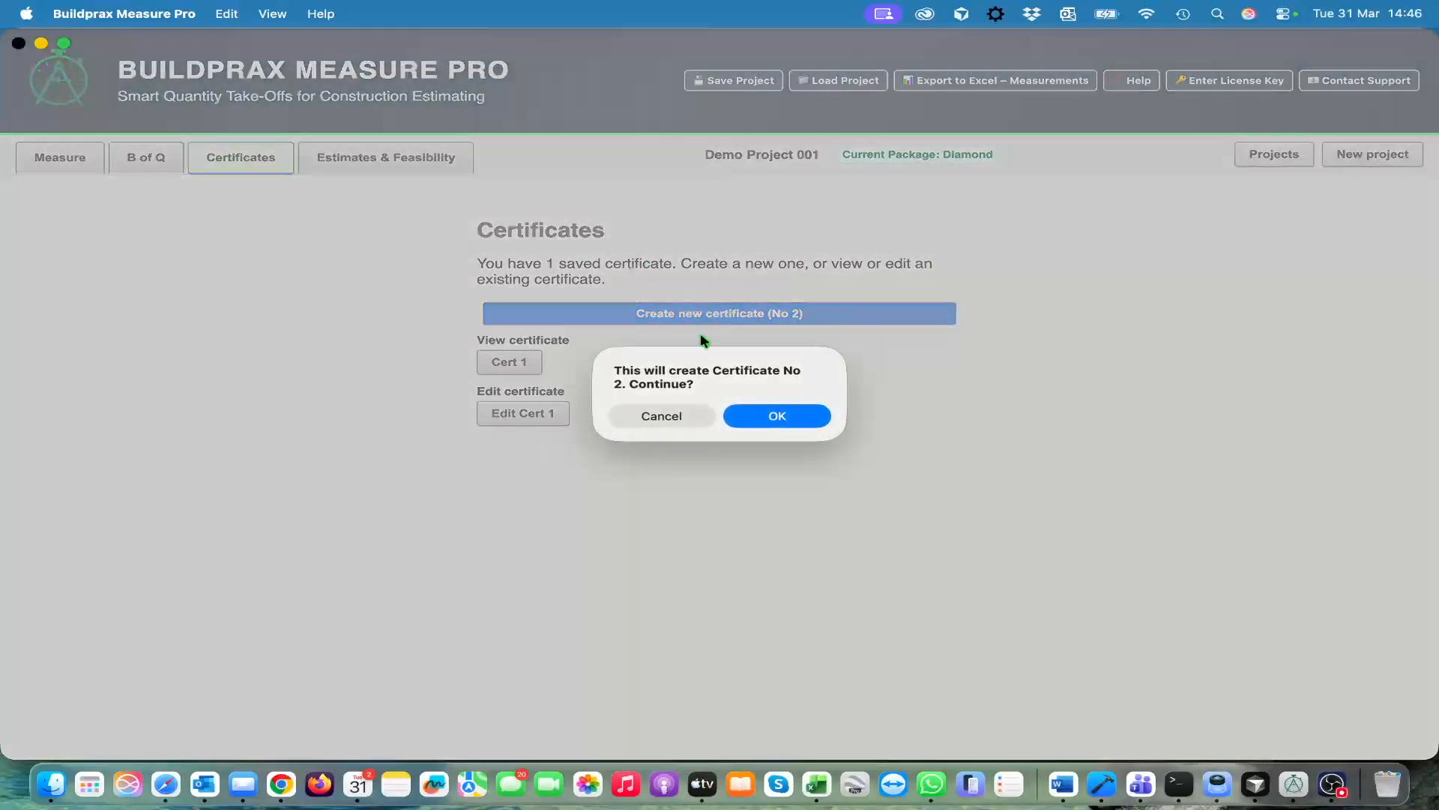
click(784, 418)
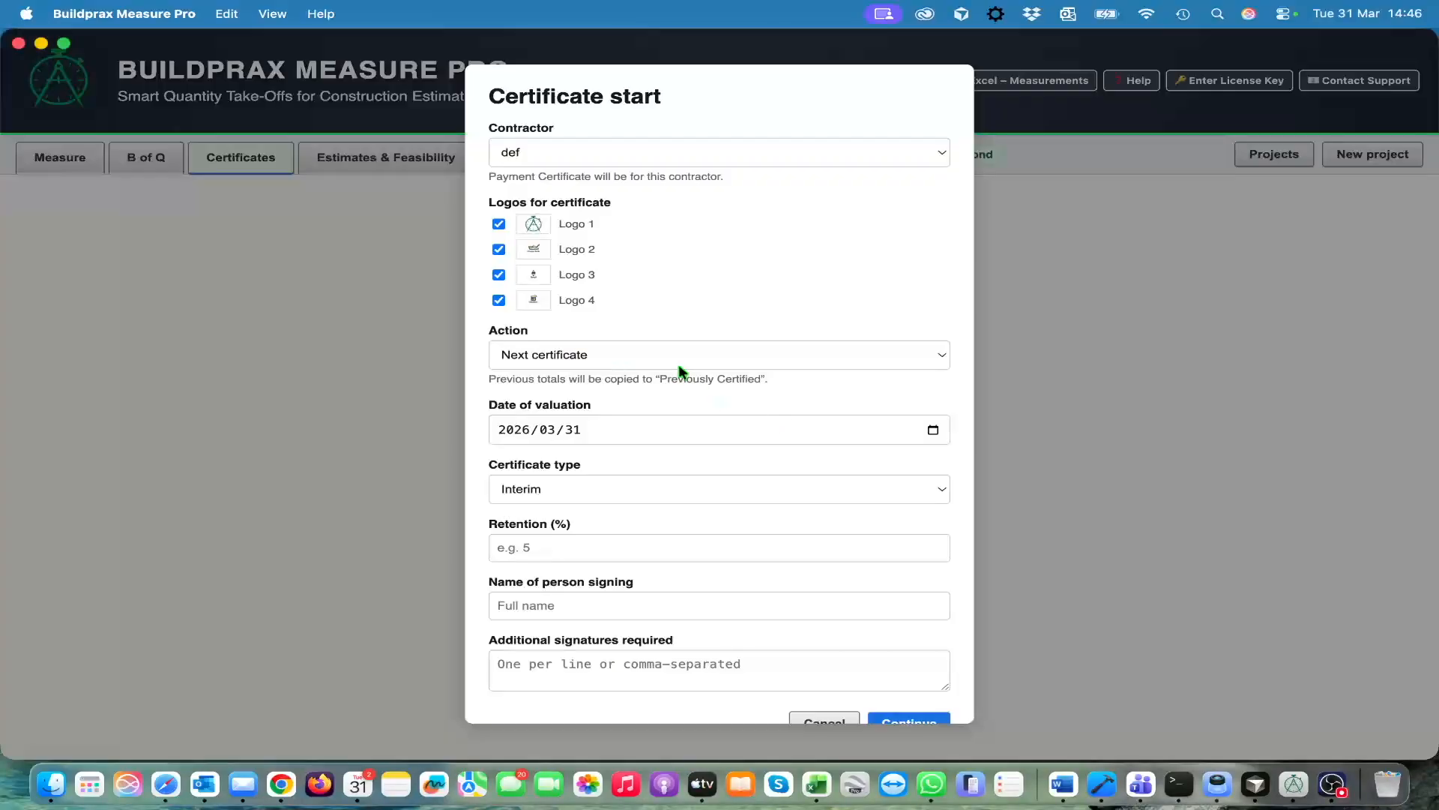
scroll(748, 577, down, 2)
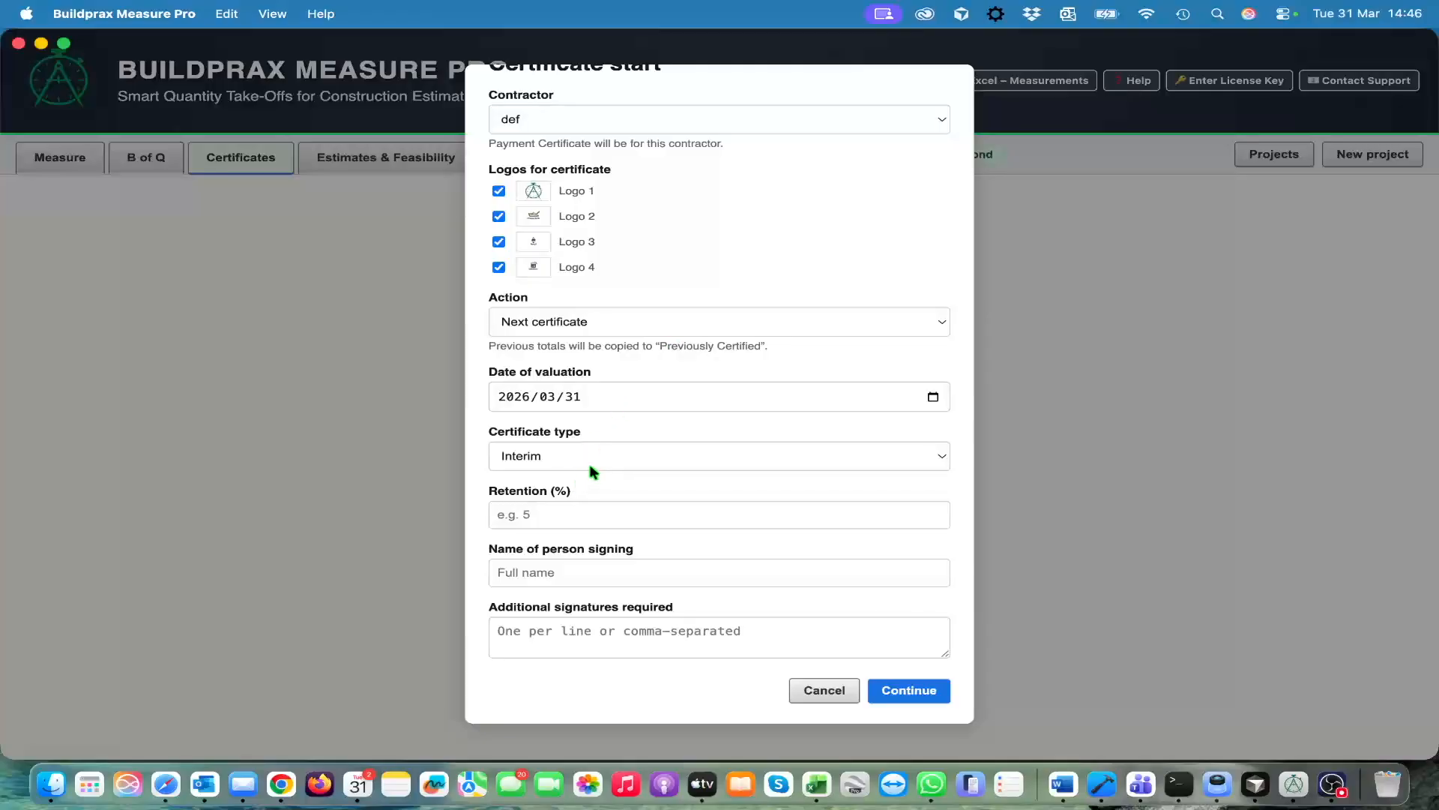
click(571, 517)
text(5)
key(Tab)
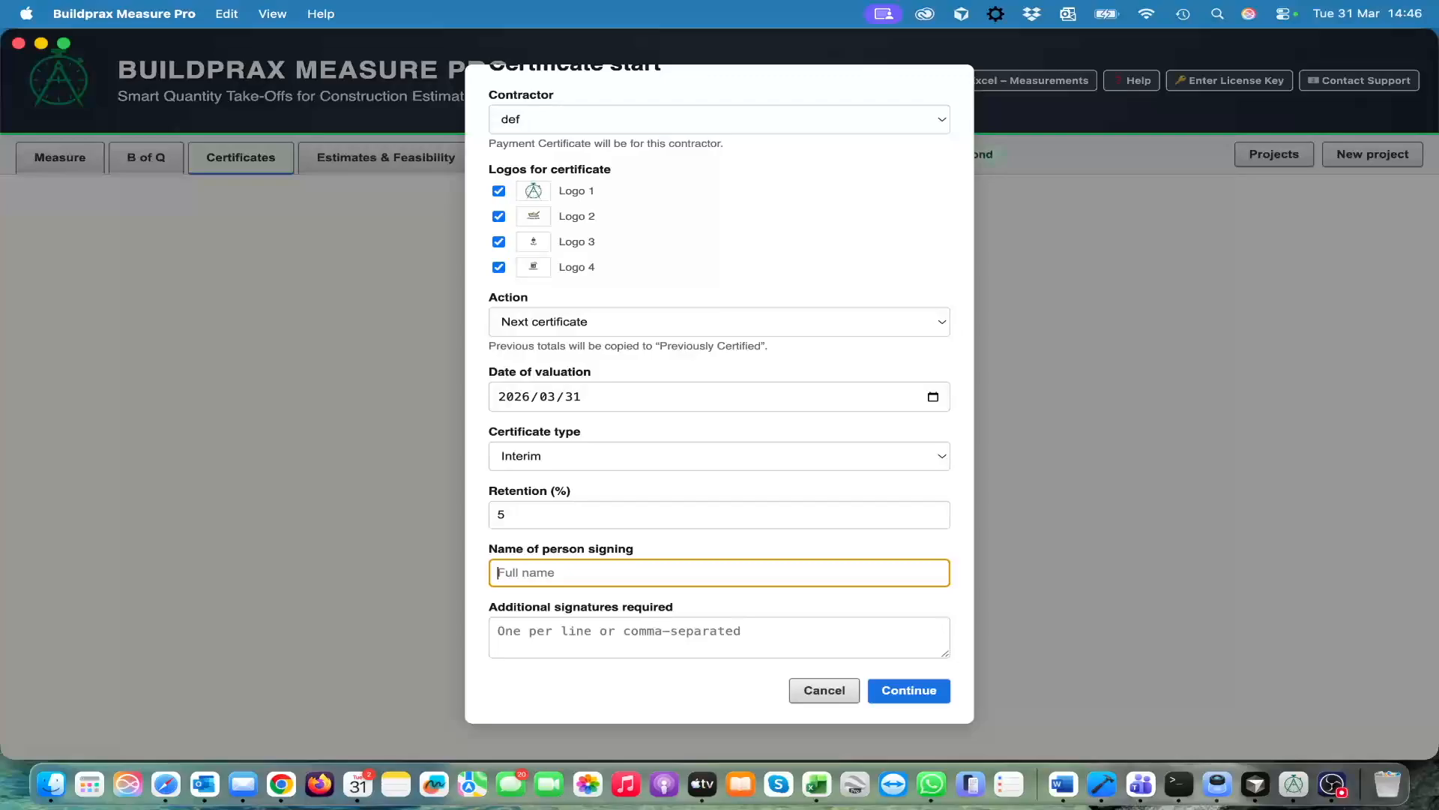
text(cd)
key(Tab)
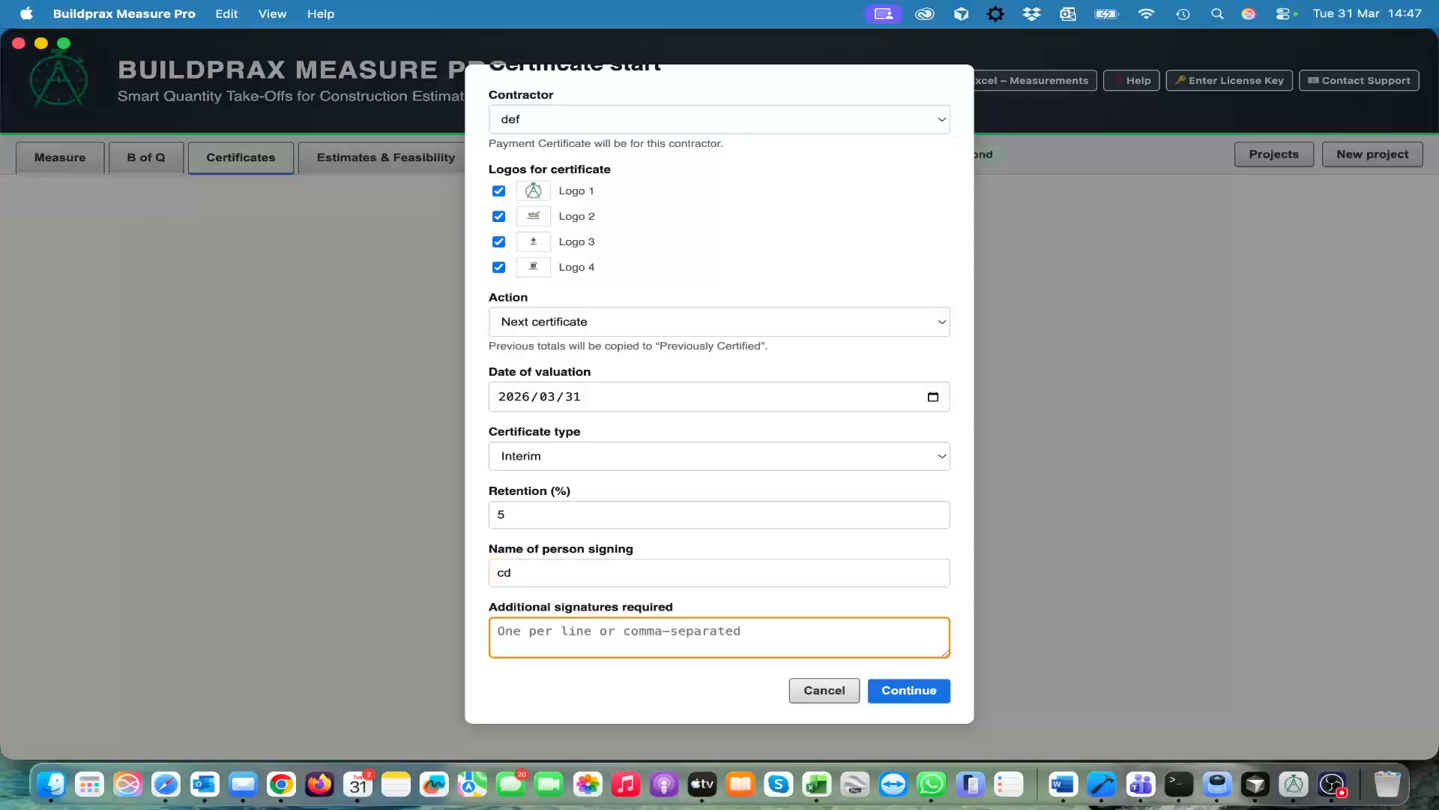
click(909, 690)
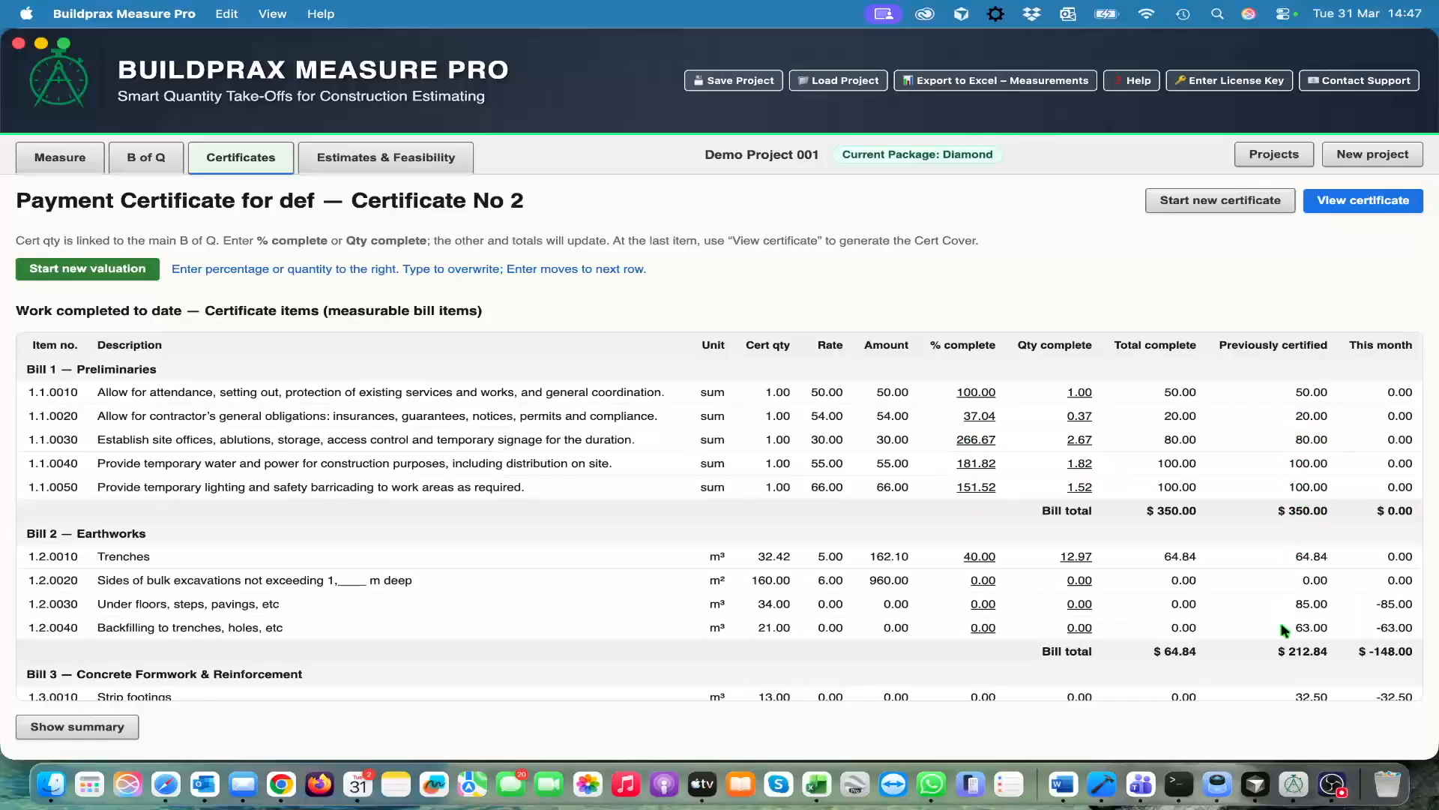
Start a new valuation, keep the attendance item at 100 percent, and set the contractor's general obligations to 56 percent complete
scroll(1285, 648, down, 1)
scroll(1285, 648, up, 1)
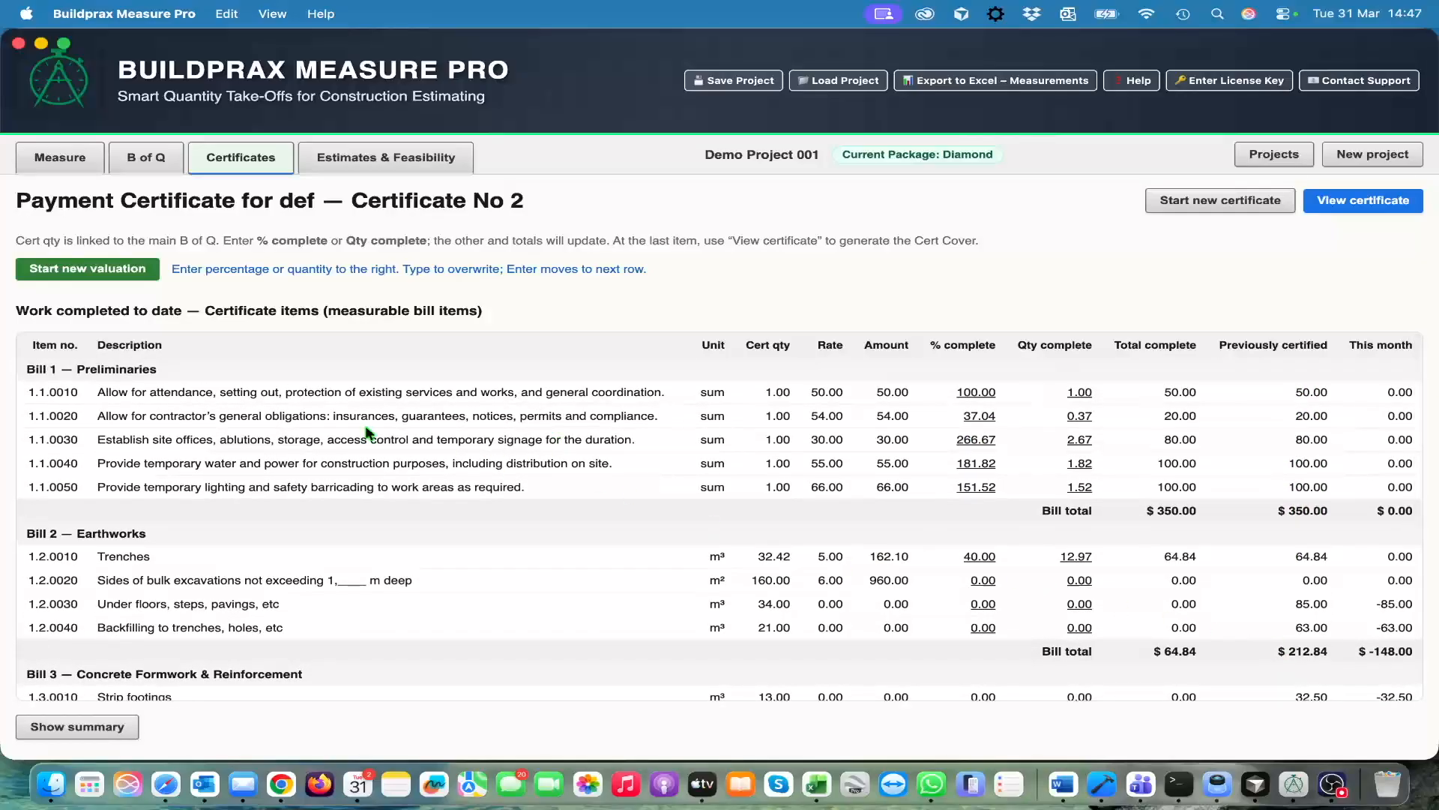
click(88, 270)
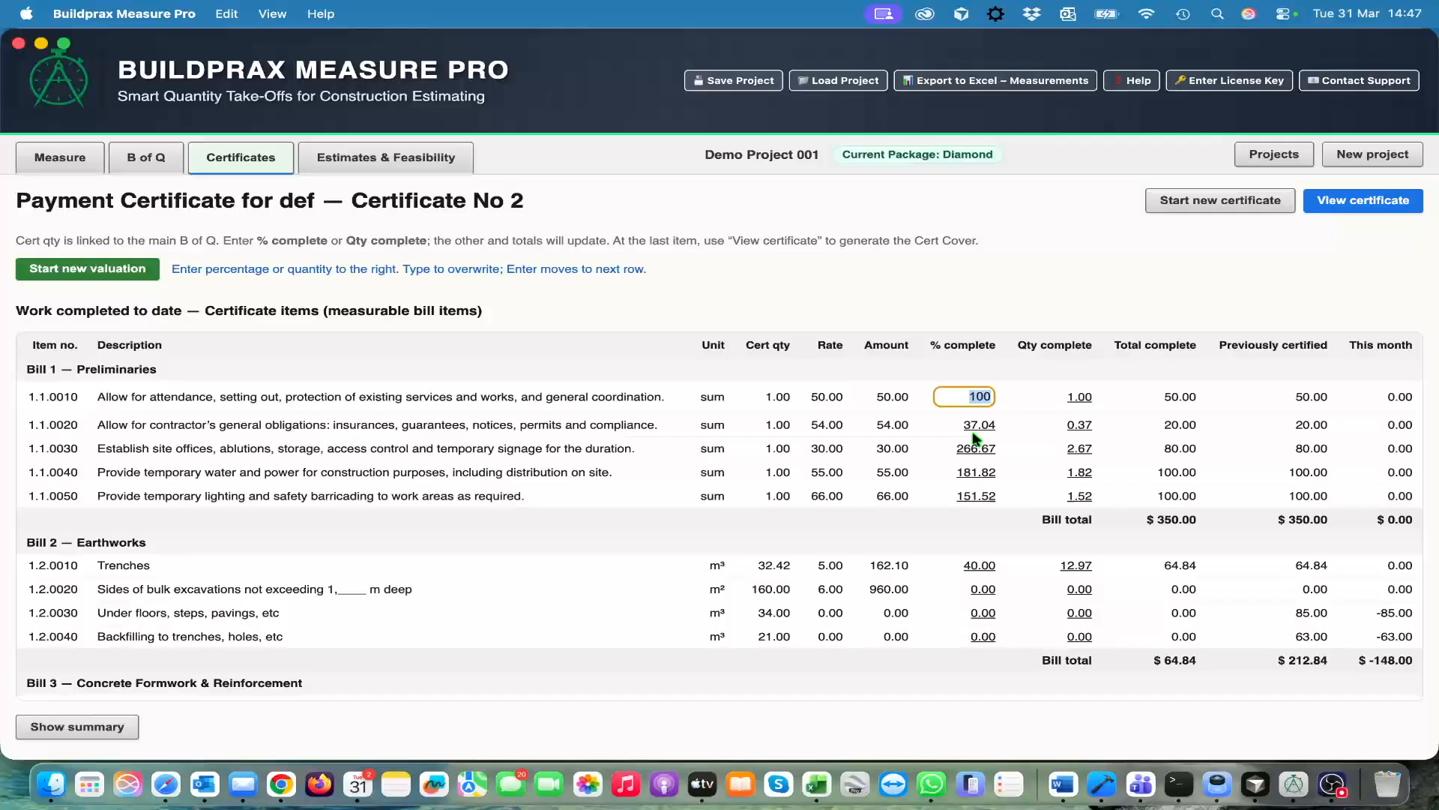
key(Return)
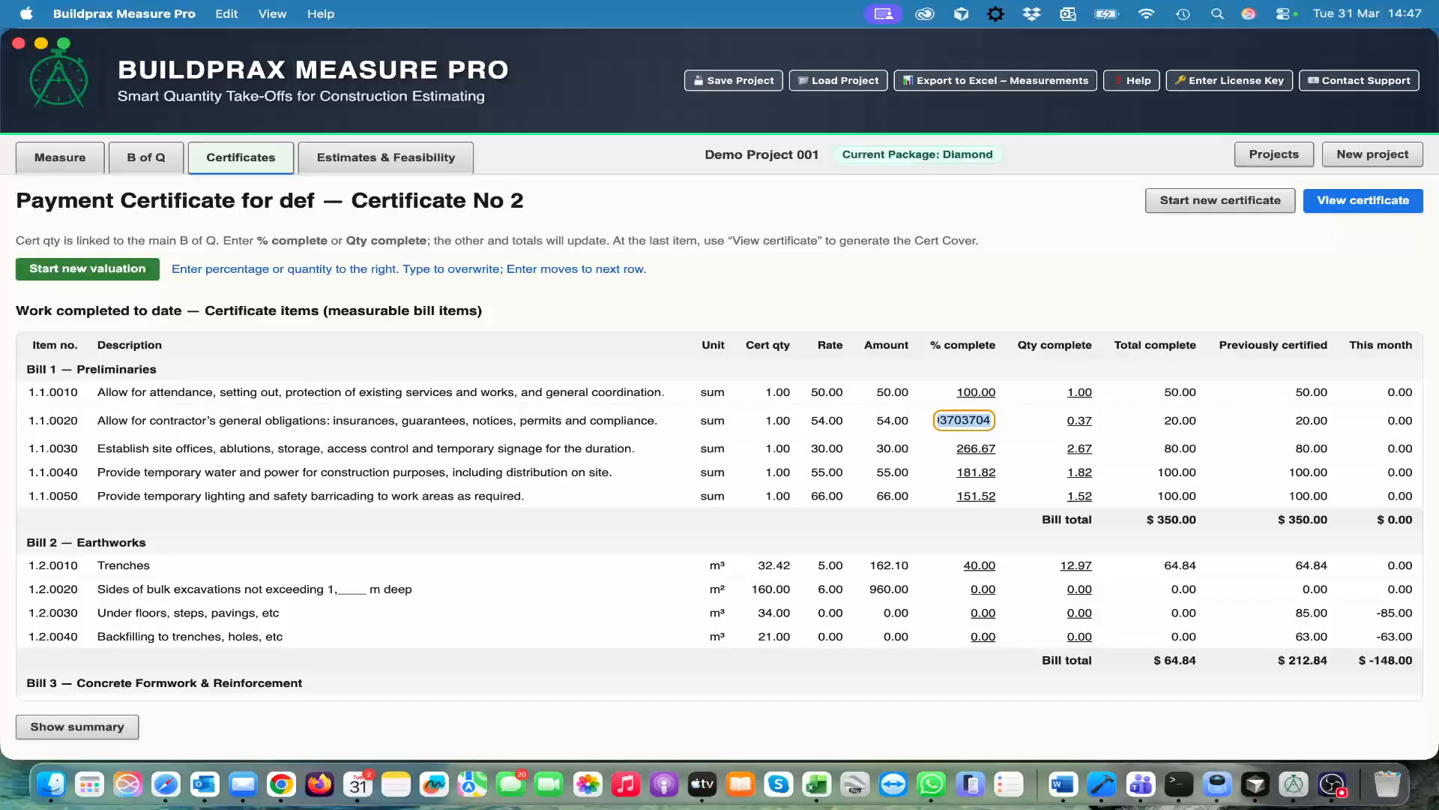
text(5)
text(6)
key(Return)
Set site offices to 66, temporary water and power to 66, and temporary lighting to 6 percent complete in the Preliminaries bill
text(66)
key(Return)
text(66)
key(Return)
text(6)
key(Return)
text(6)
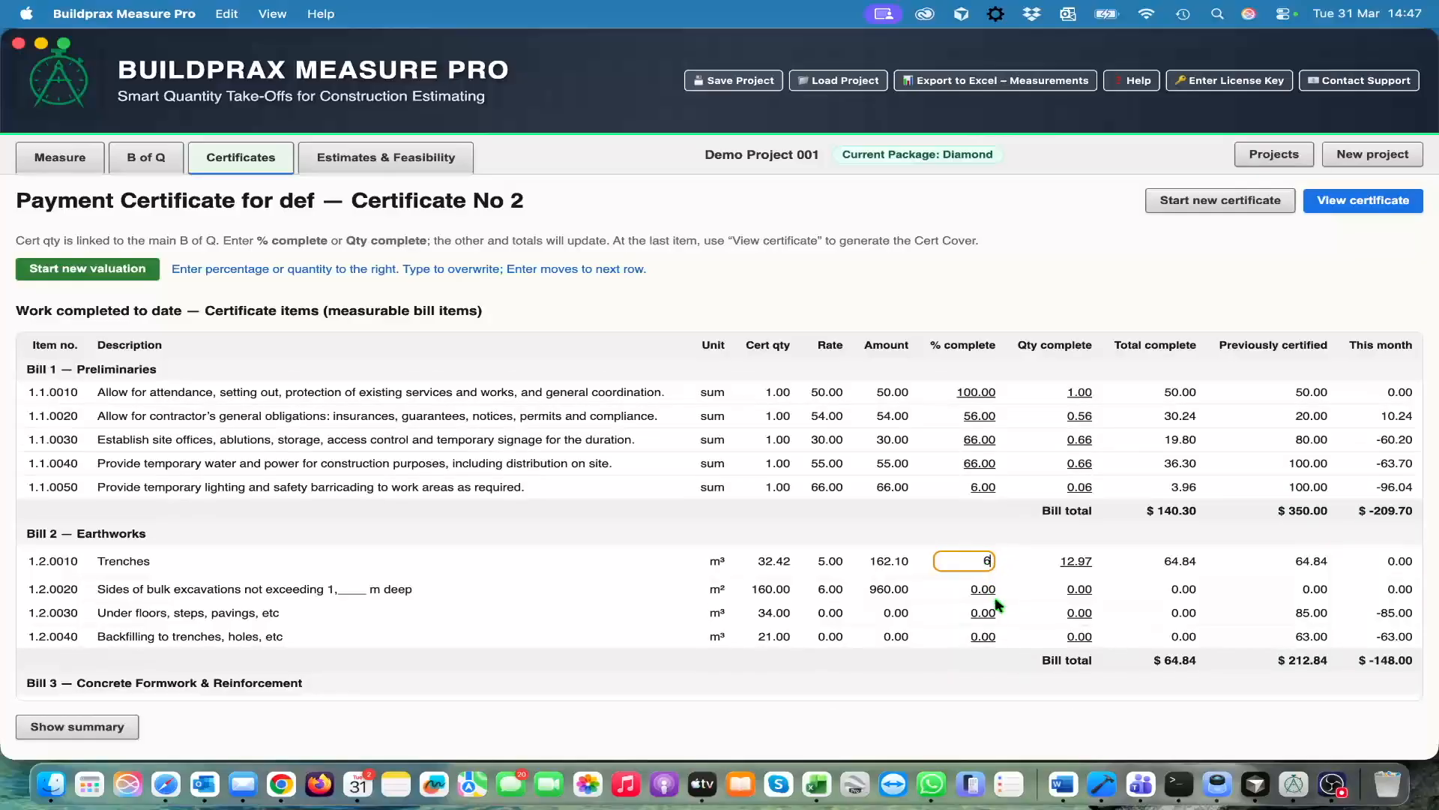
Set the Earthworks trenches item to 6 percent complete and look over the valued items of Certificate No 2
scroll(998, 604, down, 2)
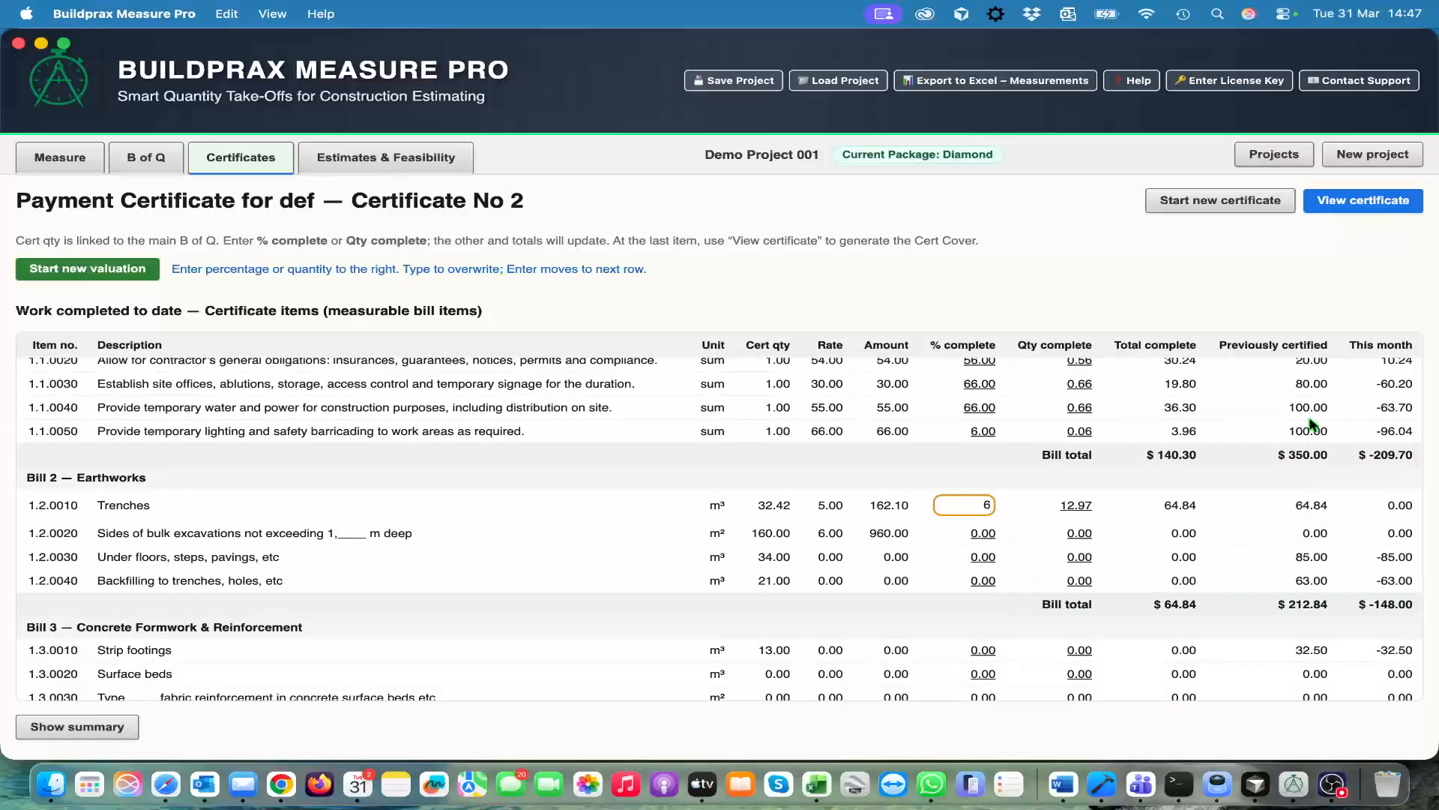
click(1319, 522)
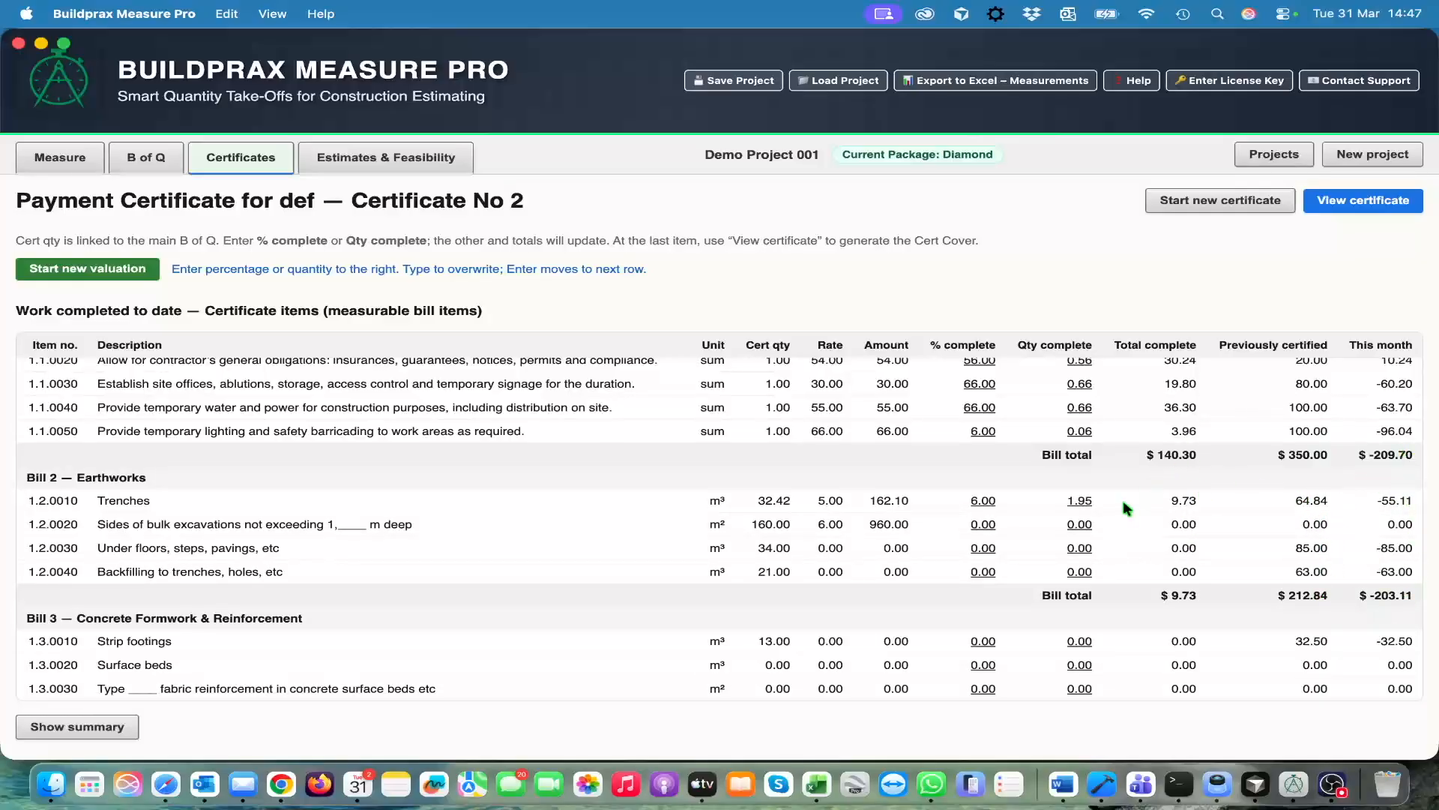
scroll(1175, 471, down, 3)
scroll(1095, 468, up, 5)
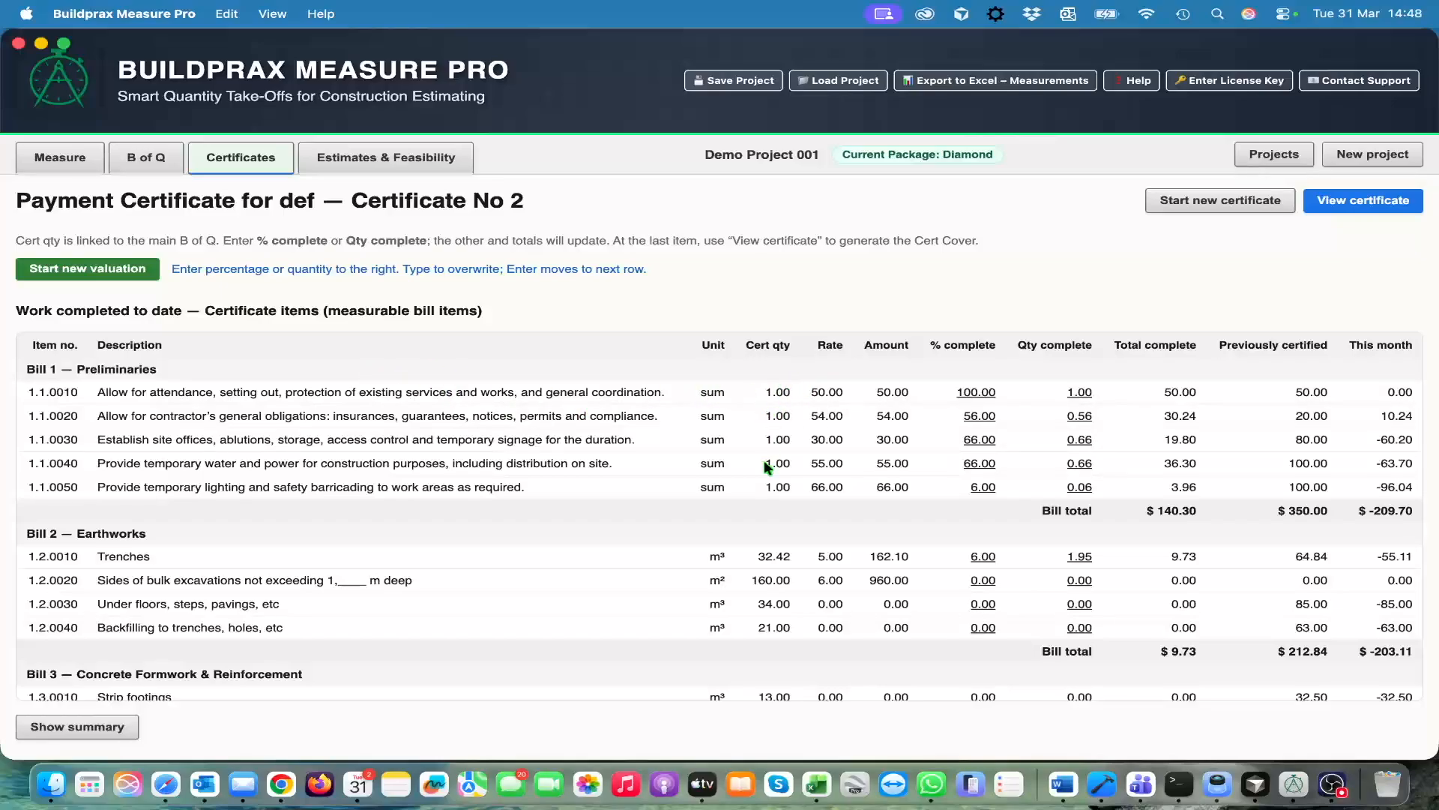
scroll(765, 547, down, 3)
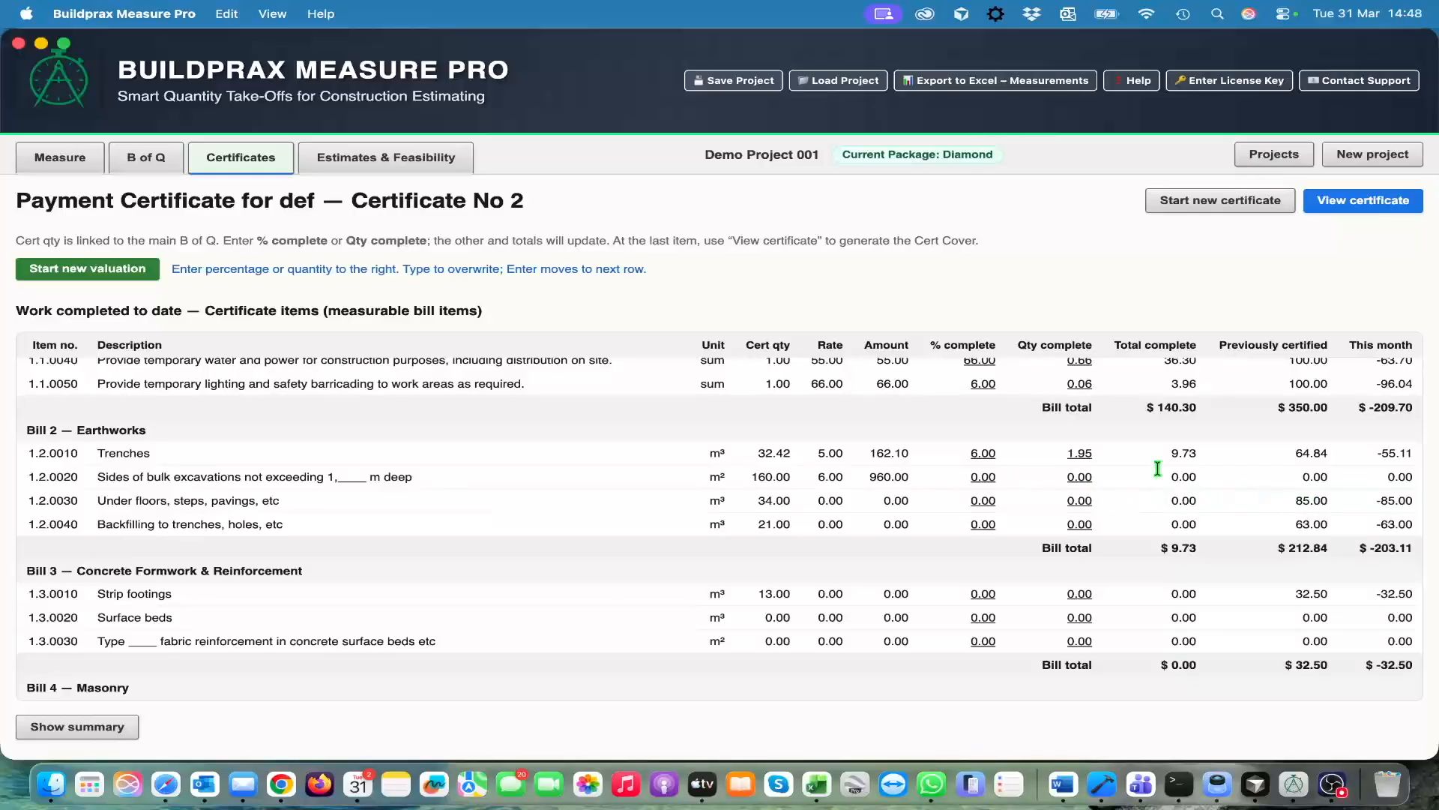
scroll(671, 349, up, 3)
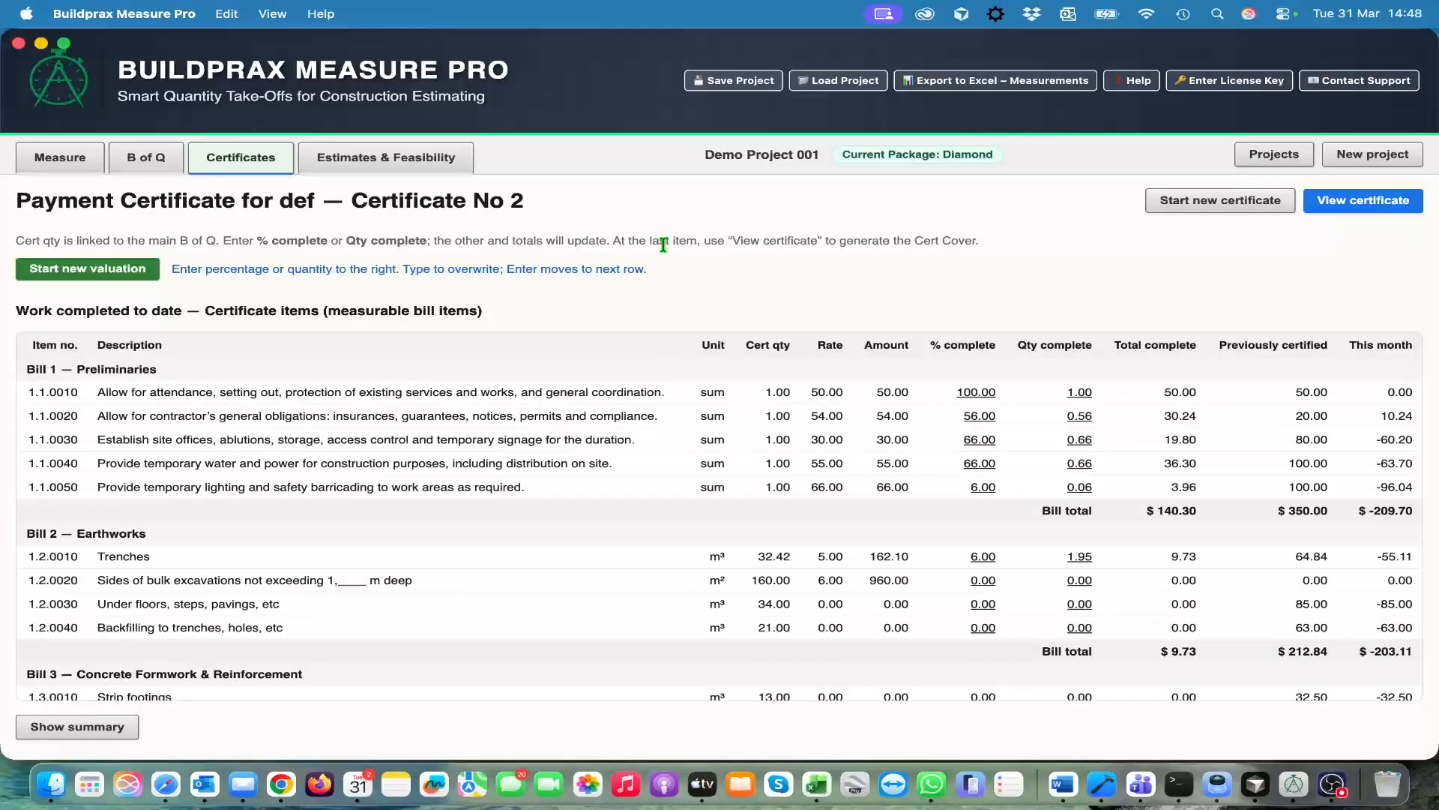
Start a new estimate / feasibility with document type Feasibility, and fill in the name of the person responsible
click(417, 163)
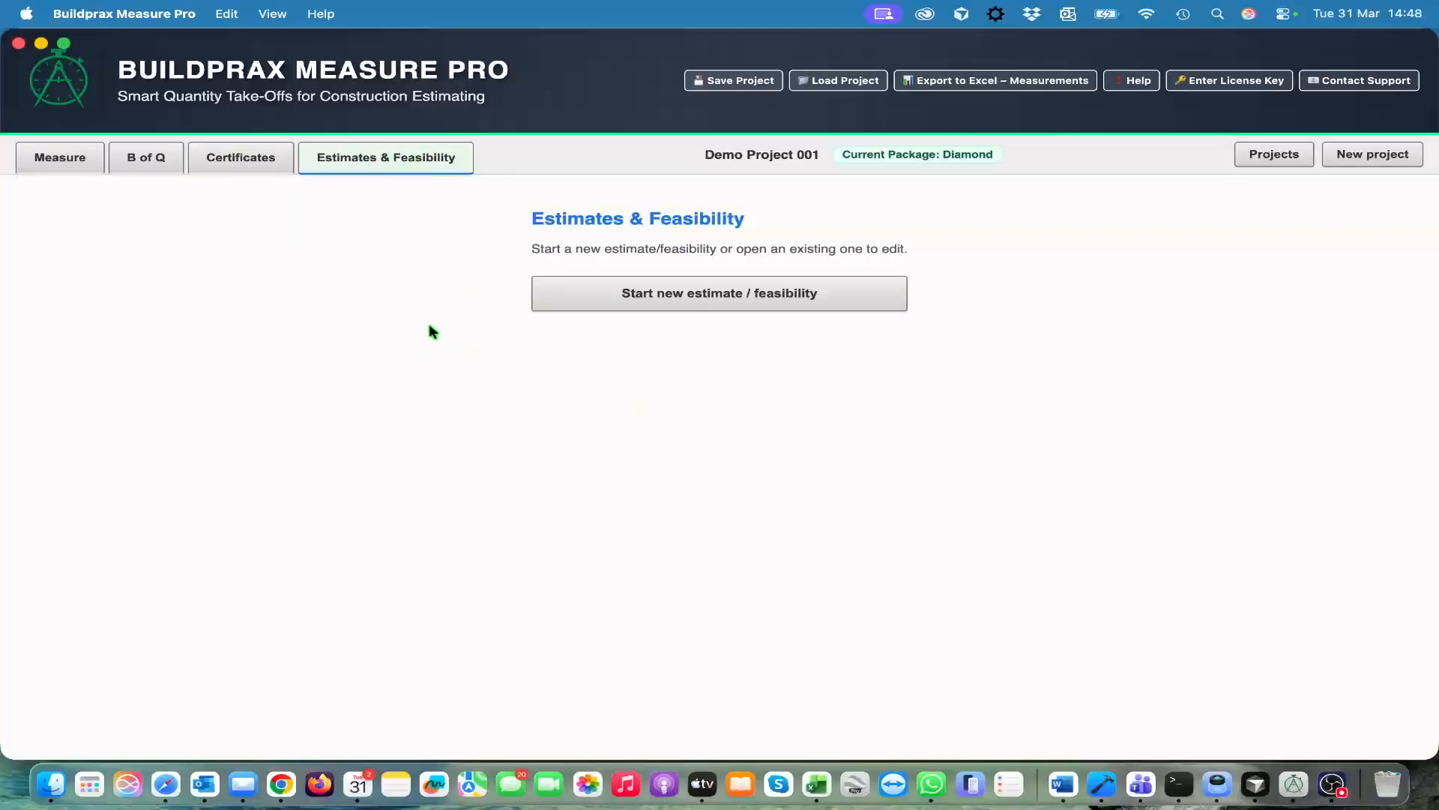
click(710, 304)
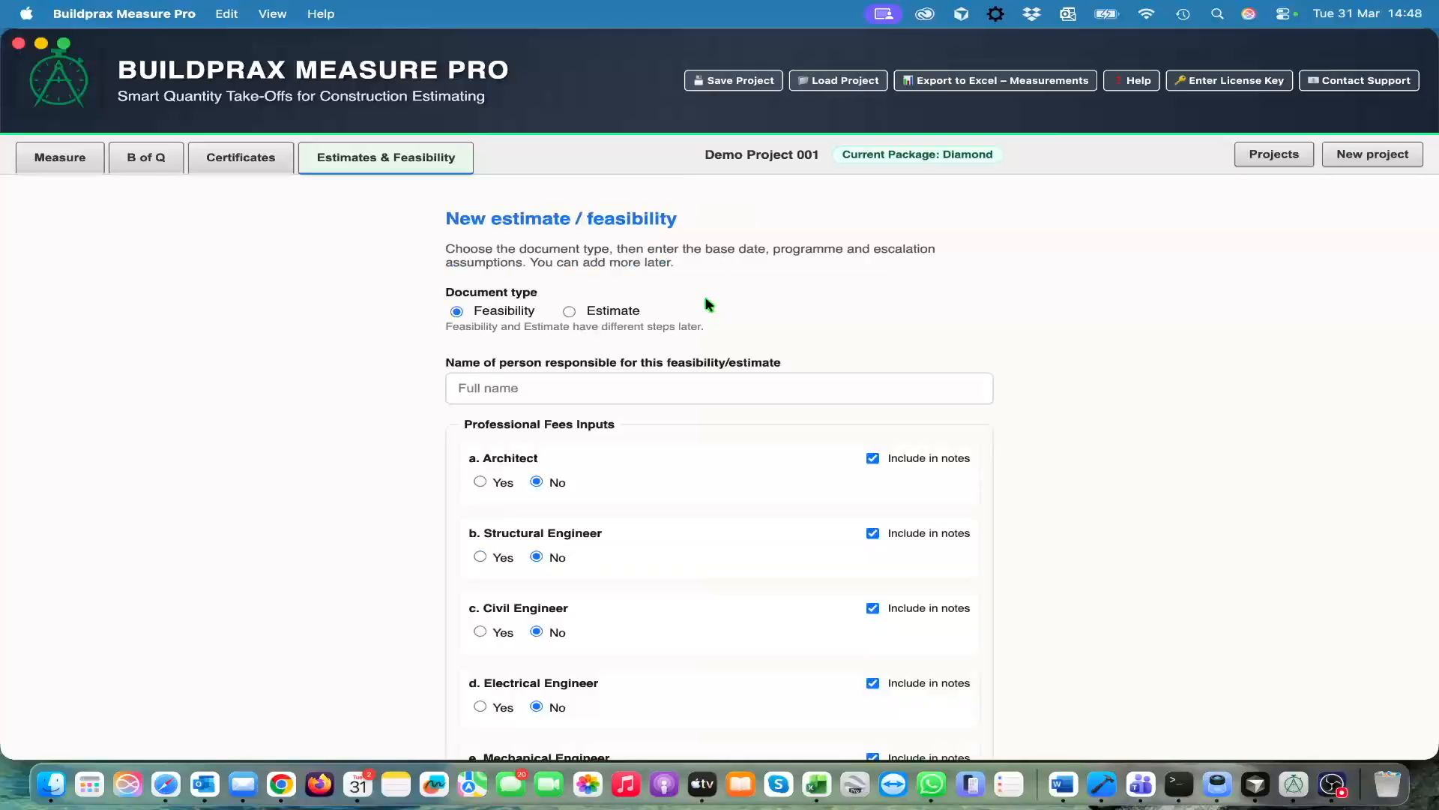
scroll(724, 389, down, 3)
scroll(737, 395, up, 3)
scroll(1174, 420, down, 5)
click(565, 278)
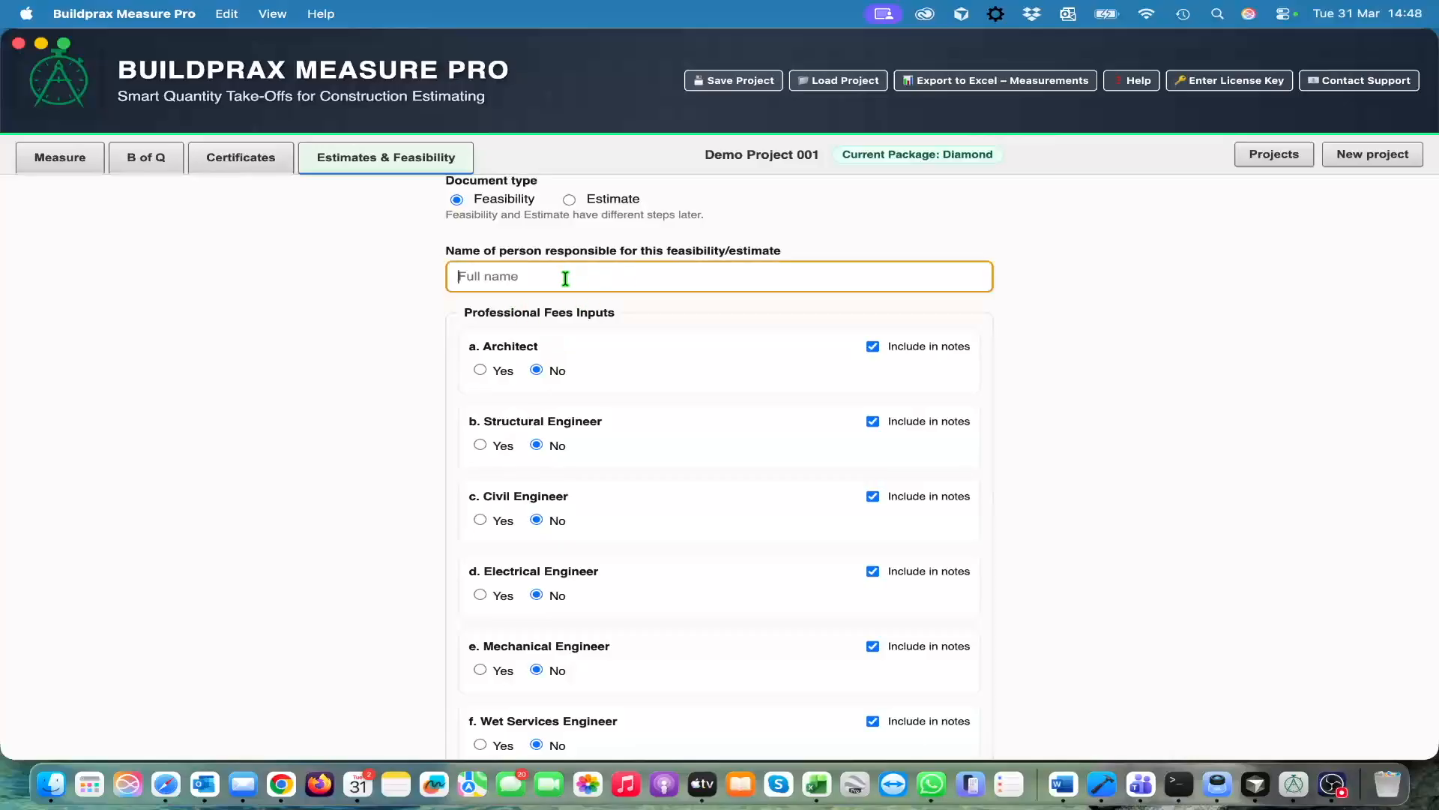
text(Piet)
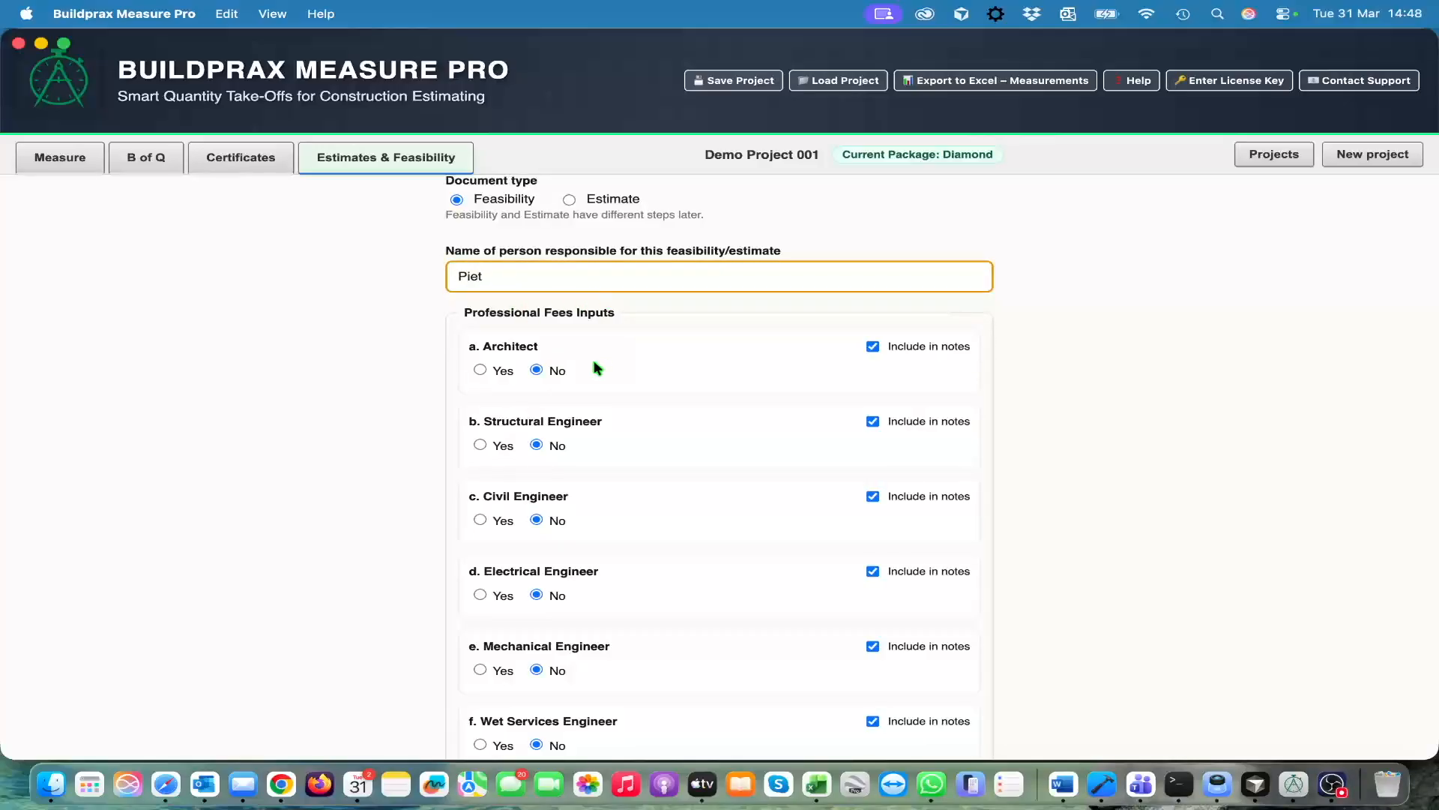
Include an architect in the professional fees inputs and enter Pencil as the architect's name
scroll(642, 366, down, 1)
scroll(642, 366, up, 1)
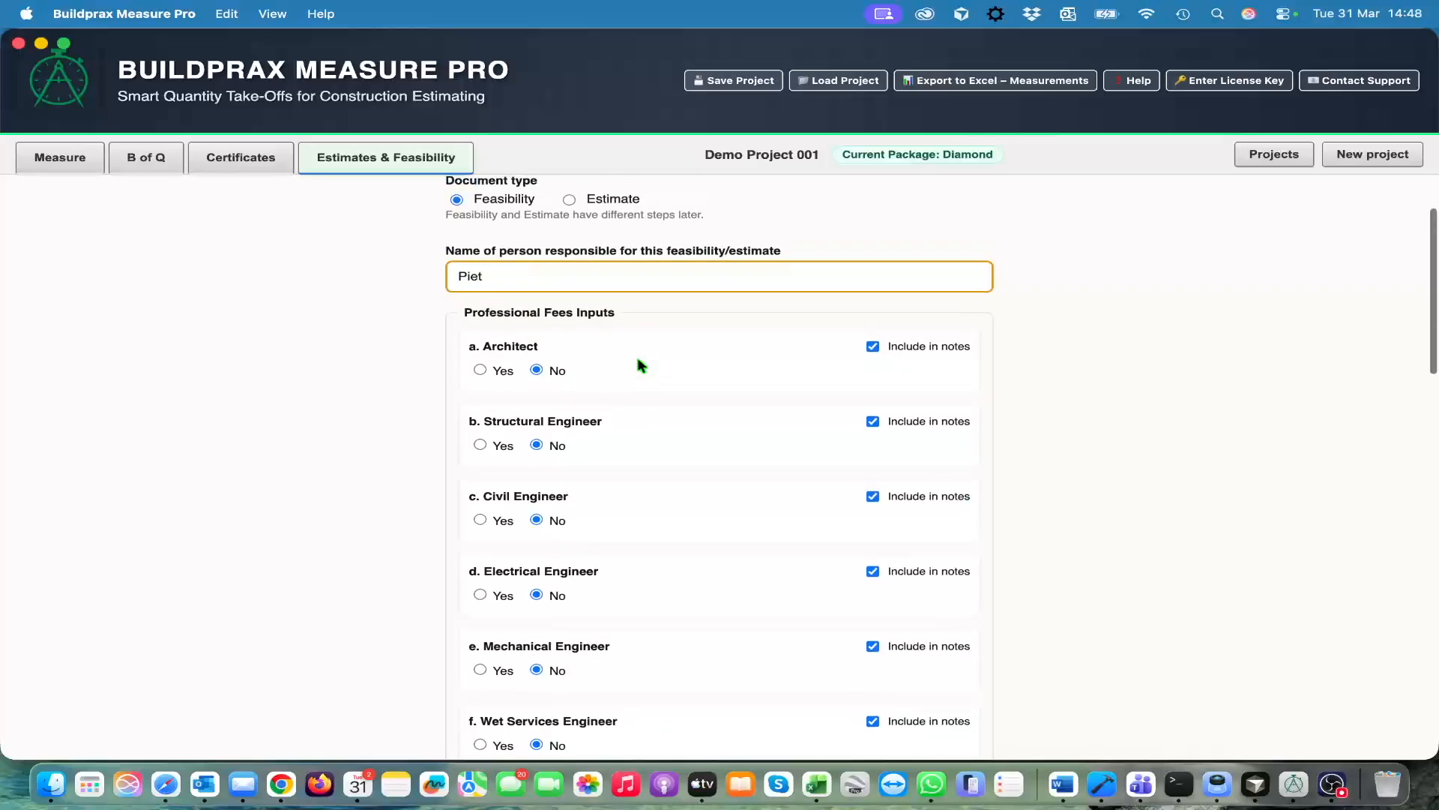
scroll(642, 365, up, 1)
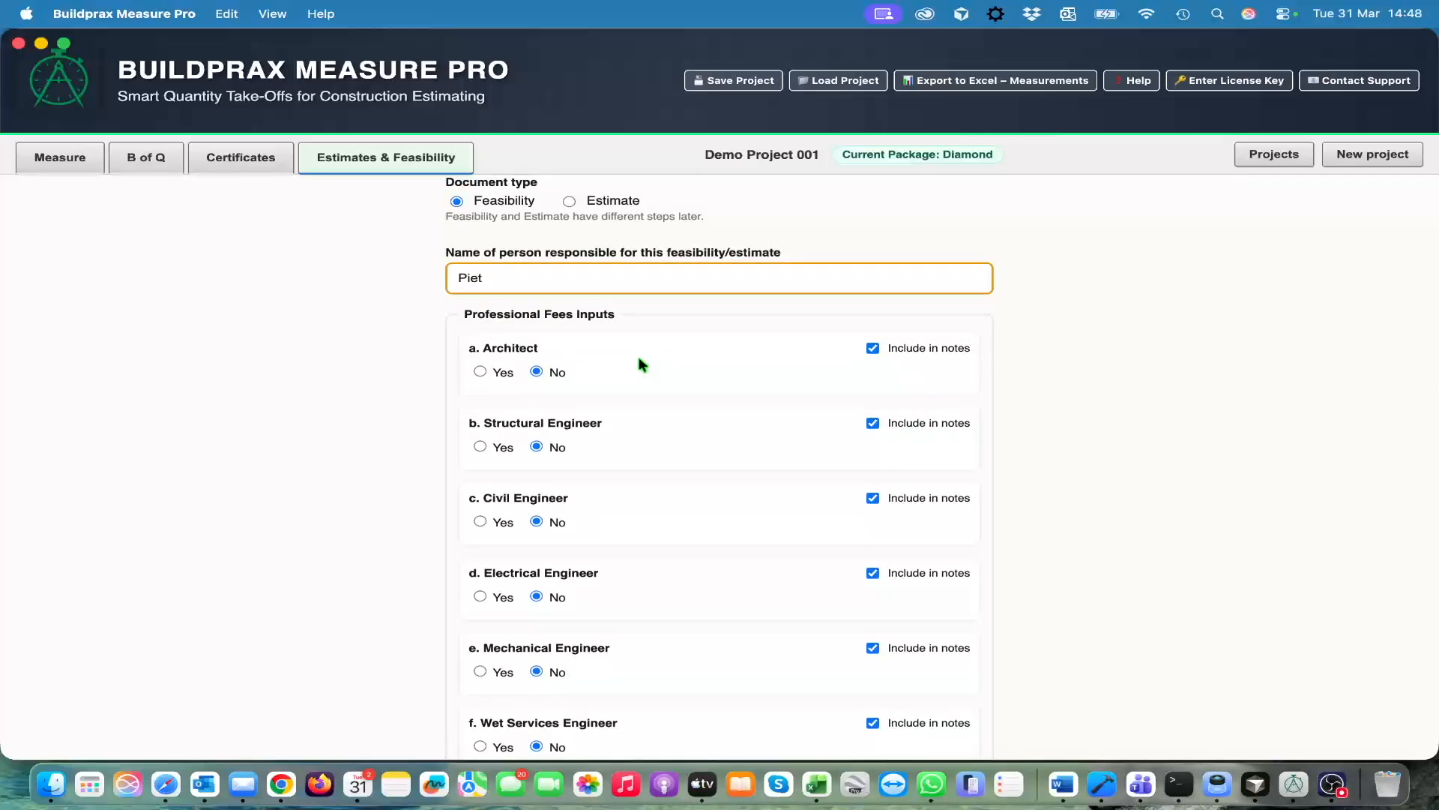
click(480, 372)
click(587, 405)
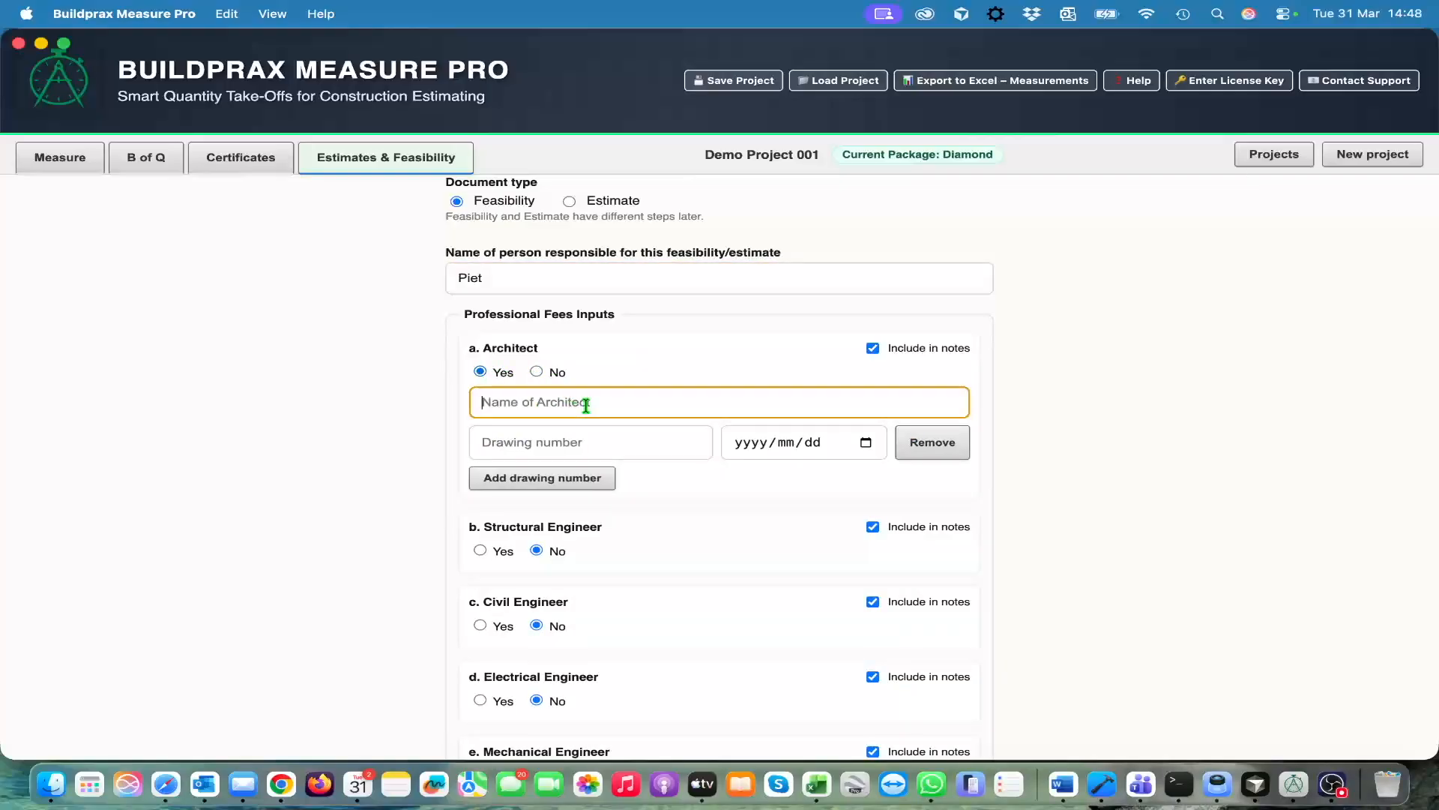
text(Pencil)
click(611, 442)
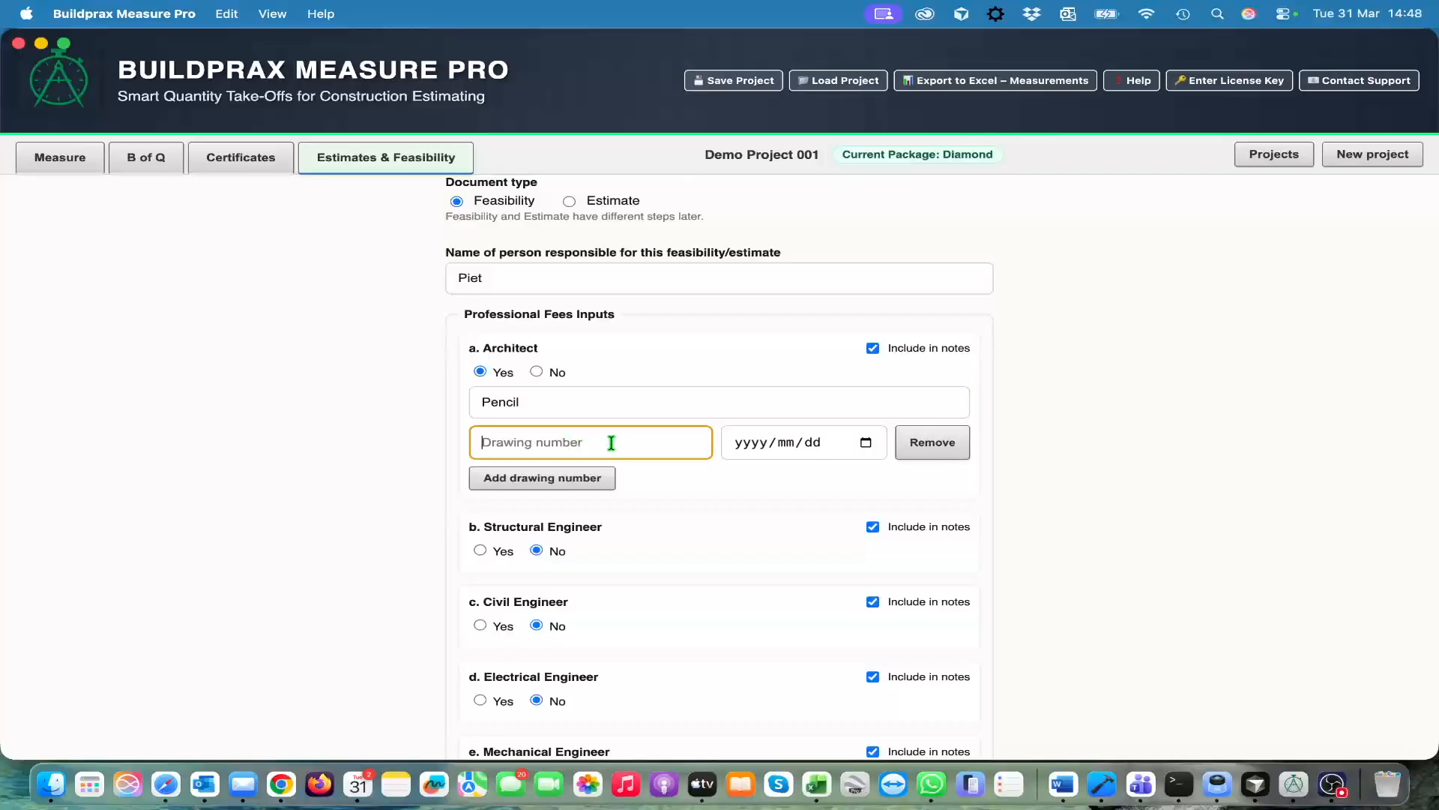
Look over the remaining professionals and set VAT on Improvement Costs as an expense to Yes
scroll(691, 539, down, 5)
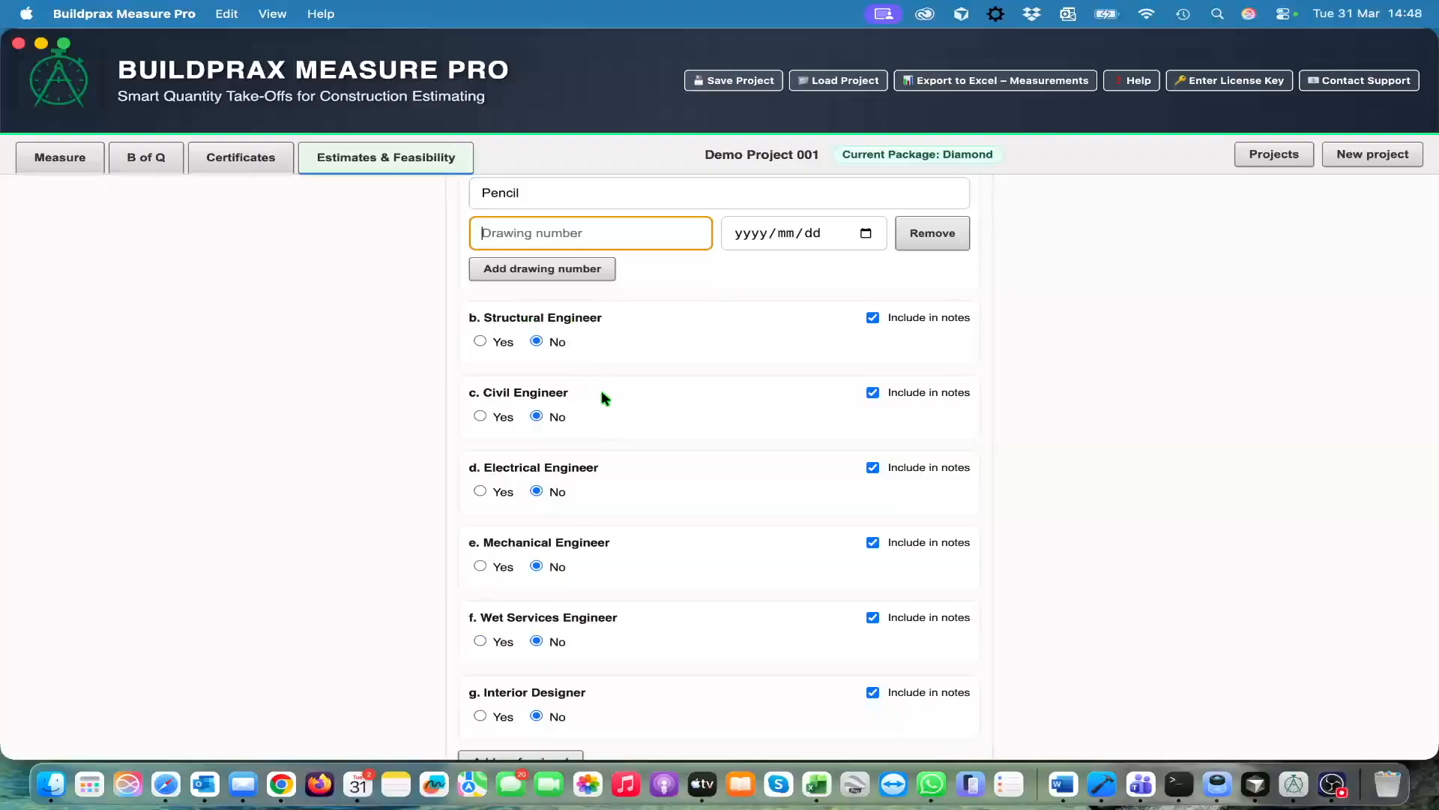
scroll(658, 447, down, 8)
scroll(658, 447, up, 9)
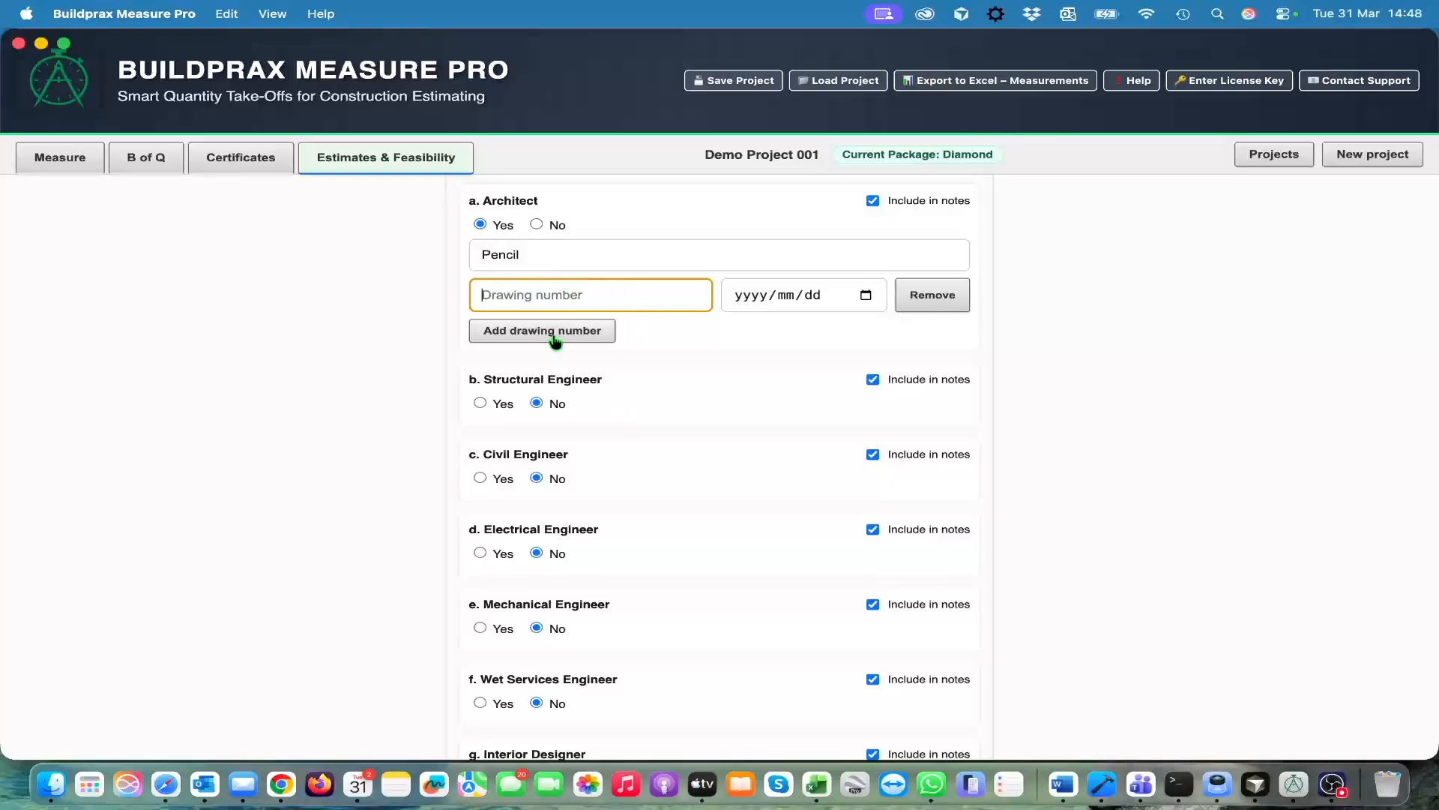
scroll(675, 491, down, 9)
scroll(674, 491, down, 5)
scroll(765, 457, up, 1)
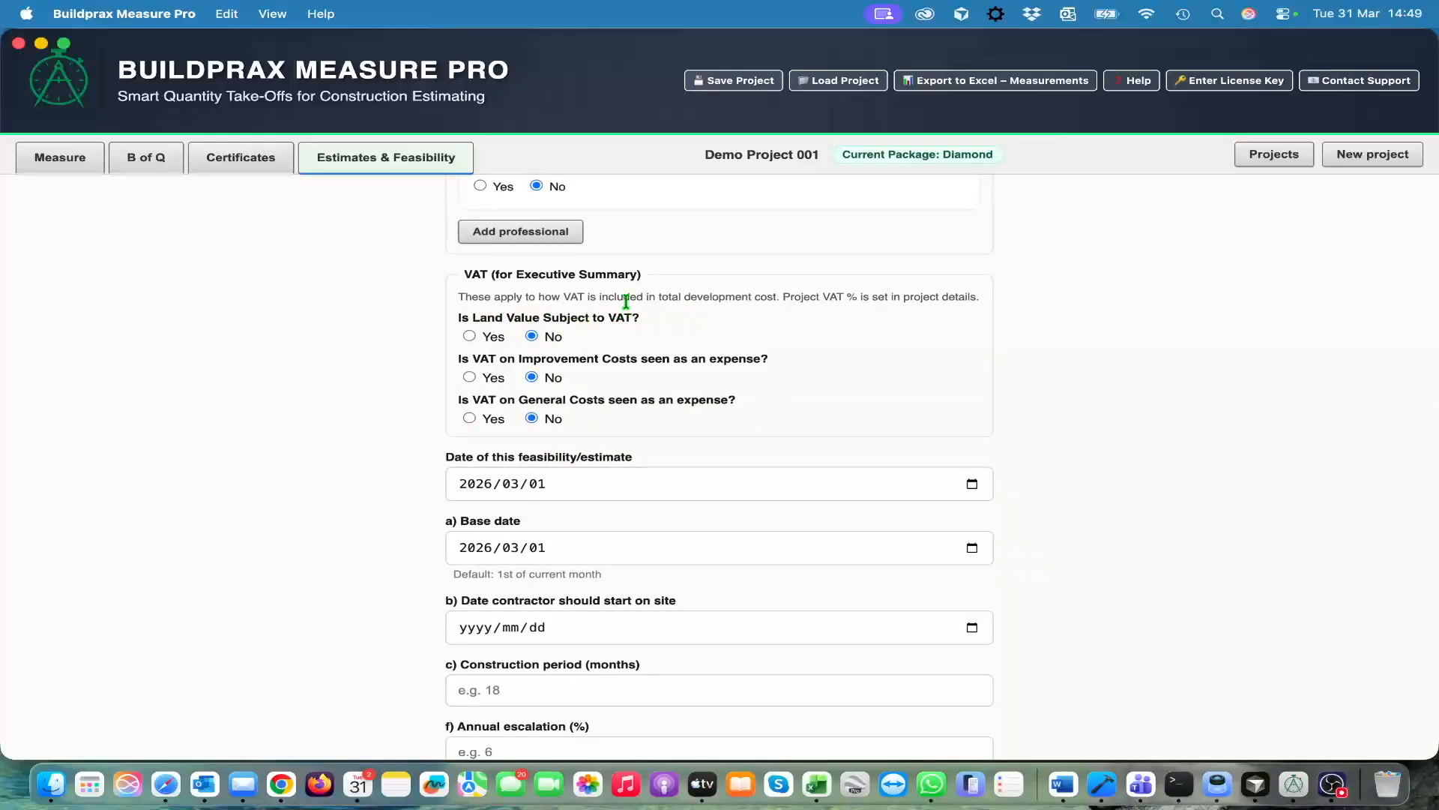
scroll(783, 395, down, 5)
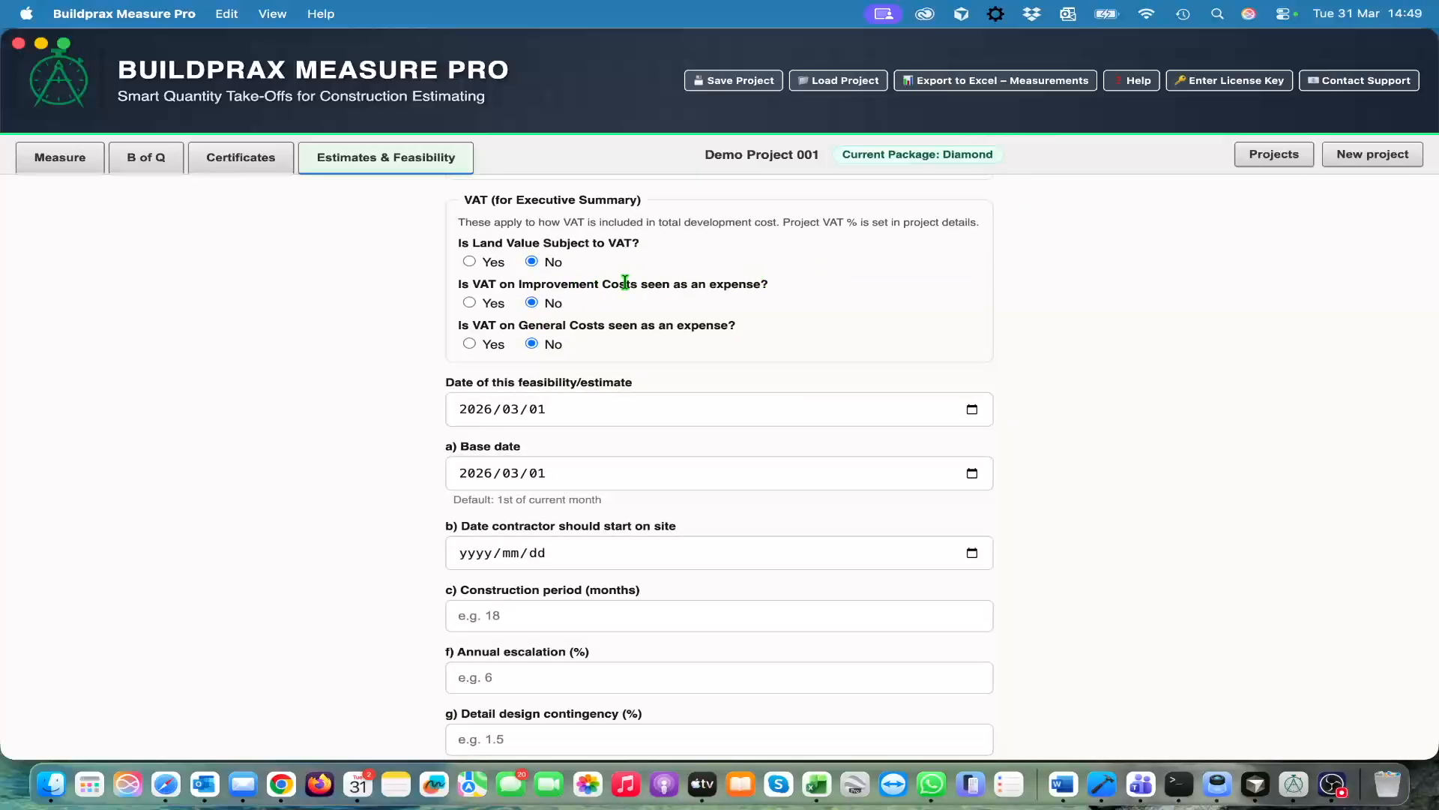
click(478, 305)
Set the date of this feasibility/estimate to 2026/03/31
scroll(829, 335, down, 1)
scroll(829, 334, up, 1)
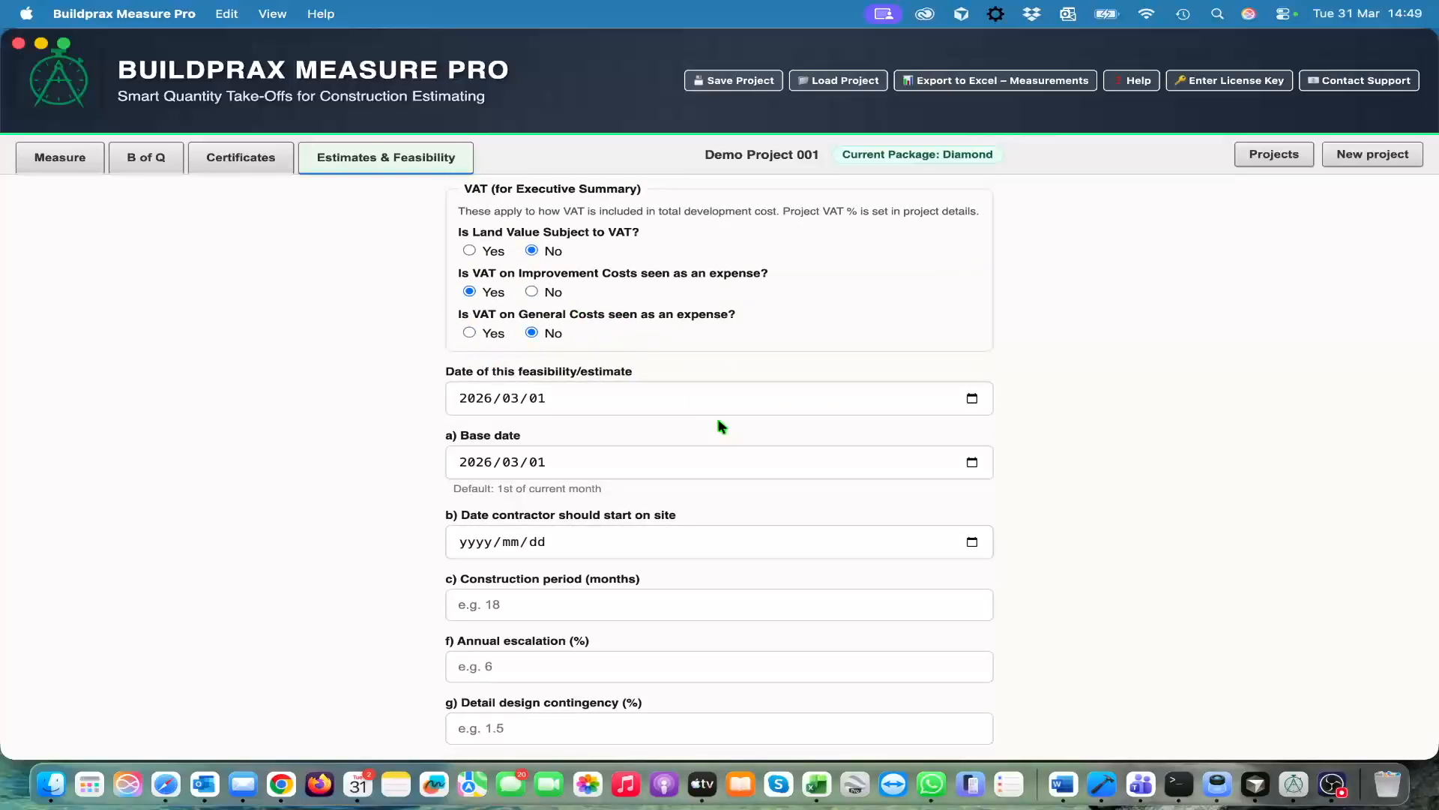
scroll(718, 421, down, 5)
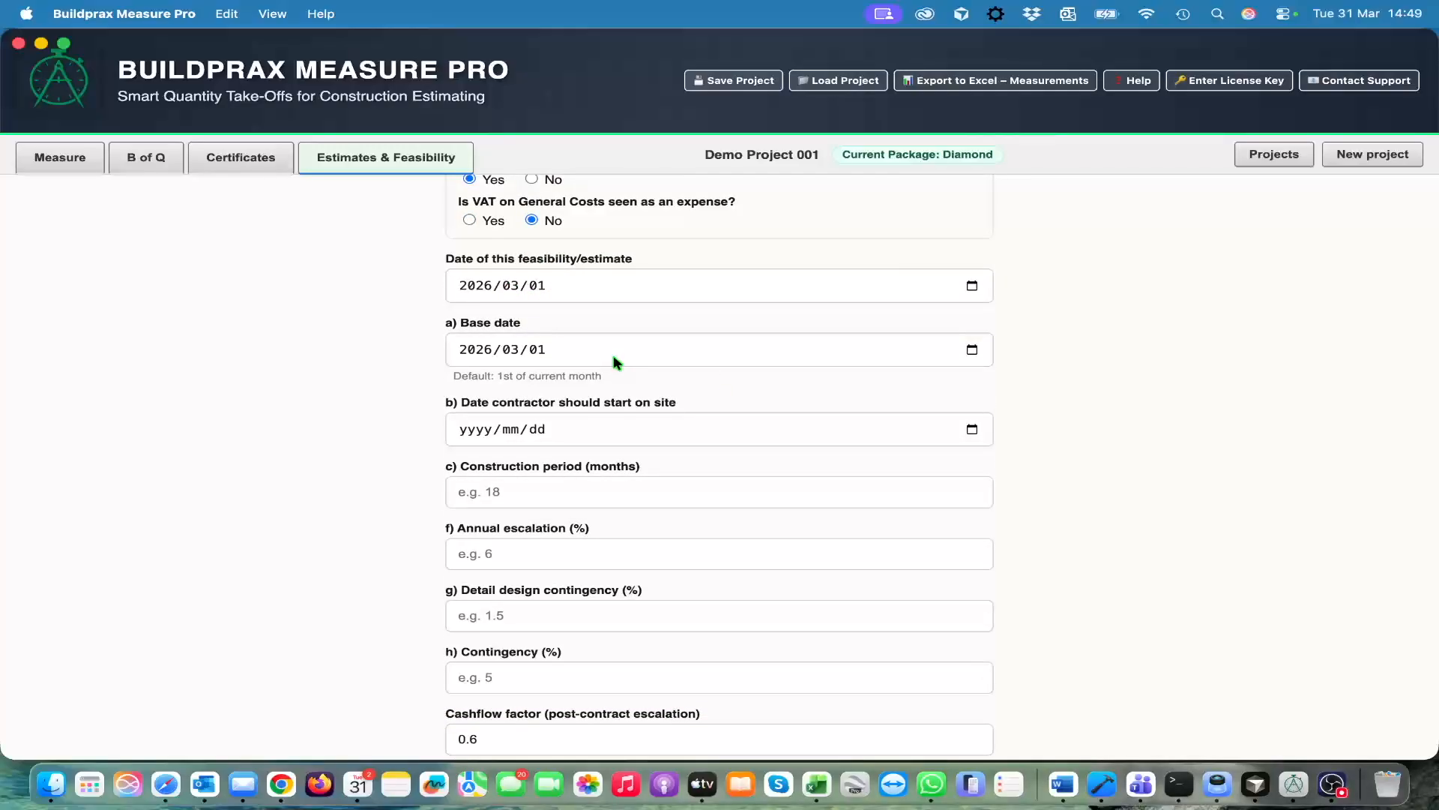
scroll(614, 361, down, 2)
click(668, 238)
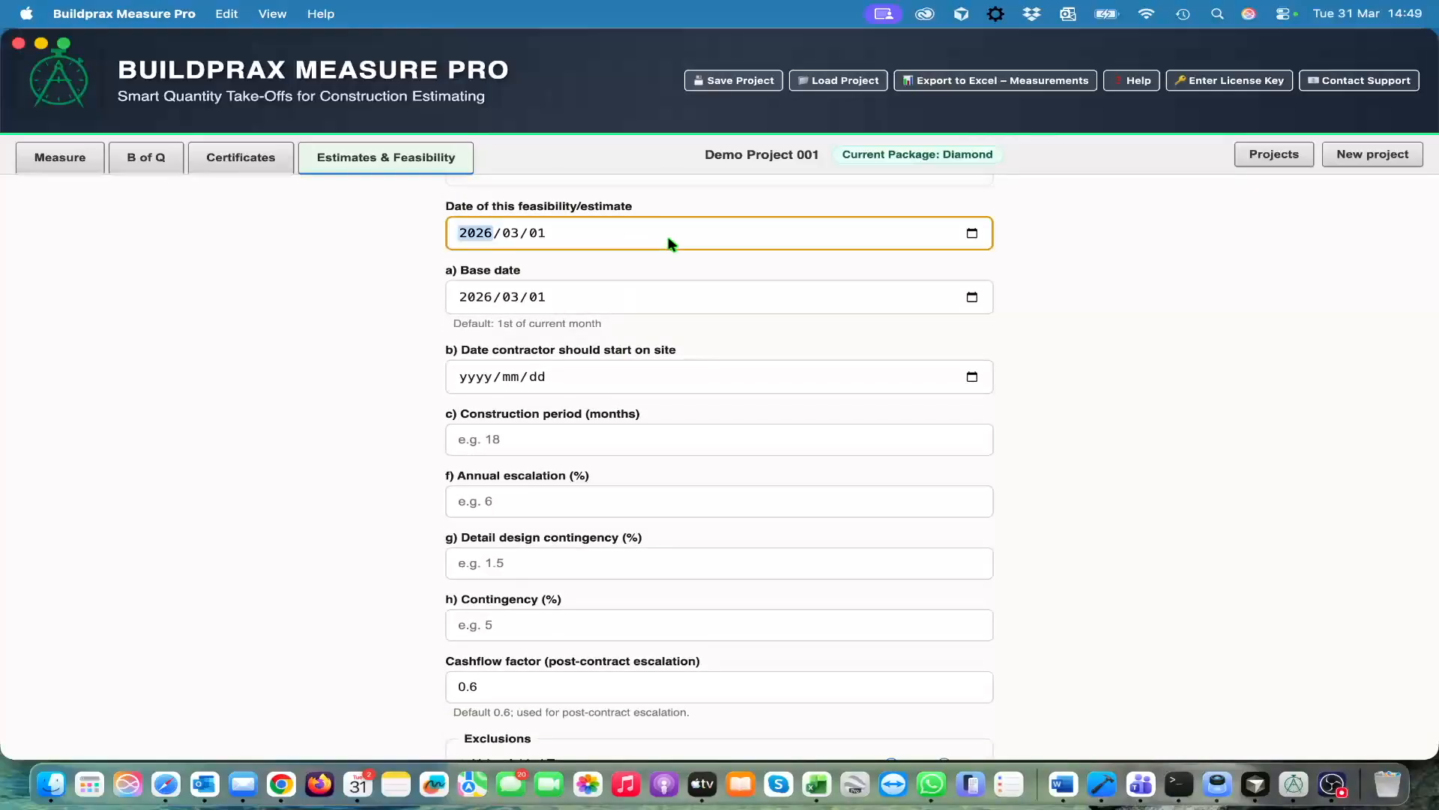
click(971, 234)
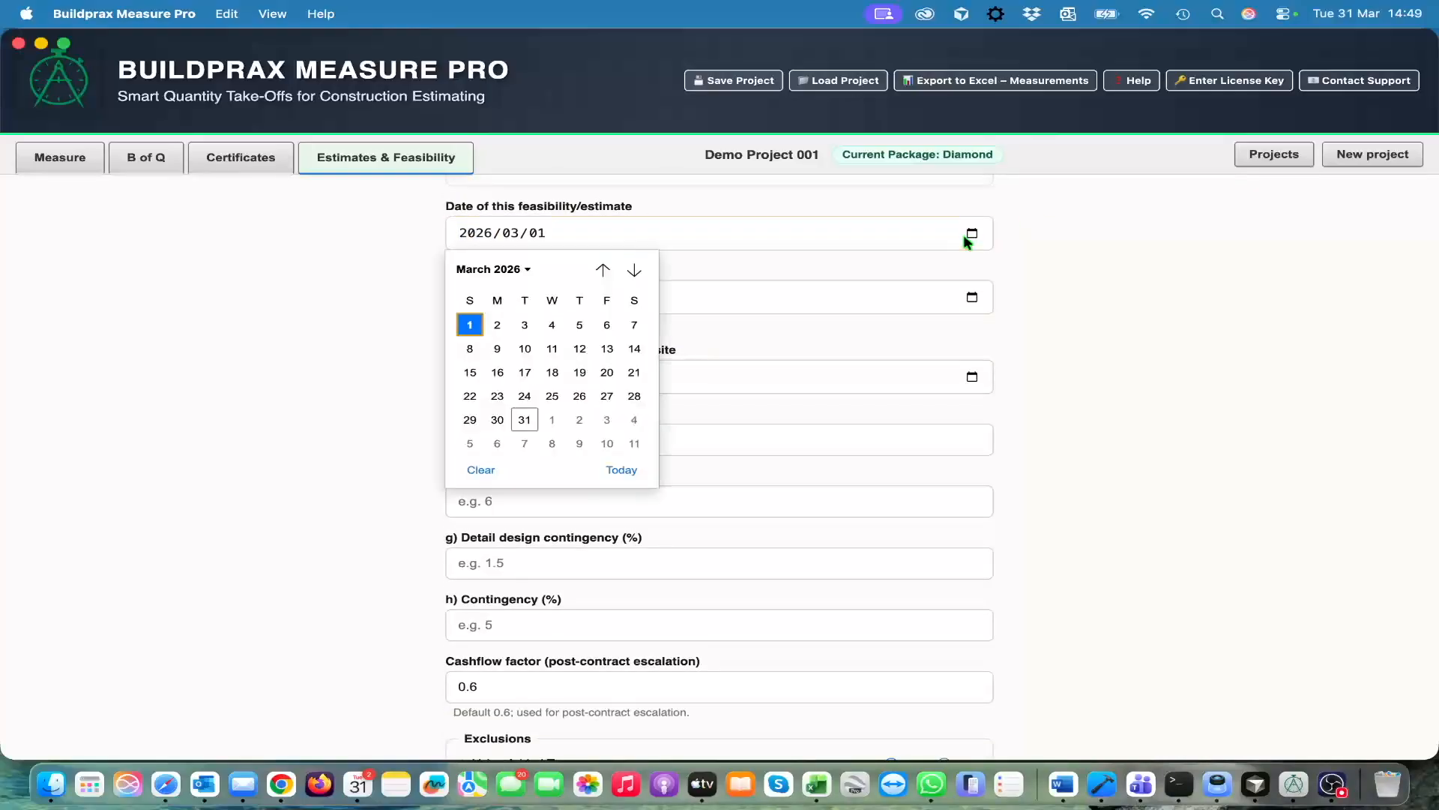
click(525, 420)
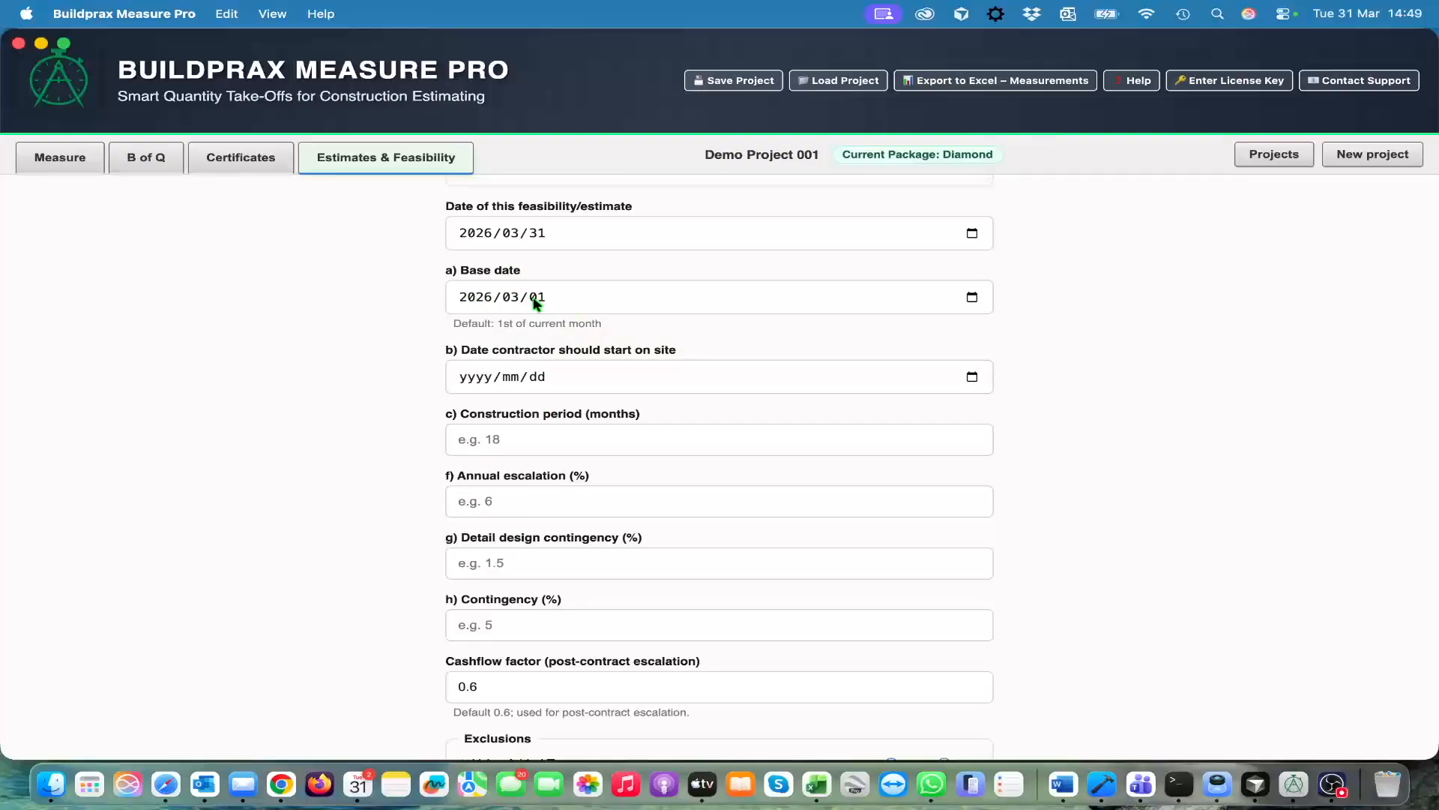
Set the date the contractor should start on site to 2026/07/01
scroll(624, 422, down, 2)
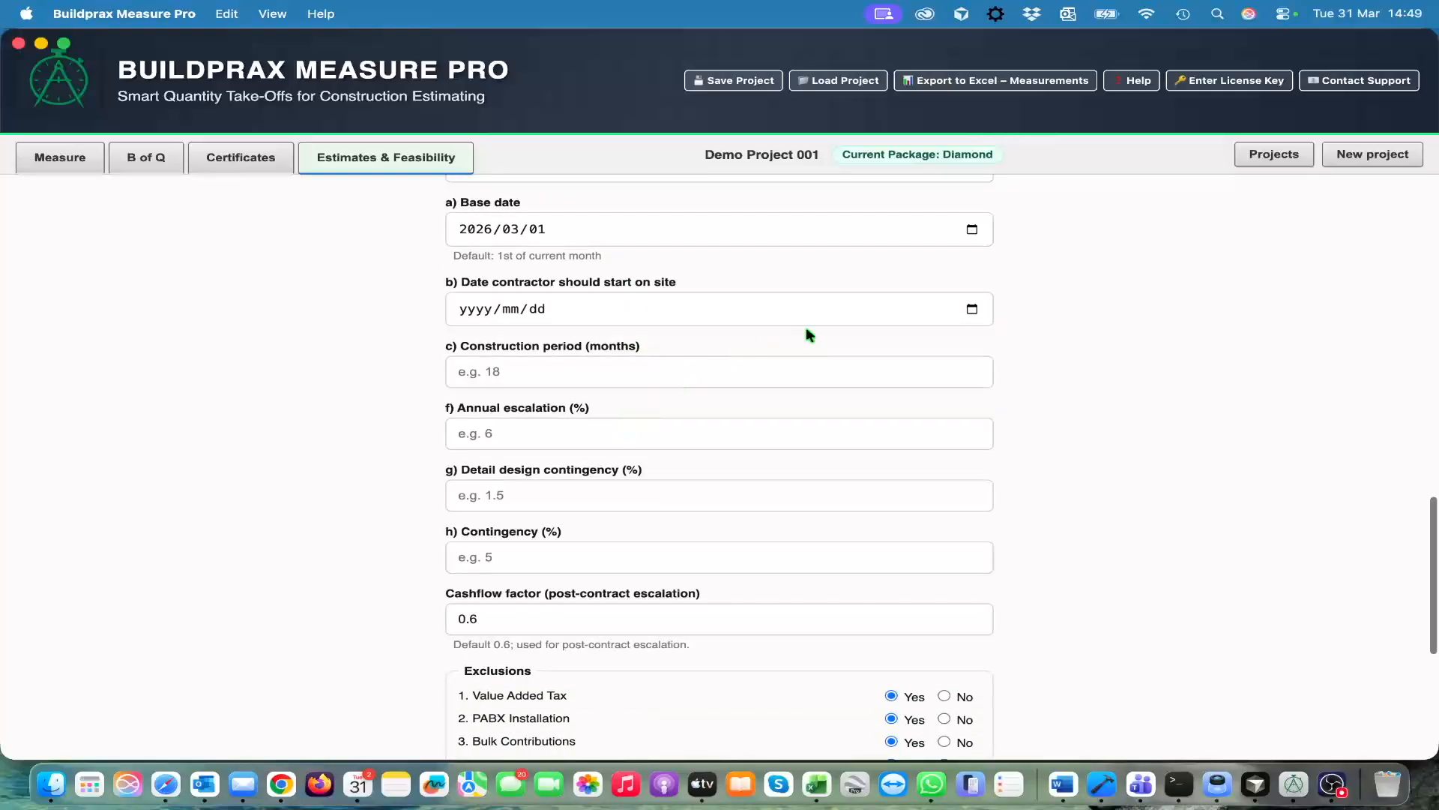
click(961, 315)
click(972, 309)
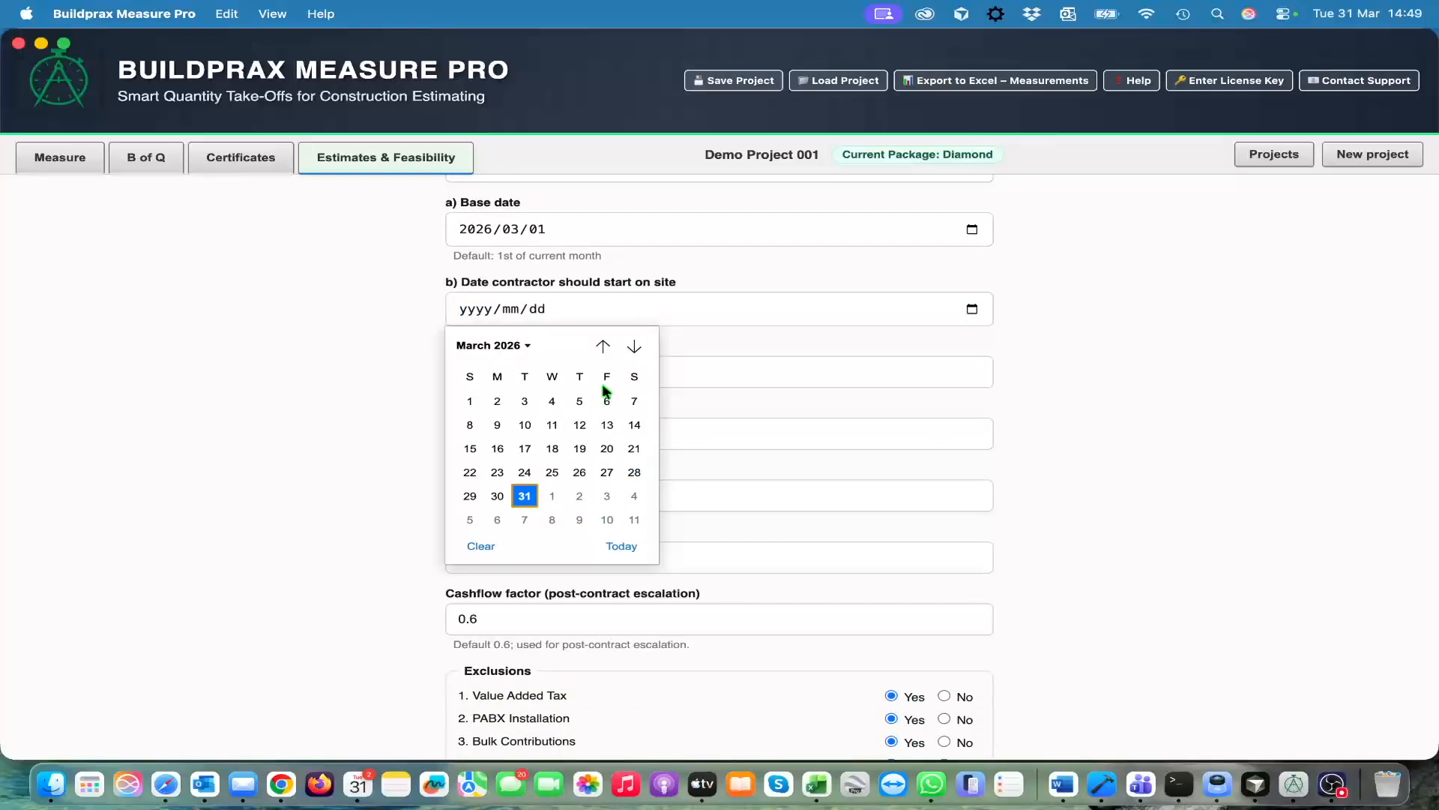
click(634, 347)
click(634, 346)
click(635, 347)
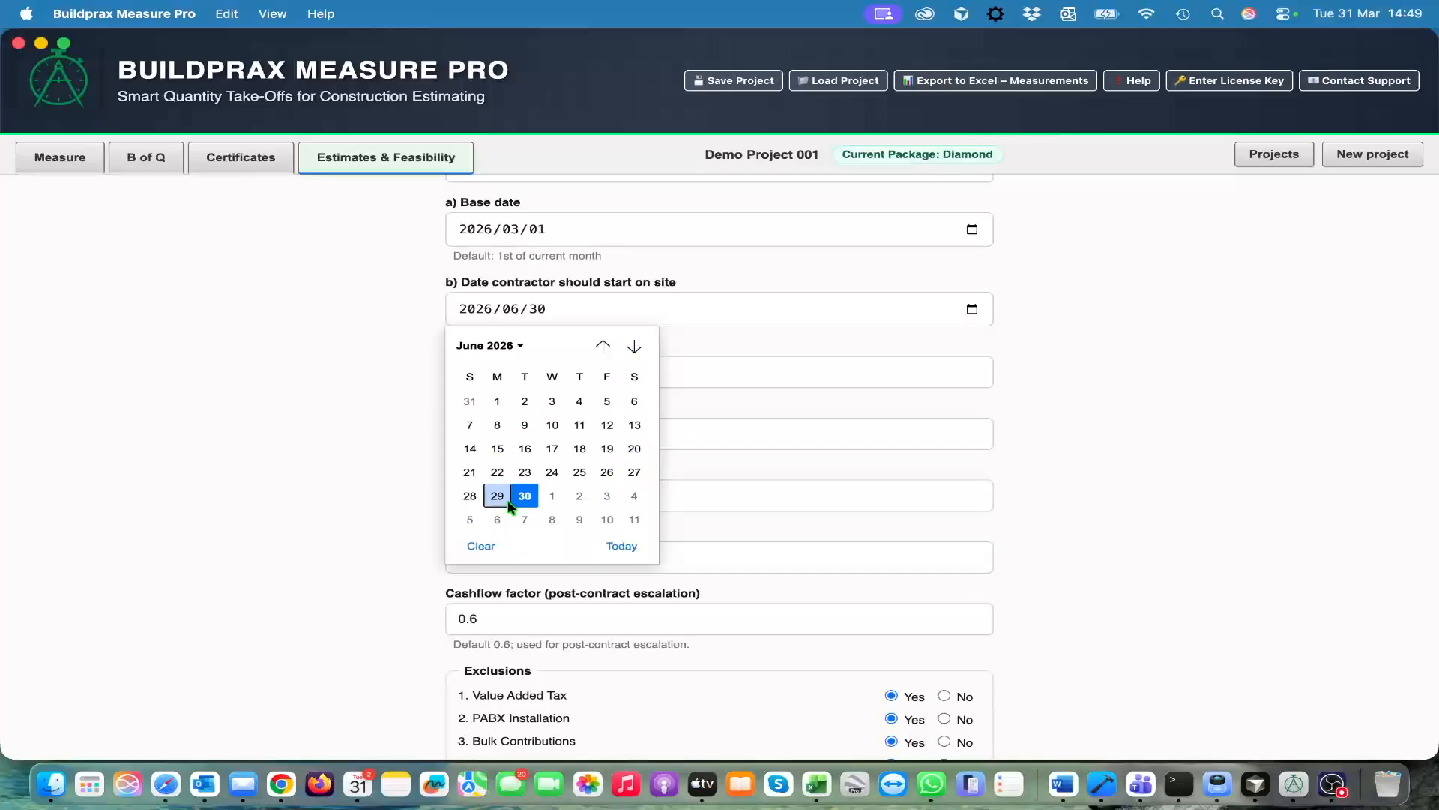
click(551, 497)
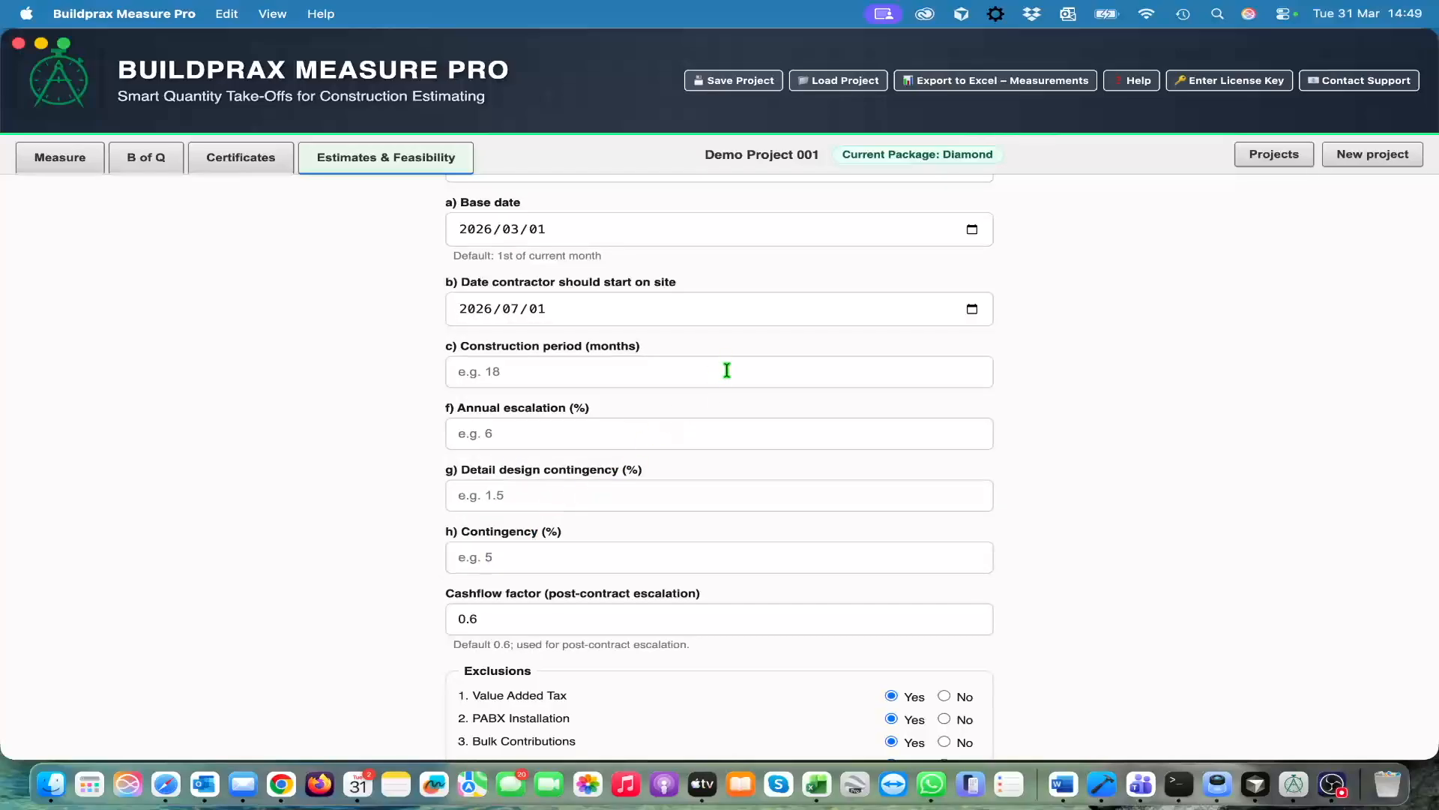
Enter a construction period of 12 months and an annual escalation of 4 percent
click(575, 375)
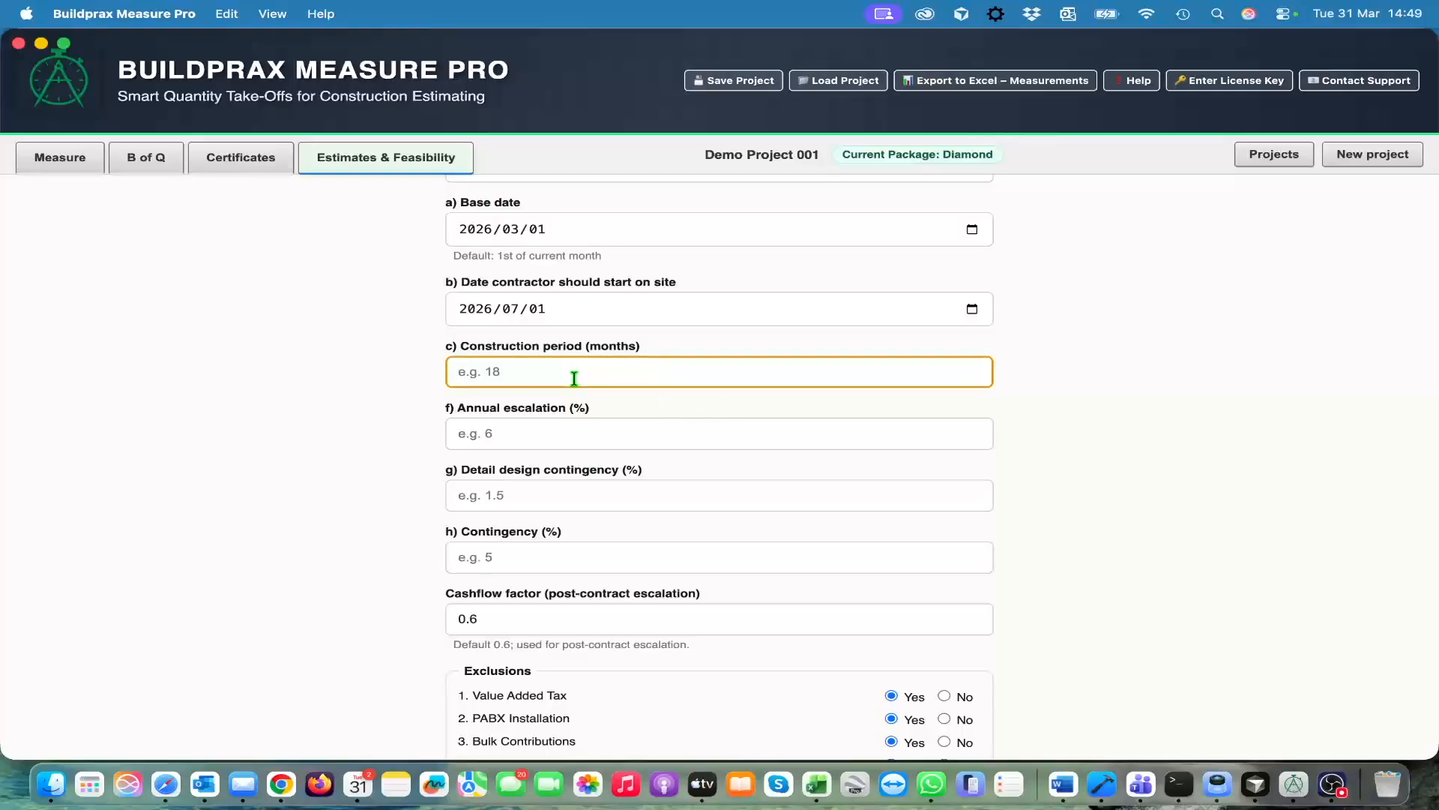
text(12)
key(Tab)
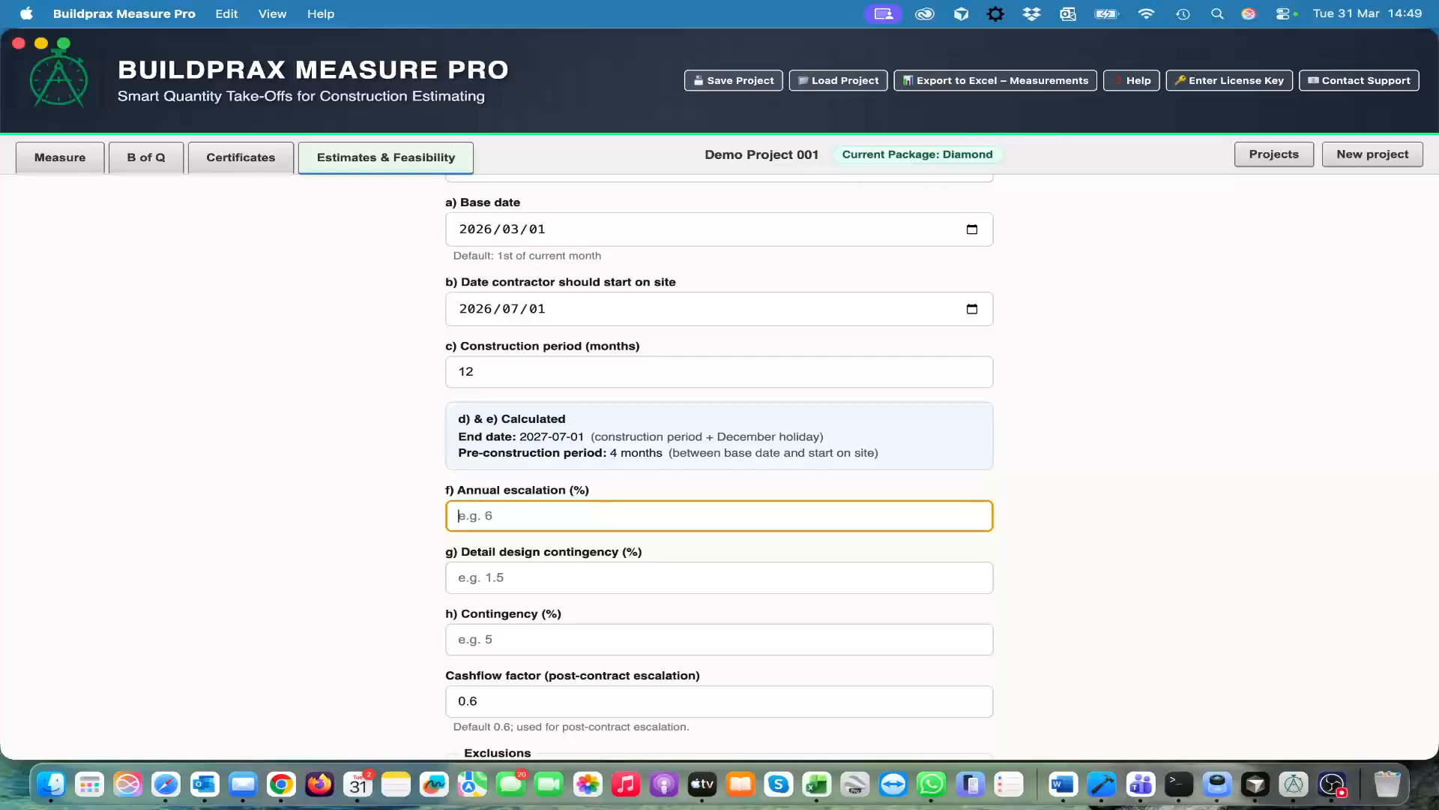
text(4)
key(Tab)
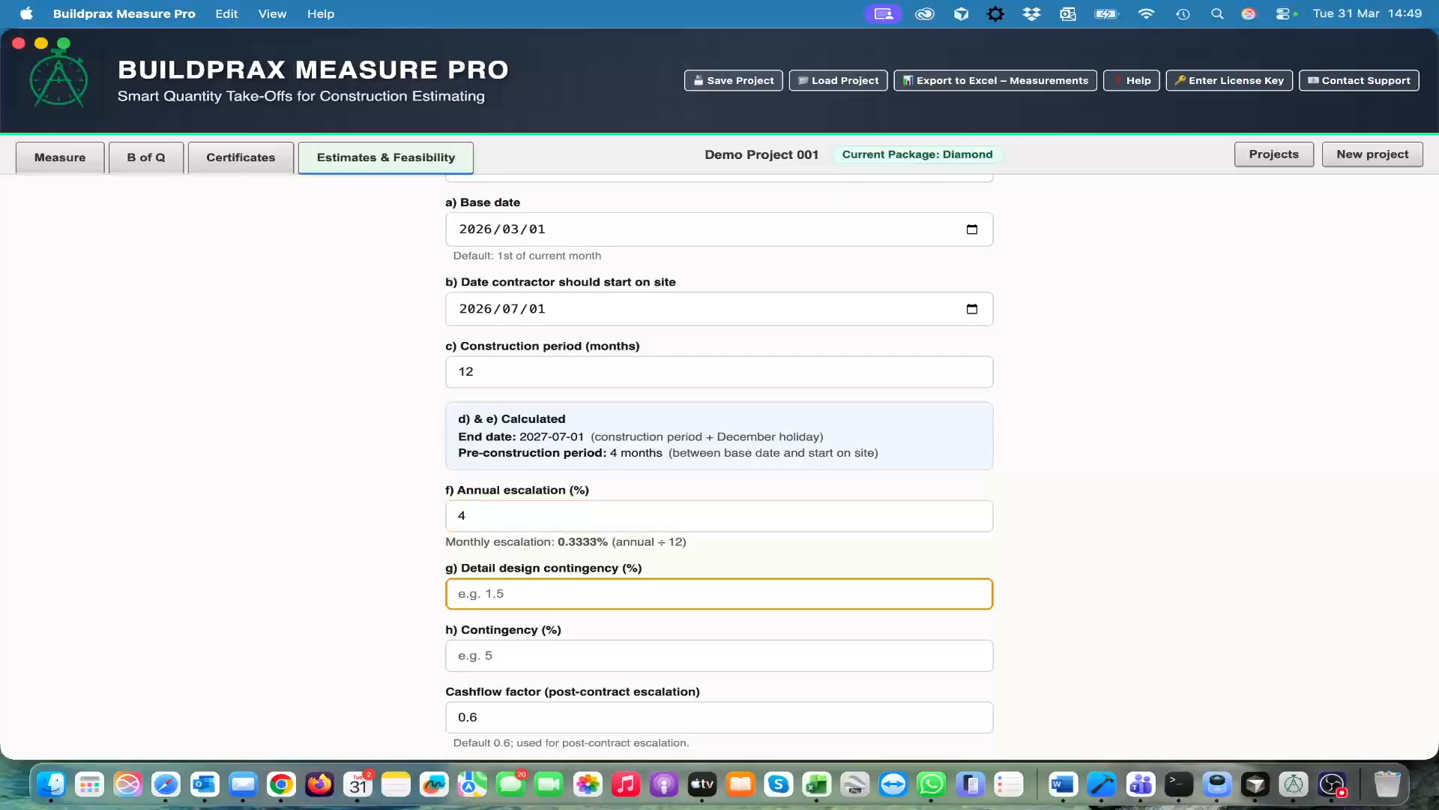
Set the detail design contingency to 2.5 percent and the contingency to 5 percent
text(2.5)
key(Tab)
text(5)
key(Tab)
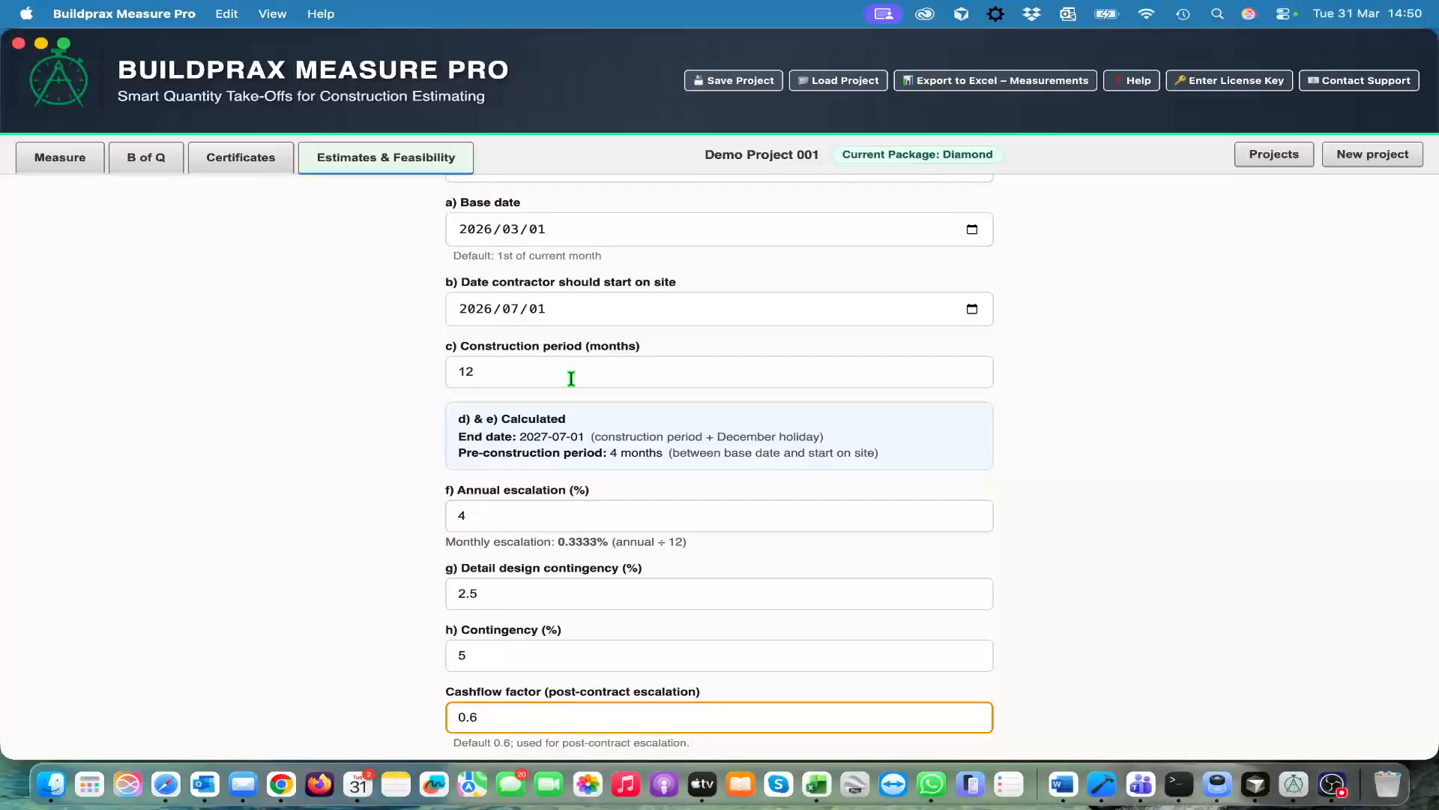
Set the exclusions PABX Installation, Bulk Contributions, Work on Municipal Roads and Environmental Studies to No
scroll(803, 575, down, 5)
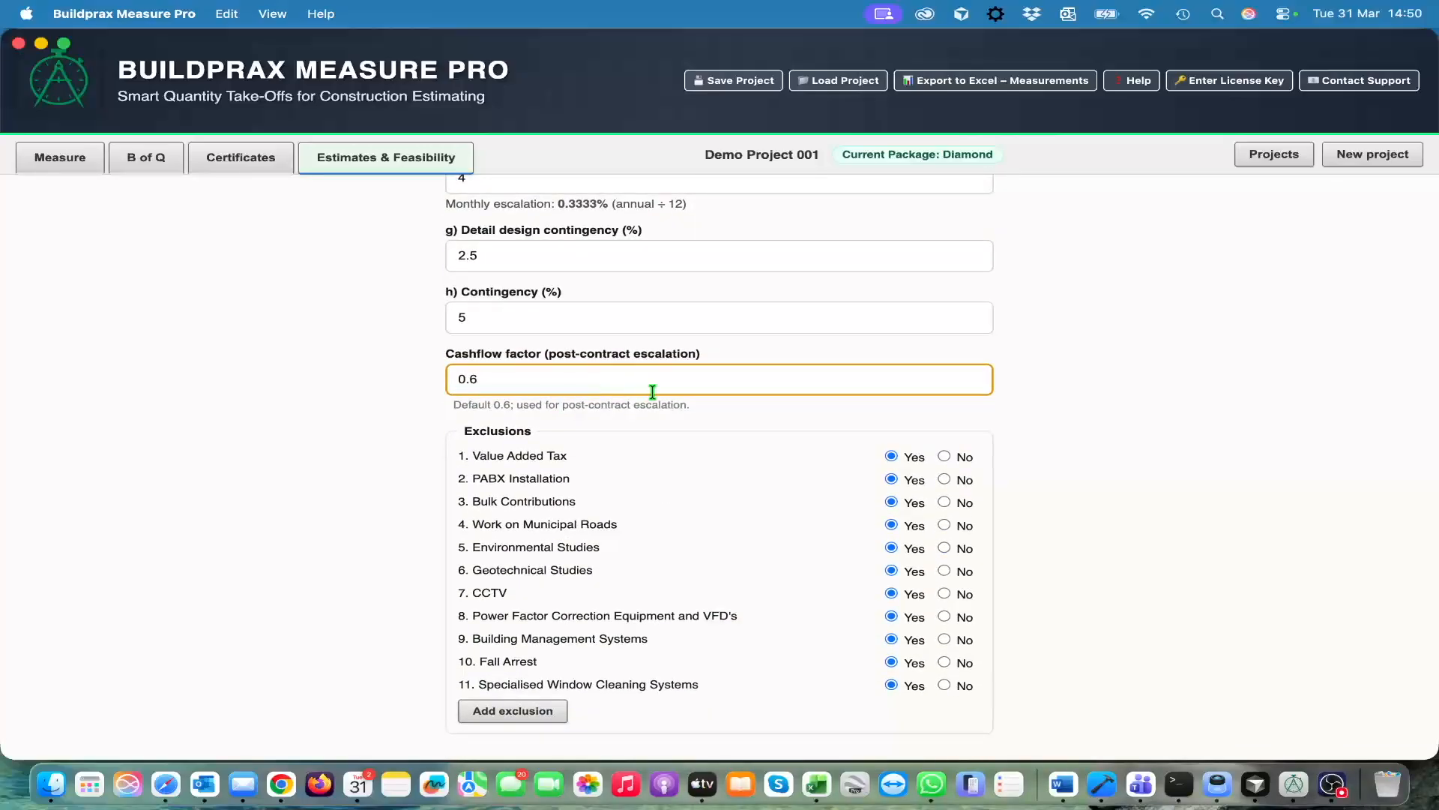
scroll(650, 463, down, 2)
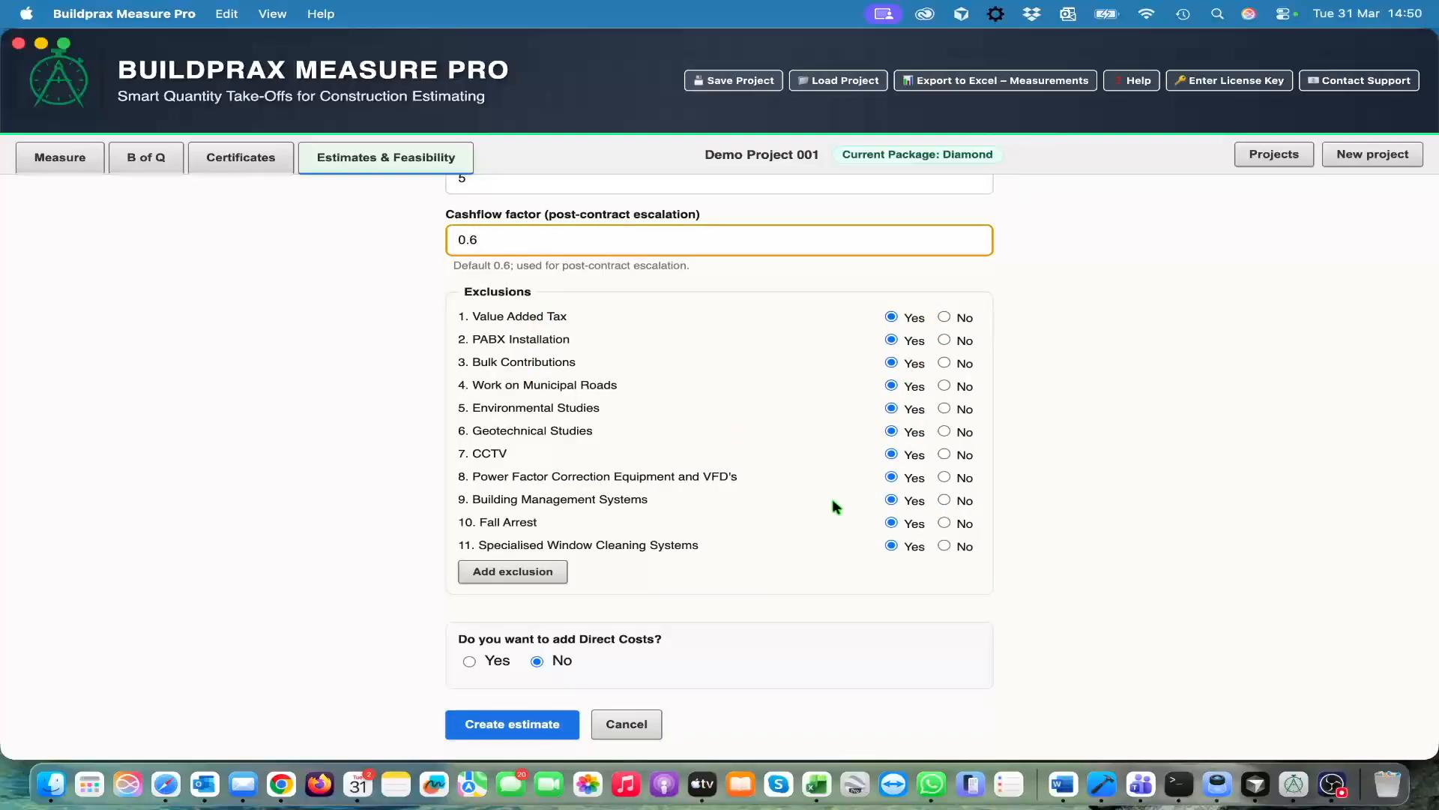
click(945, 341)
click(945, 340)
click(943, 363)
click(944, 386)
click(944, 408)
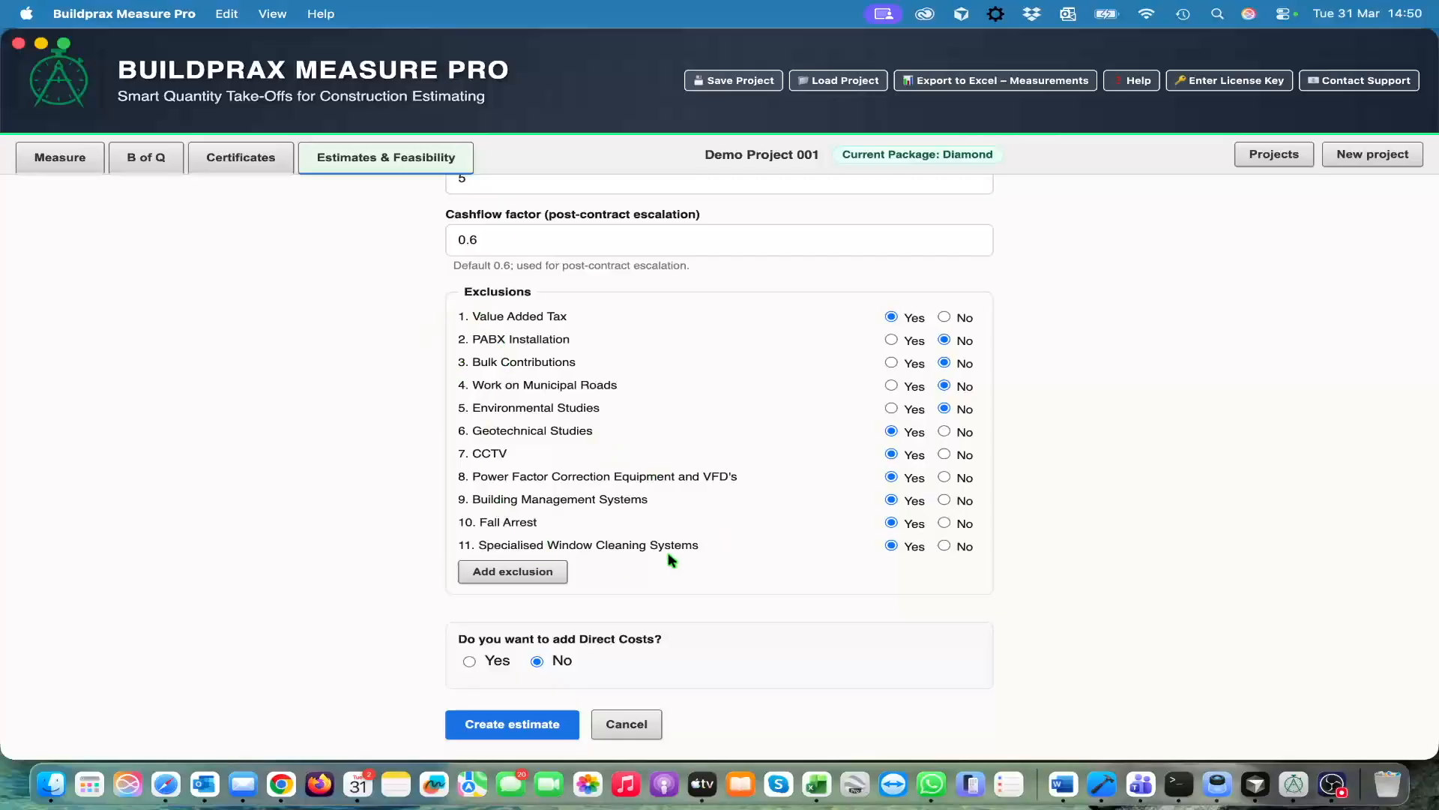
Choose Yes for adding Direct Costs to the feasibility
scroll(699, 539, up, 1)
scroll(699, 539, down, 1)
click(470, 660)
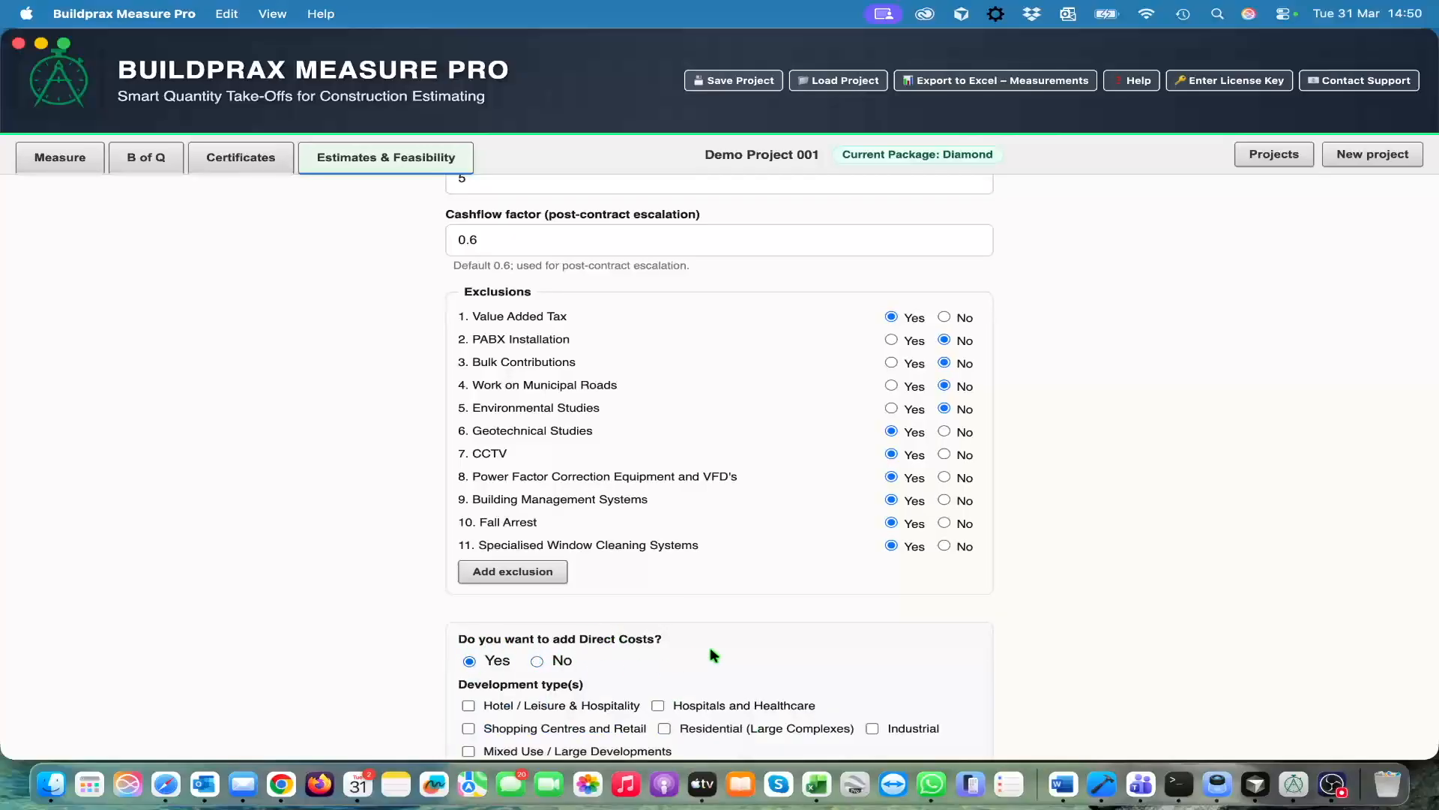
scroll(709, 646, down, 3)
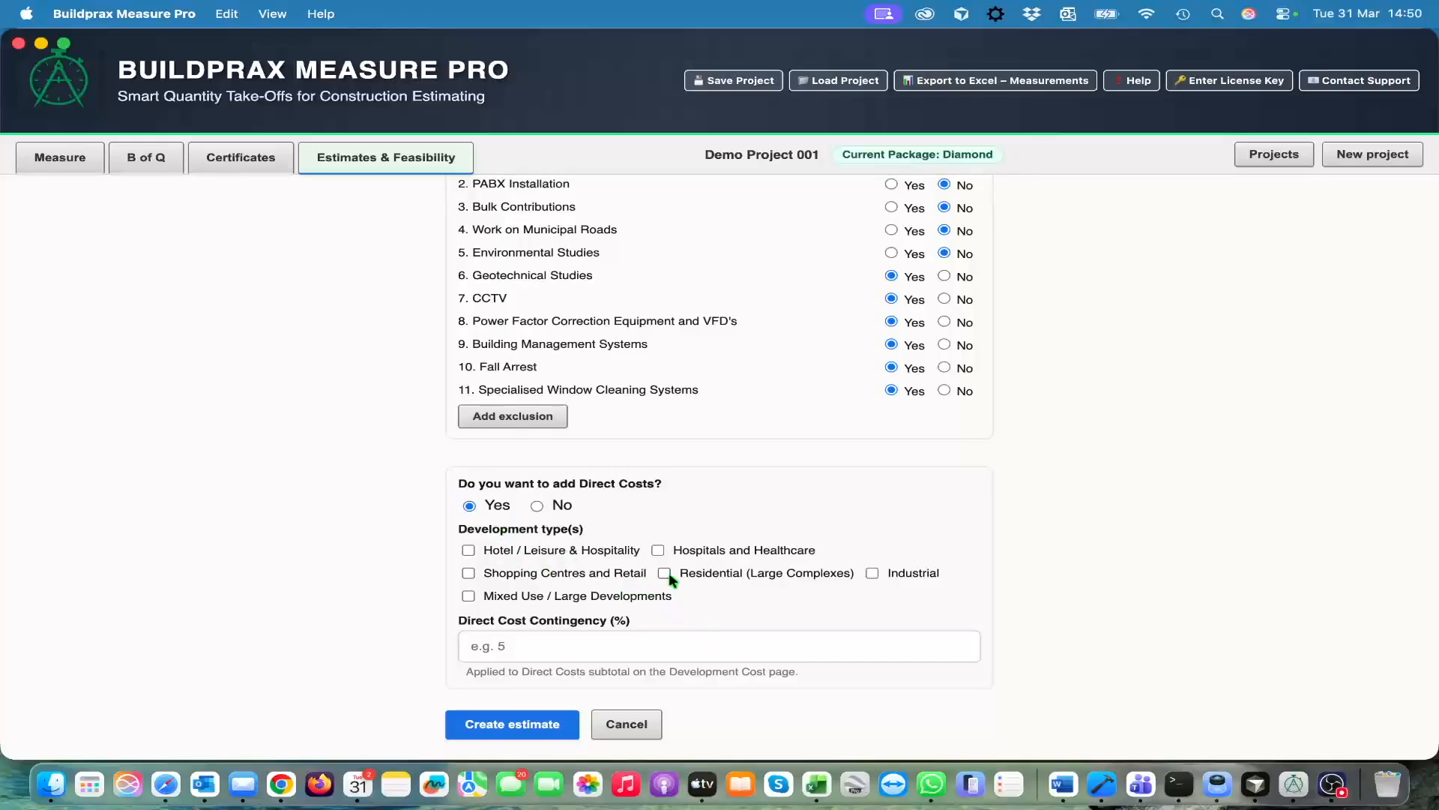
Select the Hotel / Leisure & Hospitality development type, look over its direct cost items, and deselect it
click(468, 551)
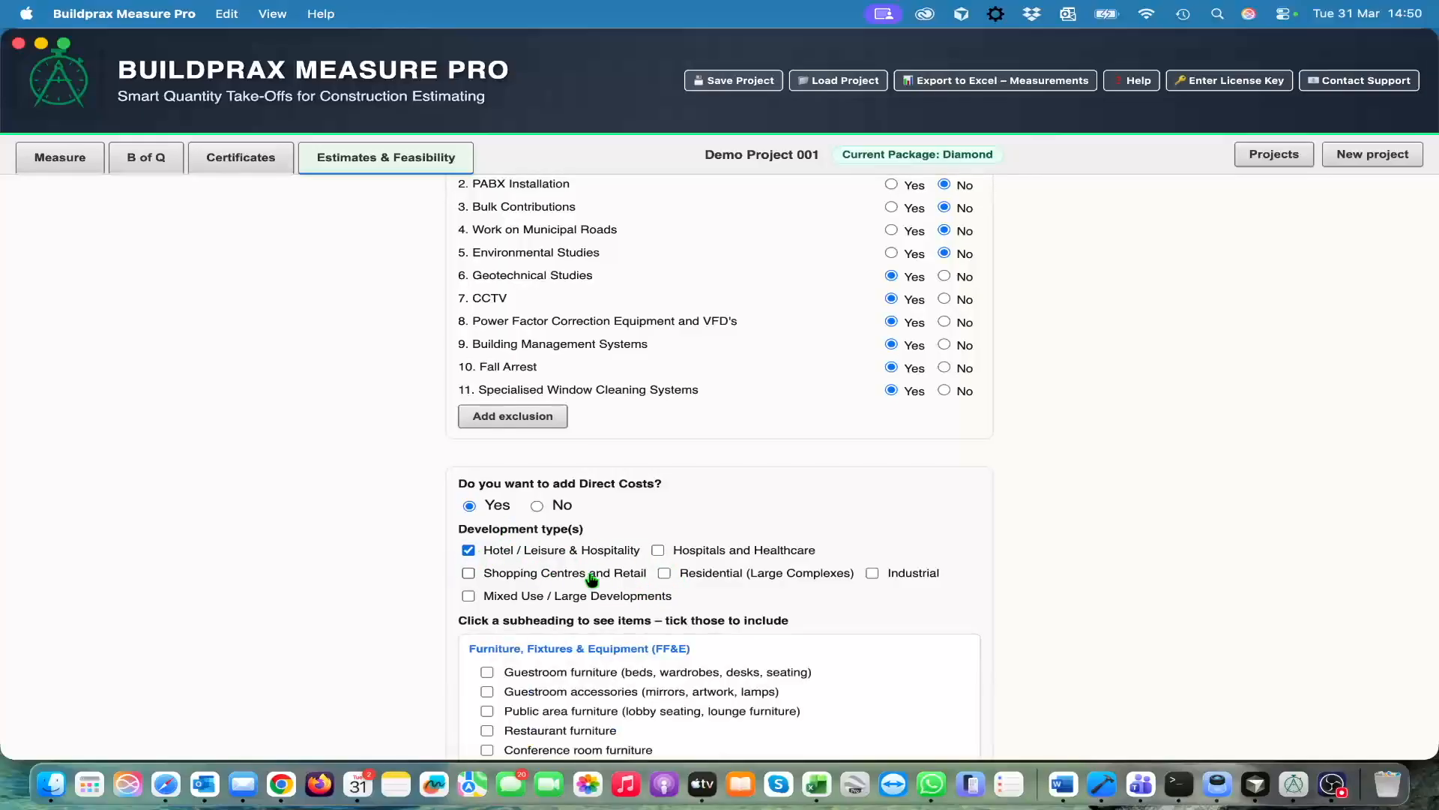
scroll(592, 579, down, 5)
scroll(595, 582, down, 12)
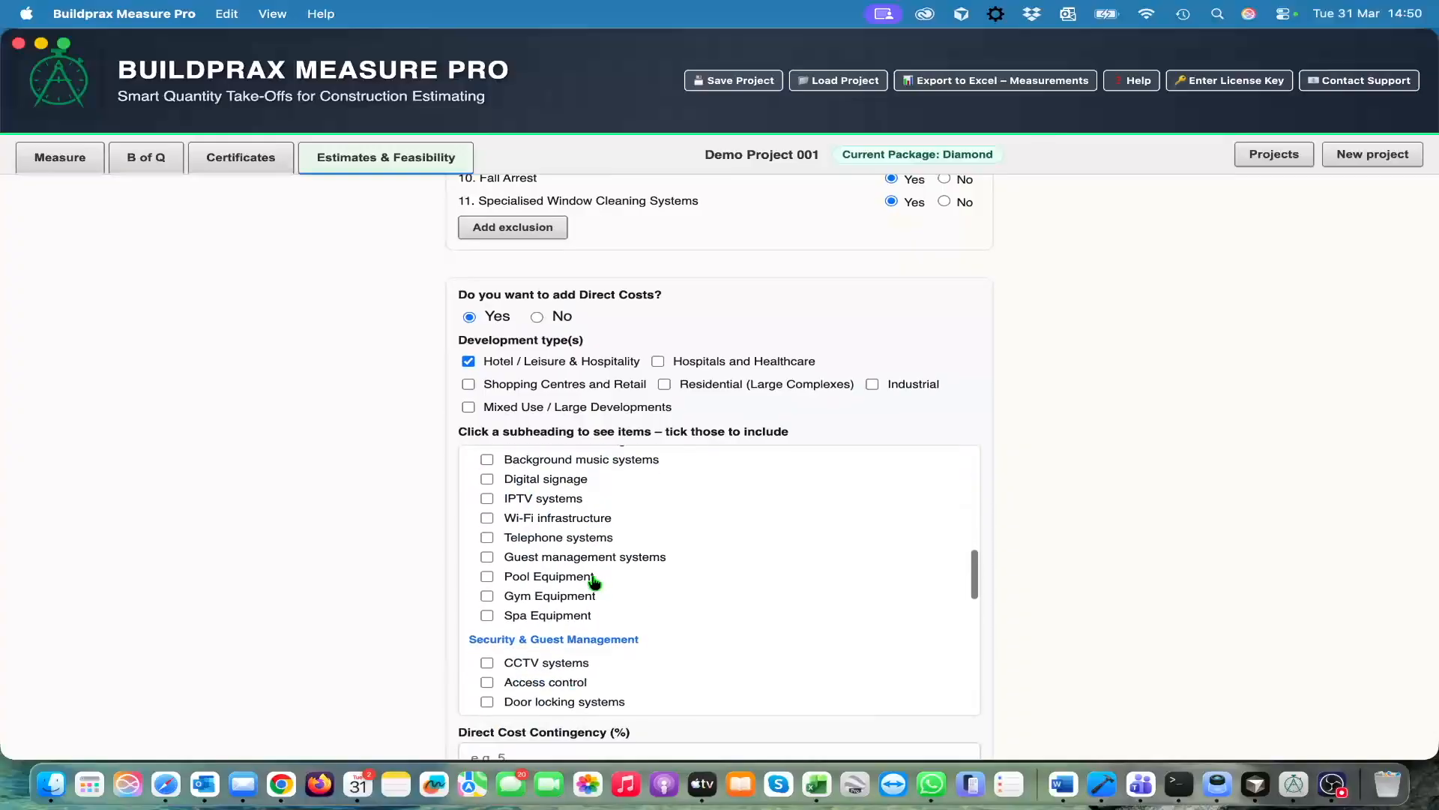
scroll(594, 585, down, 8)
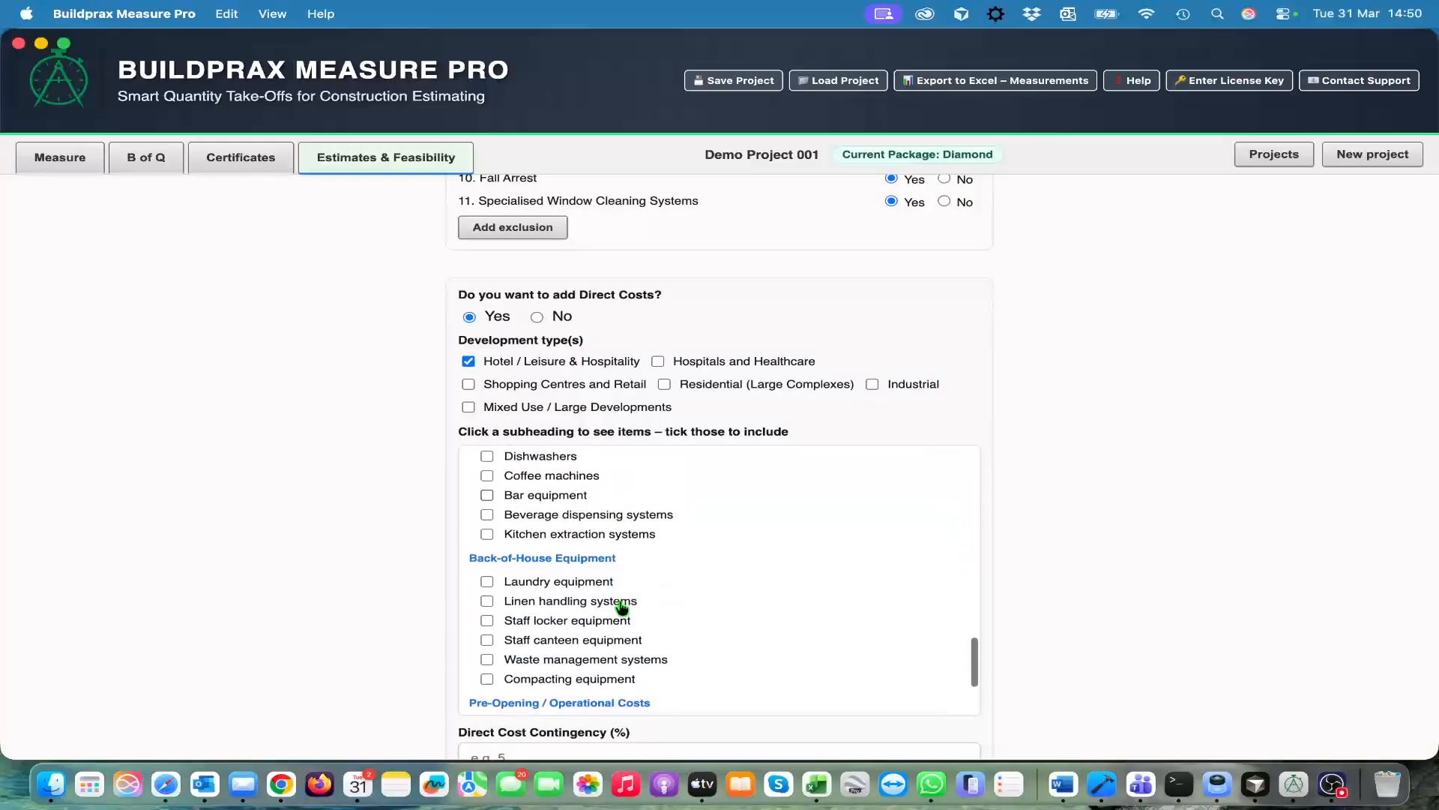
scroll(626, 618, up, 20)
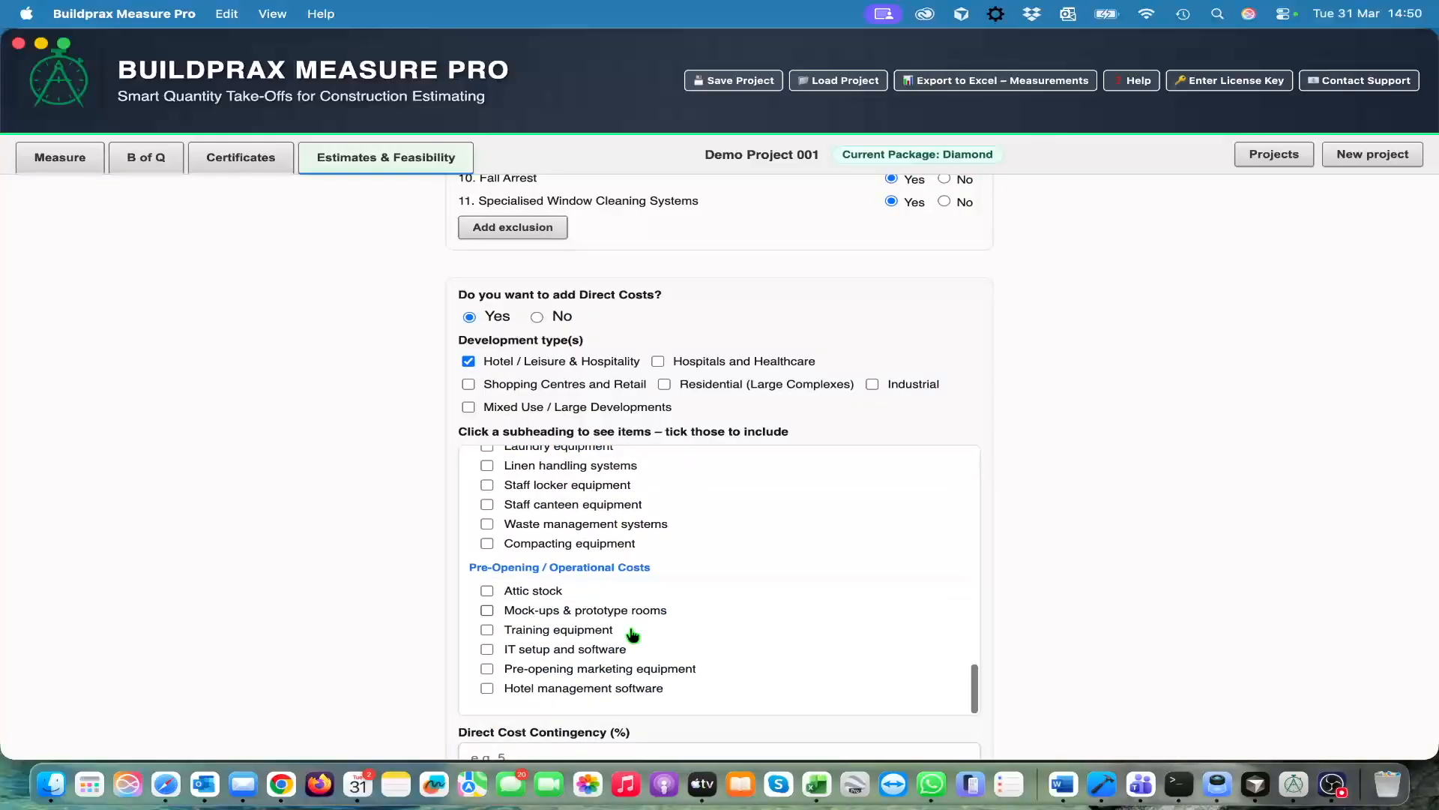
click(468, 362)
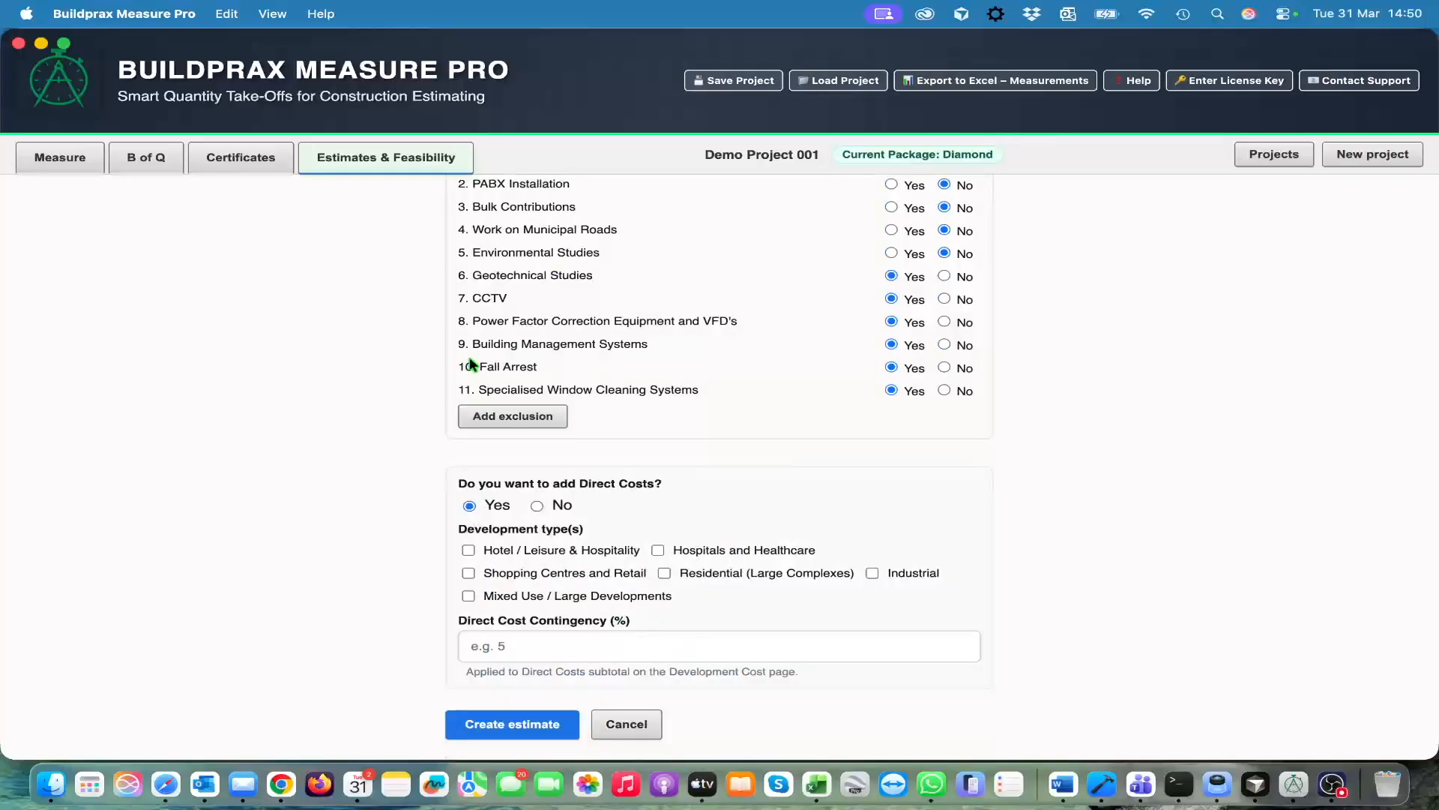
Select the Hospitals and Healthcare development type, look over its direct cost items, and deselect it
click(657, 550)
scroll(713, 652, down, 10)
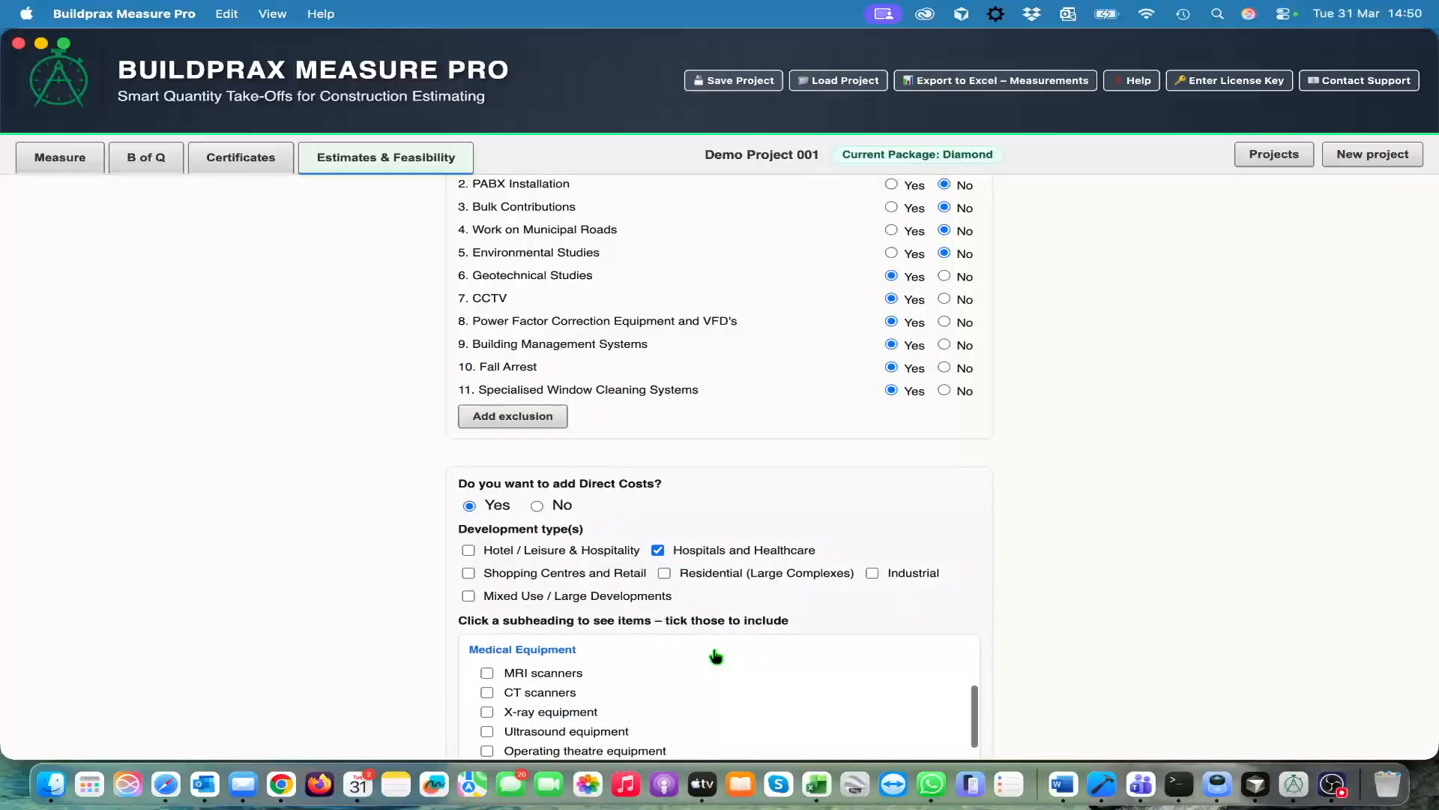
scroll(717, 678, down, 5)
scroll(717, 677, up, 10)
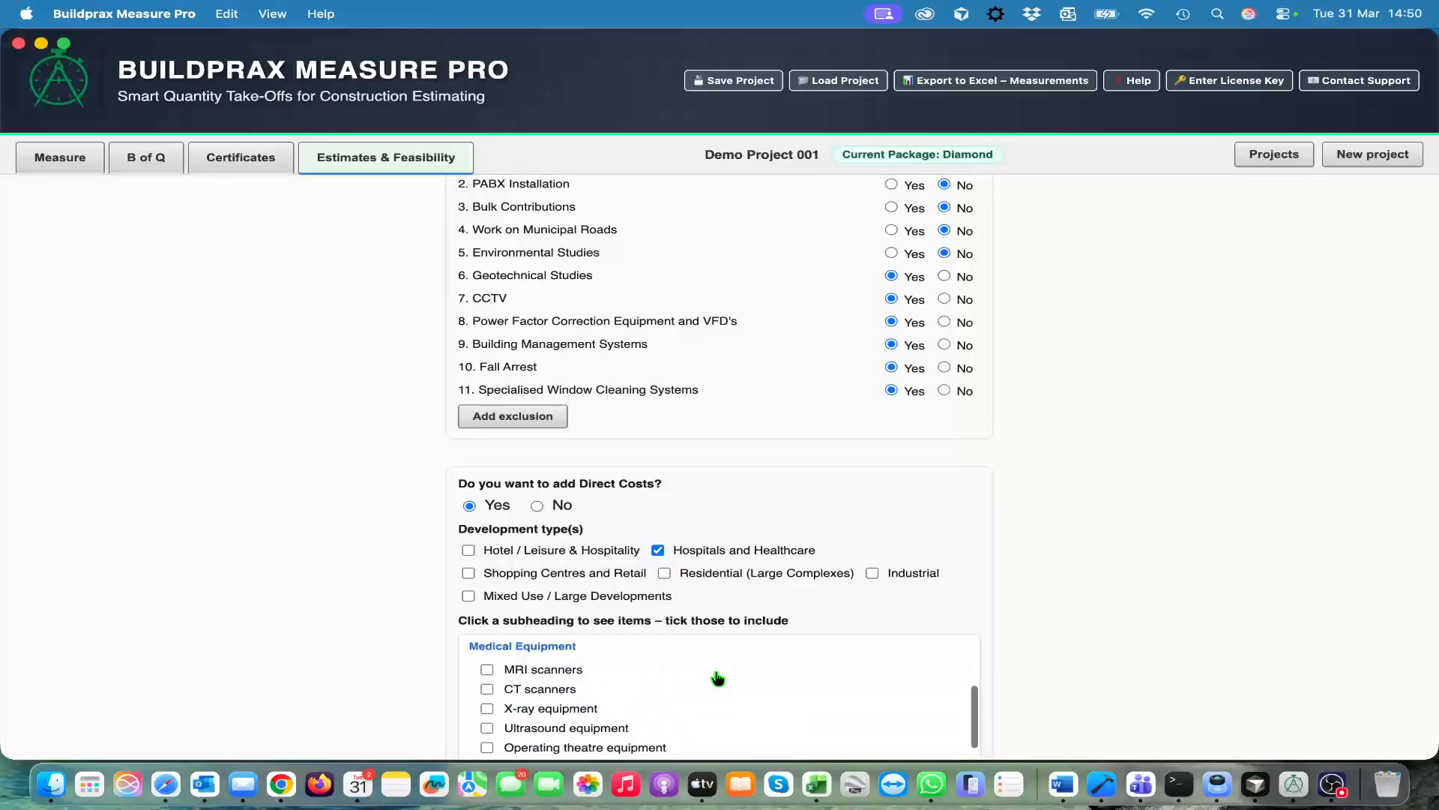
click(658, 552)
Select the Industrial development type and include Manufacturing equipment from its Production Equipment items
click(871, 572)
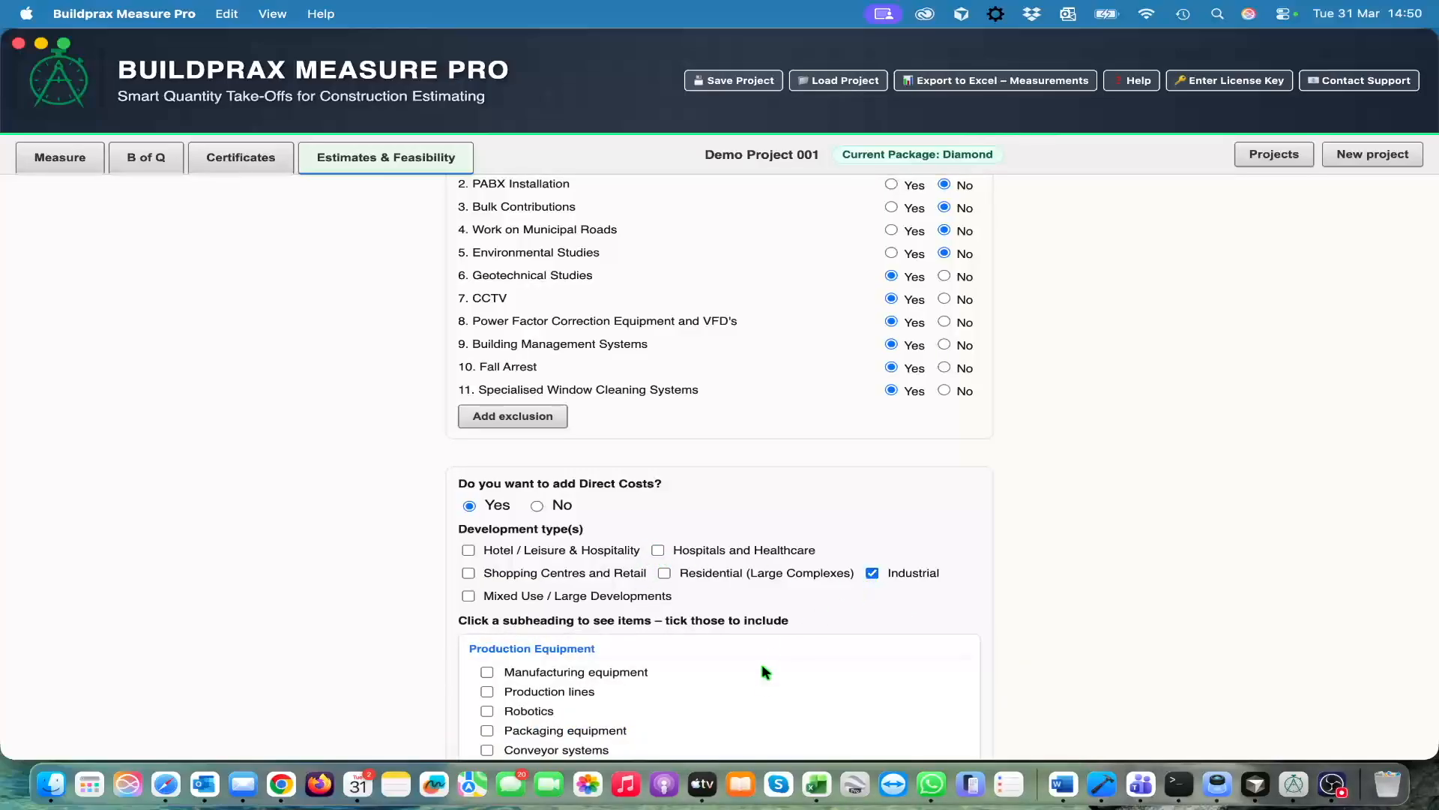
scroll(763, 682, down, 2)
scroll(765, 694, down, 4)
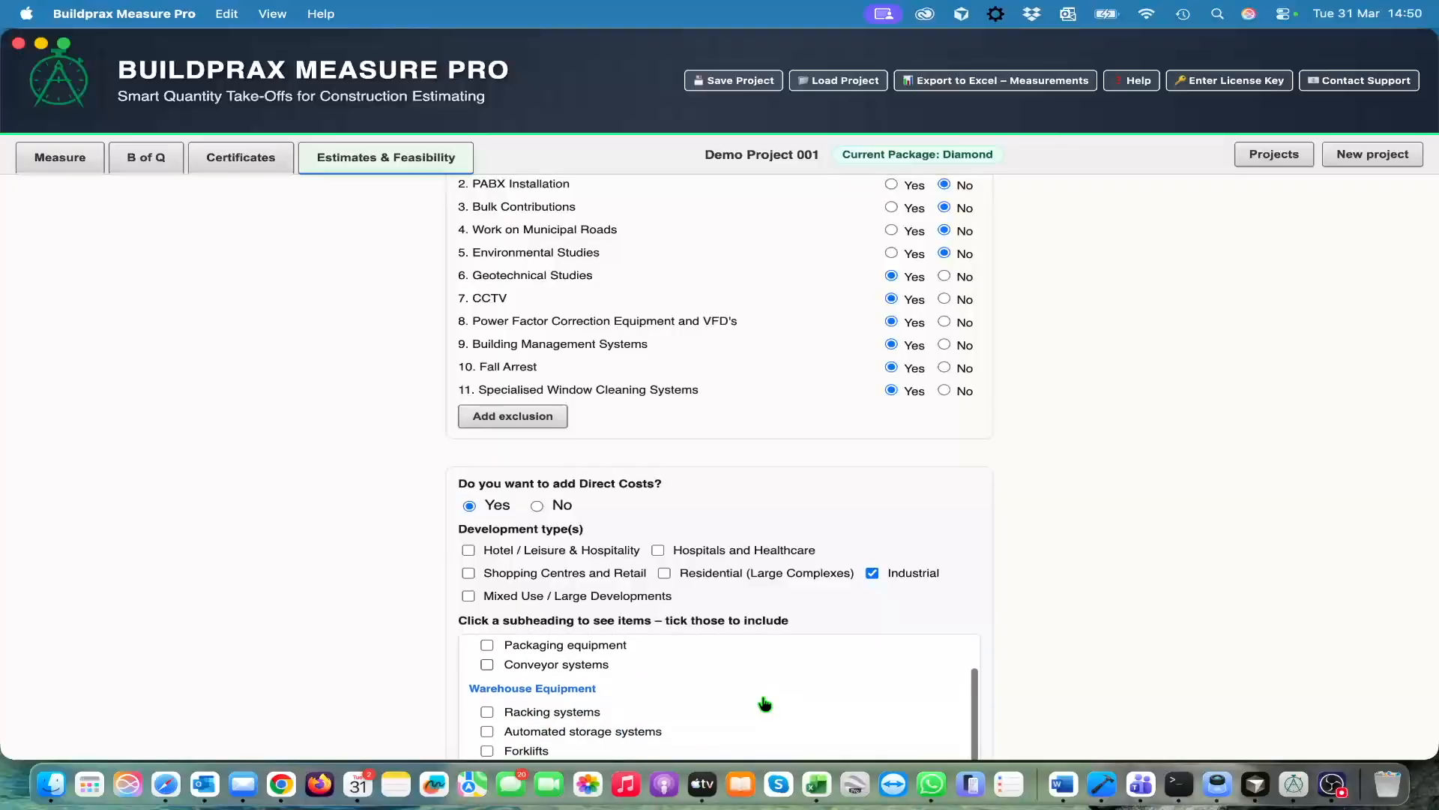
scroll(762, 695, up, 8)
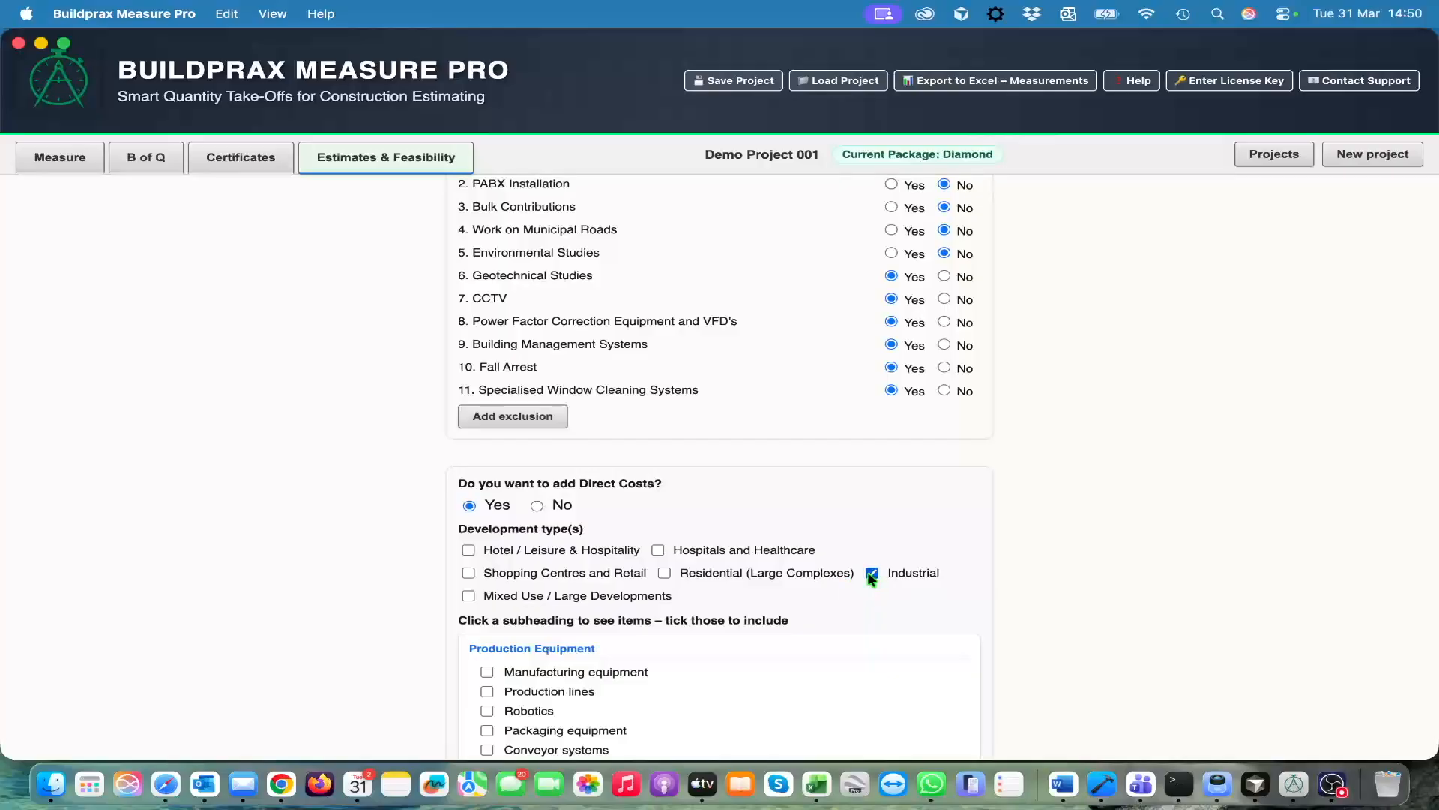
click(488, 673)
scroll(949, 555, down, 10)
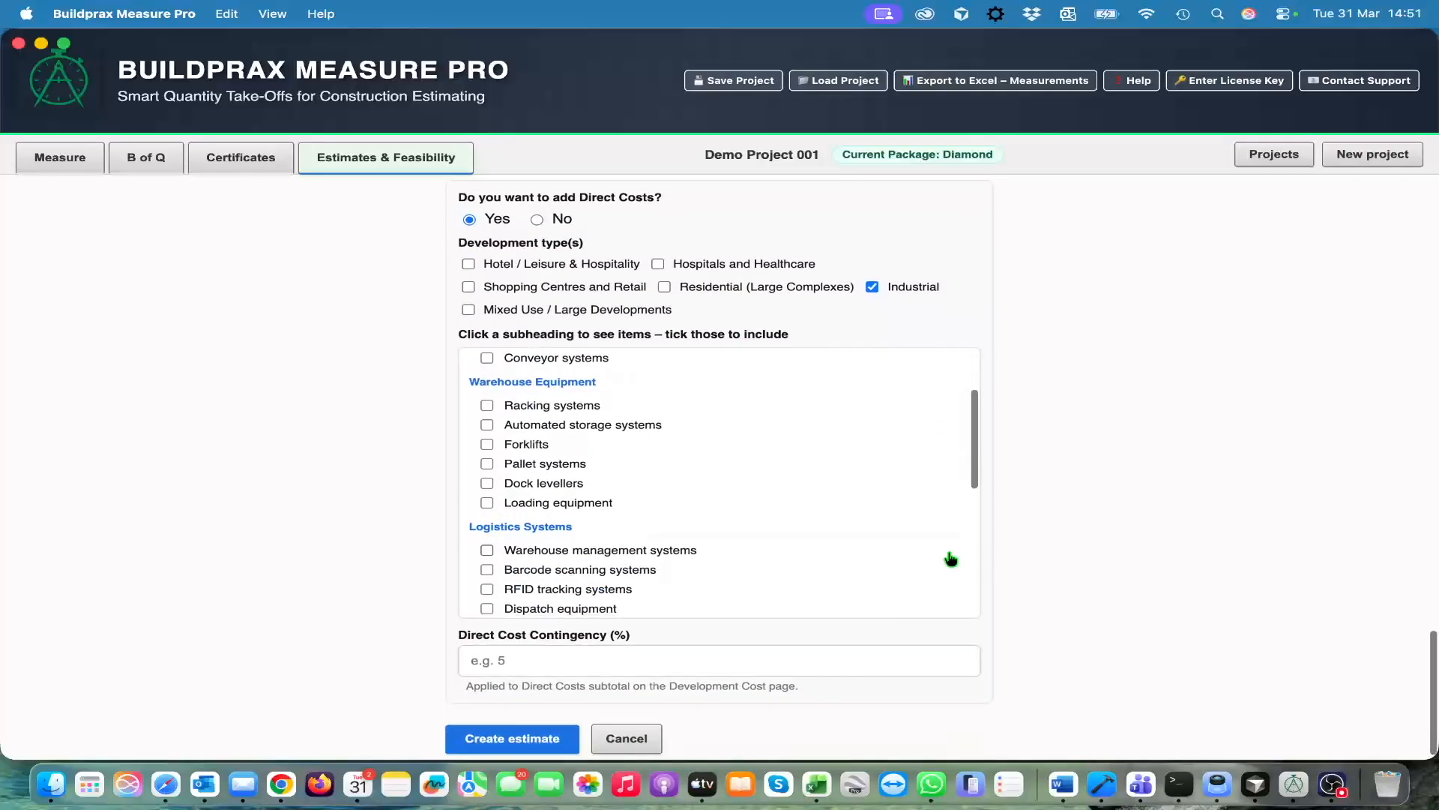
Set the Direct Cost Contingency to 3 percent
scroll(1046, 570, down, 1)
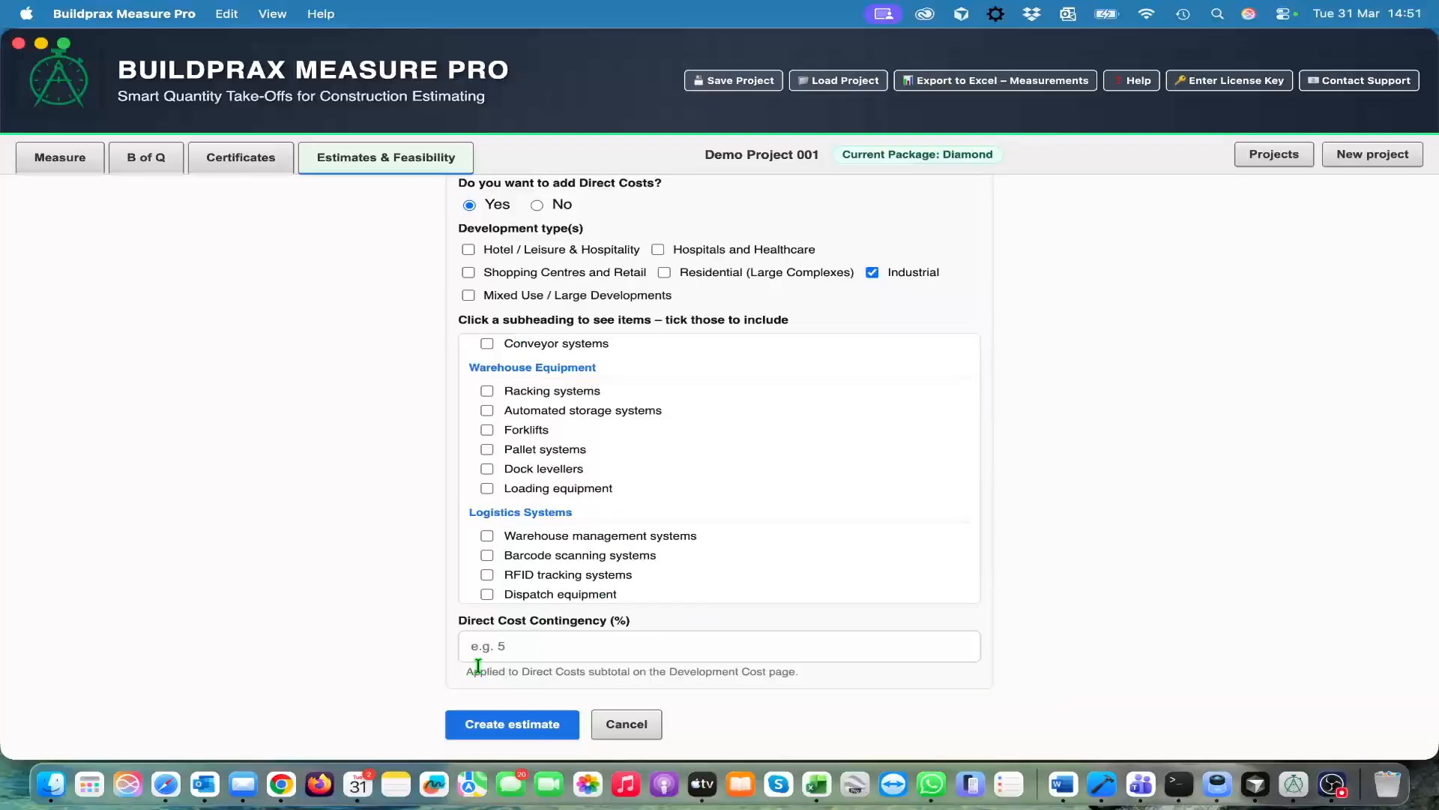
click(523, 640)
text(3)
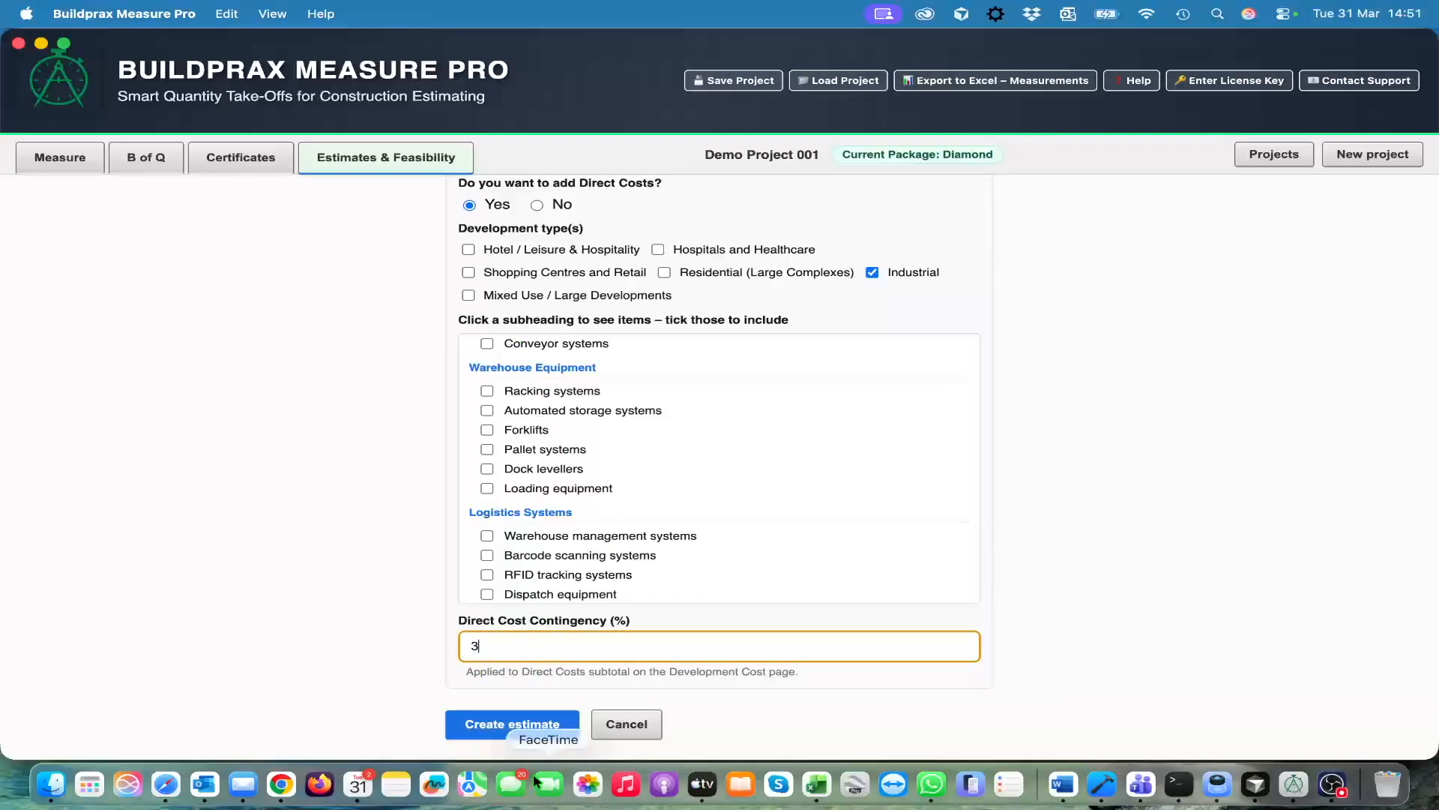
Create the estimate and look over its Executive Summary page
click(521, 733)
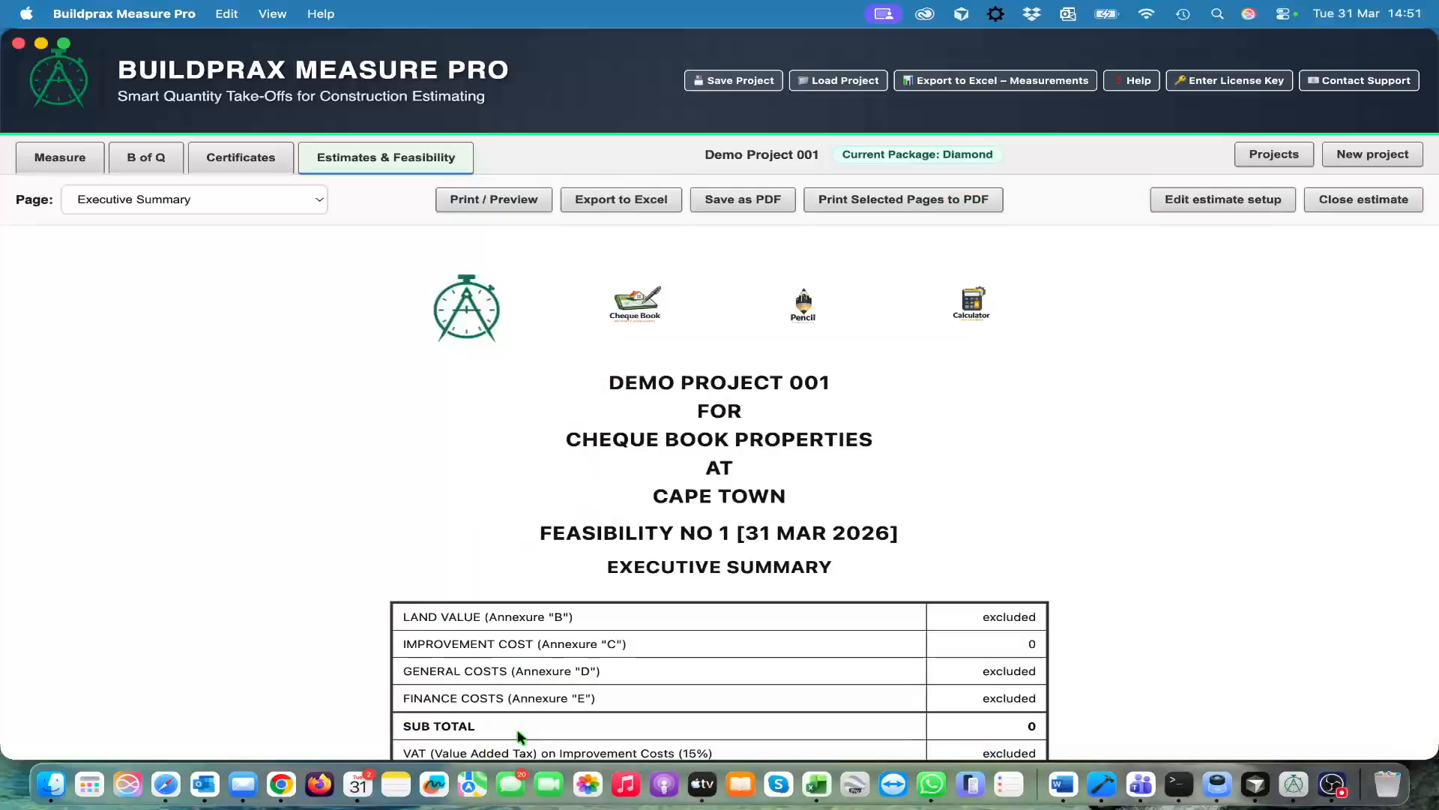
scroll(534, 548, down, 2)
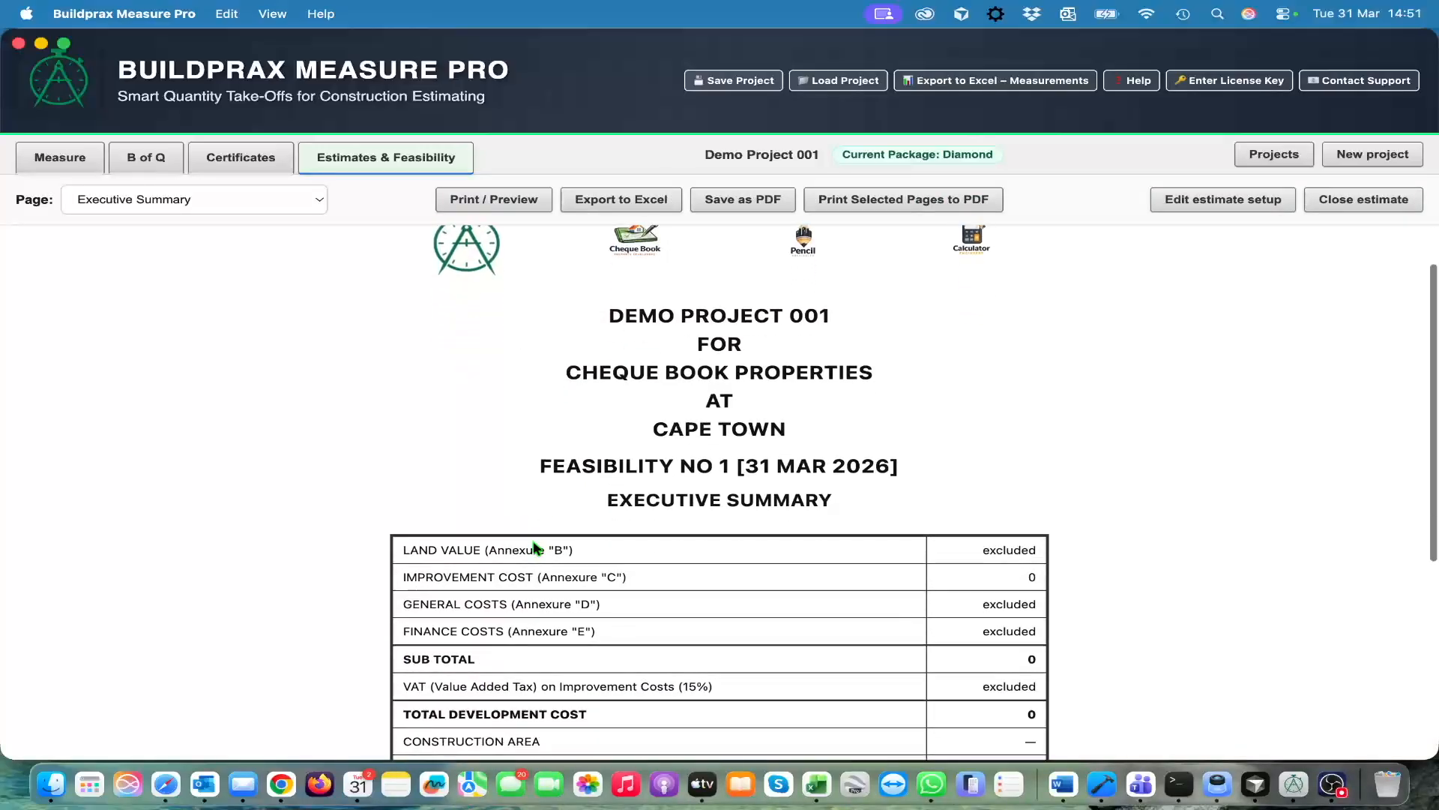
scroll(536, 547, down, 3)
scroll(540, 546, up, 5)
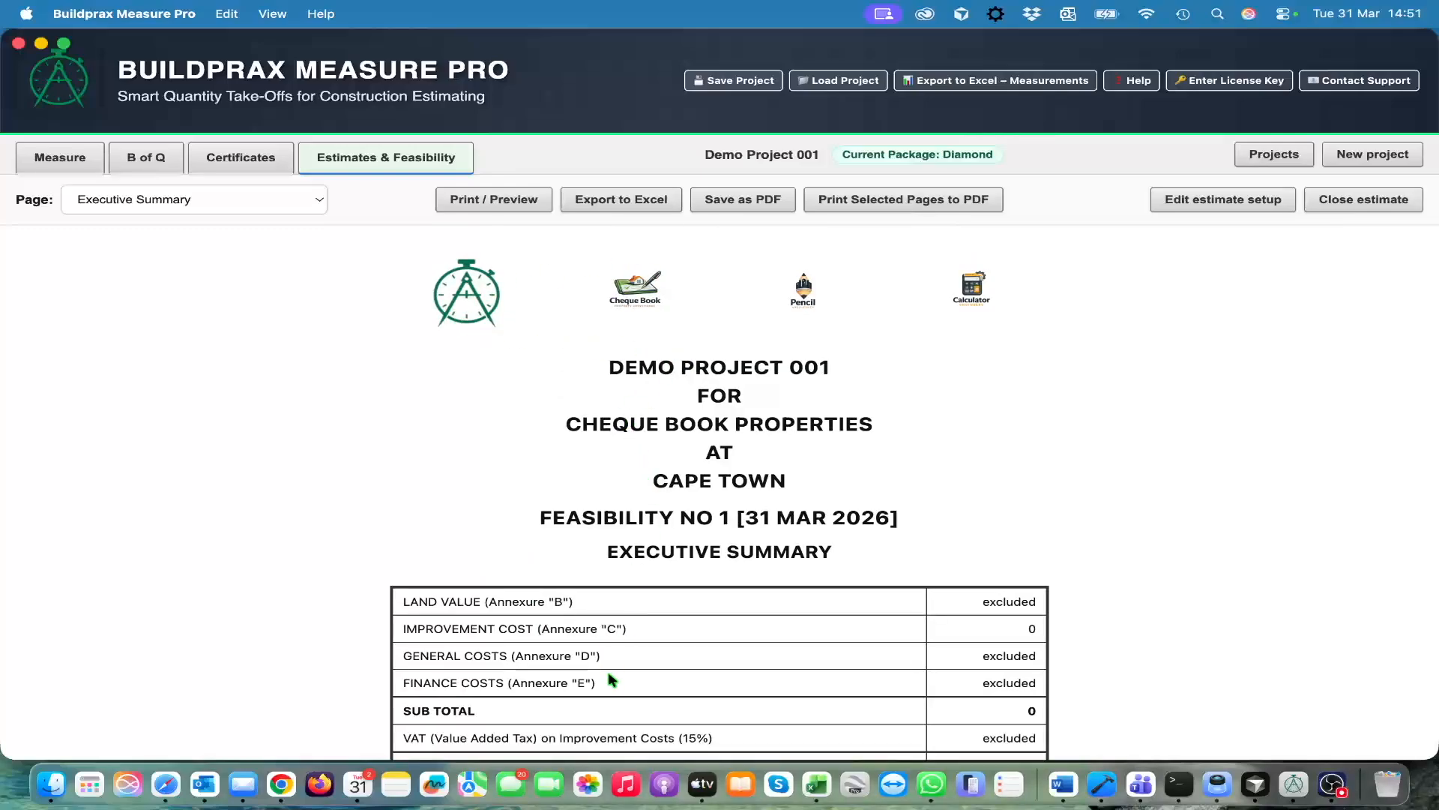
scroll(629, 710, down, 5)
scroll(630, 710, up, 5)
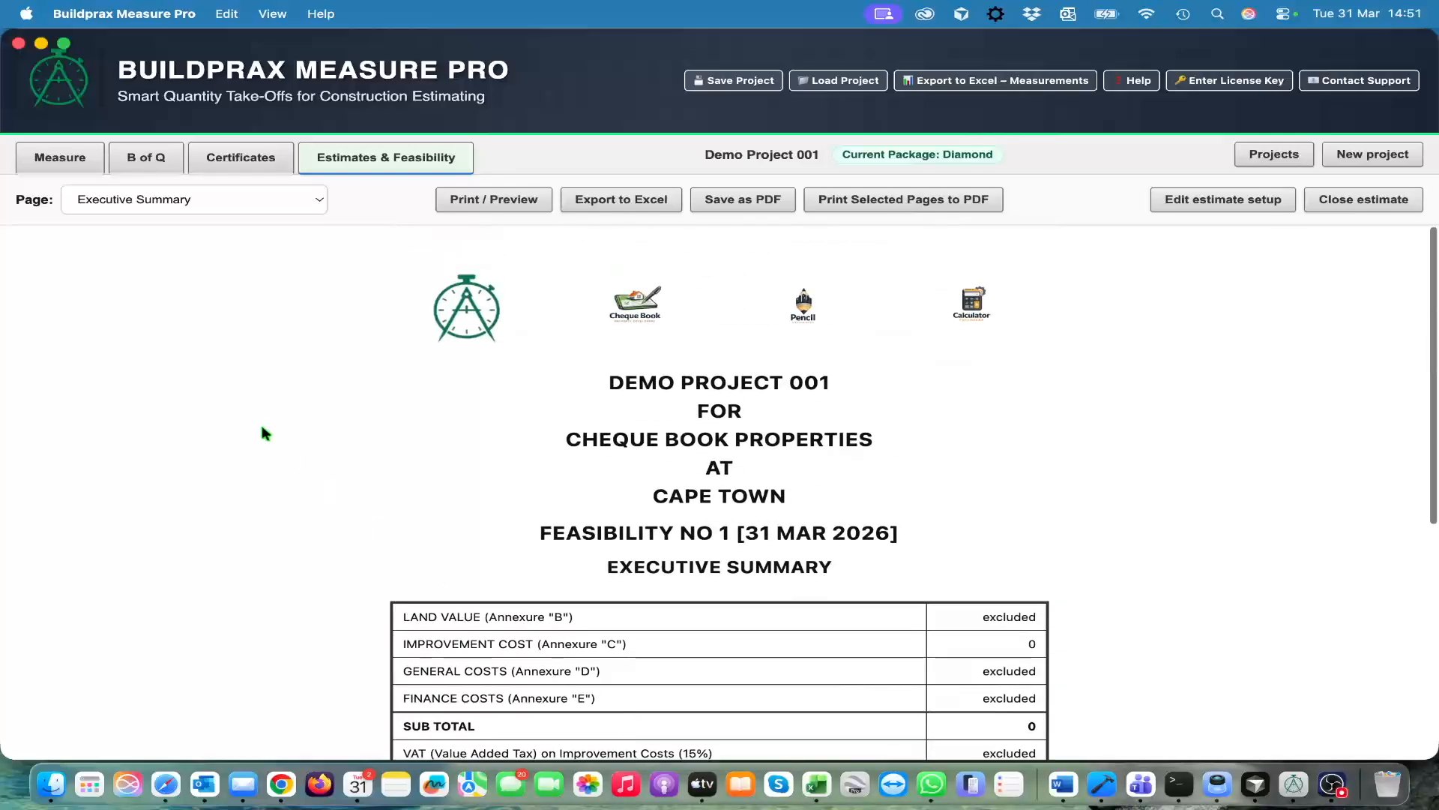
Open the estimate's Notes page and review its basis of estimate, programme, cost escalations and exclusions sections
click(321, 203)
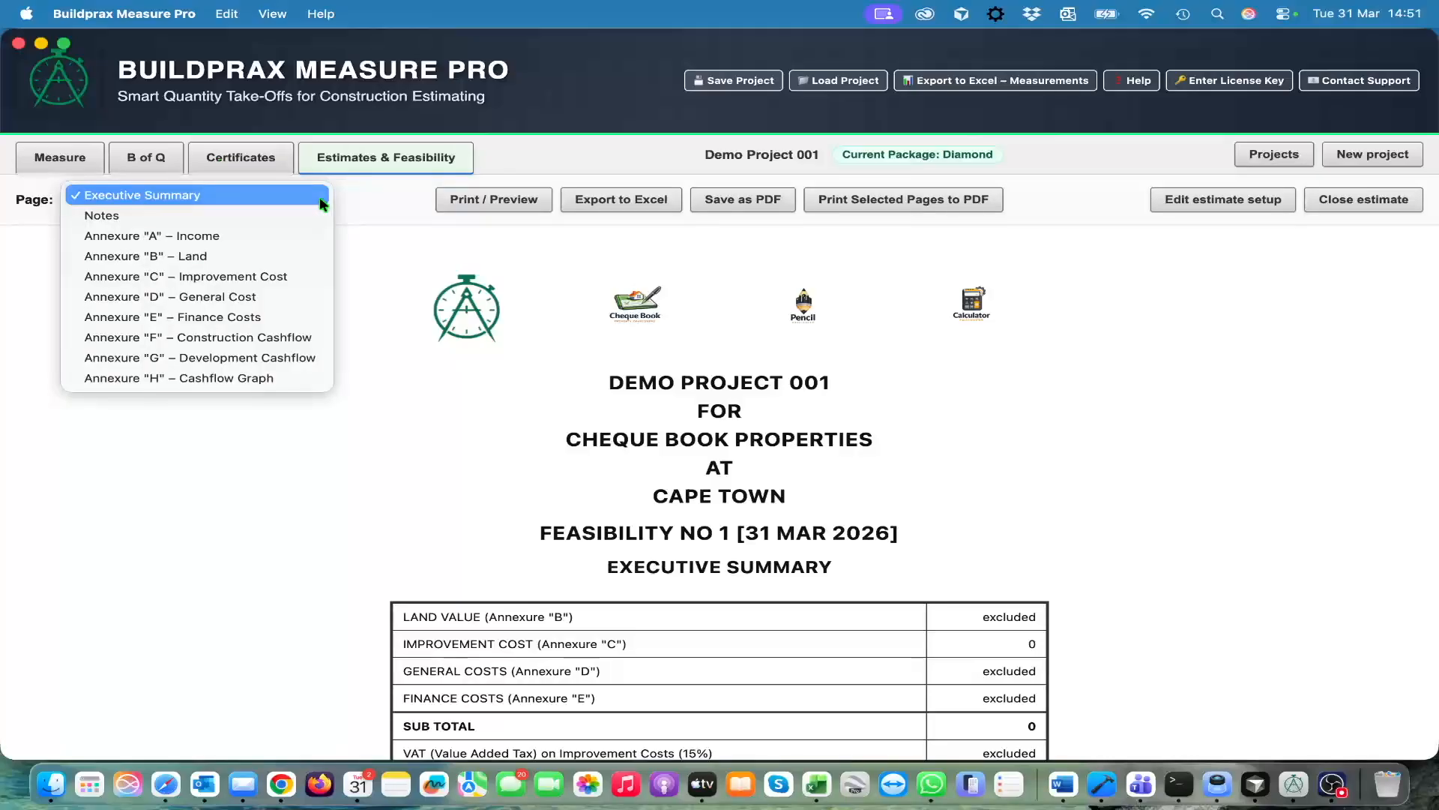
click(147, 217)
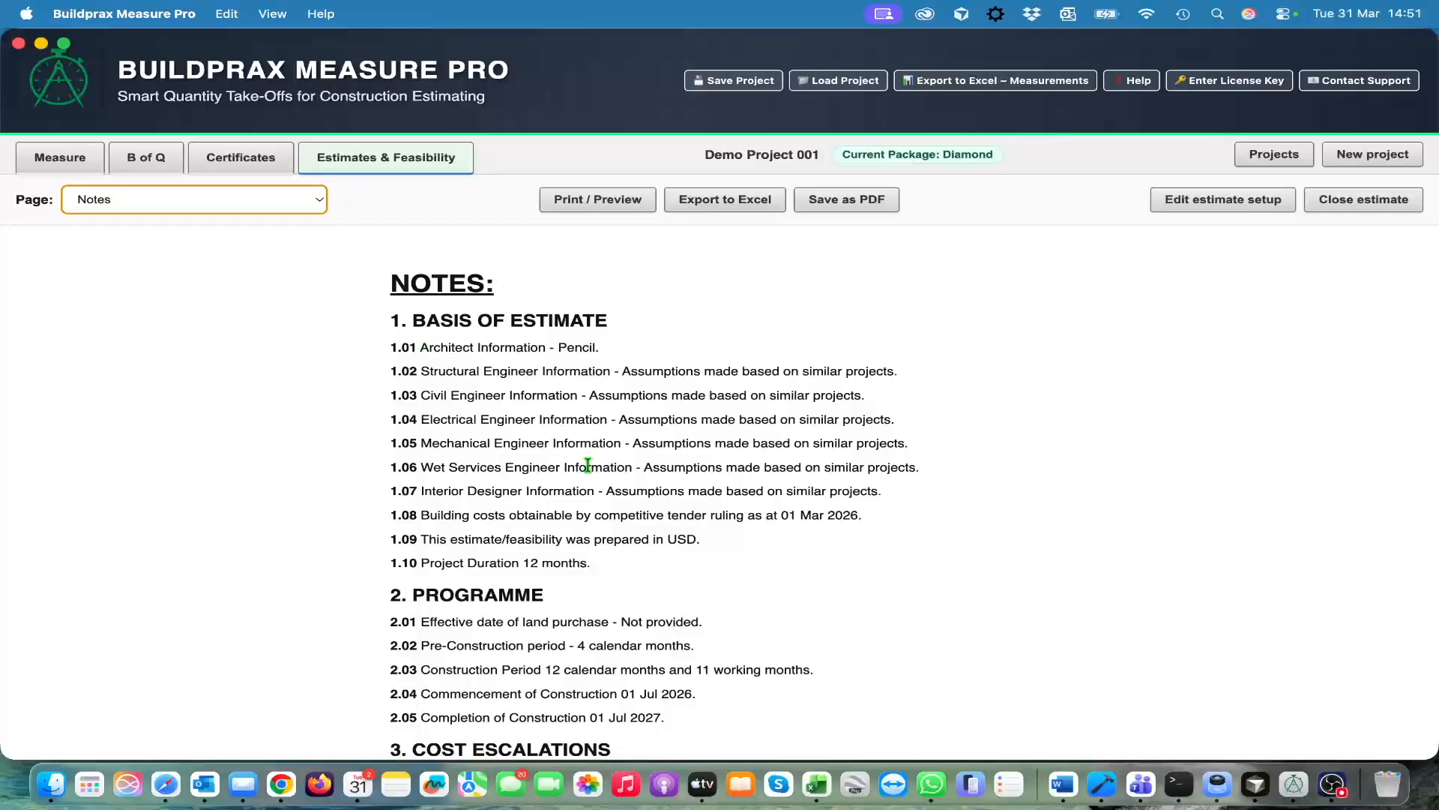
scroll(610, 571, down, 3)
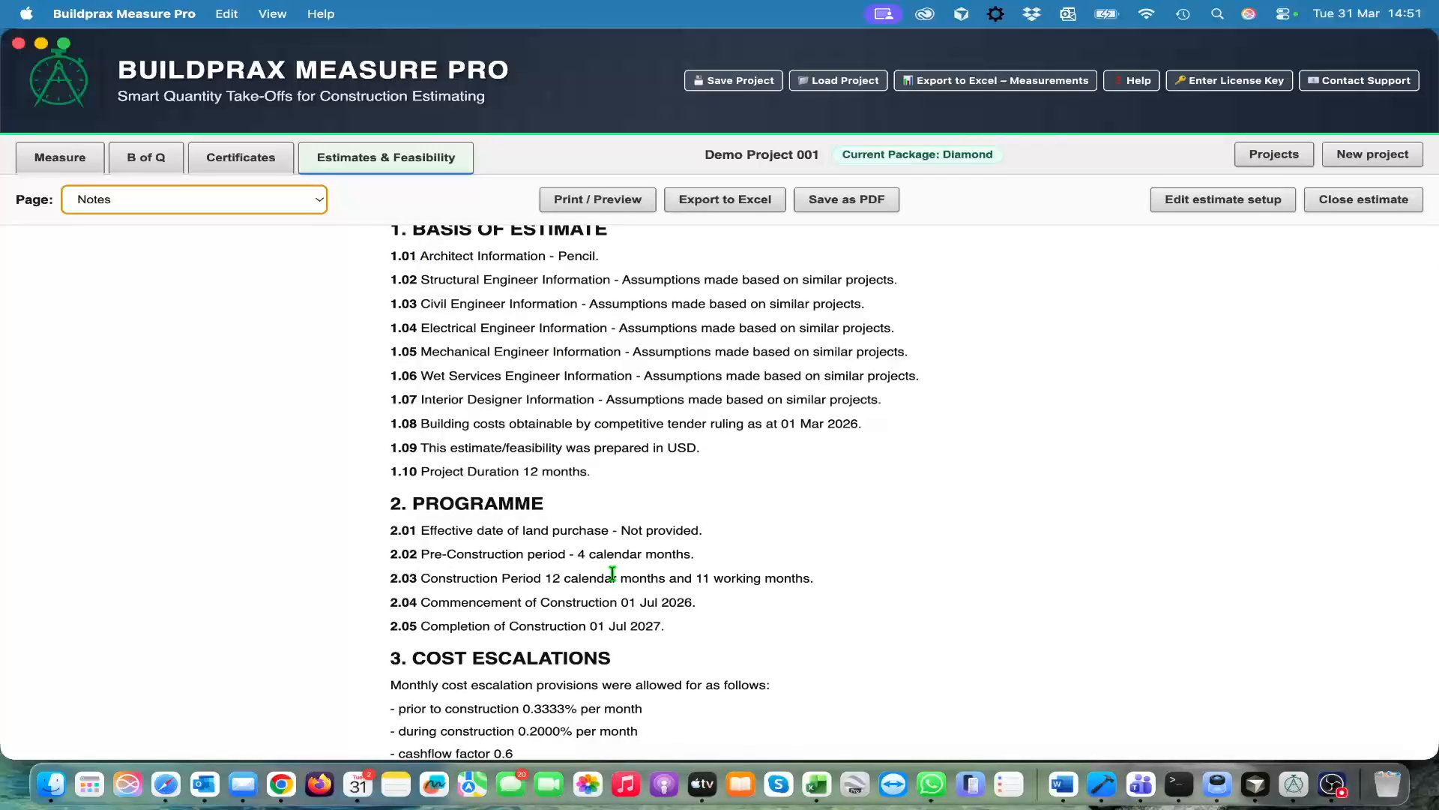
scroll(630, 555, up, 1)
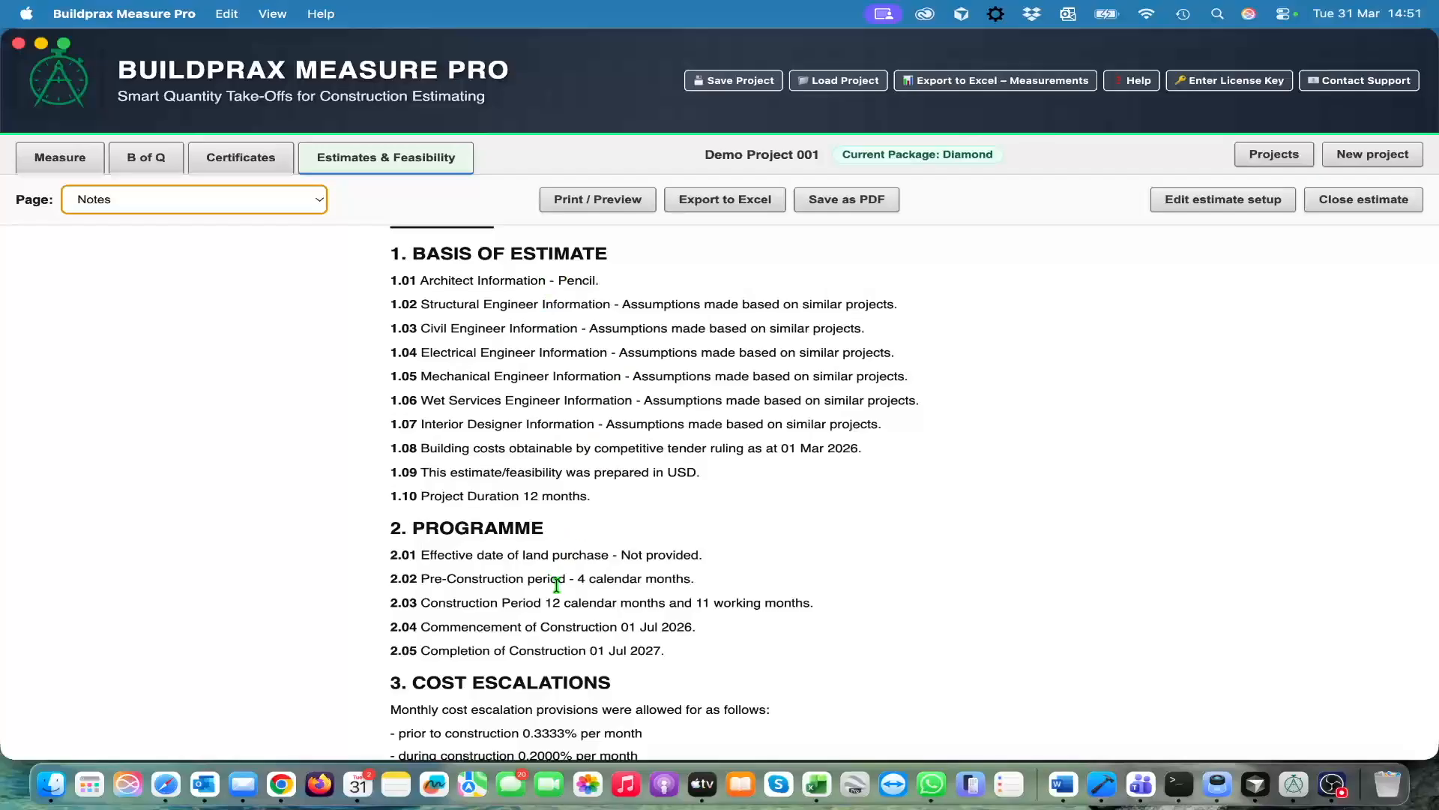
scroll(561, 619, down, 3)
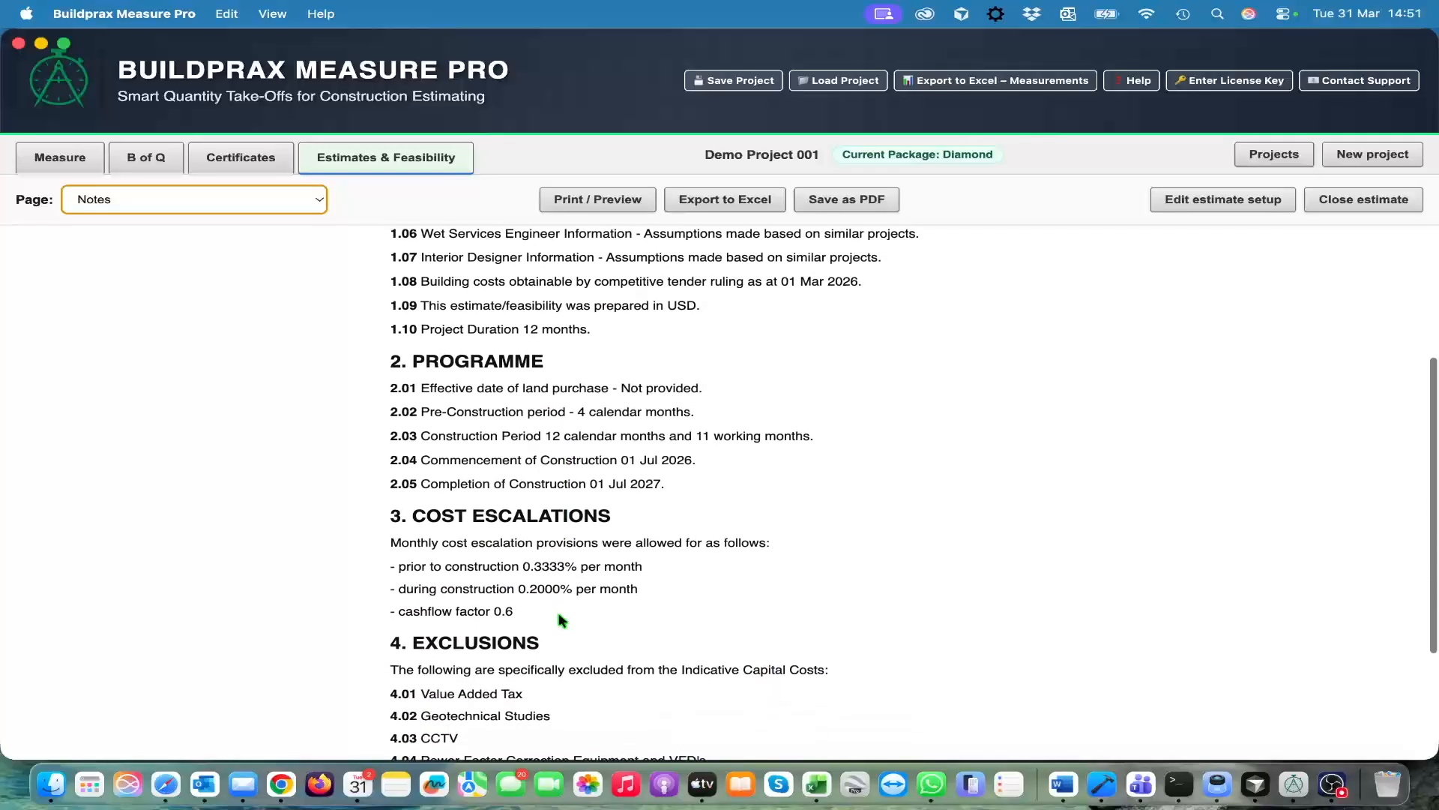
scroll(559, 616, down, 5)
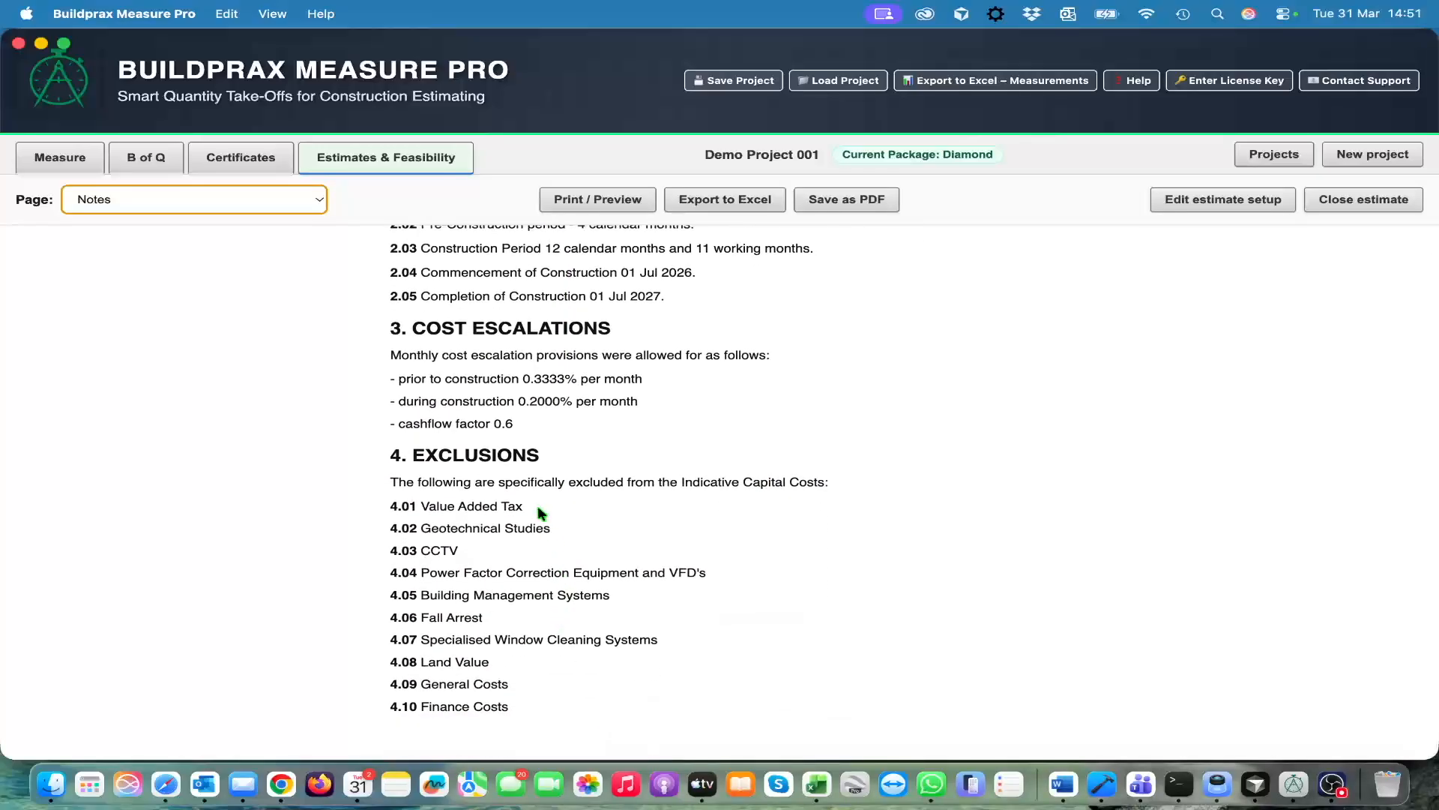
scroll(538, 698, up, 9)
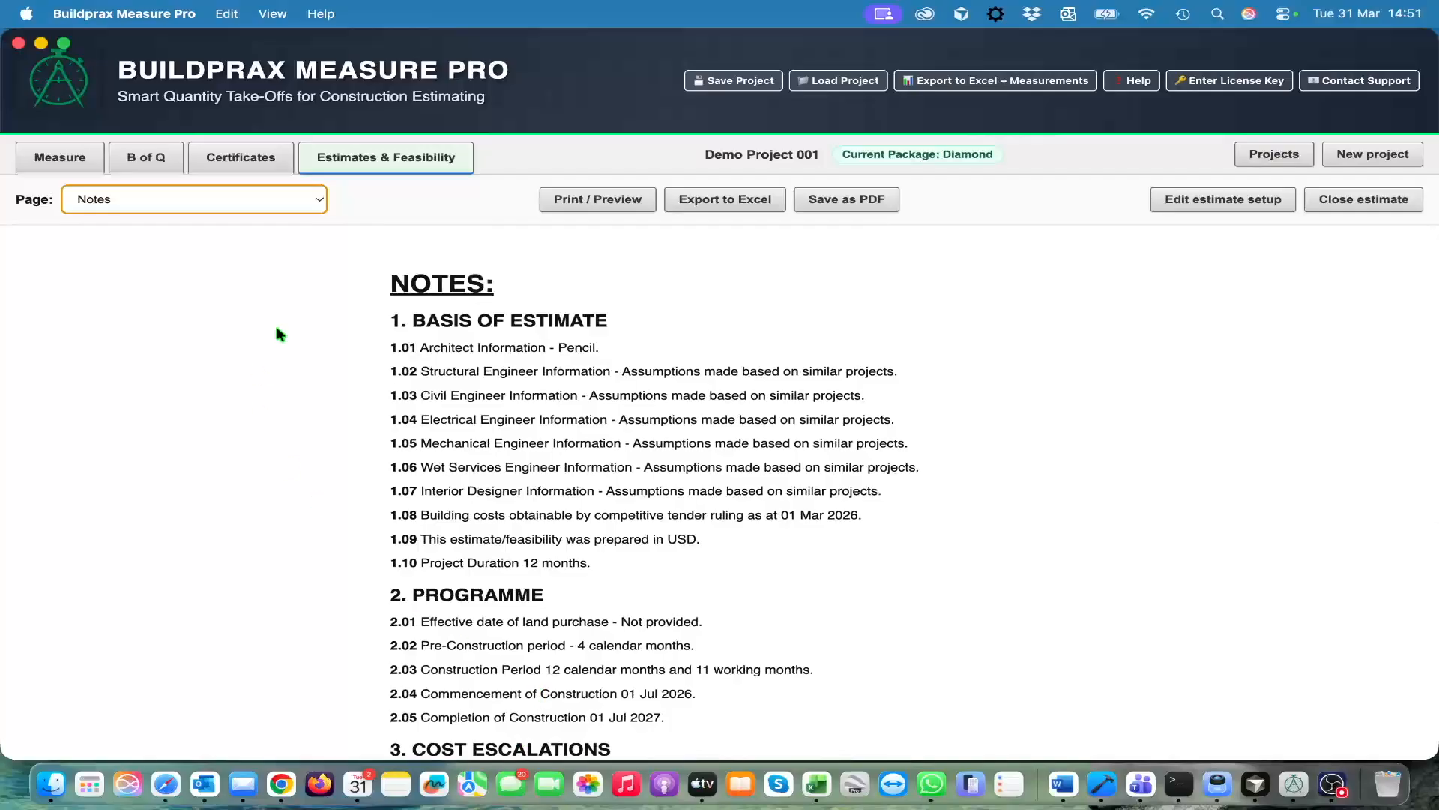
scroll(498, 465, down, 3)
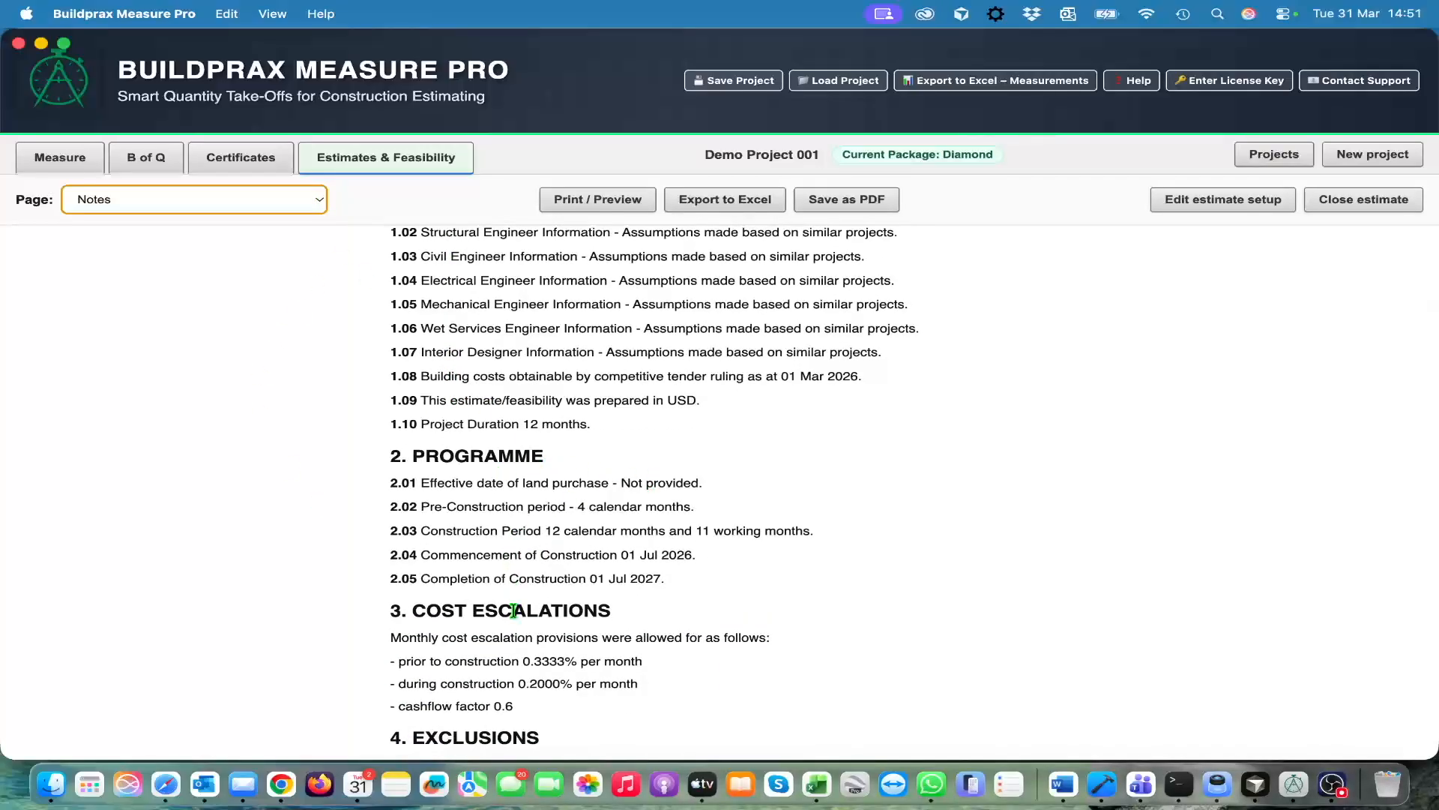
scroll(513, 611, down, 2)
scroll(559, 679, up, 5)
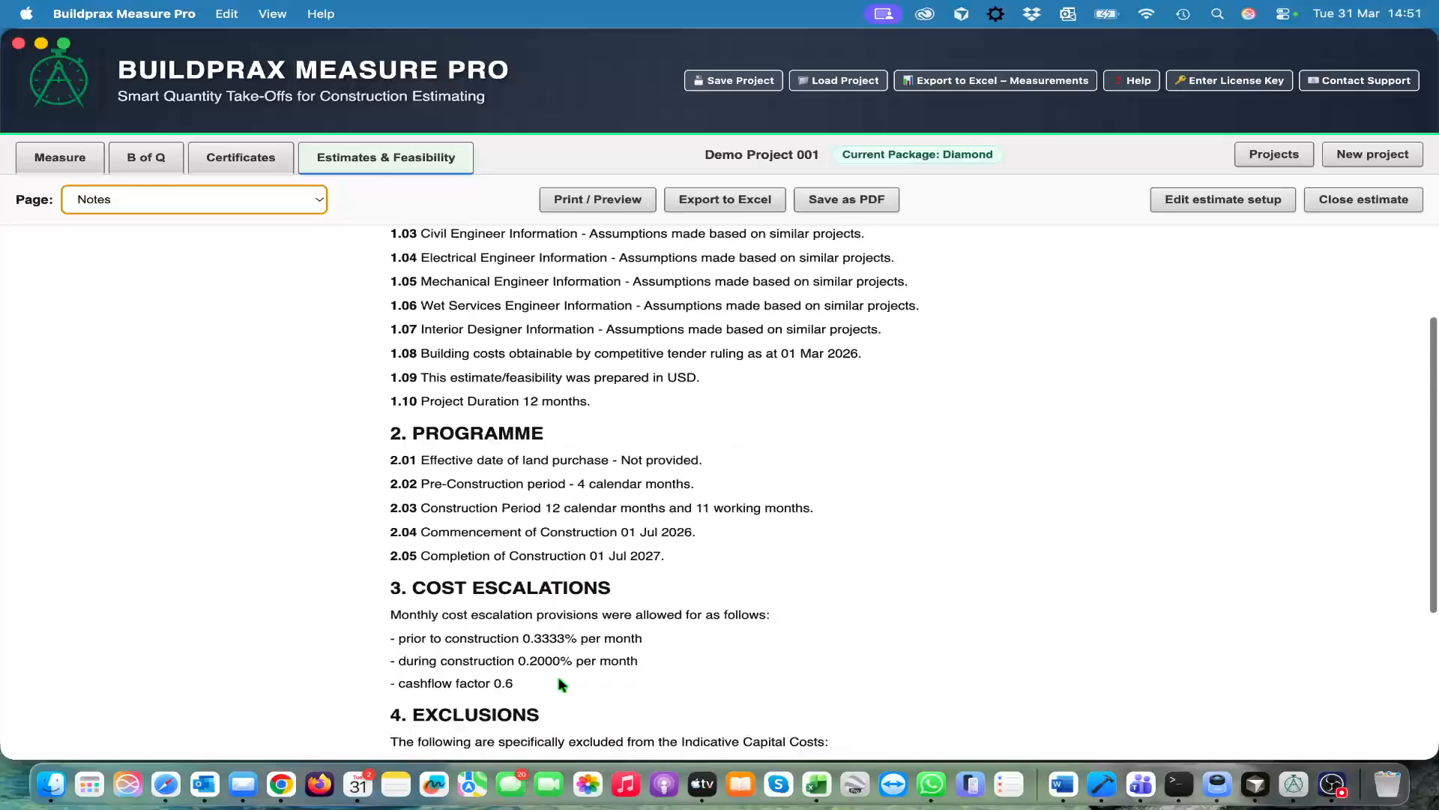
Open the Annexure "A" – Income page and set the income generation to Rental
click(304, 211)
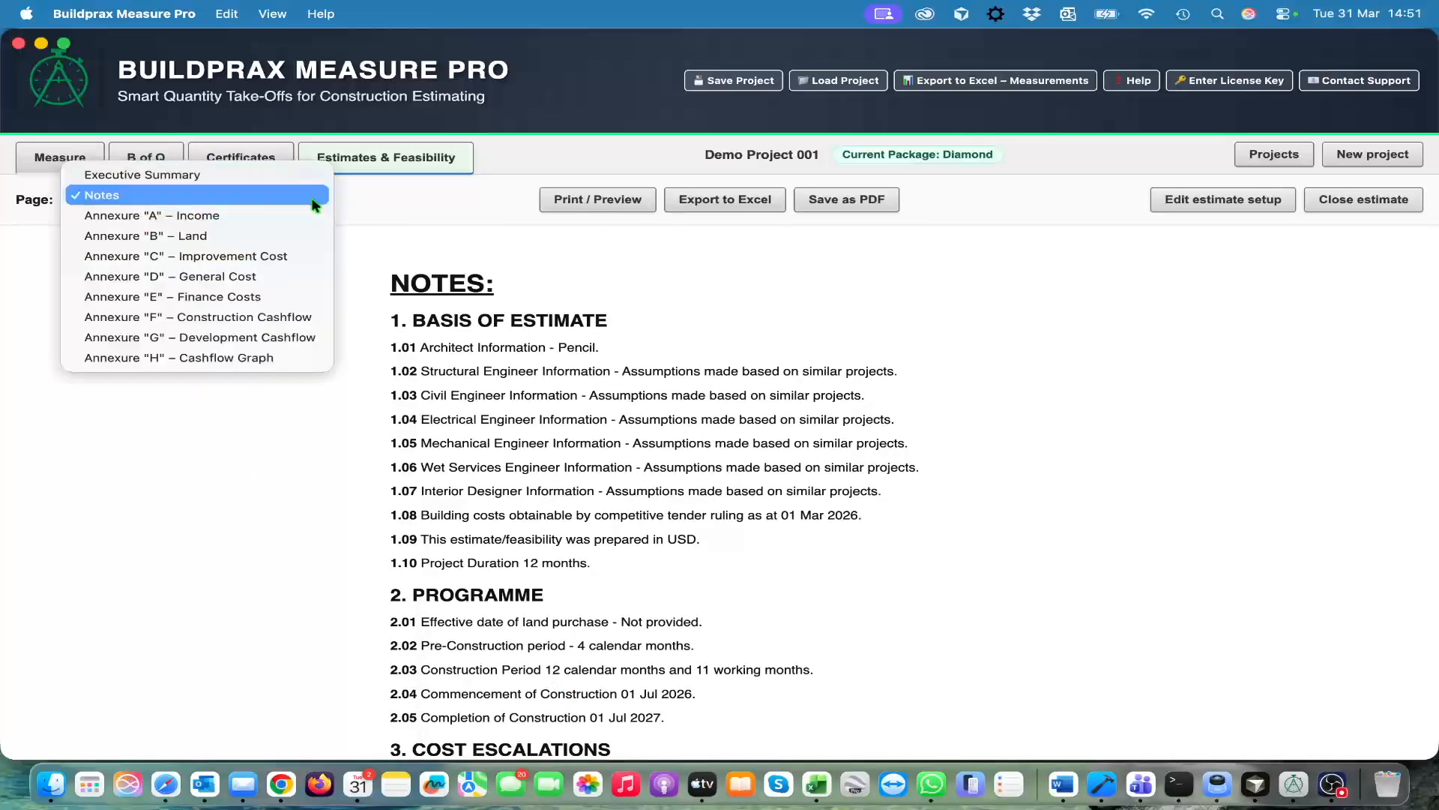
click(281, 215)
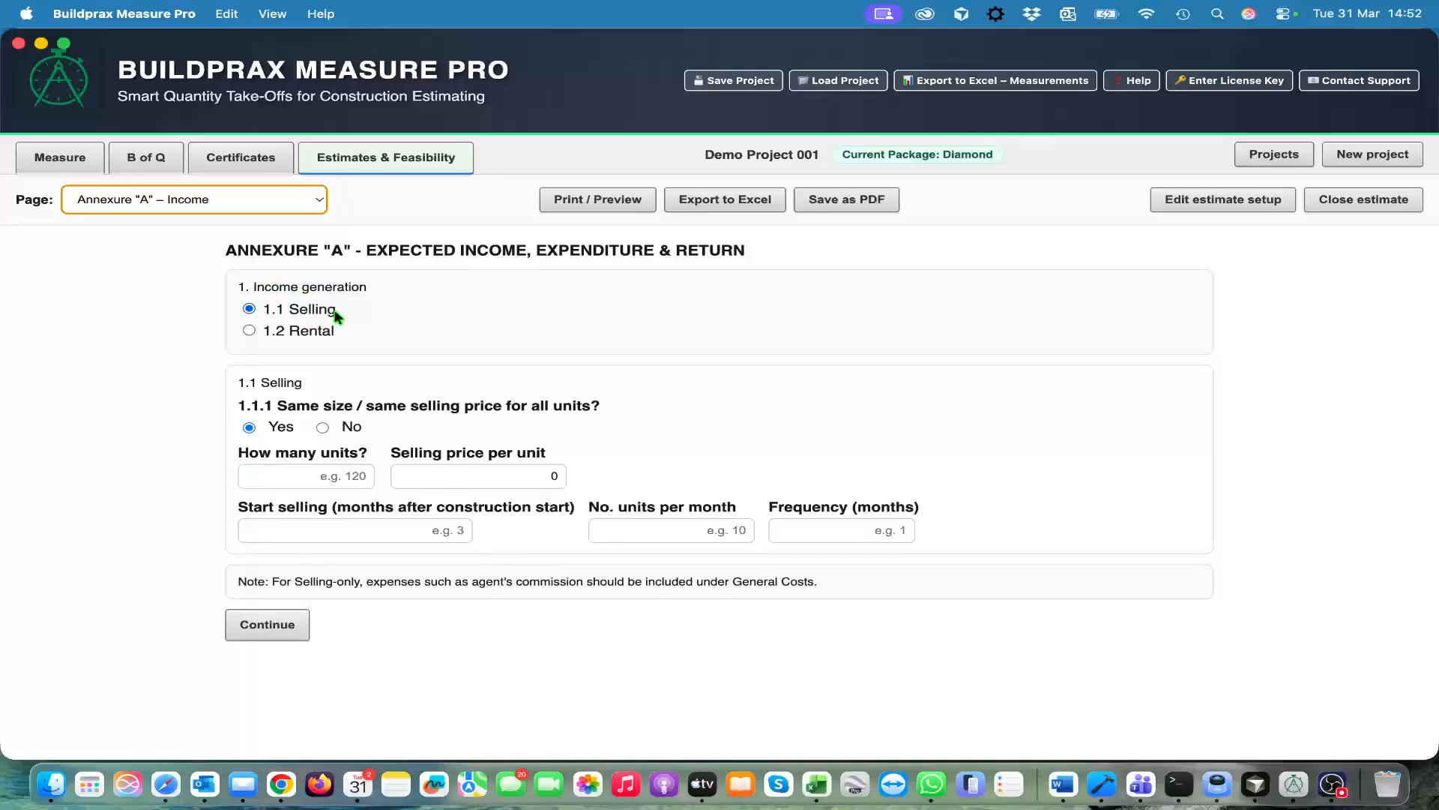
click(250, 331)
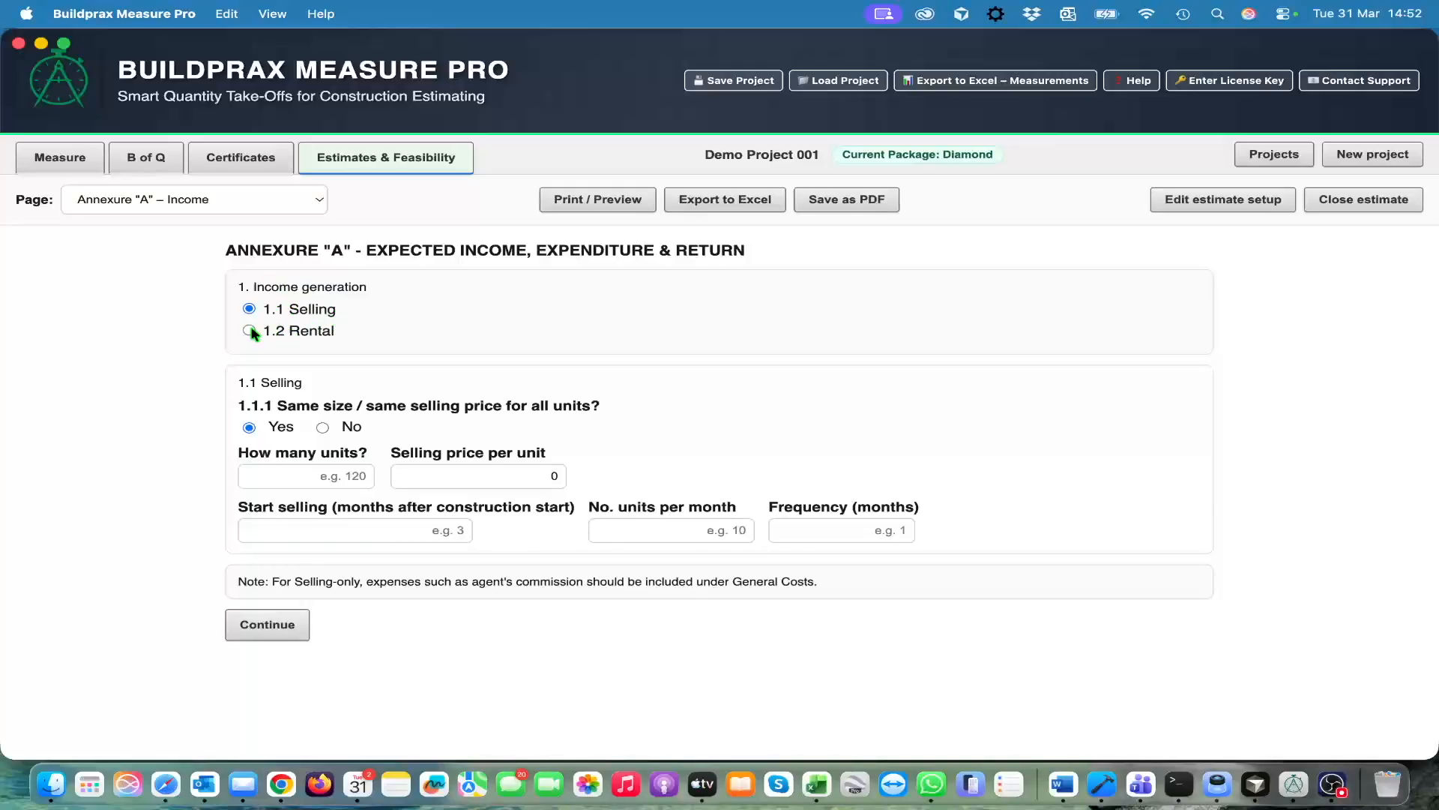
Use escalated rates to start date as the rental rates basis and set the rental increase per year to 4 percent
scroll(423, 356, down, 2)
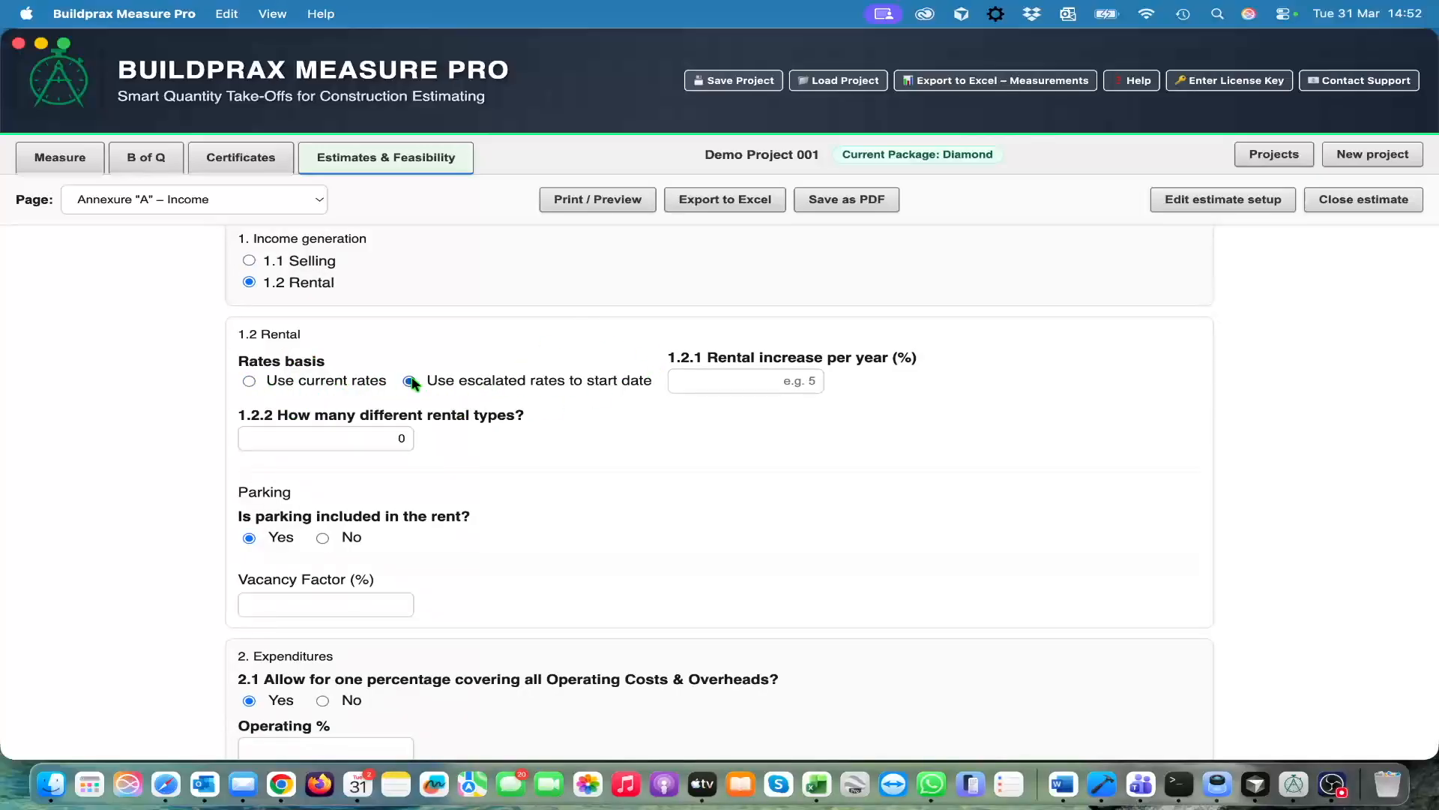
click(776, 378)
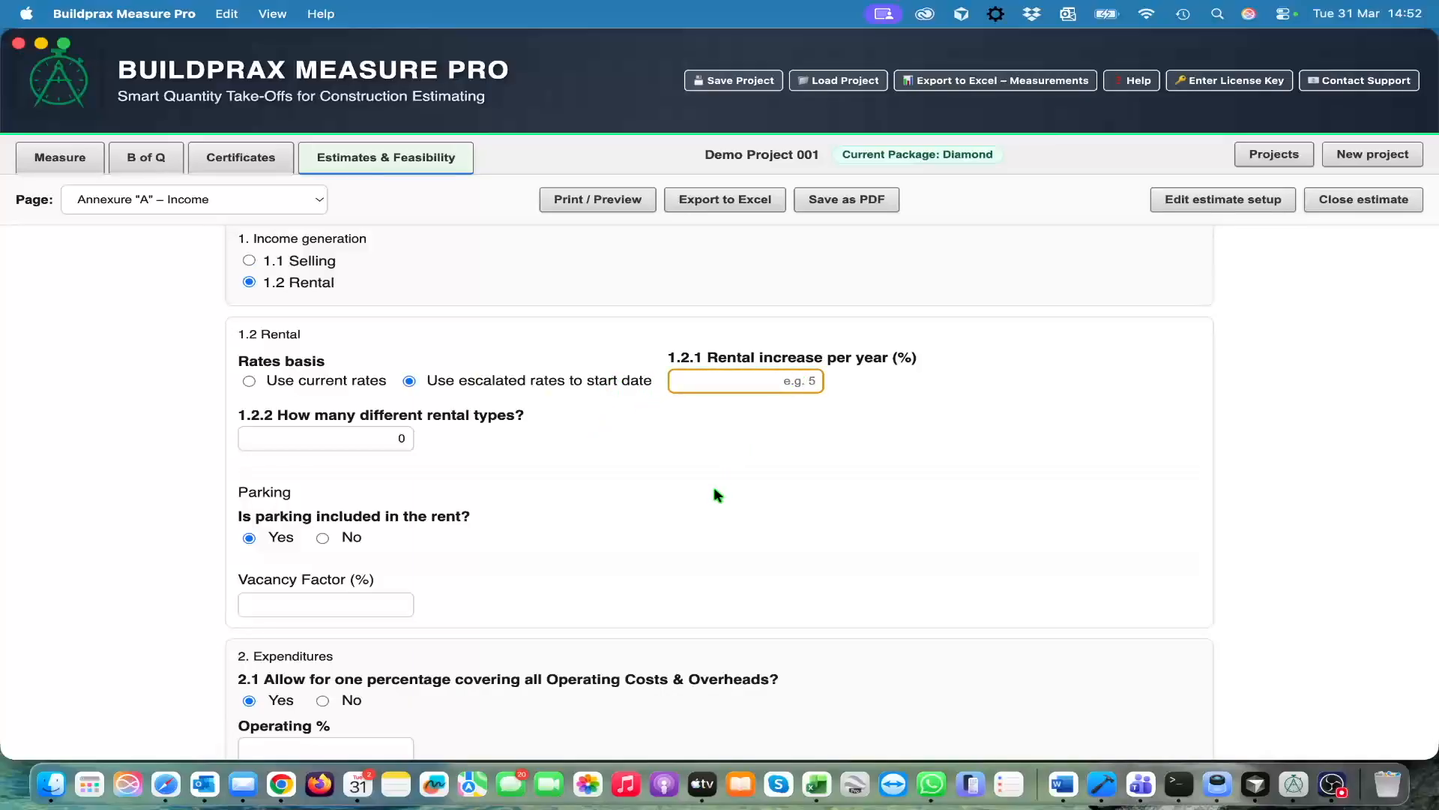
text(4)
key(Tab)
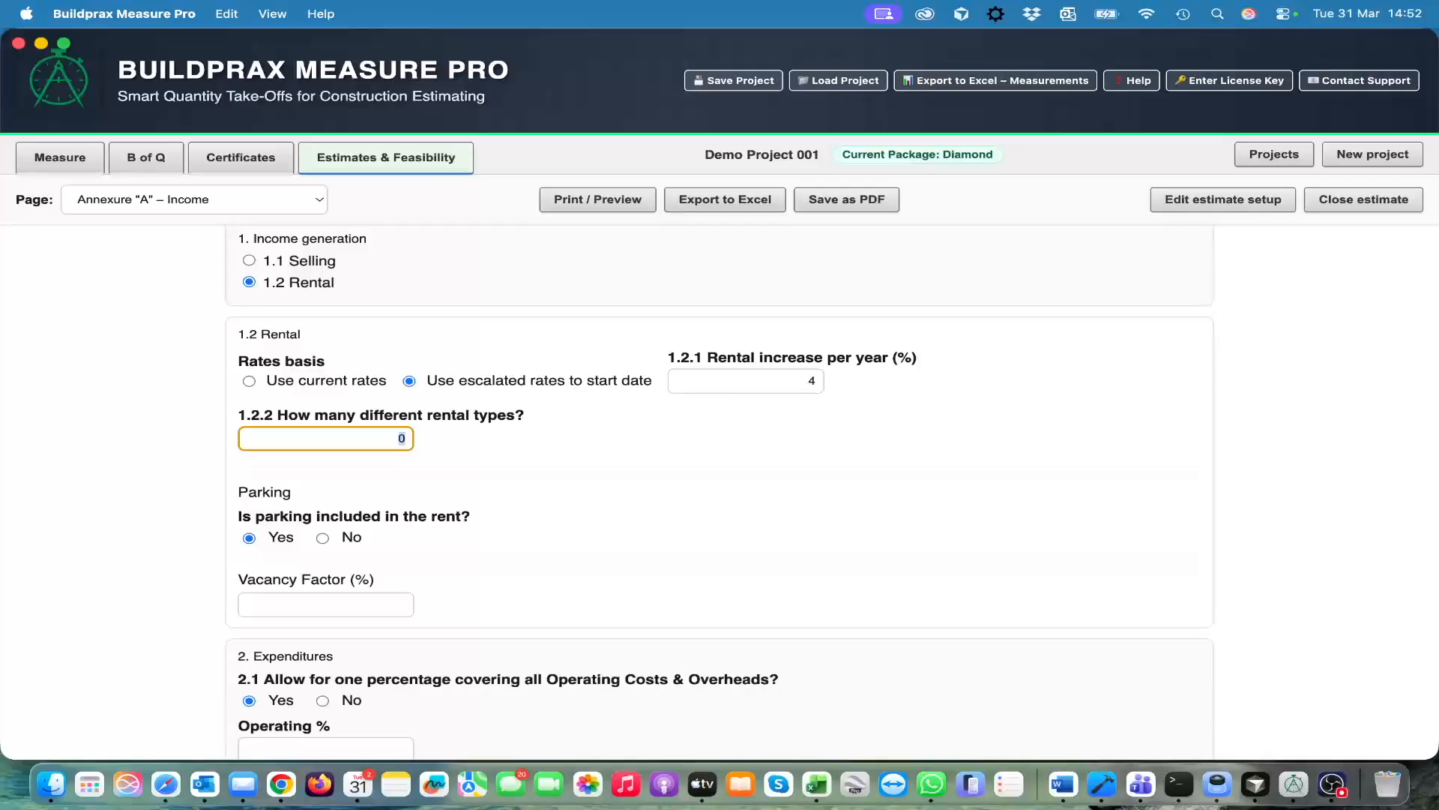
Set the number of different rental types to 2
text(2)
key(Tab)
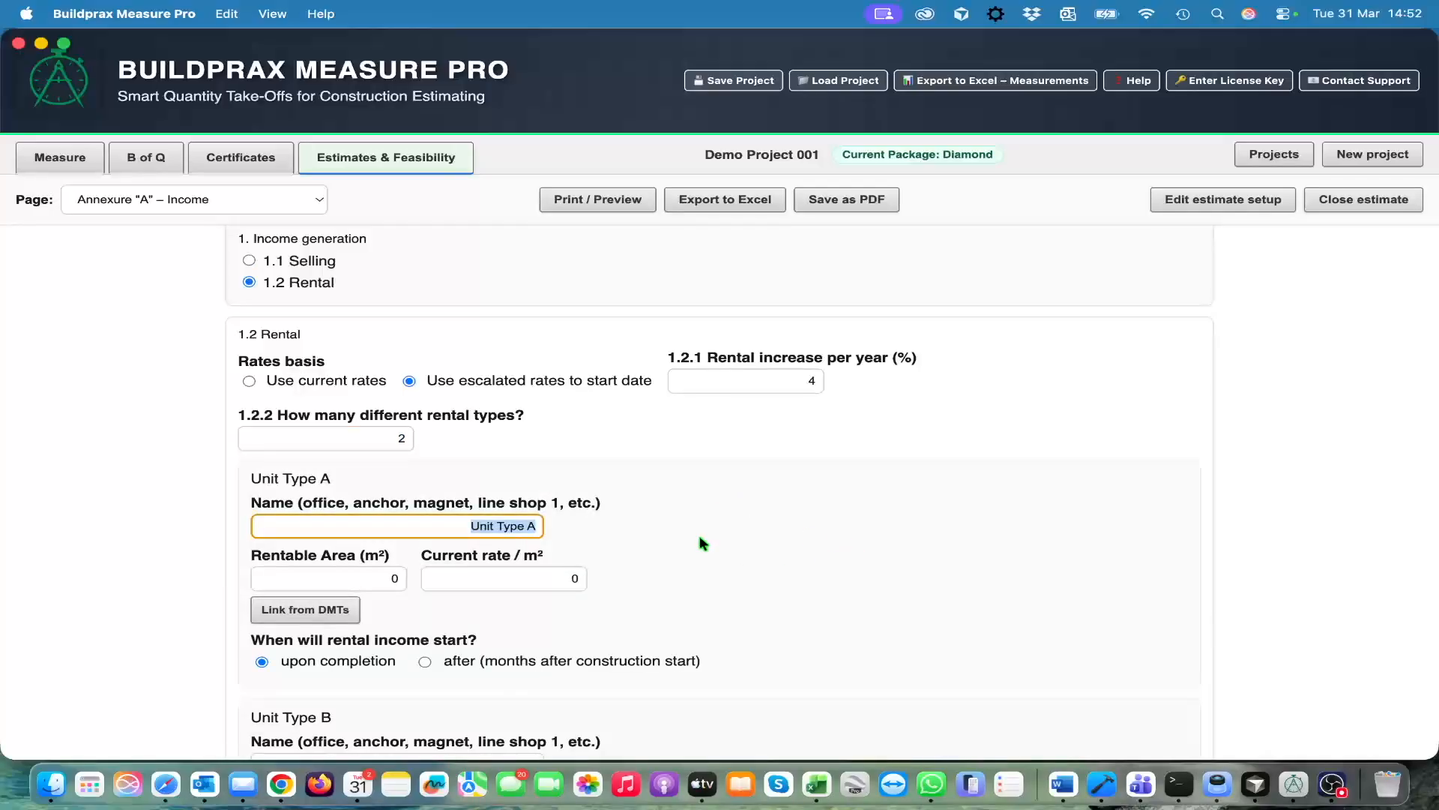
scroll(699, 535, down, 4)
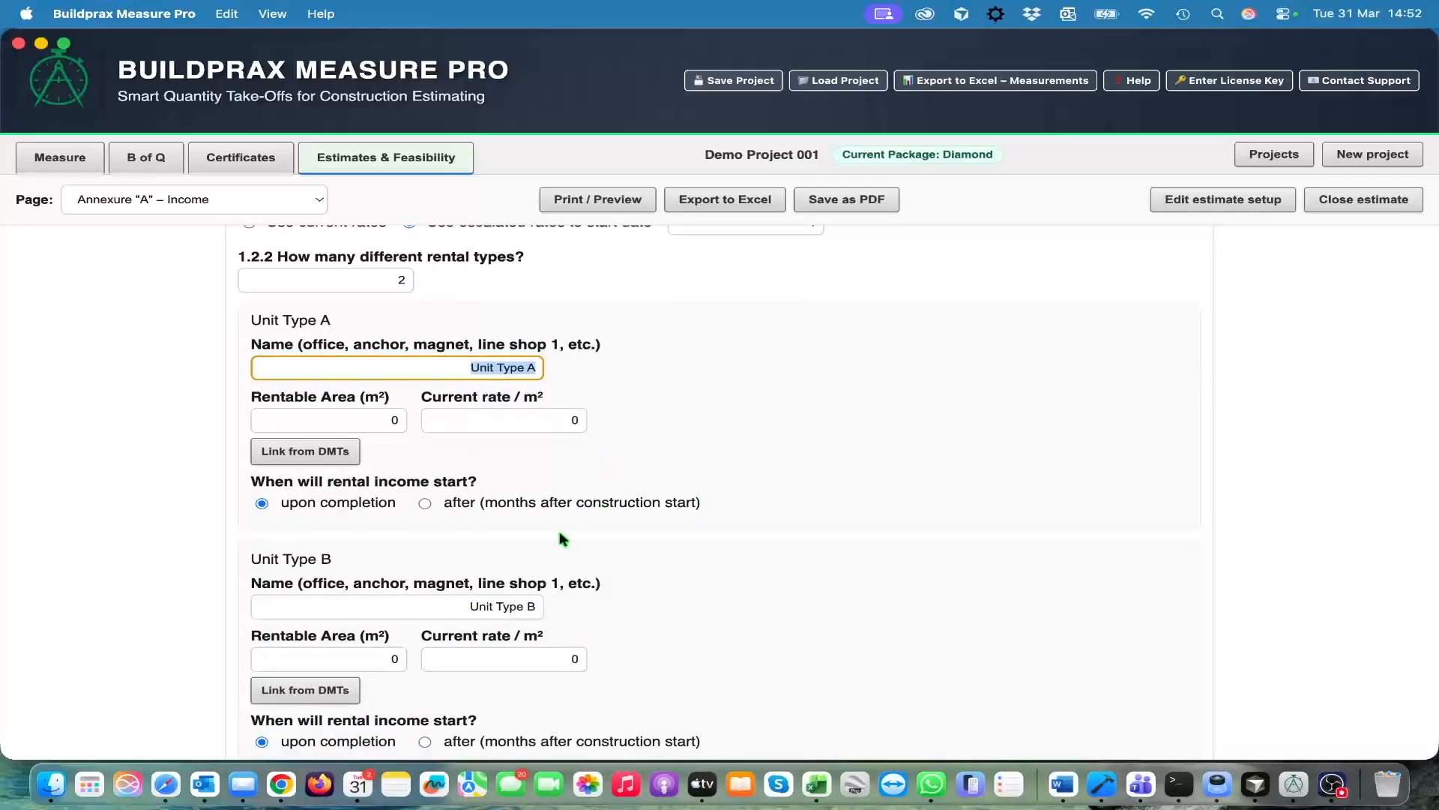
Link Unit Type A's rentable area to the Bedrooms measurement and set its current rate to 45 per m²
key(Tab)
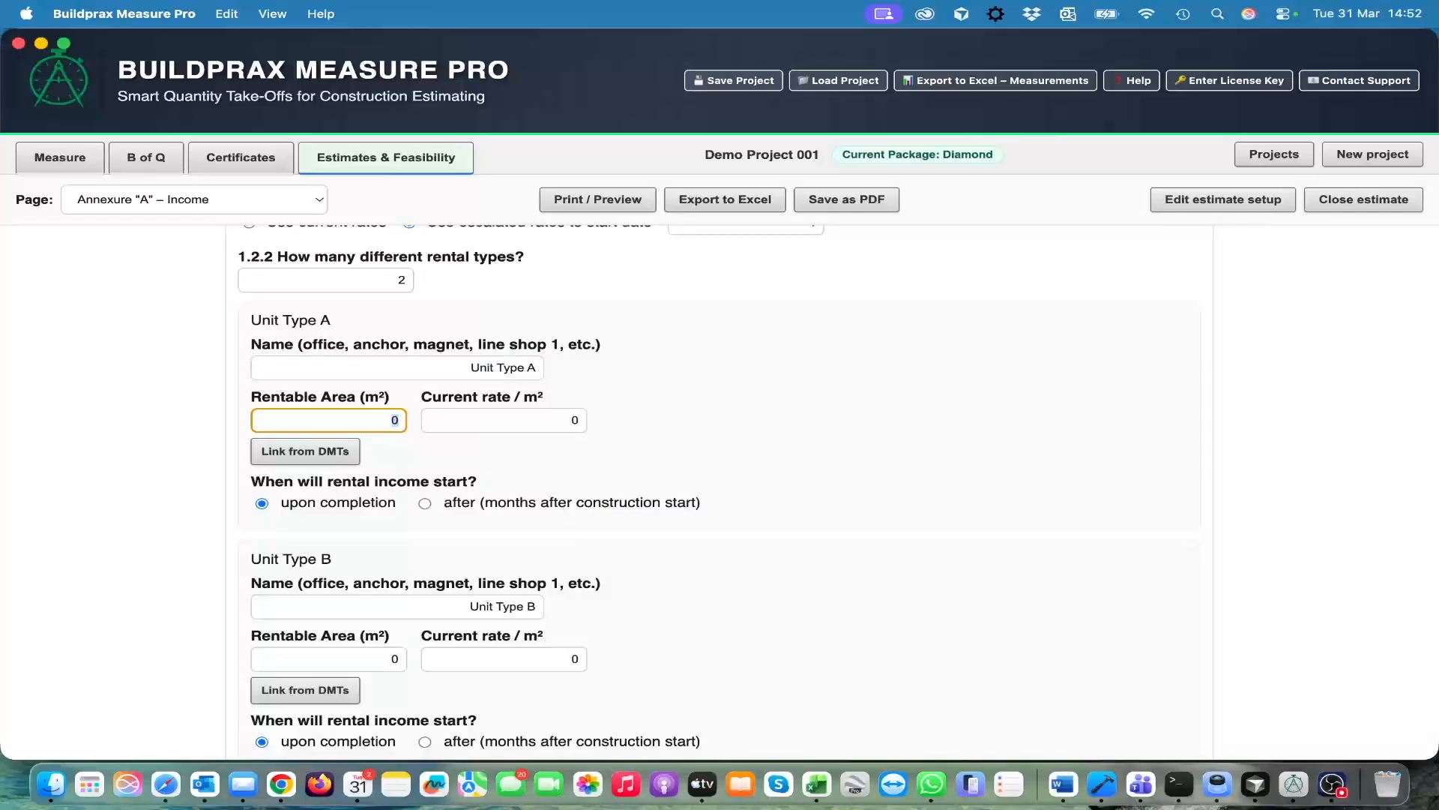
click(326, 455)
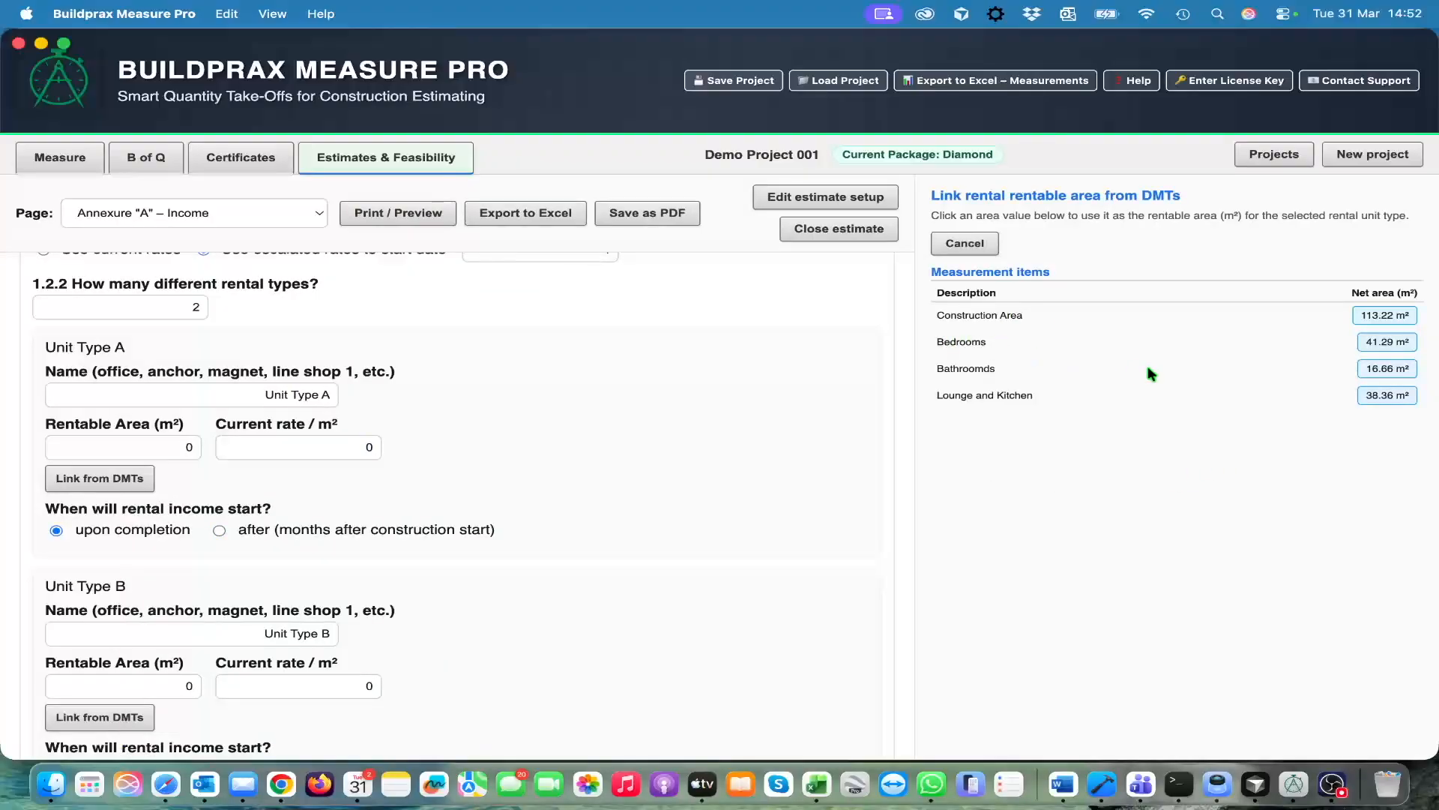
click(1387, 342)
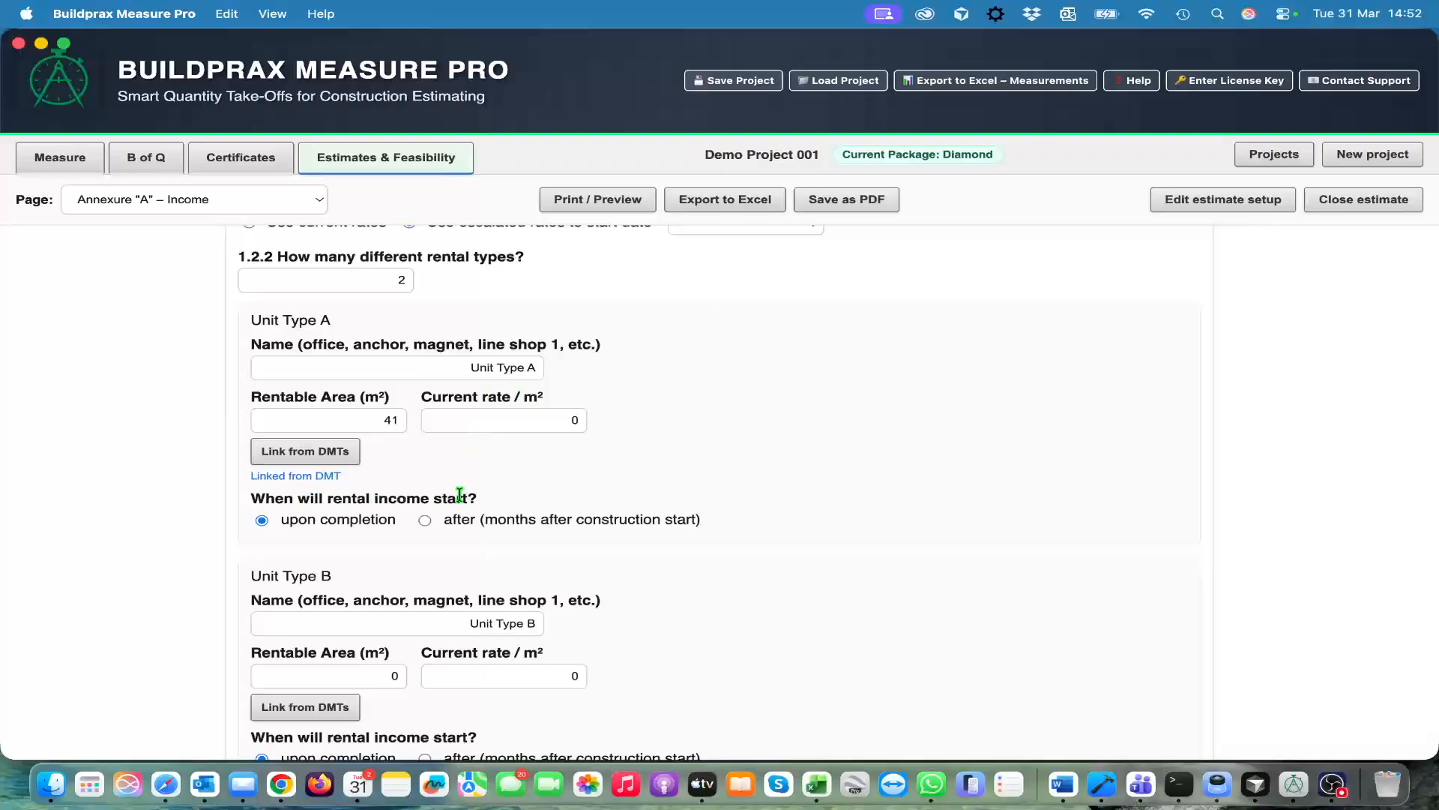
click(577, 423)
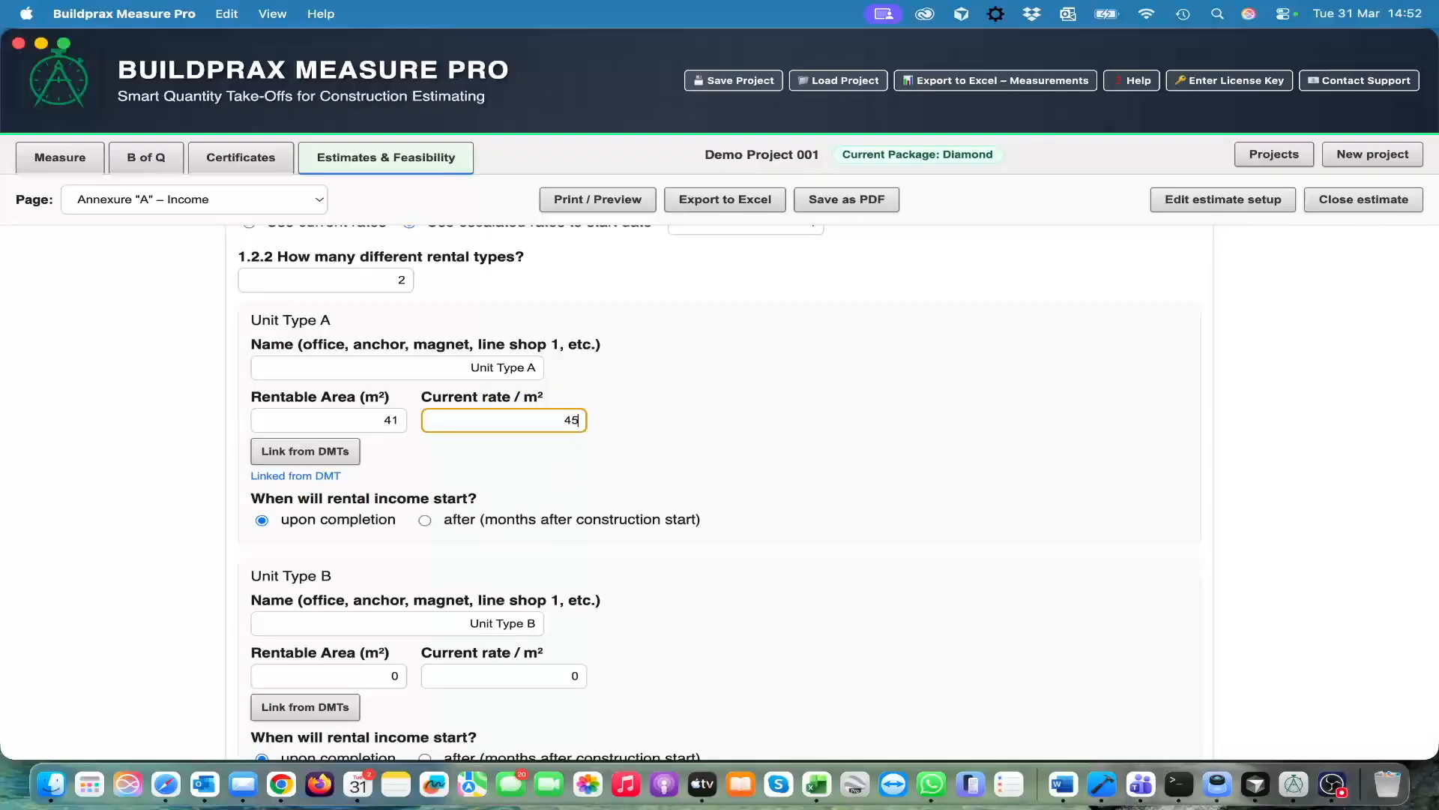
key(Tab)
Examine the rental income start options for Unit Types A and B and the parking section below them
scroll(762, 536, down, 3)
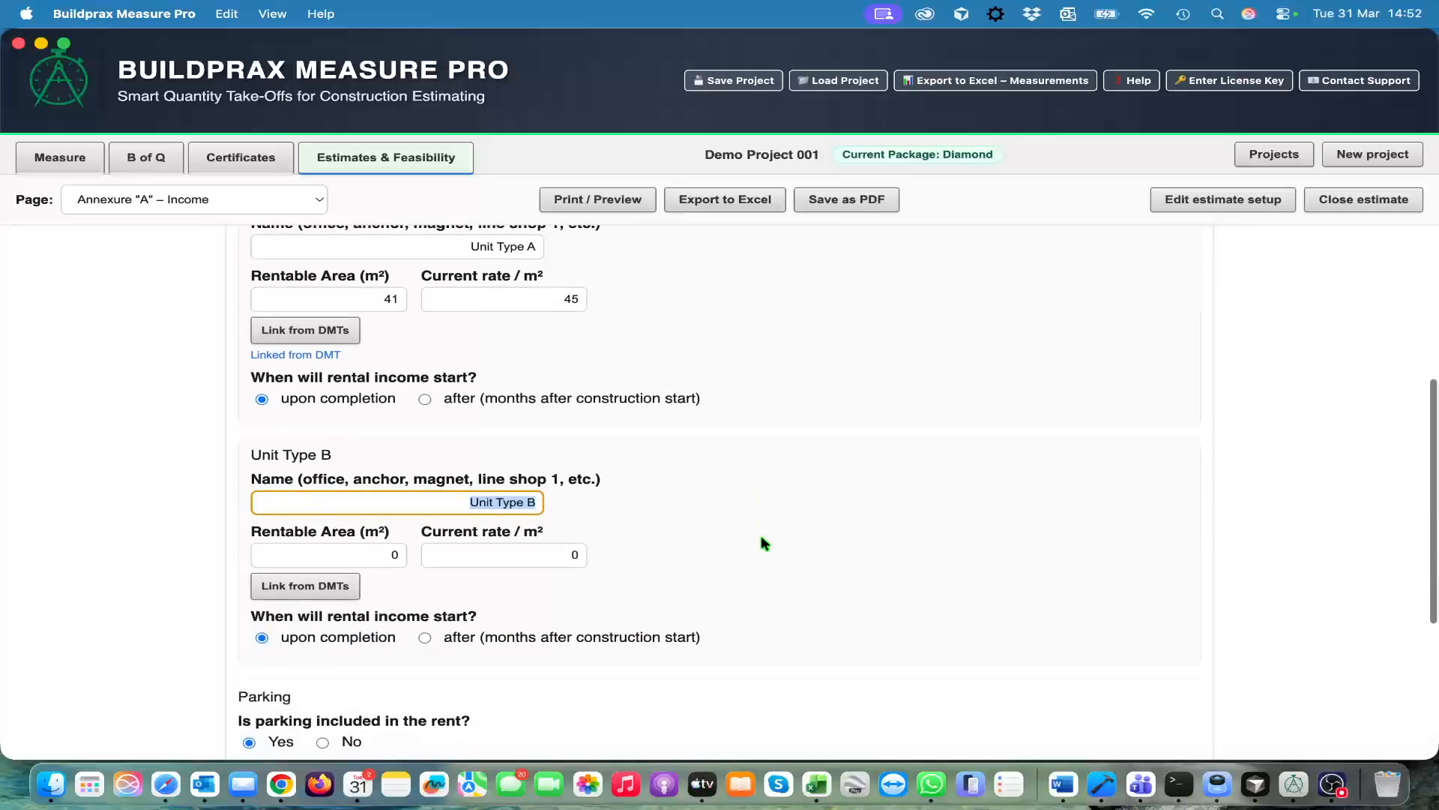
scroll(762, 535, up, 2)
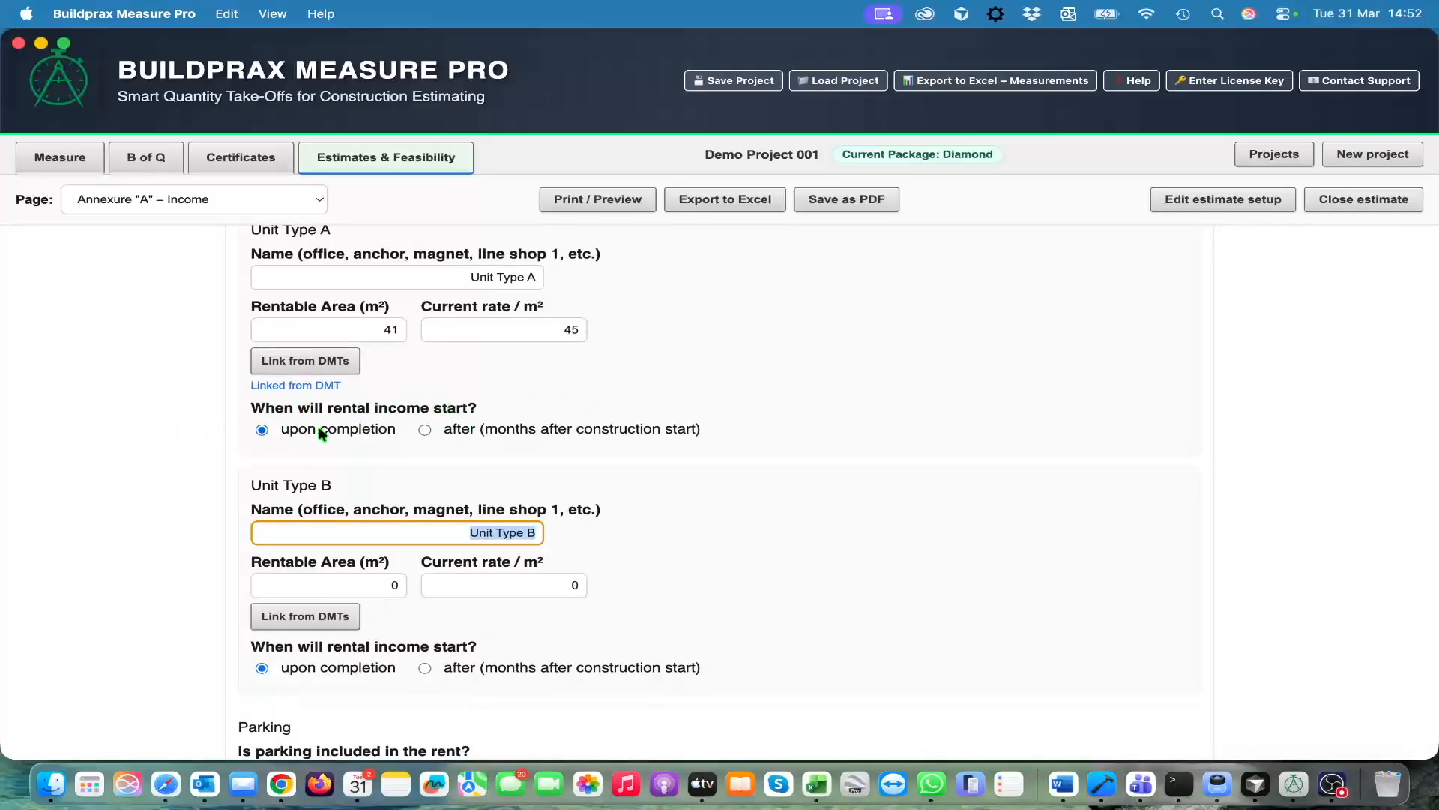
scroll(784, 486, down, 2)
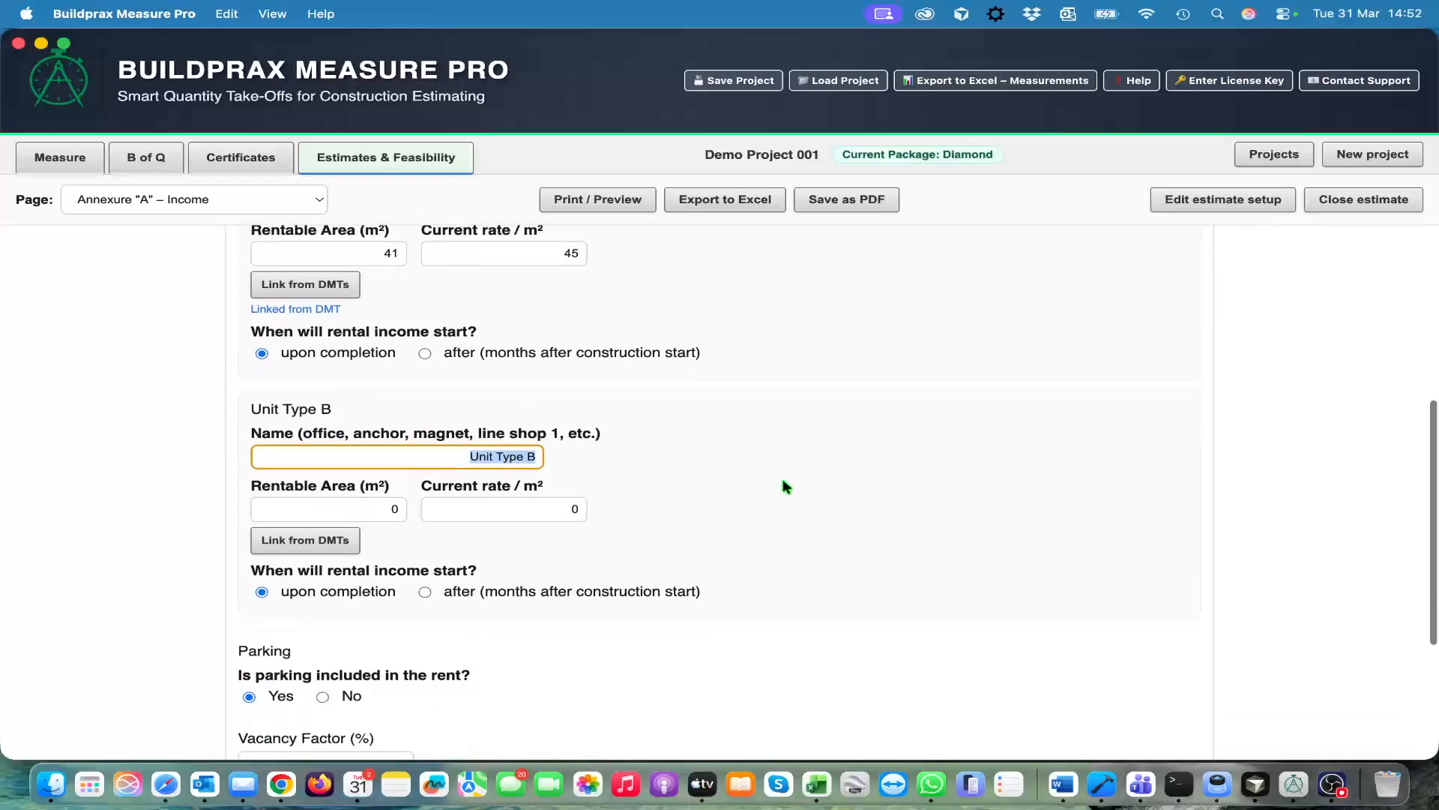
scroll(782, 478, down, 1)
scroll(783, 479, up, 2)
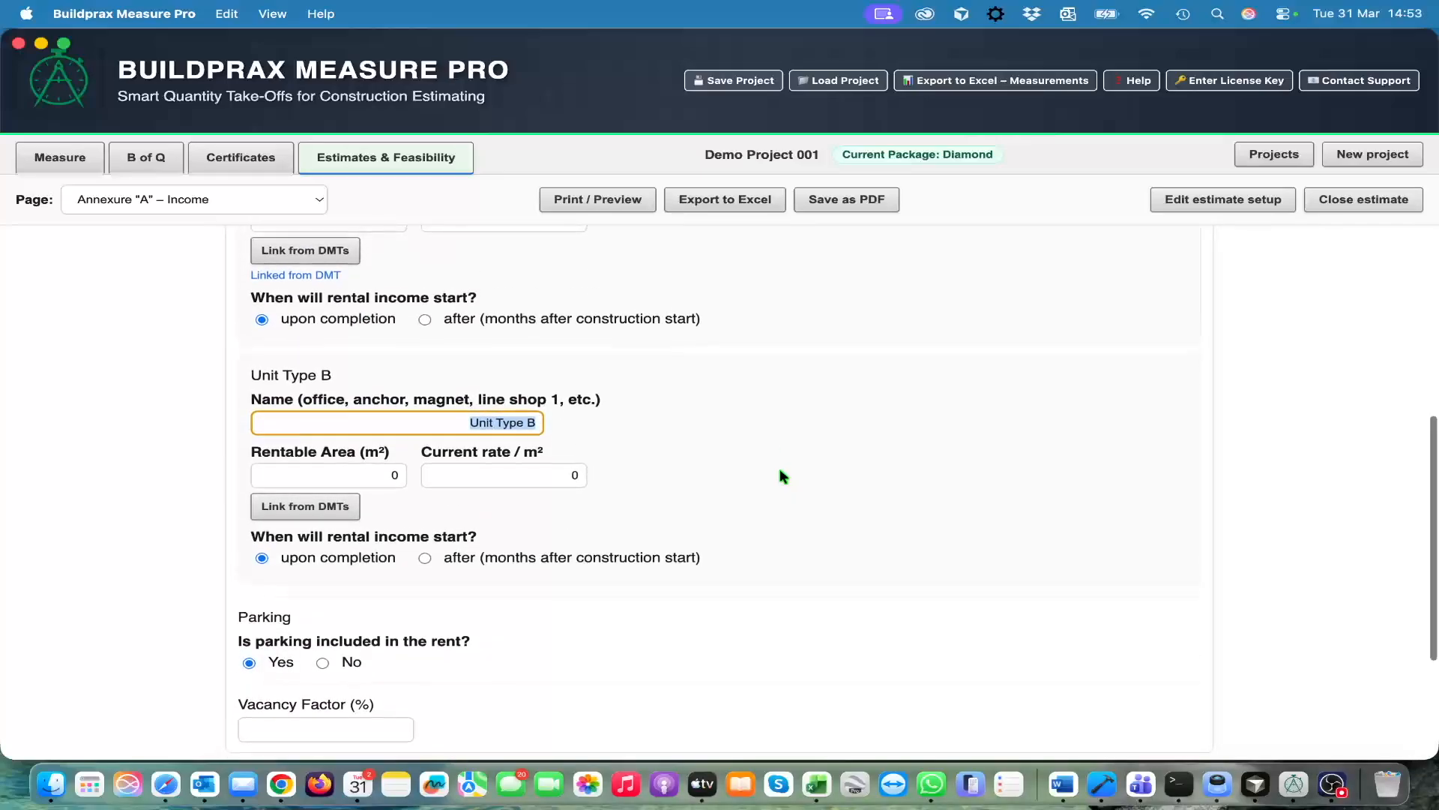
scroll(779, 467, up, 1)
scroll(779, 468, up, 1)
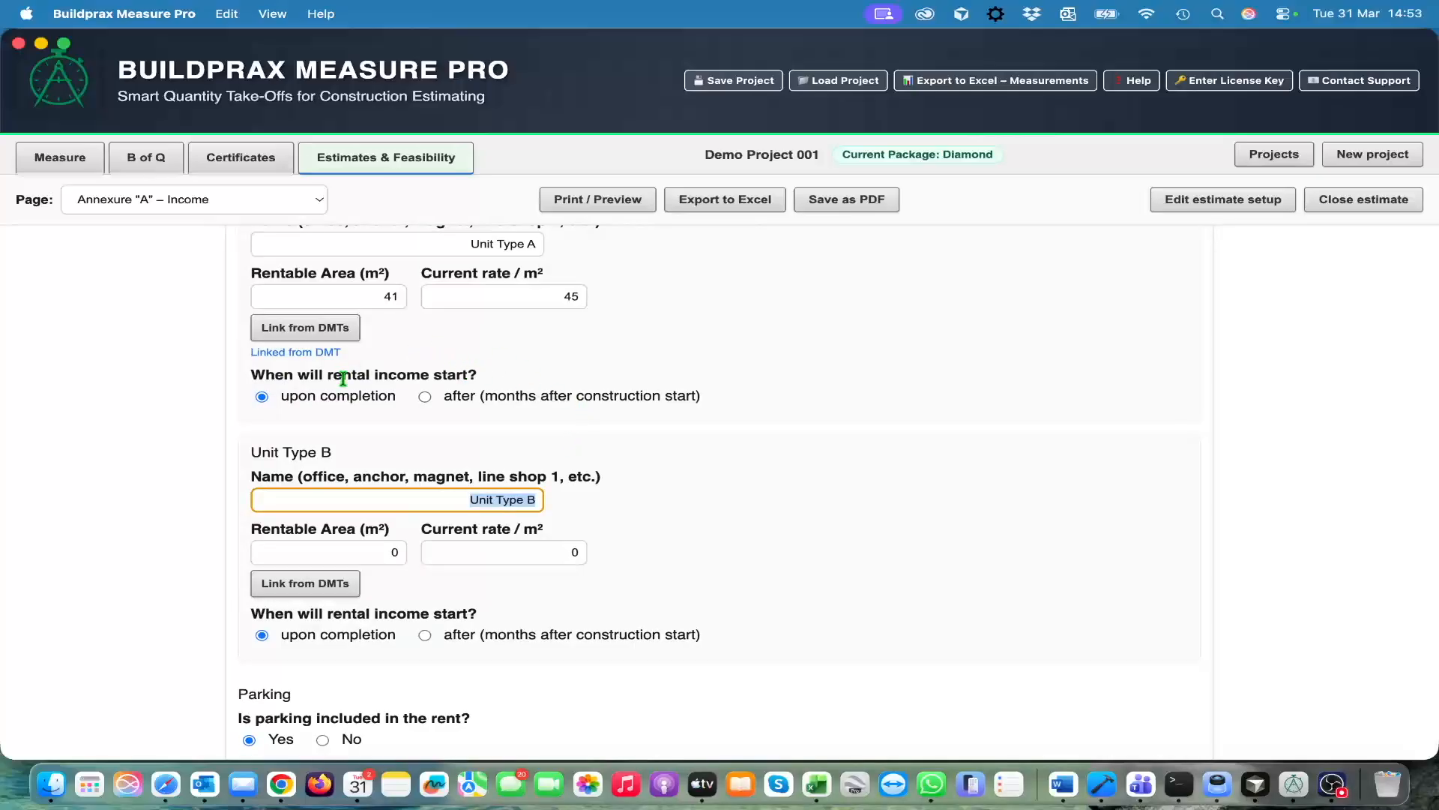
scroll(623, 441, down, 2)
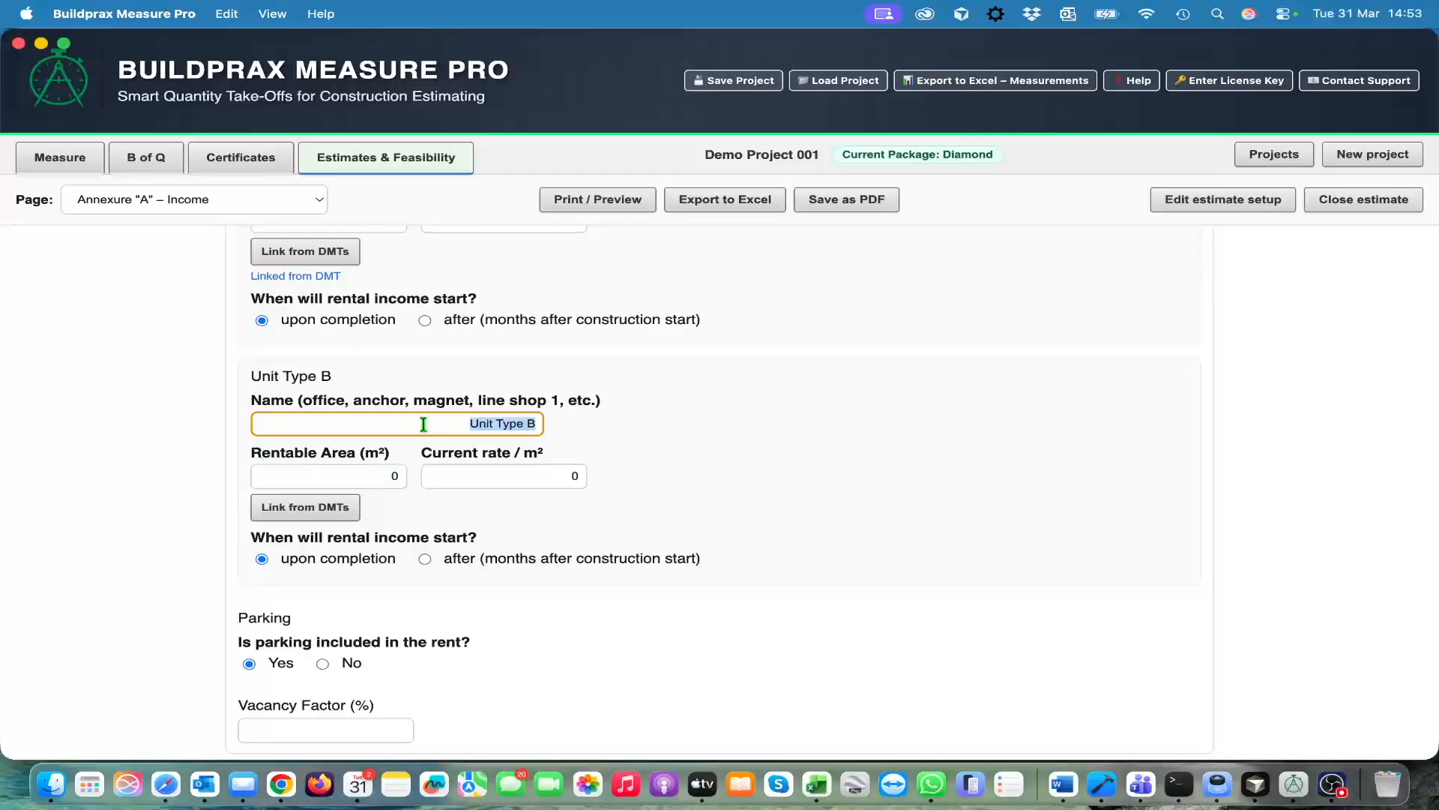
Link Unit Type B's rentable area to the Bathroomds measurement and set its current rate to 40 per m²
click(395, 475)
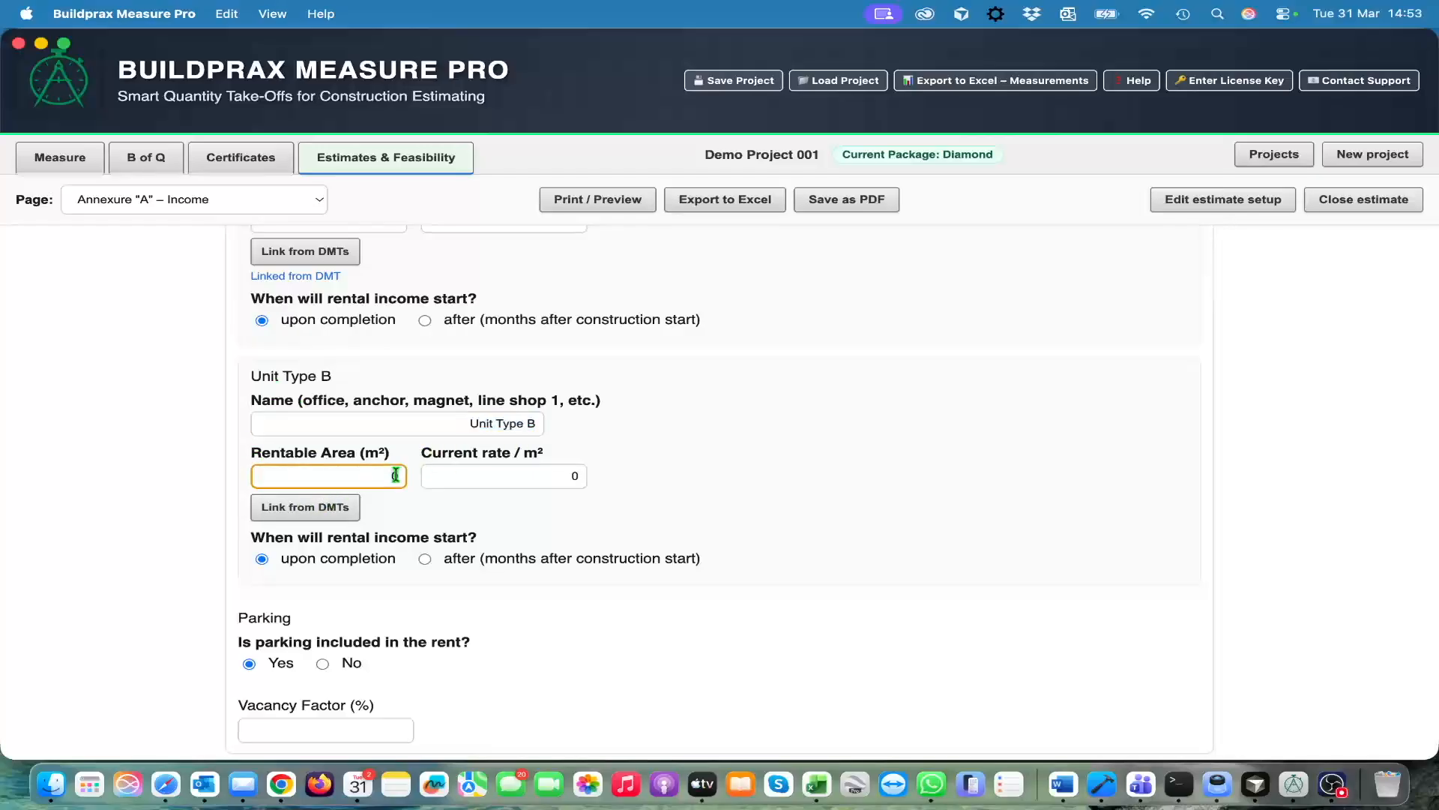
click(340, 510)
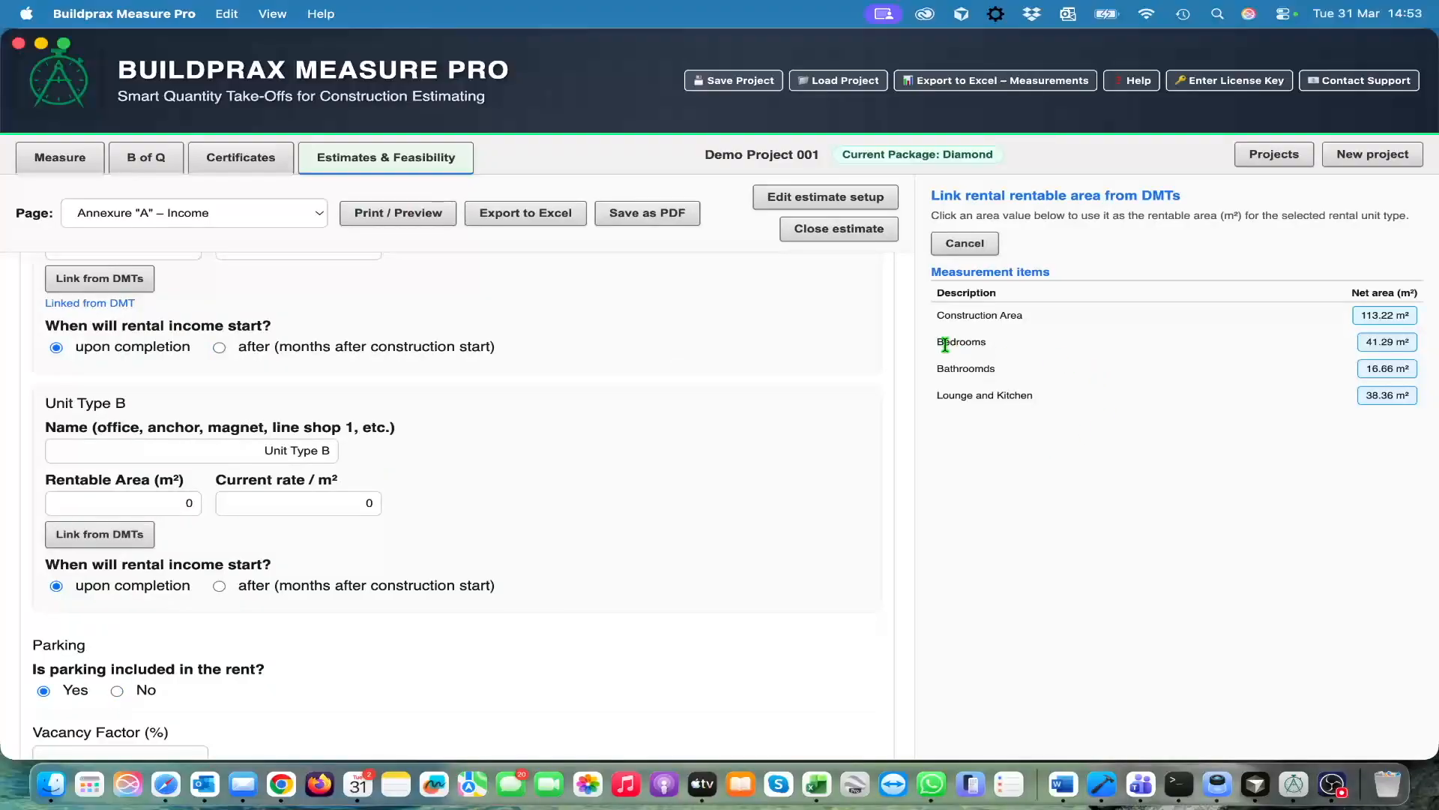
click(1383, 370)
click(560, 479)
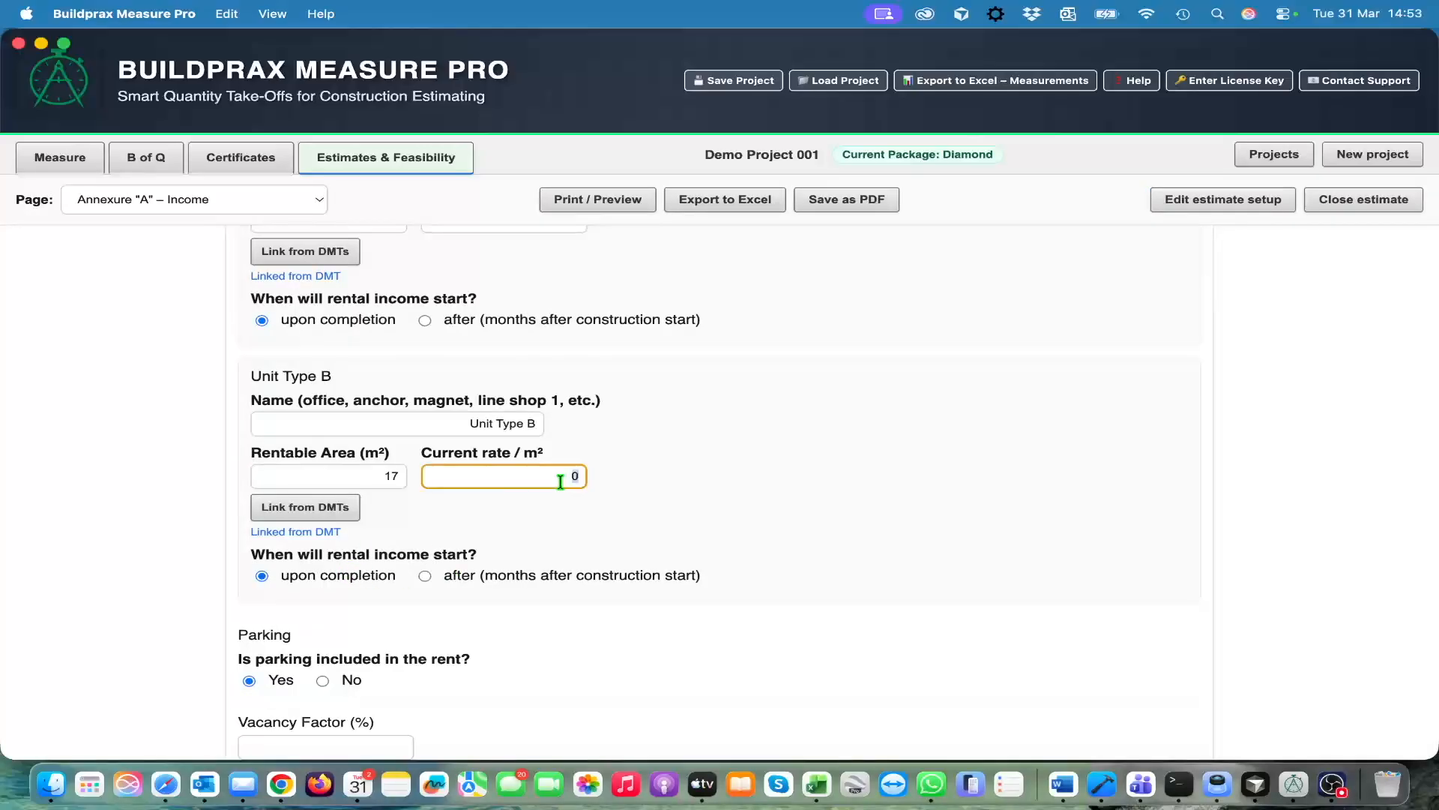
text(40)
key(Tab)
Exclude parking from the rent and enter 5 open parking bays at a rate of 50 per bay
scroll(742, 534, down, 3)
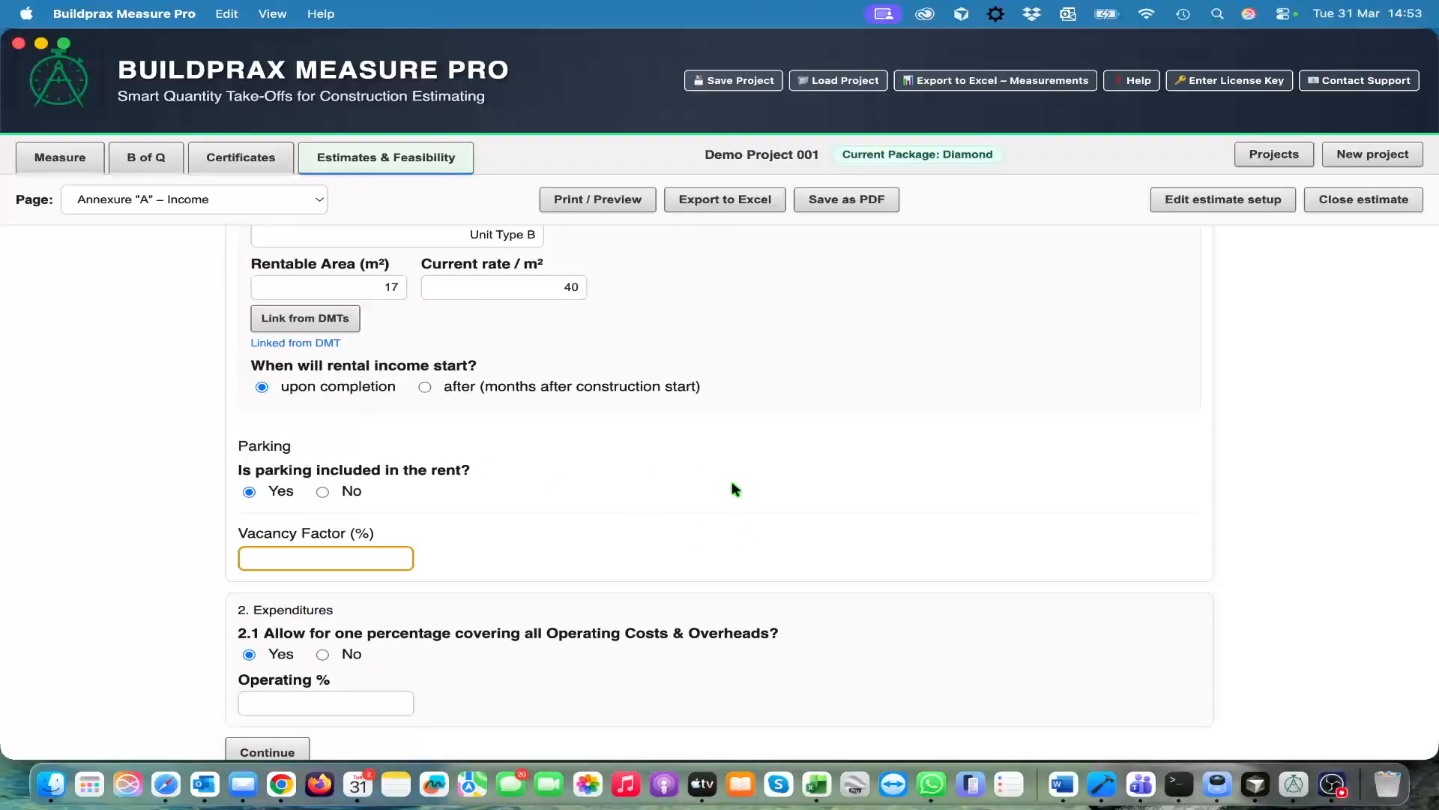
scroll(731, 491, down, 1)
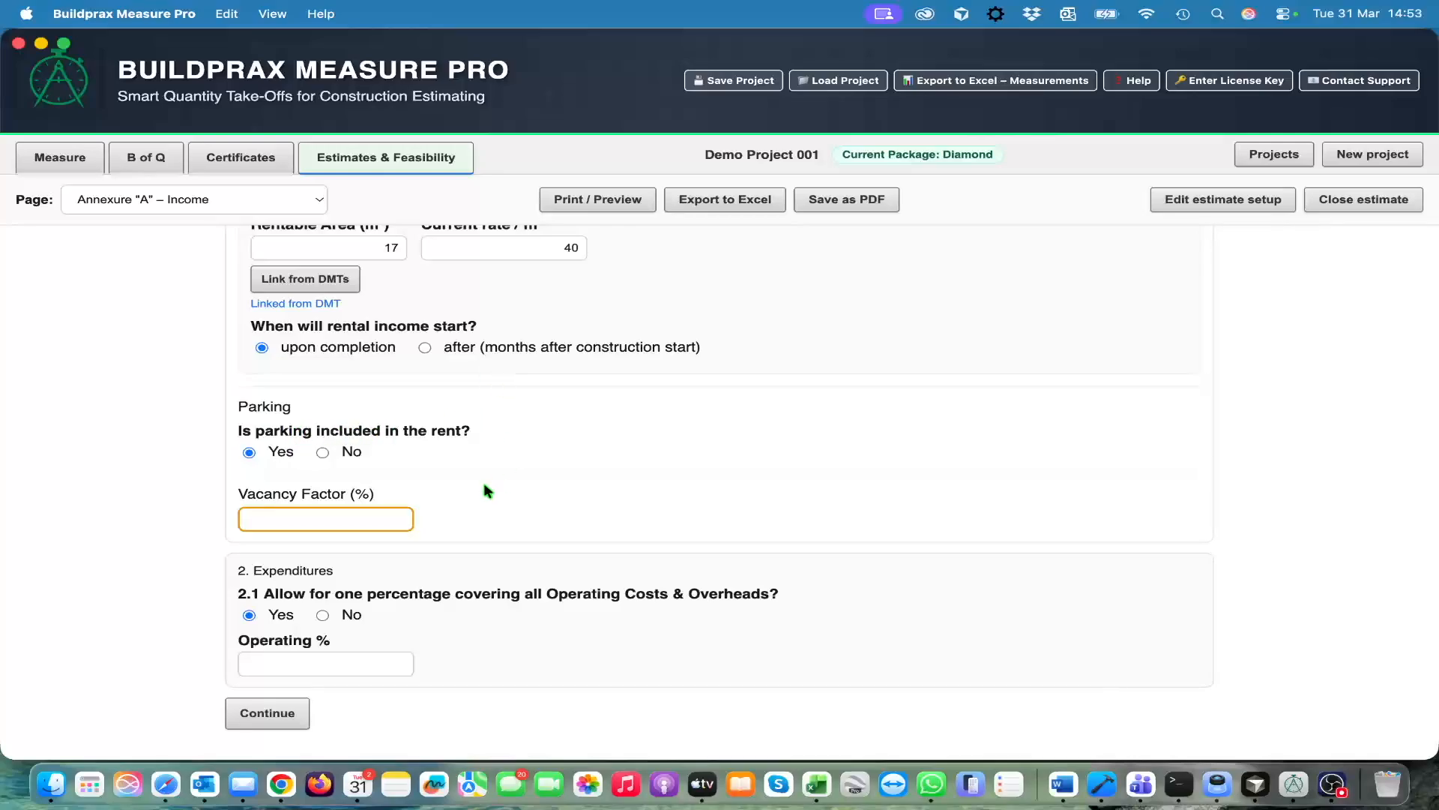
click(322, 452)
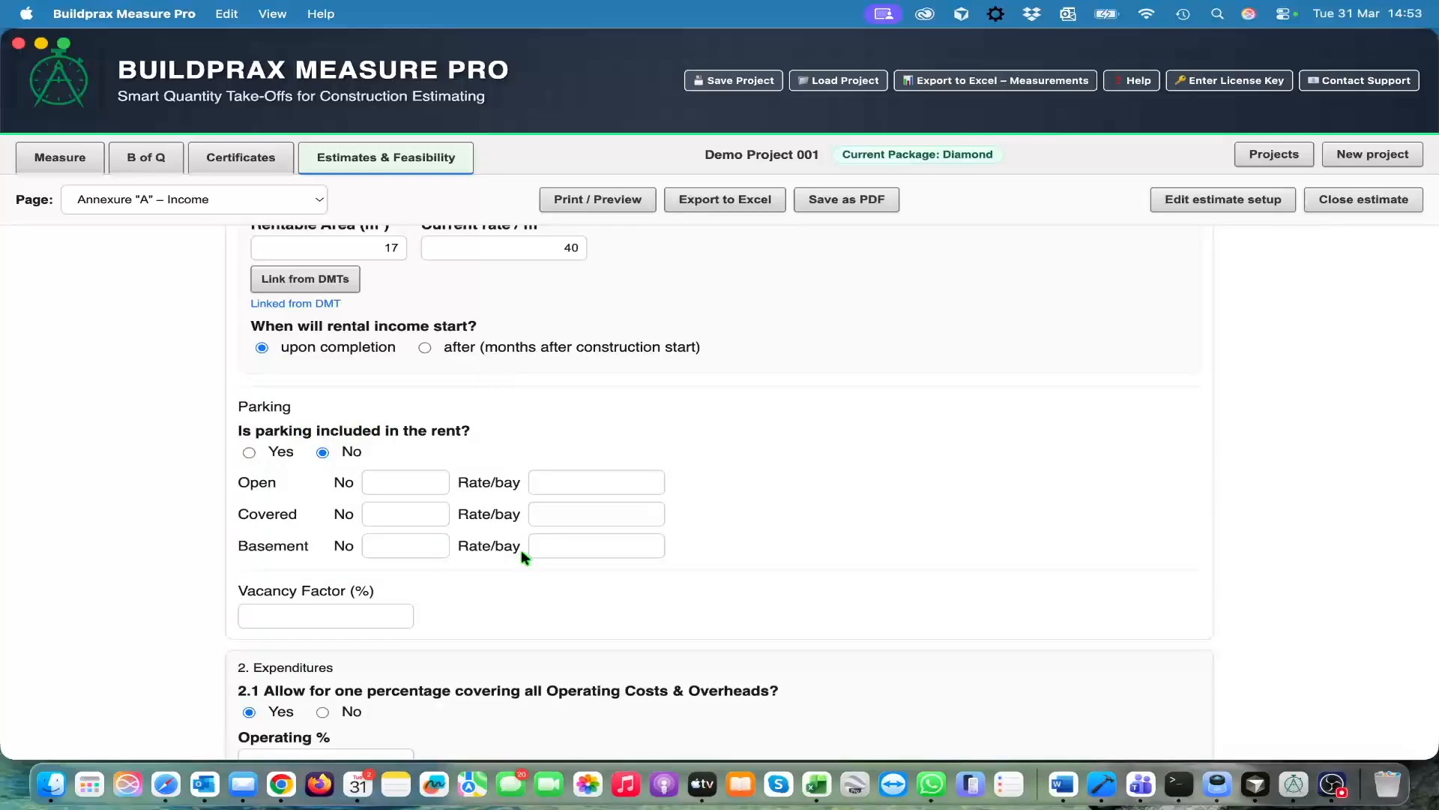
scroll(520, 550, down, 2)
click(426, 411)
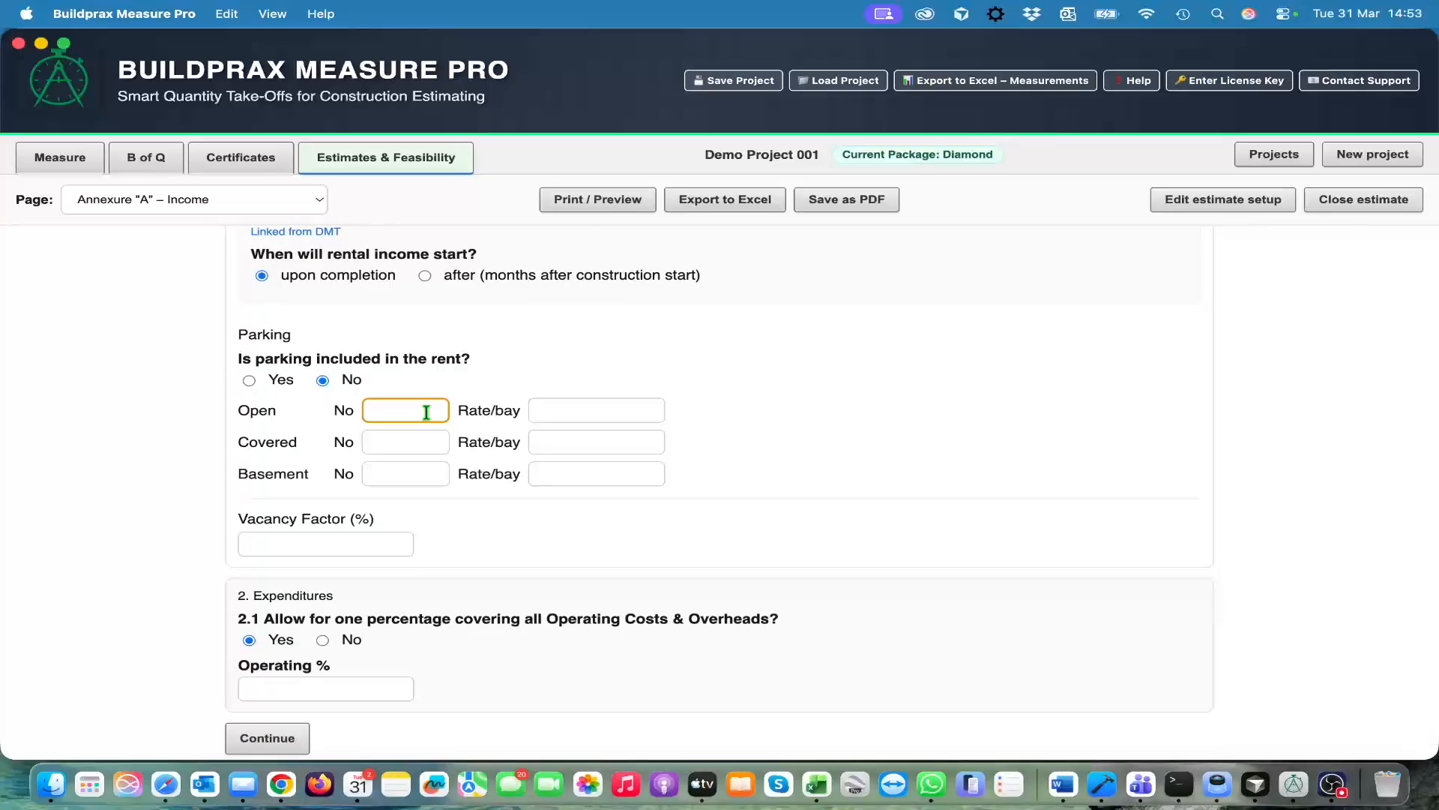
text(5)
key(Tab)
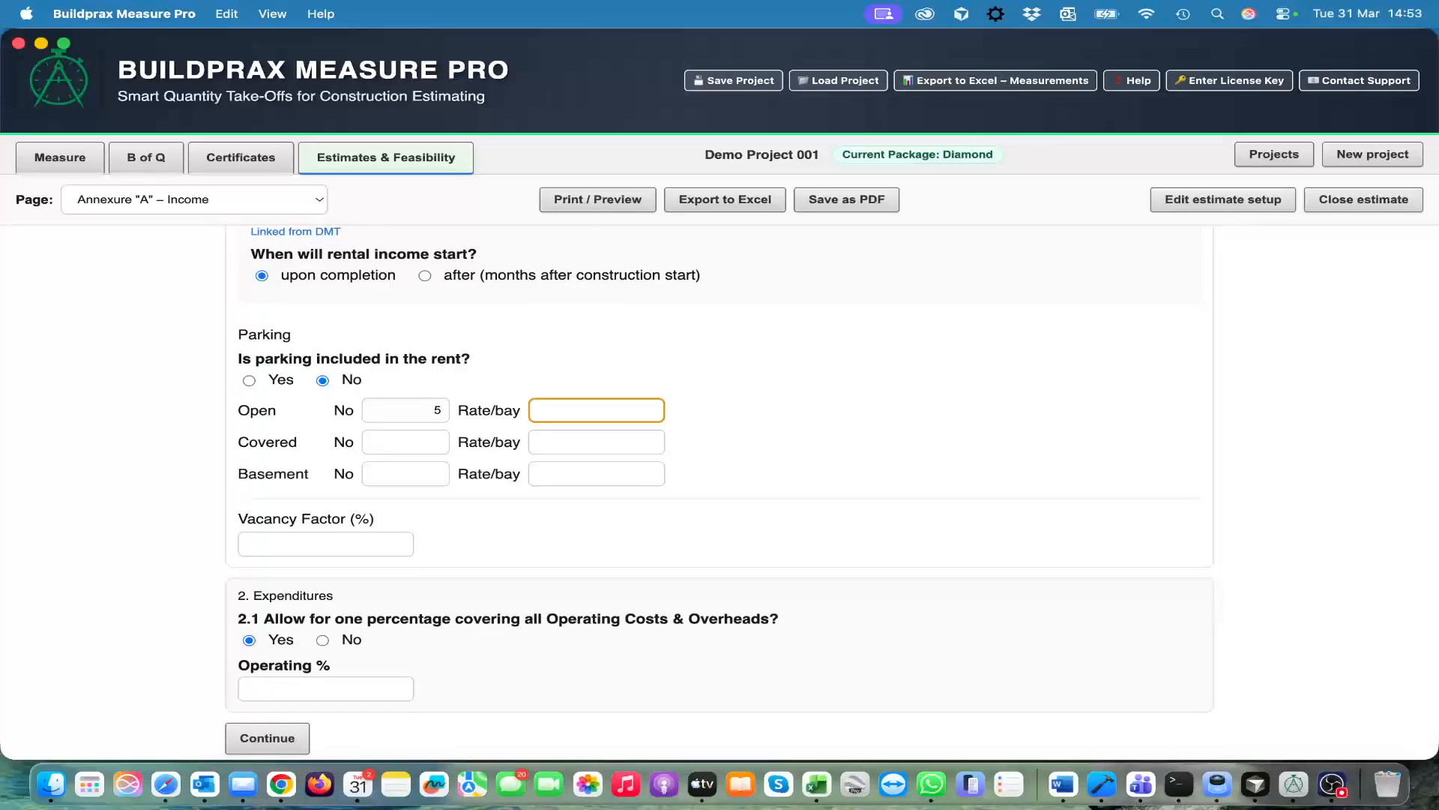
key(Tab)
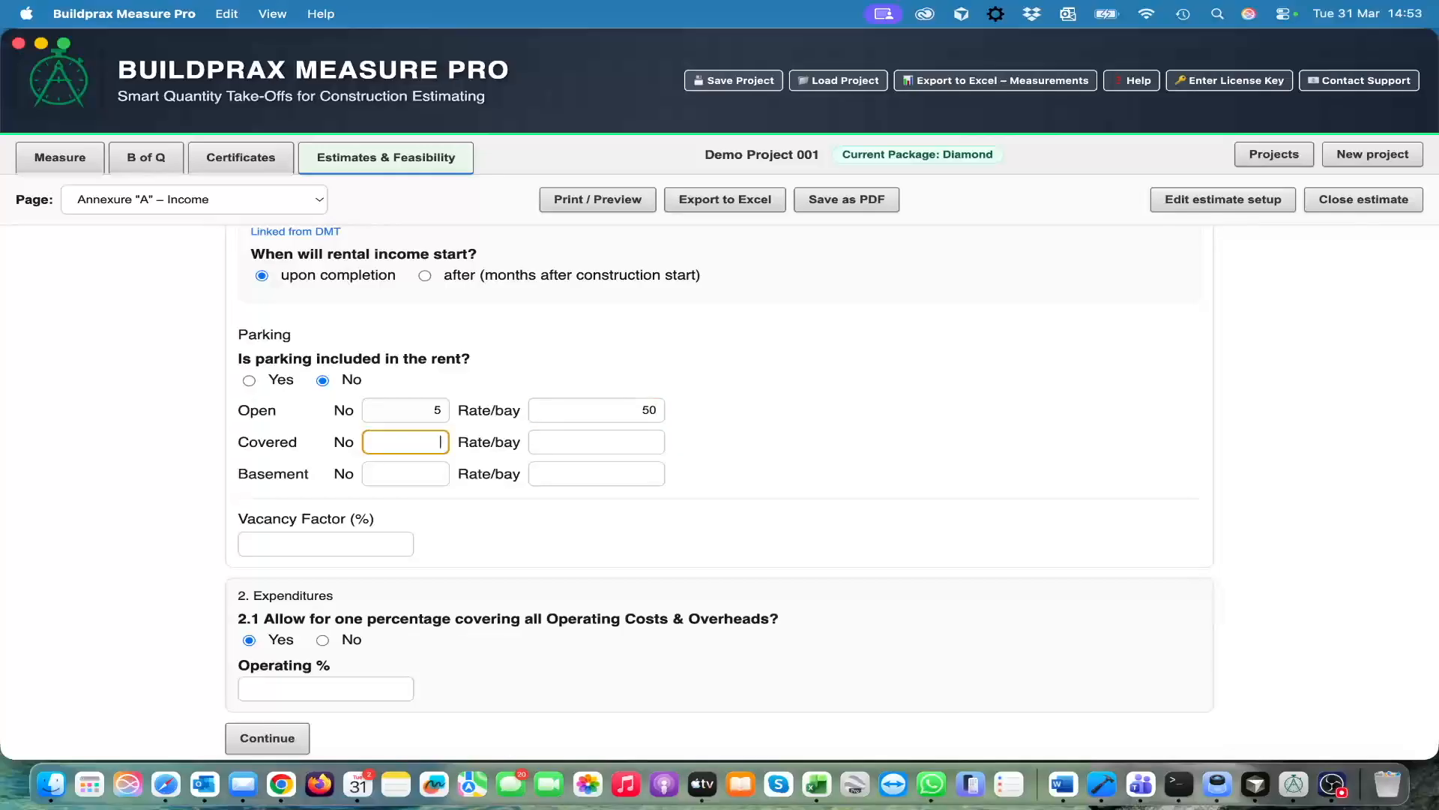
Enter 4 covered parking bays at 75 per bay and 3 basement bays at 140 per bay
key(Tab)
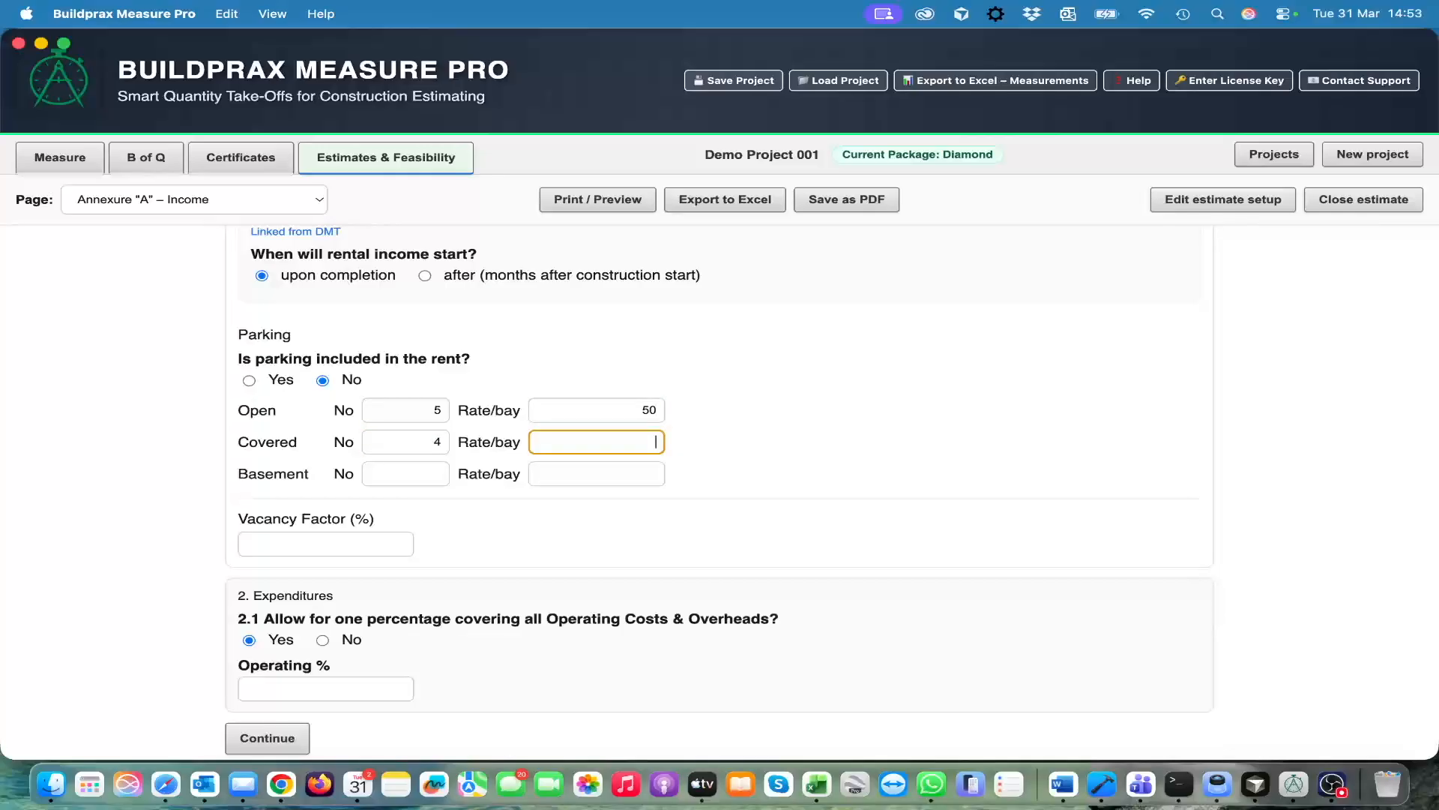
text(75)
key(Tab)
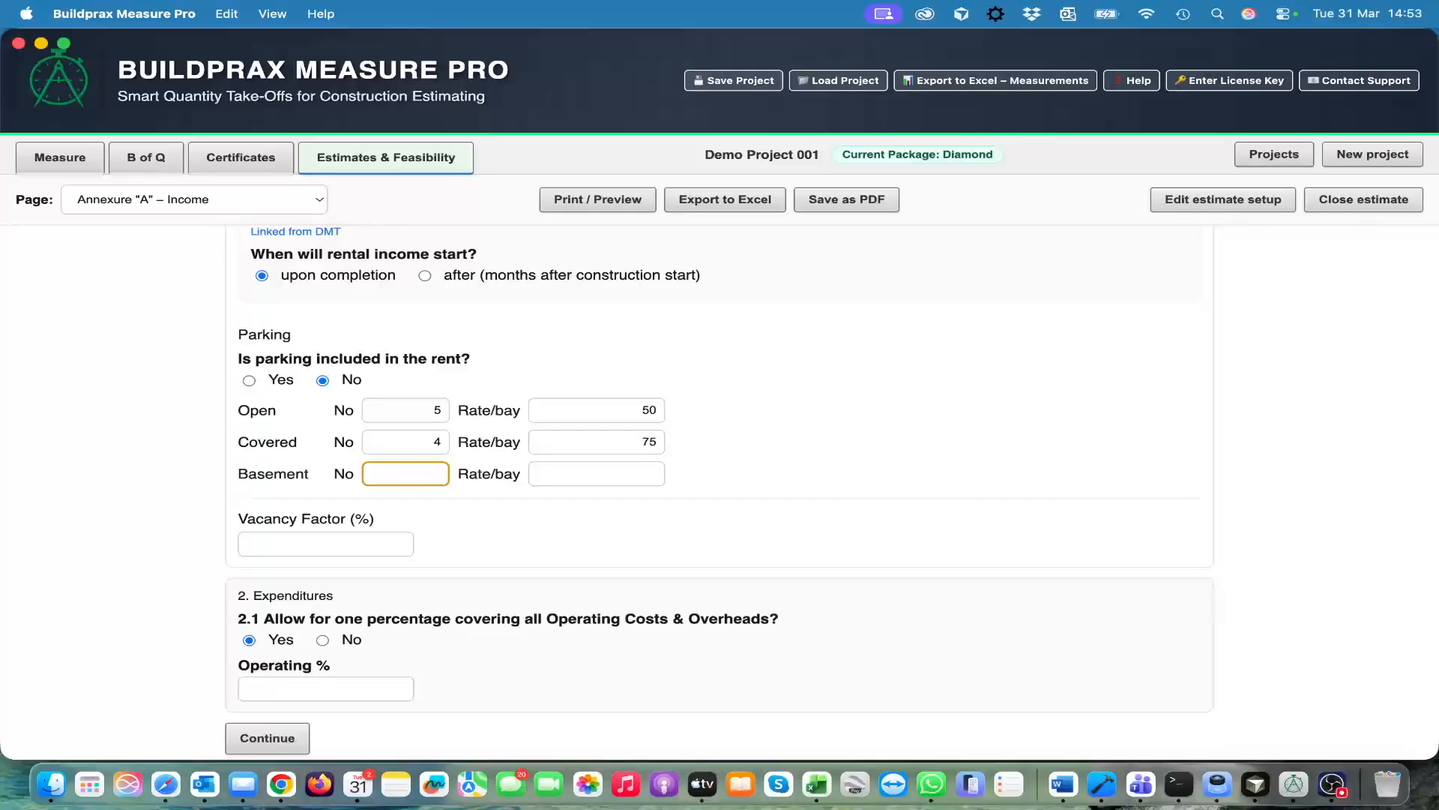
key(Tab)
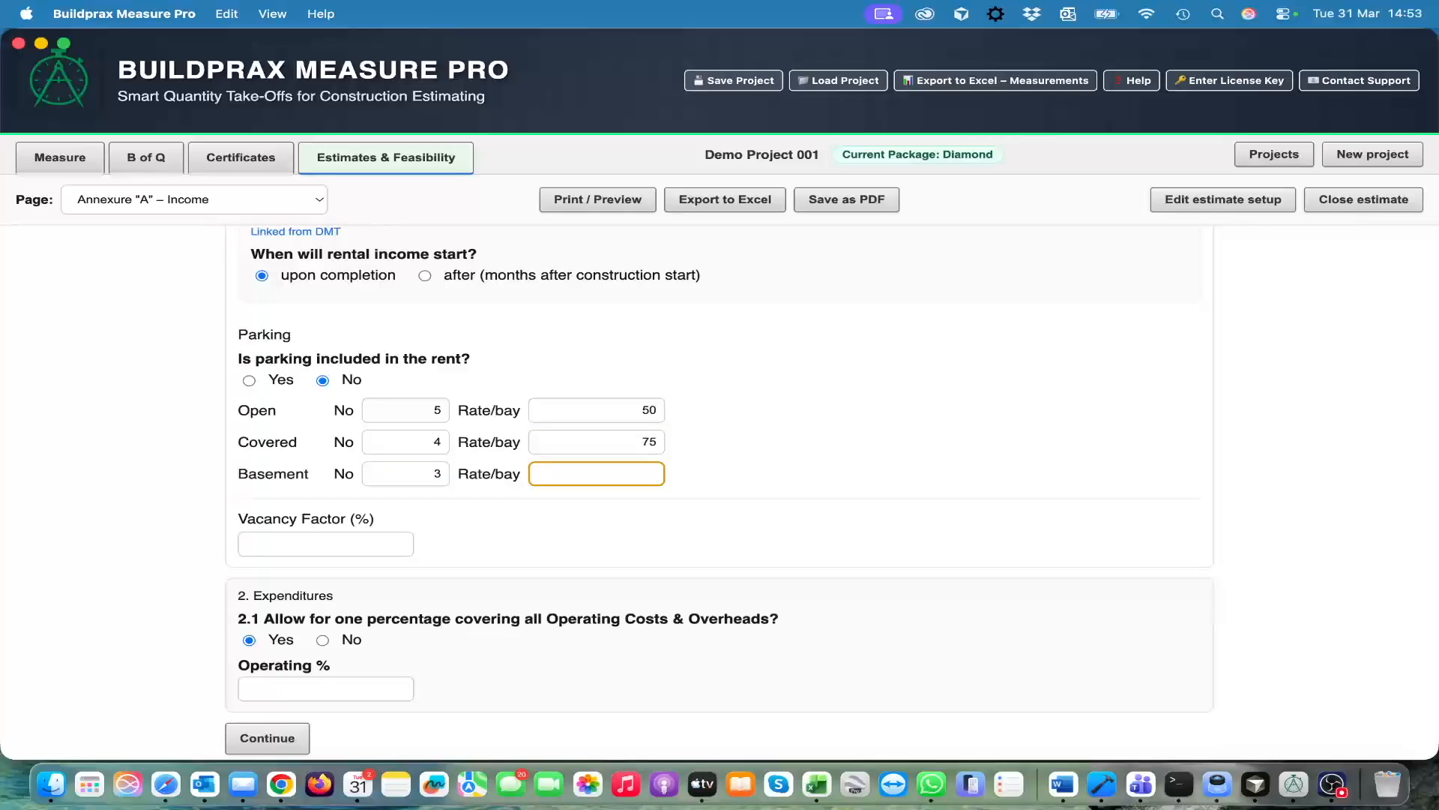
text(140)
key(Tab)
Set the vacancy factor to 10 percent and itemise the operating costs instead of allowing one overall percentage
text(1)
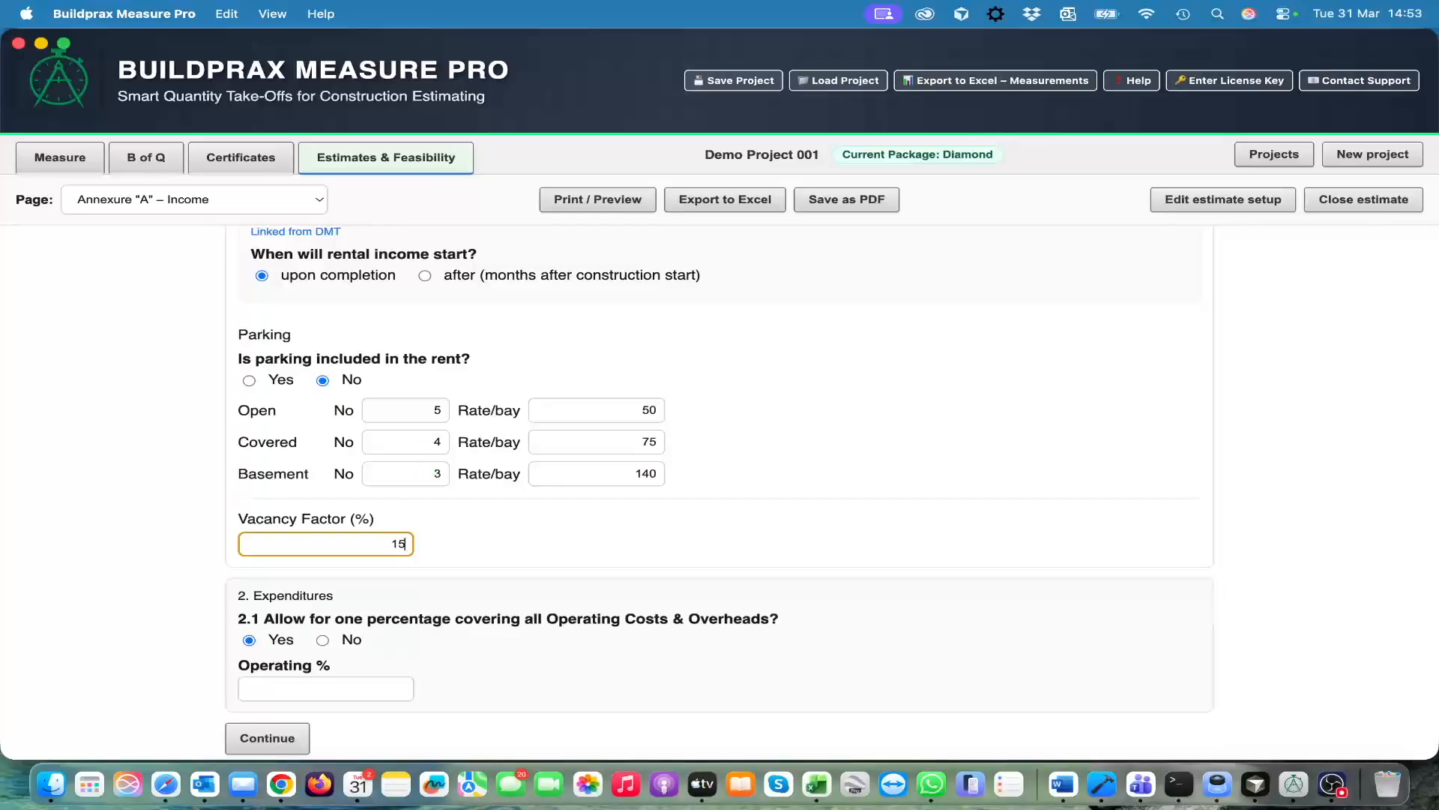
key(Tab)
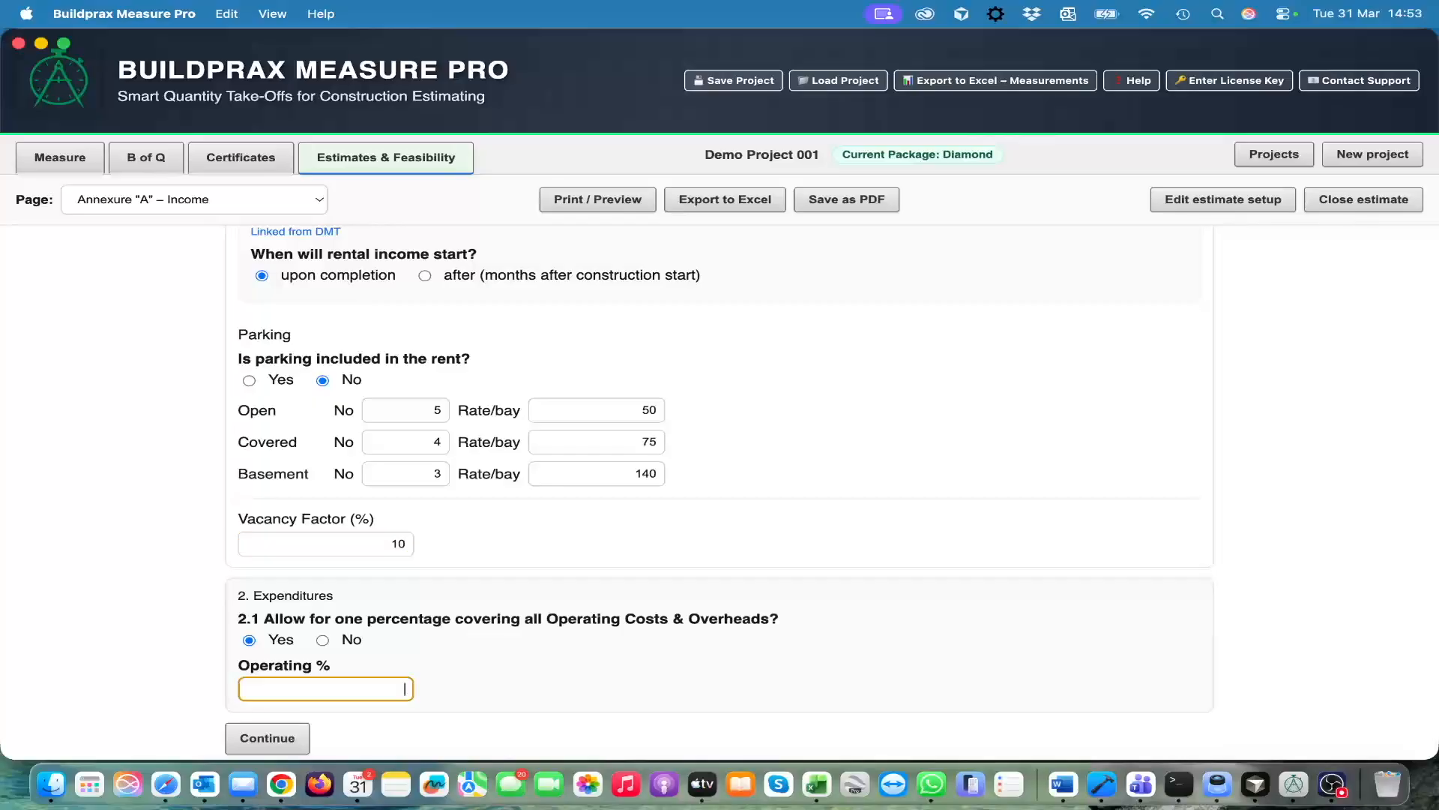
scroll(572, 620, down, 1)
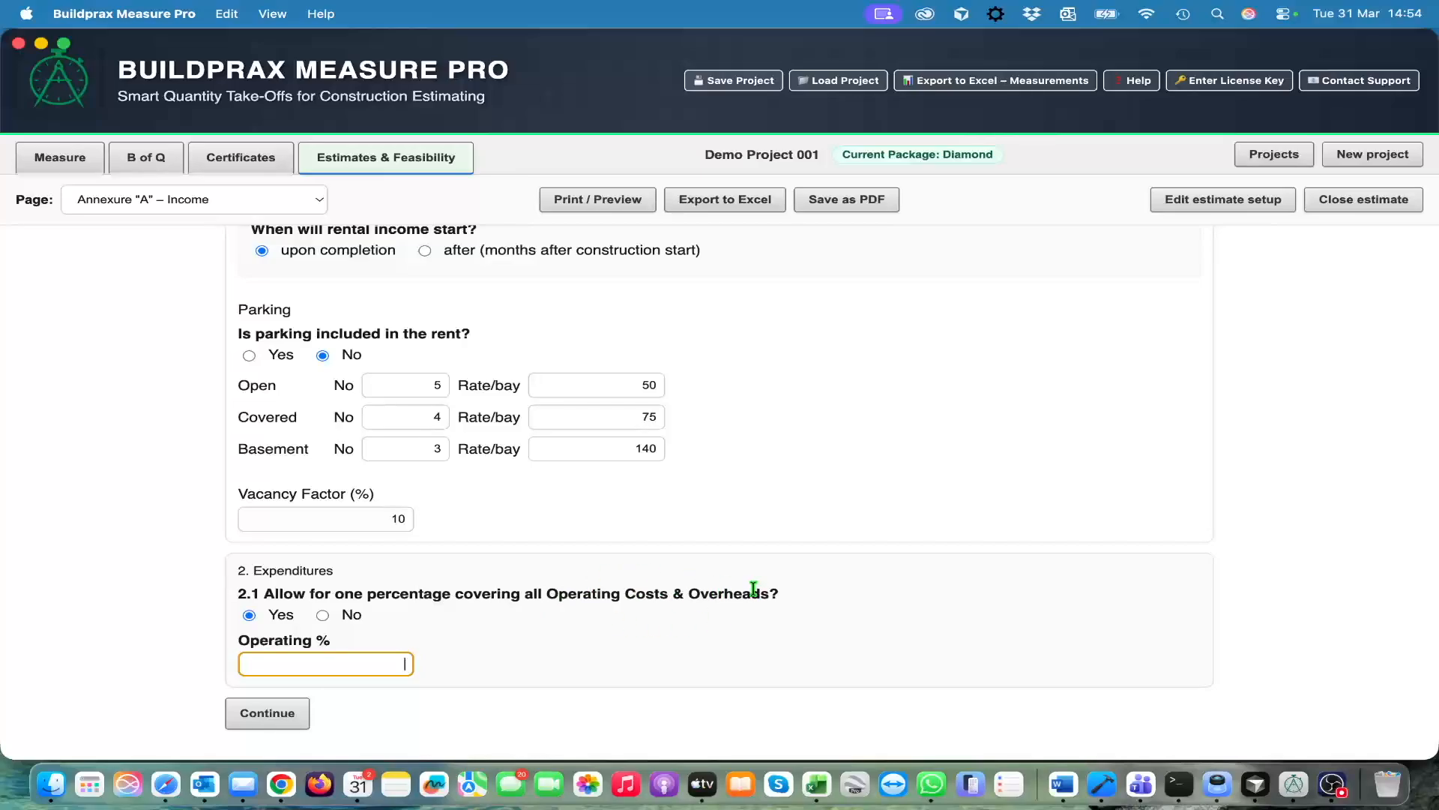
click(322, 616)
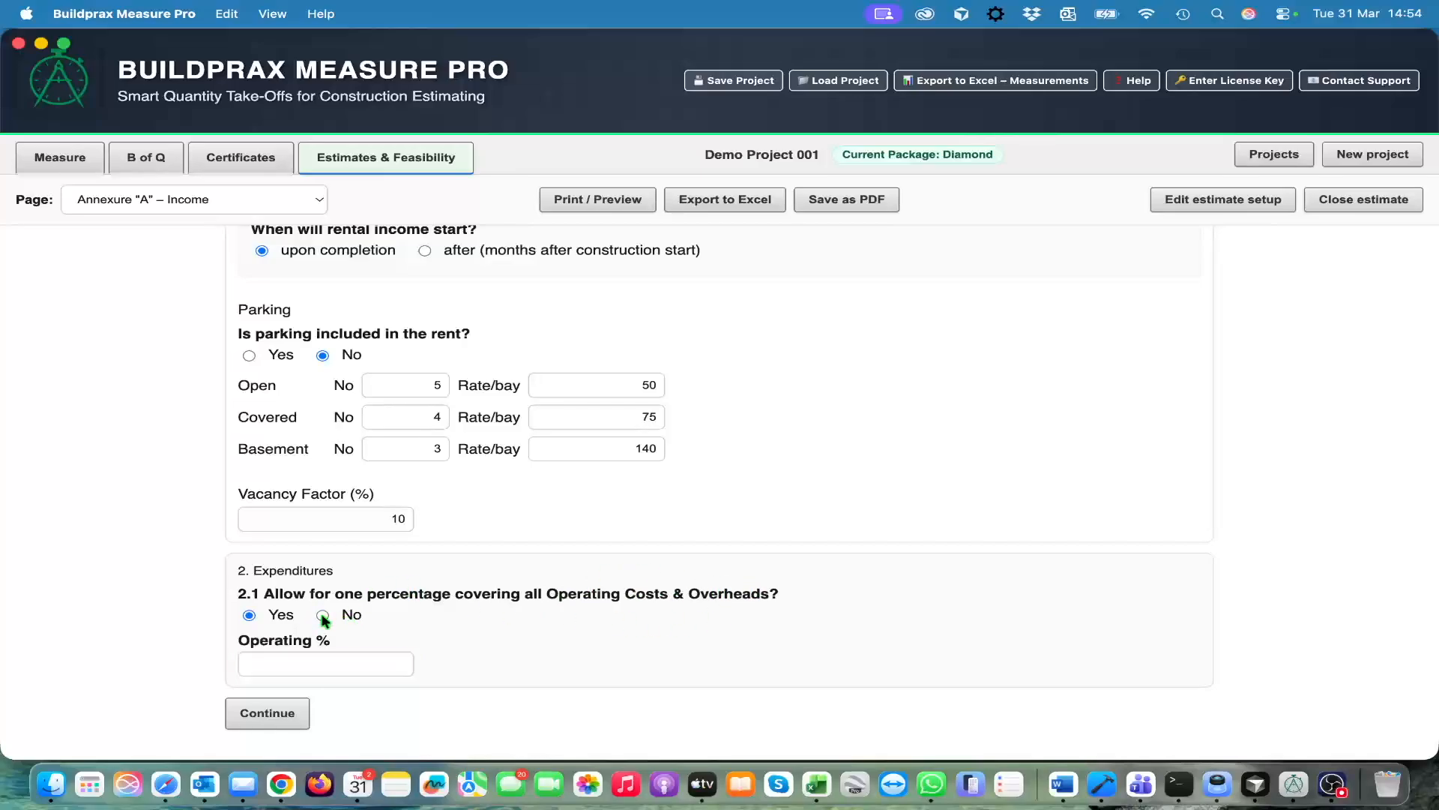
scroll(927, 598, down, 5)
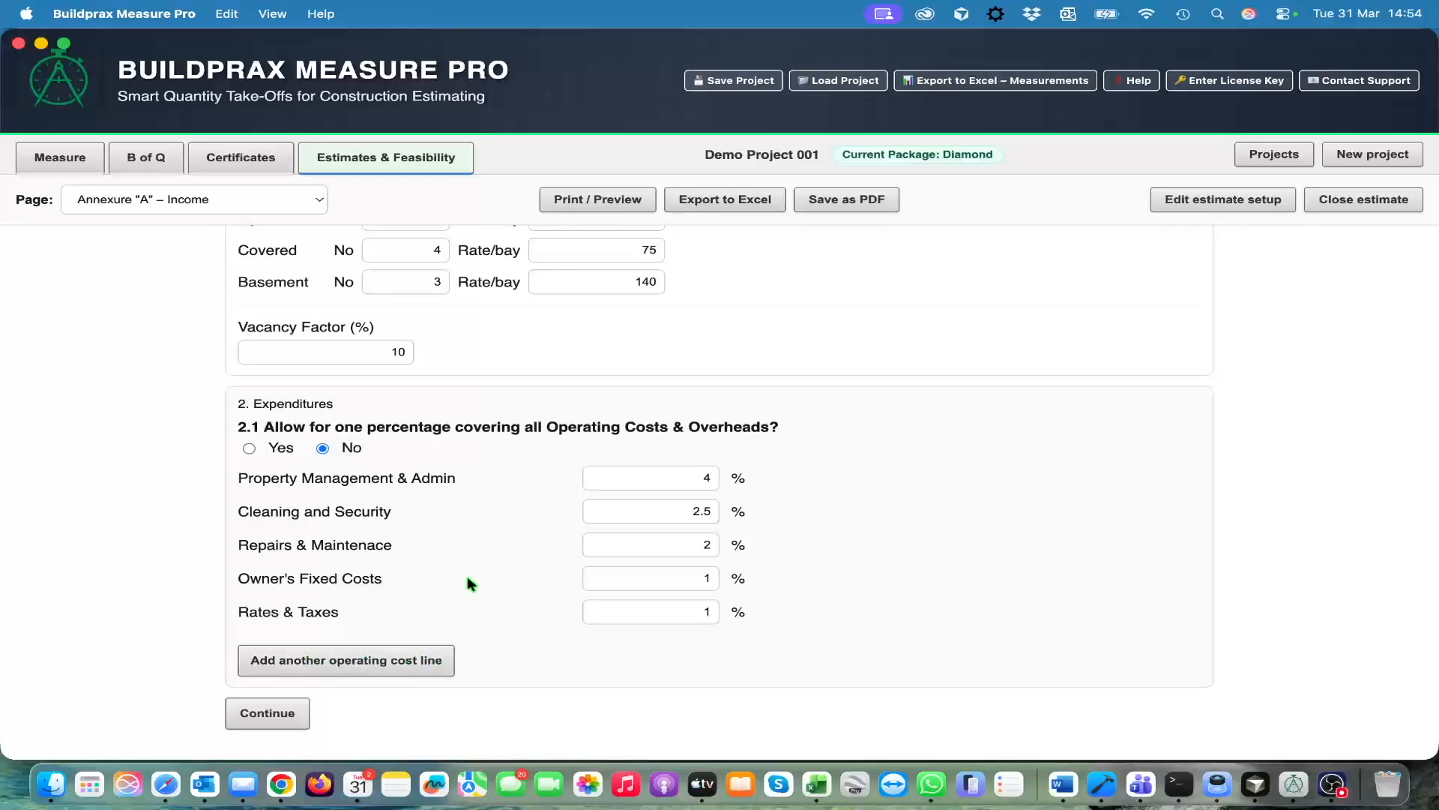
Generate the Annexure "A" statement and review its rental income, operating costs and net return on investment
click(268, 713)
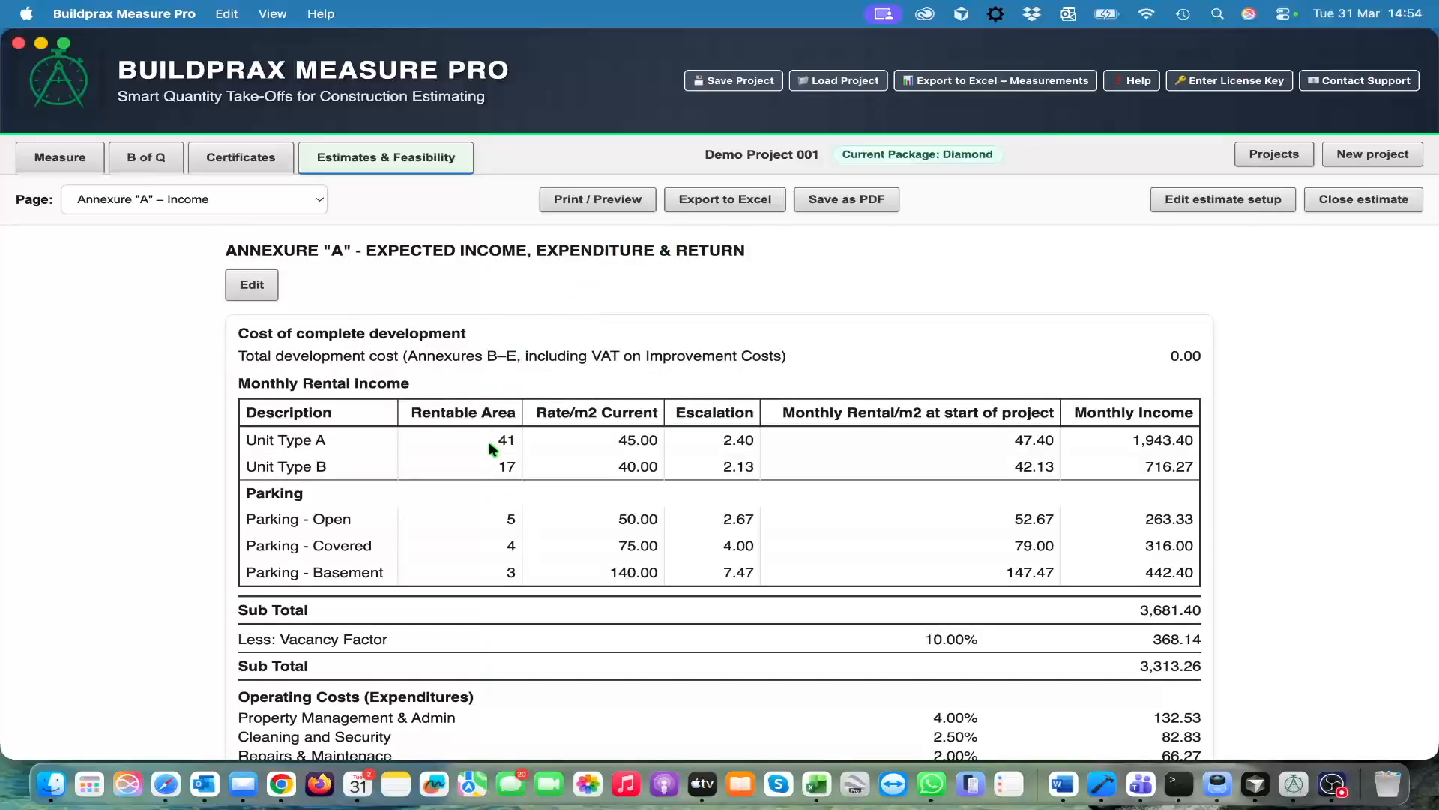
scroll(525, 478, down, 1)
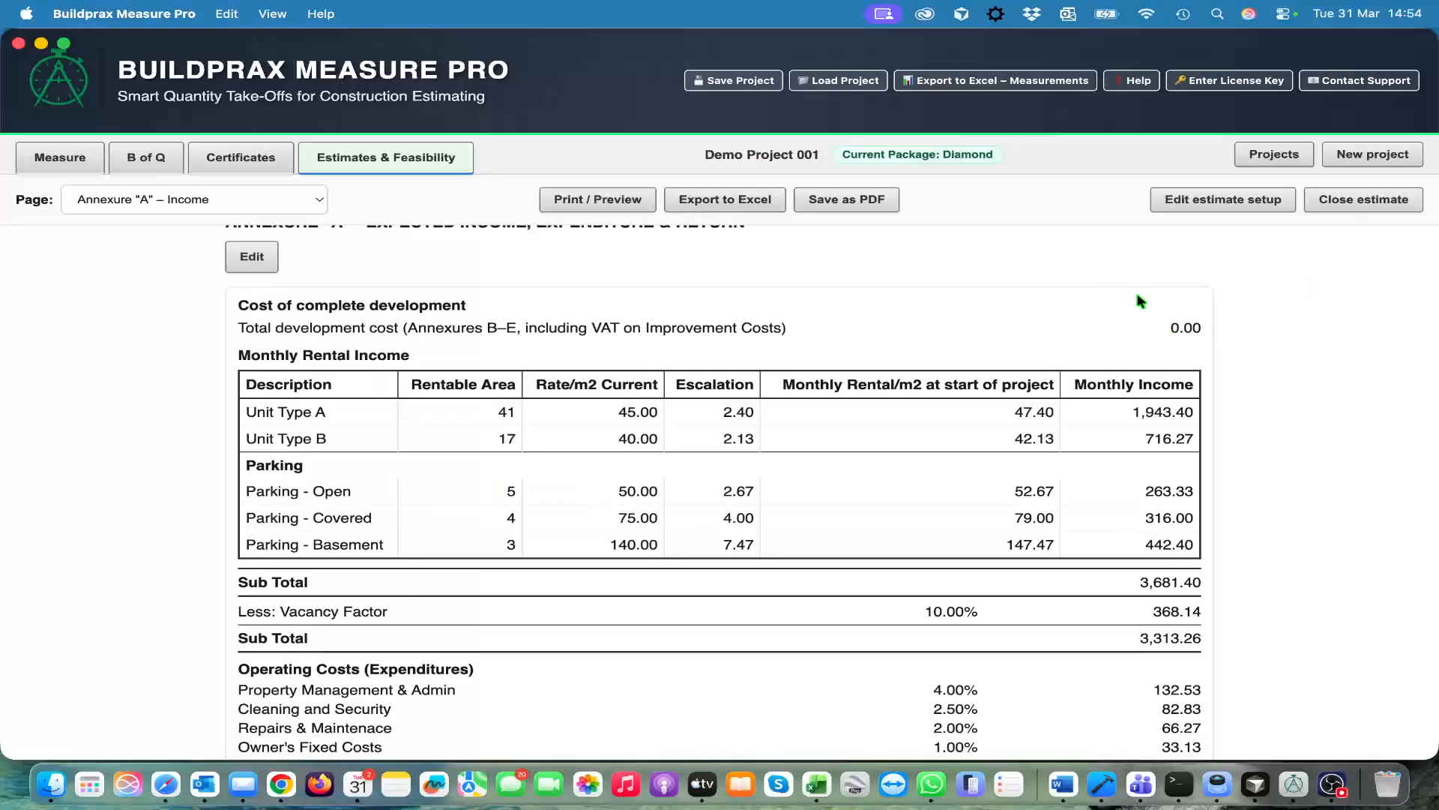
scroll(661, 545, down, 2)
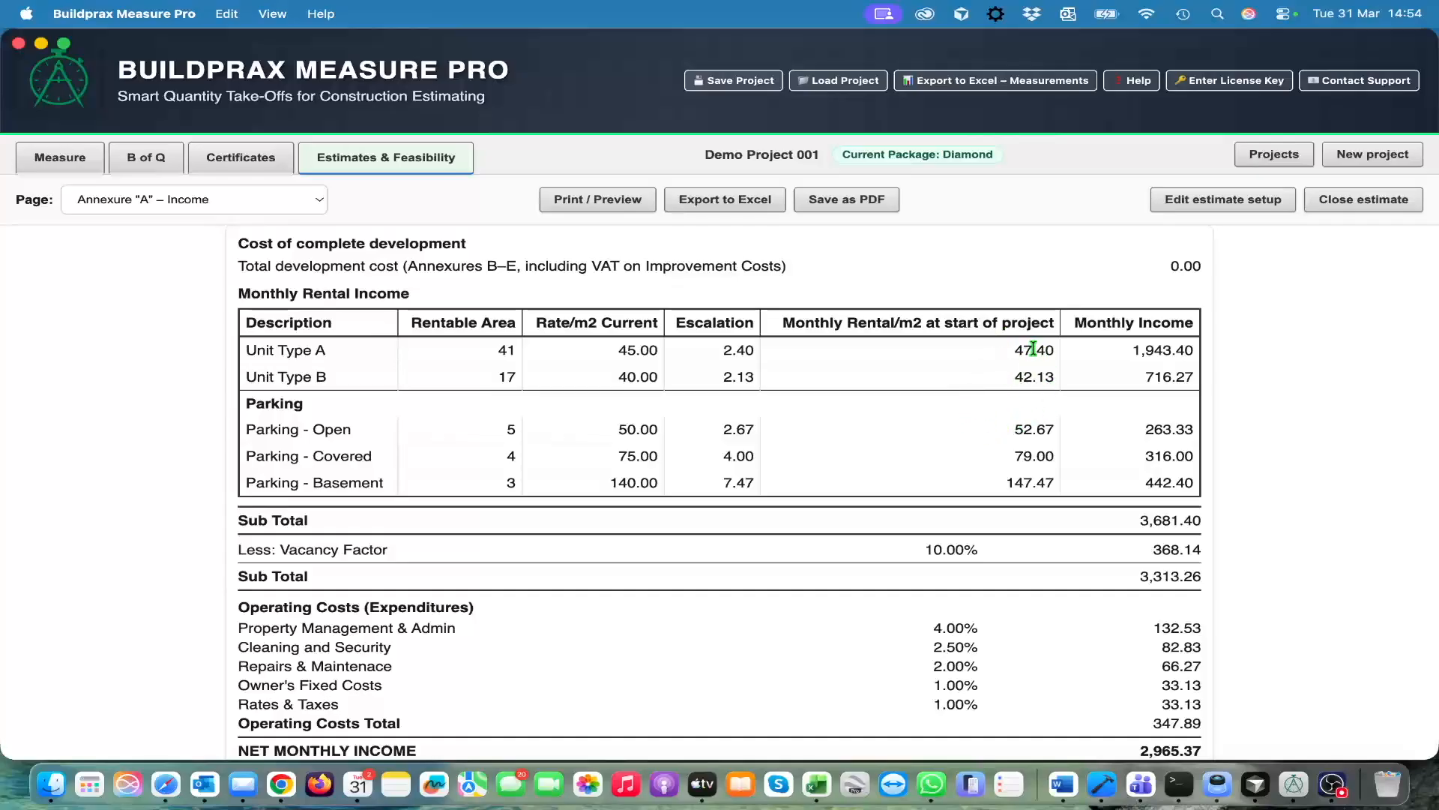
scroll(1036, 537, down, 3)
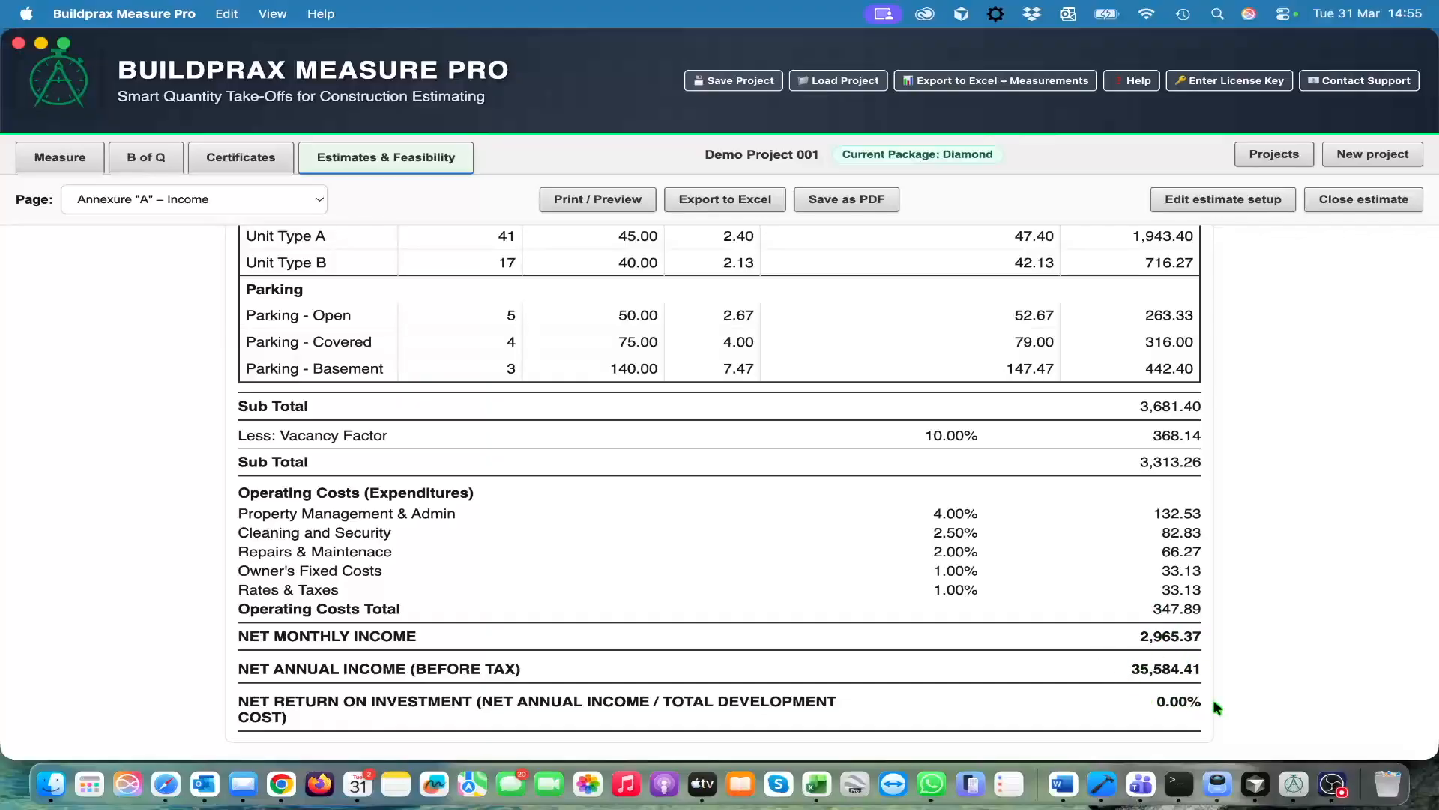
scroll(1075, 617, up, 5)
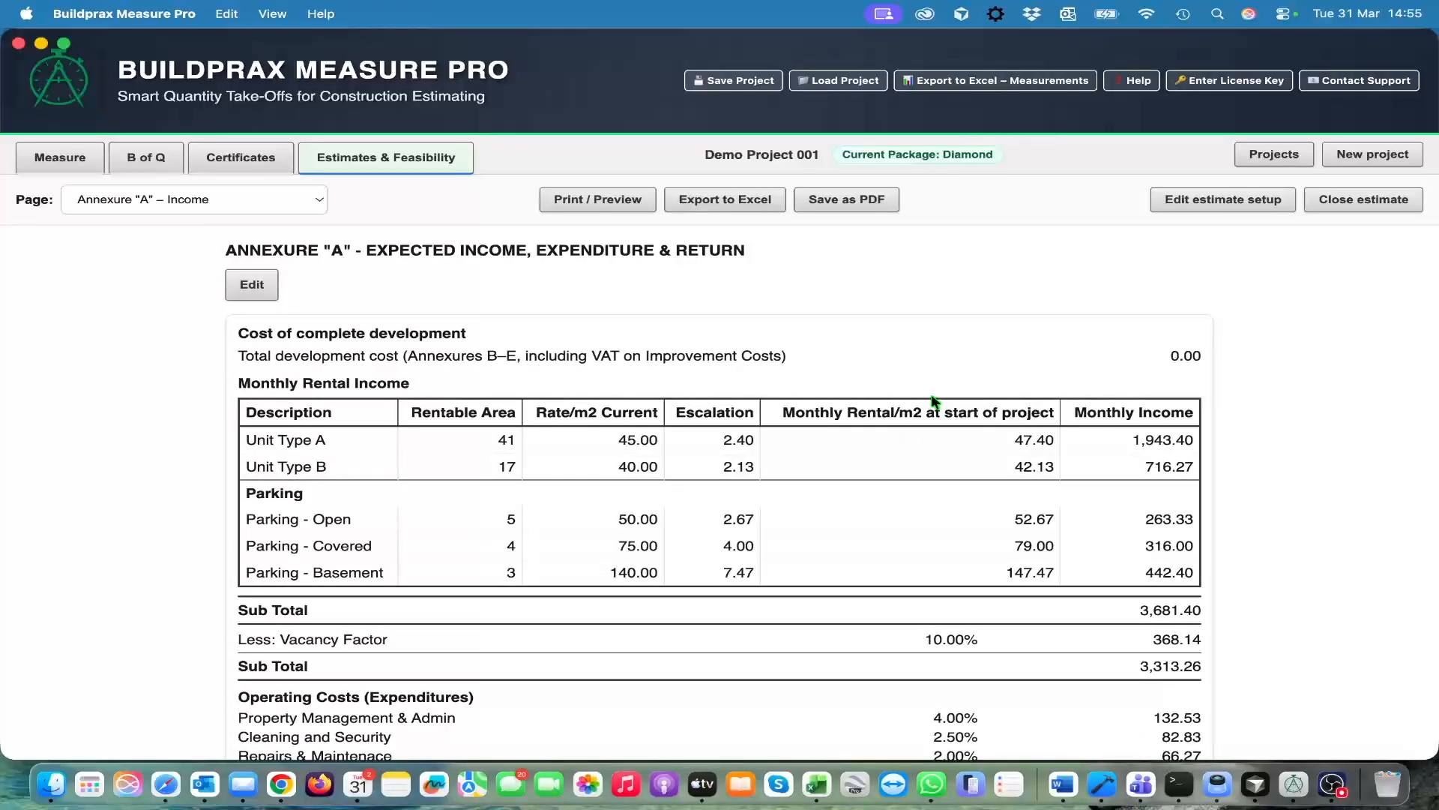
In Annexure "B" – Land, state that the purchase amount is known and enter 100,000
click(311, 199)
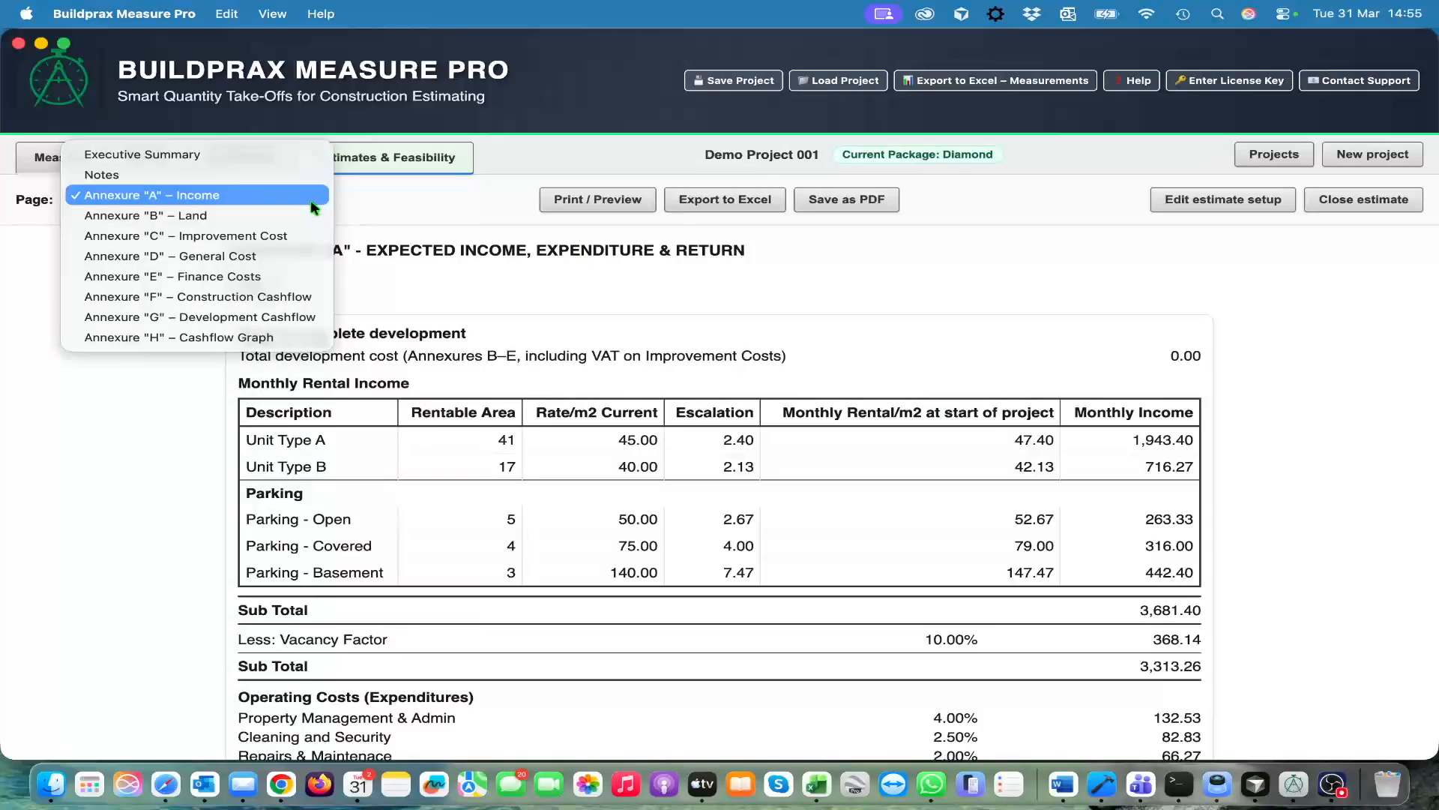
click(267, 217)
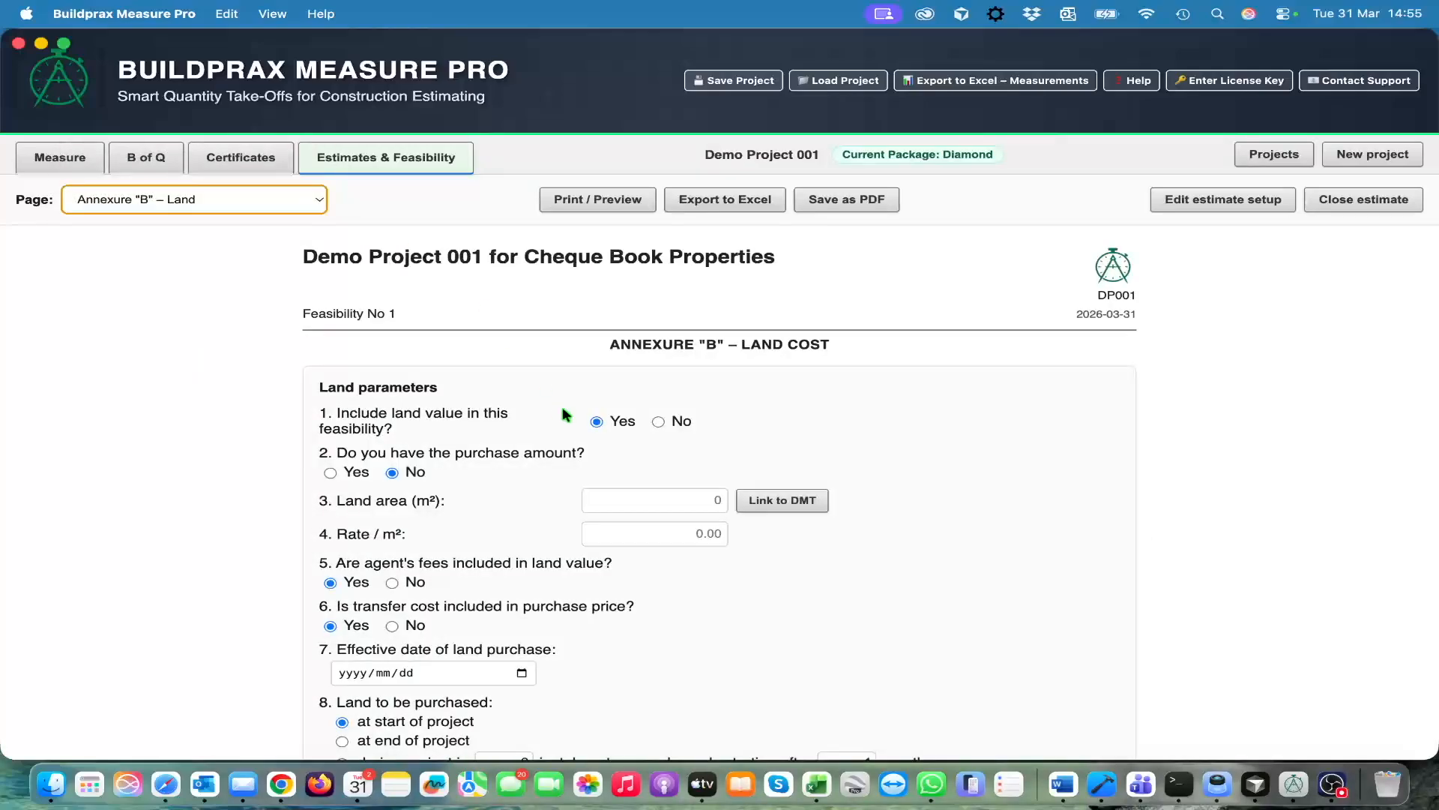
scroll(776, 577, down, 3)
scroll(778, 580, down, 3)
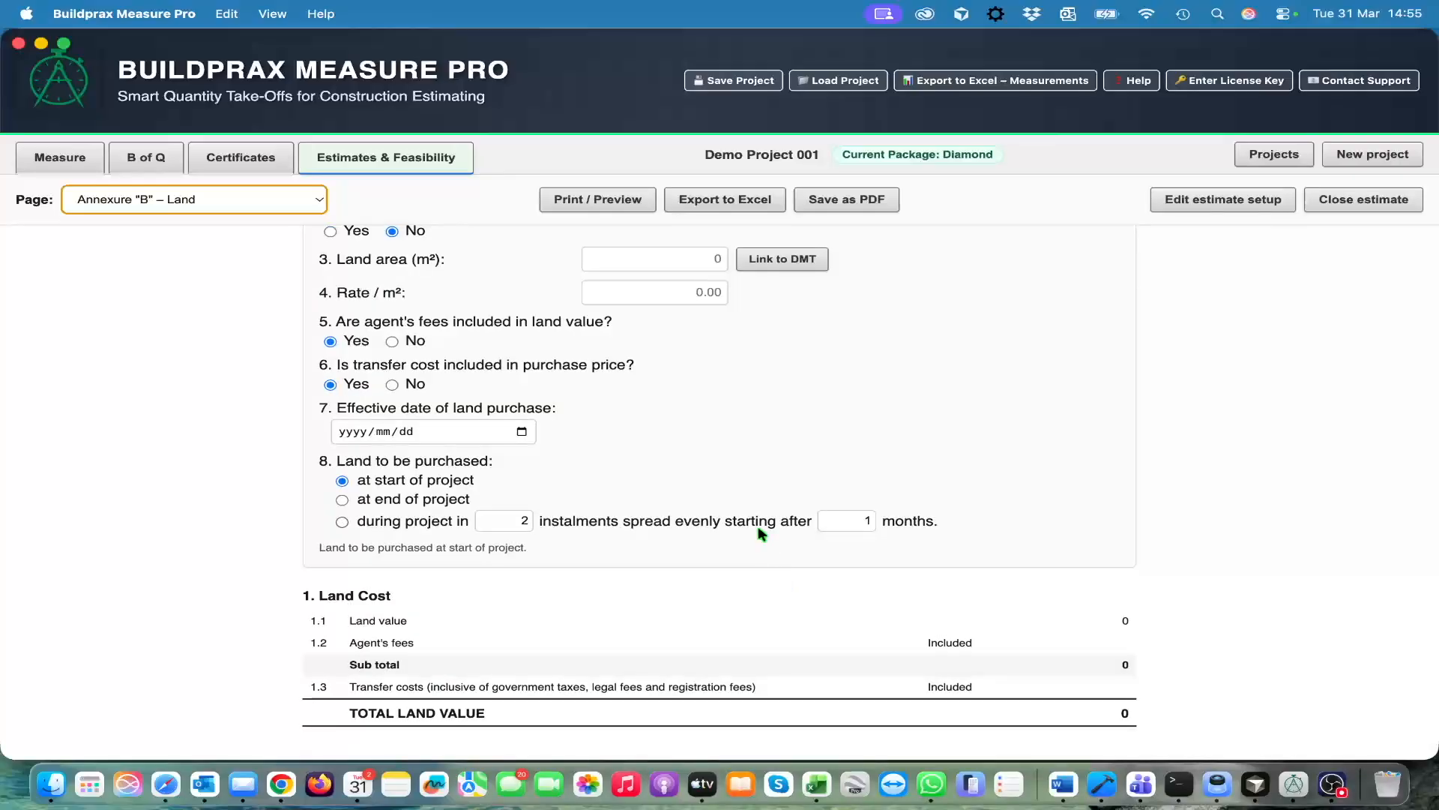
scroll(761, 531, up, 3)
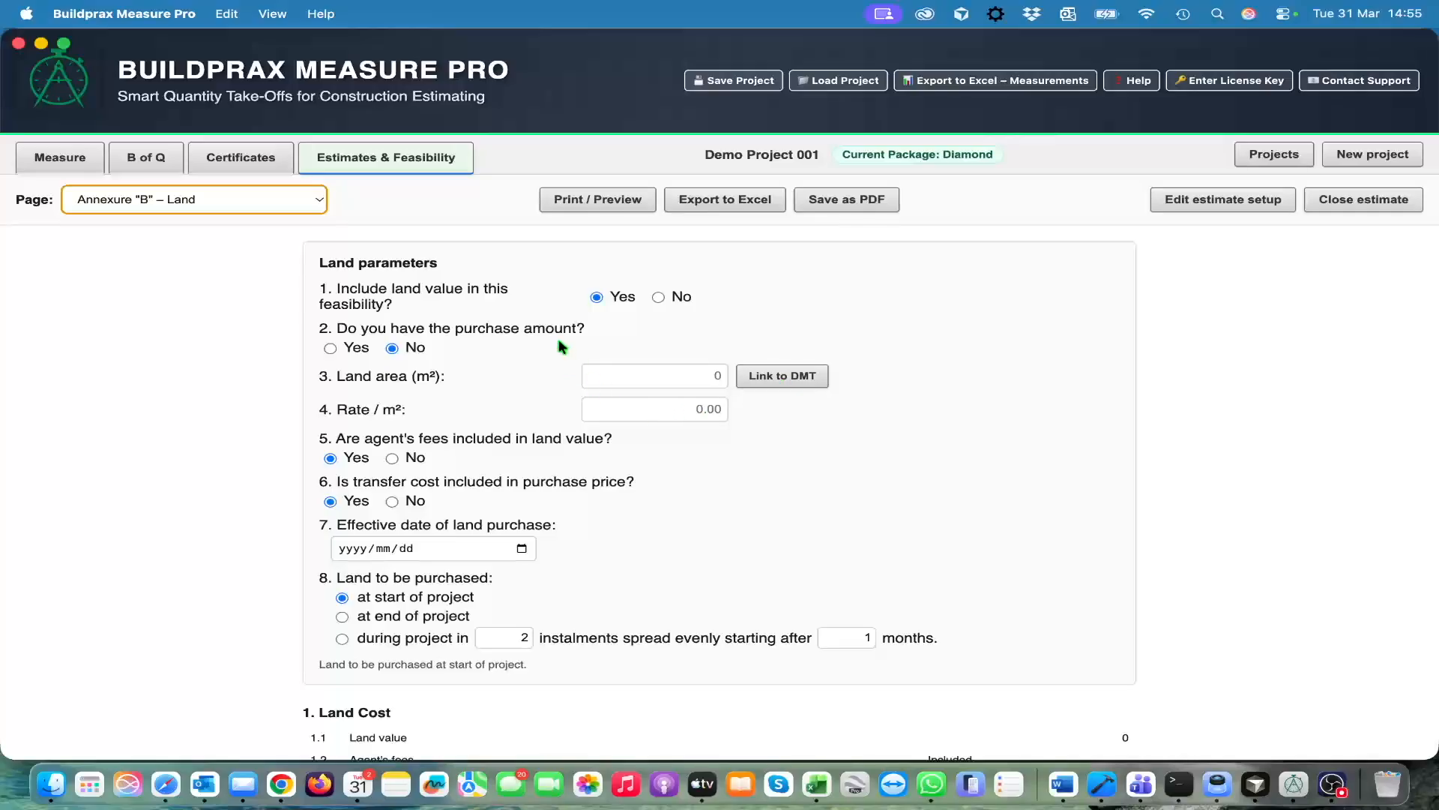
click(330, 348)
click(757, 355)
text(10)
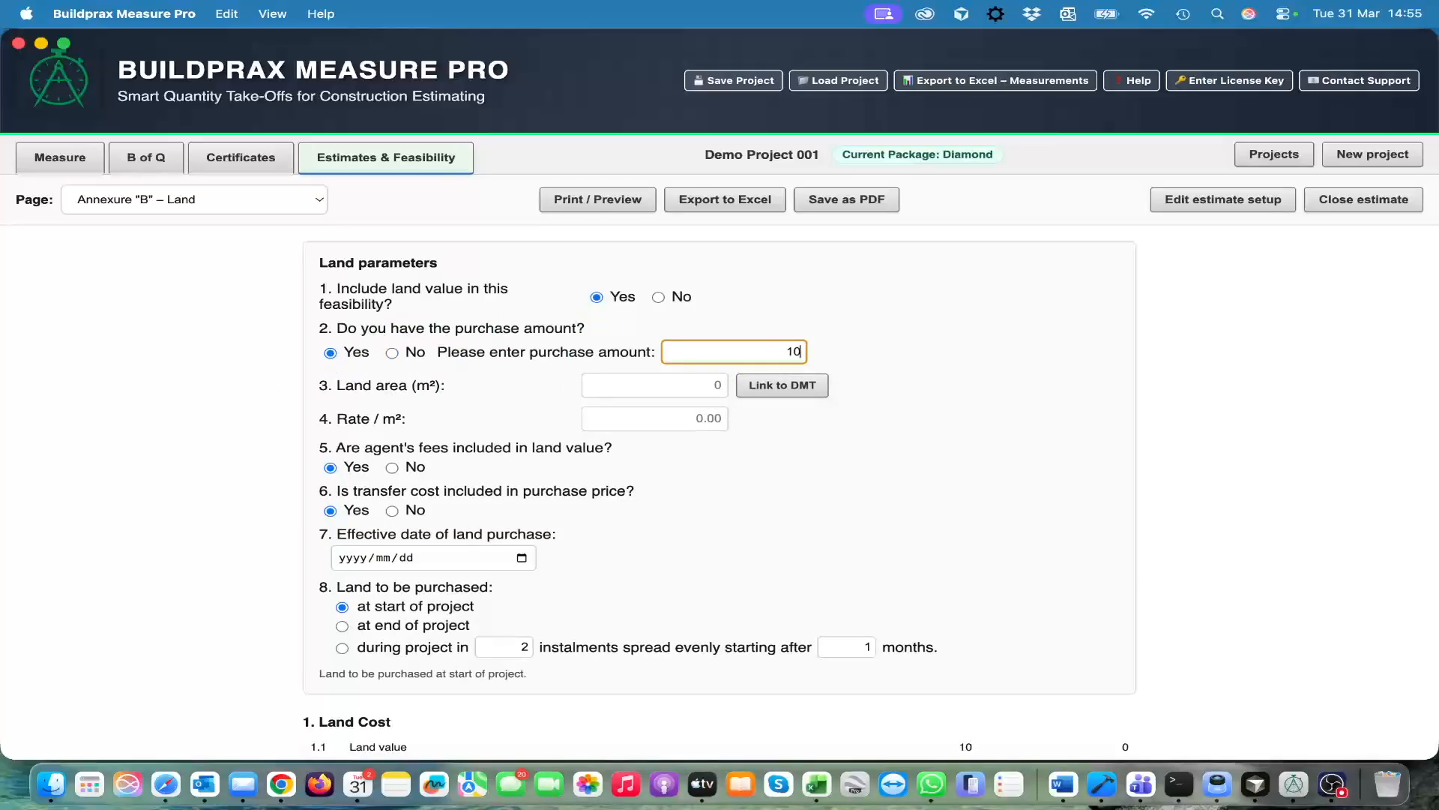
text(0,000)
key(Tab)
key(Tab)
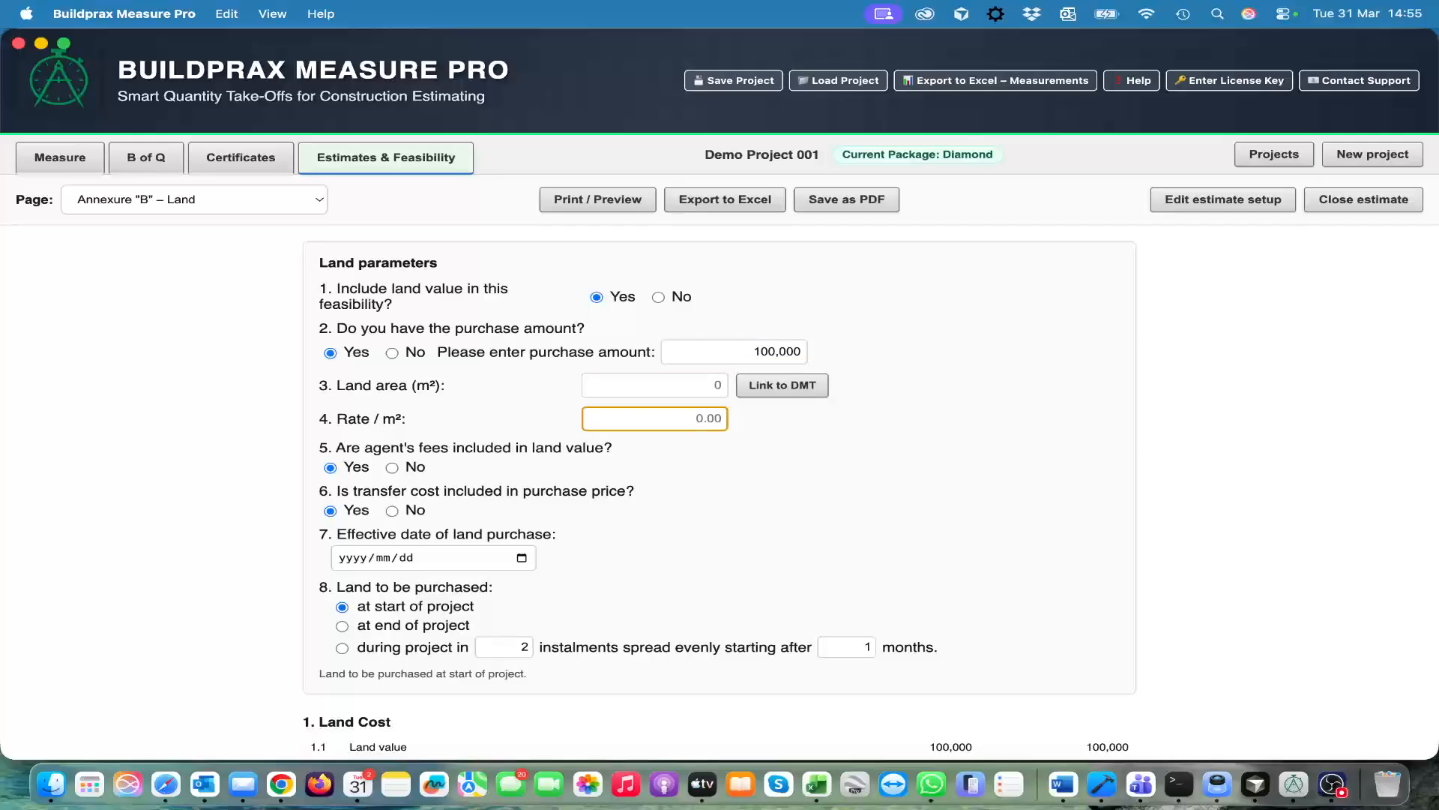
Mark transfer cost as not included in the purchase price and set the transfer costs percentage to 5
scroll(813, 464, down, 3)
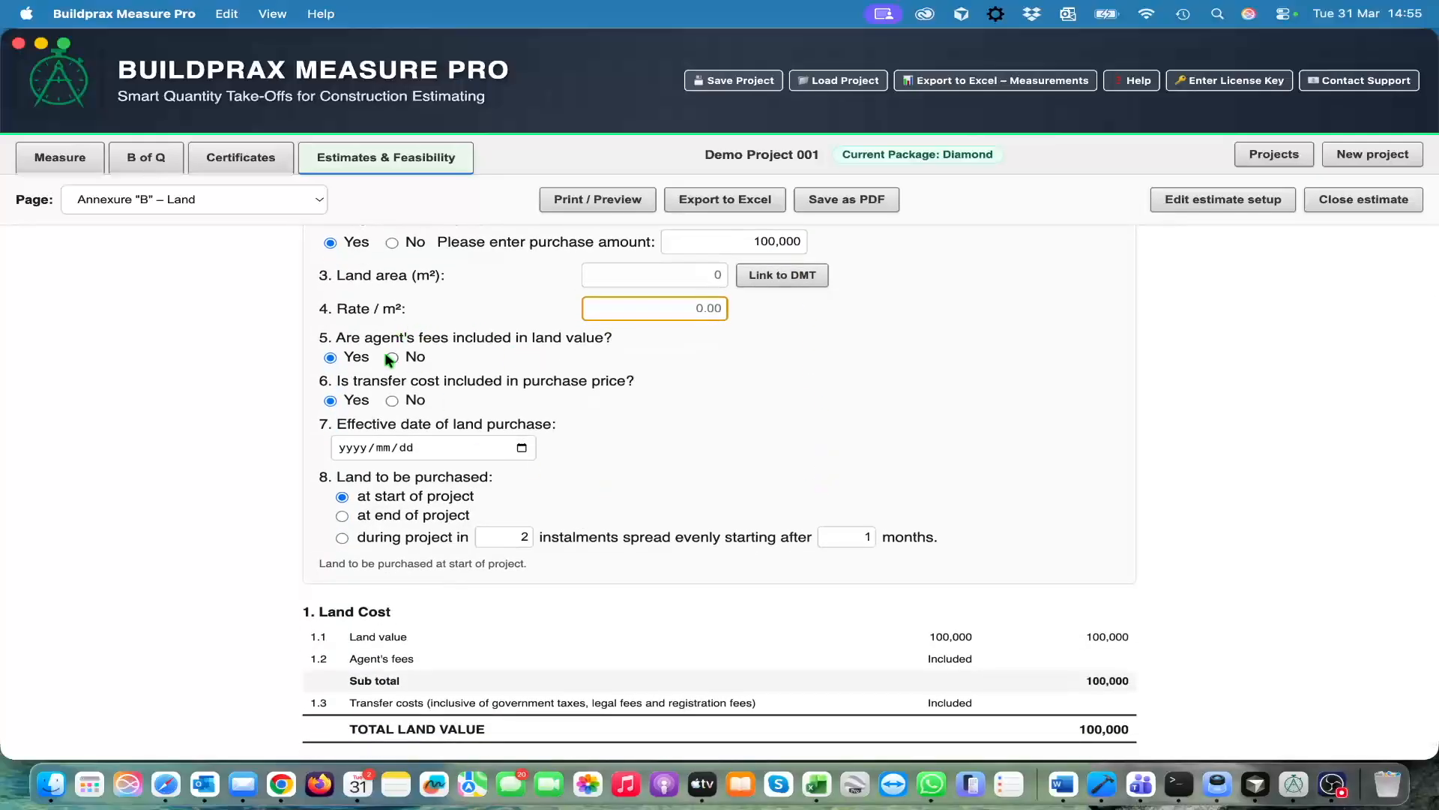
scroll(639, 437, down, 1)
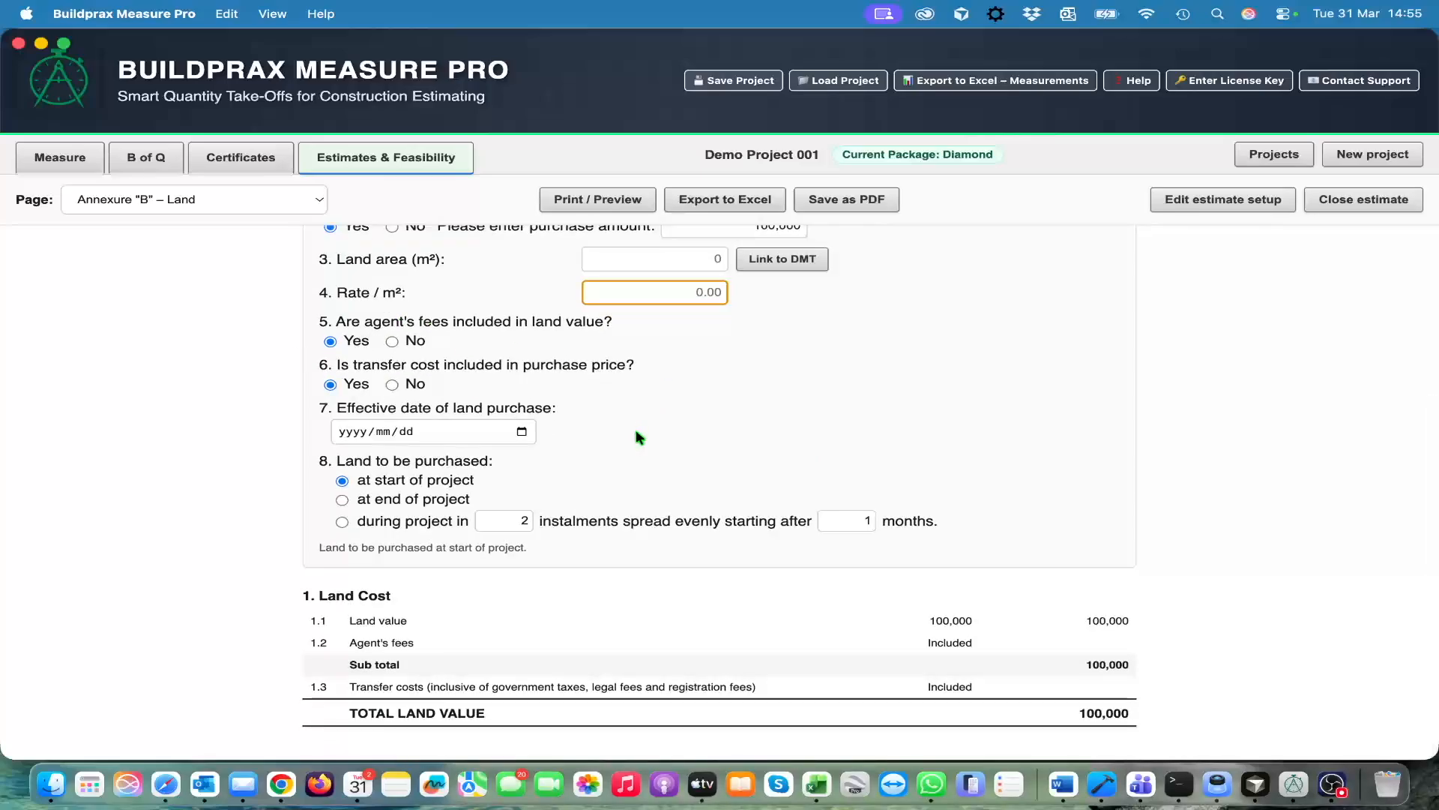
click(391, 385)
click(783, 380)
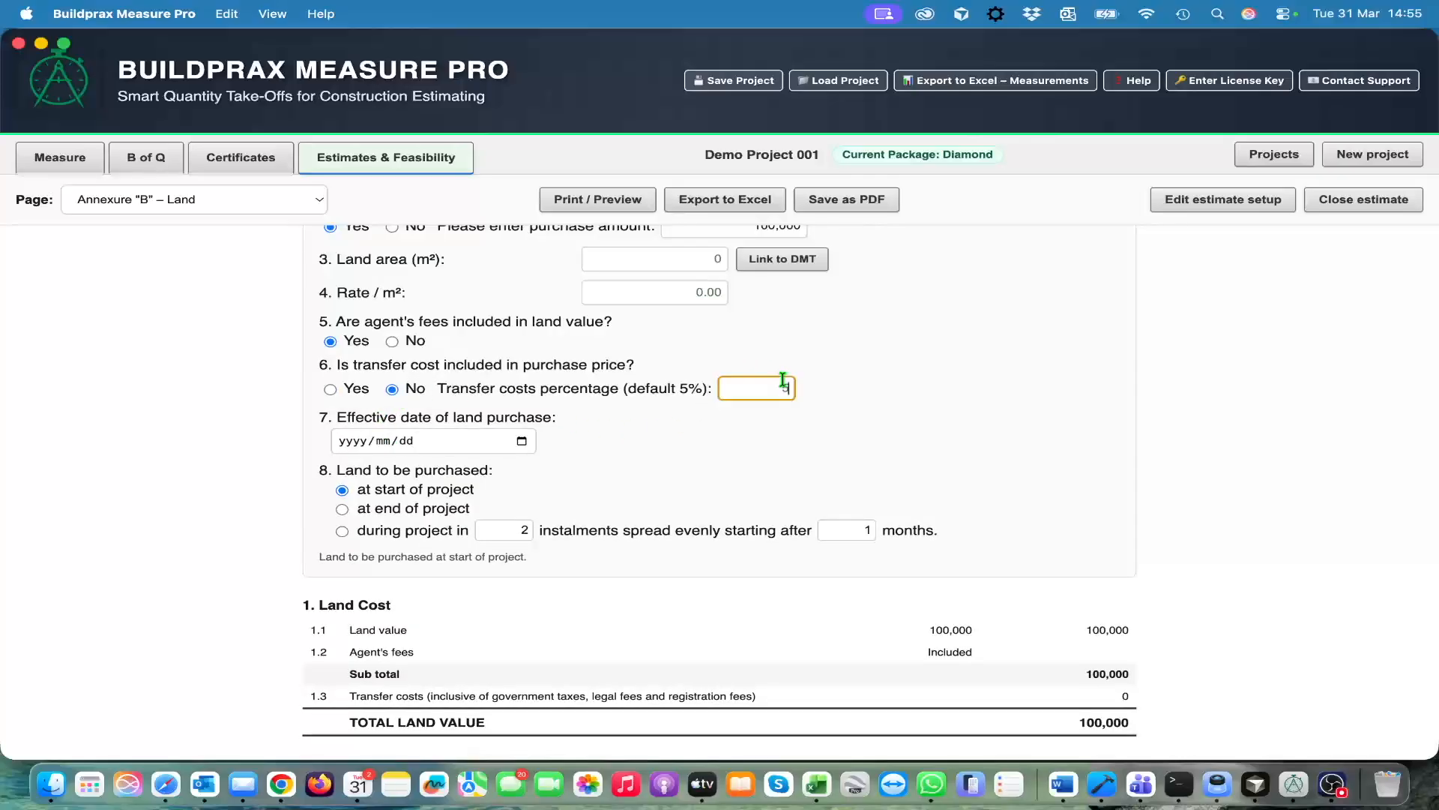
text(5)
key(Return)
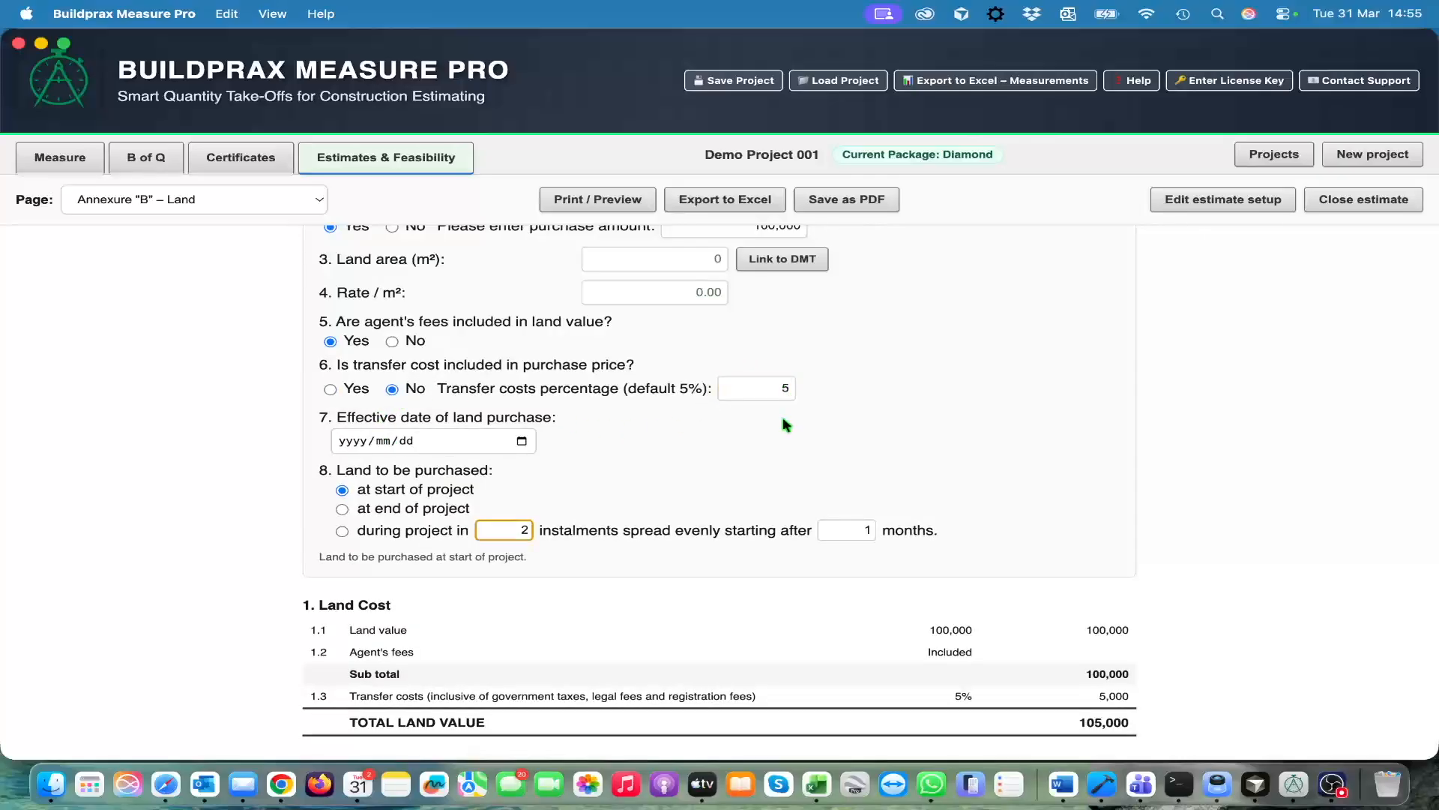
Set the effective date of land purchase to 2026/04/01
scroll(739, 444, down, 1)
click(522, 434)
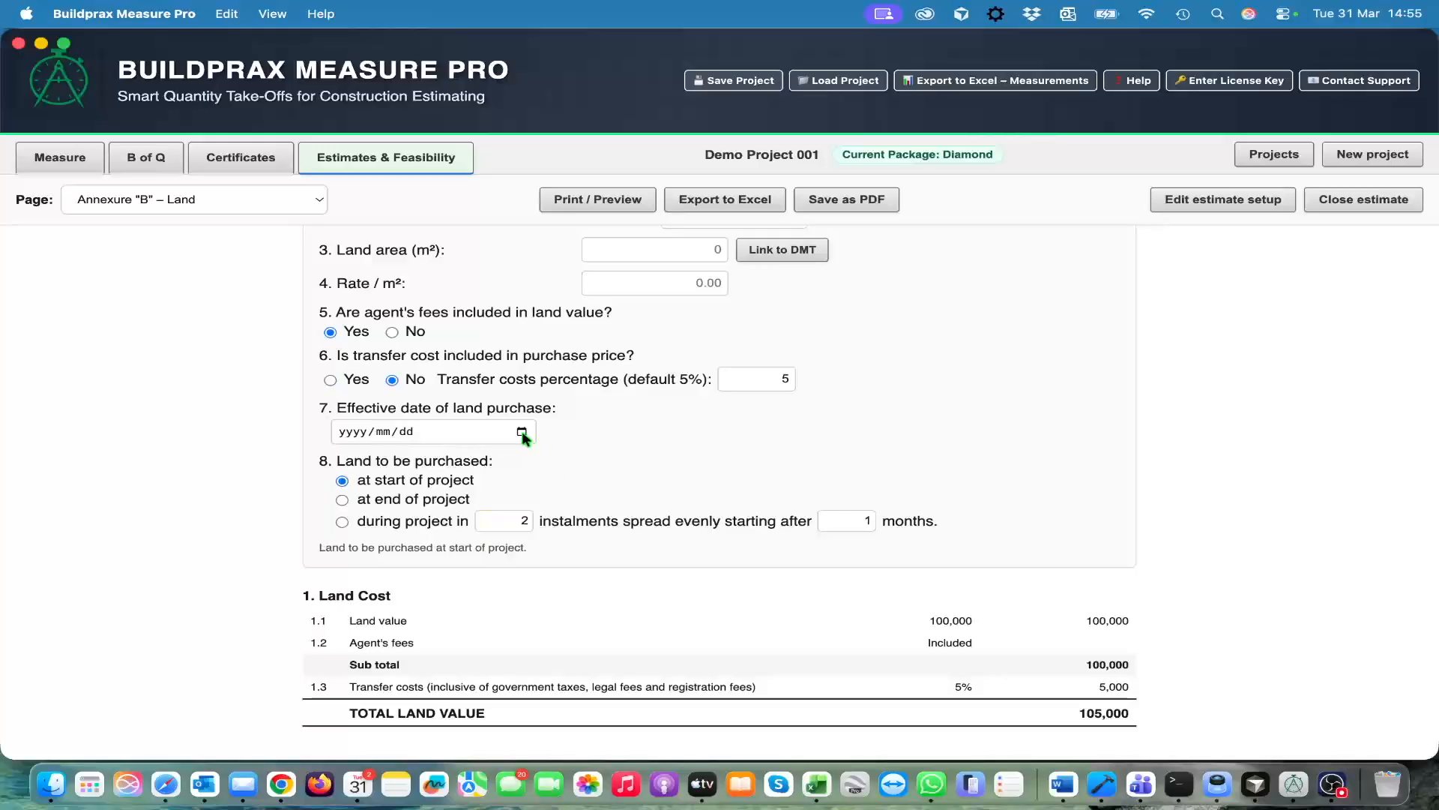
click(435, 615)
In Annexure "C" – Improvement Cost, link the Main construction area to the Construction Area drawing measurement total
scroll(826, 600, up, 4)
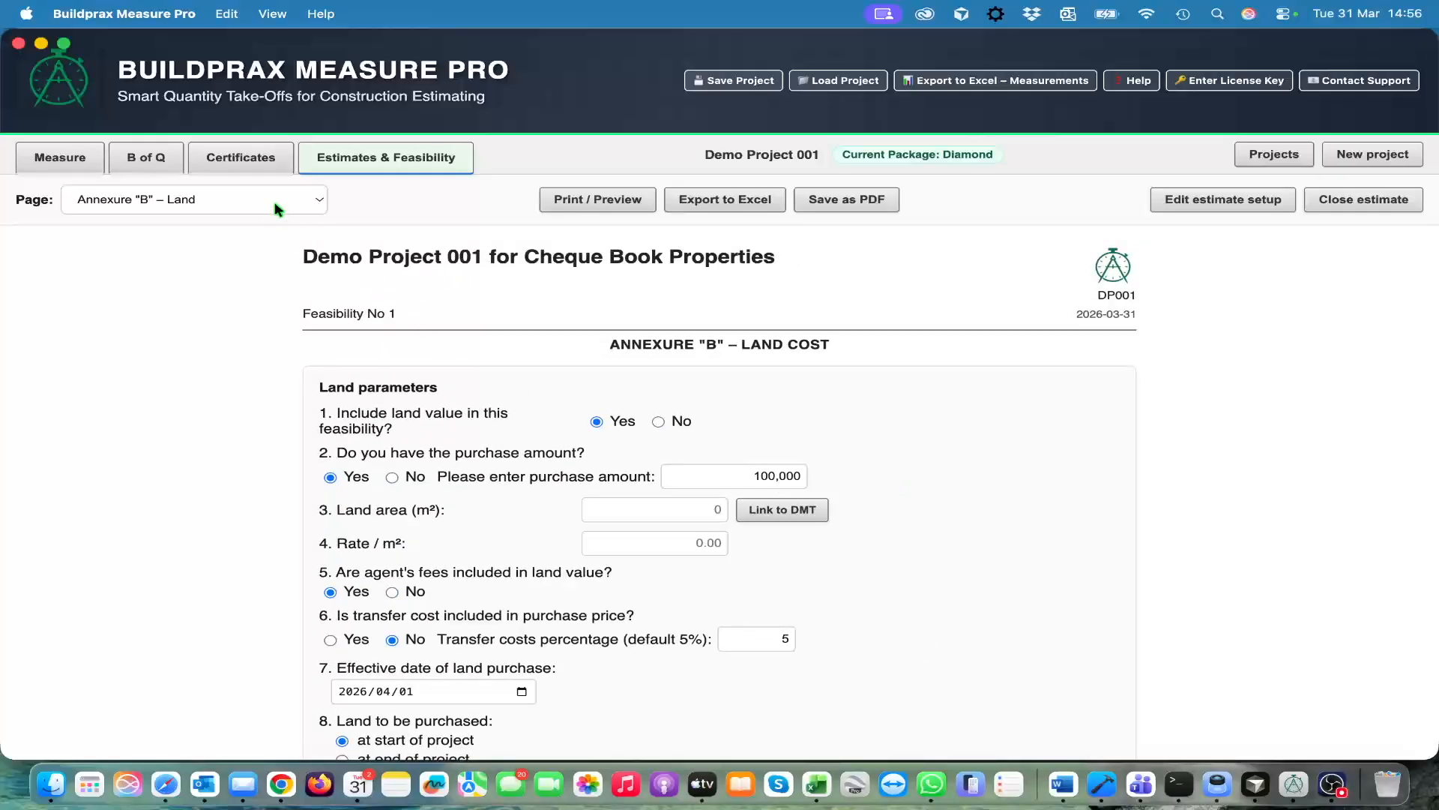
click(314, 199)
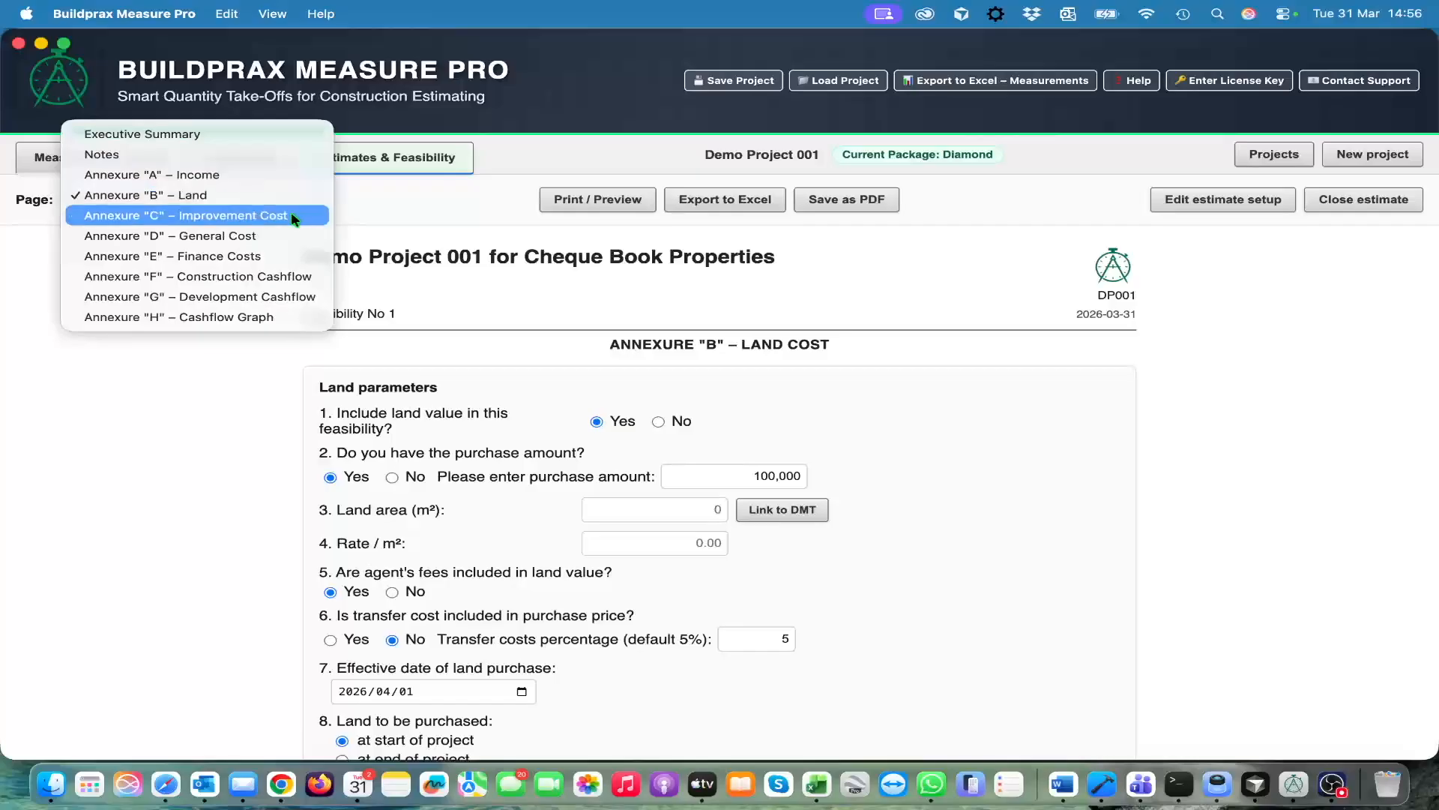
click(290, 216)
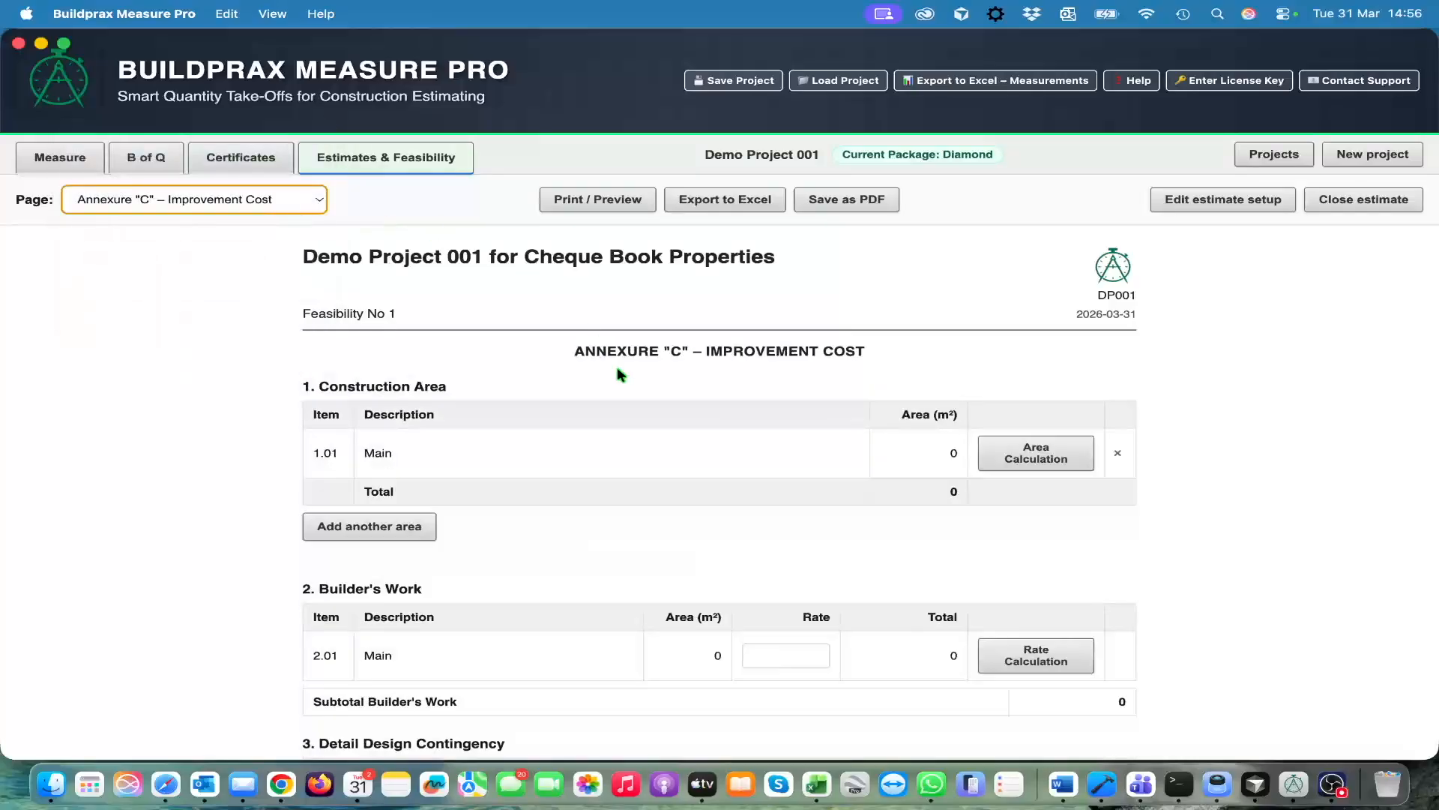
scroll(592, 407, down, 1)
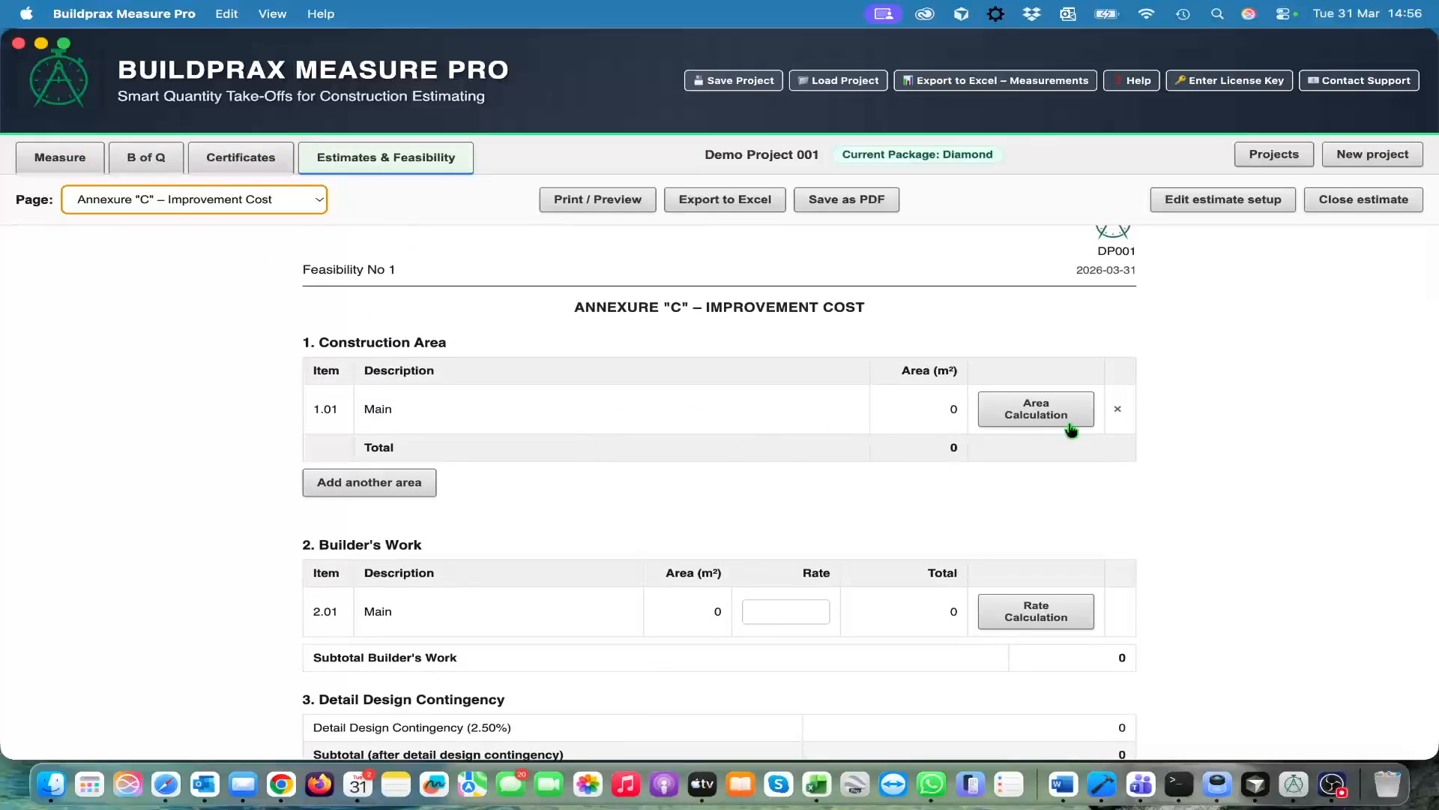
click(1032, 415)
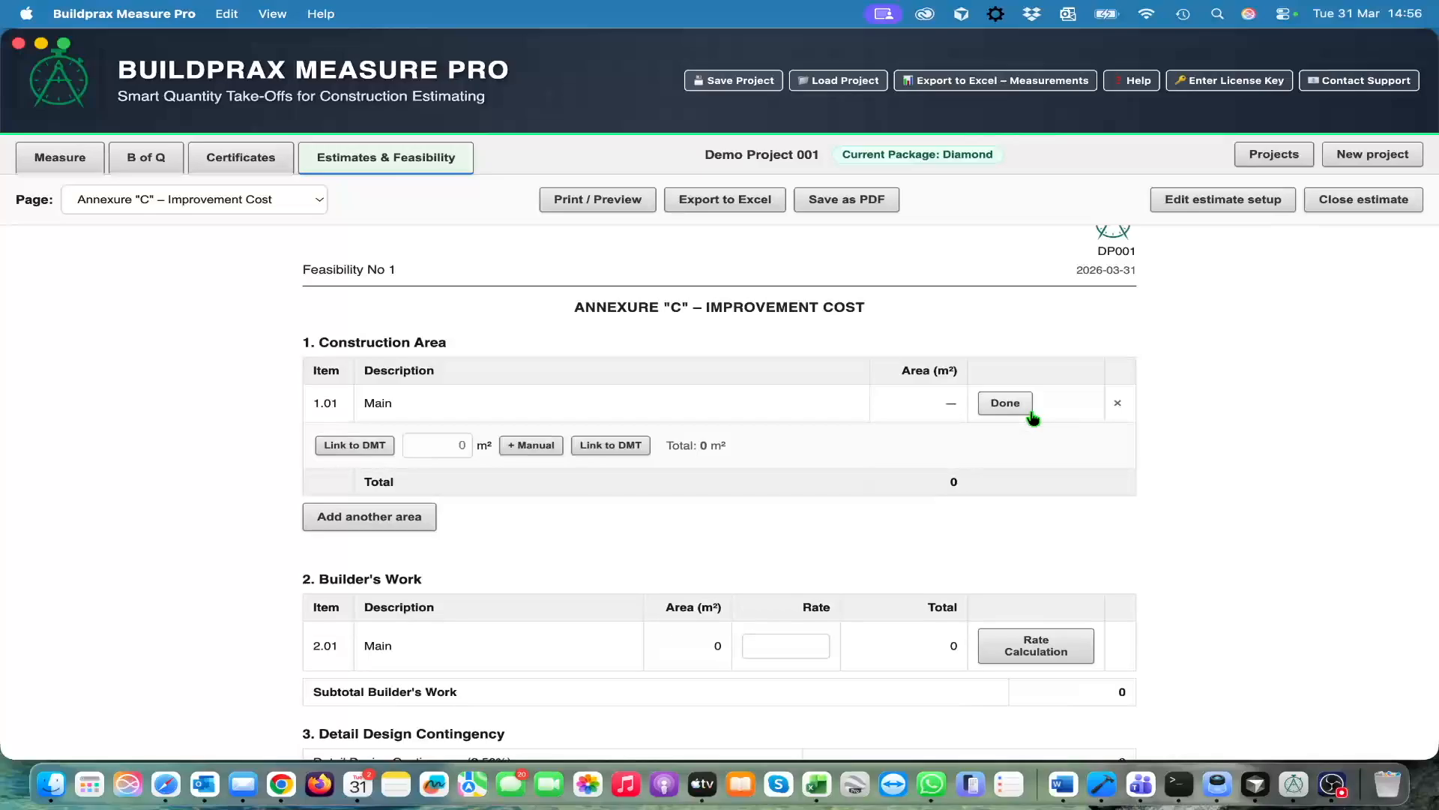
click(367, 450)
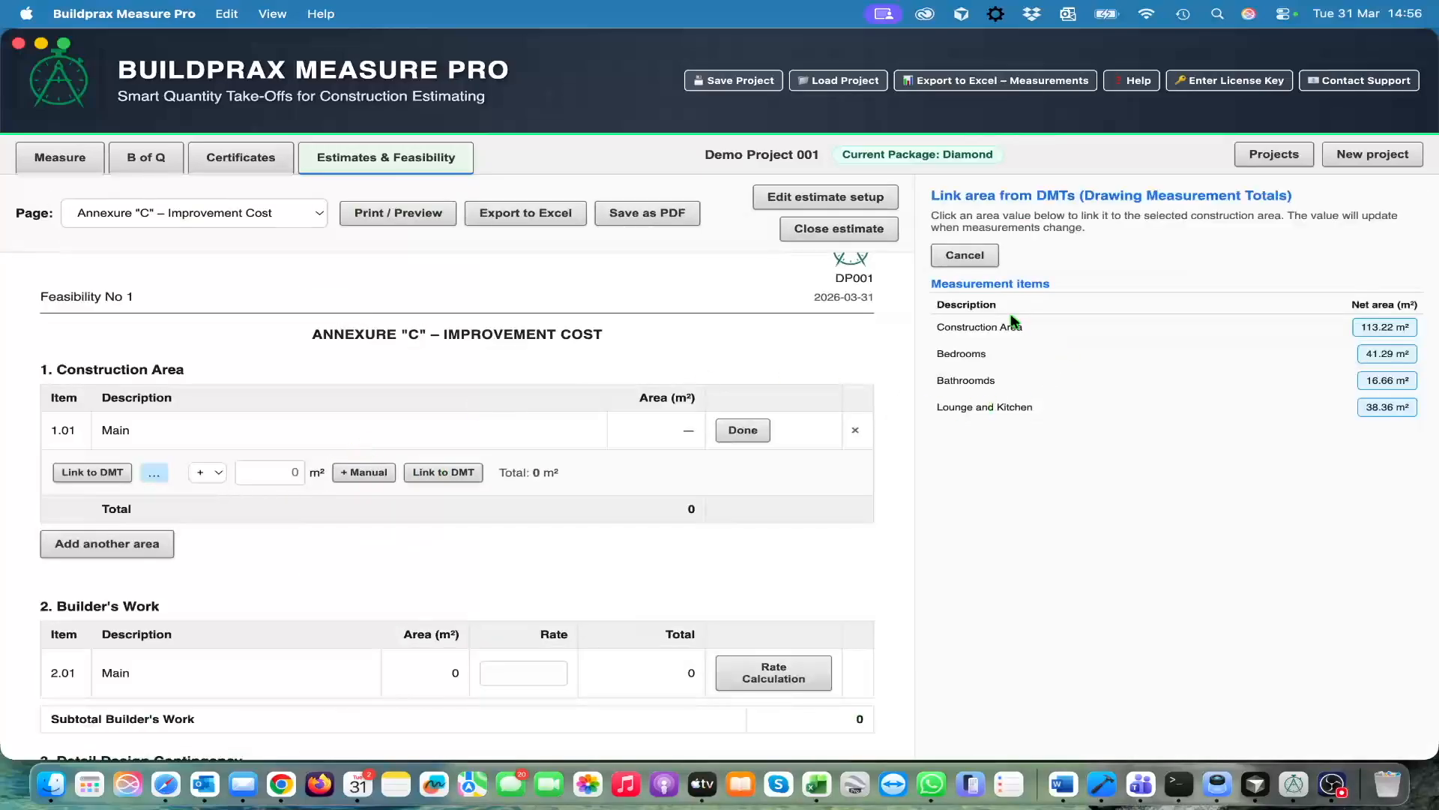
click(1379, 328)
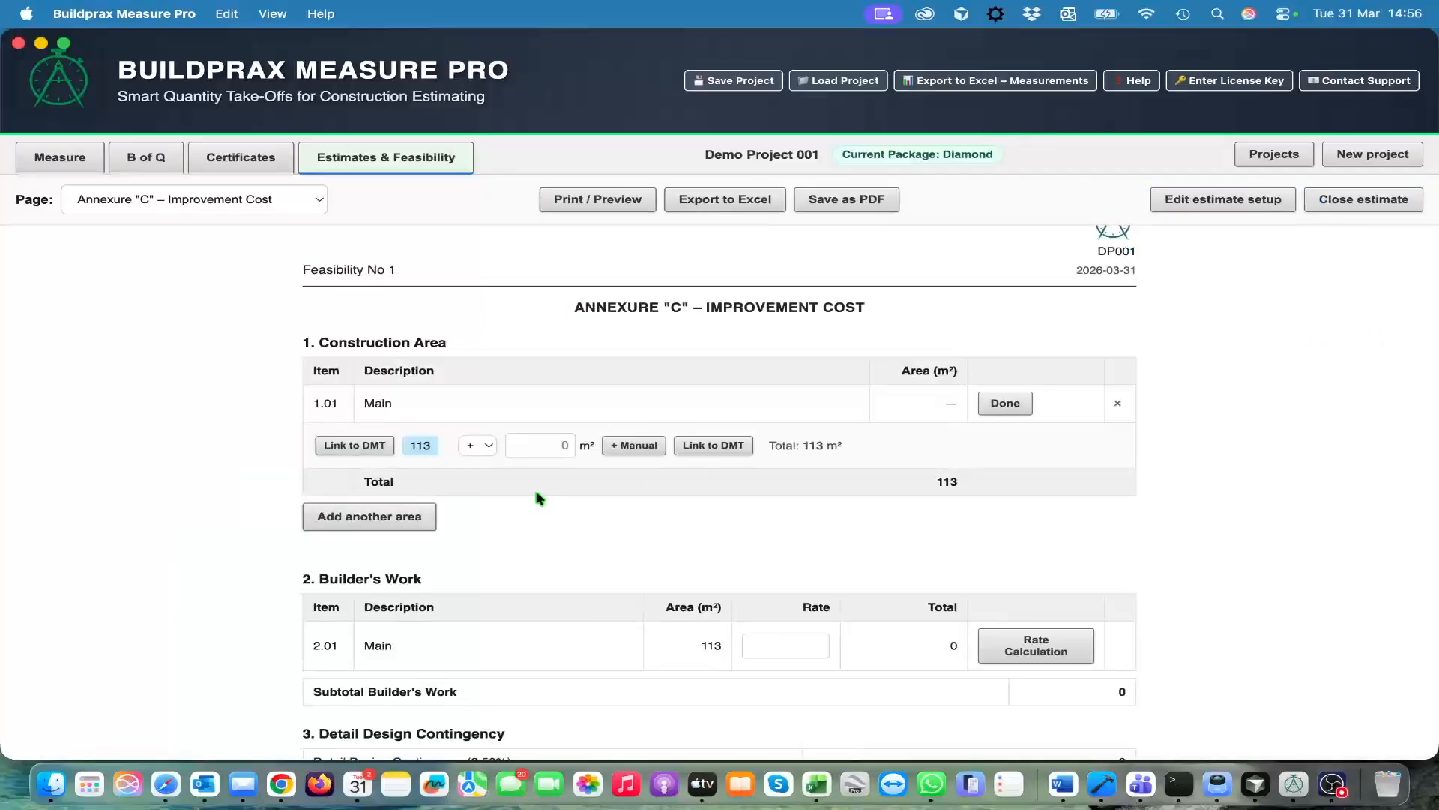
click(1004, 403)
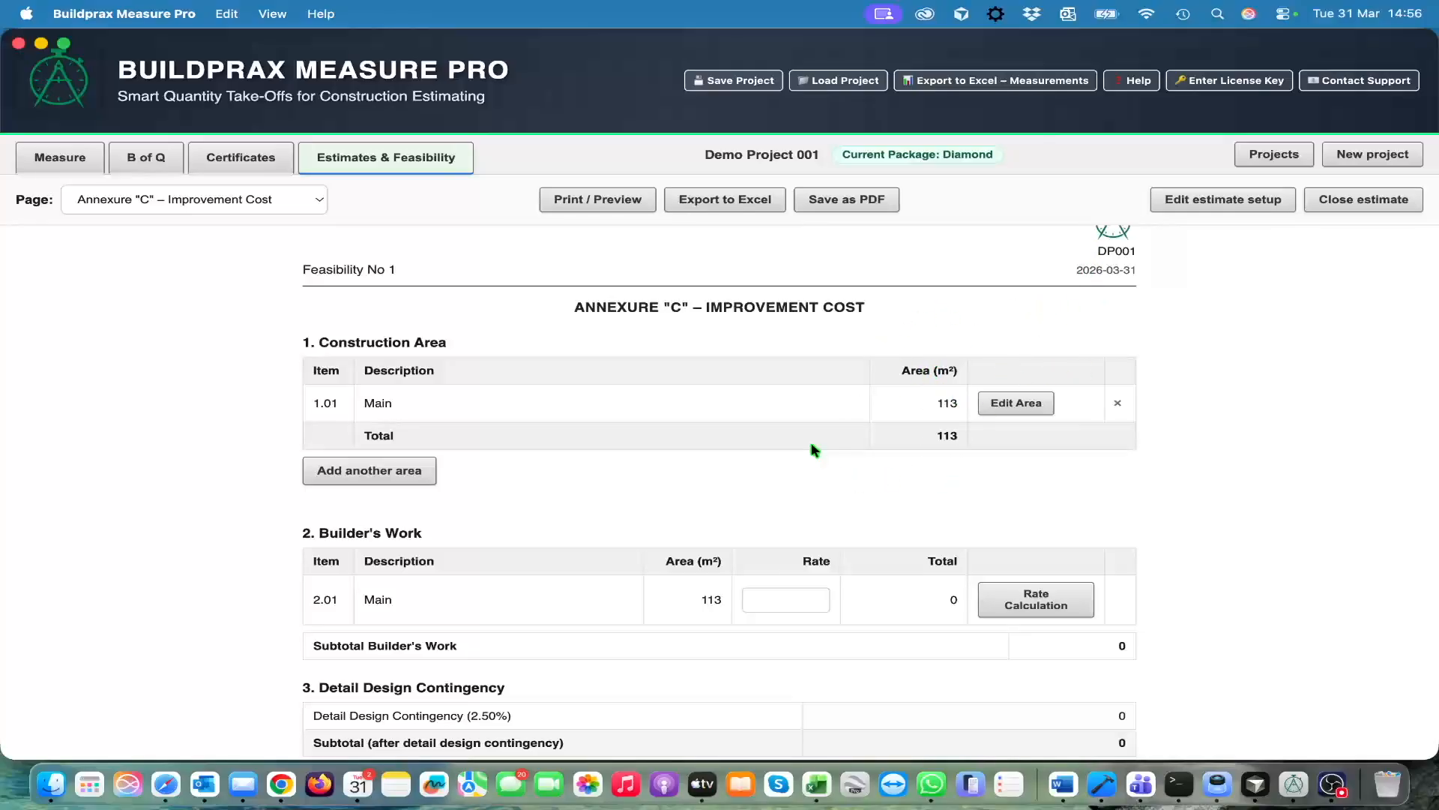
Derive the Builder's Work rate for Main from the (No section) subtotal in the B of Q summary
scroll(802, 479, down, 3)
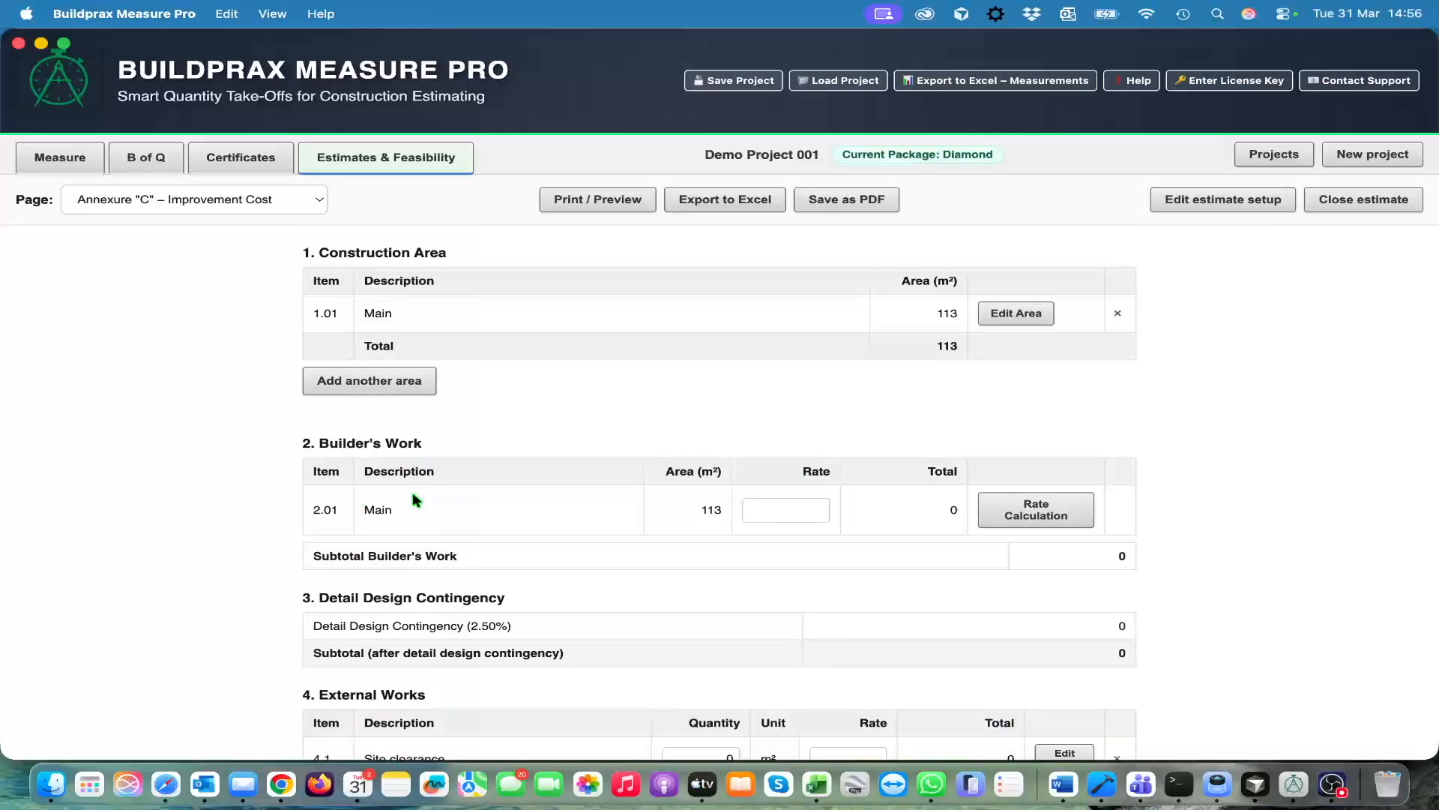
click(1046, 519)
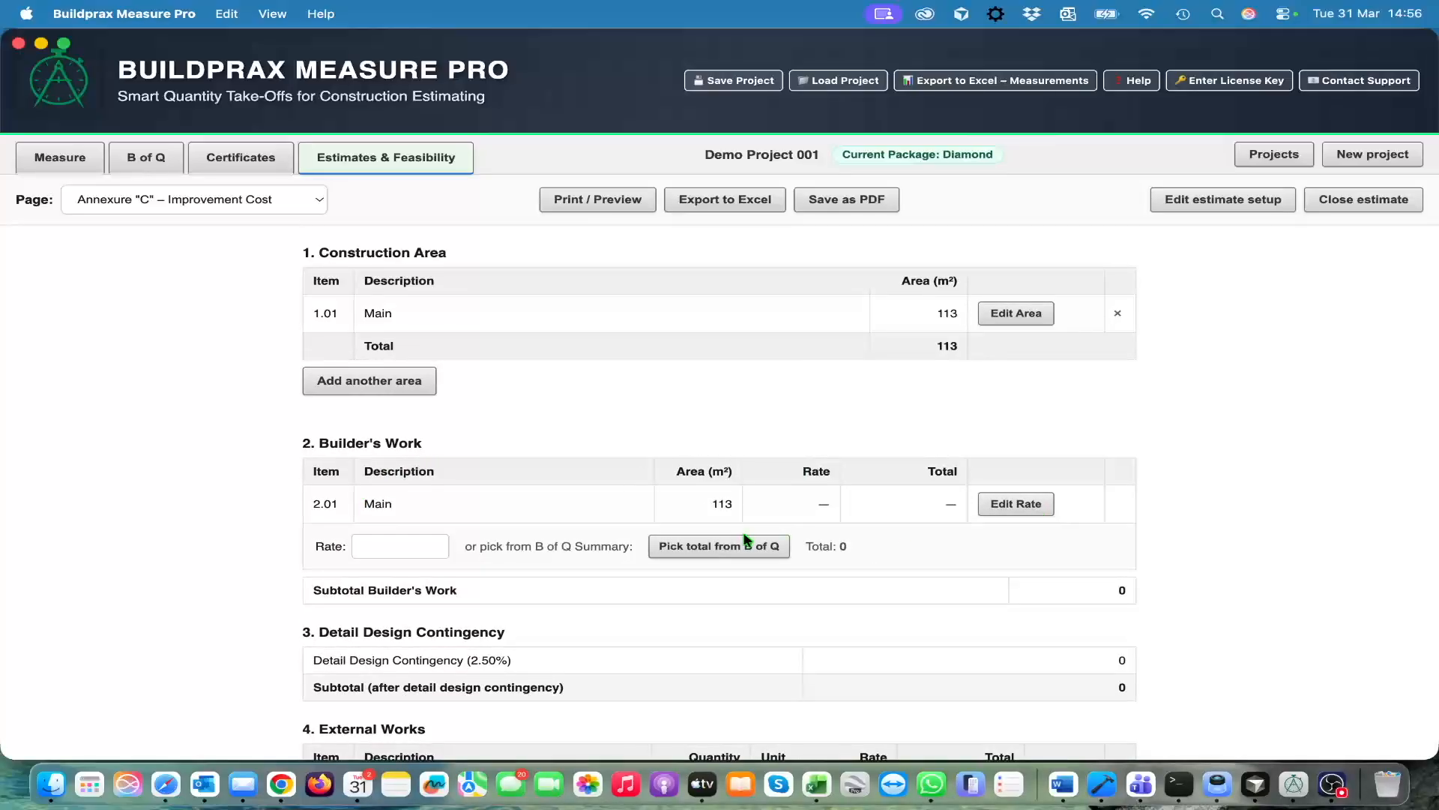
click(724, 548)
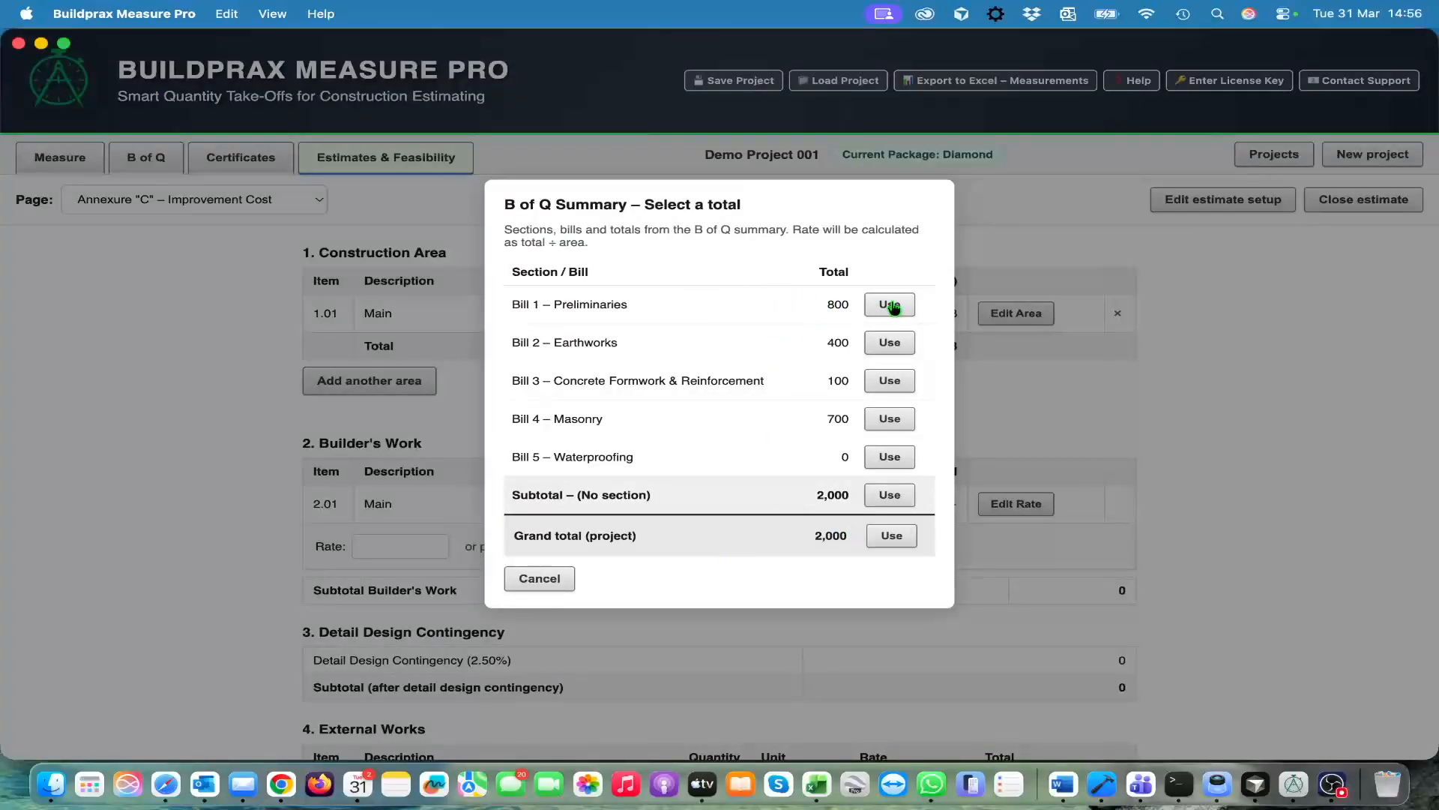
click(902, 502)
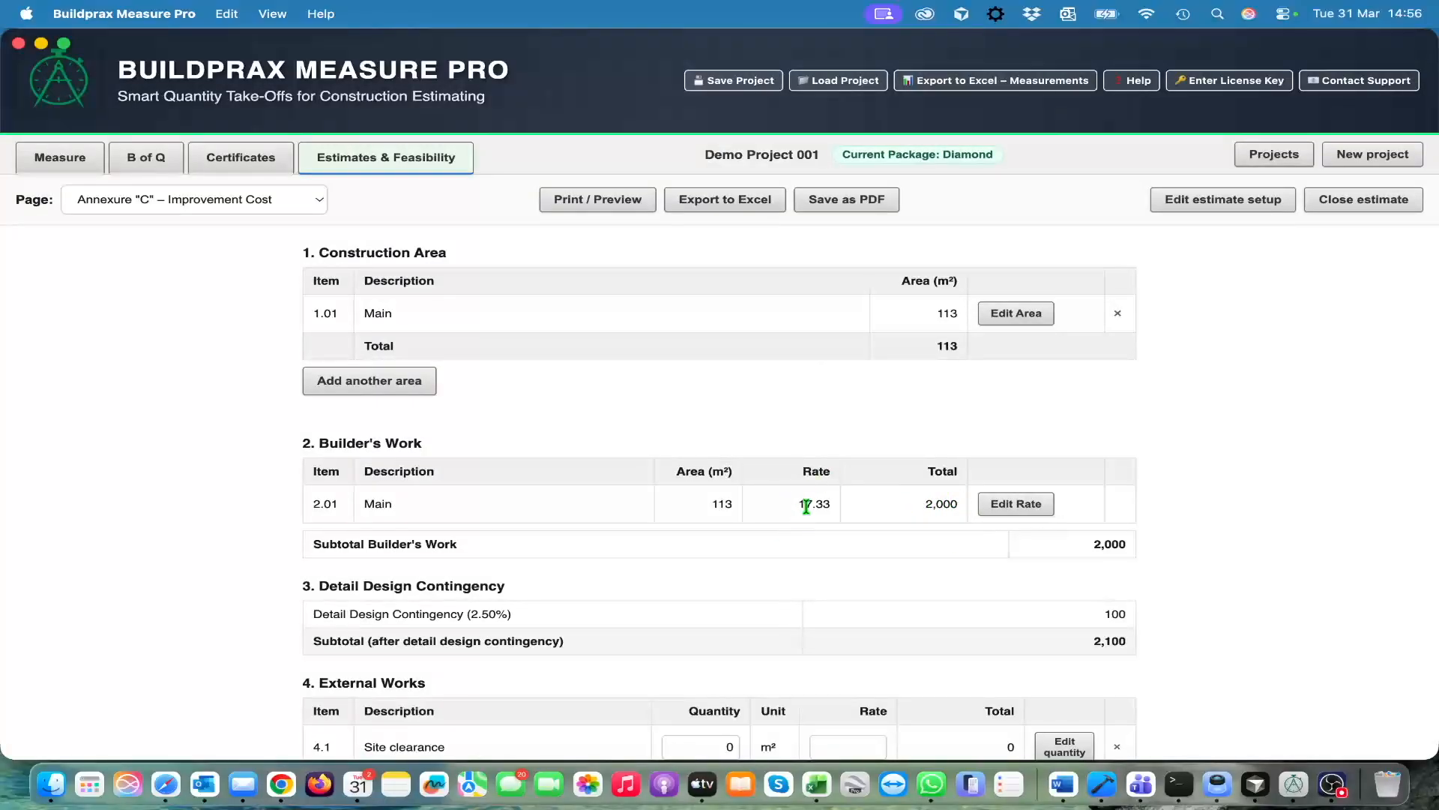
Enter a manual rate of 400 for the Main item under Builder's Work
click(1020, 504)
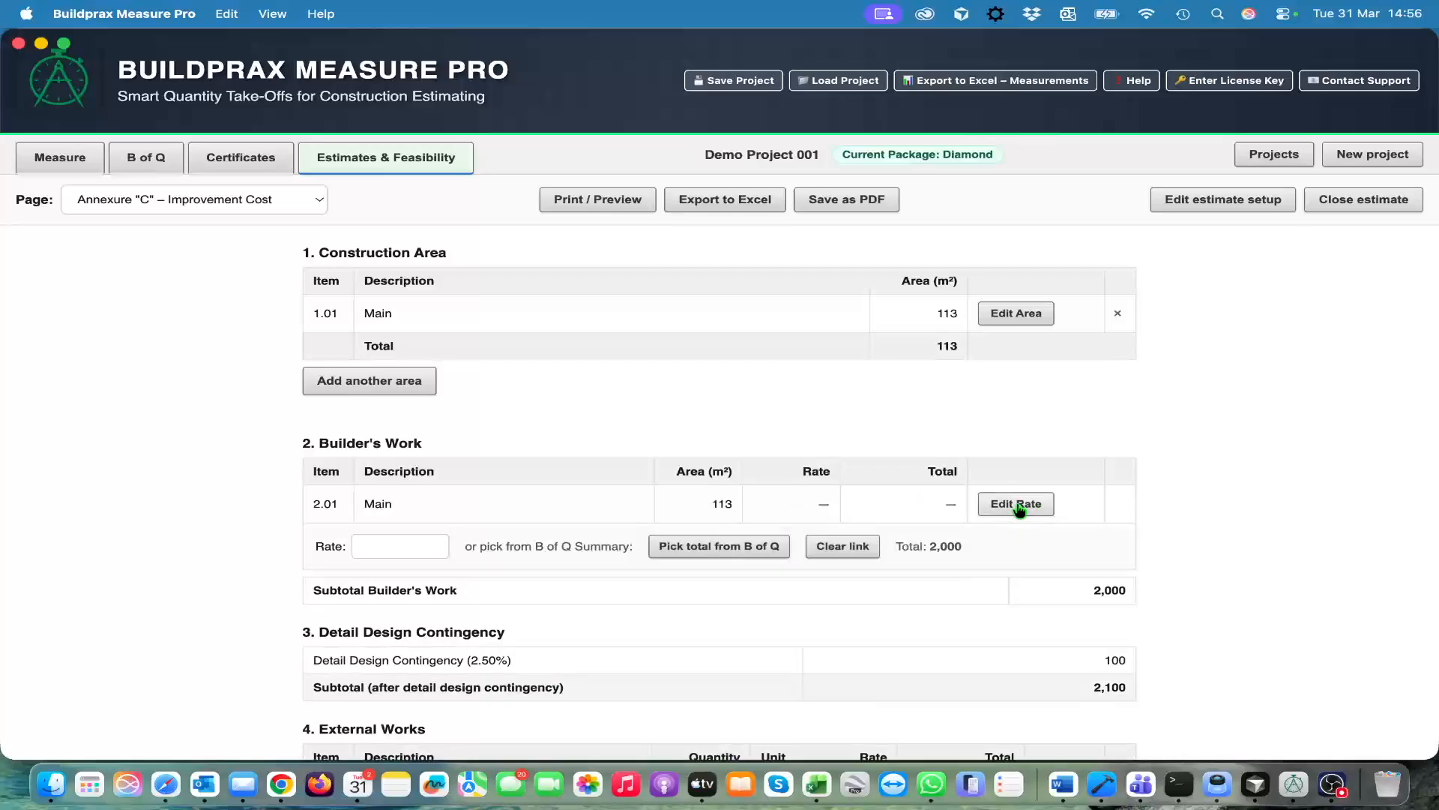
click(379, 544)
click(380, 549)
text(400)
key(Tab)
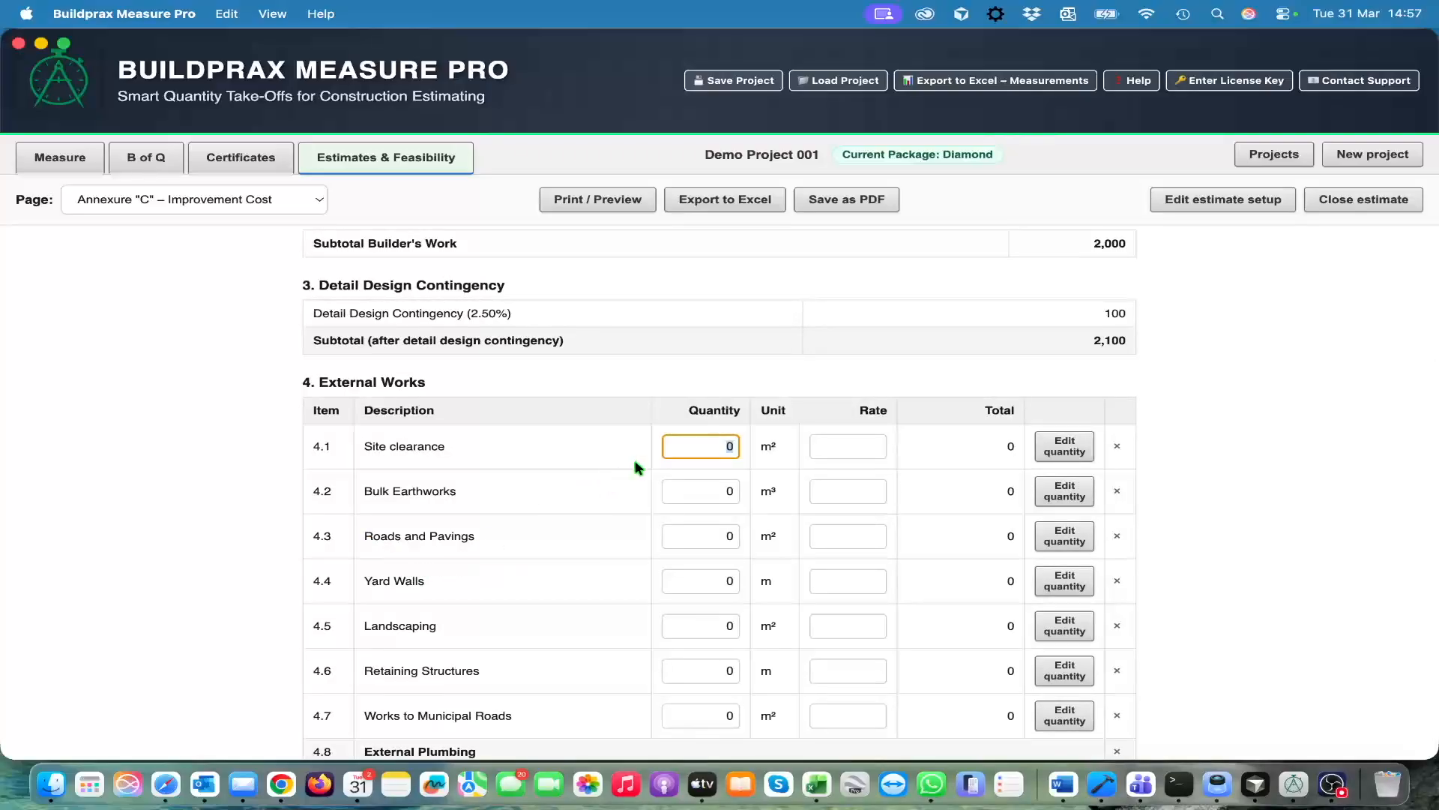
Clear the B of Q link on the Main Builder's Work item so that its manual rate applies
scroll(668, 440, up, 3)
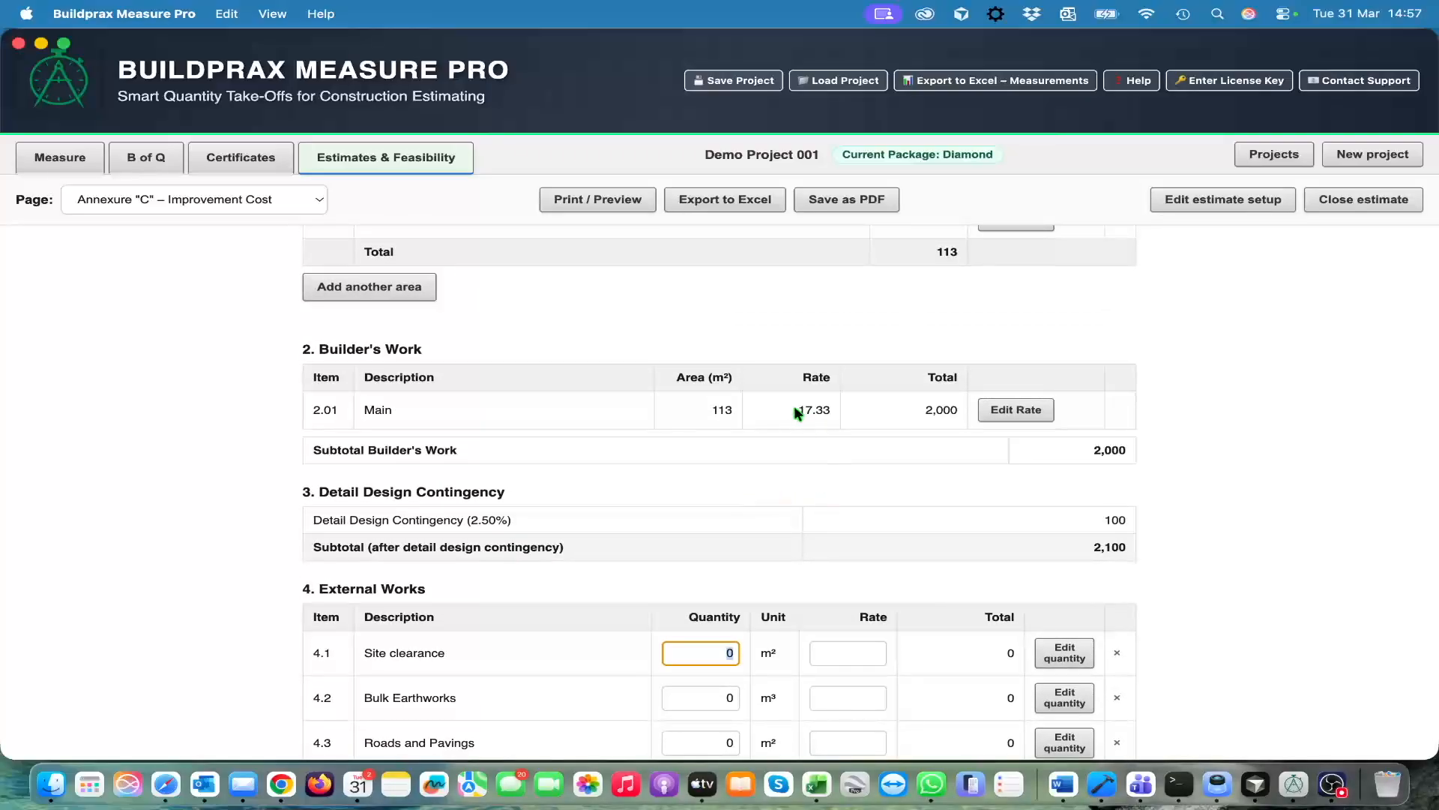
click(812, 411)
click(1015, 413)
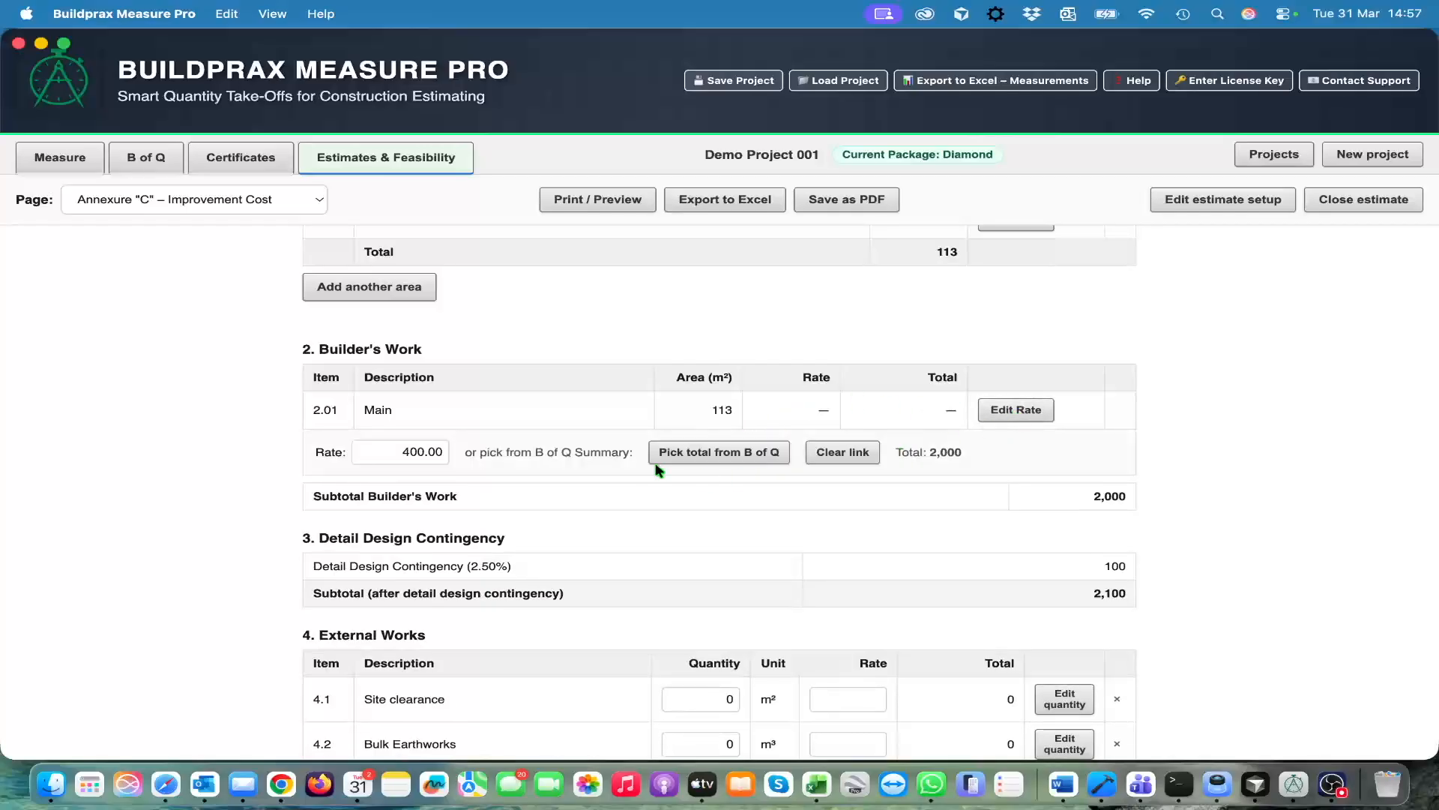
click(425, 455)
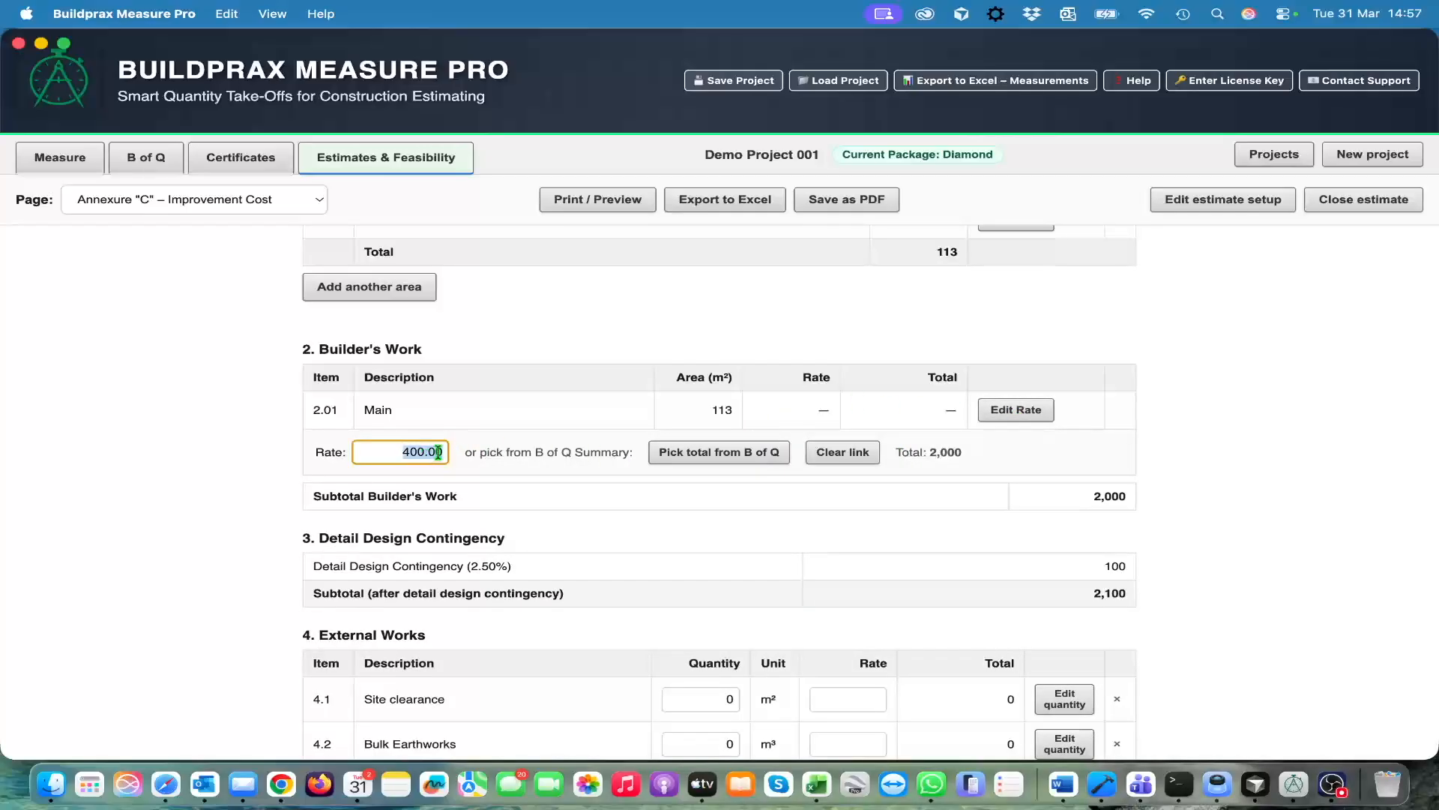
click(843, 453)
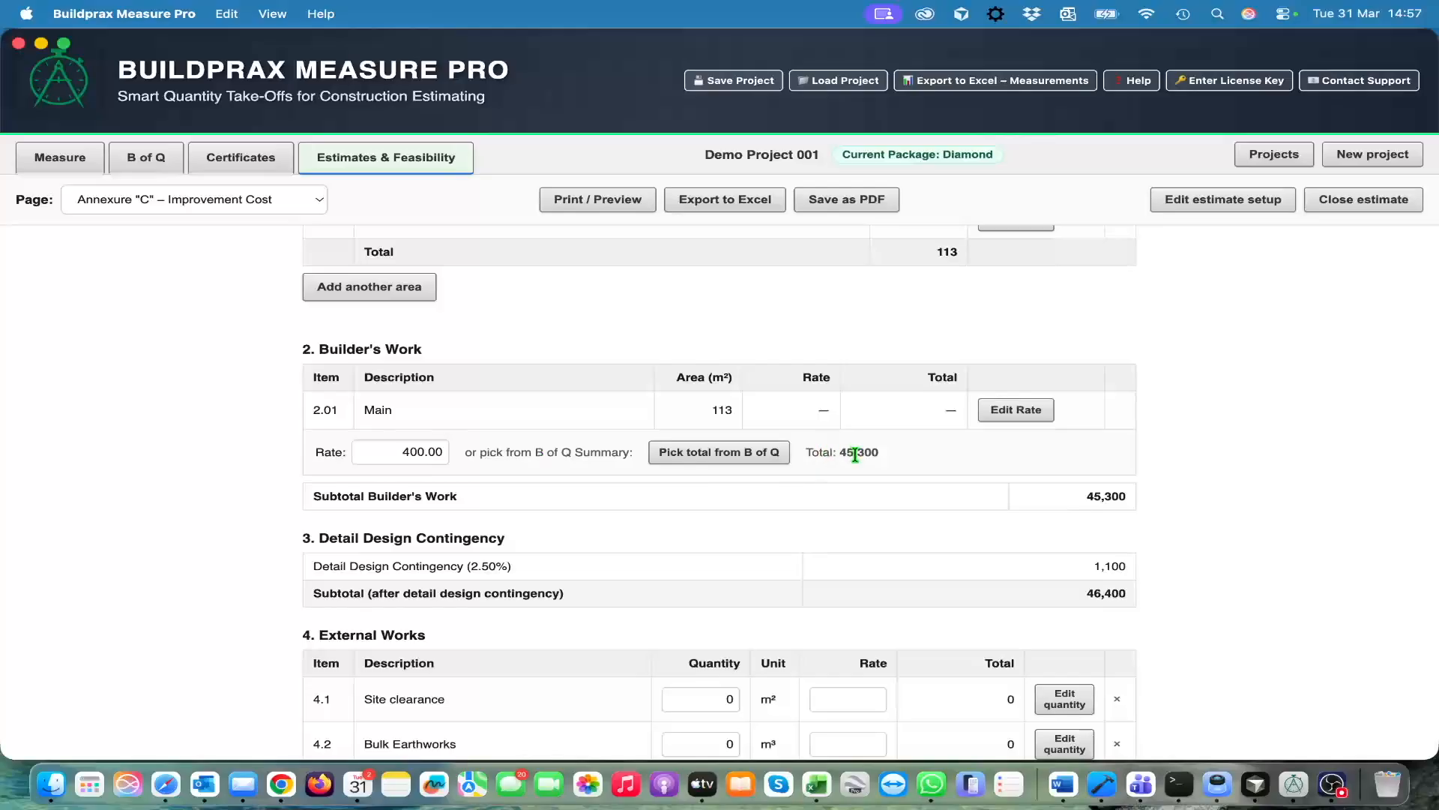
click(406, 456)
click(405, 454)
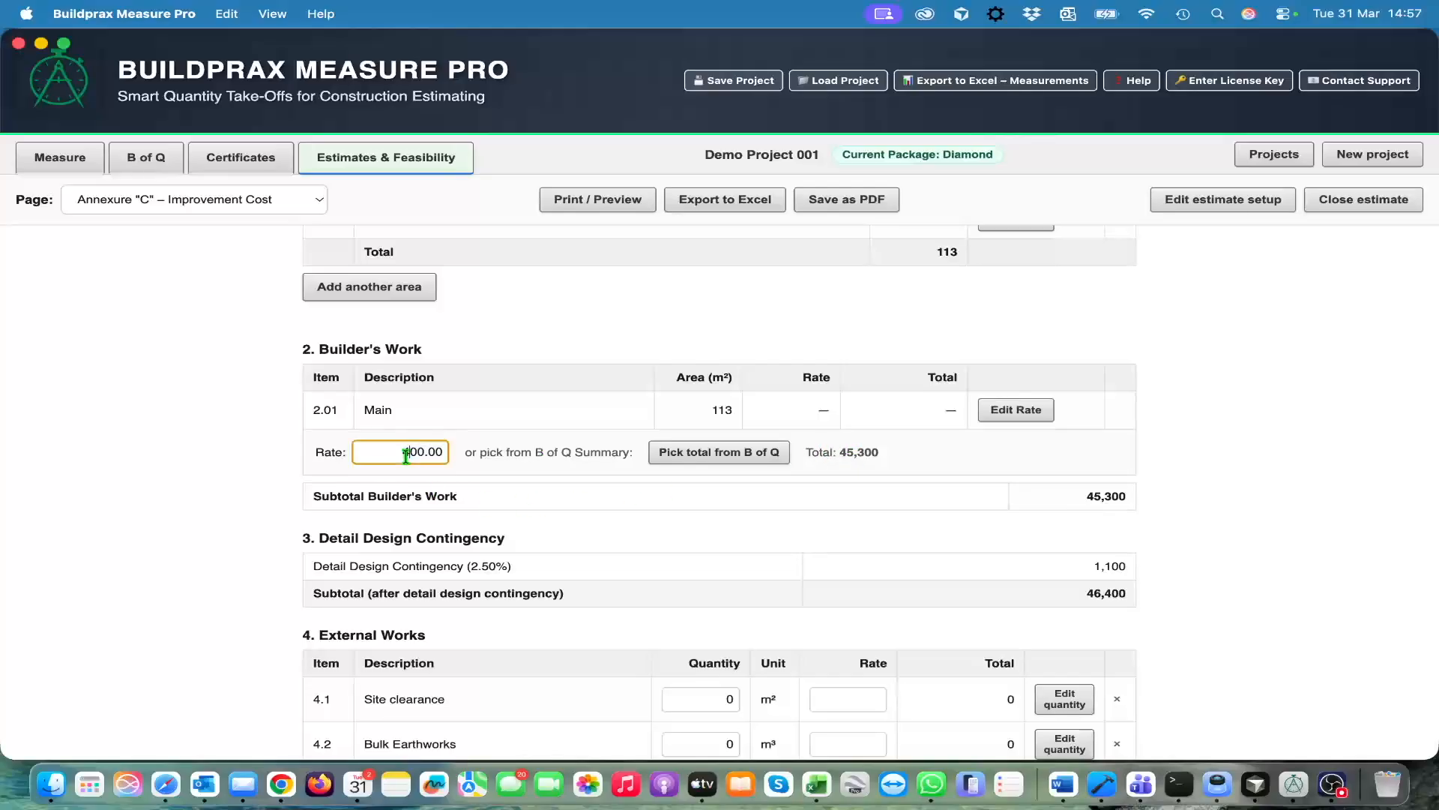
key(Tab)
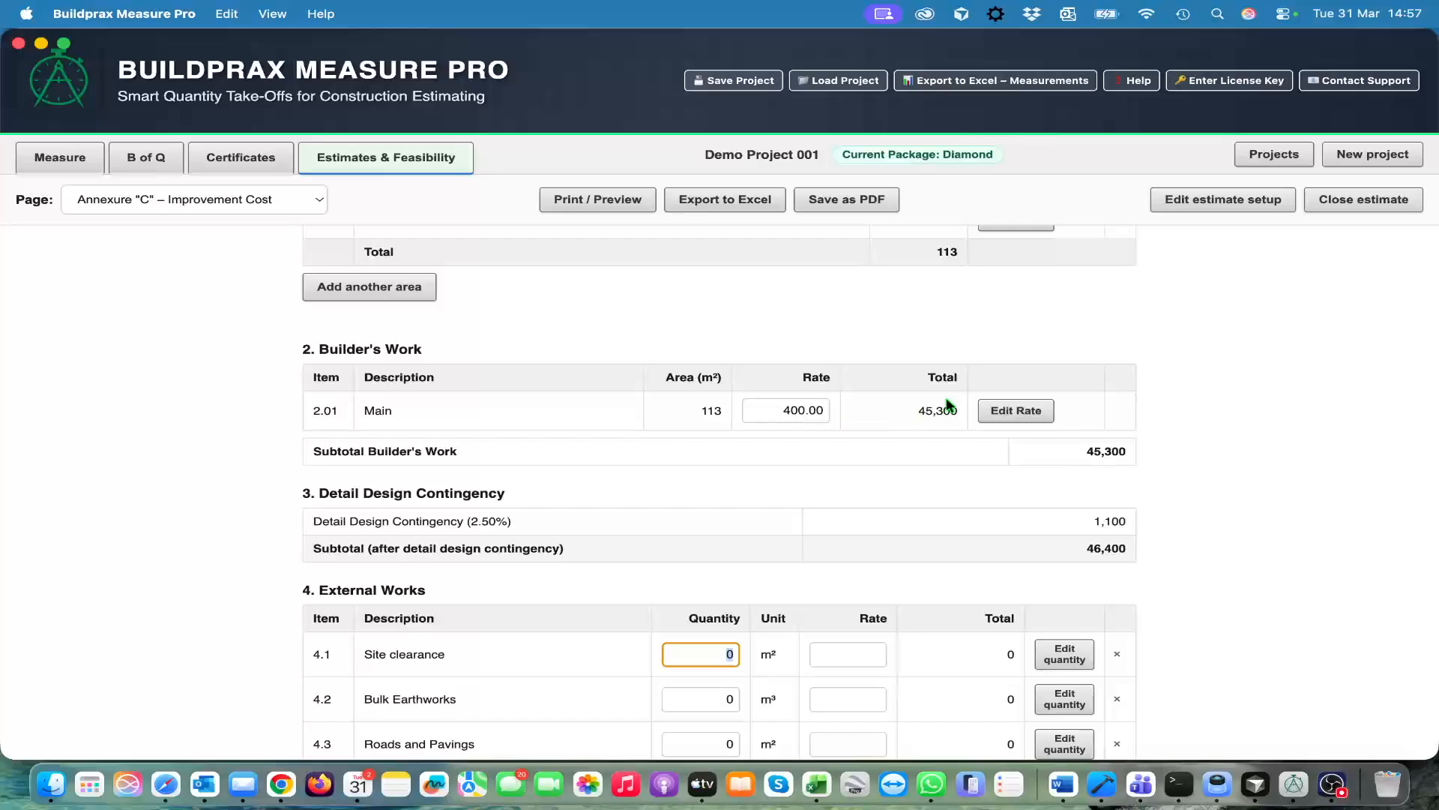
Enter a manual quantity of 500 m² for Site clearance under External Works
scroll(791, 540, down, 5)
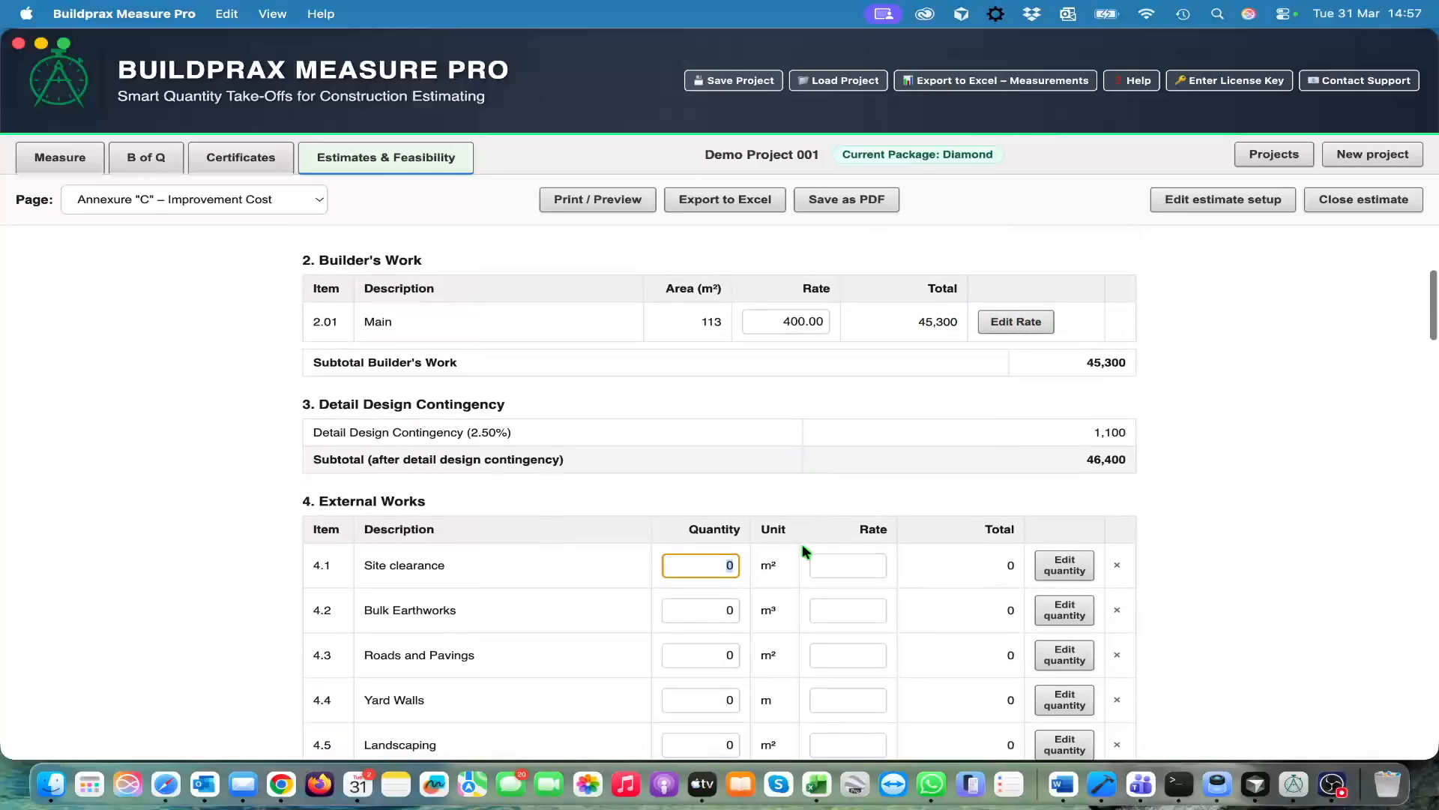
scroll(562, 515, down, 3)
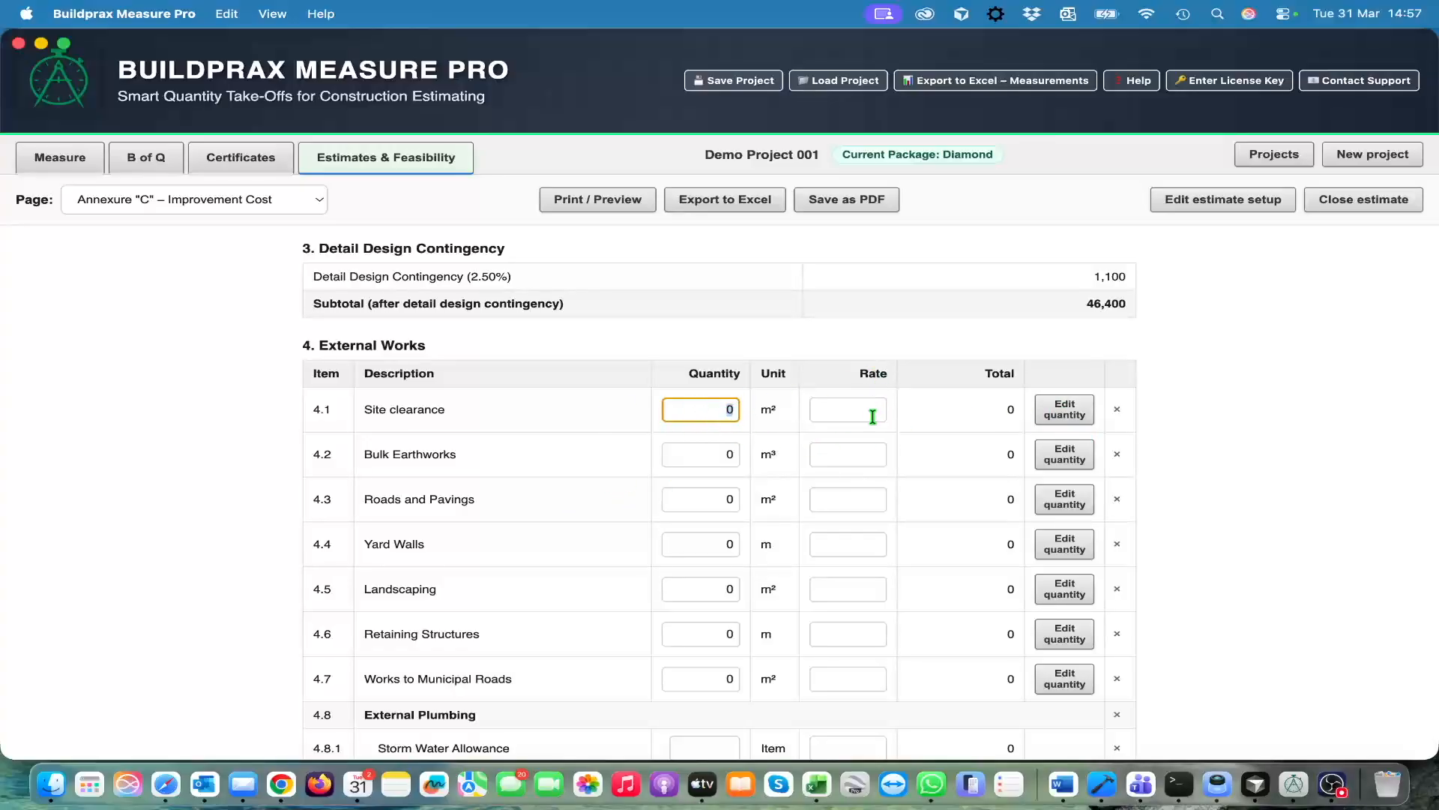
click(1065, 409)
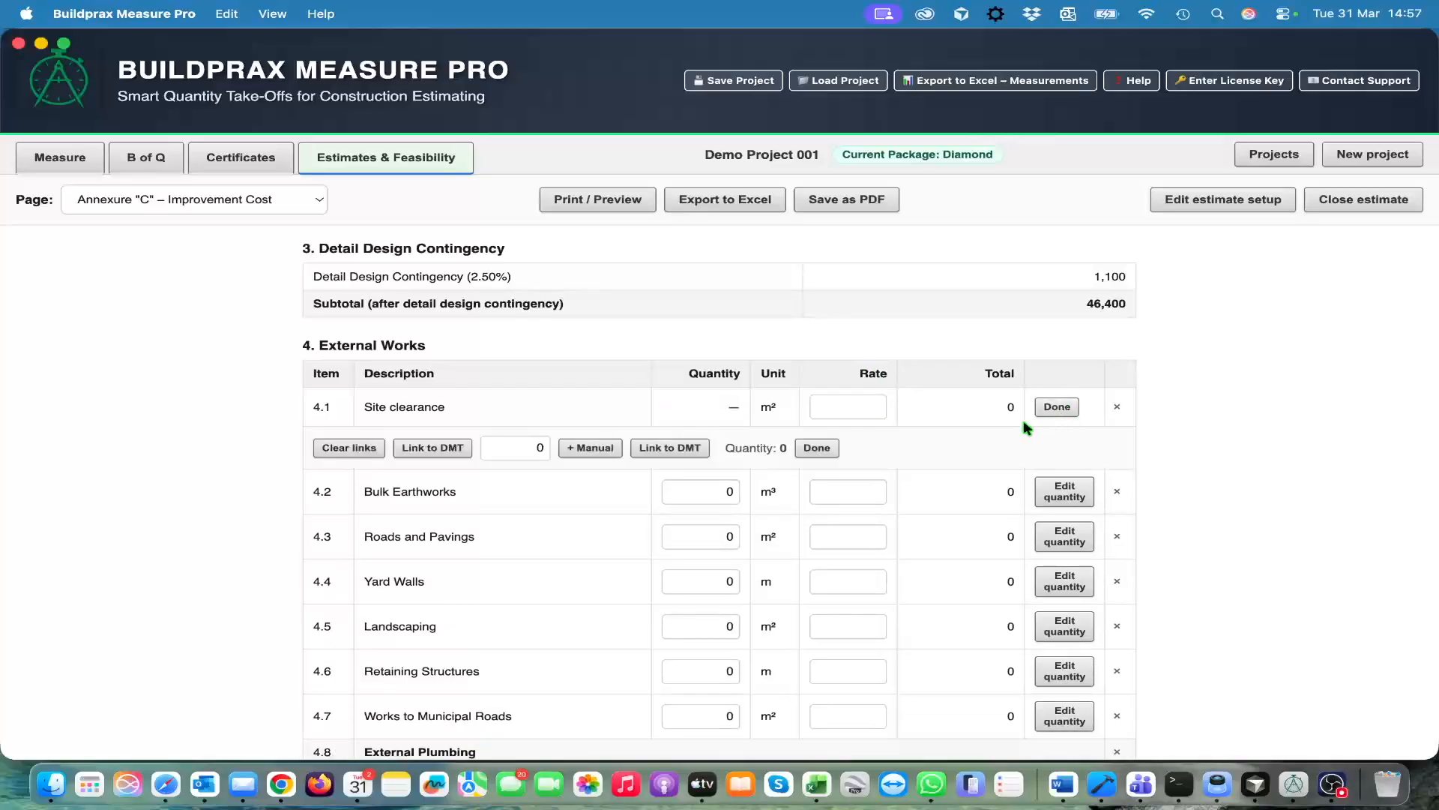
scroll(913, 472, down, 1)
scroll(913, 472, up, 1)
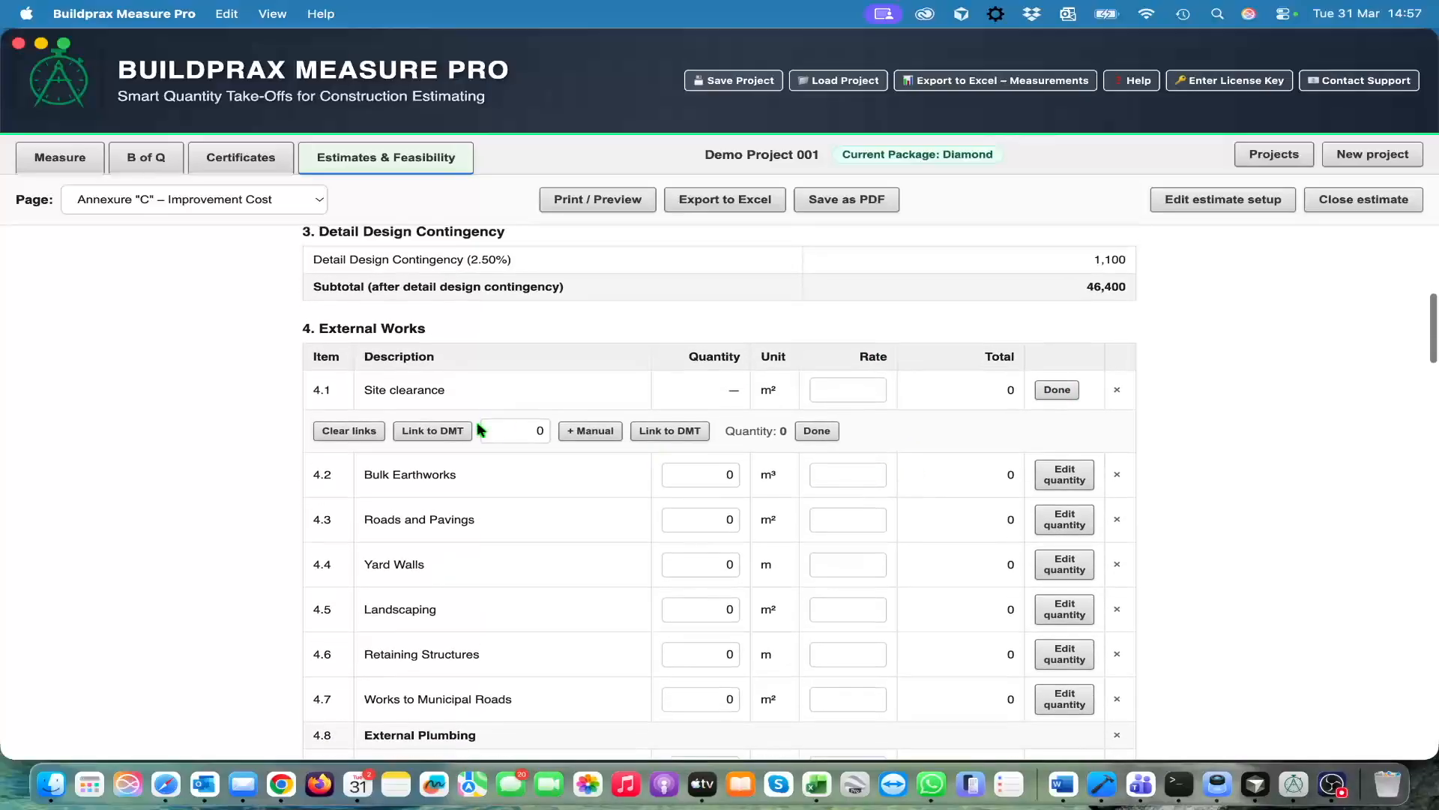
click(350, 433)
click(535, 434)
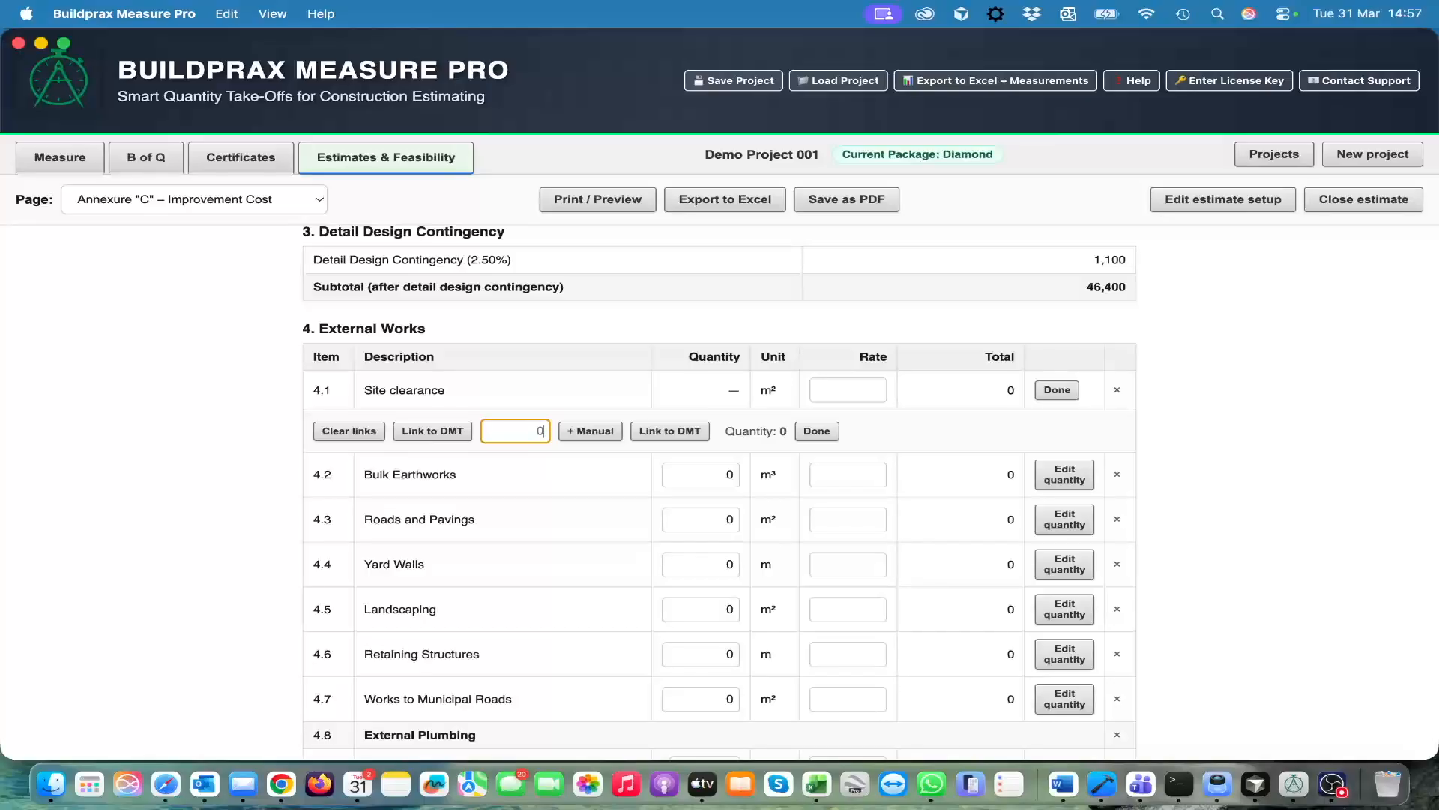
text(500)
key(Return)
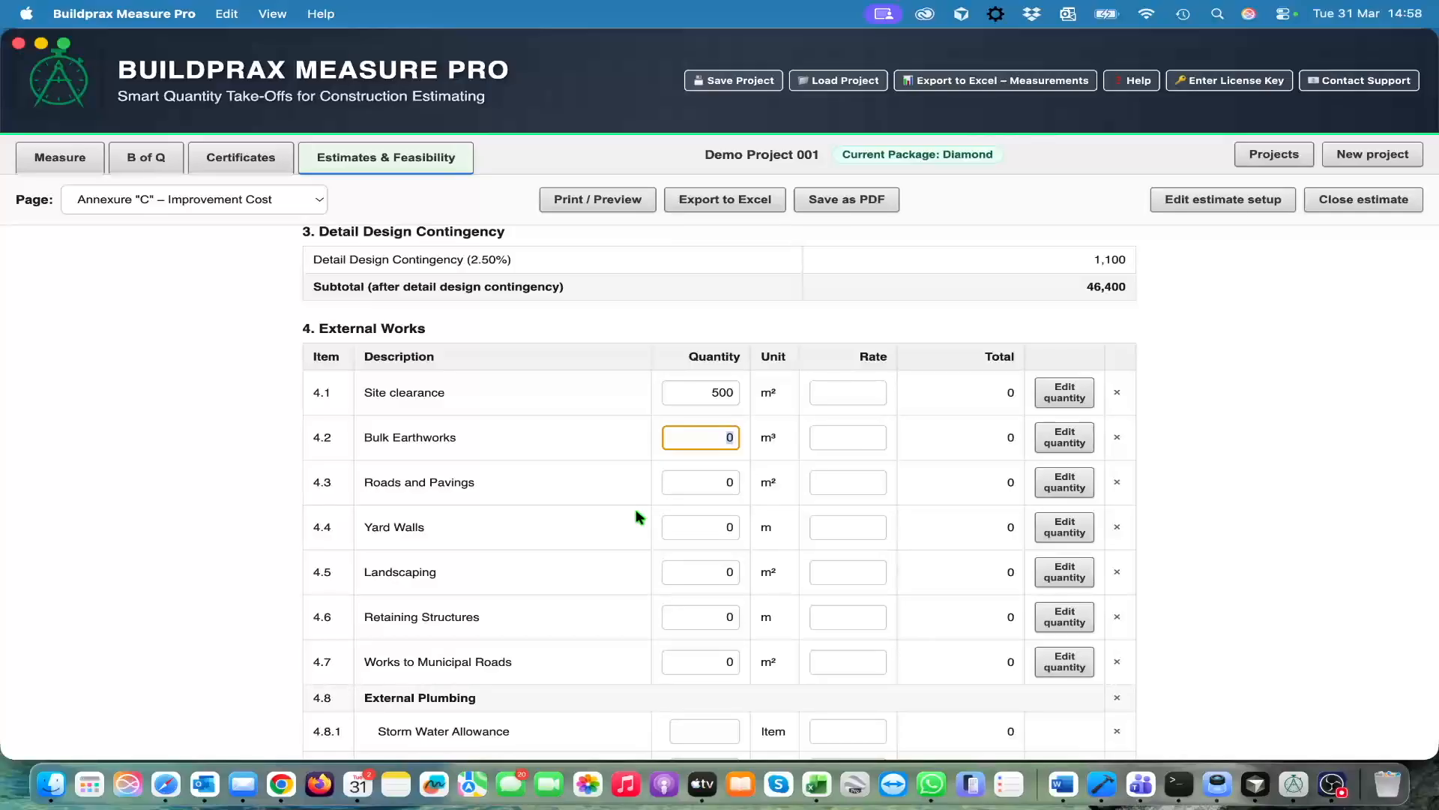
Set the Bulk Earthworks item to a quantity of 34 m³ at a rate of 6.00
text(34)
key(Tab)
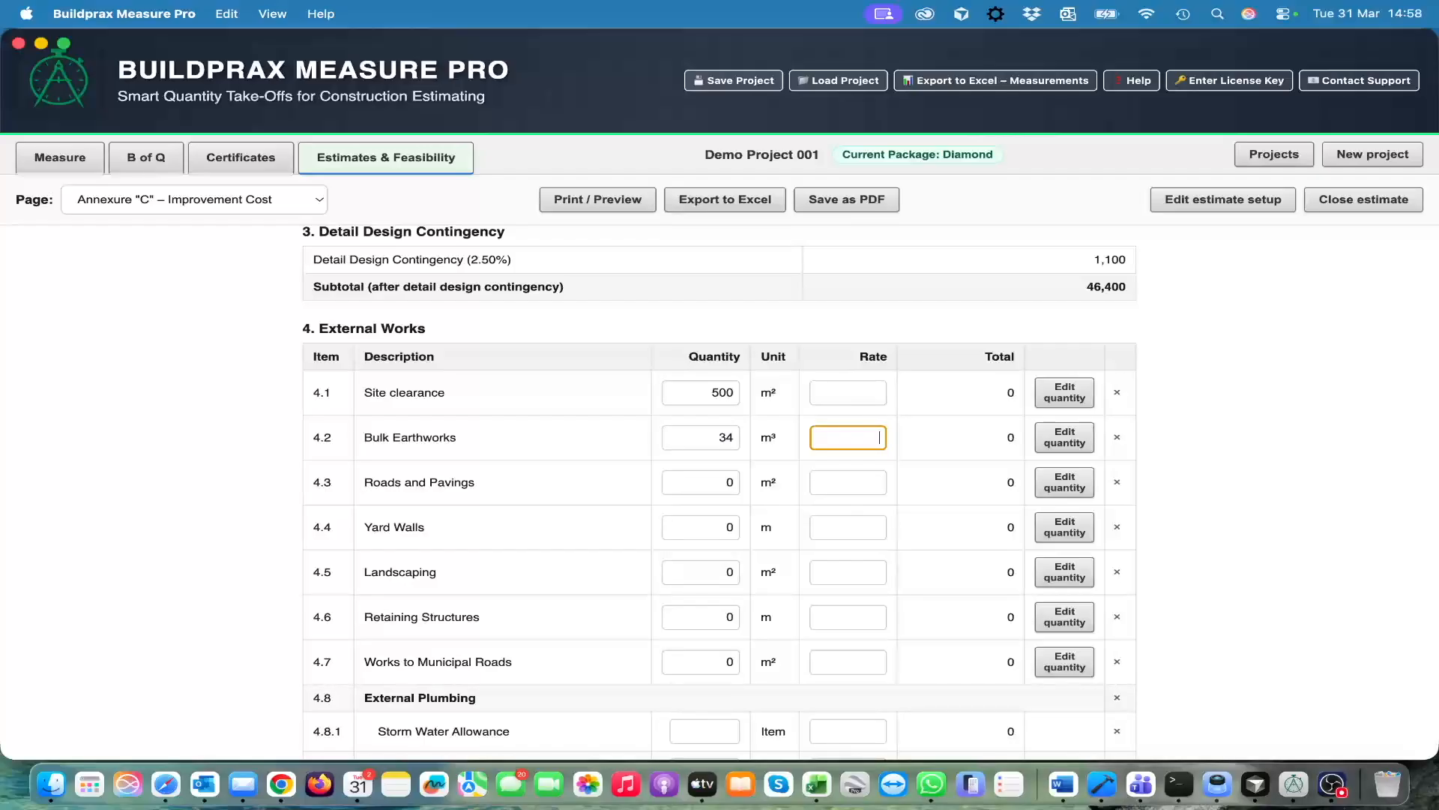
key(Tab)
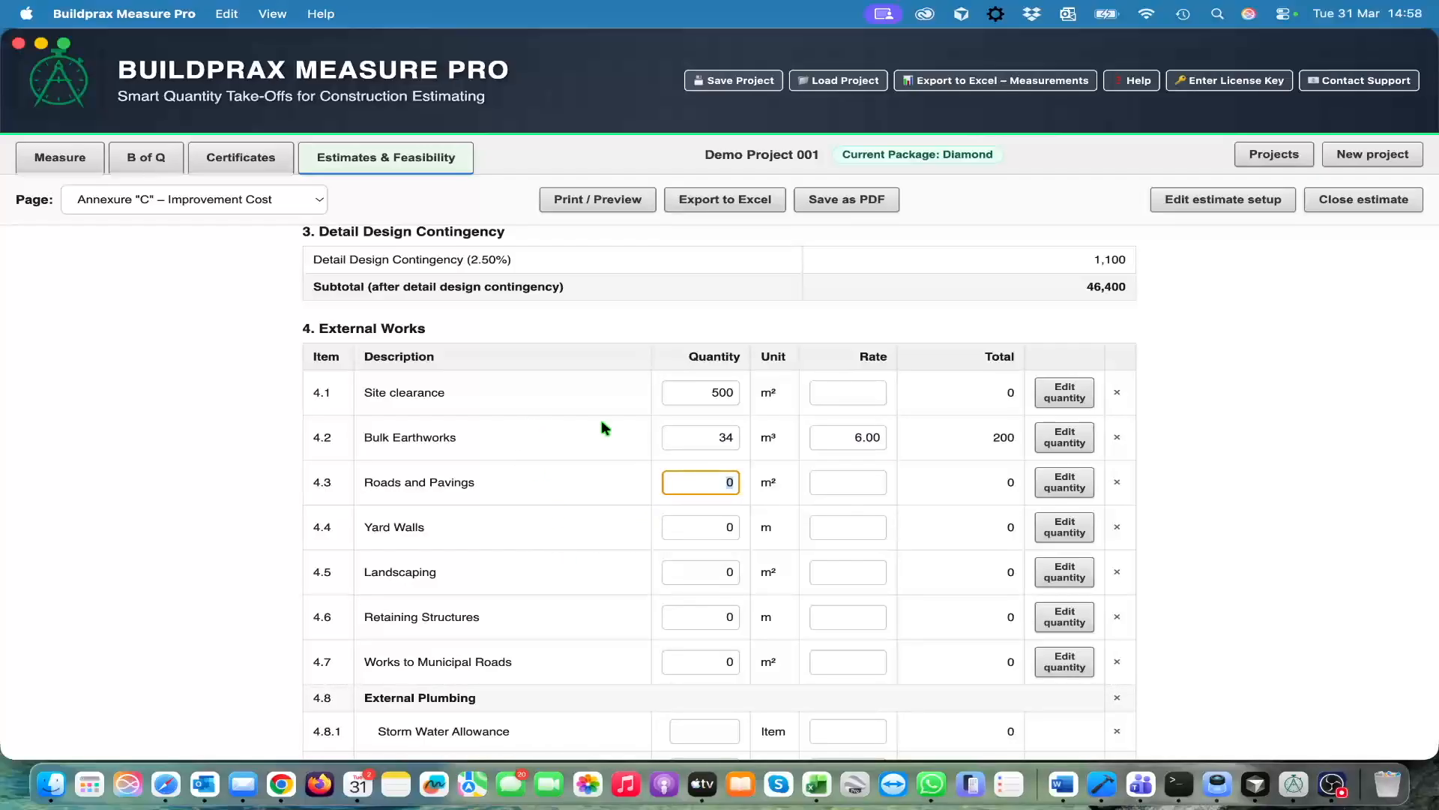
Review the remaining External Works items and subtotals, followed by the Escalation and Contingency calculations
scroll(600, 643, down, 1)
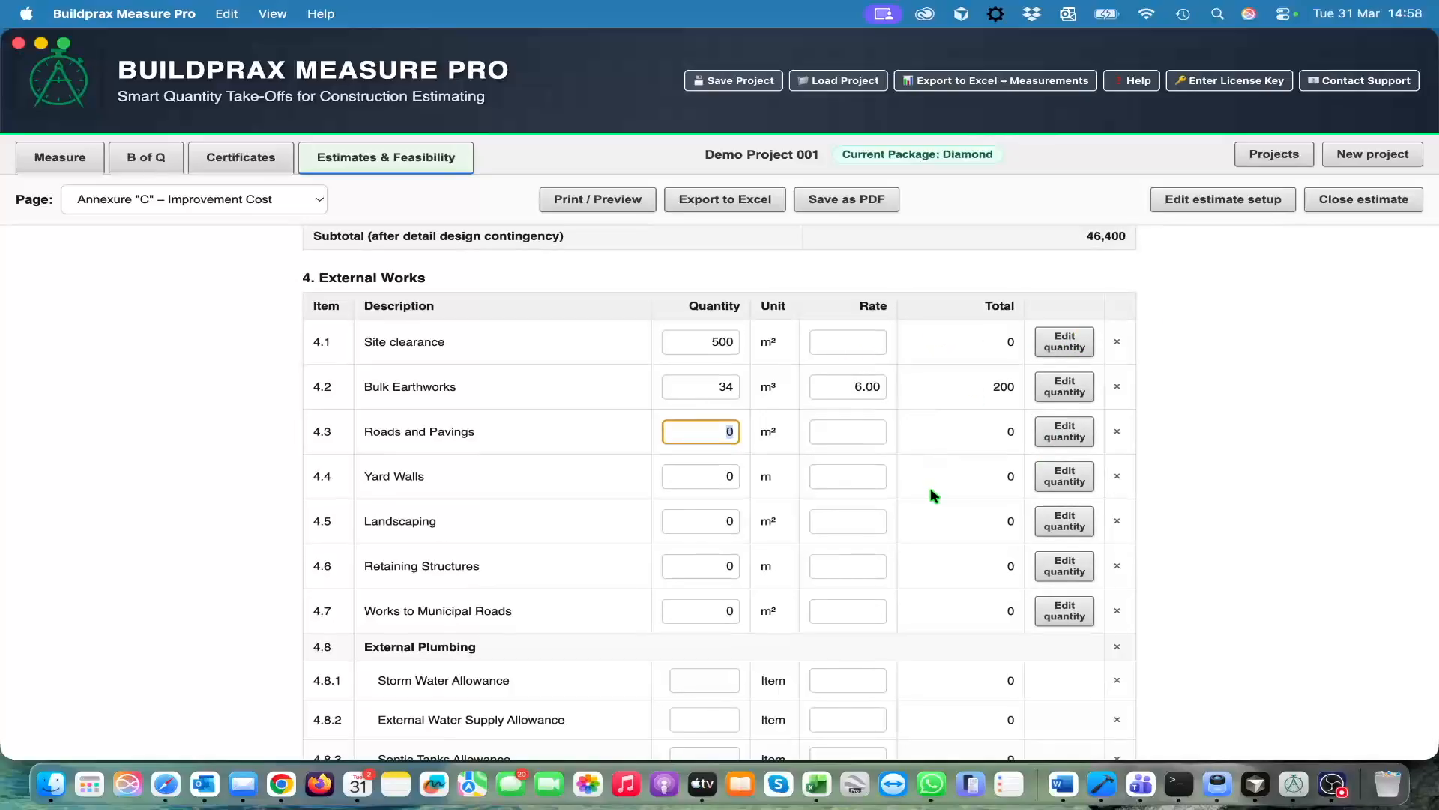
scroll(932, 494, down, 10)
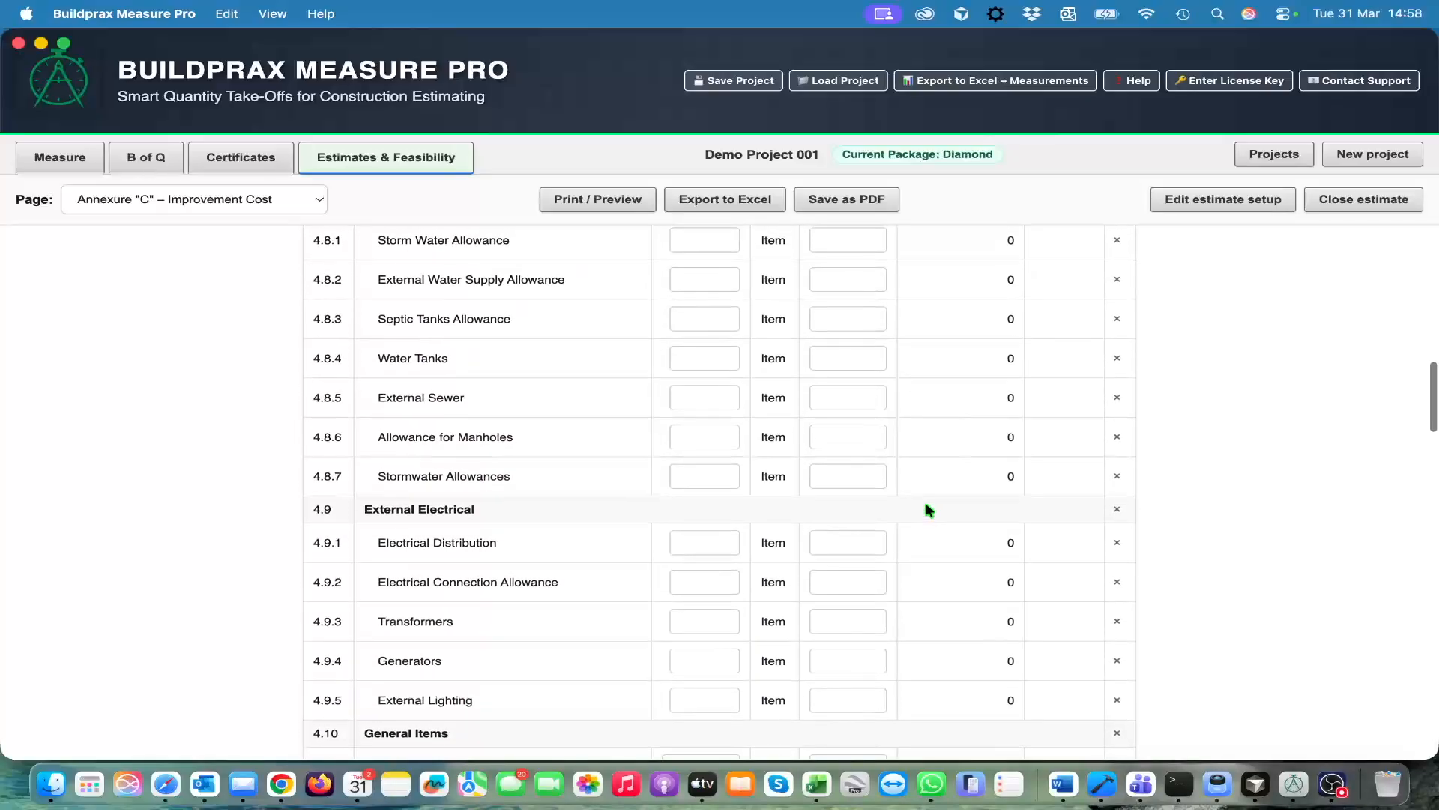
scroll(930, 509, up, 1)
scroll(929, 510, up, 3)
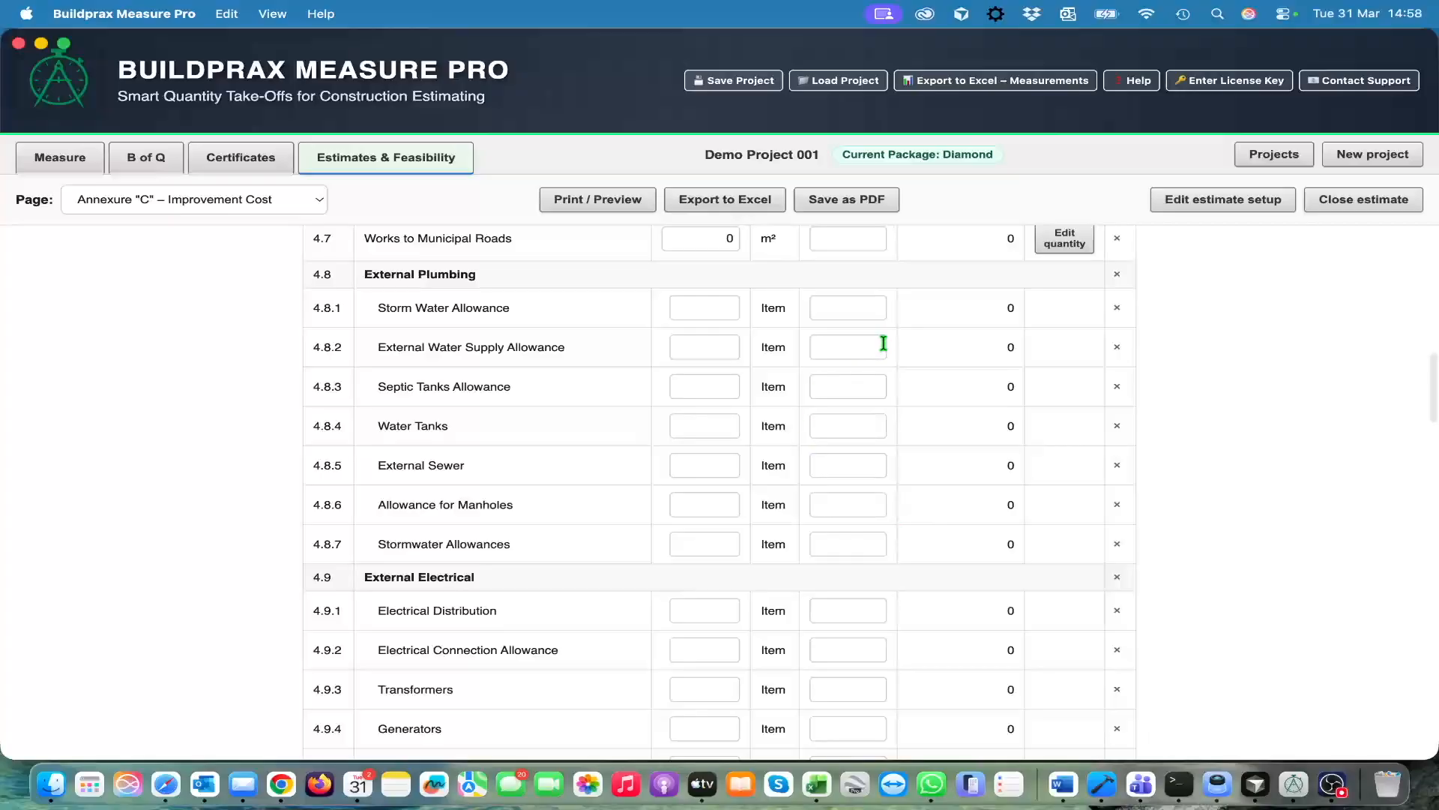
scroll(903, 325, down, 2)
scroll(899, 323, up, 2)
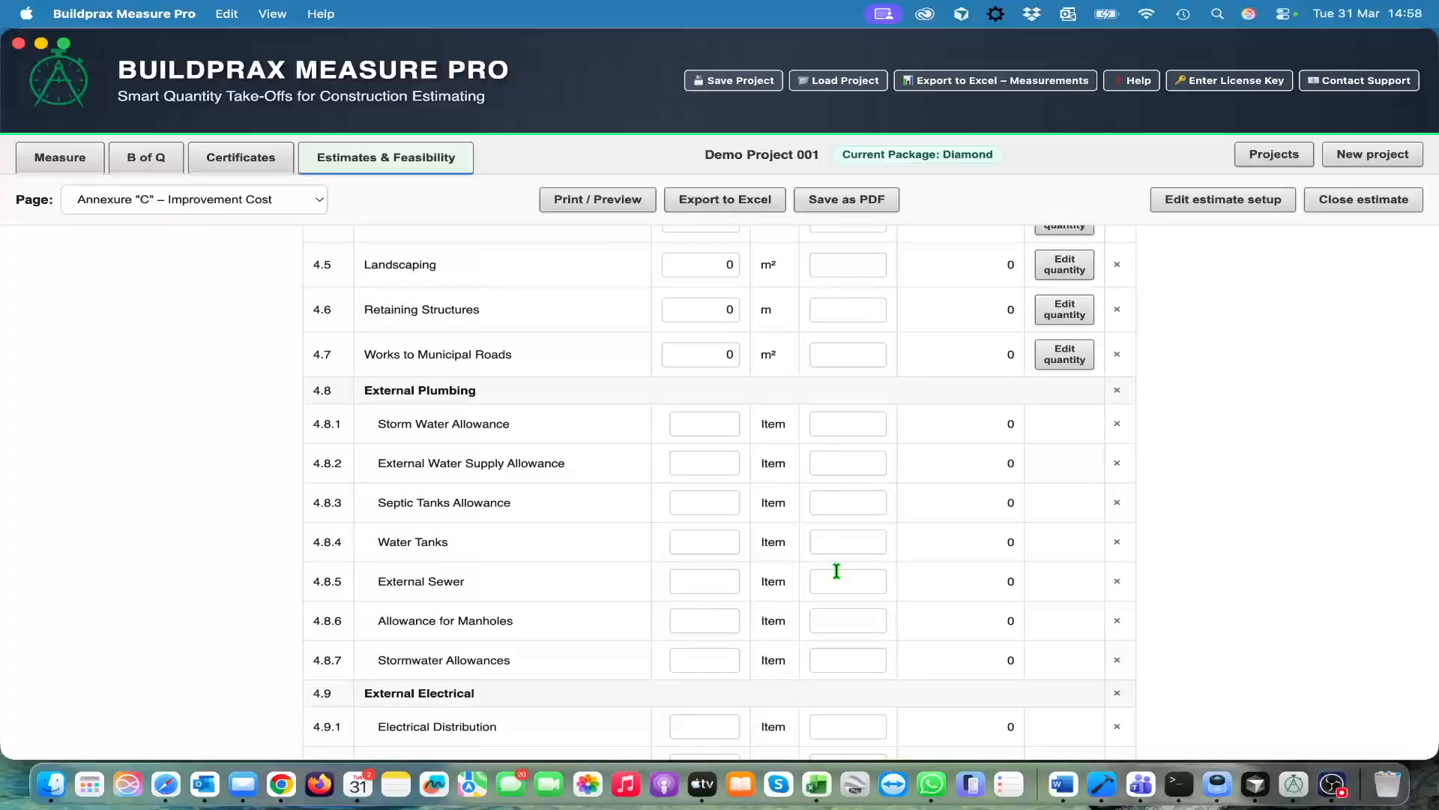
scroll(835, 572, down, 8)
scroll(838, 581, down, 4)
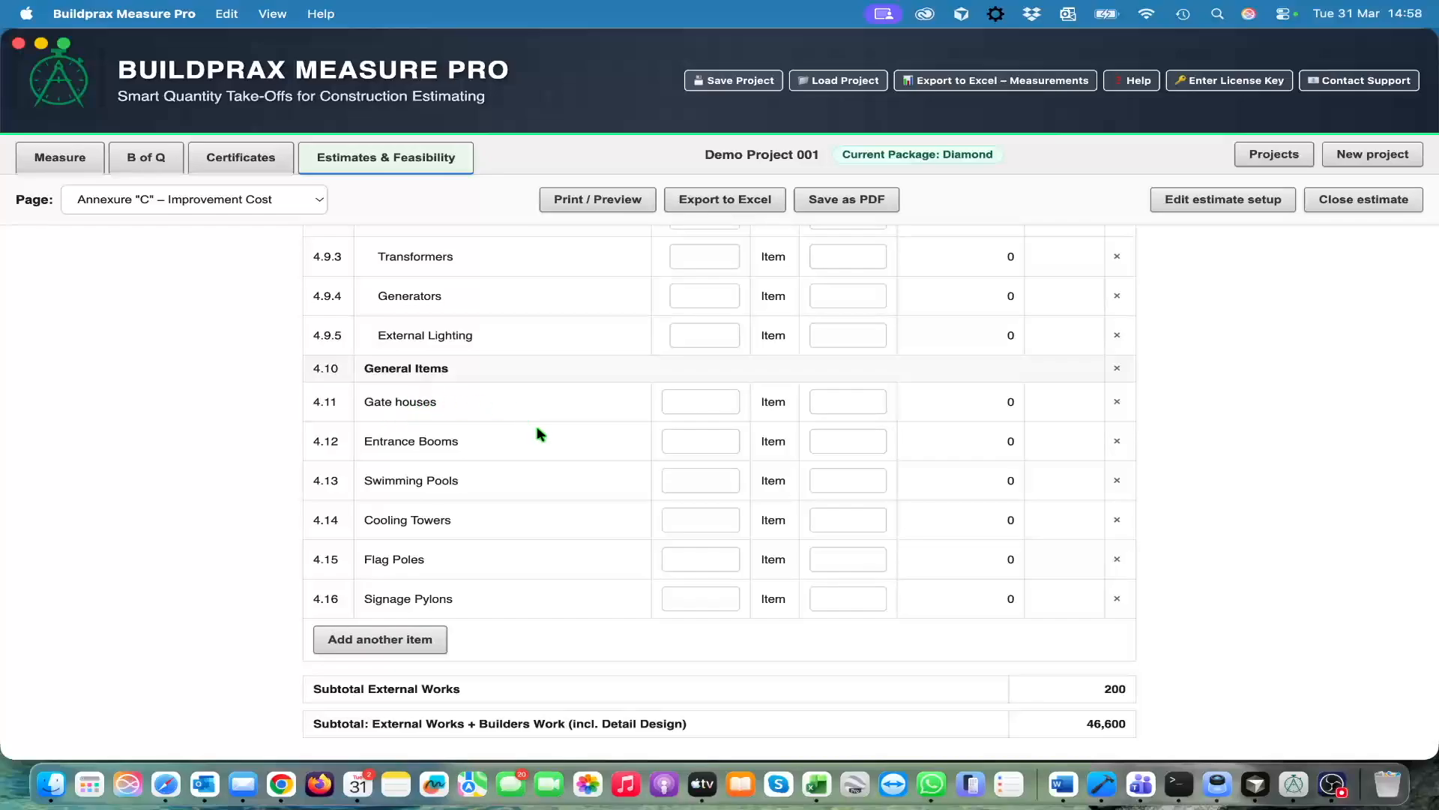
scroll(537, 434, down, 1)
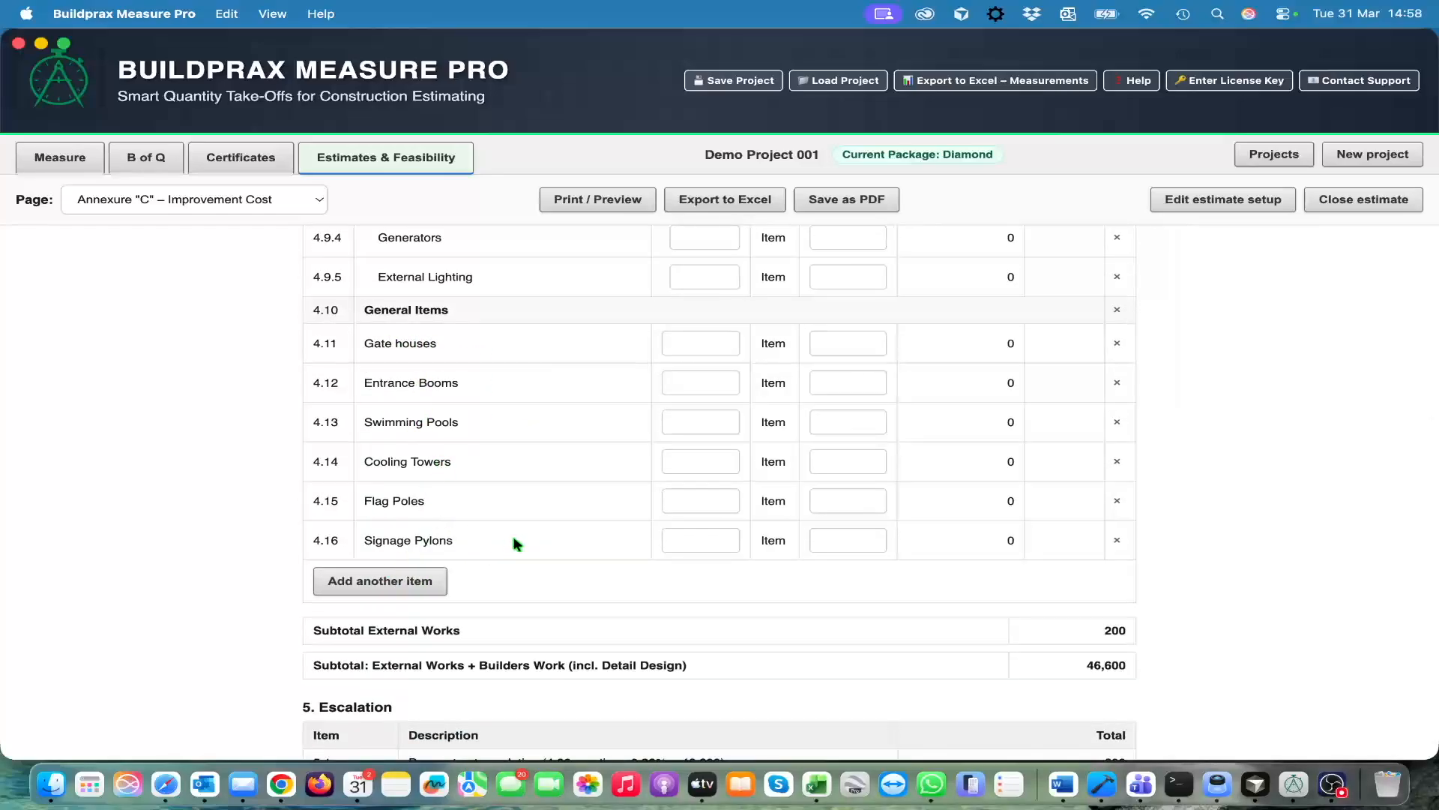
scroll(616, 541, down, 1)
scroll(616, 537, down, 4)
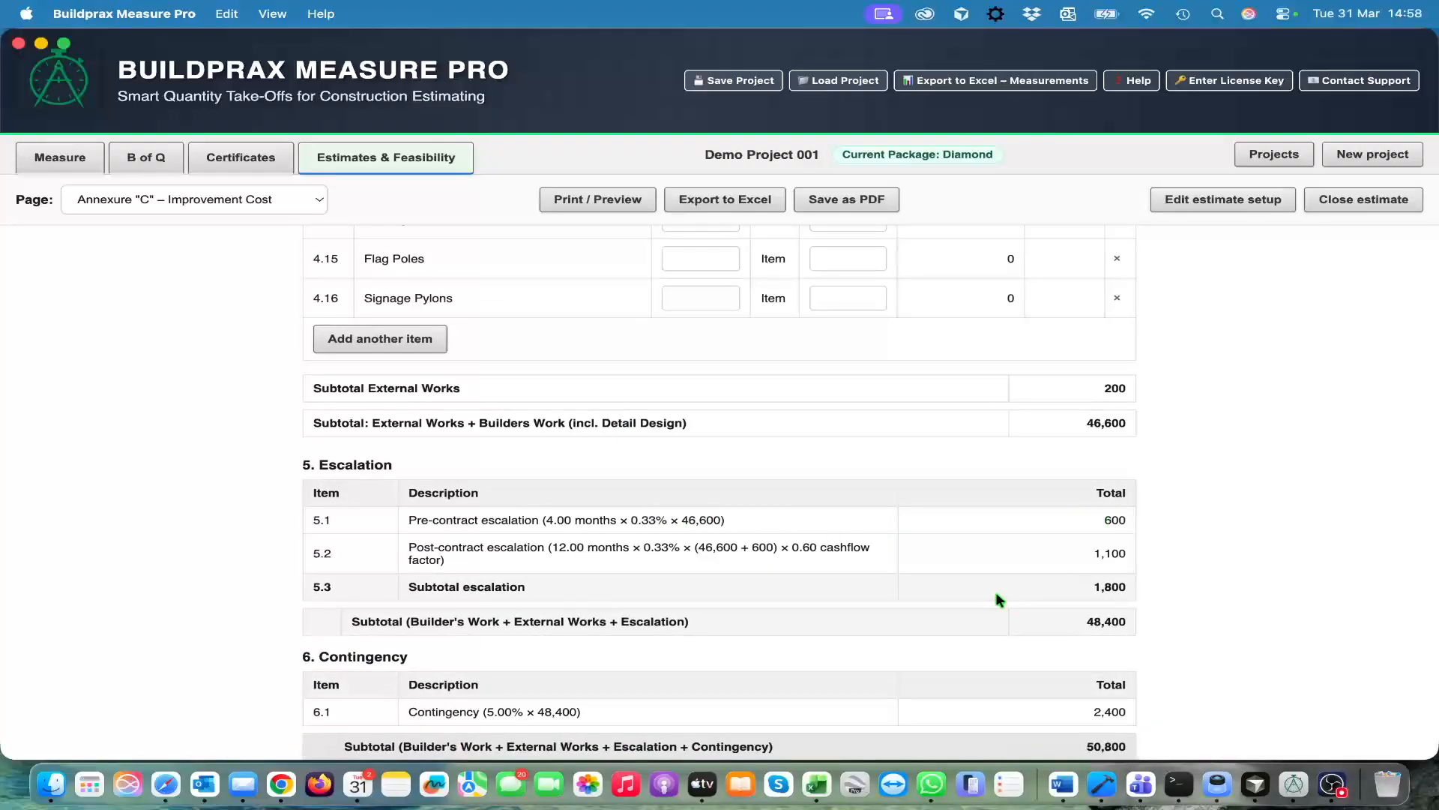
scroll(995, 591, down, 2)
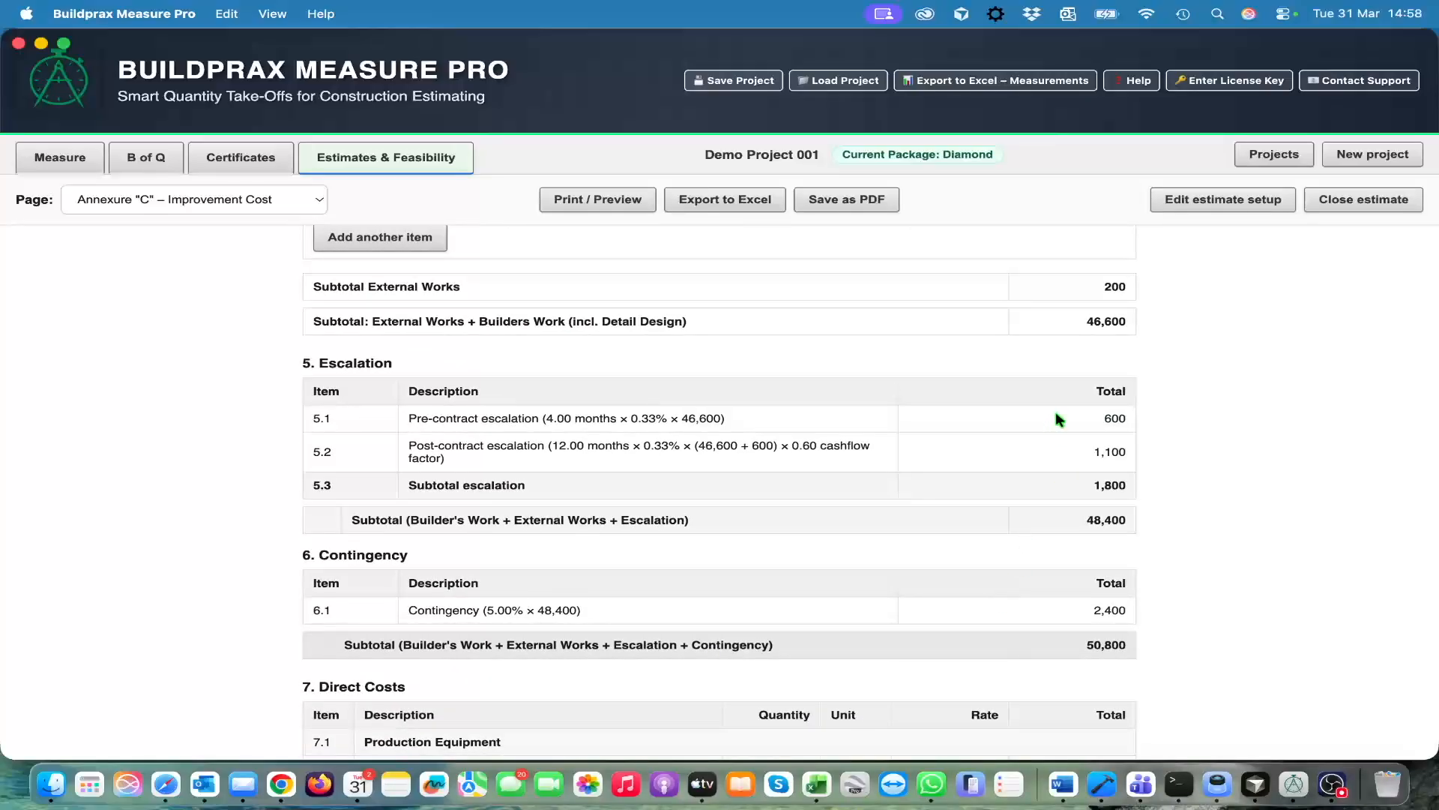
Under Direct Costs, enter a quantity of 1 and a rate of 40,000 for Manufacturing equipment
scroll(1012, 534, down, 4)
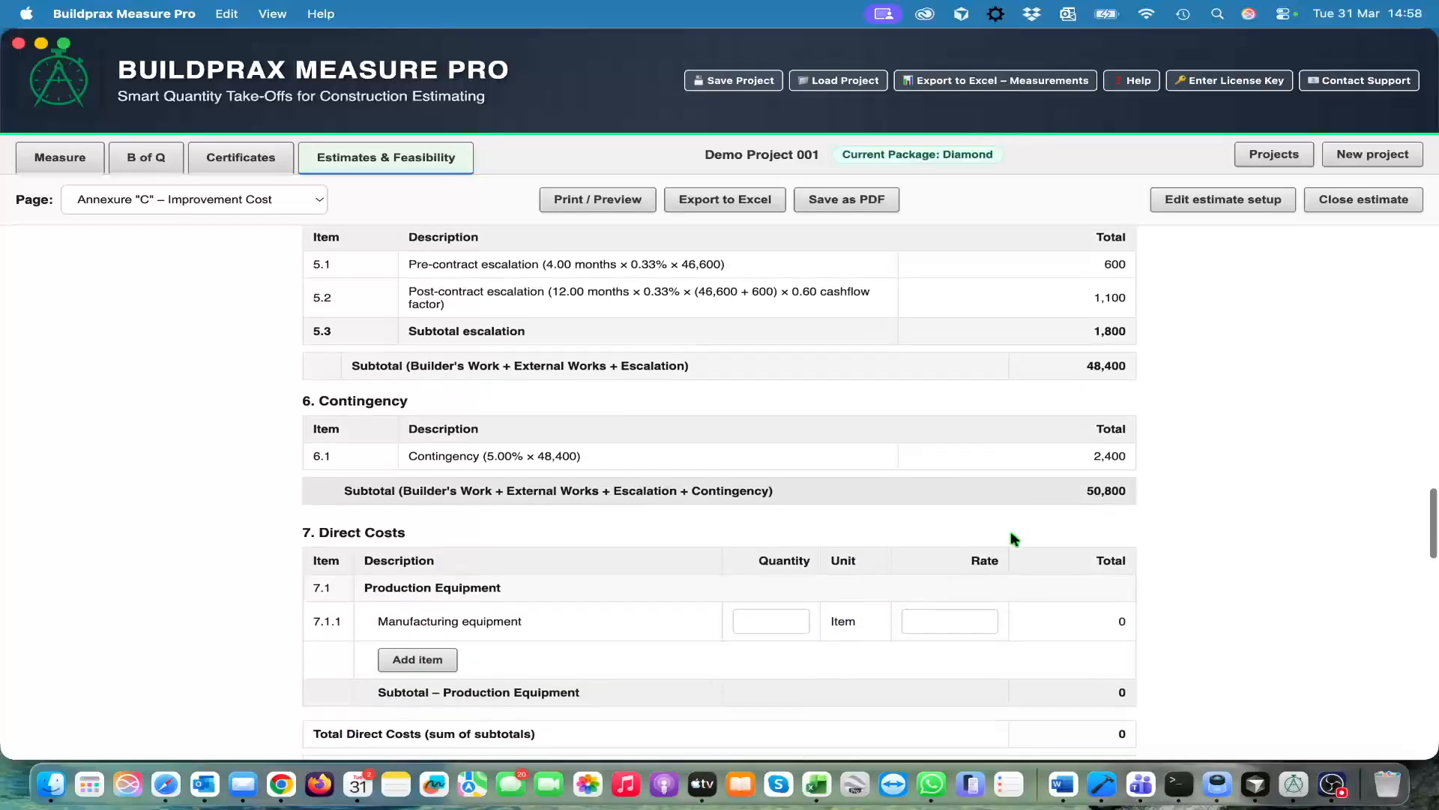
scroll(1007, 488, down, 2)
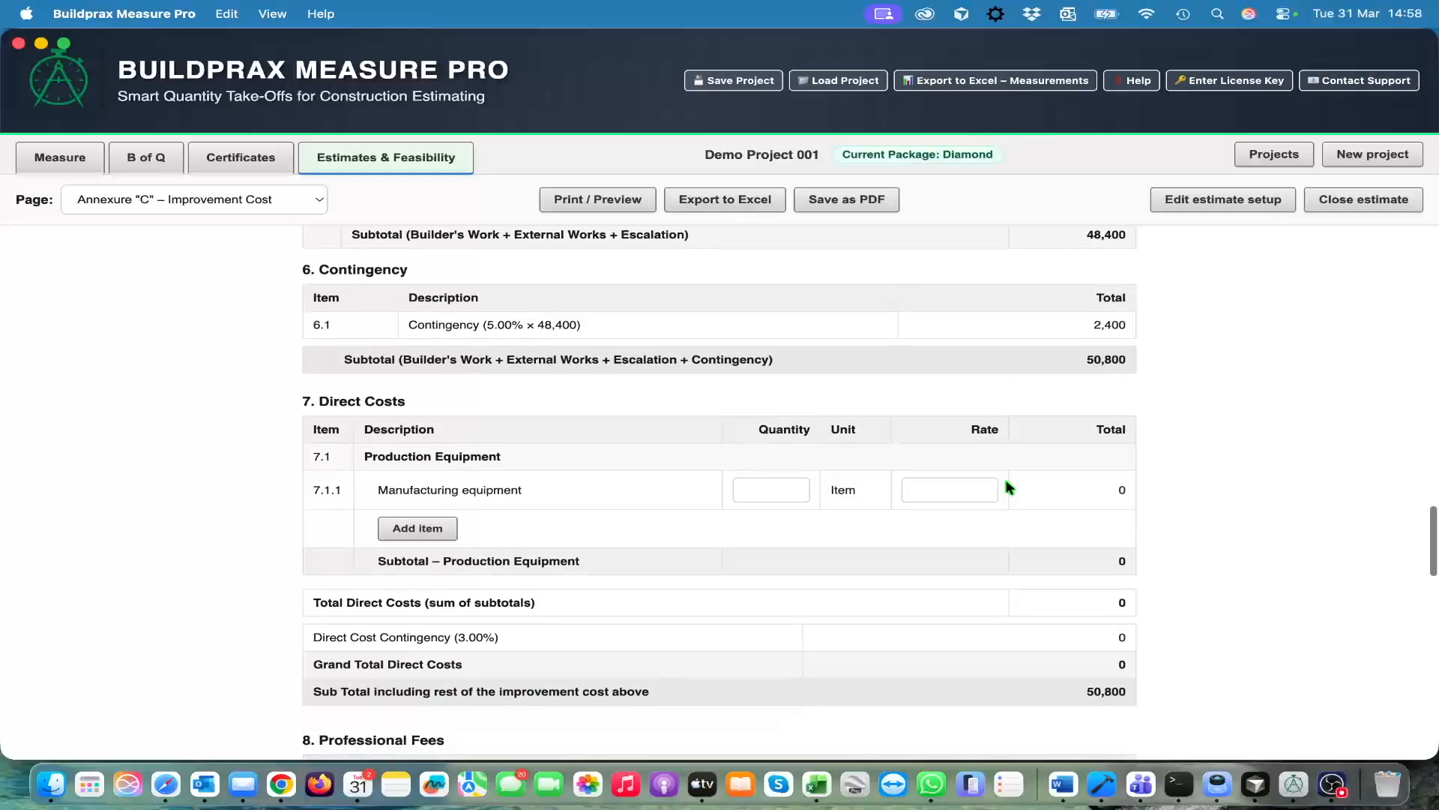
click(778, 490)
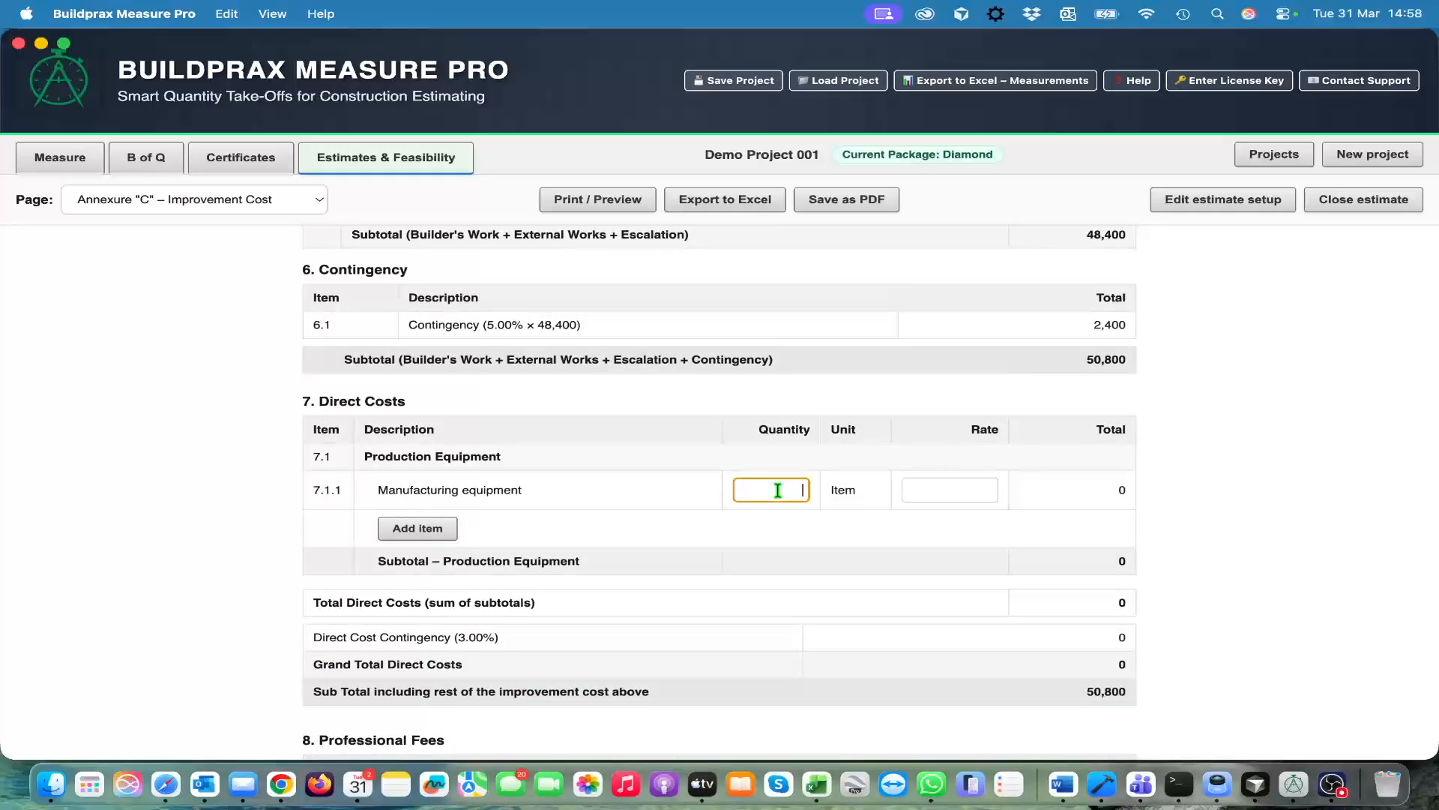
text(1)
key(Tab)
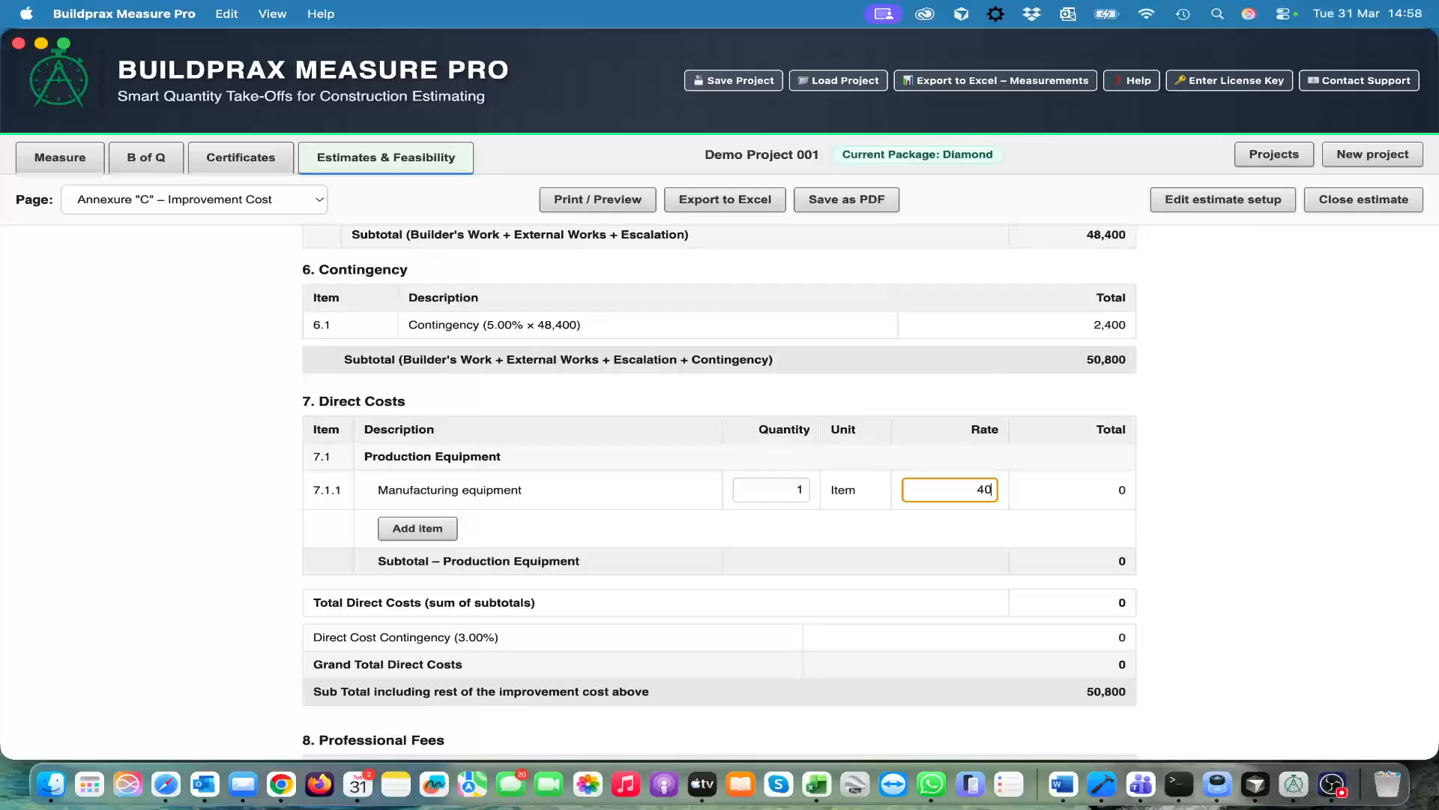
text(40000)
key(Tab)
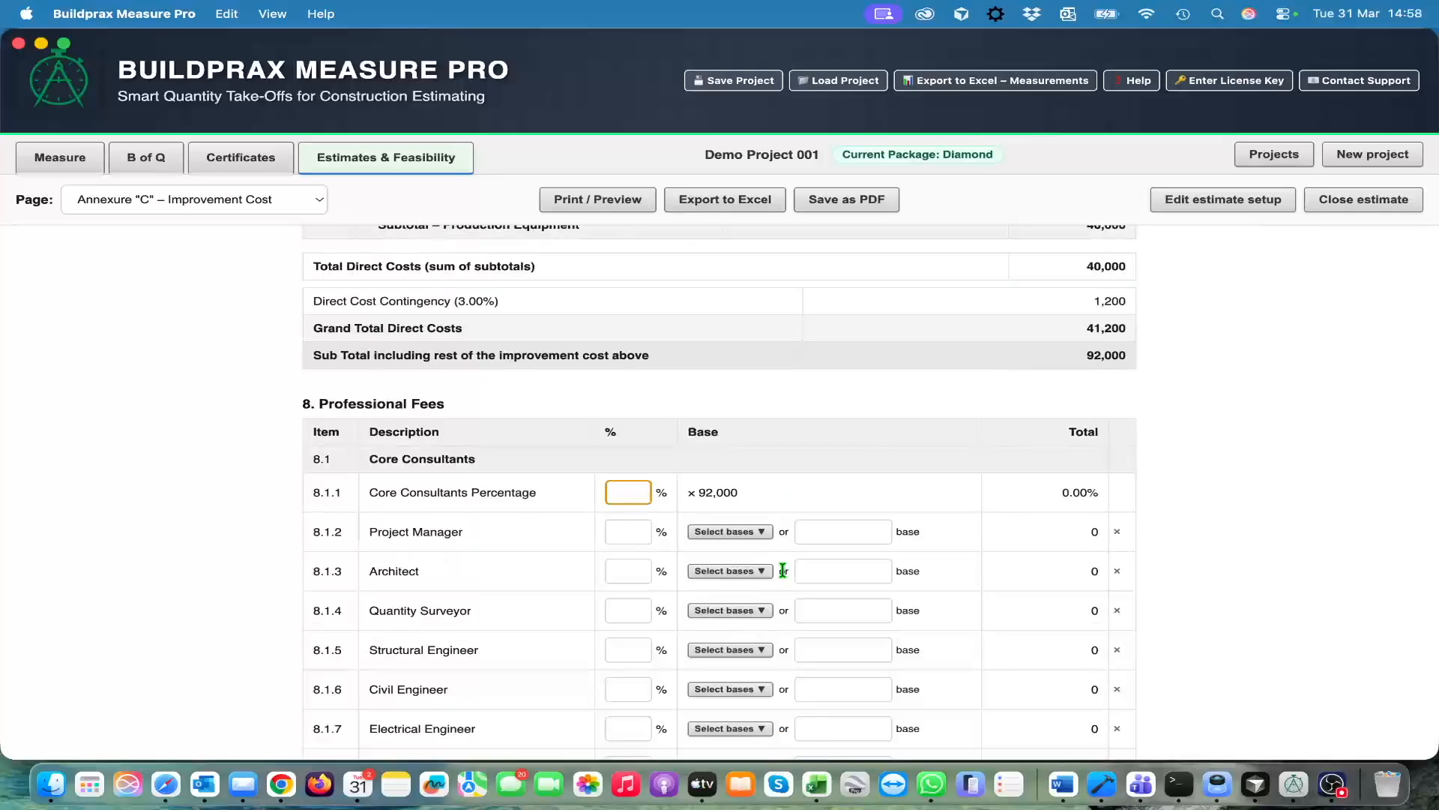
Set the overall Core Consultants Percentage under Professional Fees to 13%
scroll(867, 530, down, 2)
scroll(868, 532, up, 3)
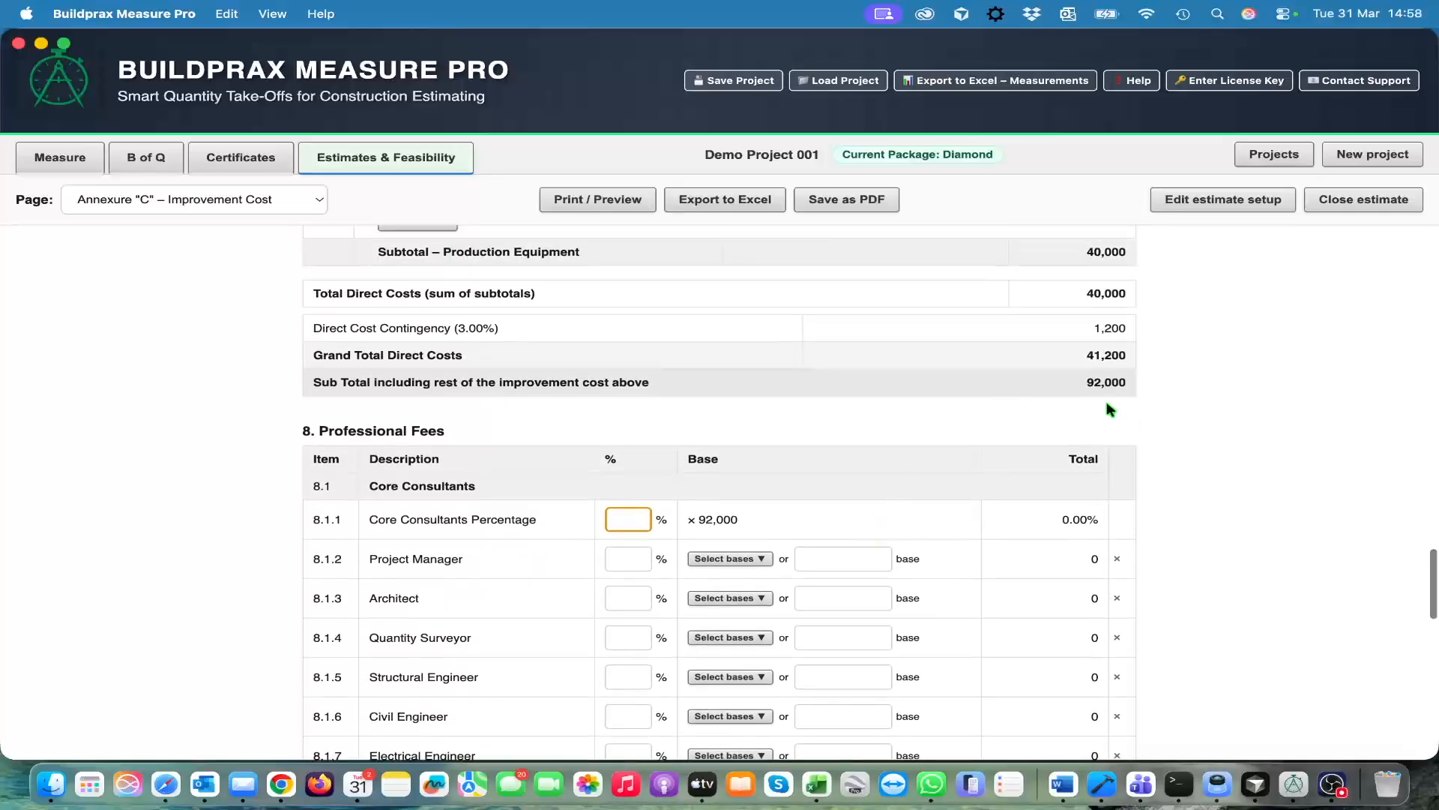
scroll(1028, 354, up, 1)
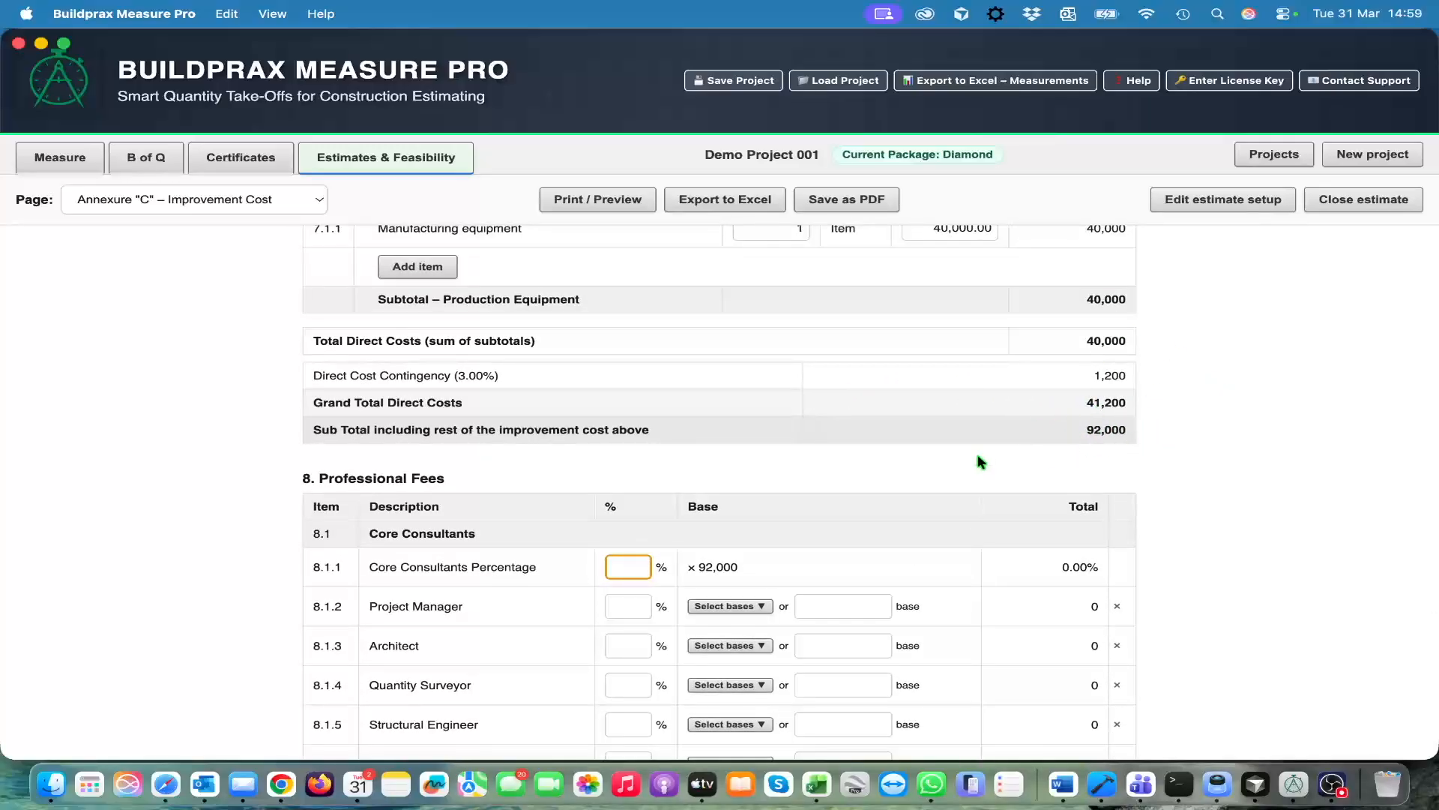
scroll(959, 503, down, 3)
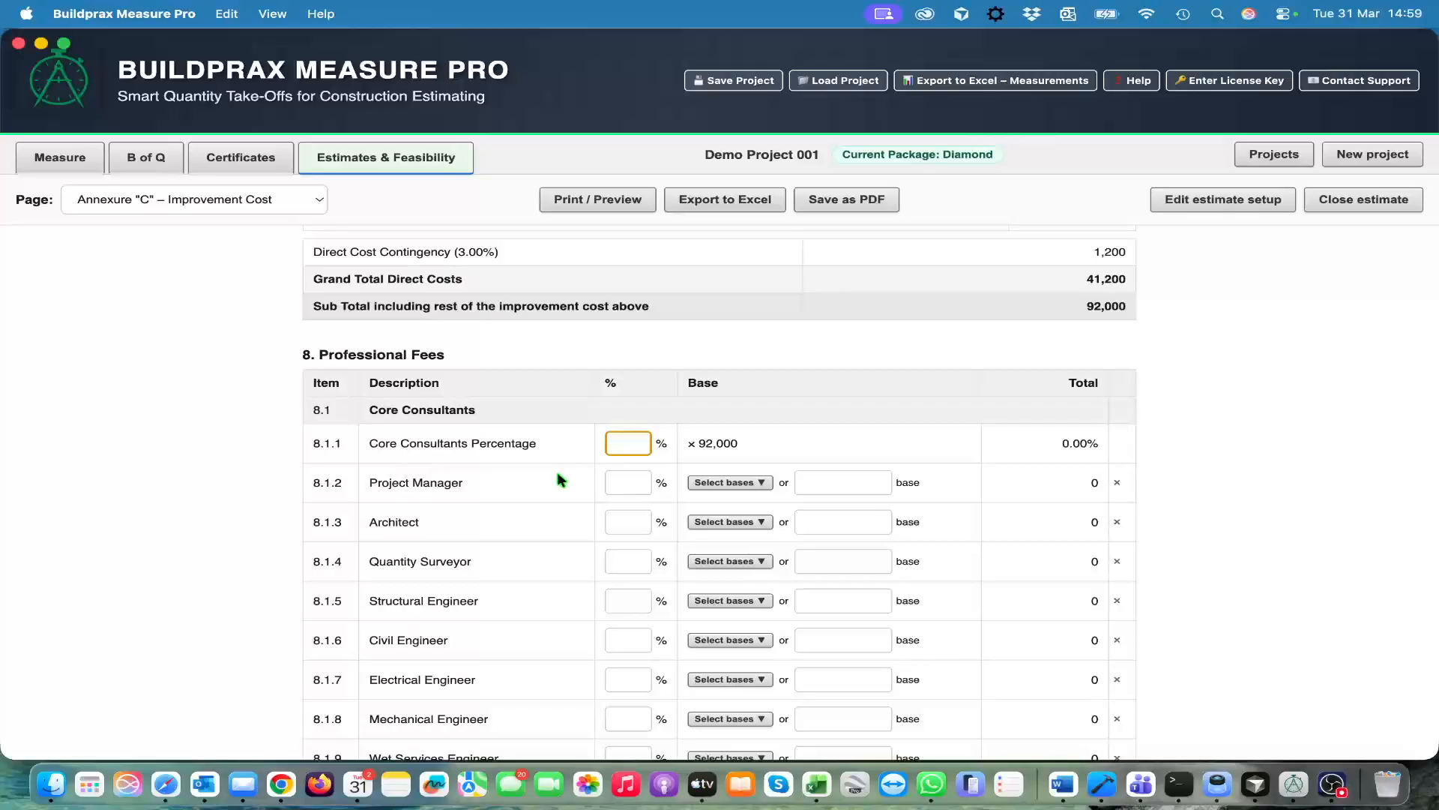
scroll(525, 536, down, 2)
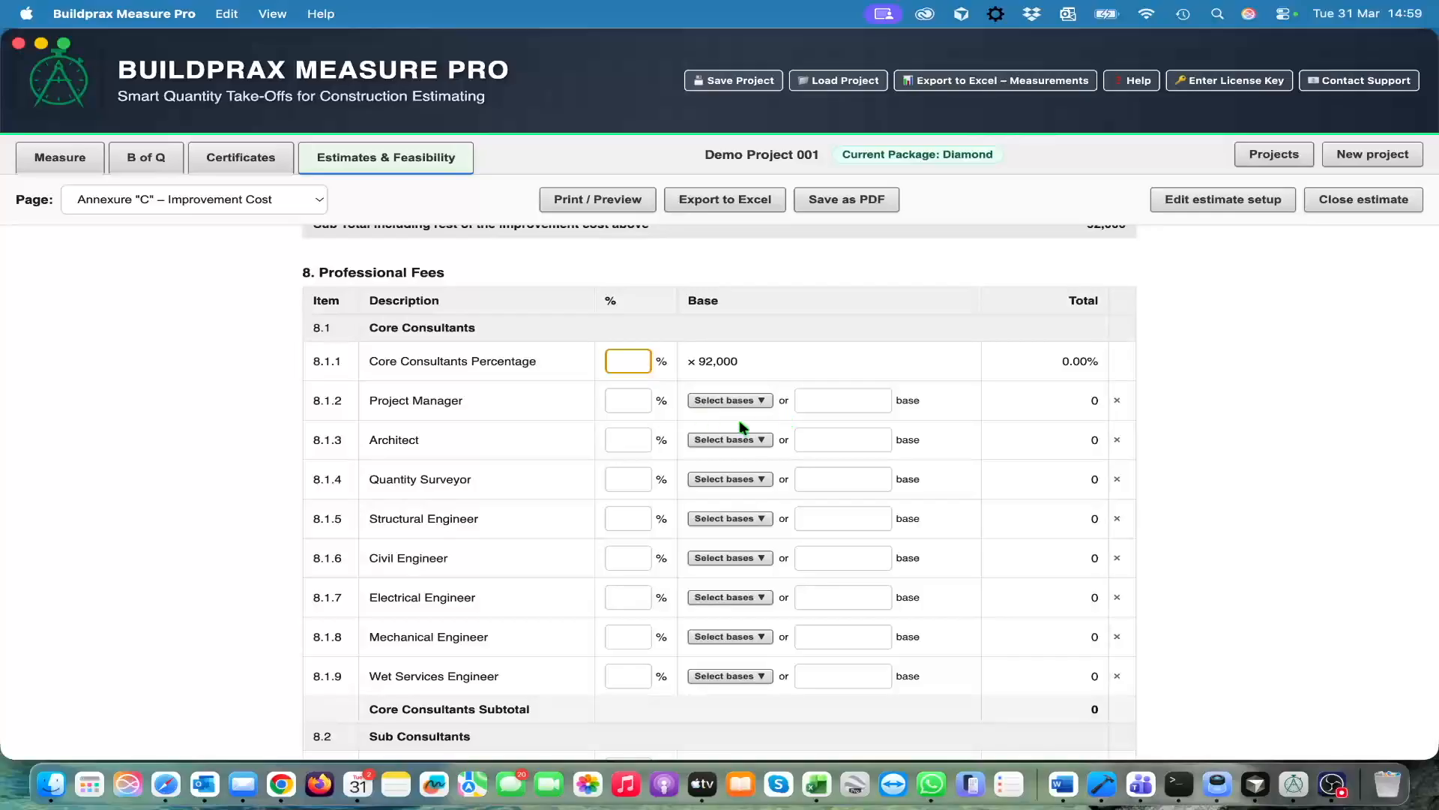
text(13)
key(Return)
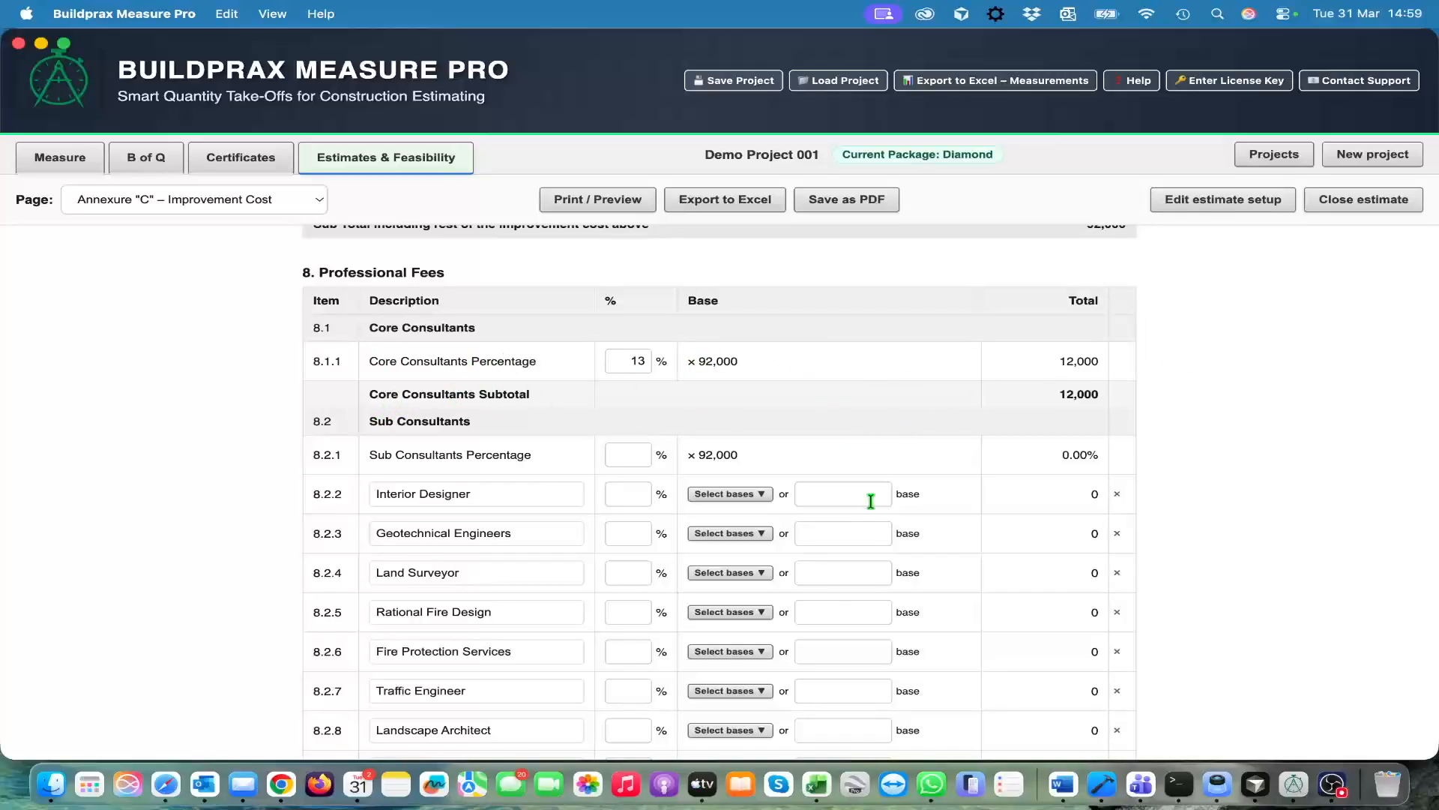
Clear the overall Core Consultants Percentage so that the individual consultant rows can be used
double_click(641, 368)
key(BackSpace)
key(Tab)
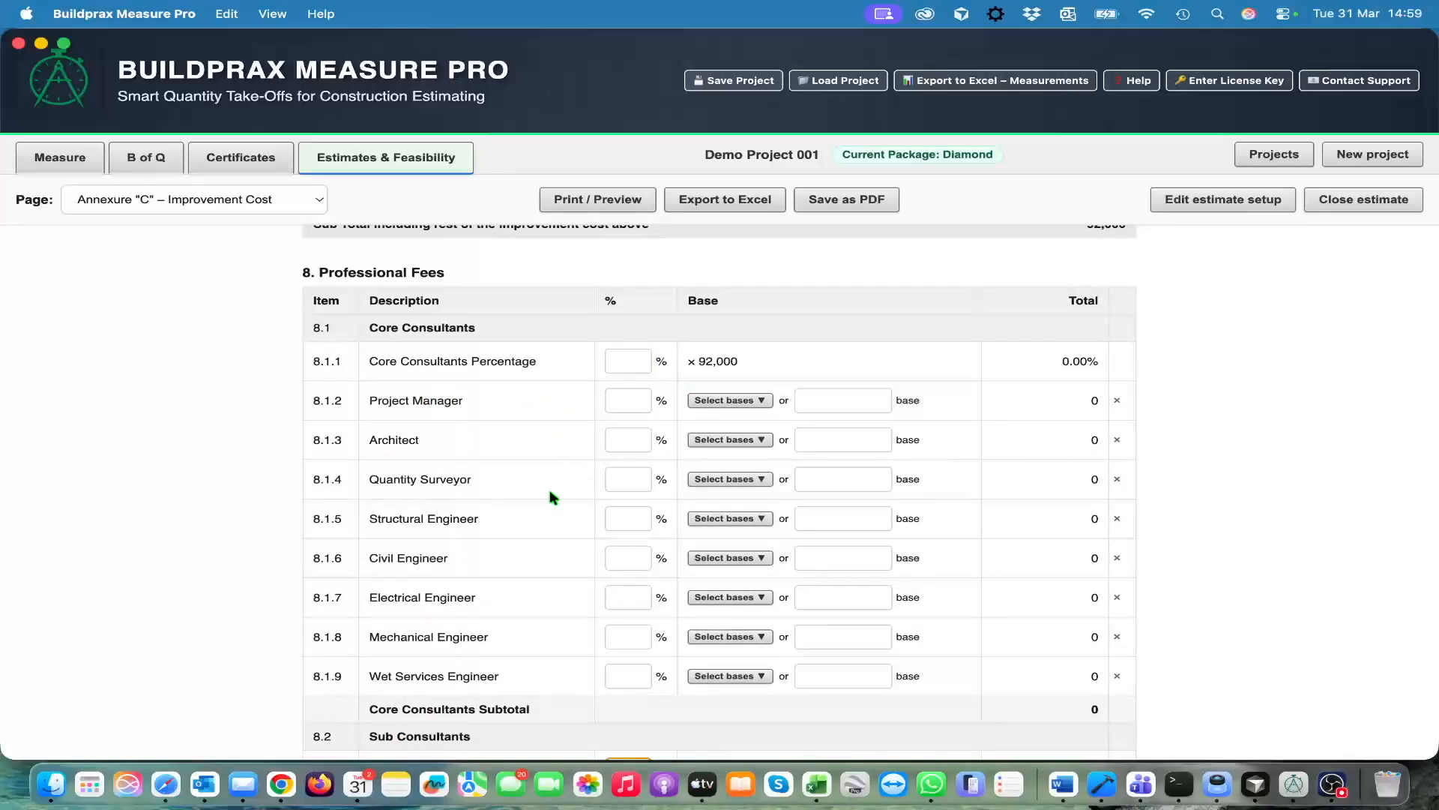
Set the Project Manager fee to 2% on a manually entered base of 90,000
scroll(550, 489, down, 1)
click(635, 376)
text(2)
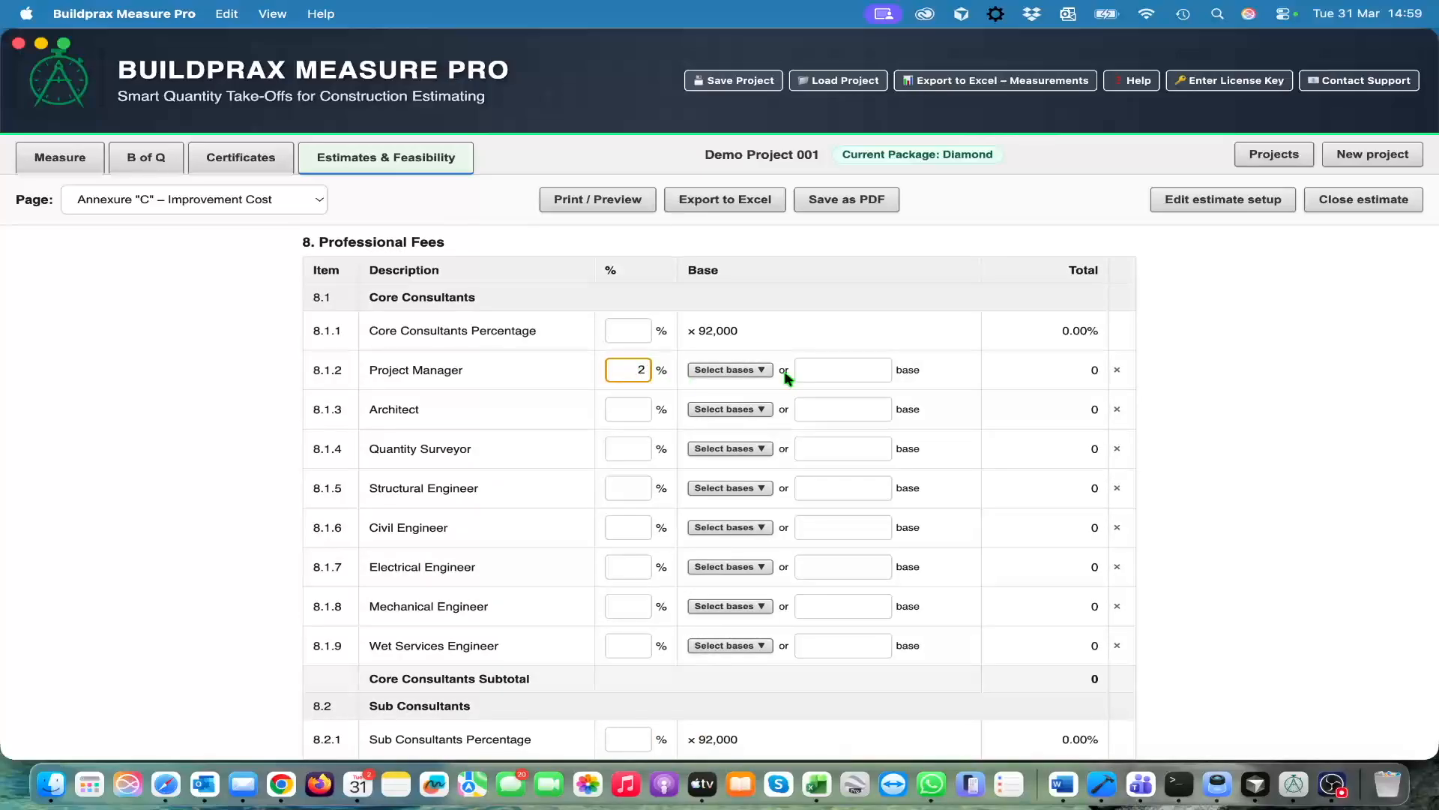
click(843, 373)
text(90000)
key(Tab)
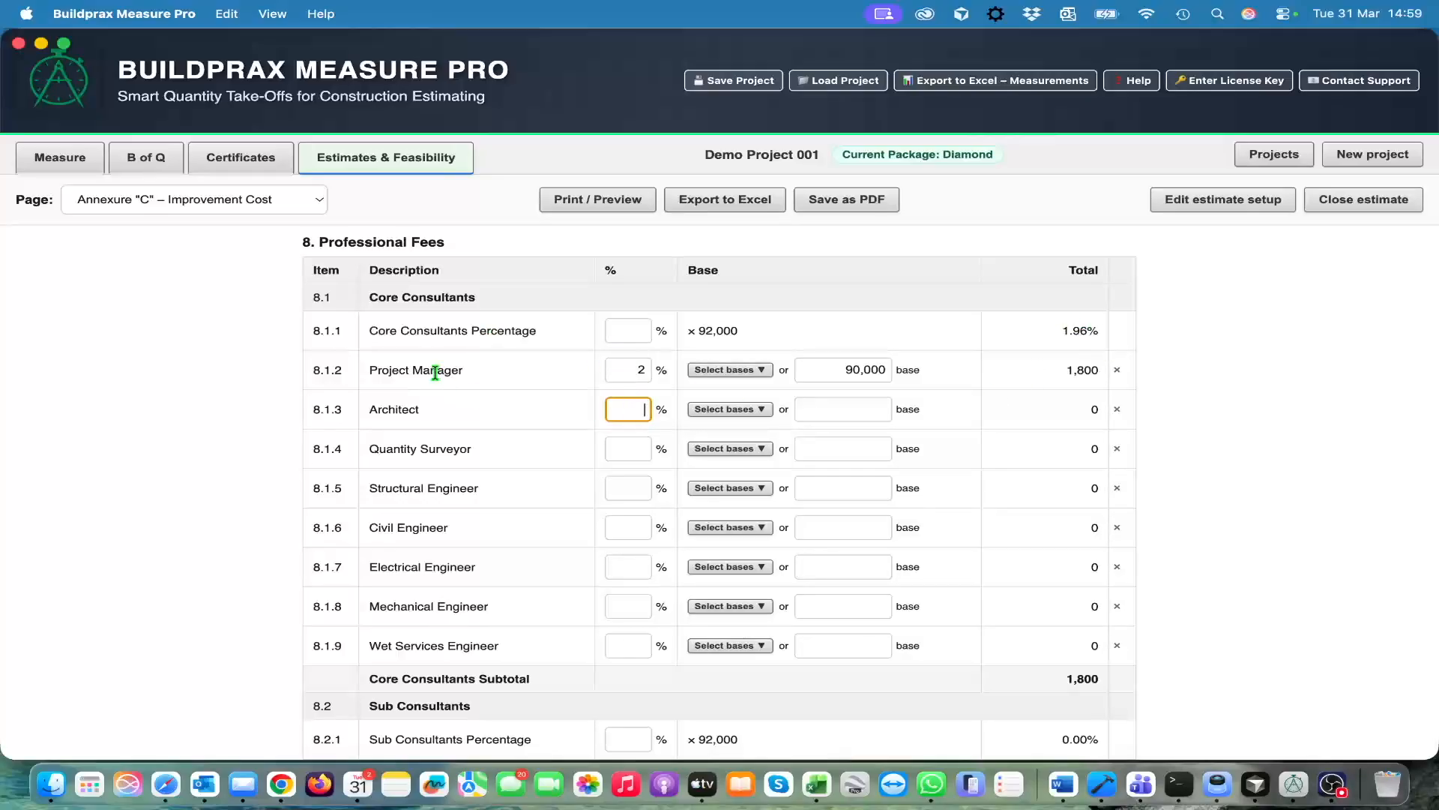
Review the Sub Consultants list, the Plan Approval Fees and Disbursements rows, and the total improvement cost summary
scroll(518, 629, down, 10)
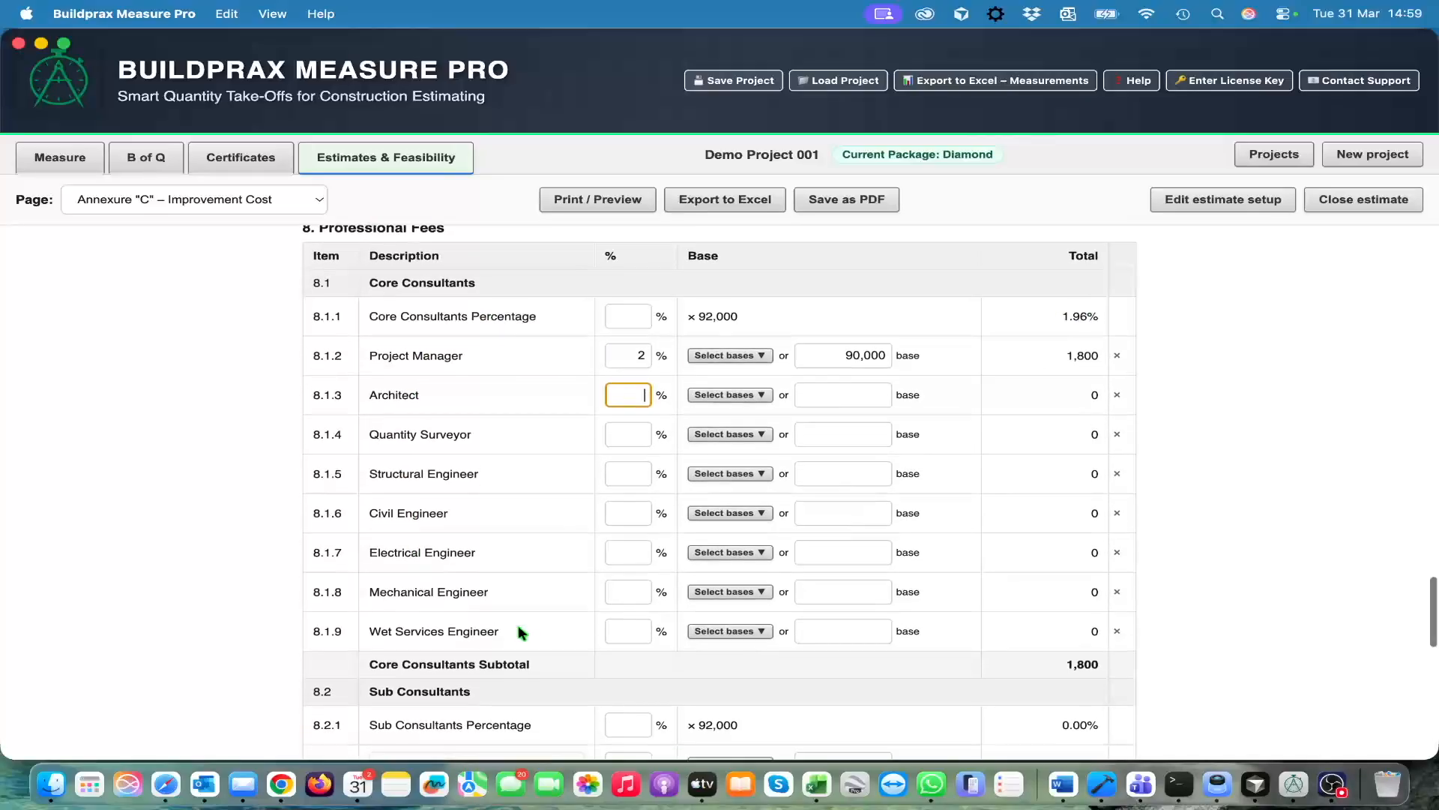
scroll(519, 626, down, 2)
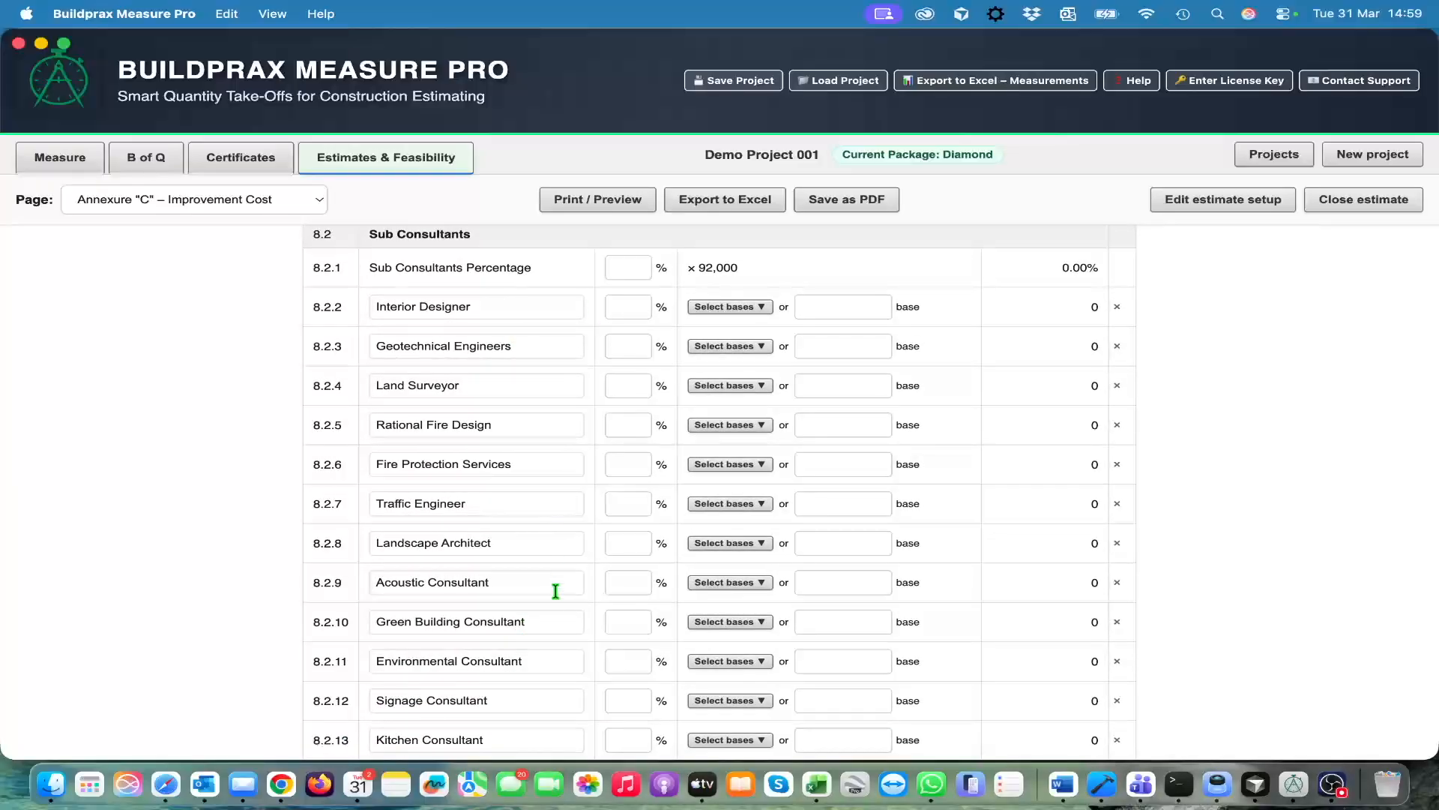
scroll(557, 581, down, 4)
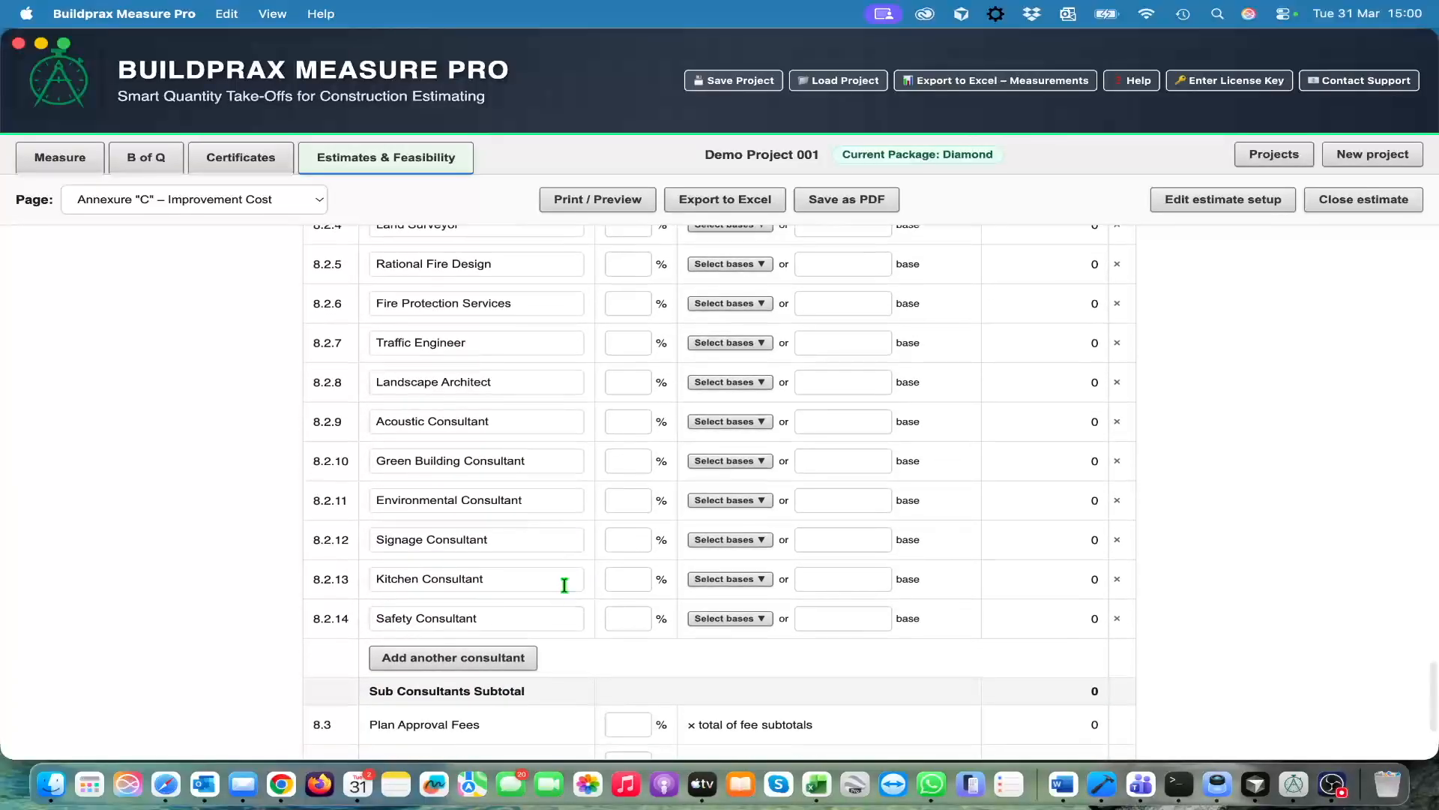
scroll(562, 586, down, 1)
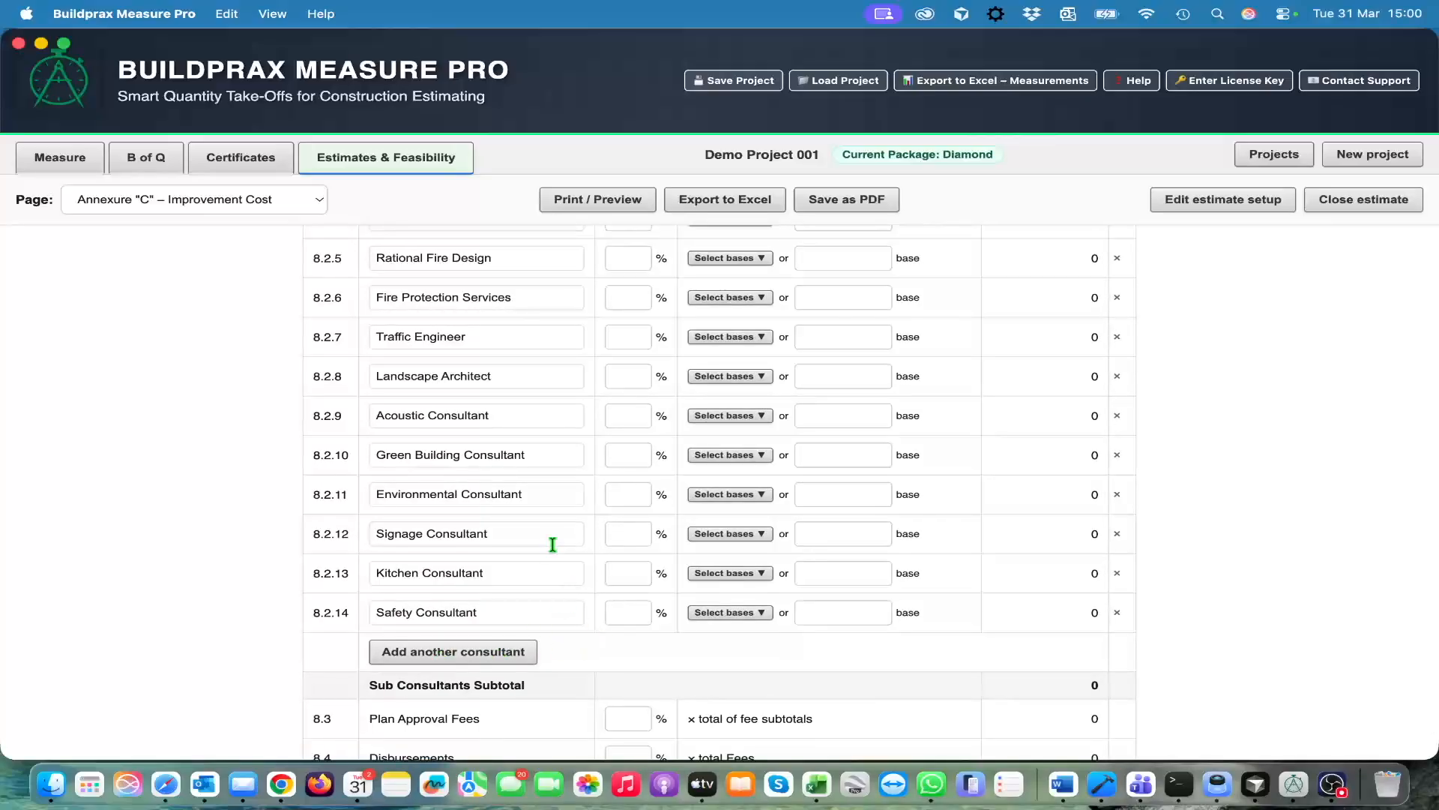
scroll(552, 544, down, 5)
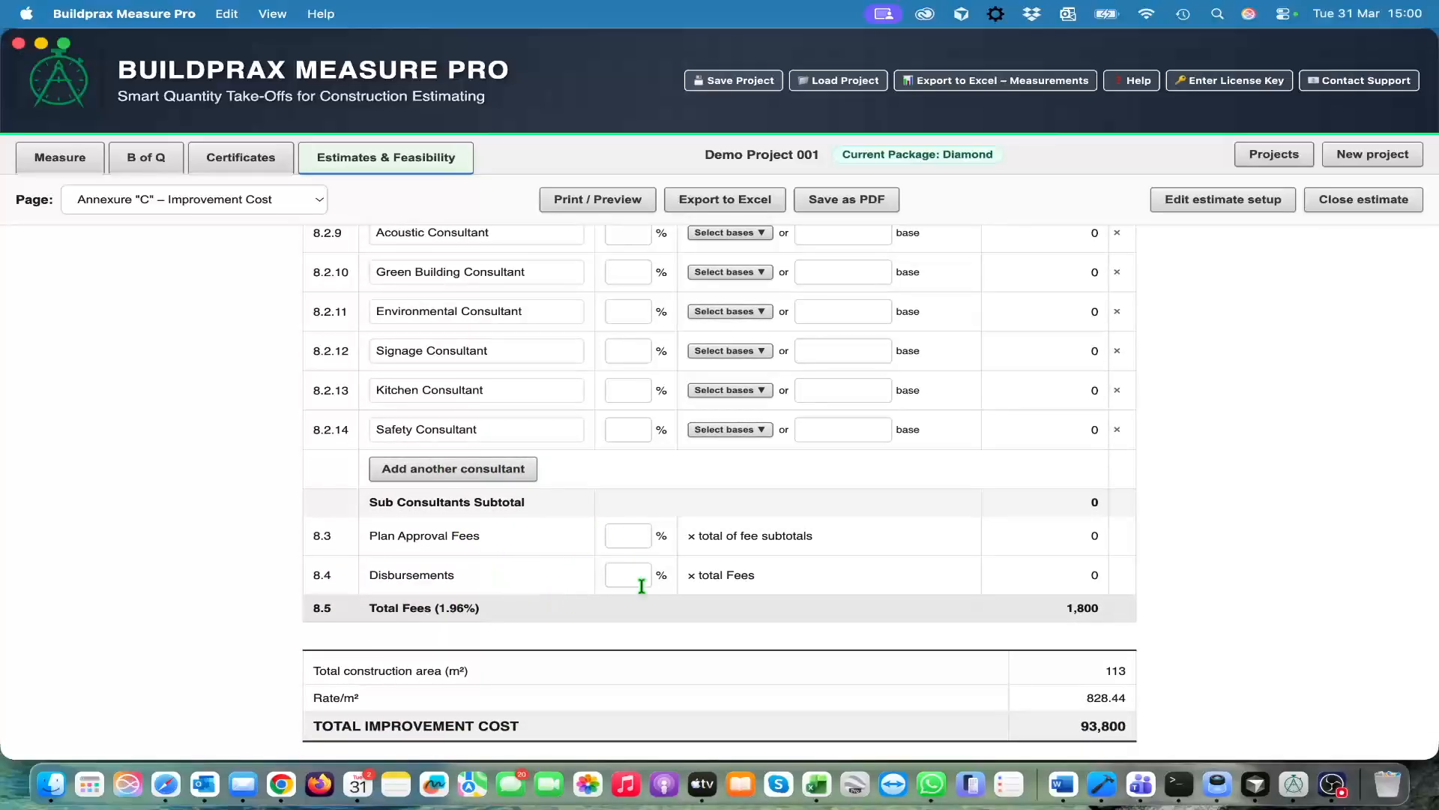
scroll(642, 584, down, 1)
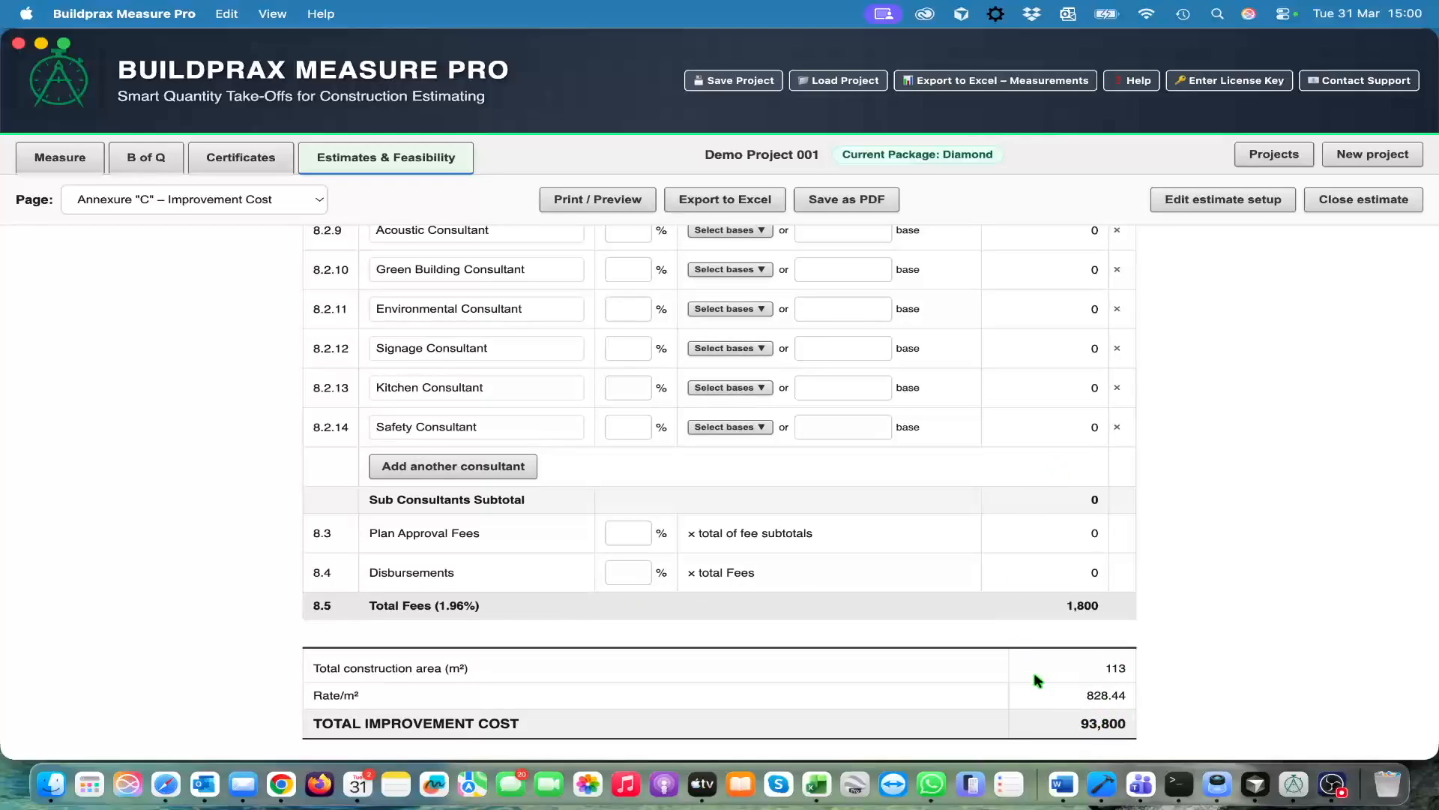
Open Annexure "D" – General Cost and look through its list of general cost items
scroll(1068, 599, up, 4)
scroll(1071, 575, up, 20)
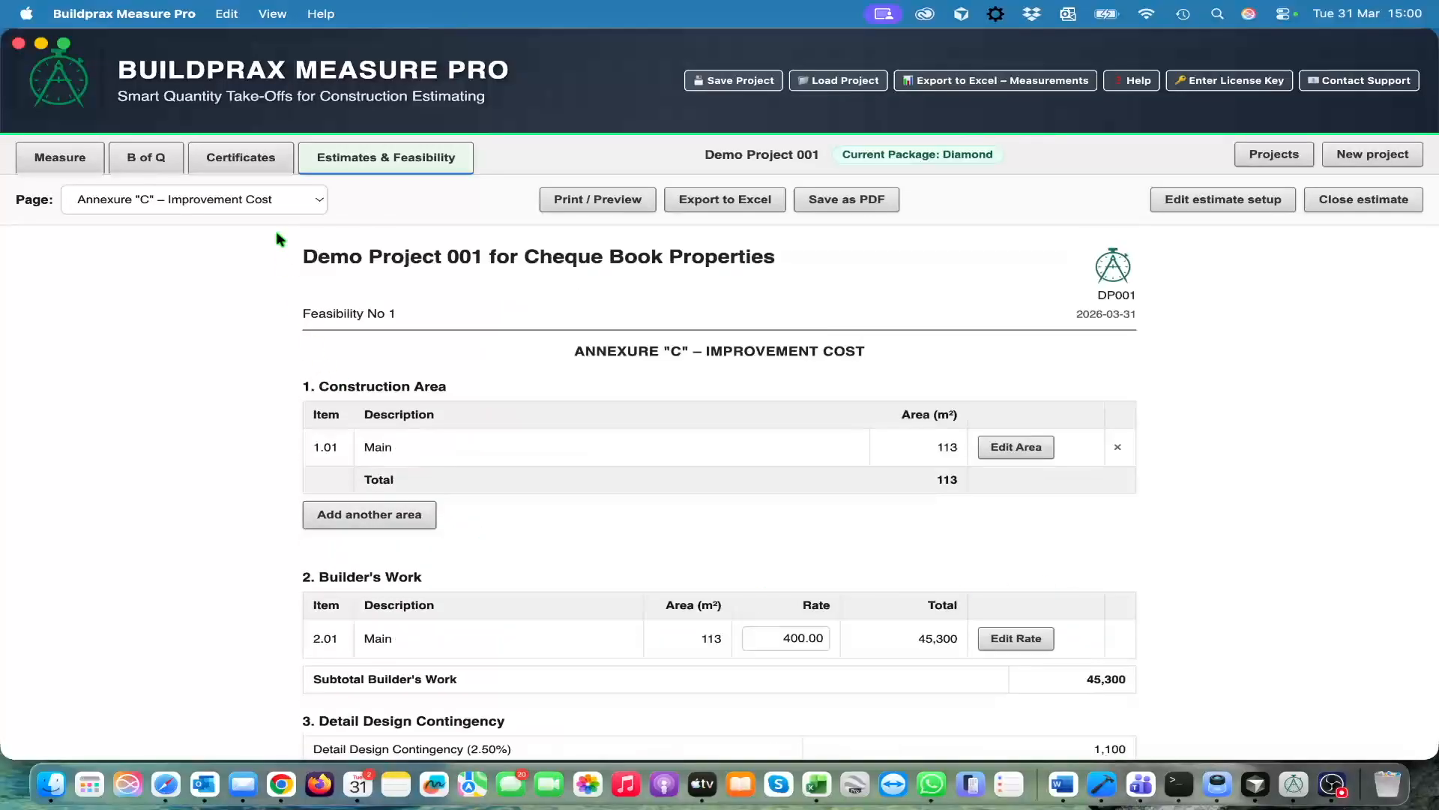
click(309, 201)
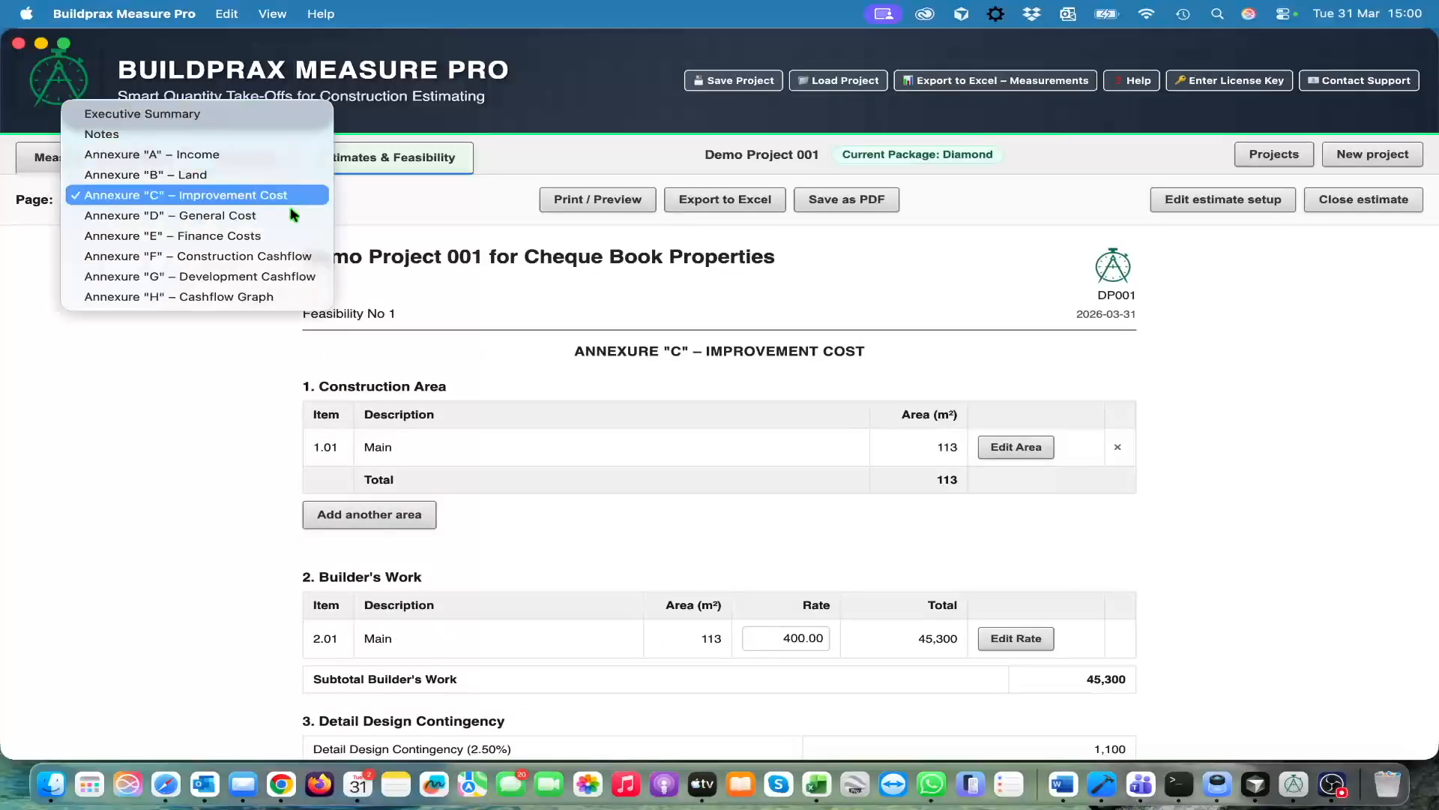
click(281, 214)
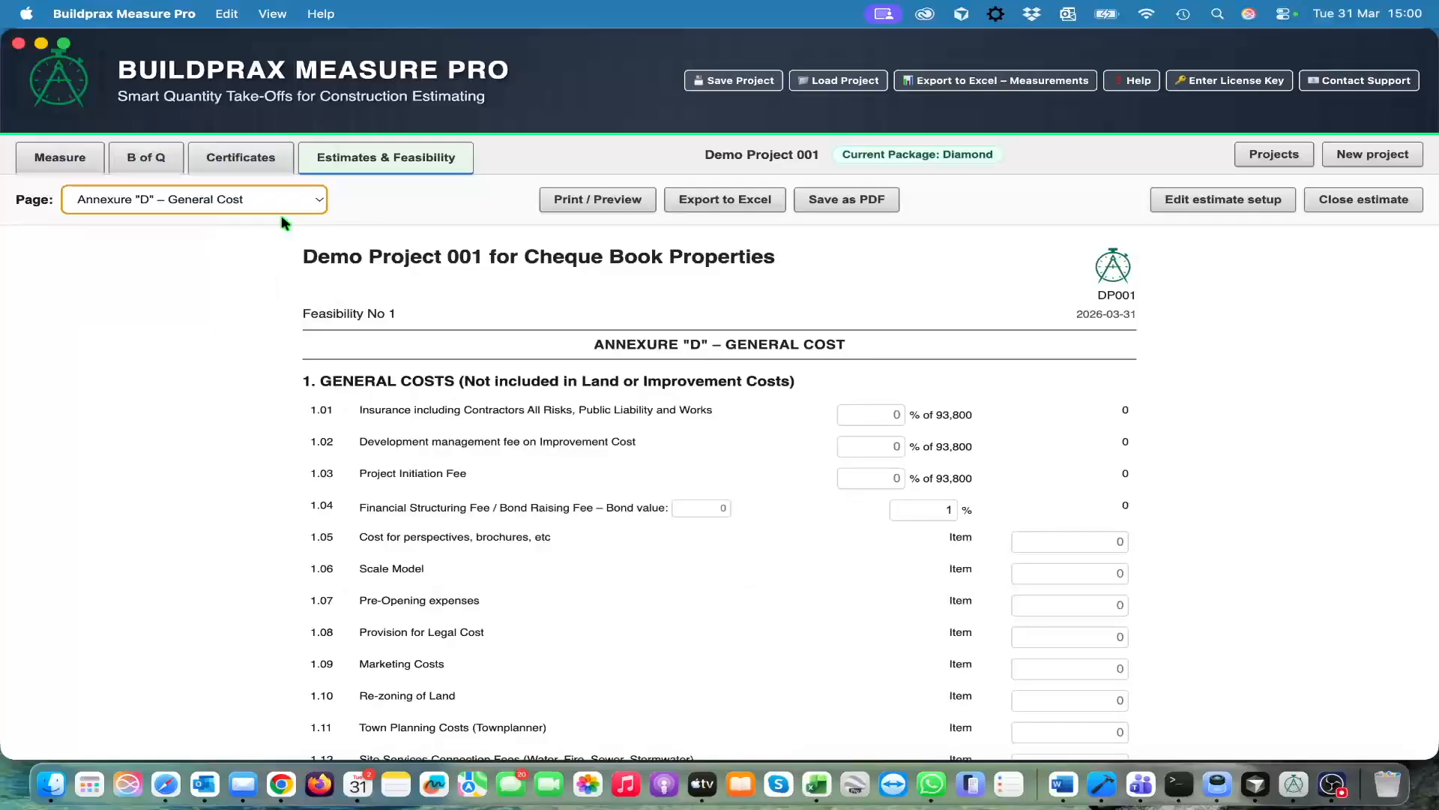
scroll(588, 411, down, 5)
scroll(735, 501, down, 5)
scroll(735, 501, up, 10)
scroll(724, 472, down, 1)
Set the insurance cost and the development management fee on improvement cost to 3% each
click(892, 395)
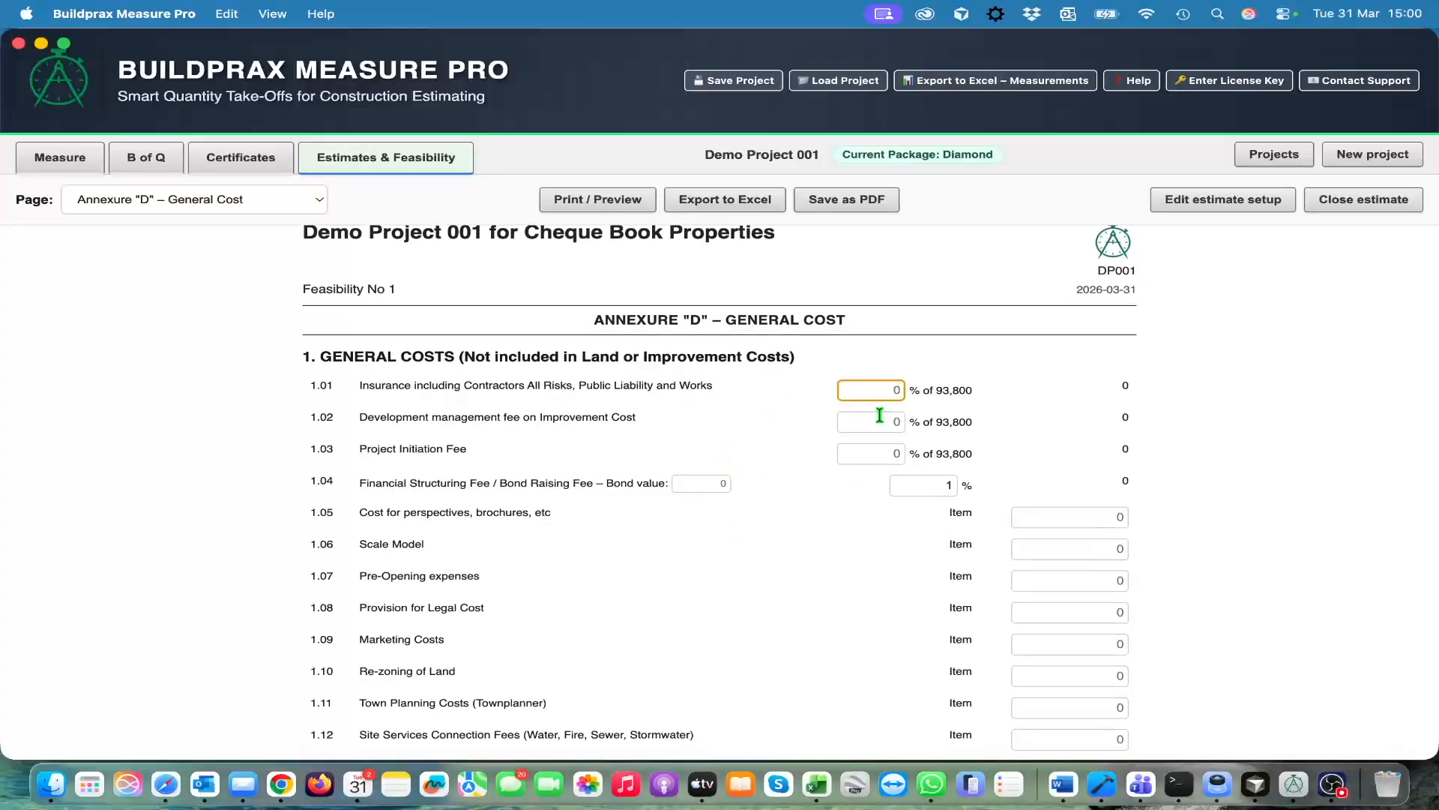
text(3)
key(Tab)
text(3)
key(Tab)
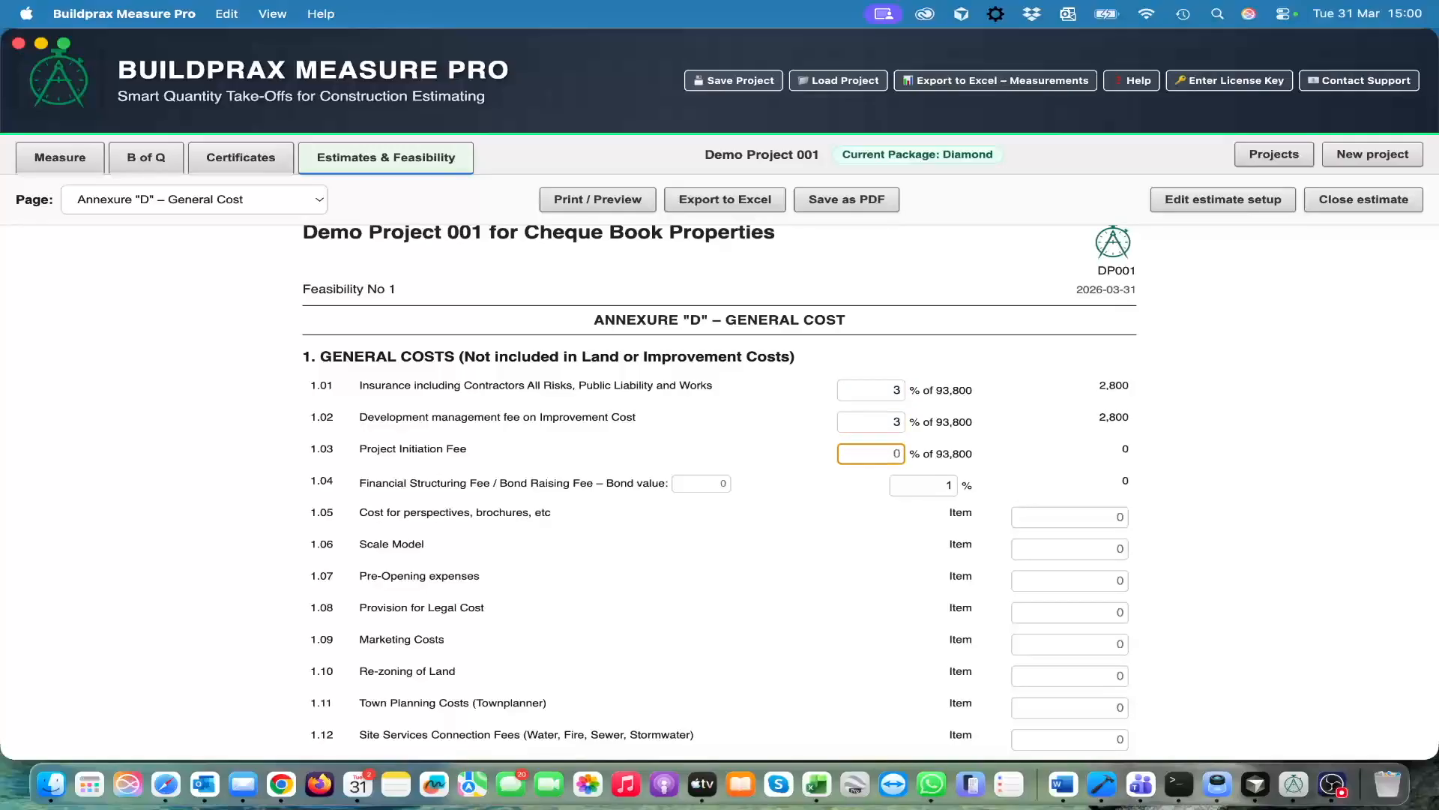
Review the remaining general cost items and the total general costs at the end of Annexure "D"
scroll(910, 577, down, 5)
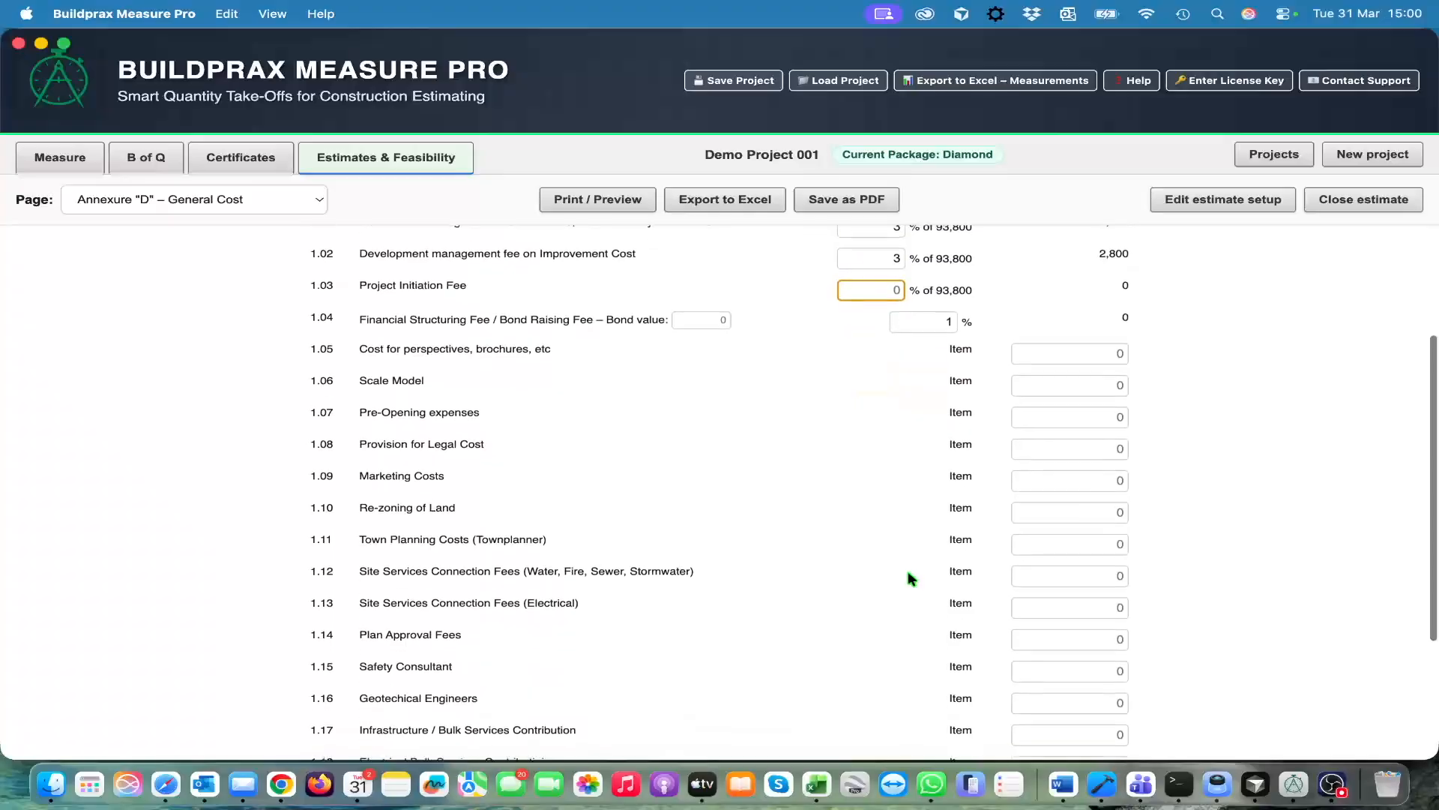
scroll(892, 566, down, 5)
scroll(874, 595, down, 1)
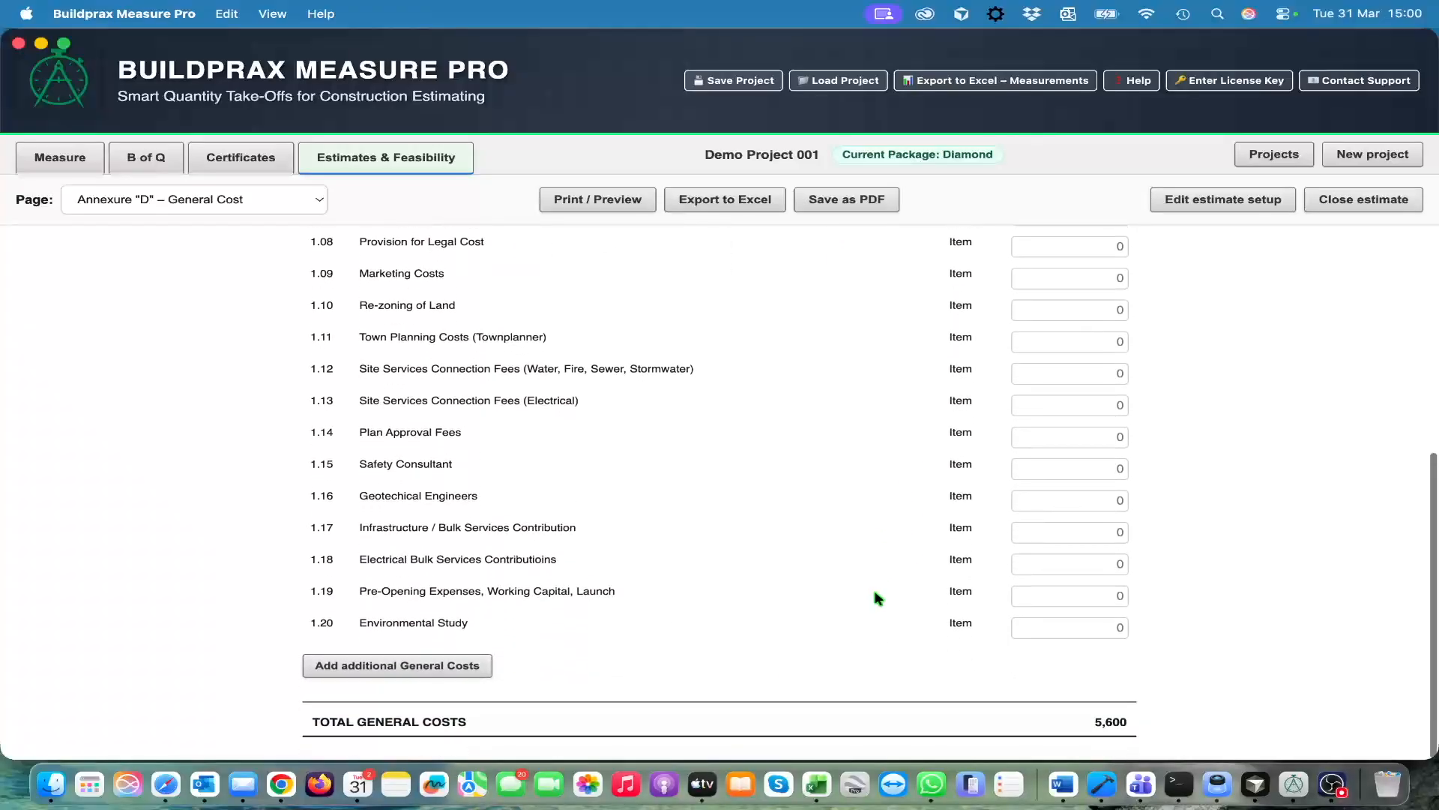
scroll(877, 596, up, 8)
scroll(877, 597, up, 2)
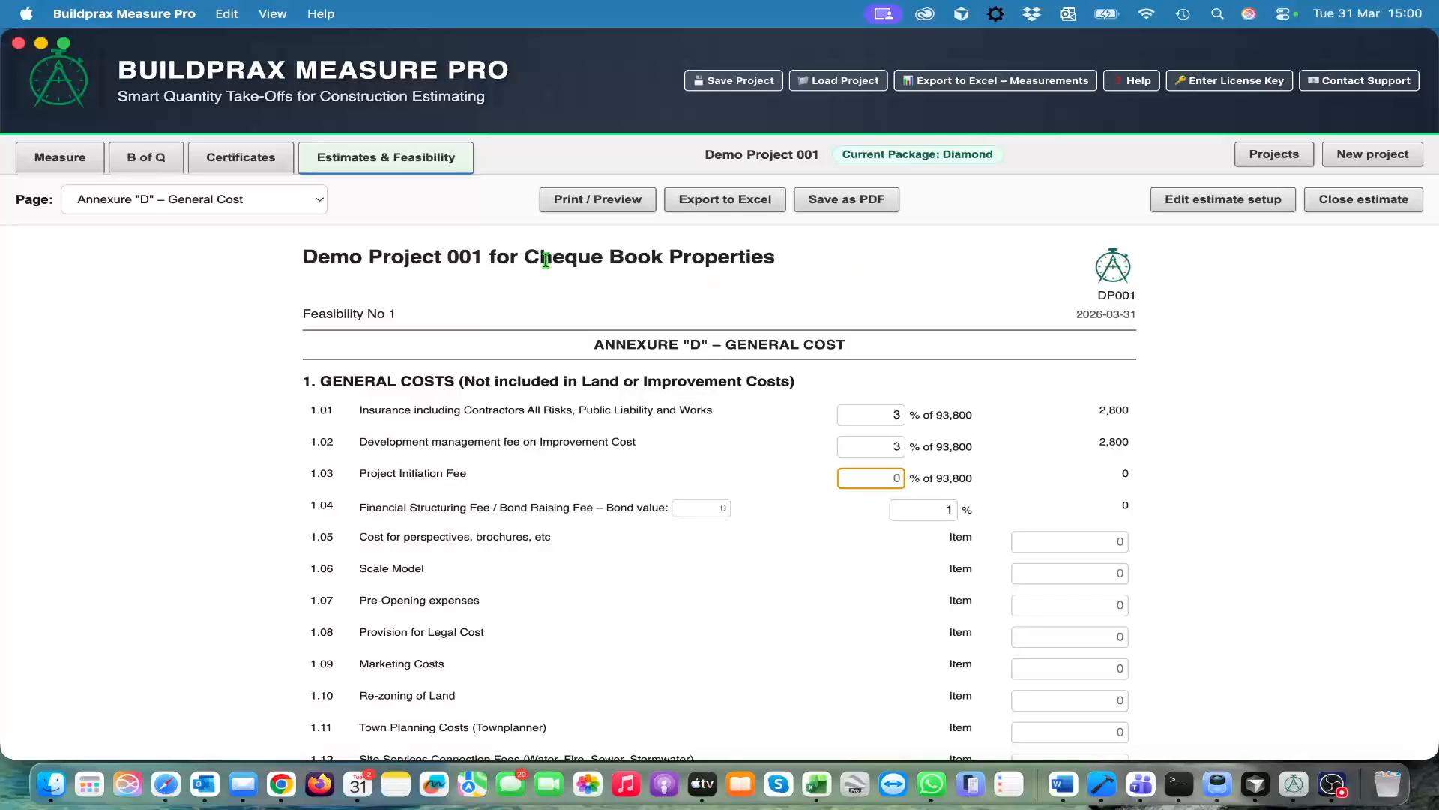
Preview the printed layout of Annexure "D" and close the preview
click(594, 206)
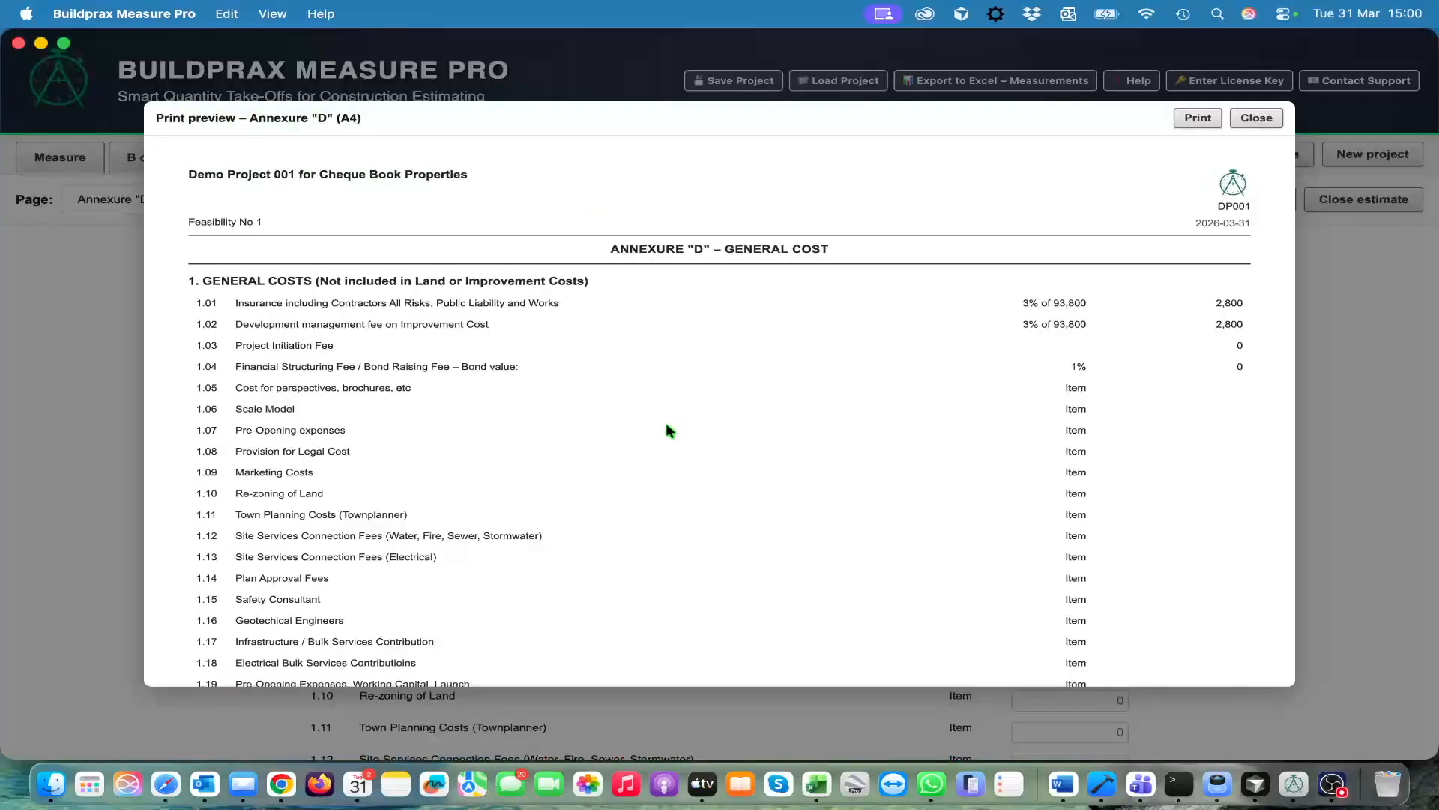
scroll(667, 426, down, 3)
scroll(665, 421, up, 4)
click(1256, 119)
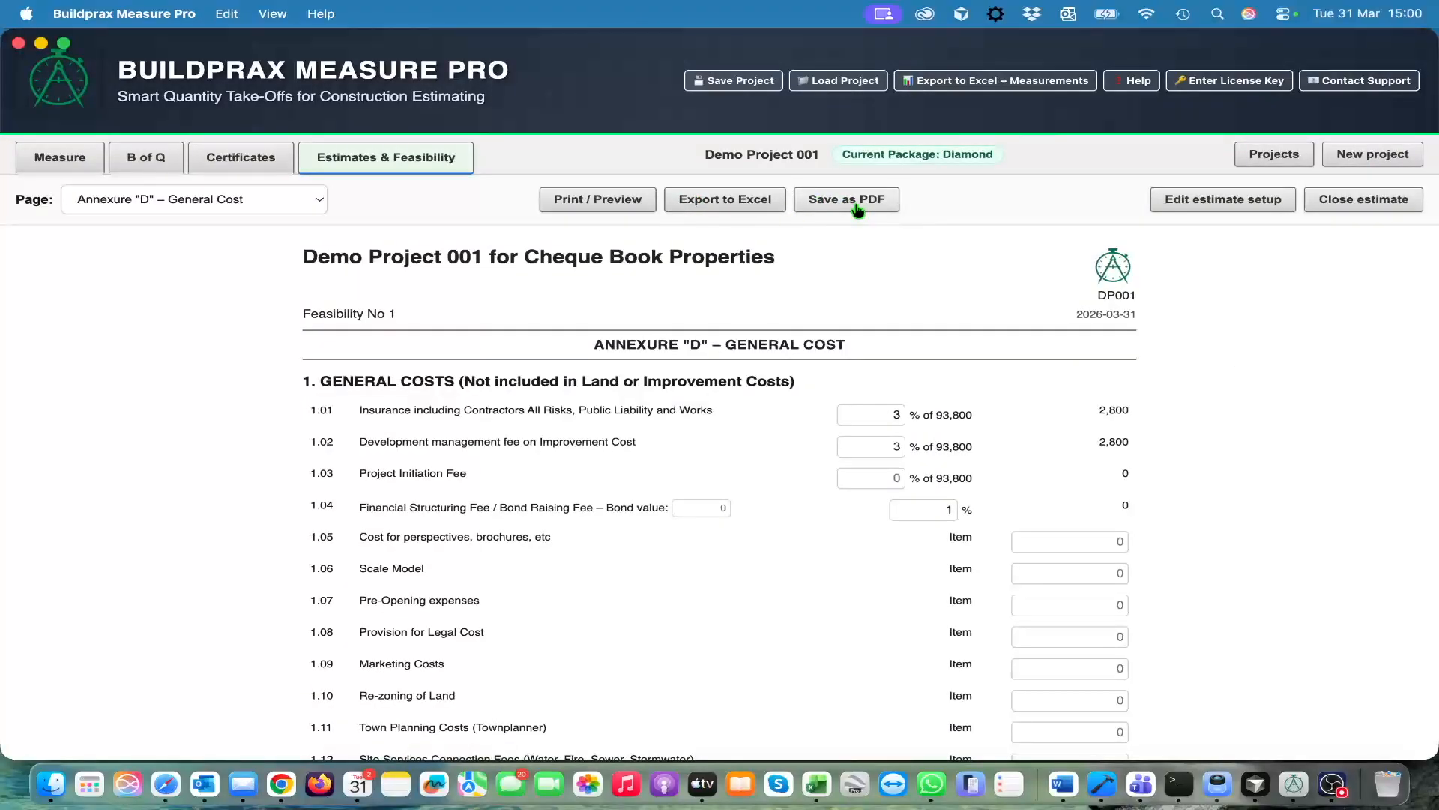
On Annexure "E" – Finance Costs, use the Cashflow Factors calculation method and set the annual interest rate to 5%
click(300, 198)
click(280, 217)
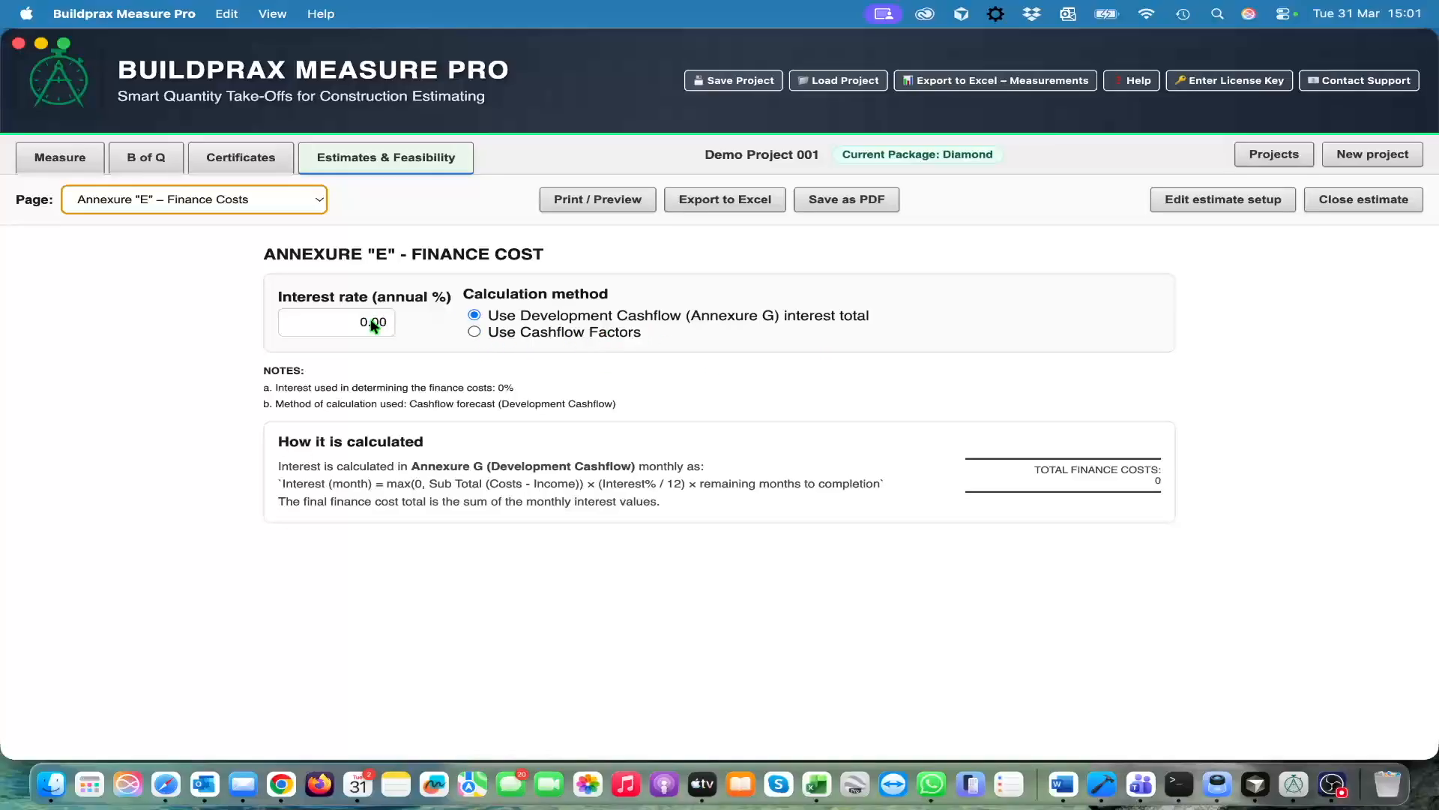
click(487, 334)
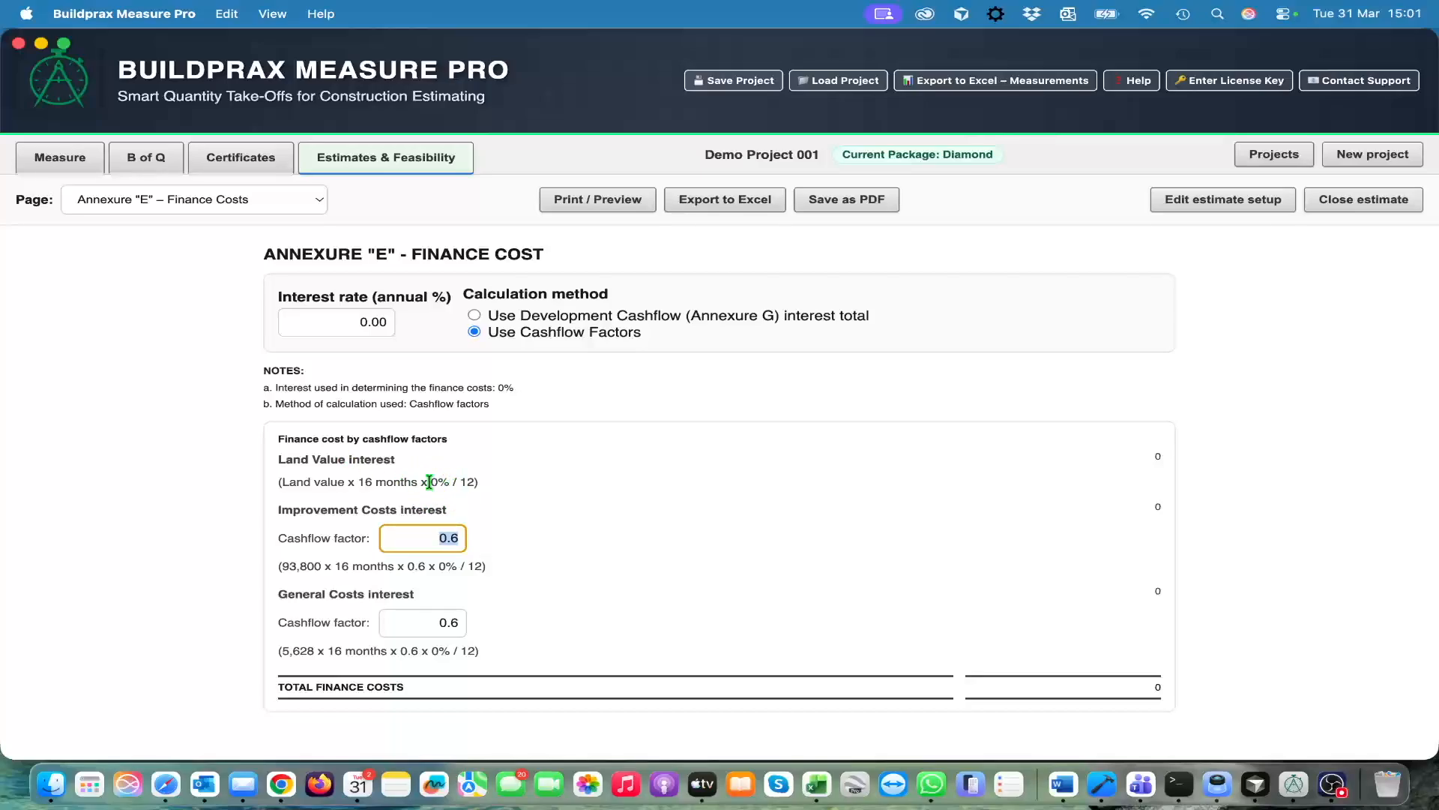
click(365, 321)
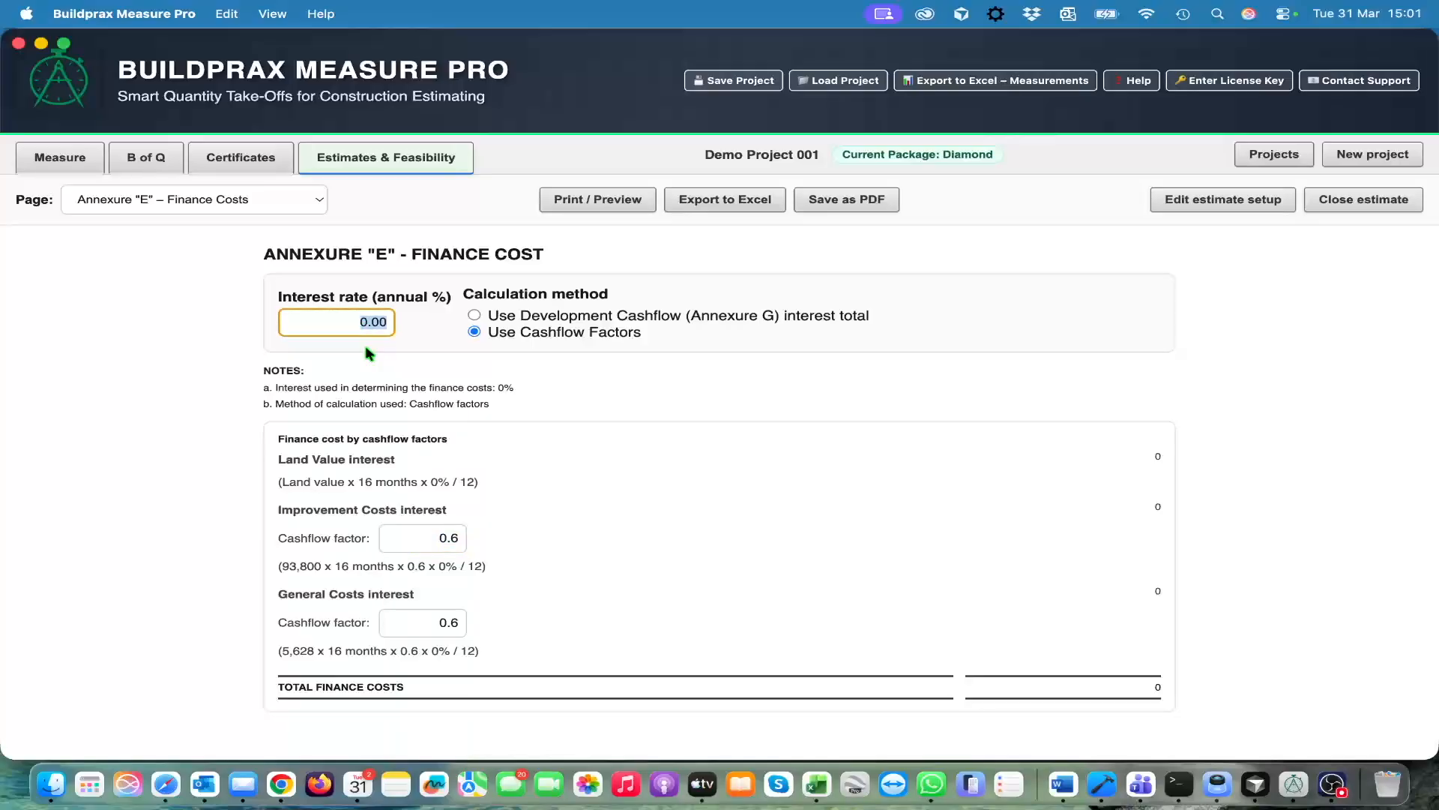
text(5)
Compare the finance costs under both calculation methods, ending with Use Development Cashflow (Annexure G) interest total selected
click(474, 315)
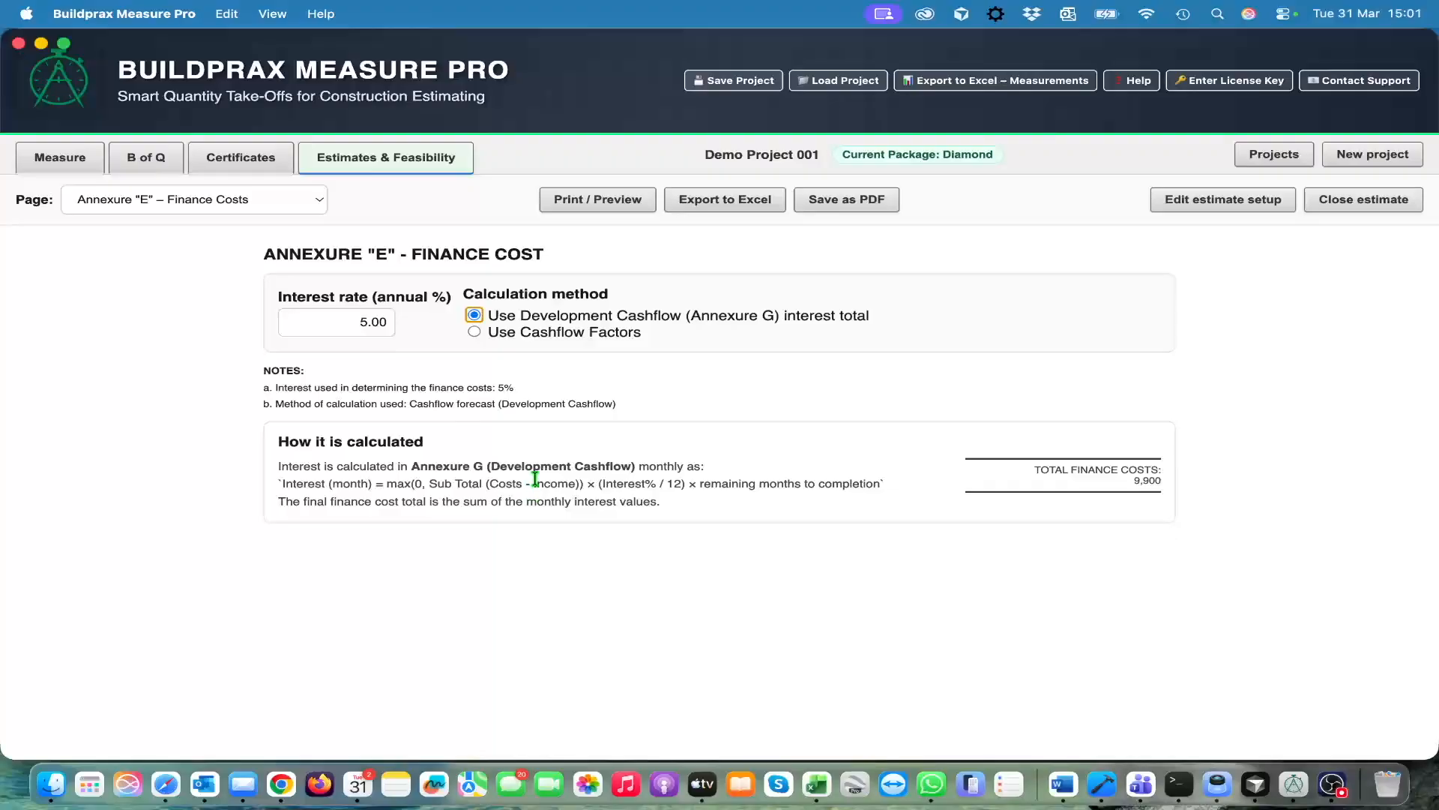
click(475, 332)
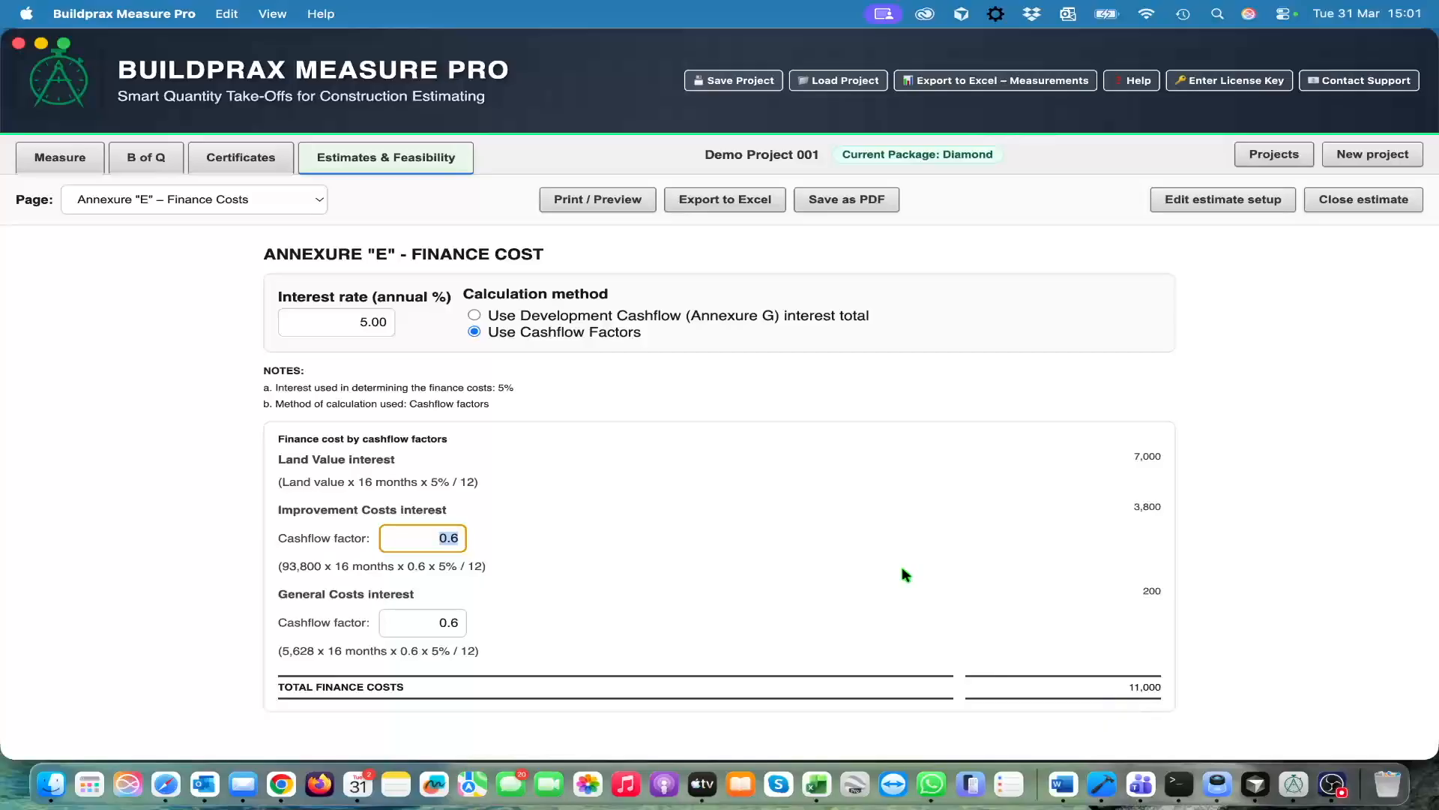
click(477, 316)
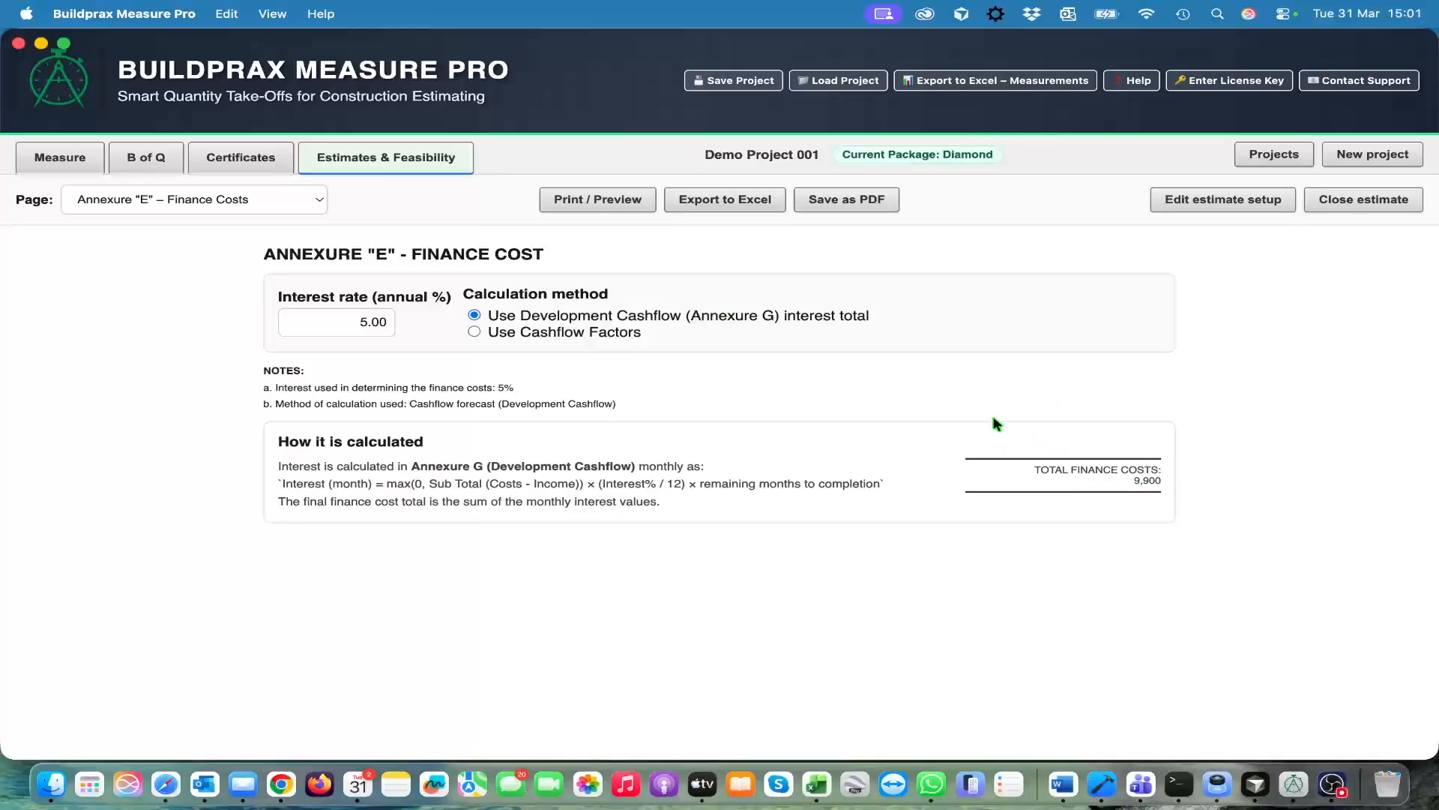
Open Annexure "F" – Construction Cashflow and review its construction value, retention and date settings and the projected cashflow table
click(321, 201)
click(288, 216)
scroll(712, 517, down, 2)
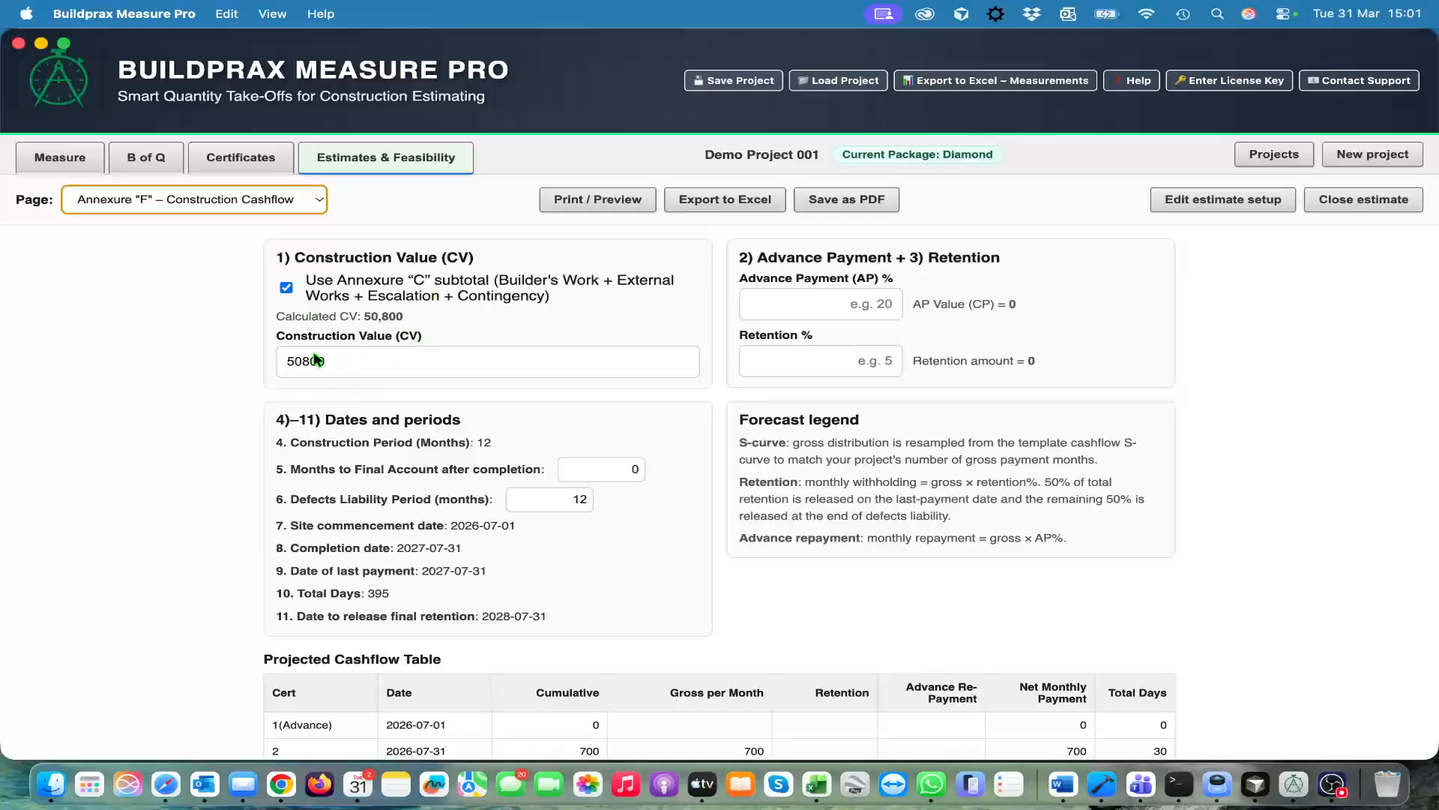
scroll(343, 421, up, 1)
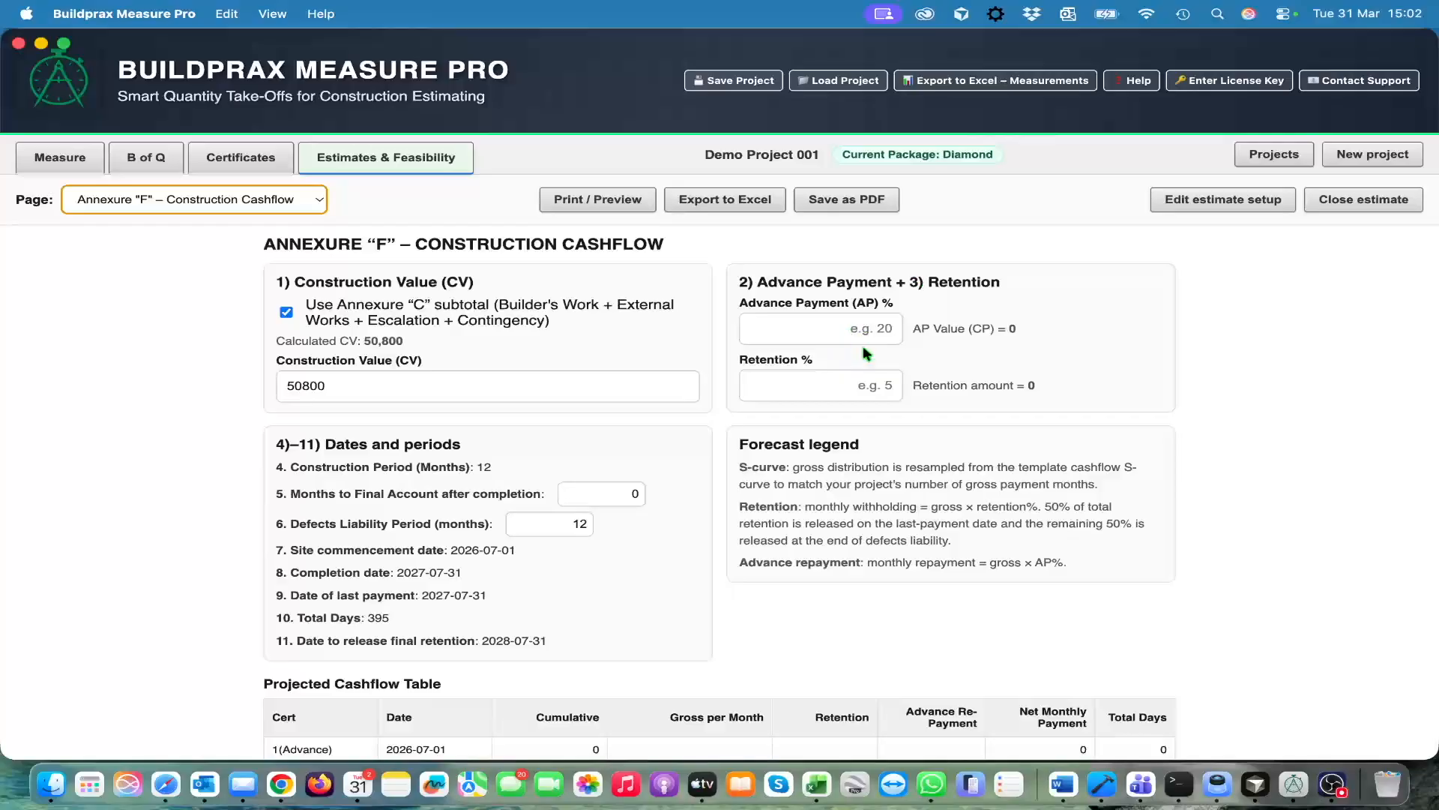
scroll(775, 542, down, 8)
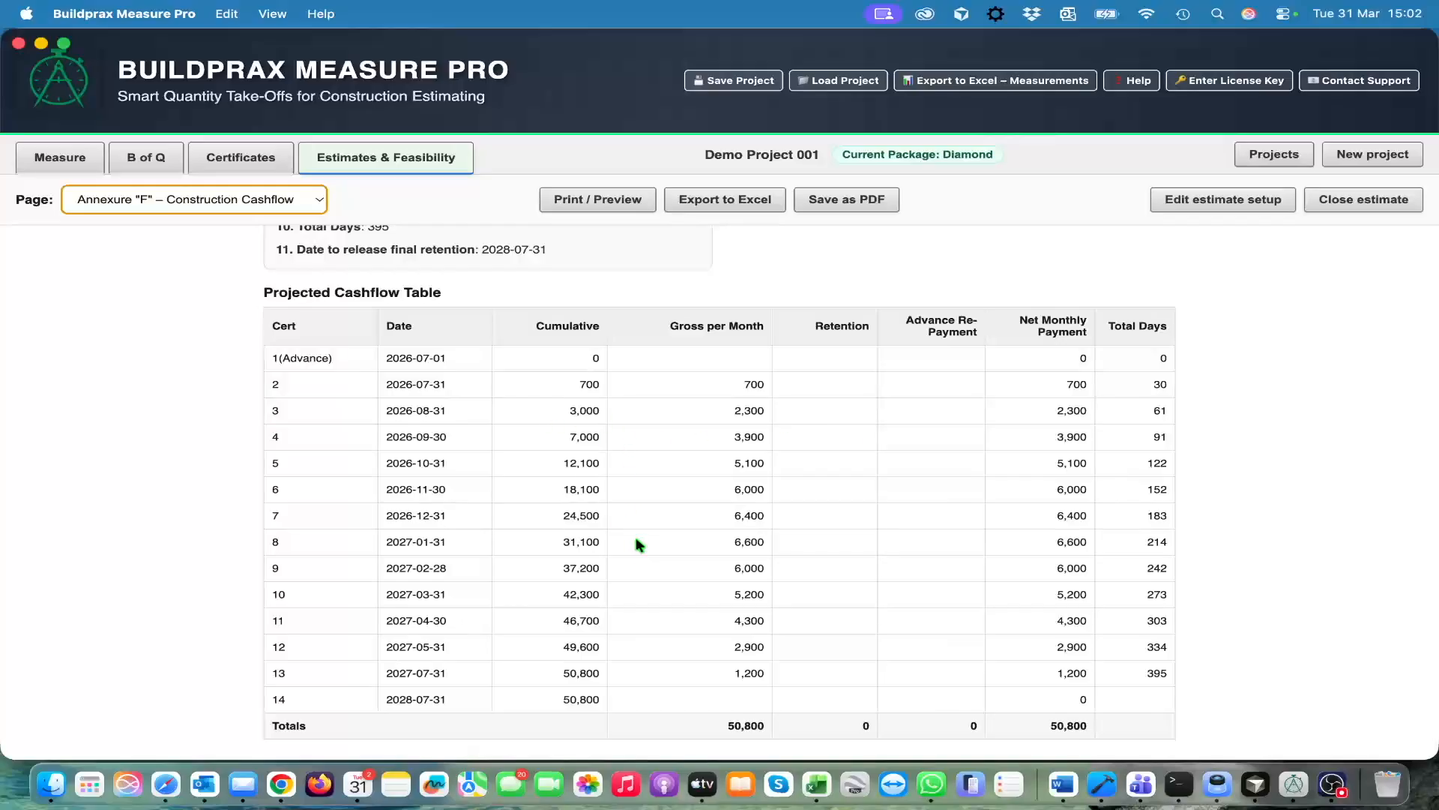
scroll(636, 541, up, 10)
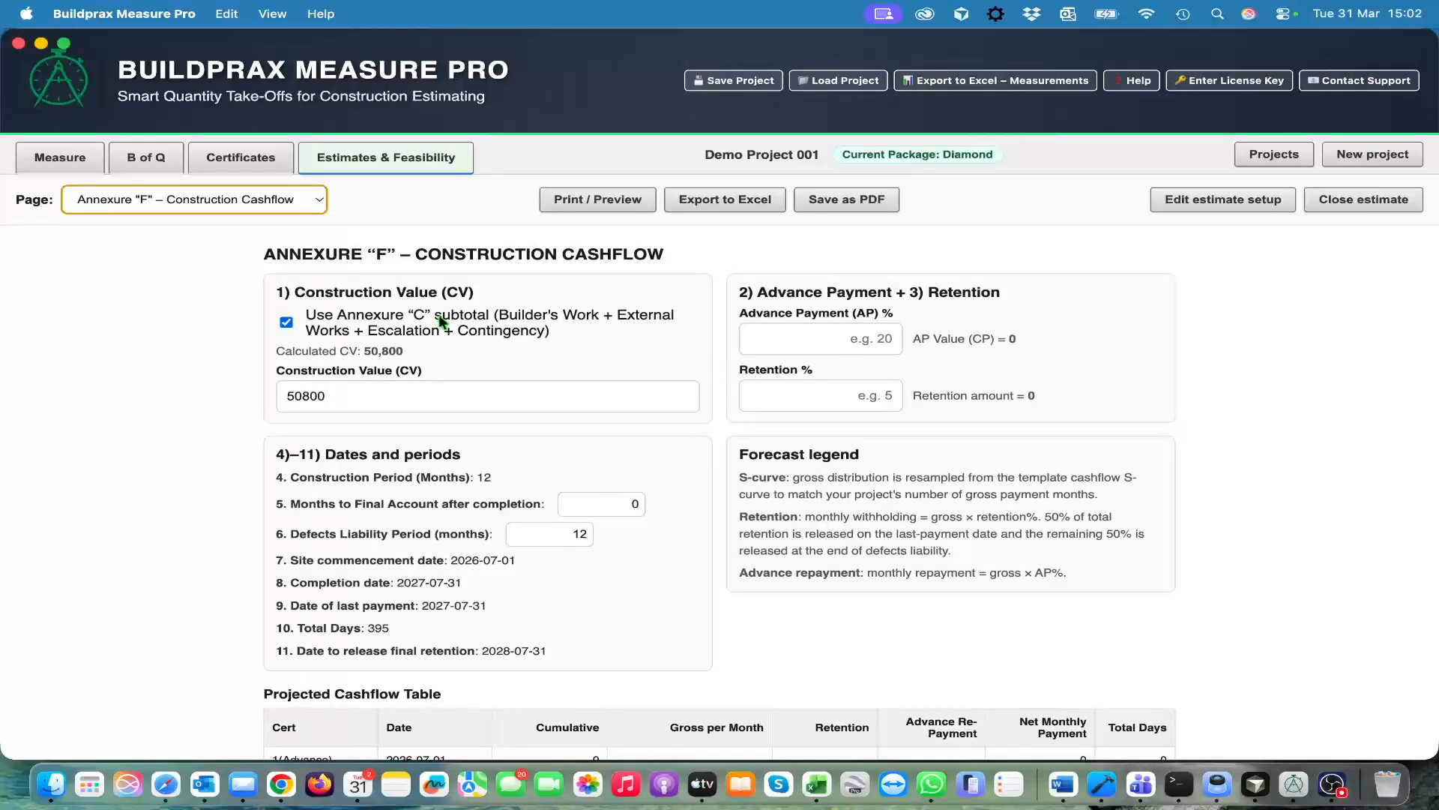
On Annexure "G" – Development Cashflow, spread the Development Management Fee evenly during construction
click(319, 202)
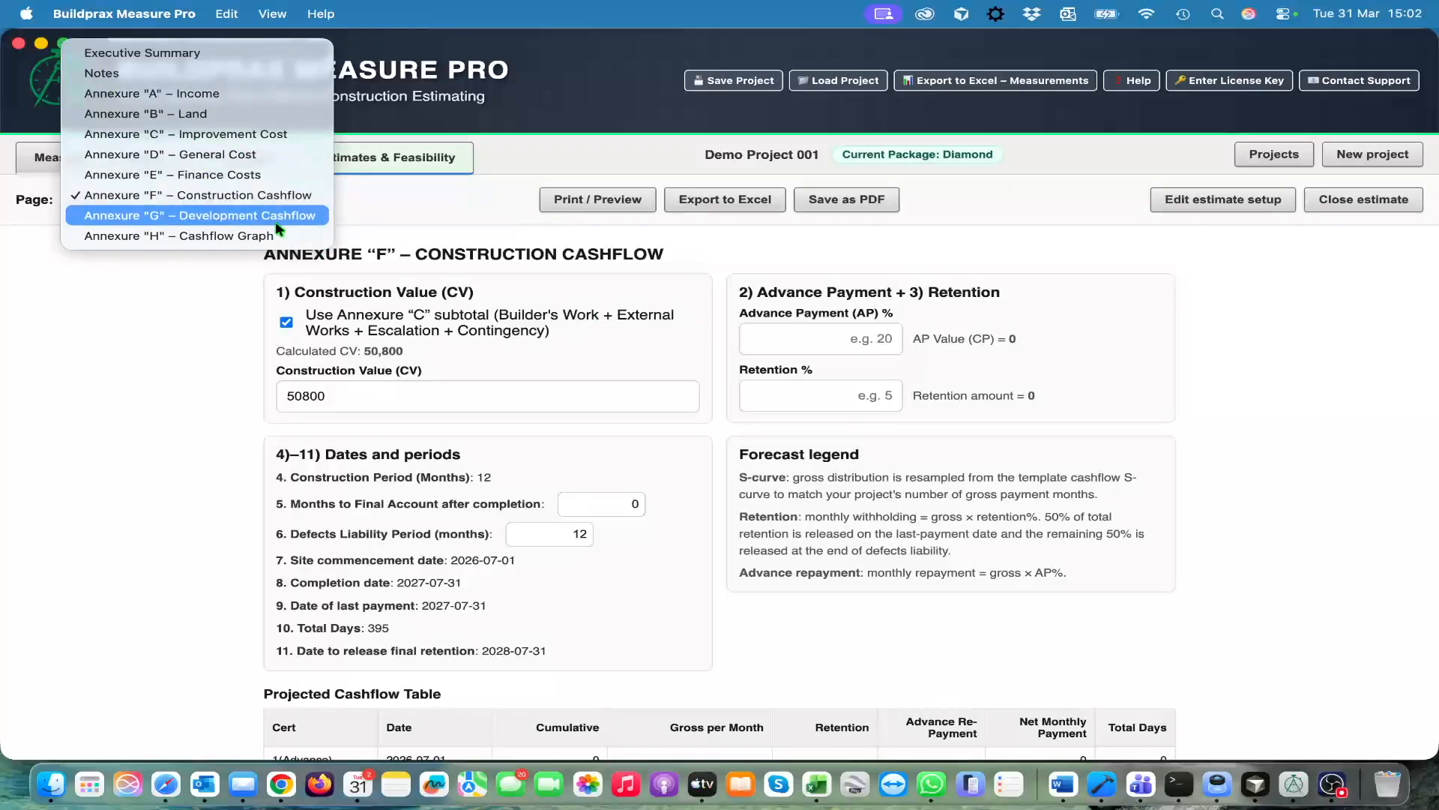
click(293, 218)
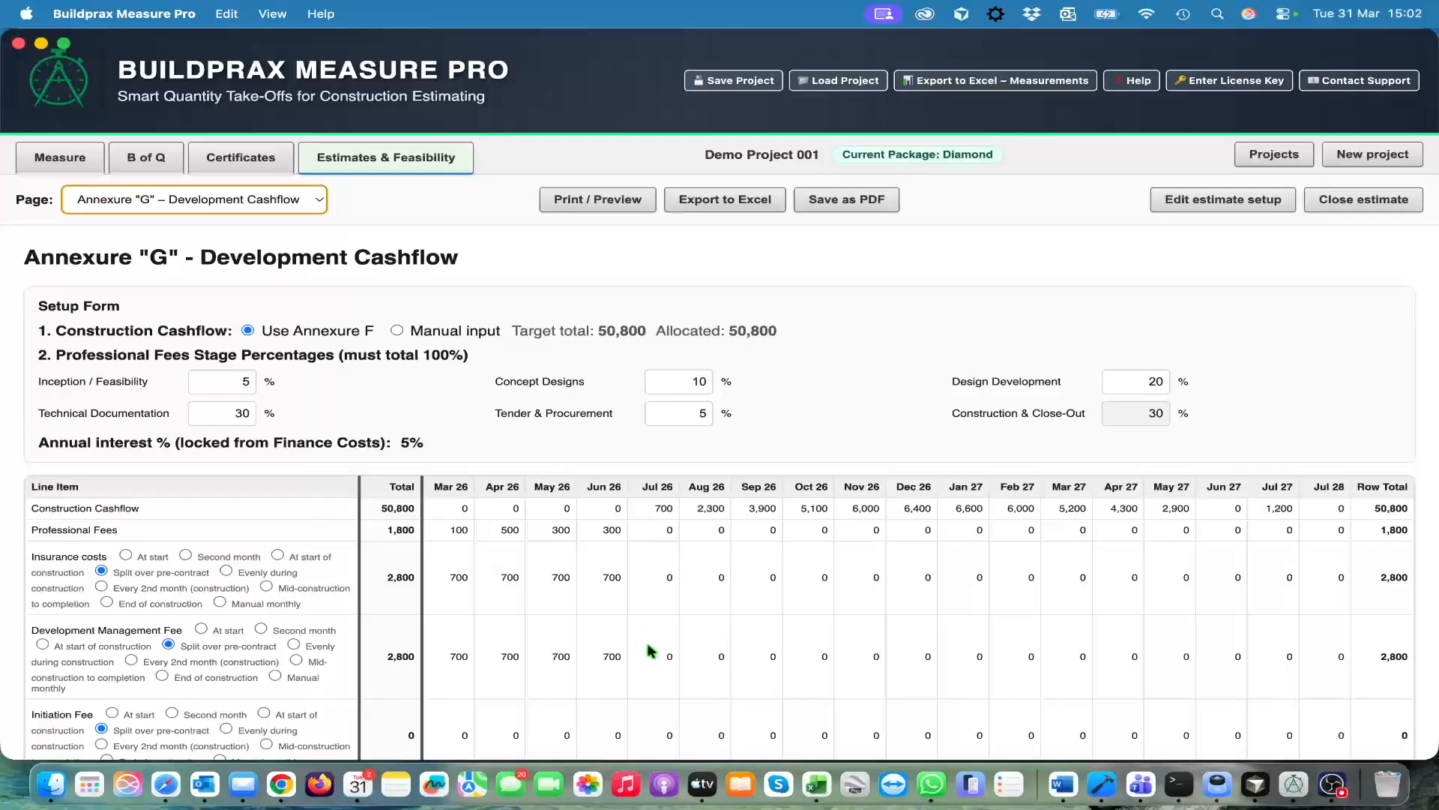
scroll(650, 651, down, 5)
scroll(650, 651, down, 3)
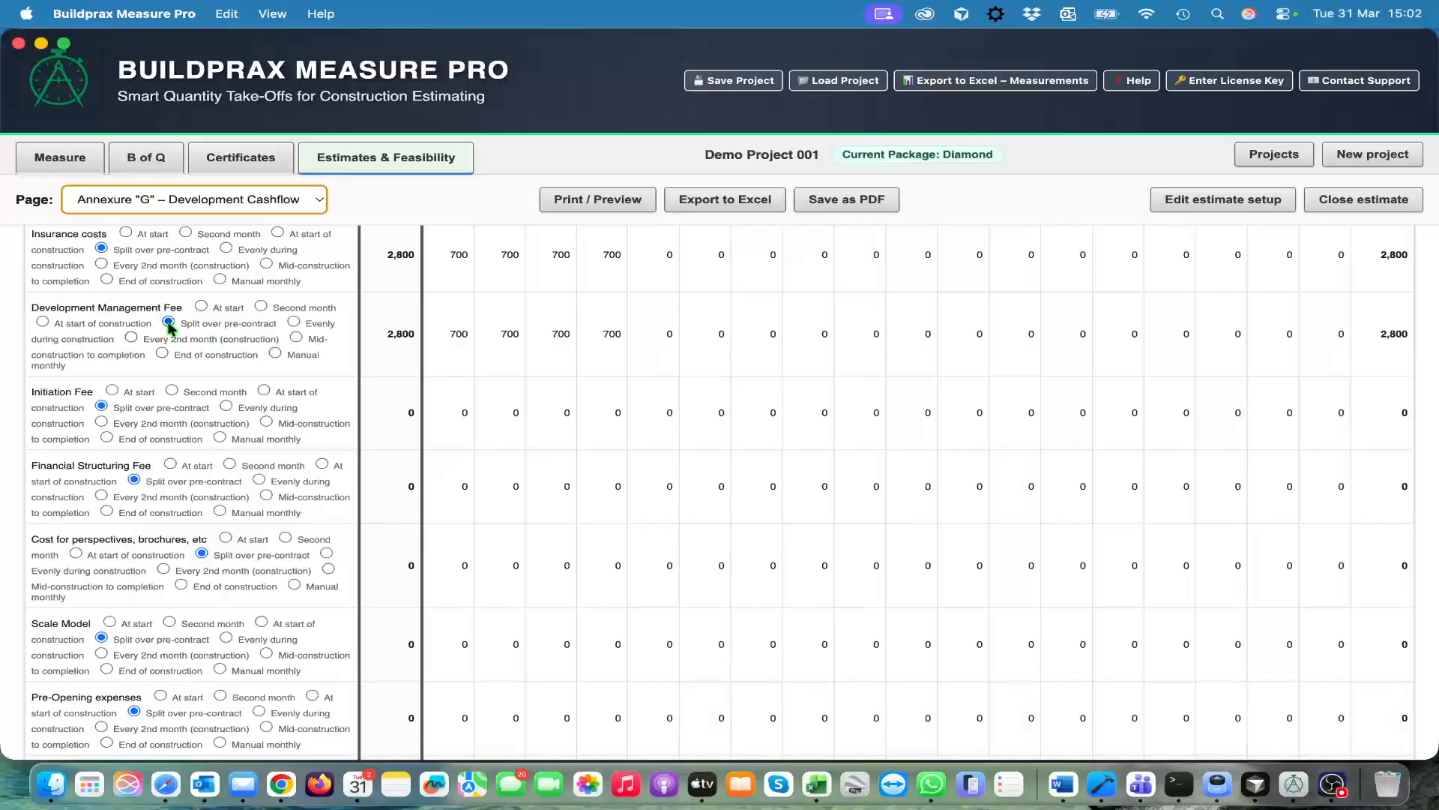
click(294, 322)
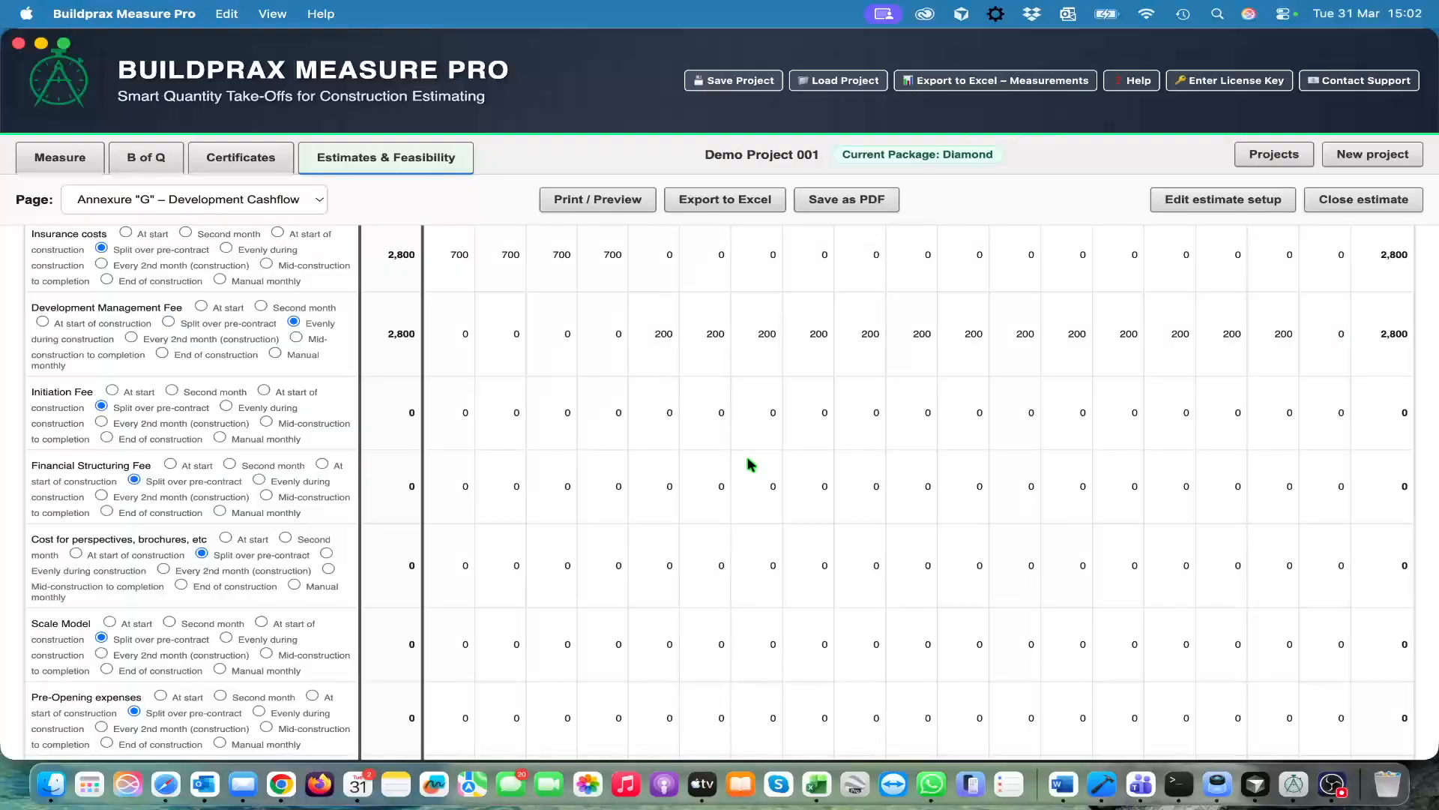
Distribute the Initiation Fee and the Insurance costs over every 2nd month of construction
scroll(747, 464, down, 2)
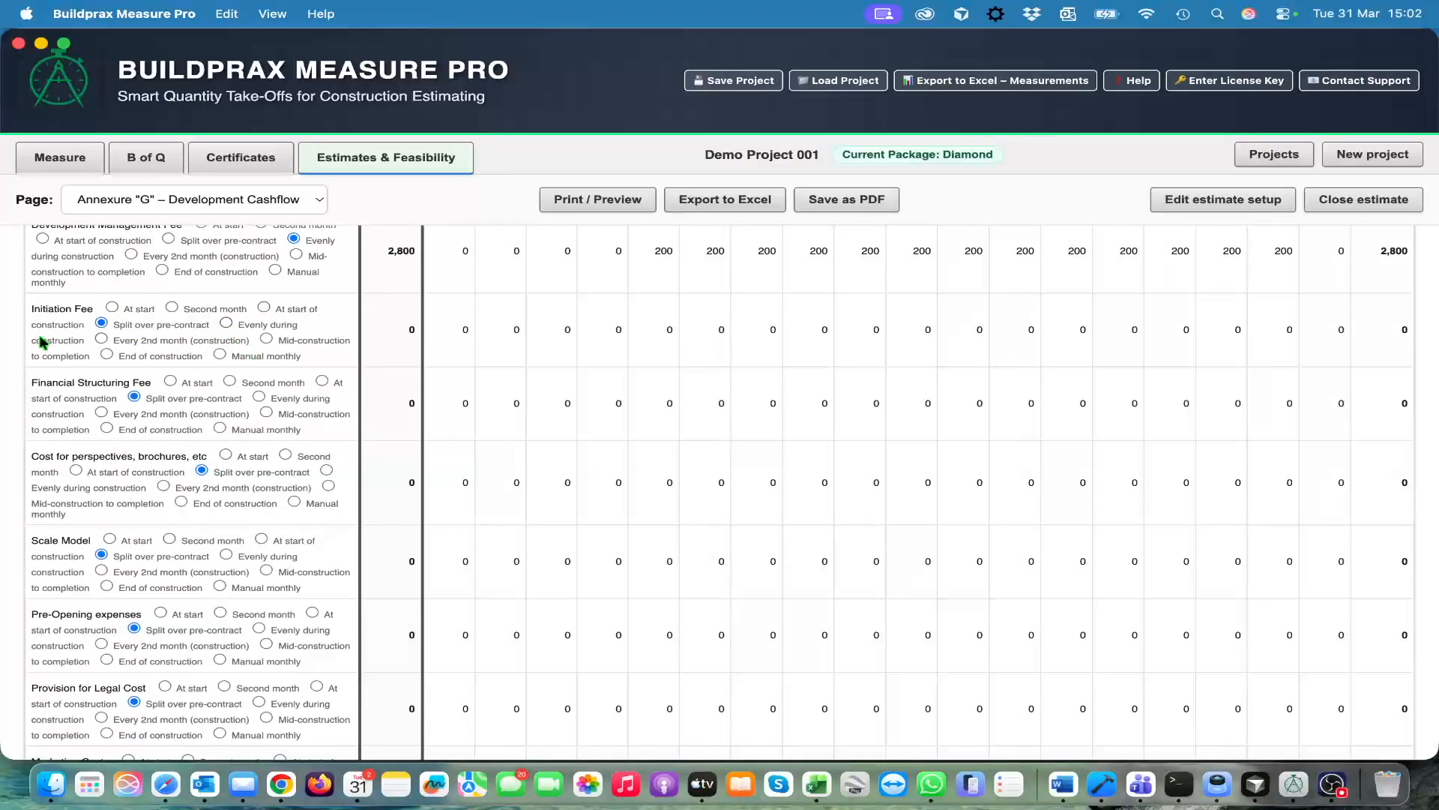
click(101, 339)
scroll(346, 450, up, 5)
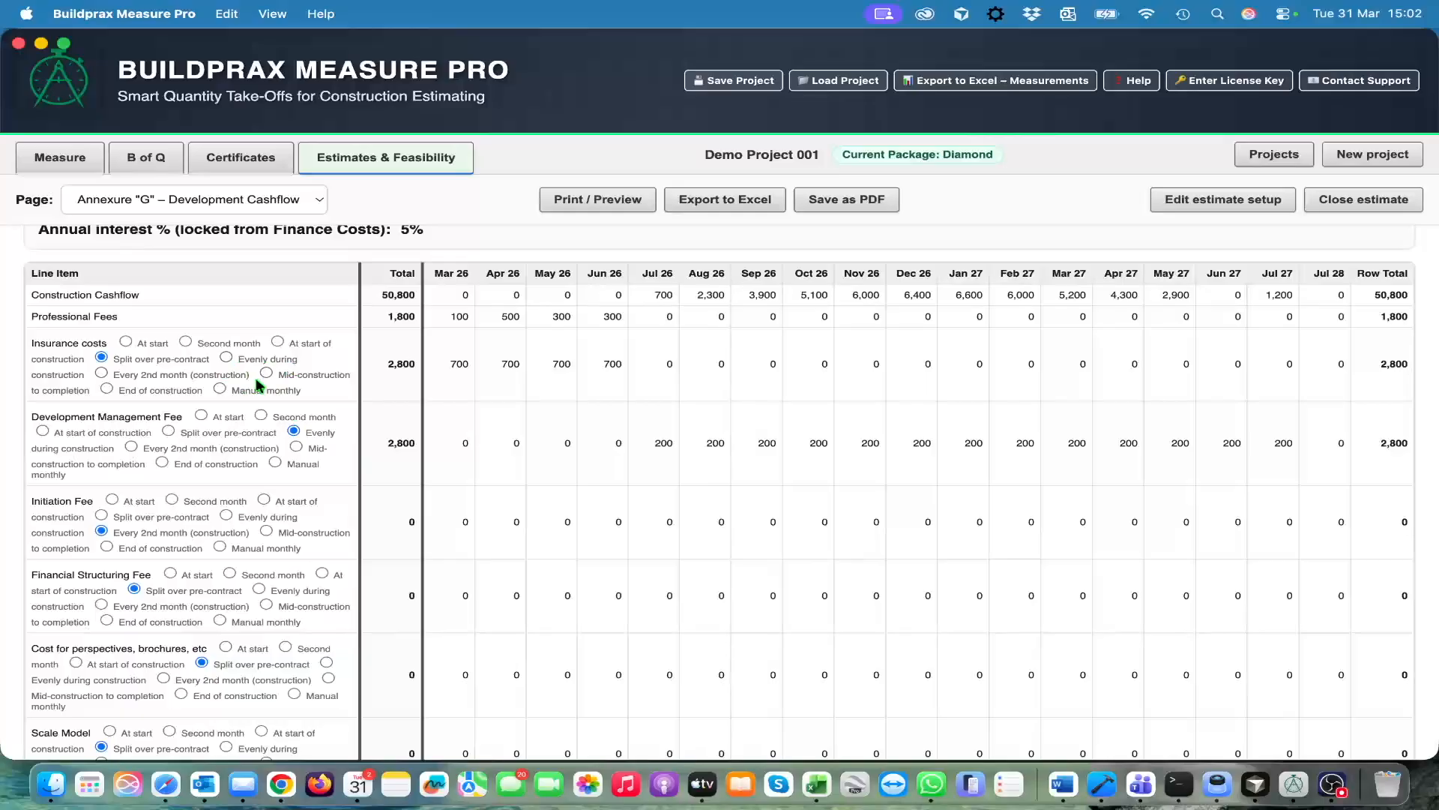
click(101, 372)
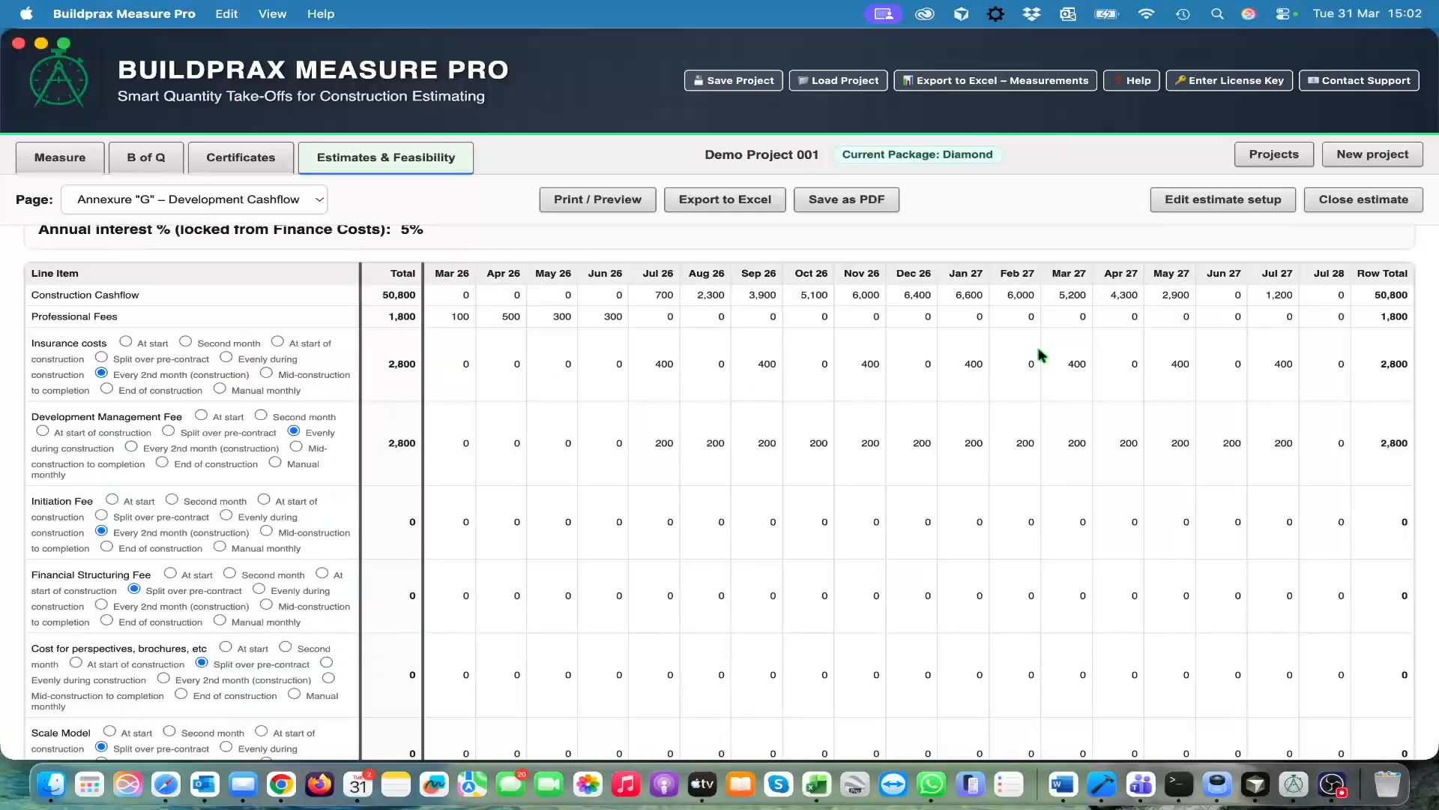
Review the development cashflow's subtotals, interest and cumulative total rows, and the professional fees stage percentages in the setup form
scroll(697, 510, down, 15)
scroll(695, 509, down, 3)
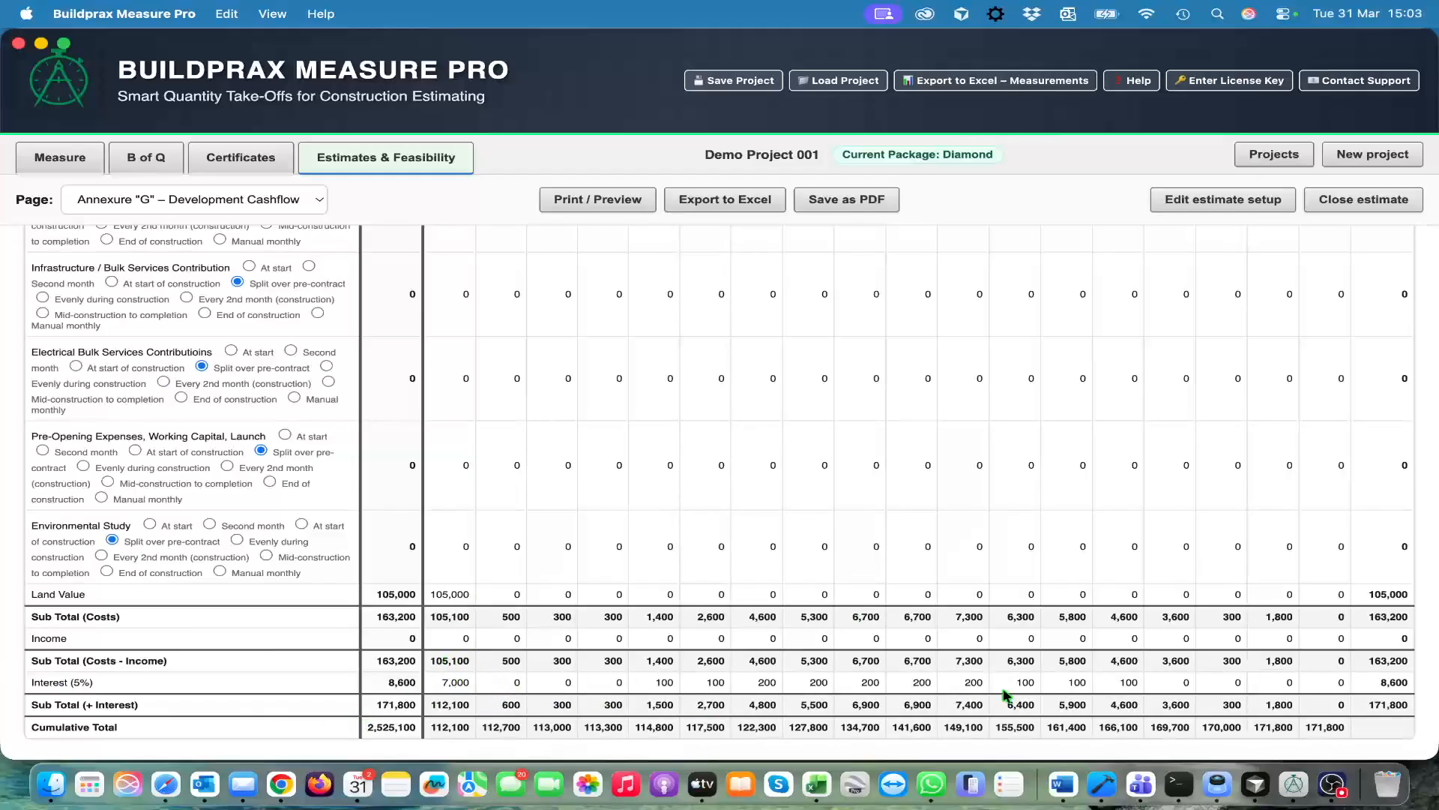
scroll(845, 514, up, 10)
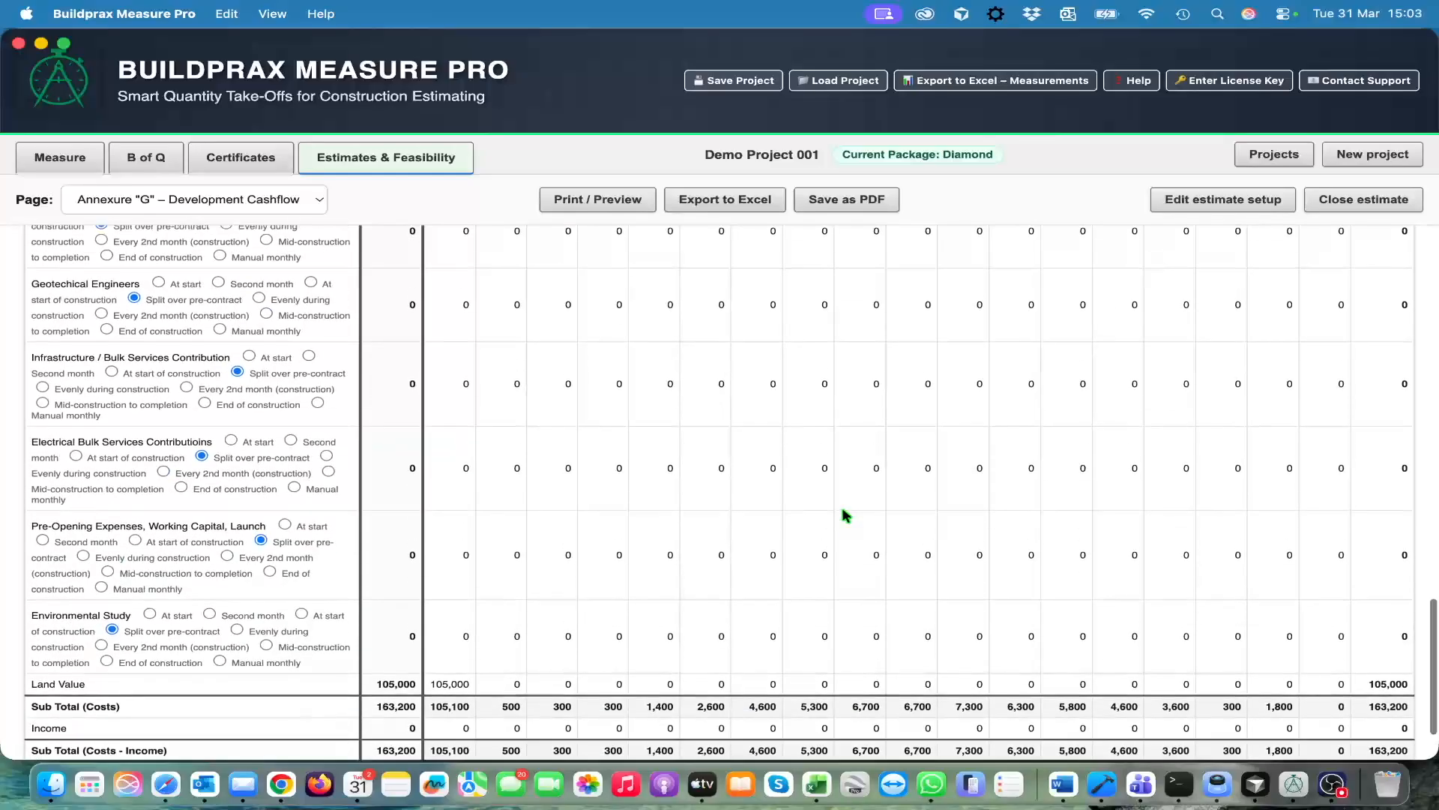
scroll(844, 514, up, 5)
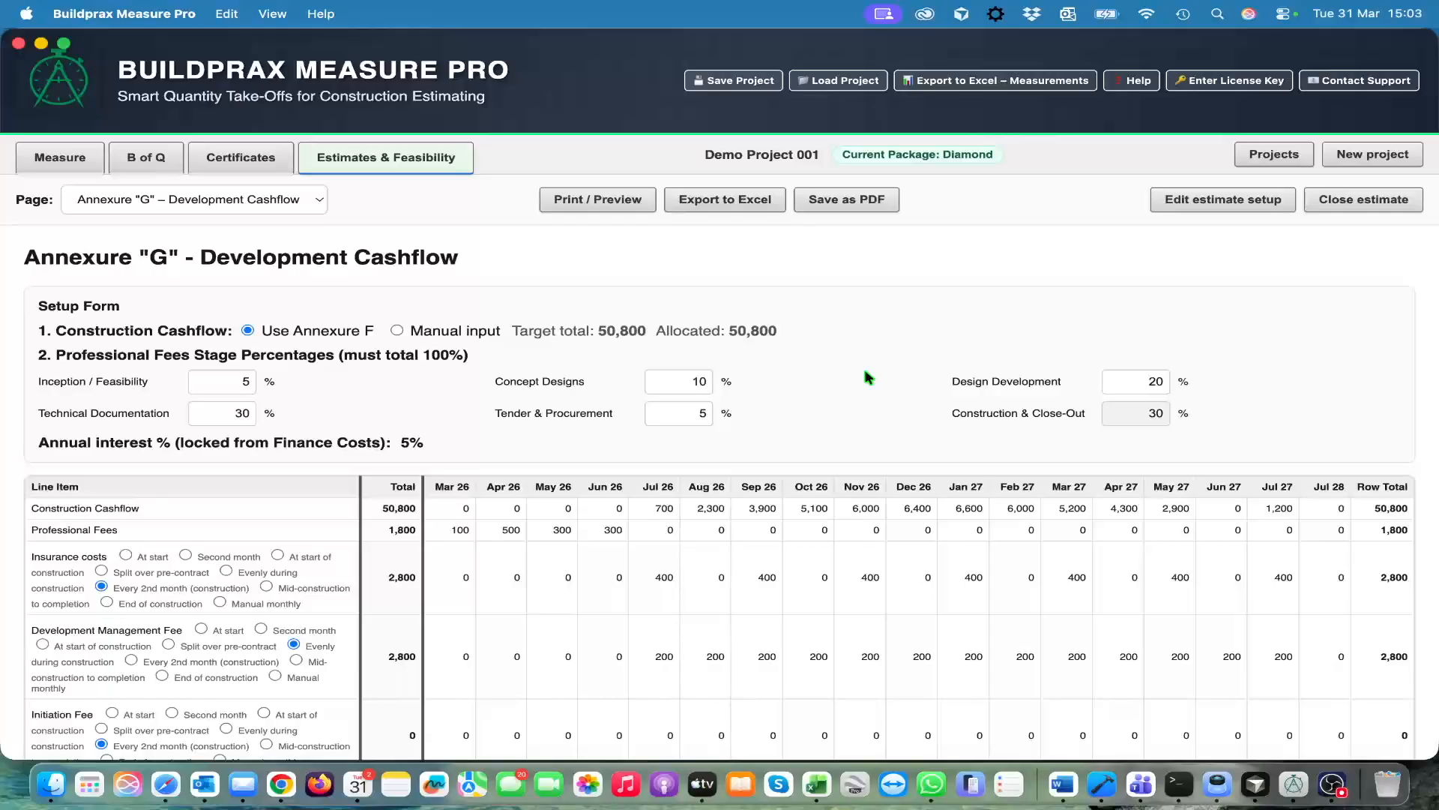
scroll(854, 401, down, 4)
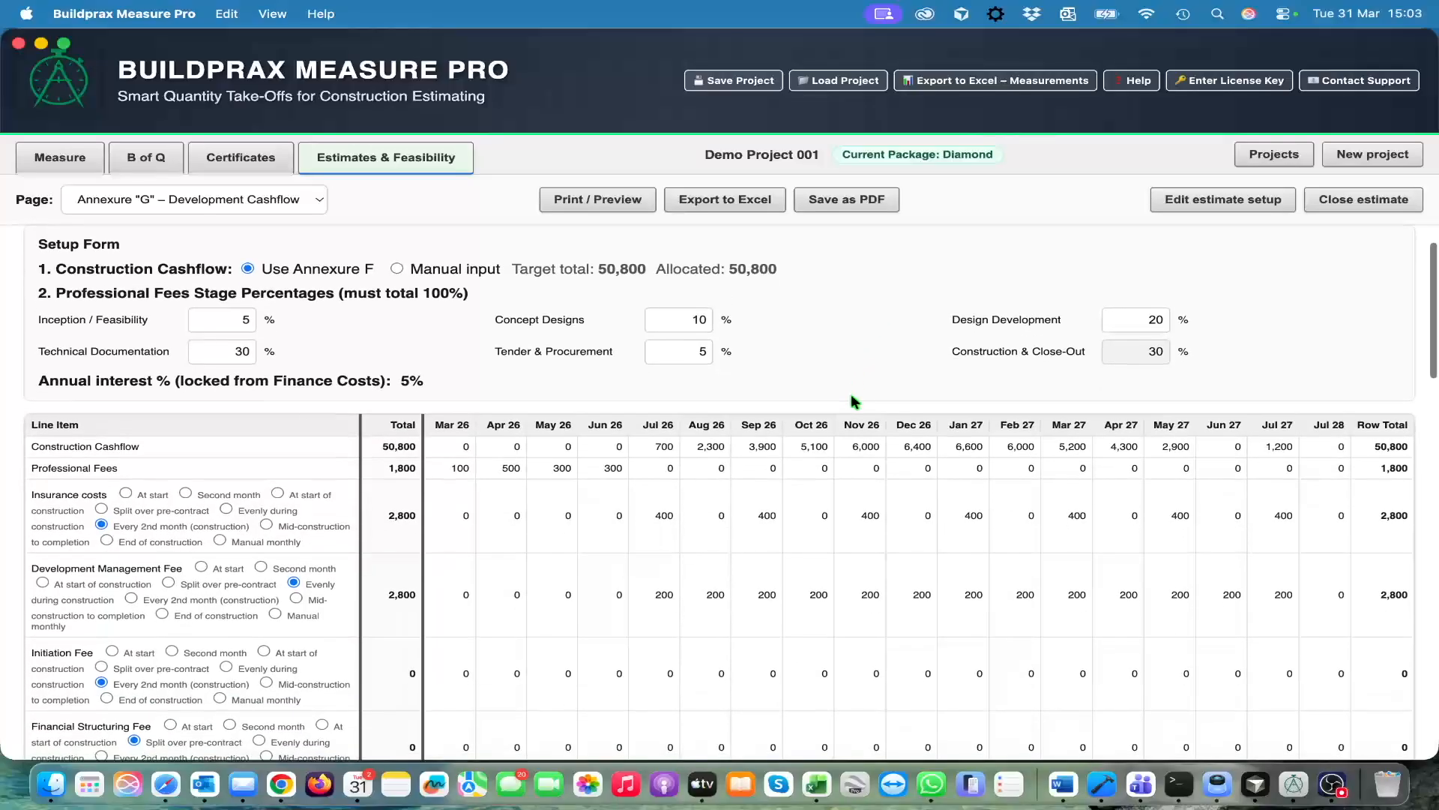
scroll(851, 394, up, 5)
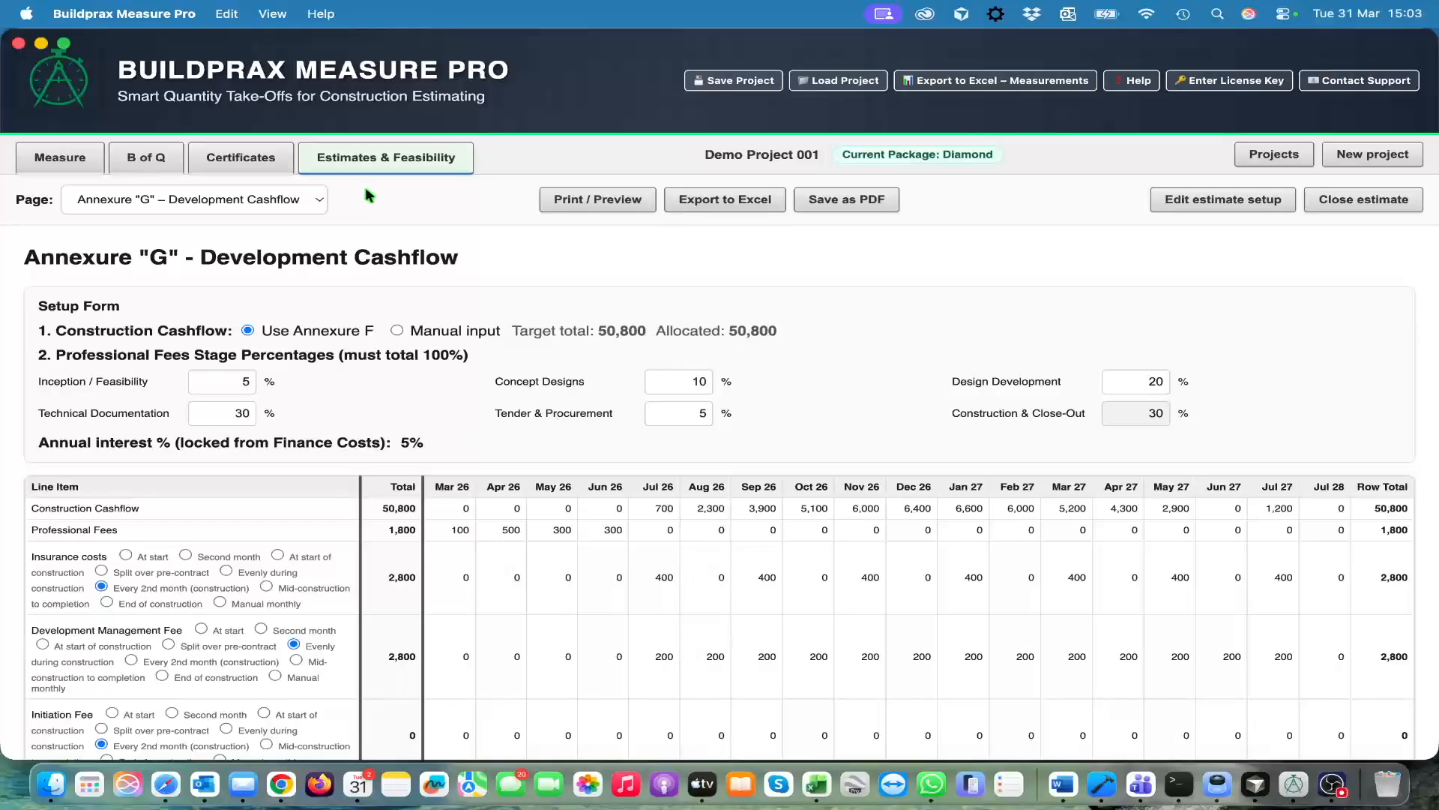
Open Annexure "H" – Cashflow Graph and examine the plotted cashflow curves
click(316, 202)
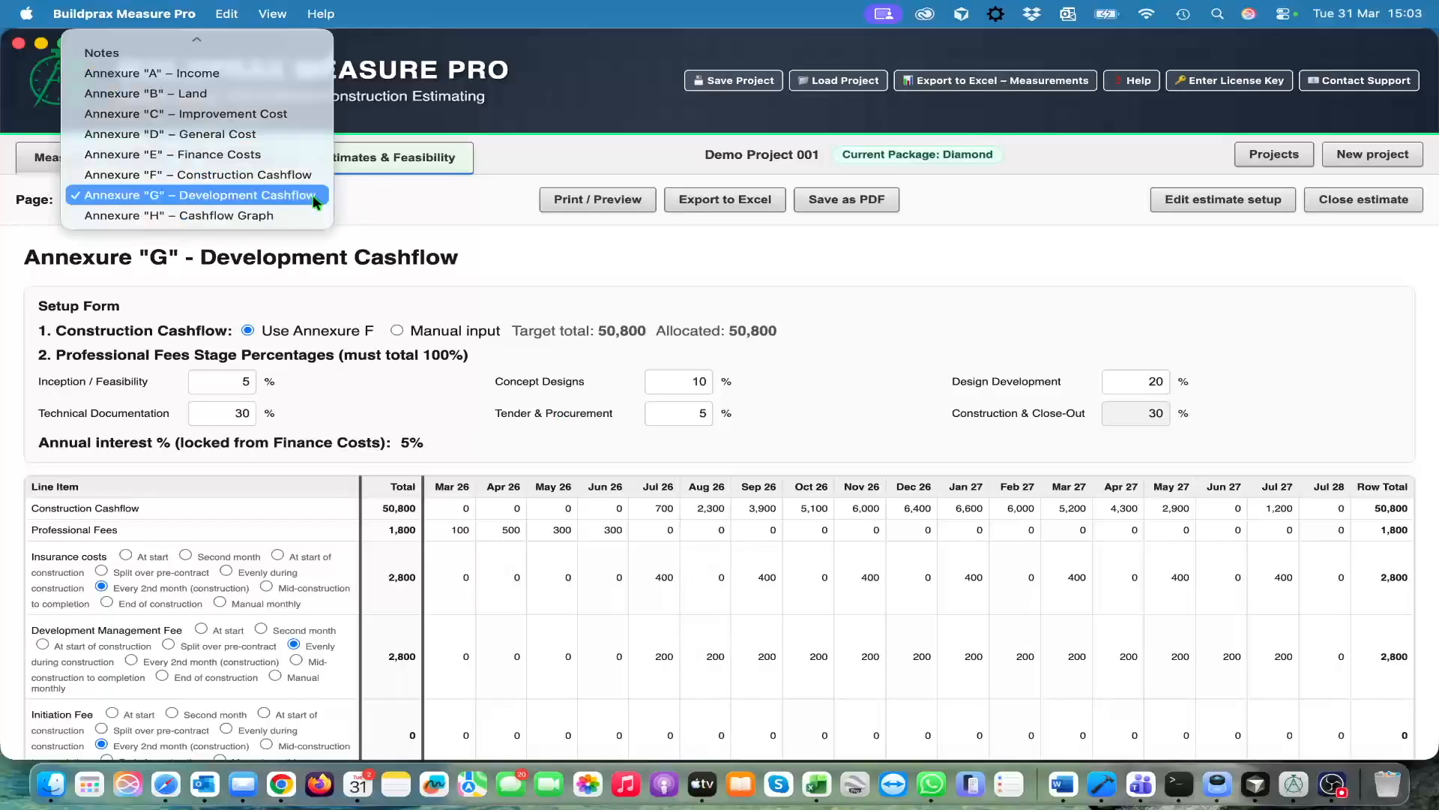
click(272, 213)
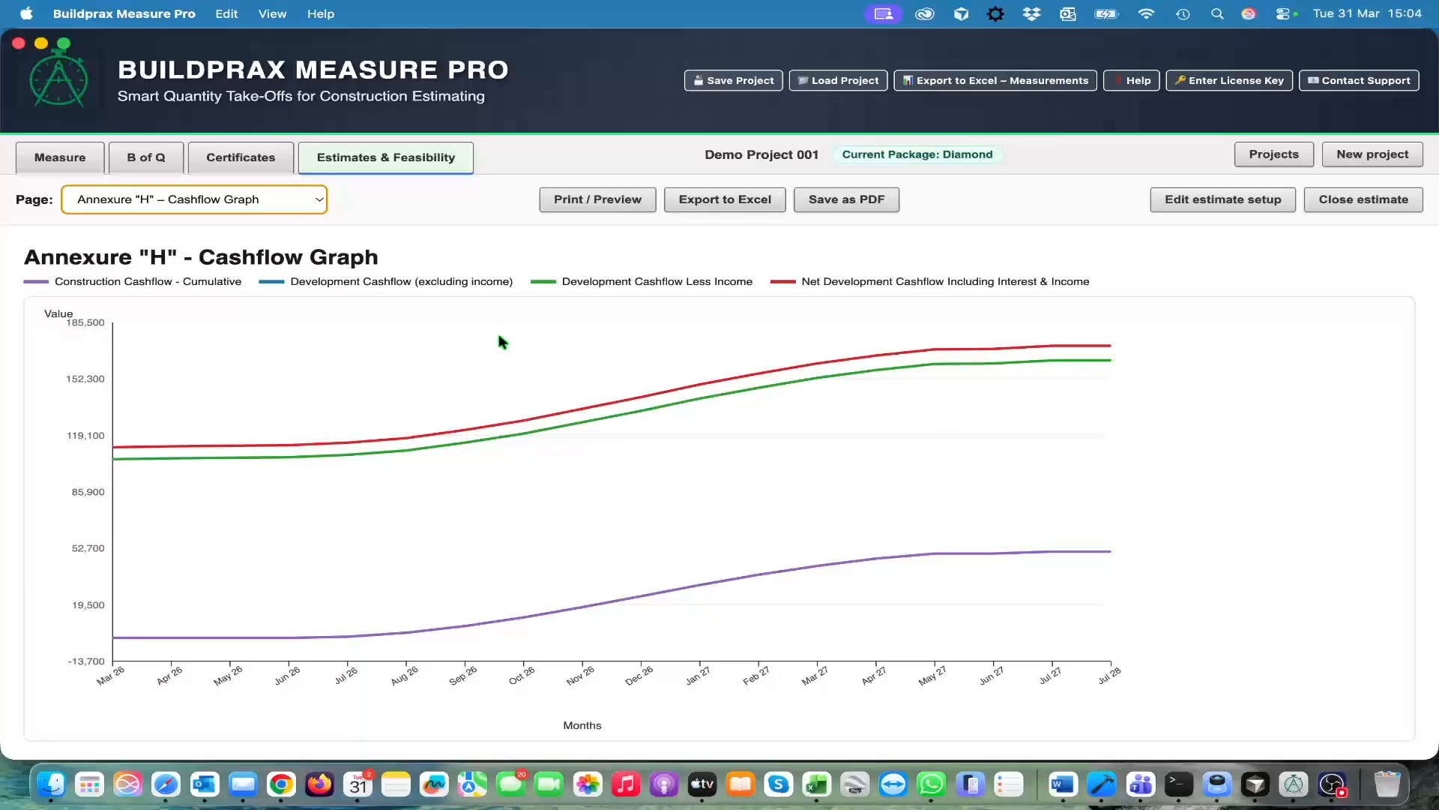
Open the feasibility's Executive Summary and review its cost, area, income and return rows down to the signature lines
click(308, 197)
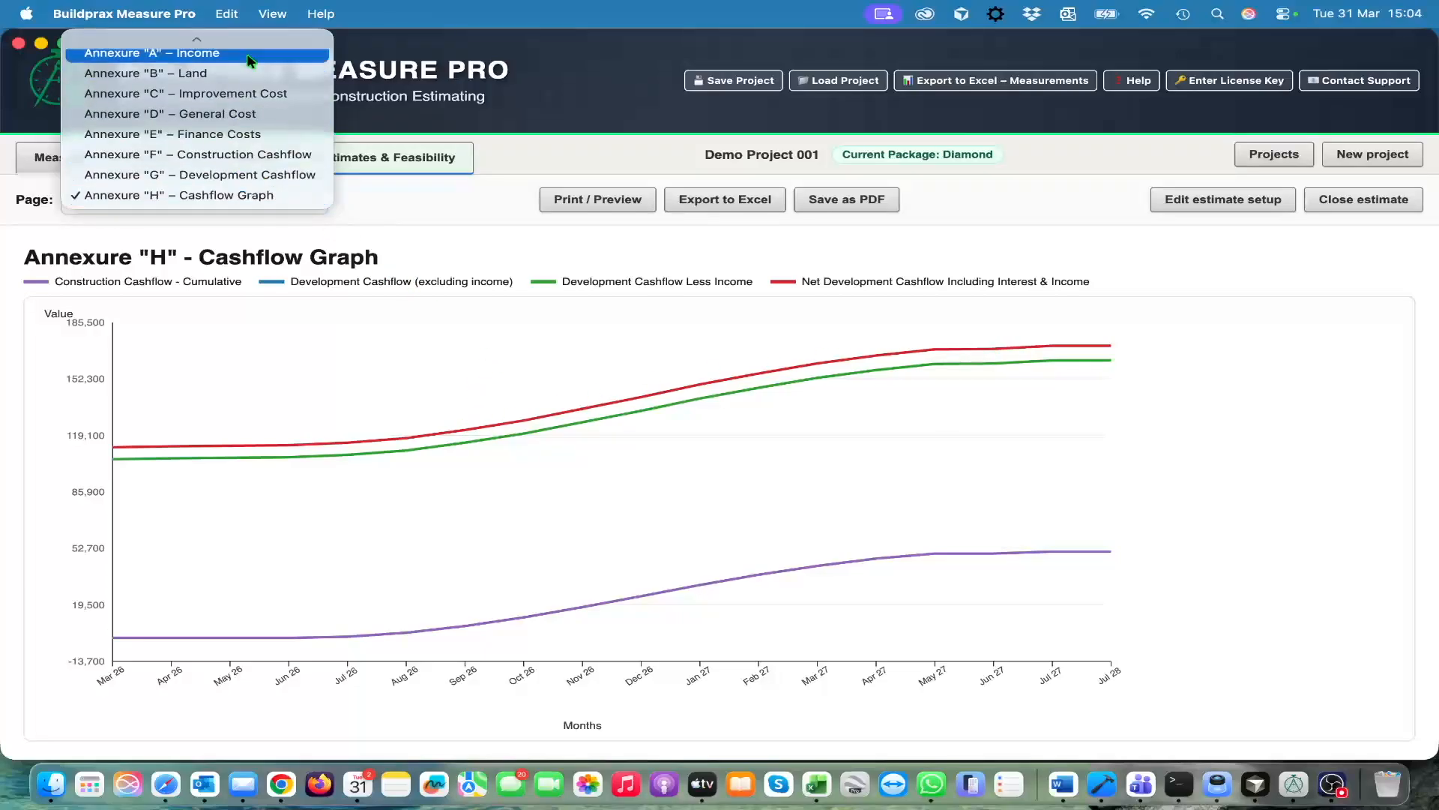
scroll(229, 139, up, 2)
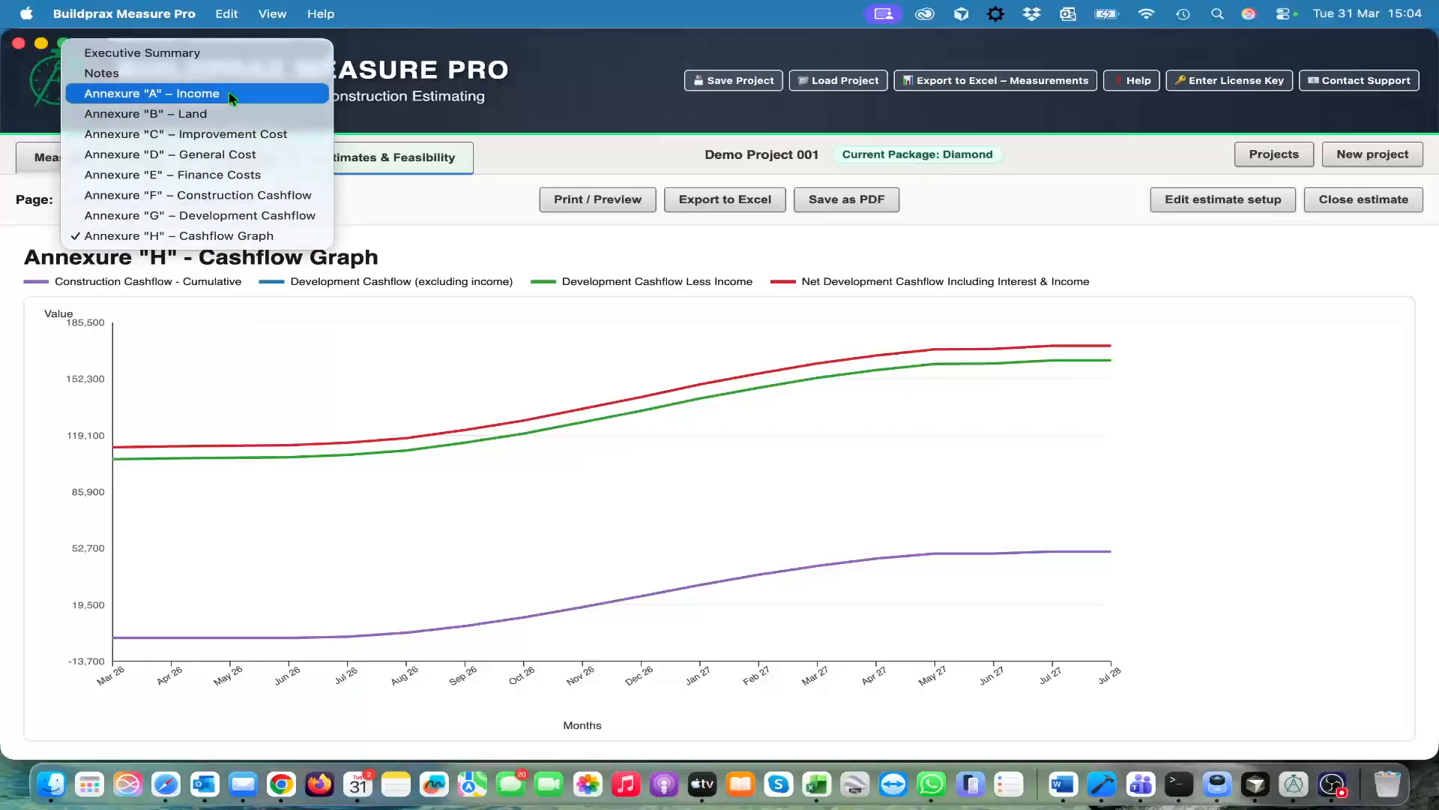
click(219, 54)
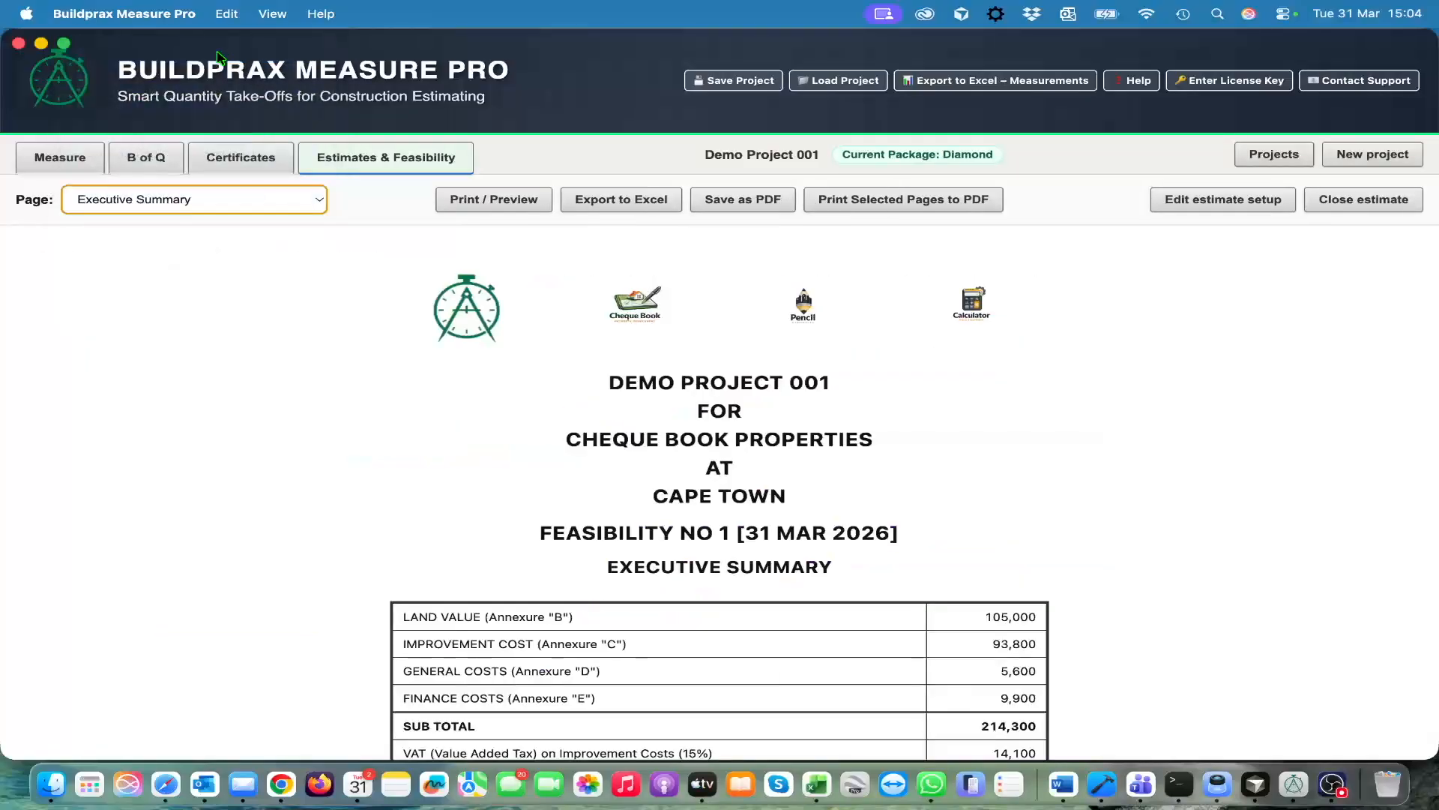
scroll(525, 405, down, 5)
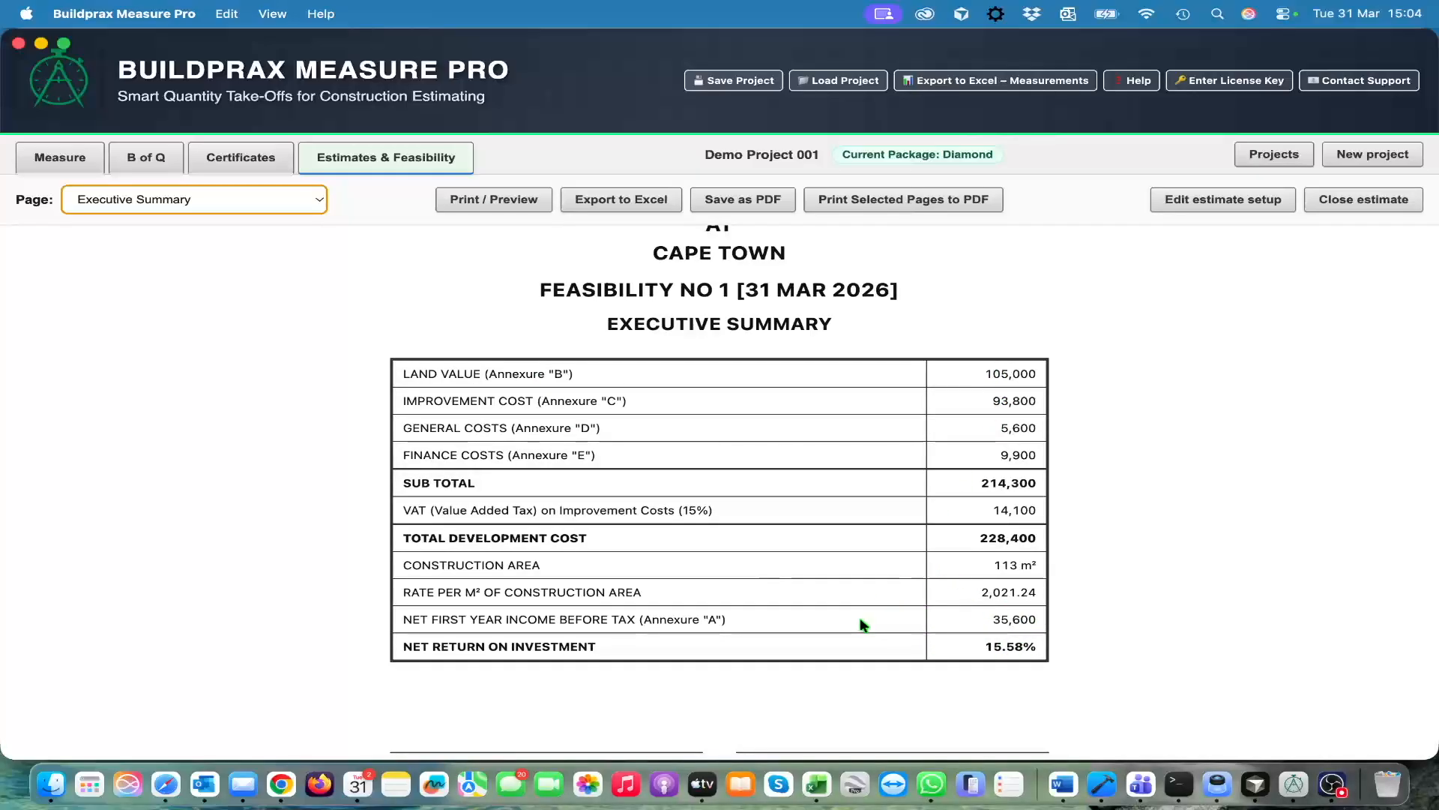
scroll(861, 620, down, 2)
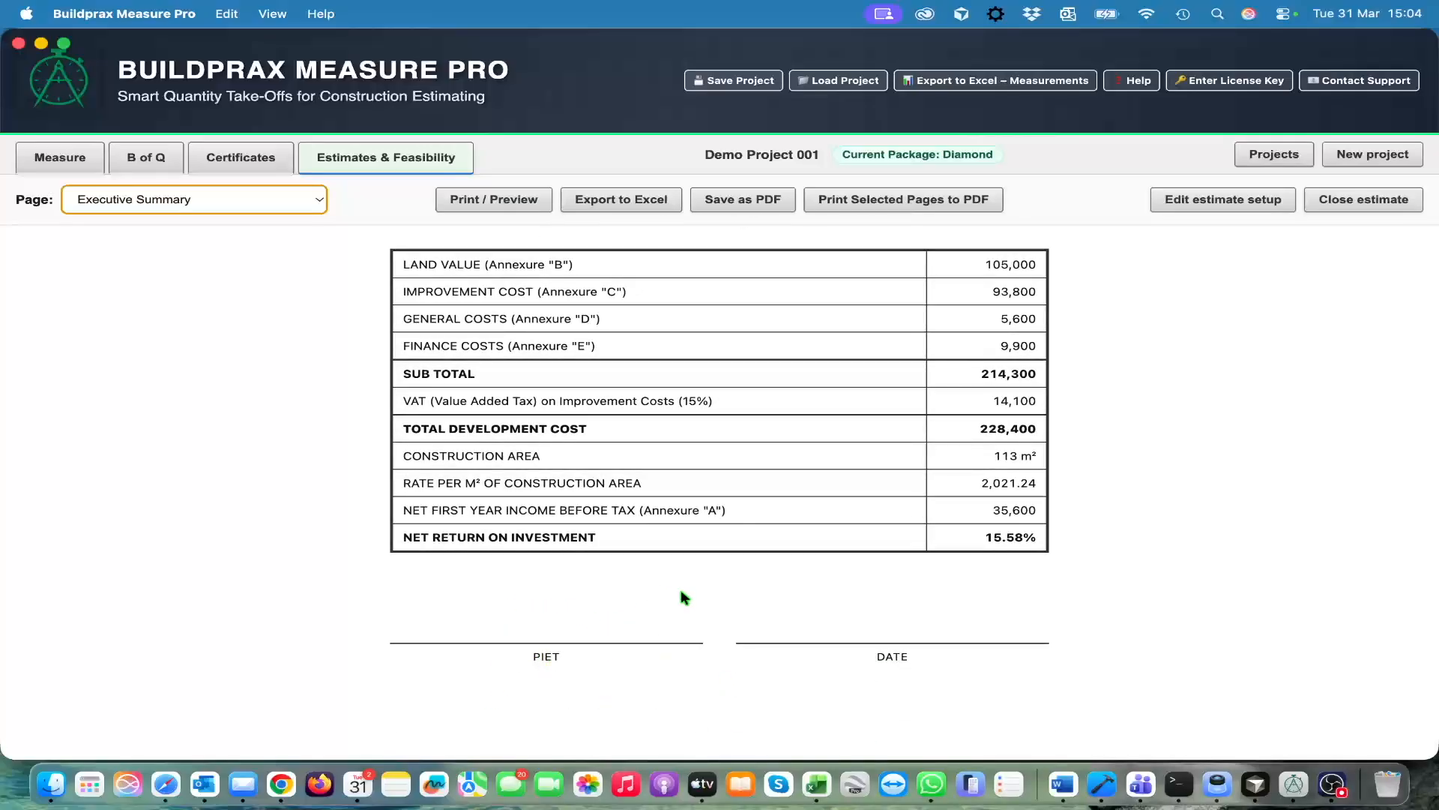
Inspect the page selection for printing a combined PDF of the feasibility document, and close it without saving
scroll(807, 575, up, 5)
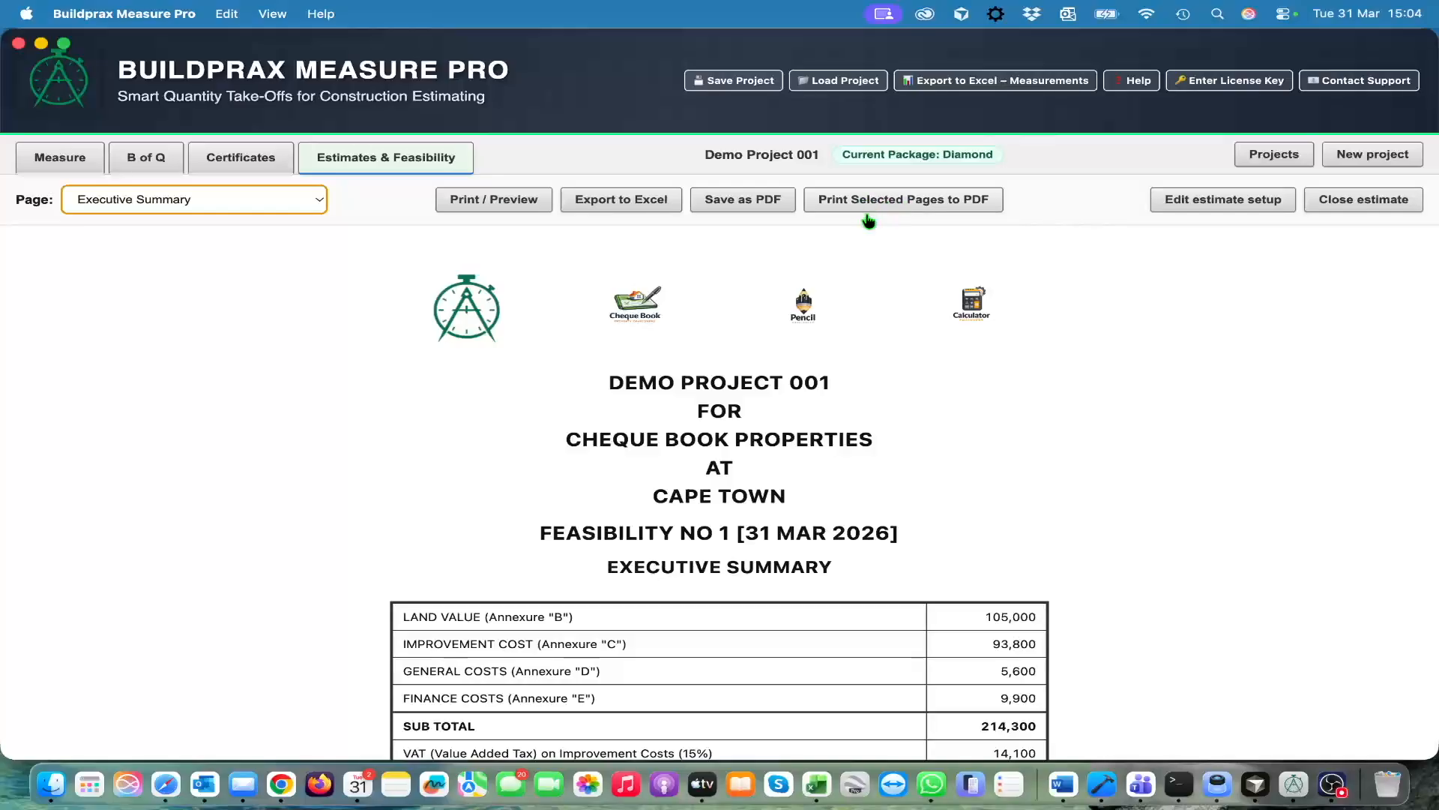
click(893, 201)
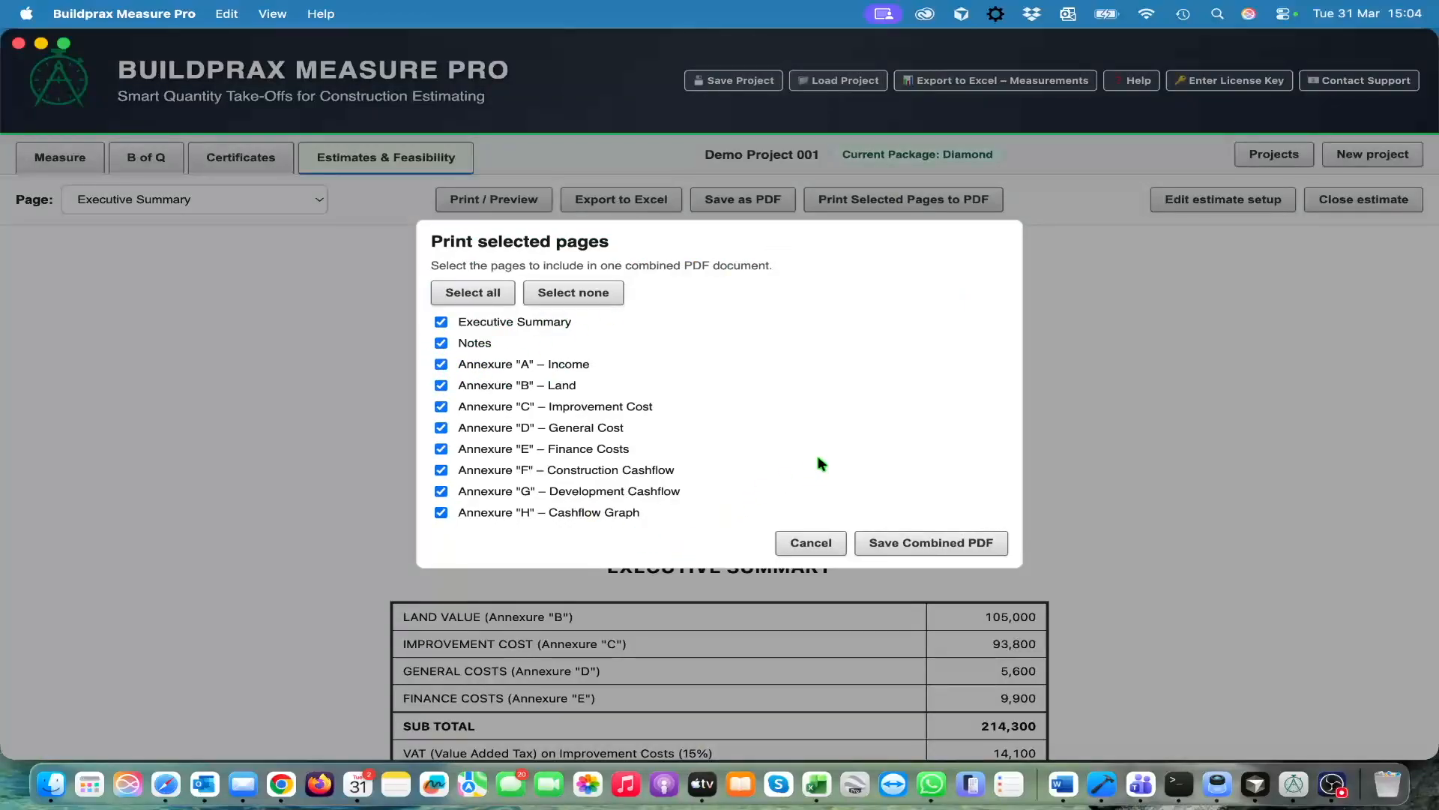
click(812, 546)
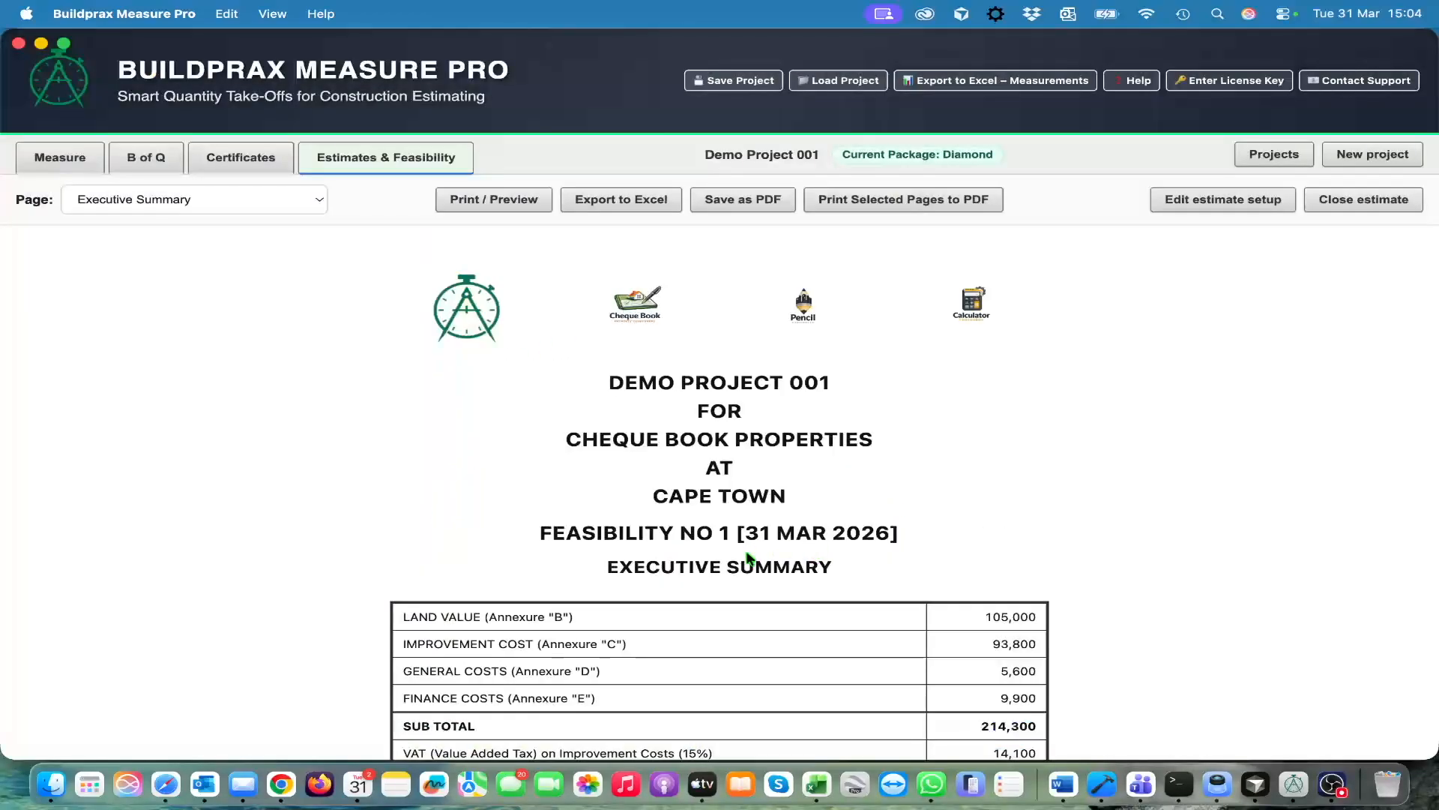
click(321, 197)
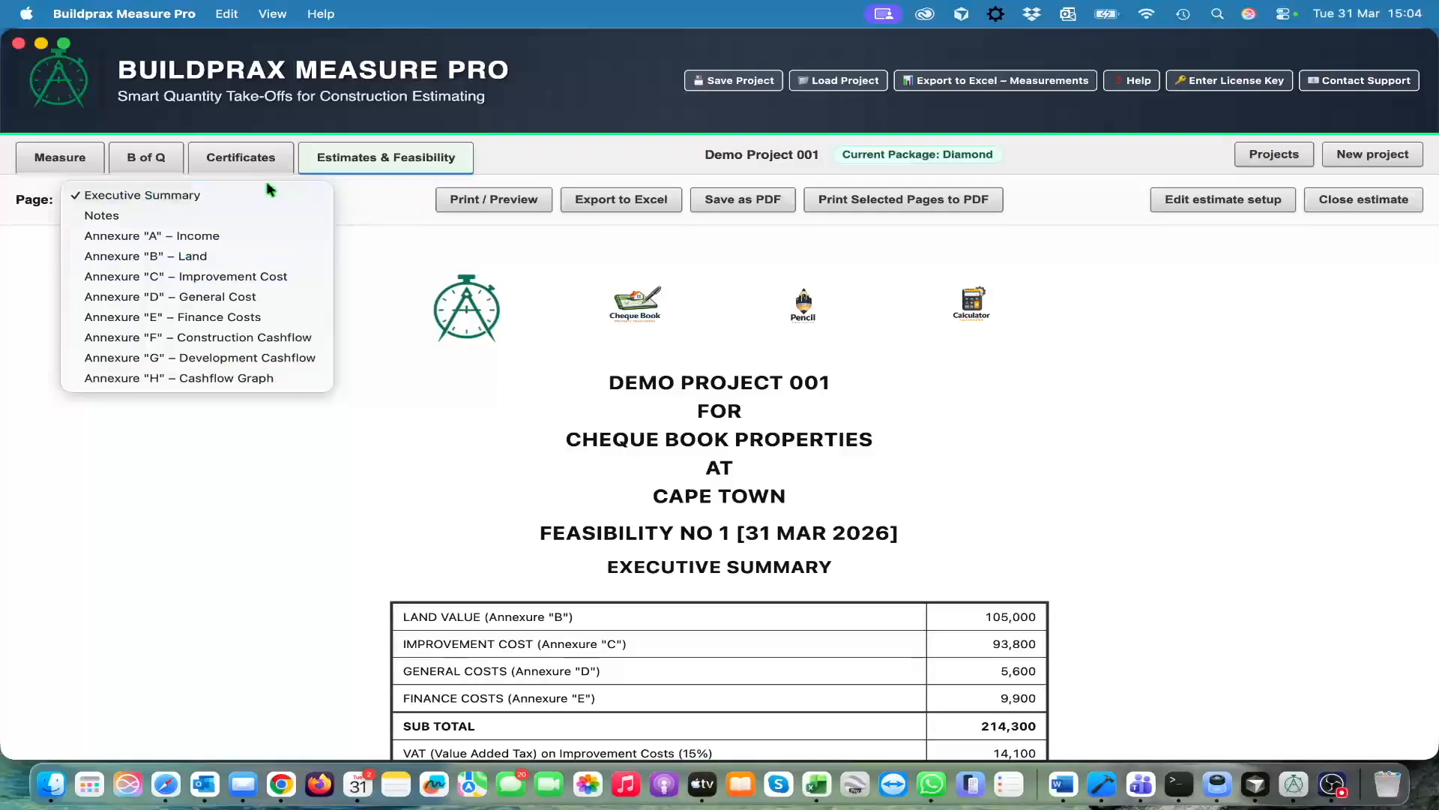
click(401, 278)
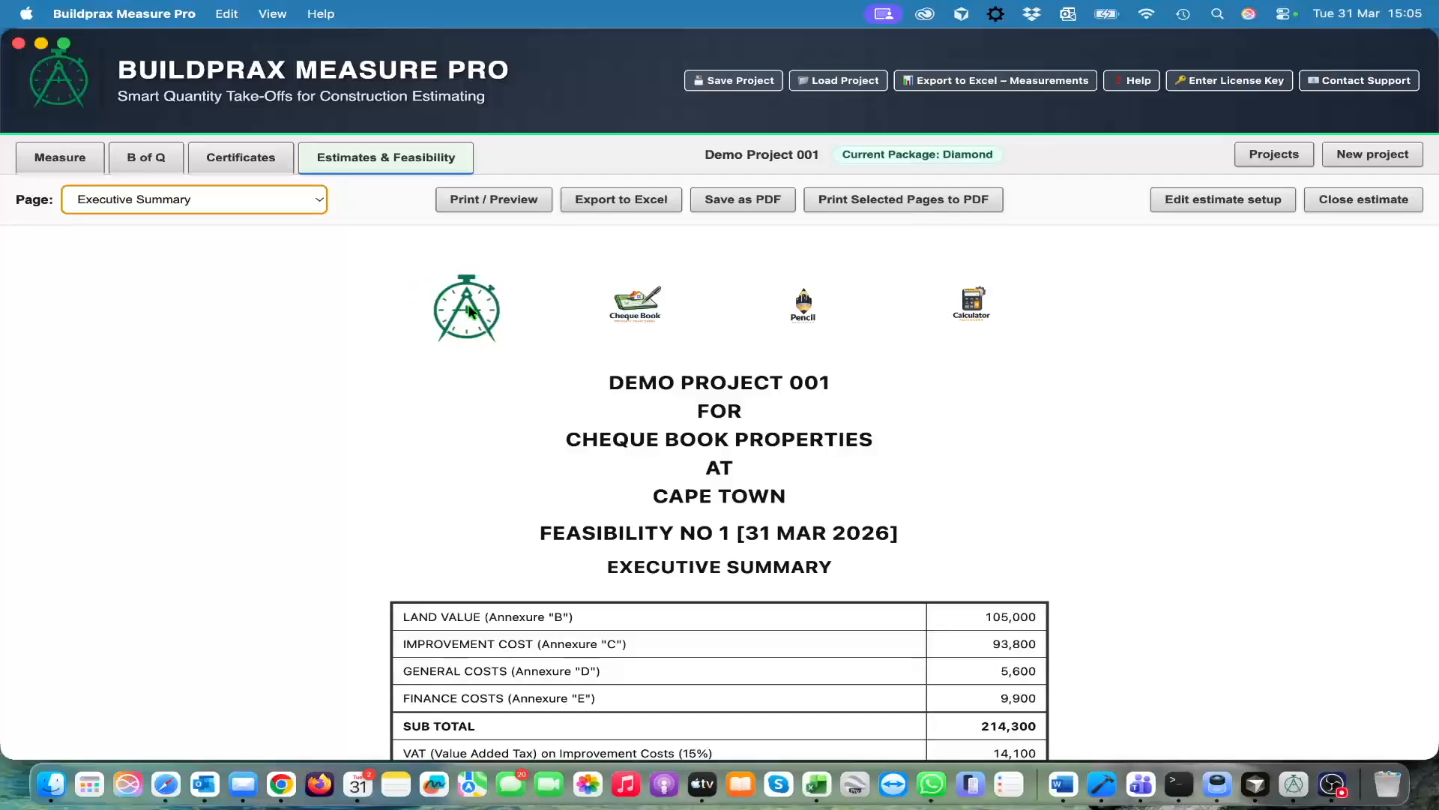
scroll(608, 403, down, 1)
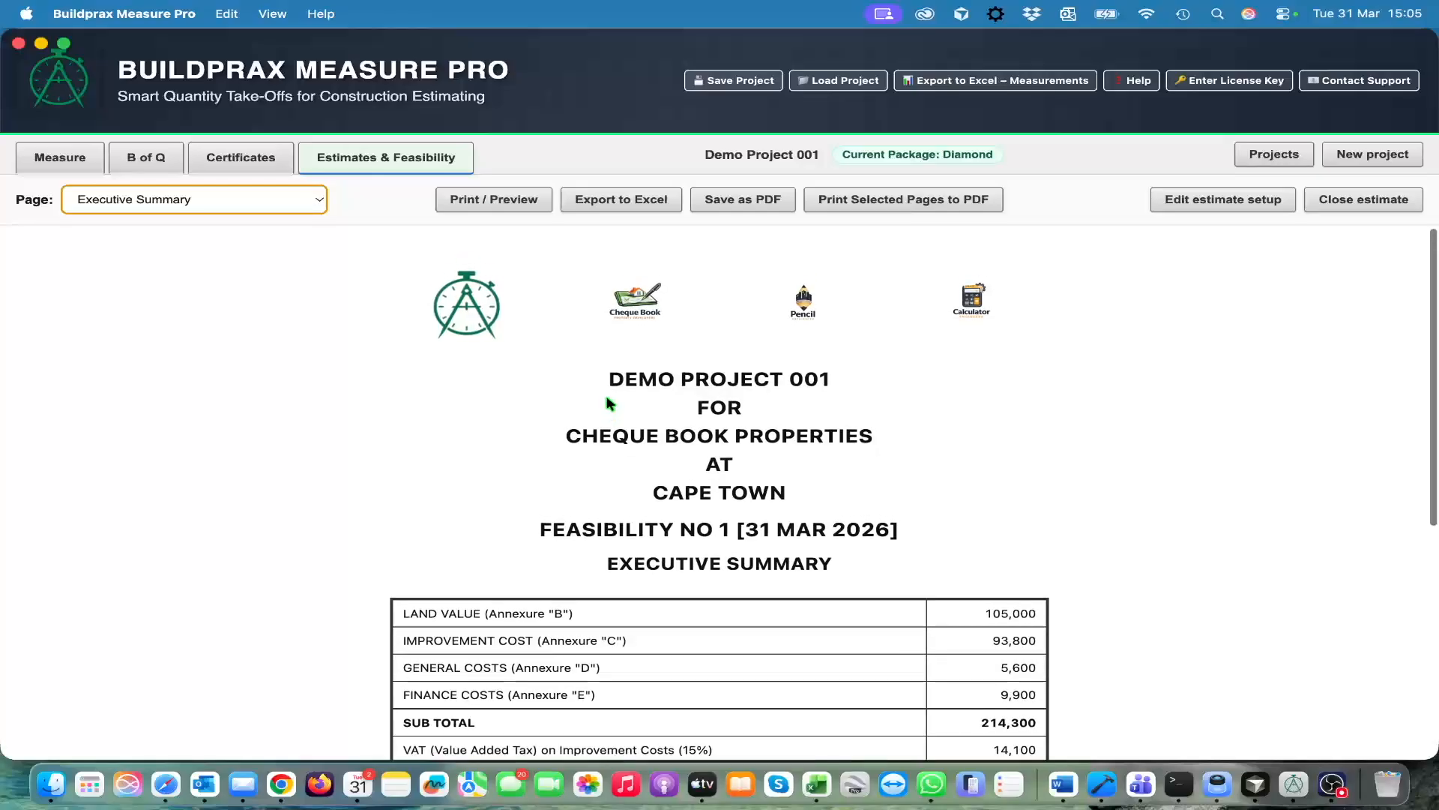
scroll(607, 402, up, 1)
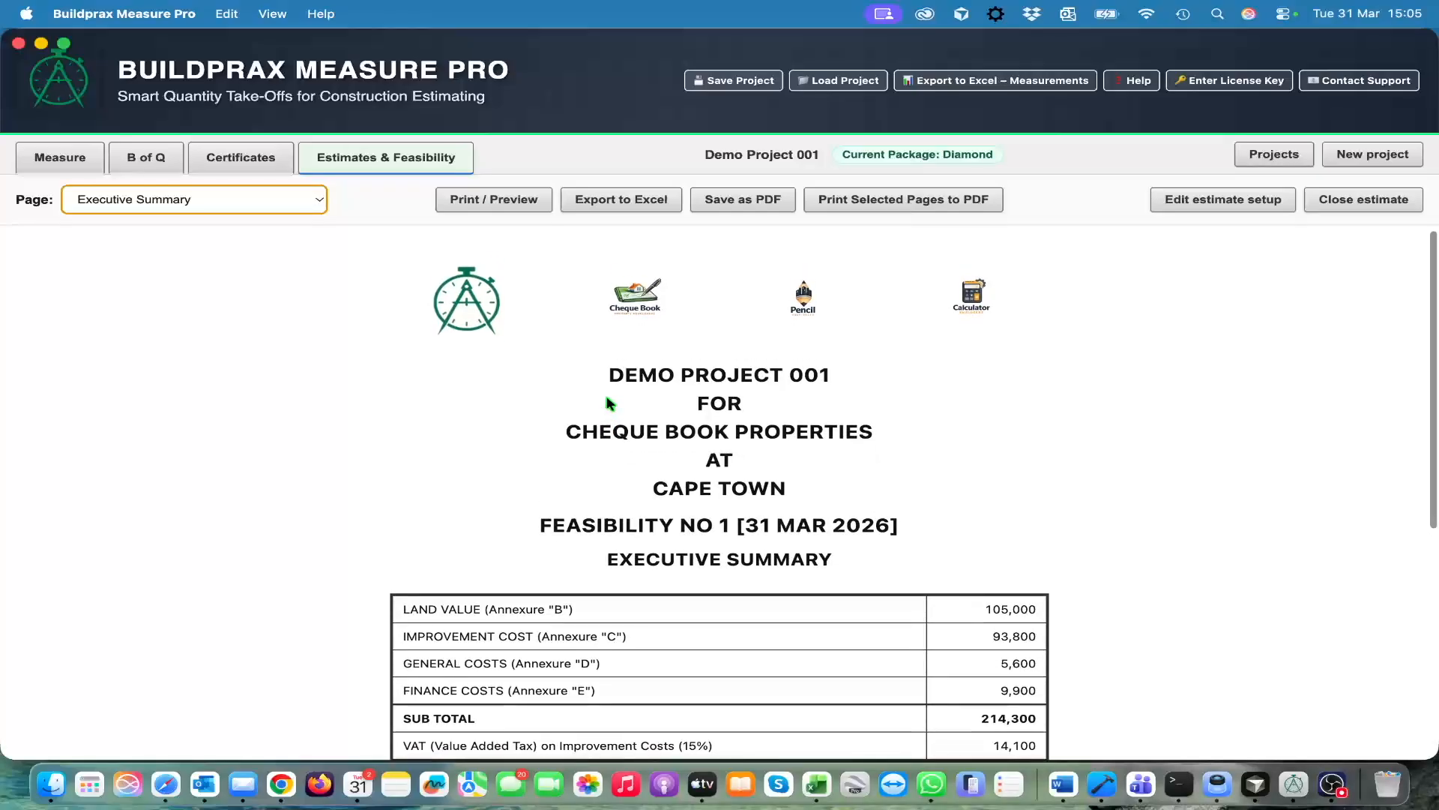